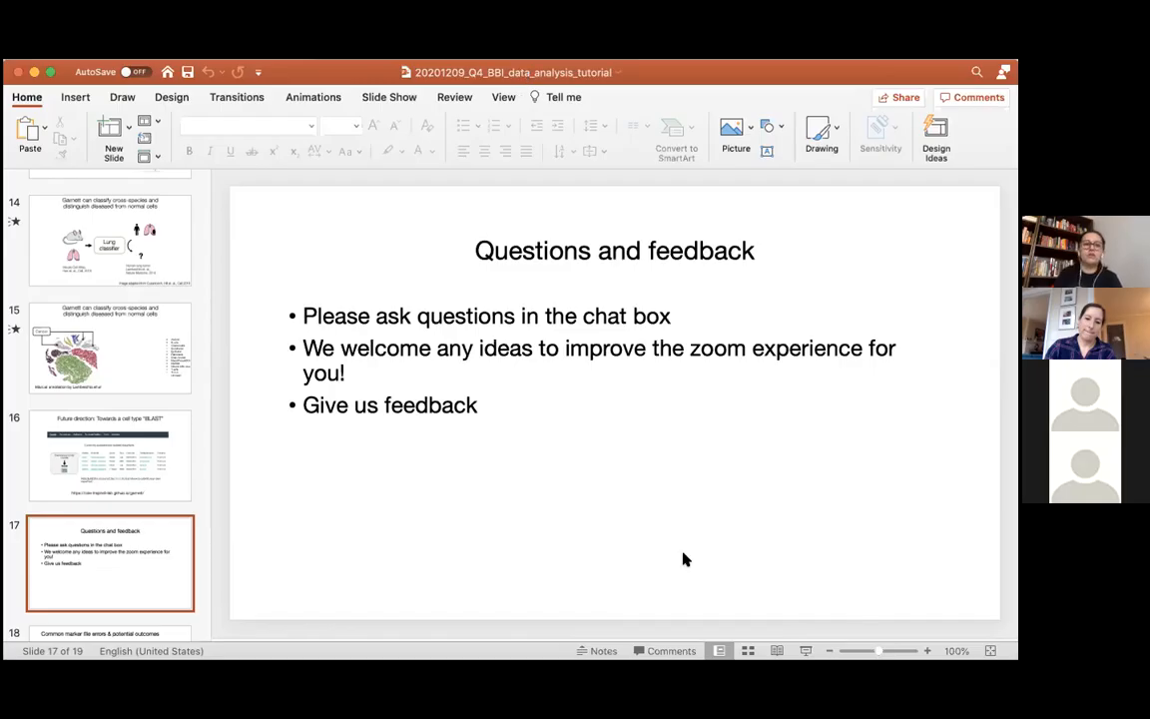
# Switch to RStudio and review the tutorial script's header and its structure section on main content, bonus questions and challenge question
pyautogui.press('super+Tab')
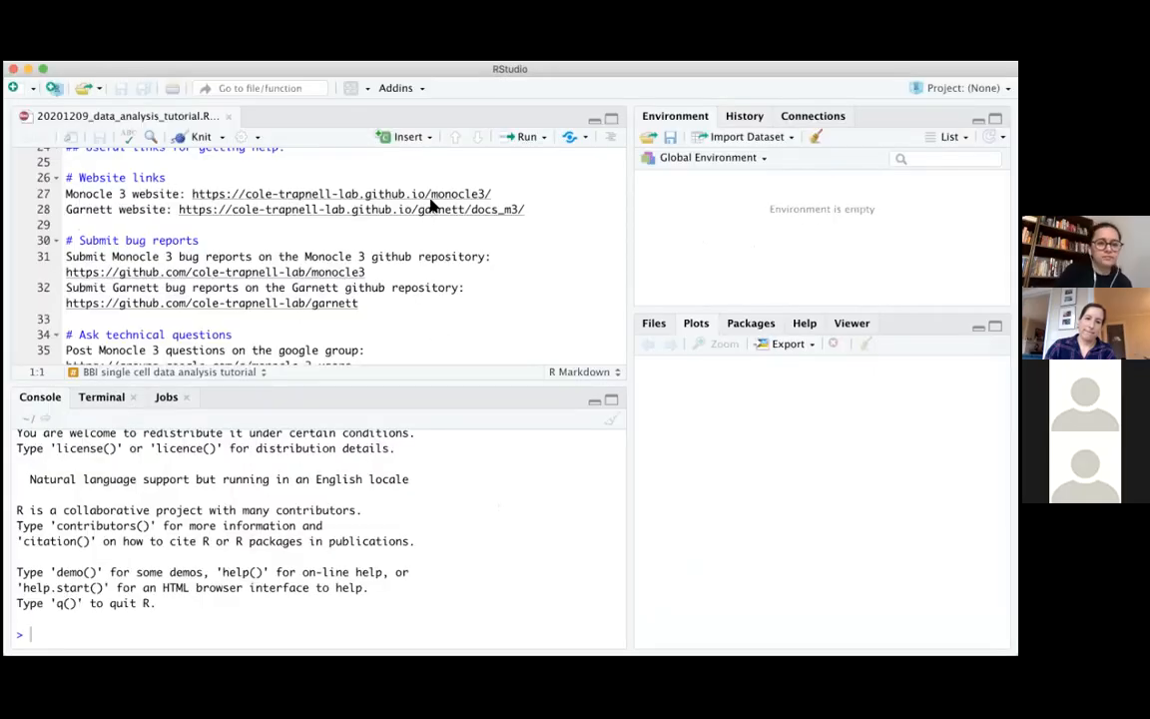
pyautogui.scroll(5, 432, 205)
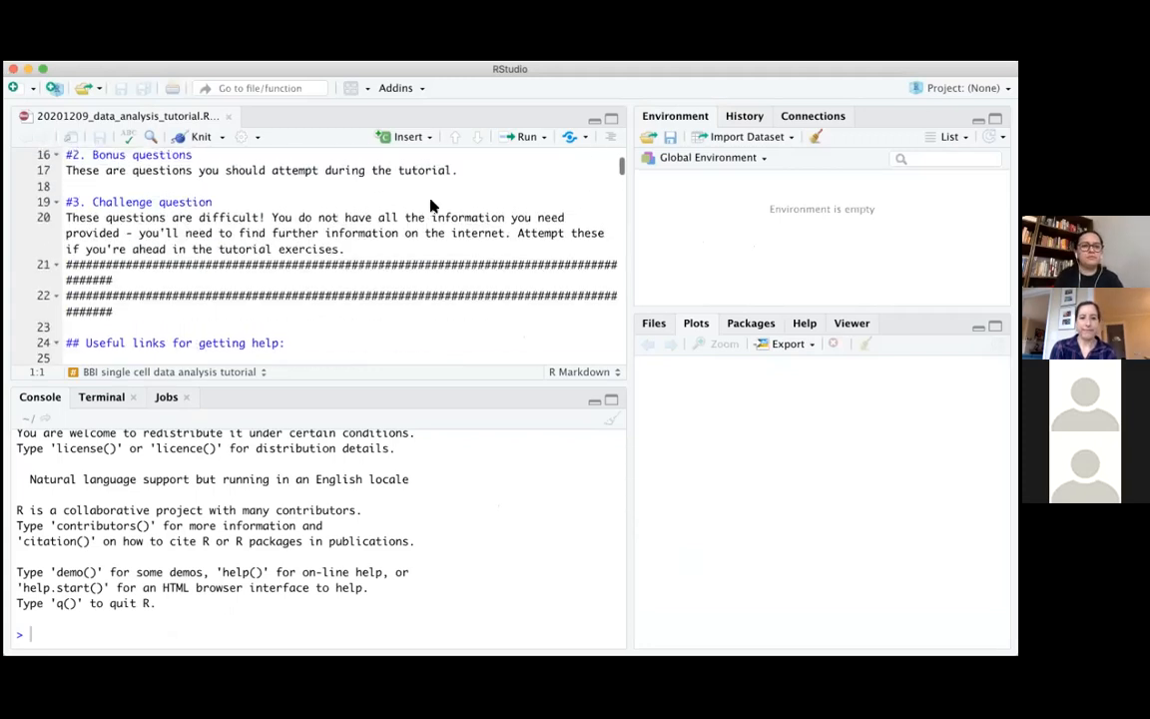
pyautogui.scroll(8, 431, 205)
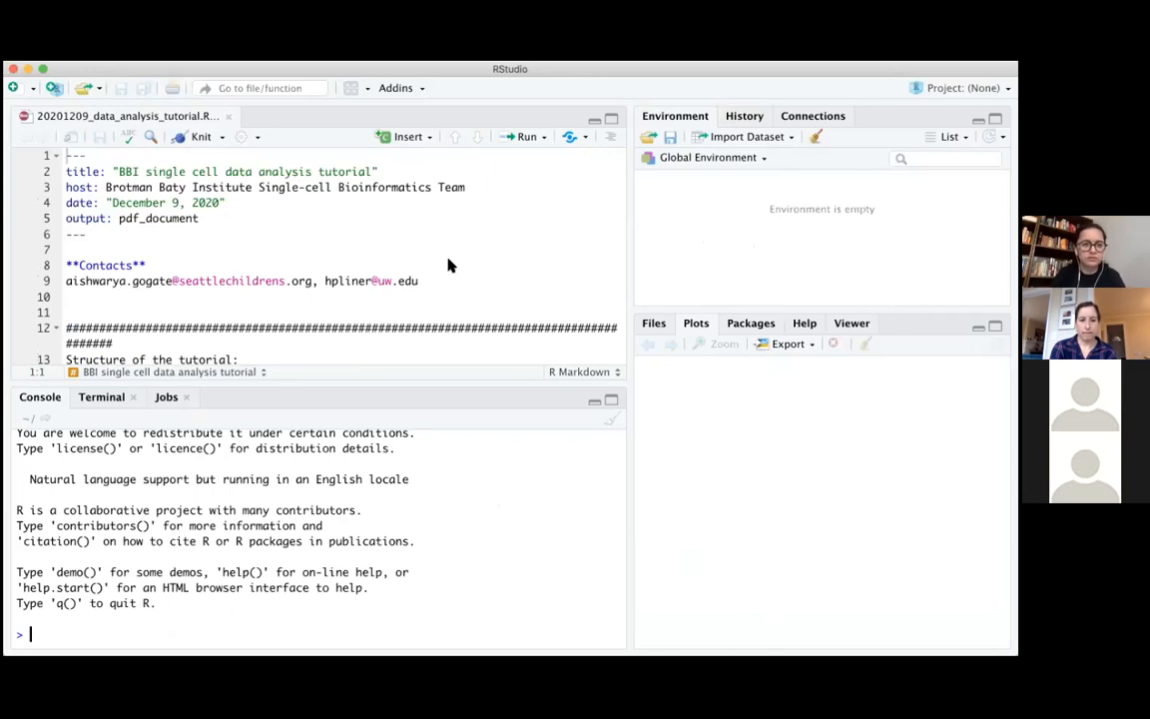
pyautogui.click(447, 327)
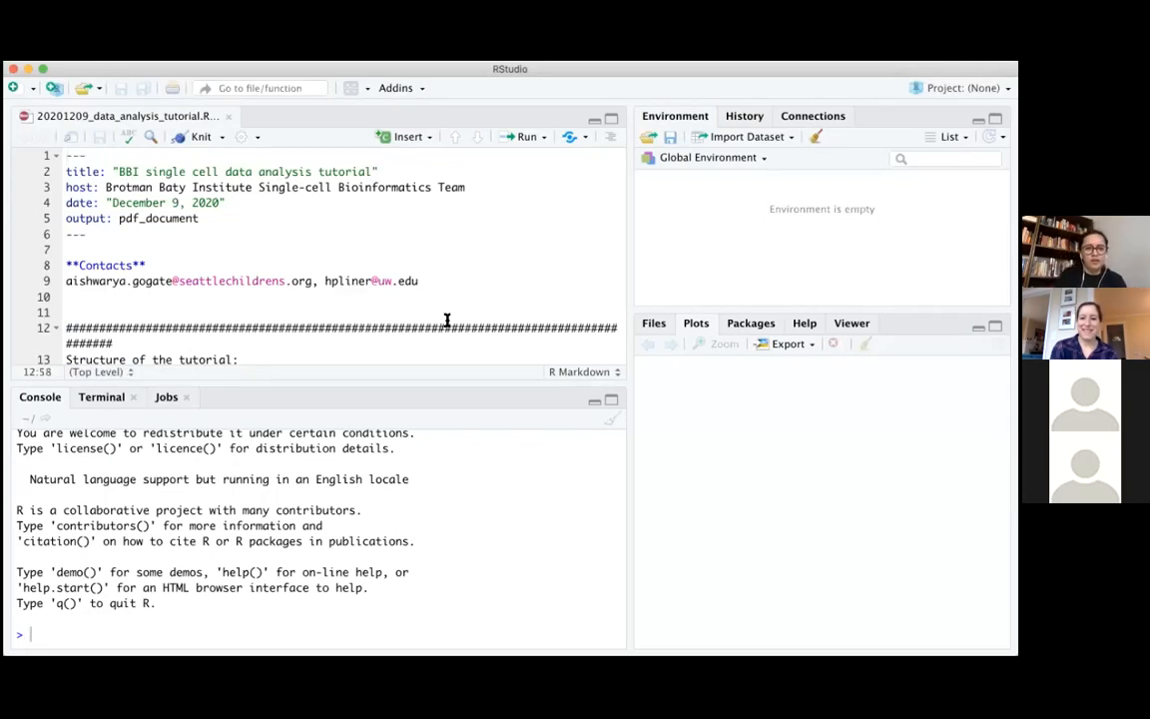
pyautogui.scroll(-2, 449, 302)
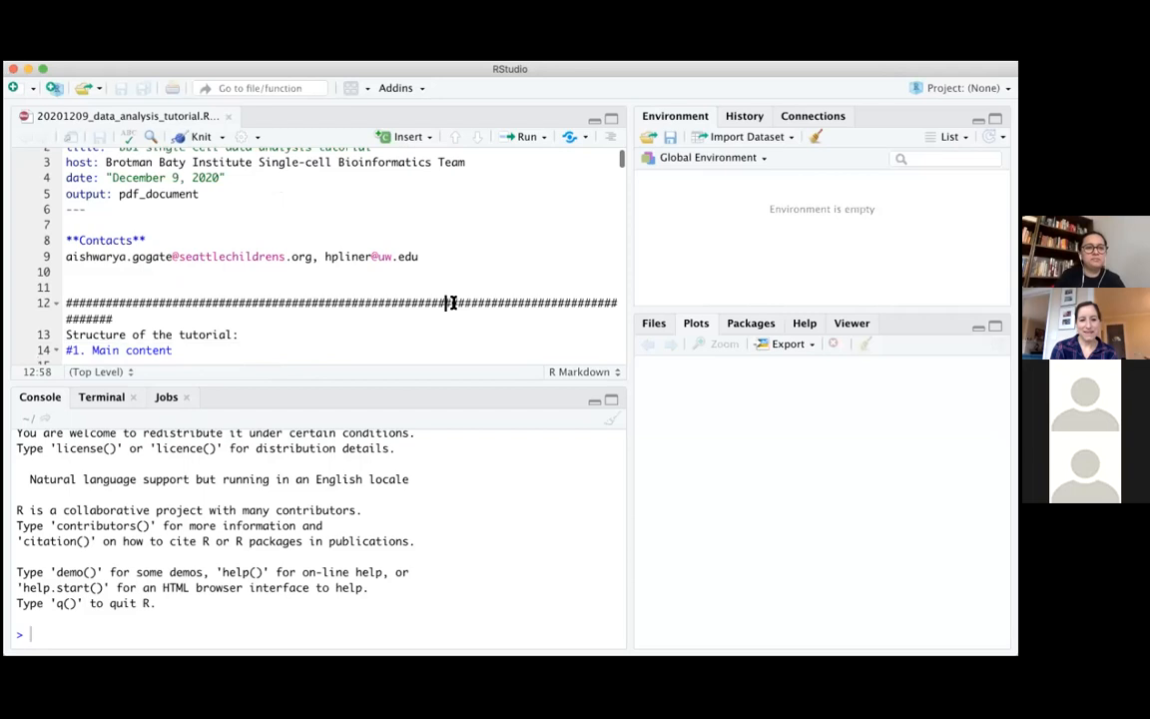
pyautogui.scroll(-5, 450, 301)
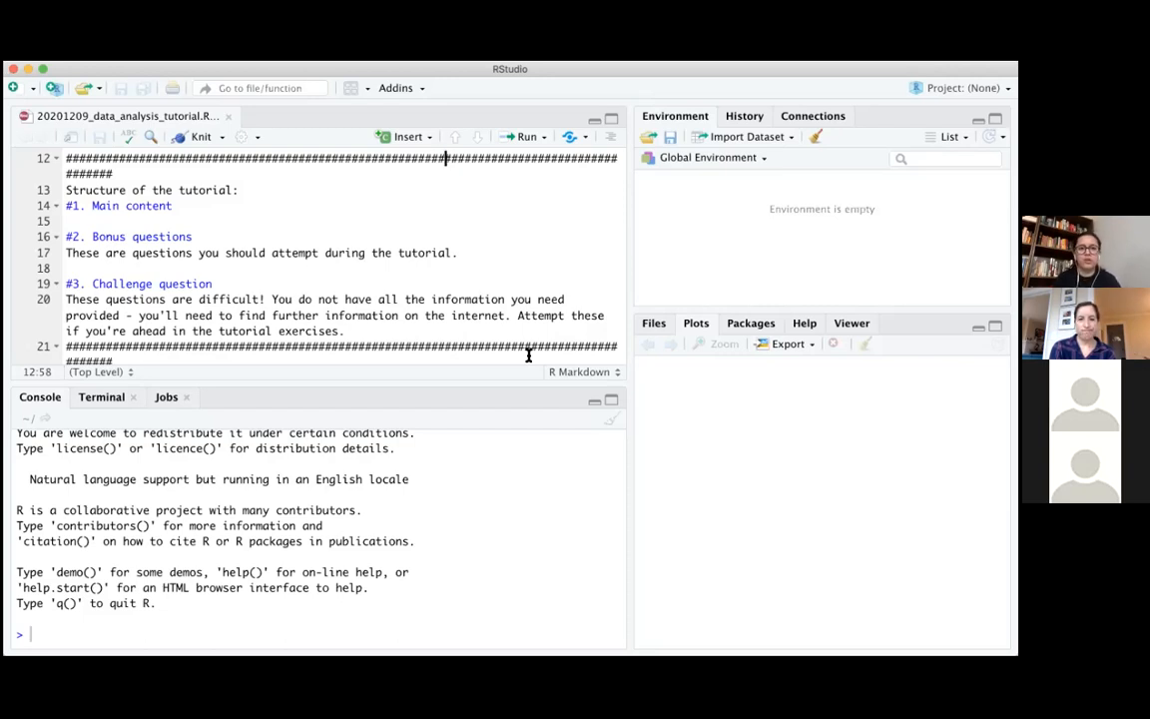
pyautogui.scroll(-1, 544, 338)
pyautogui.scroll(-8, 544, 338)
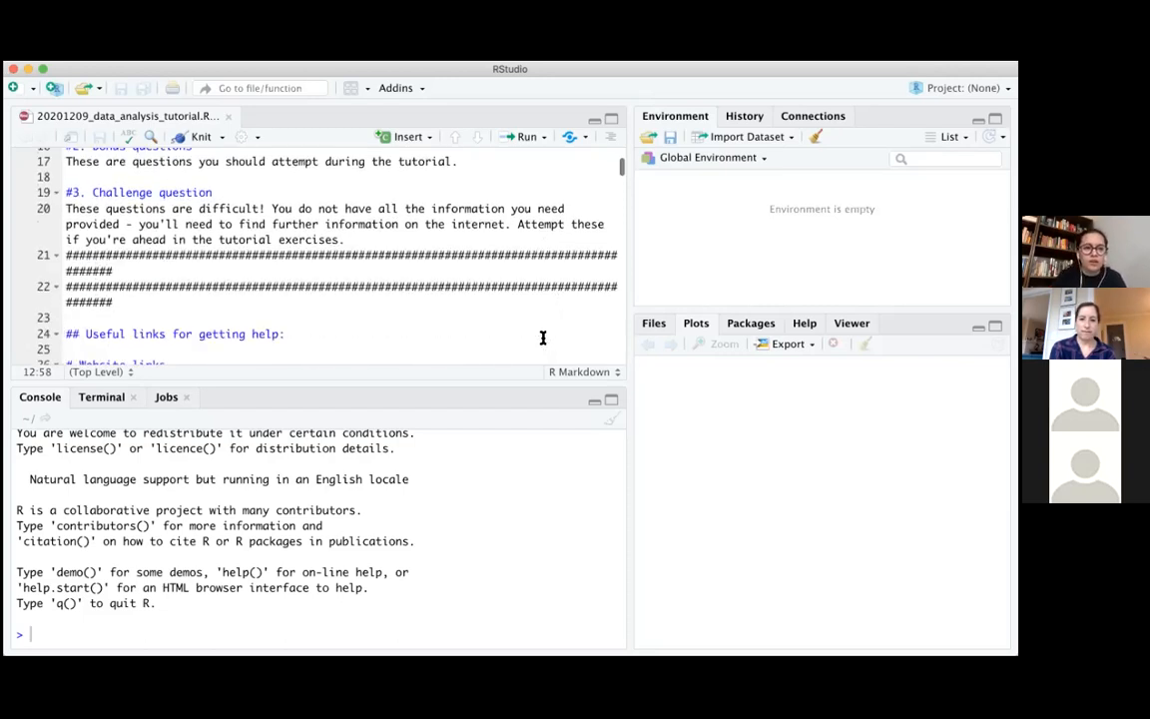
# Examine the script's useful links for the Monocle 3 and Garnett websites, bug reports and technical questions
pyautogui.scroll(1, 543, 337)
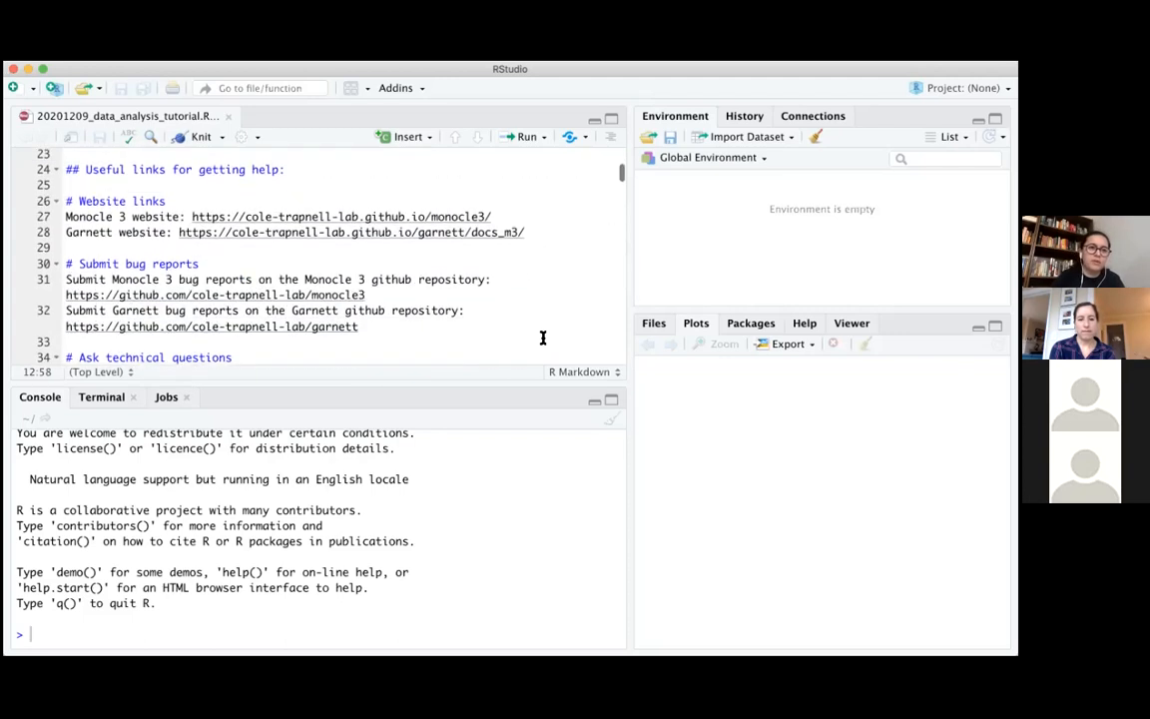
pyautogui.scroll(-1, 543, 337)
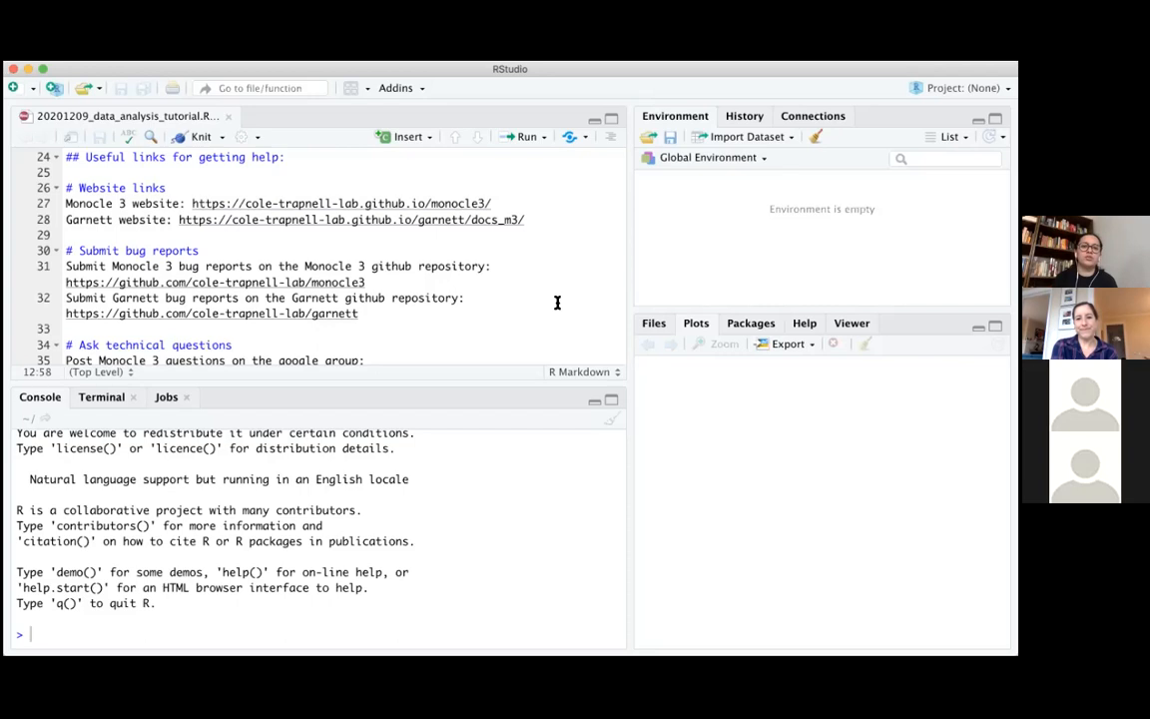
pyautogui.click(413, 220)
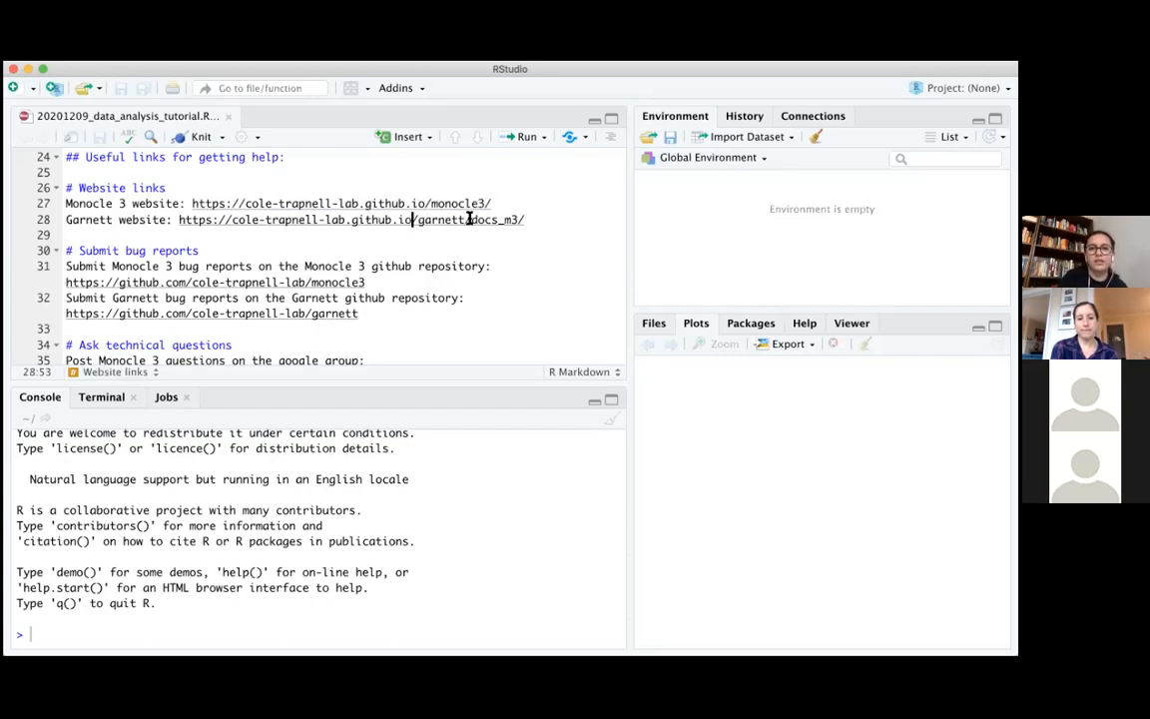
pyautogui.keyDown('shift'); pyautogui.click(534, 217); pyautogui.keyUp('shift')
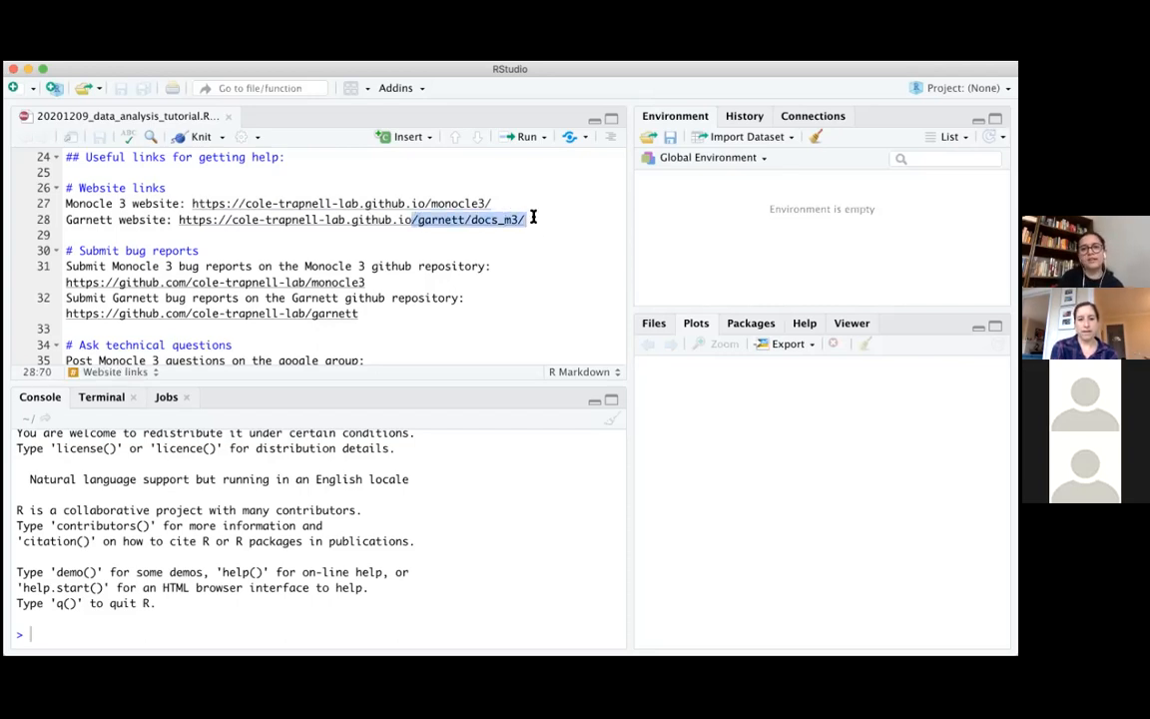
pyautogui.click(535, 218)
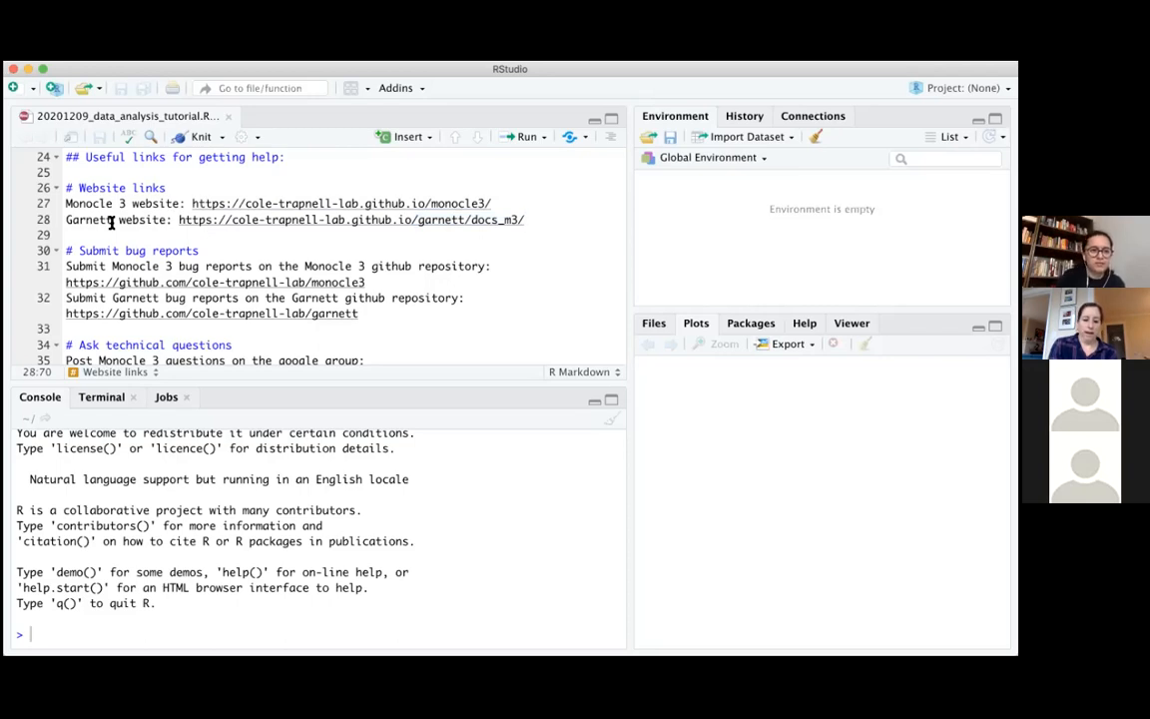
pyautogui.scroll(-4, 112, 221)
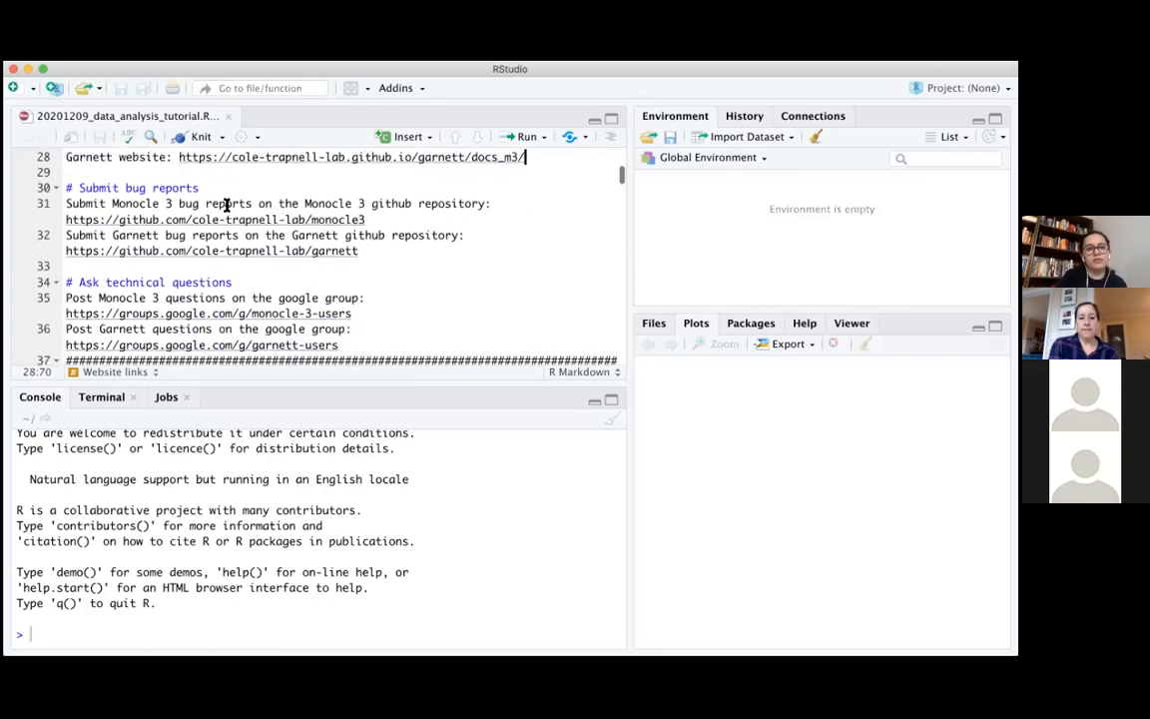
pyautogui.moveTo(146, 204); pyautogui.dragTo(431, 204)
pyautogui.click(431, 244)
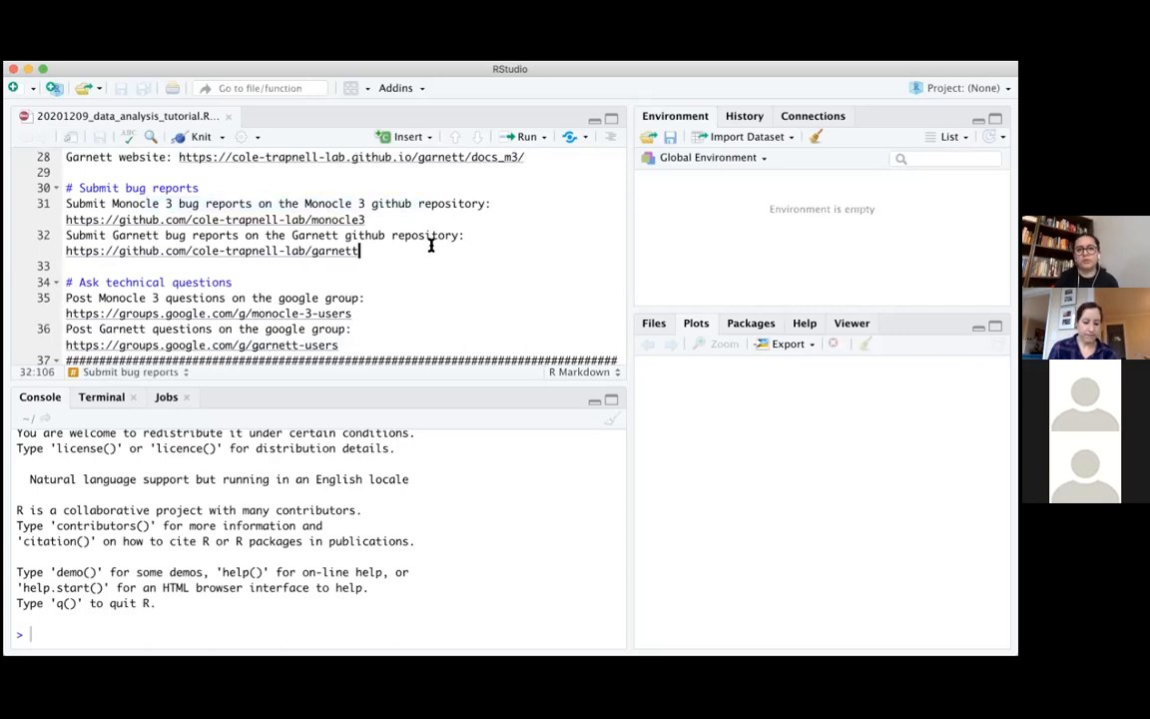
pyautogui.scroll(-3, 431, 243)
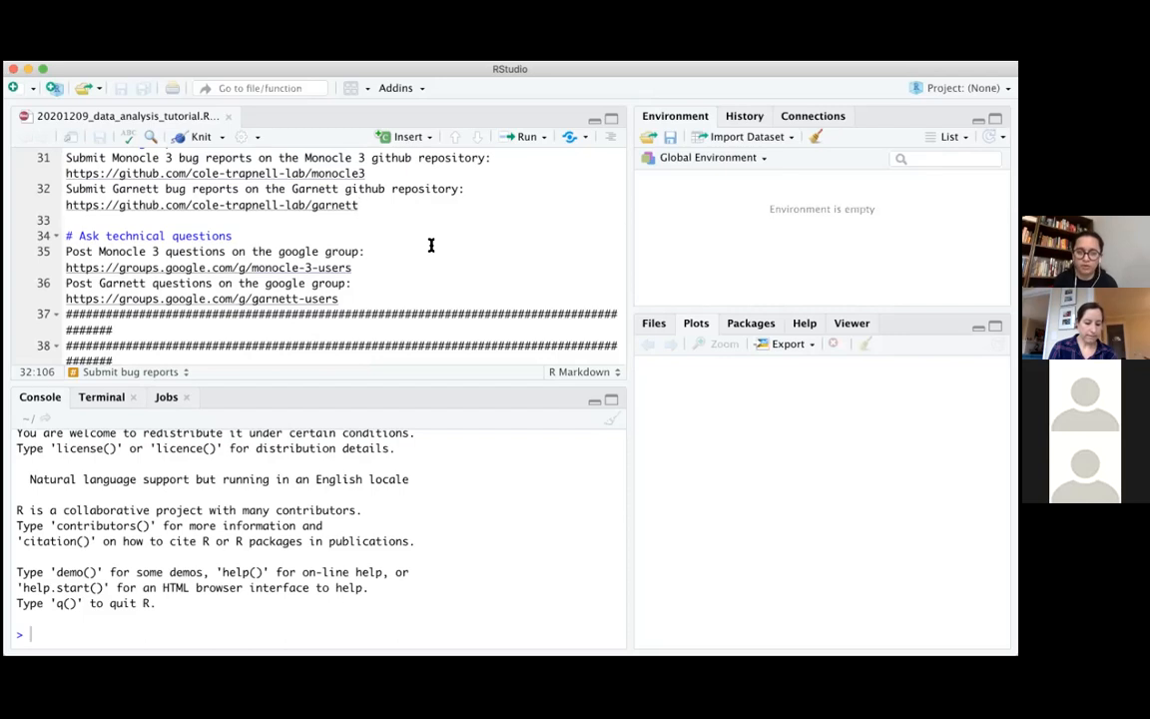
pyautogui.scroll(-5, 431, 245)
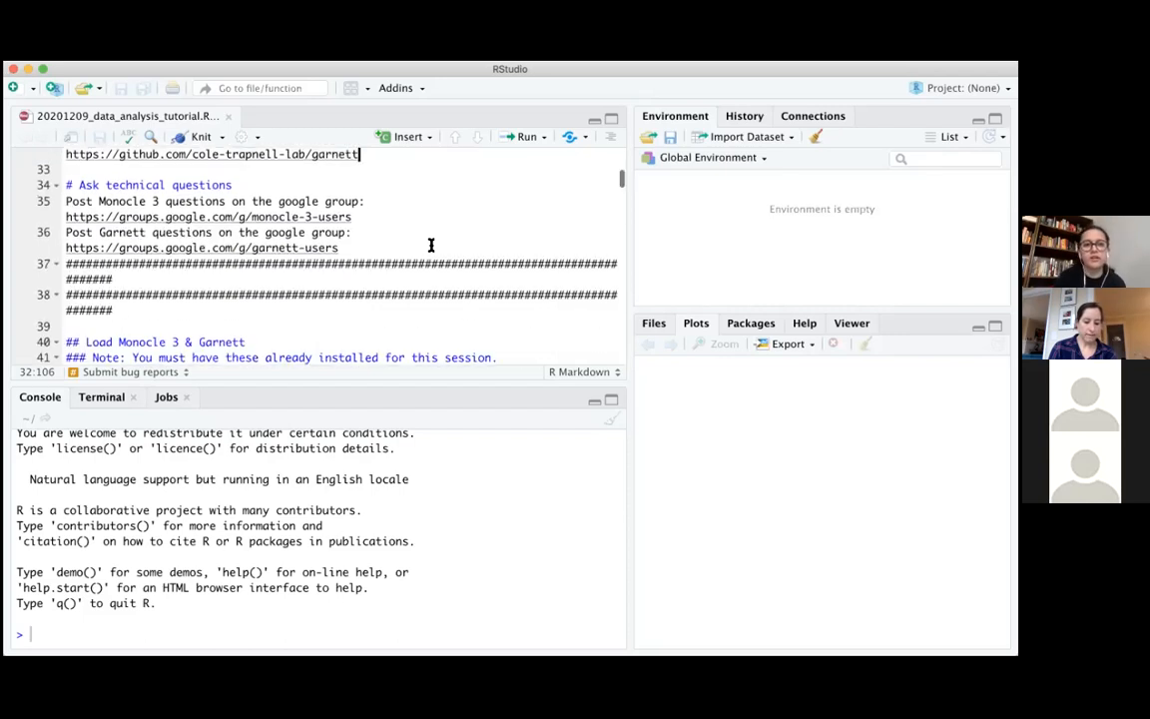
# Find the script's chunk for loading Monocle 3 and Garnett, and run library(garnett) in the console
pyautogui.scroll(1, 432, 245)
pyautogui.scroll(-1, 432, 244)
pyautogui.scroll(1, 432, 245)
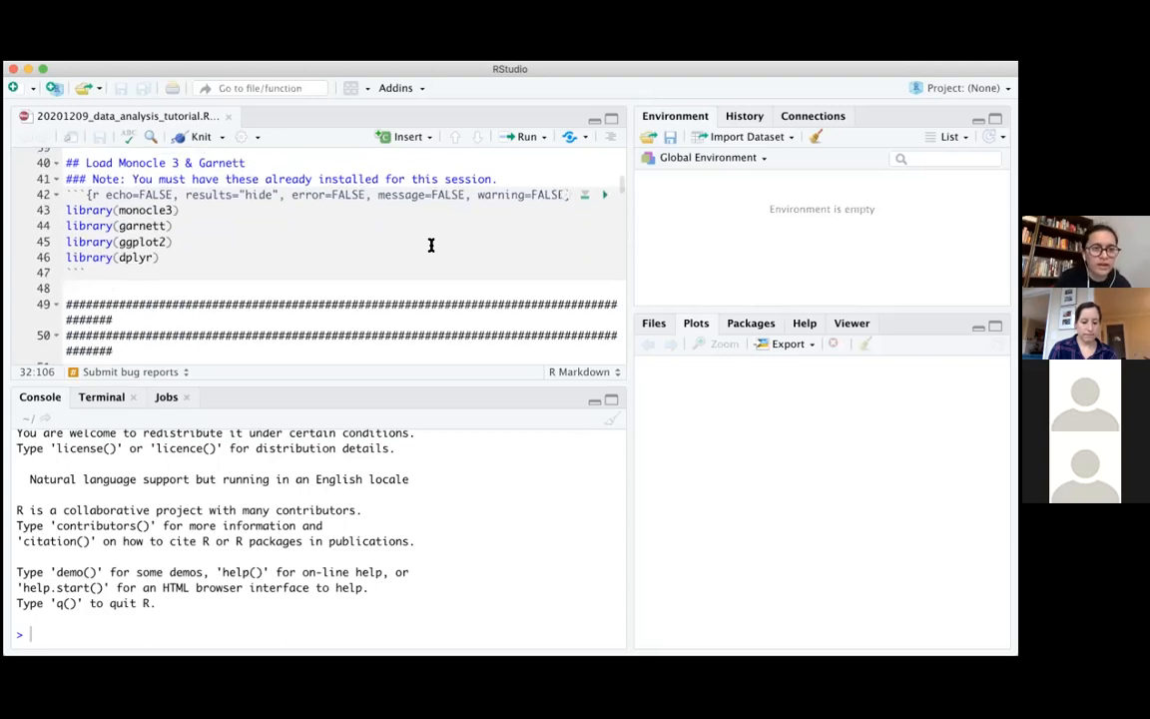
pyautogui.scroll(-1, 432, 244)
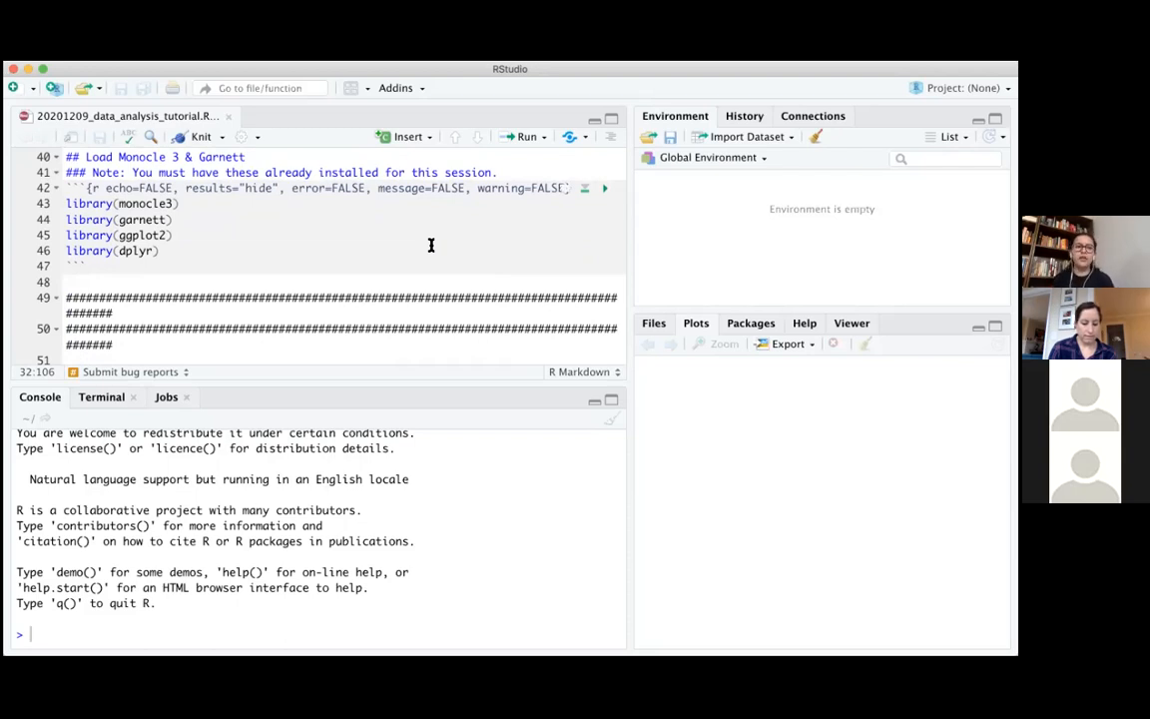
pyautogui.click(178, 218)
pyautogui.click(183, 233)
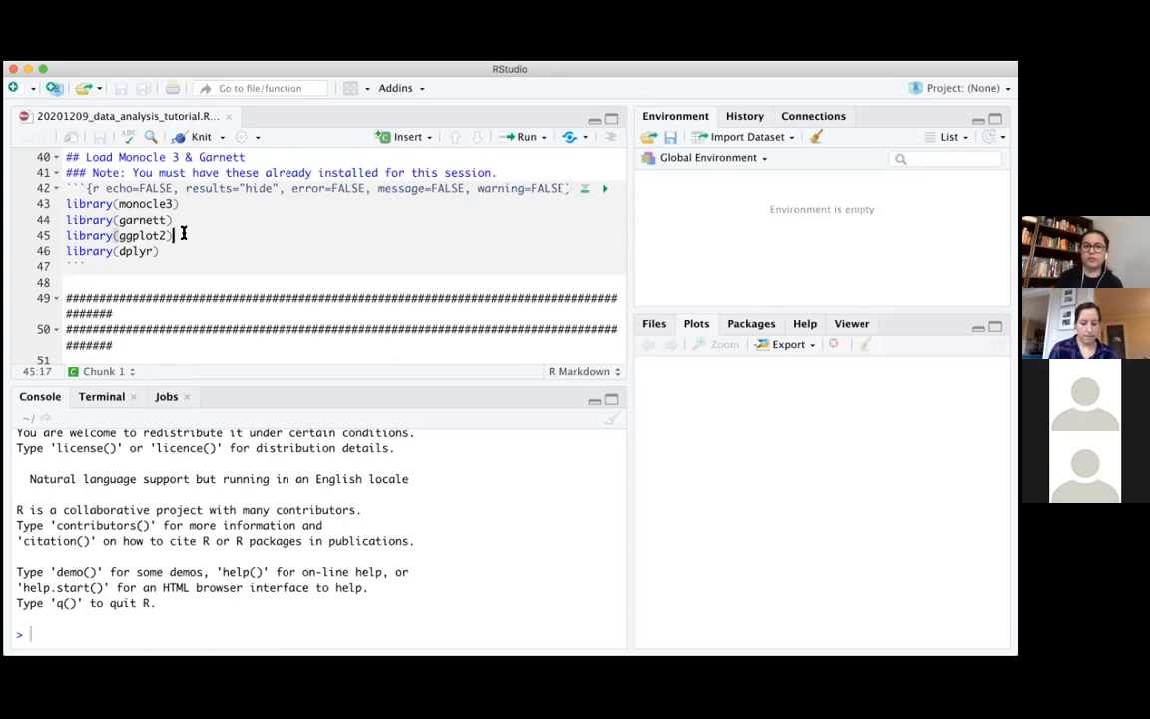
pyautogui.click(184, 250)
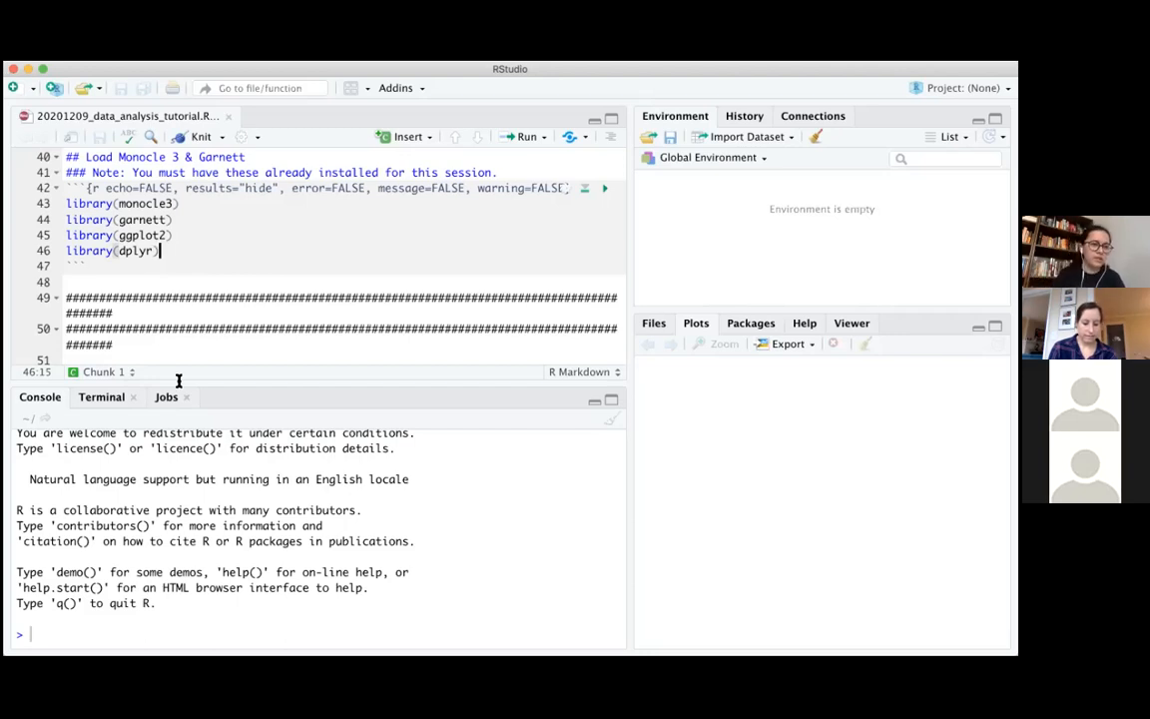
pyautogui.write('libra')
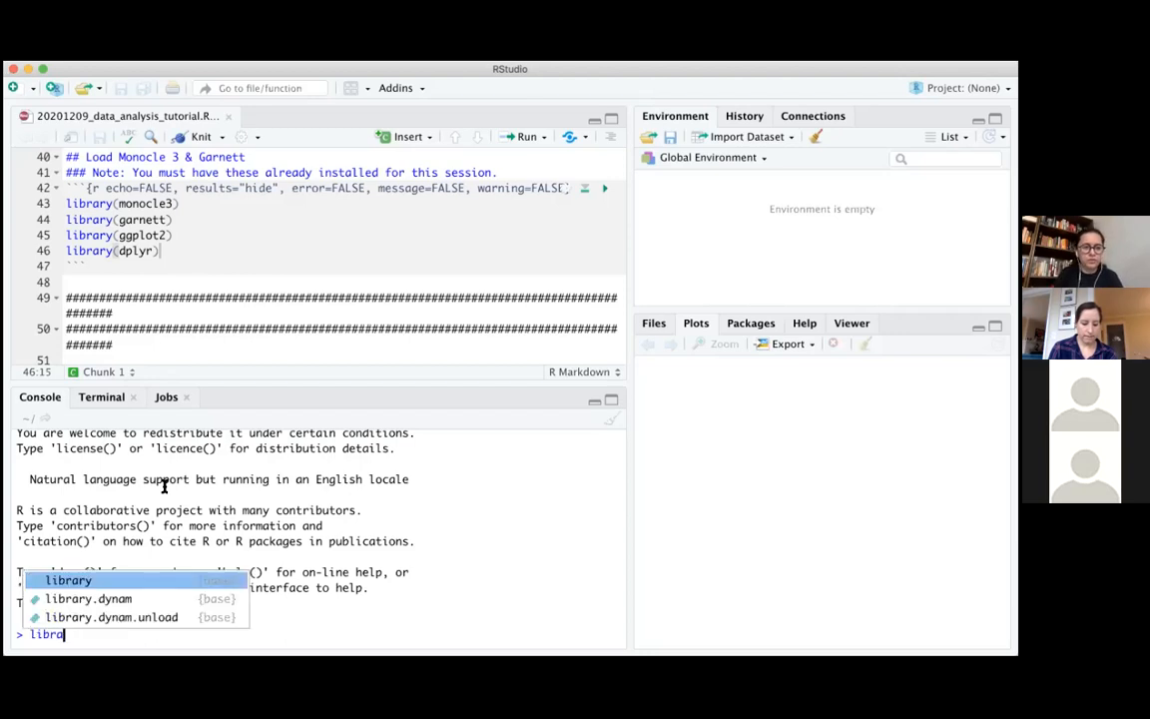
pyautogui.press('Tab')
pyautogui.write('garne')
pyautogui.press('Tab')
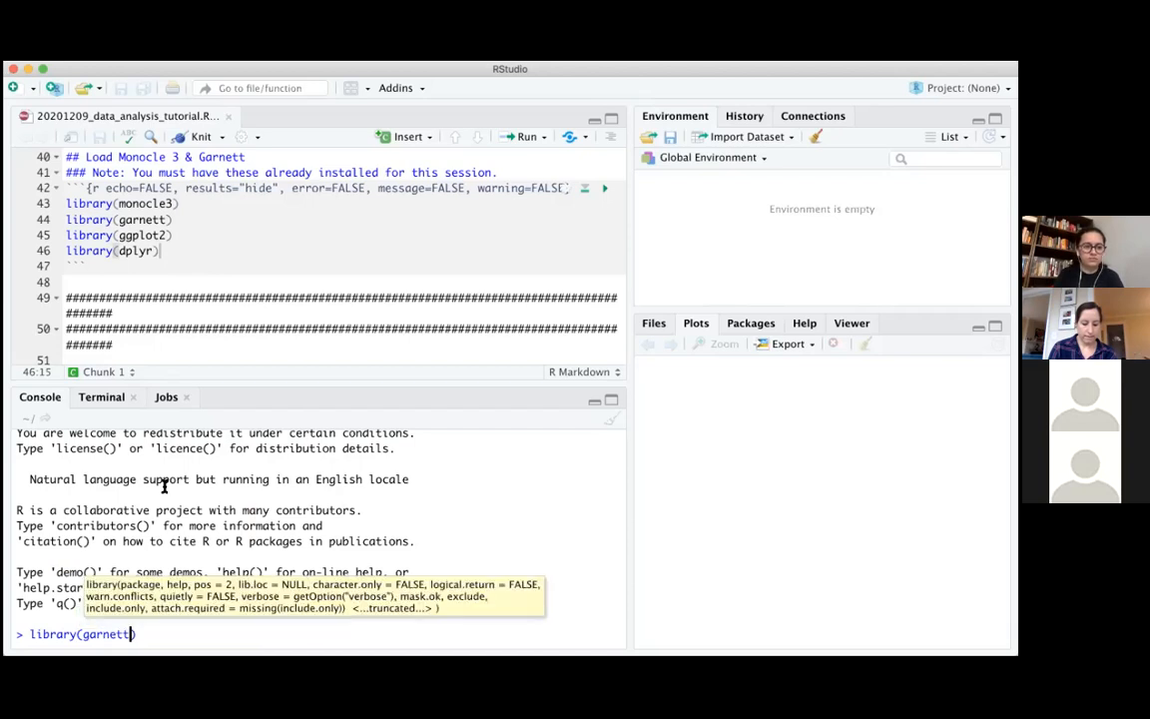
pyautogui.press('Return')
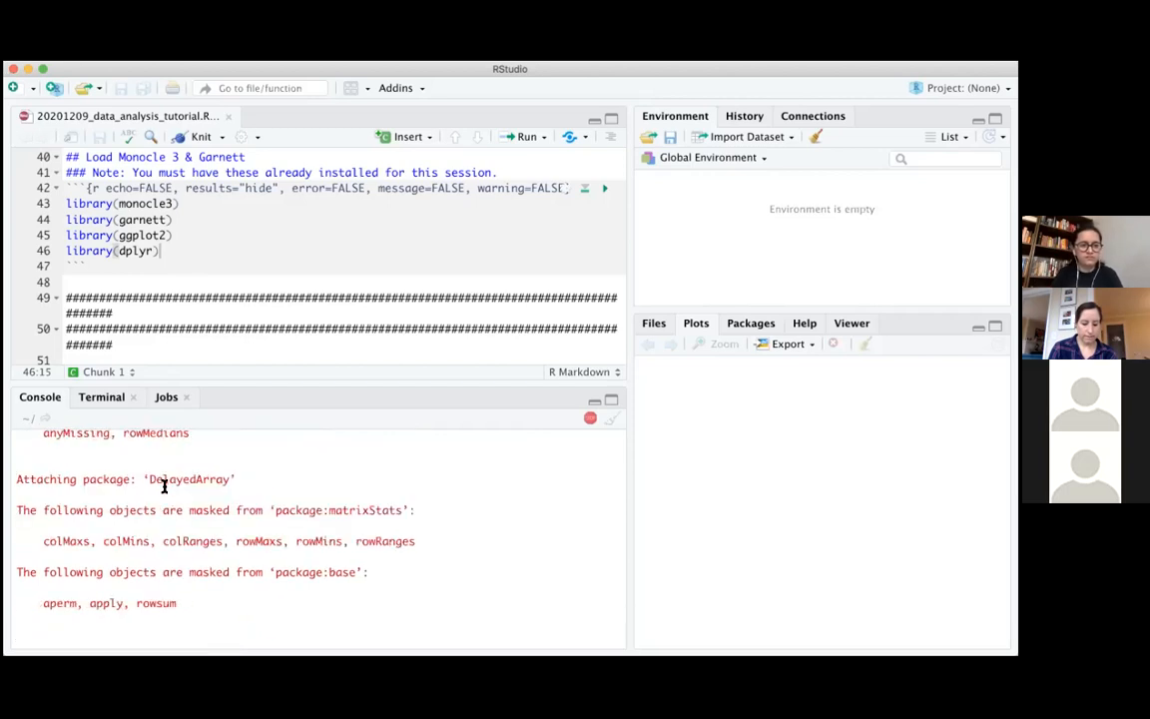
# Load the ggplot2 and dplyr packages from the console with library()
pyautogui.write('libra')
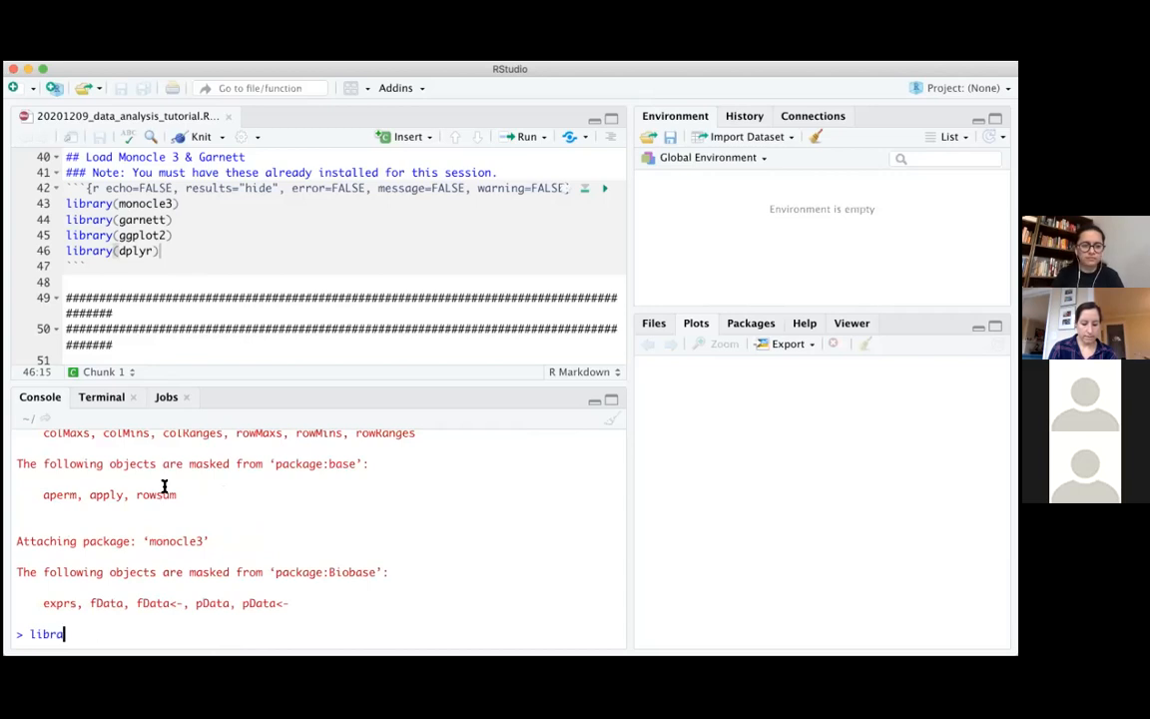
pyautogui.write('ry()ggplot2')
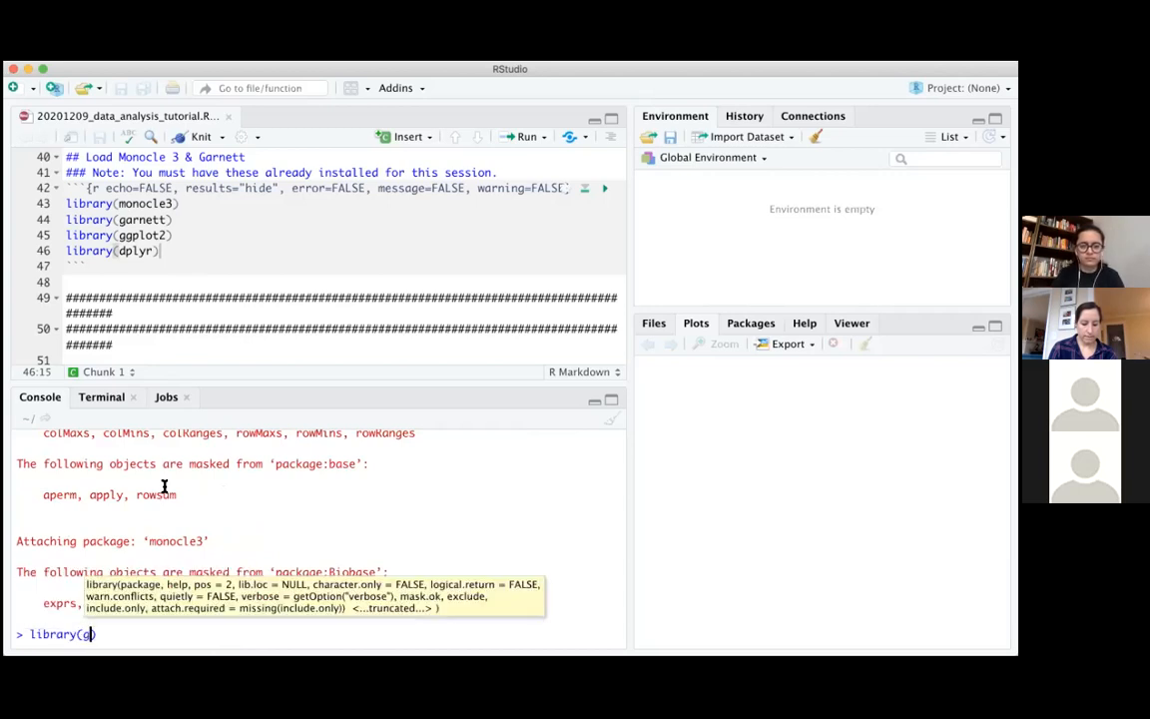
pyautogui.press('Return')
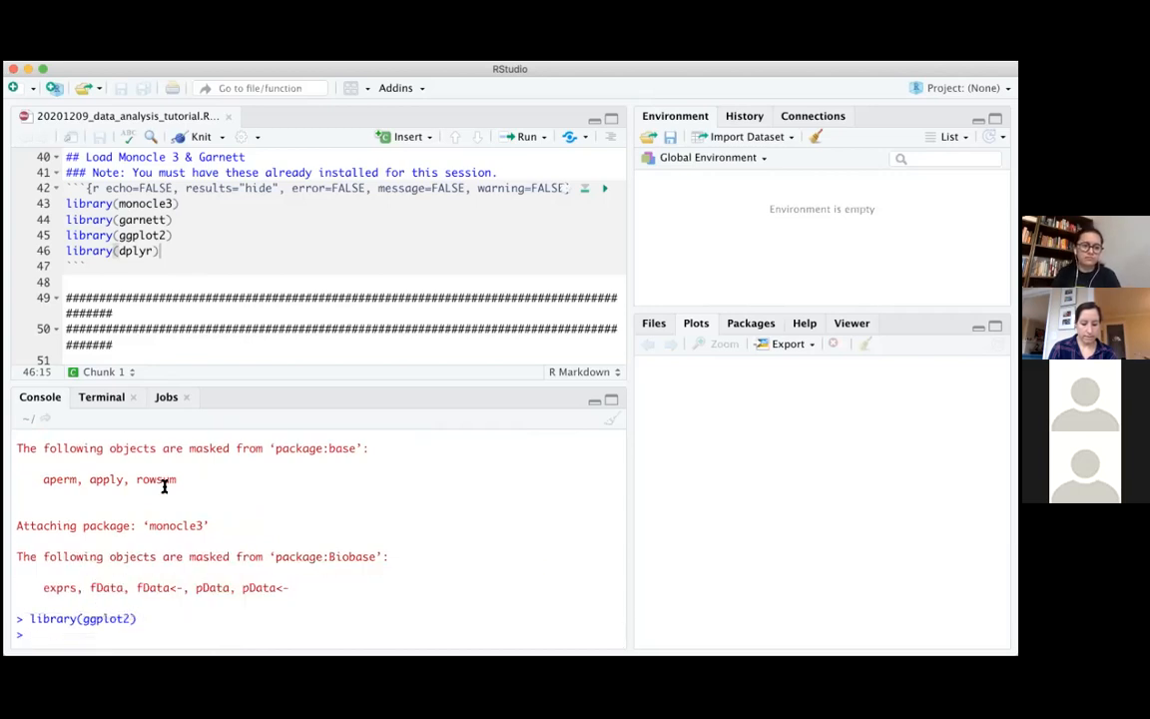
pyautogui.write('libra')
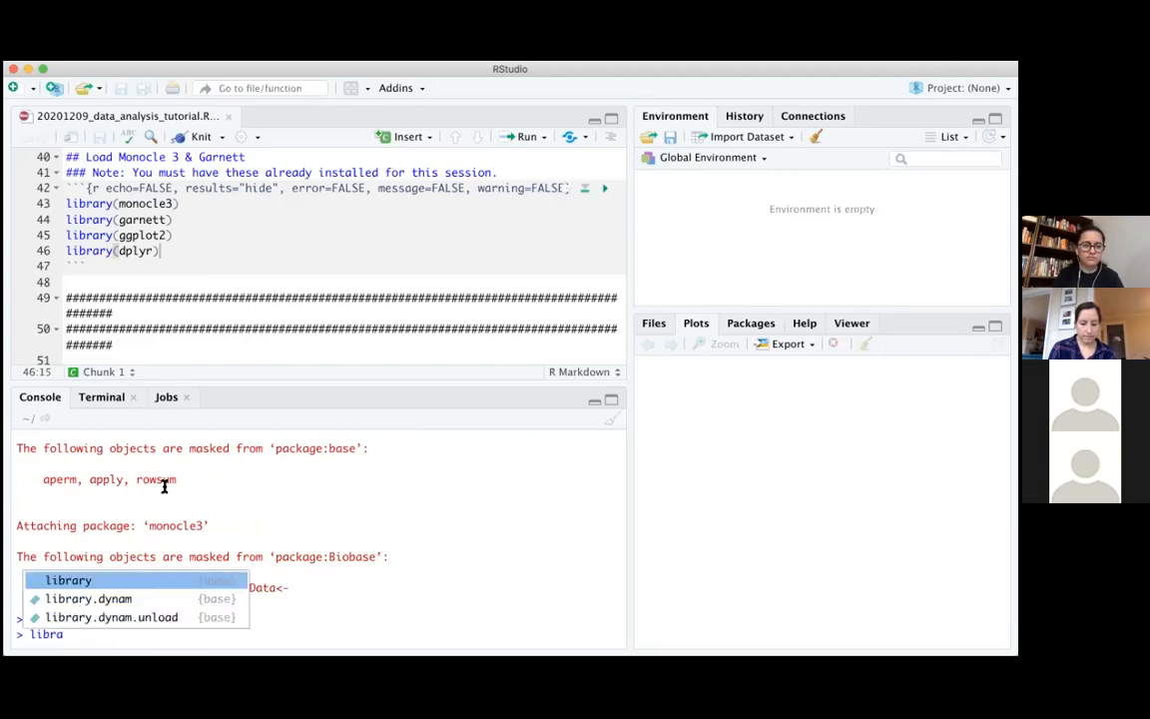
pyautogui.press('Tab')
pyautogui.write('dpl')
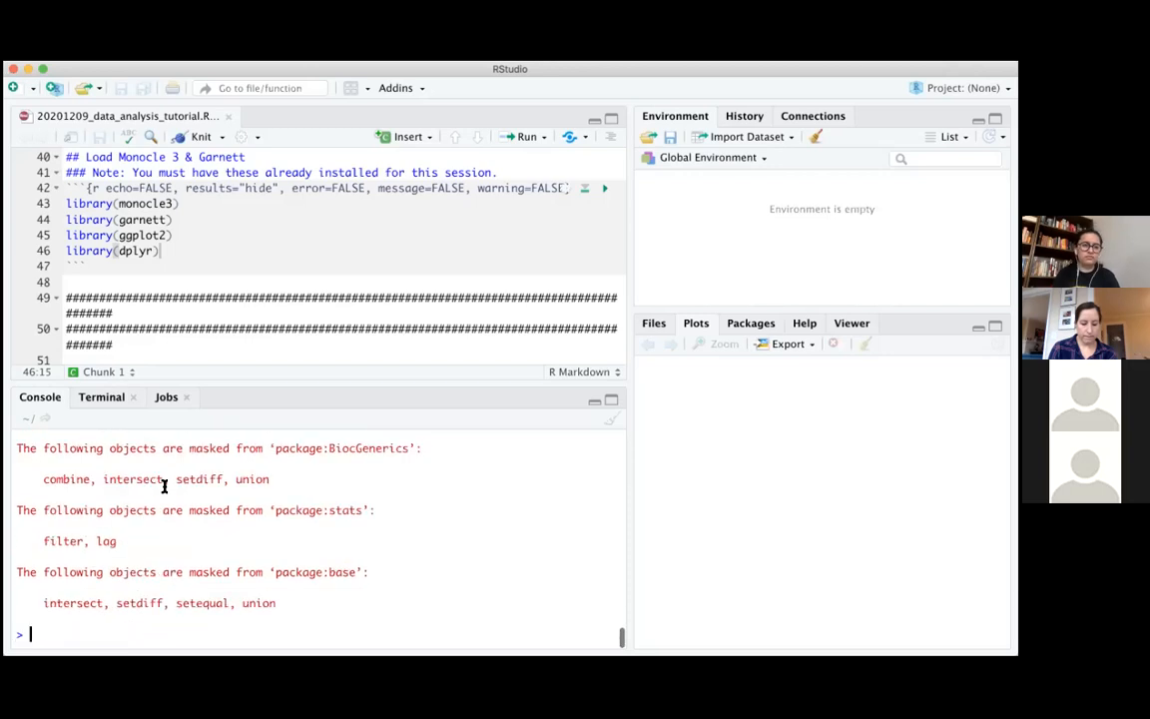
# Enlarge the script editor's height over the console to show the whole Garnett pipeline overview
pyautogui.scroll(-5, 404, 239)
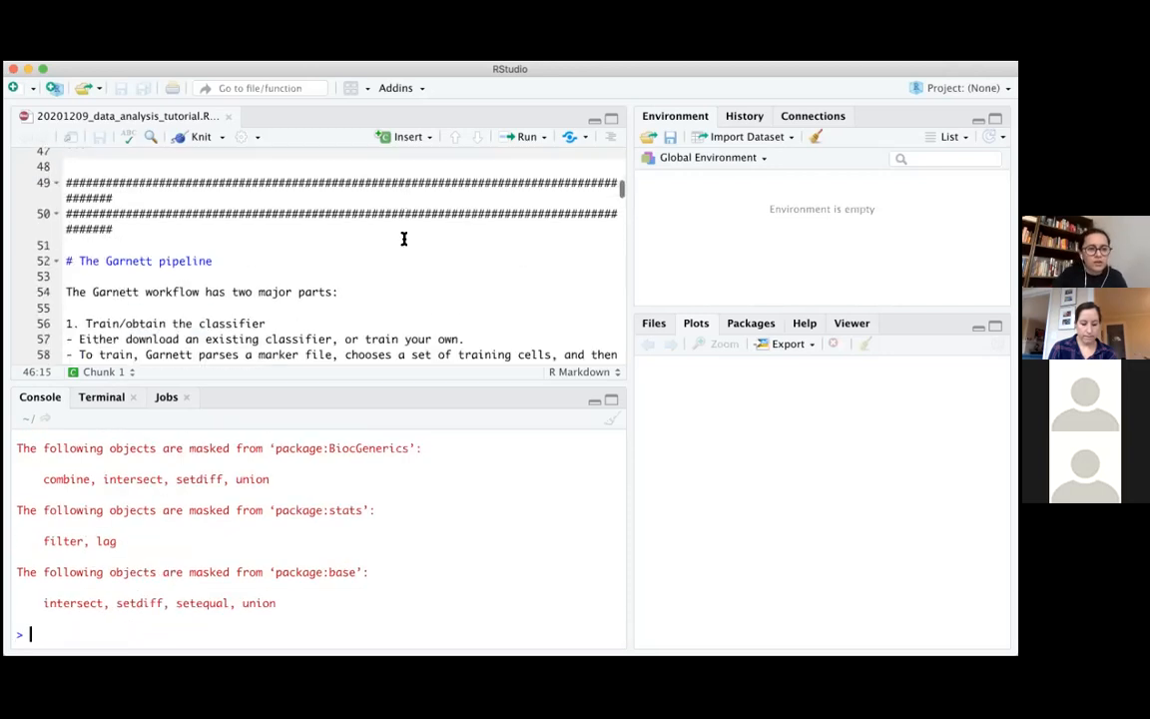
pyautogui.scroll(-1, 416, 268)
pyautogui.scroll(1, 413, 276)
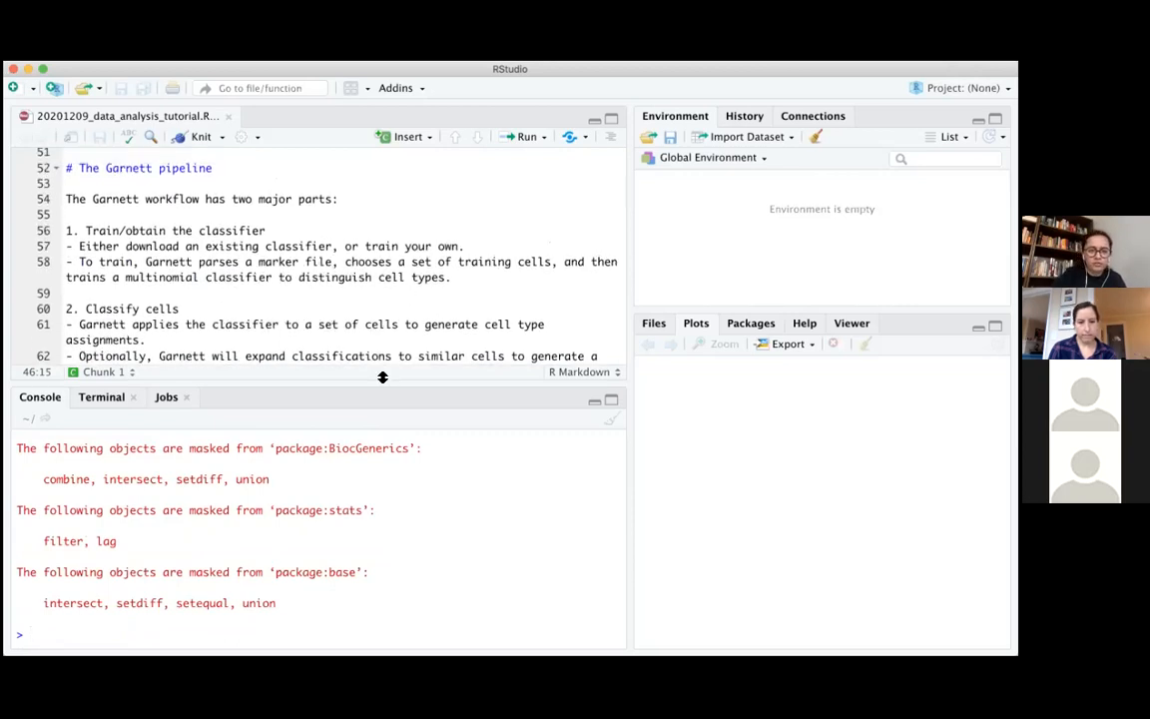
pyautogui.moveTo(382, 382); pyautogui.dragTo(383, 378)
pyautogui.moveTo(374, 523); pyautogui.dragTo(392, 482)
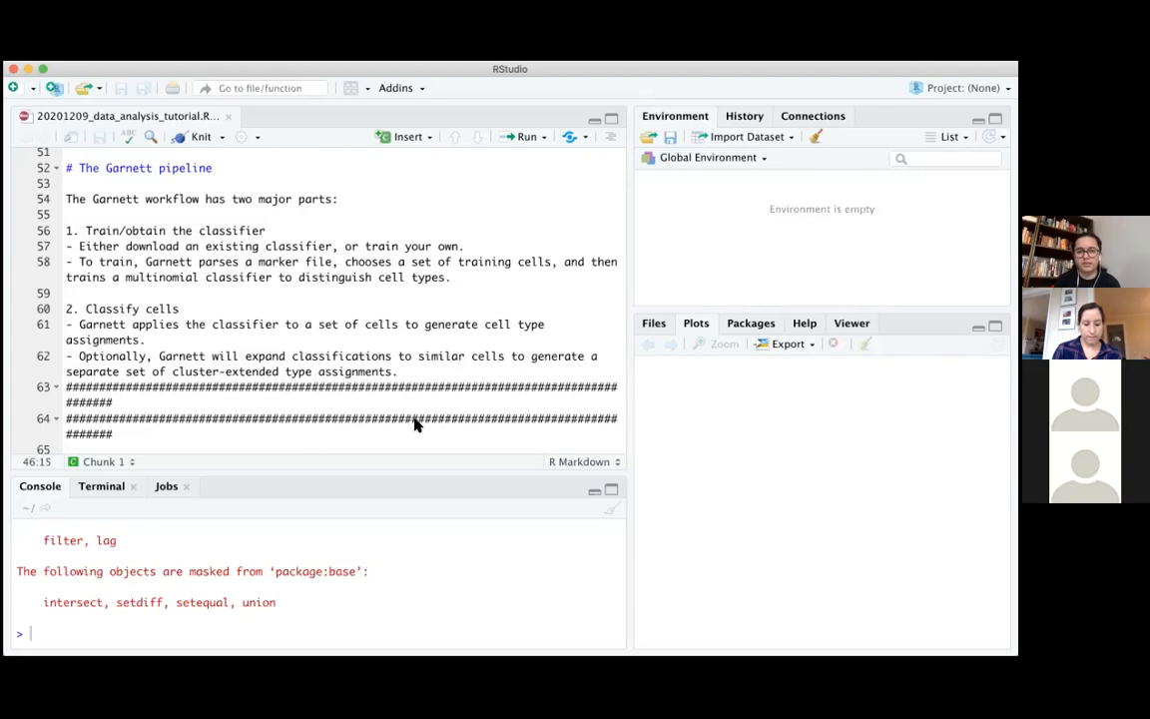
# Examine section 1a on using a pre-trained classifier, highlighting the commented readRDS("path/to/classifier.RDS") line
pyautogui.scroll(-10, 416, 425)
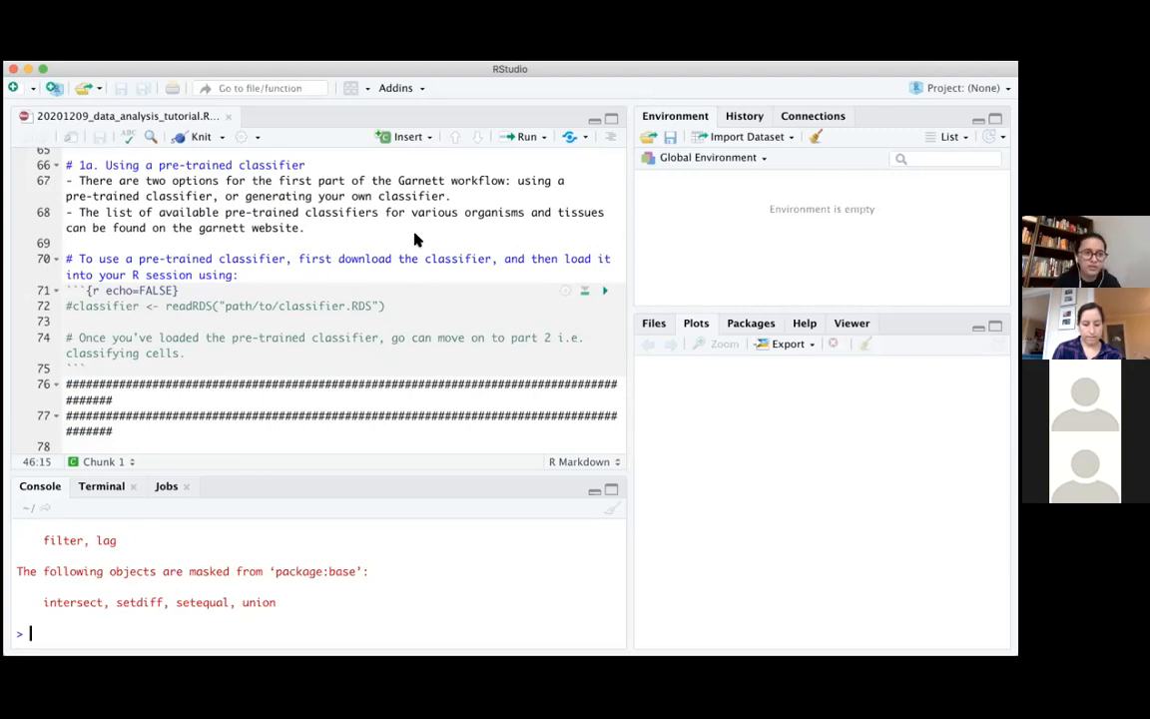
pyautogui.click(79, 305)
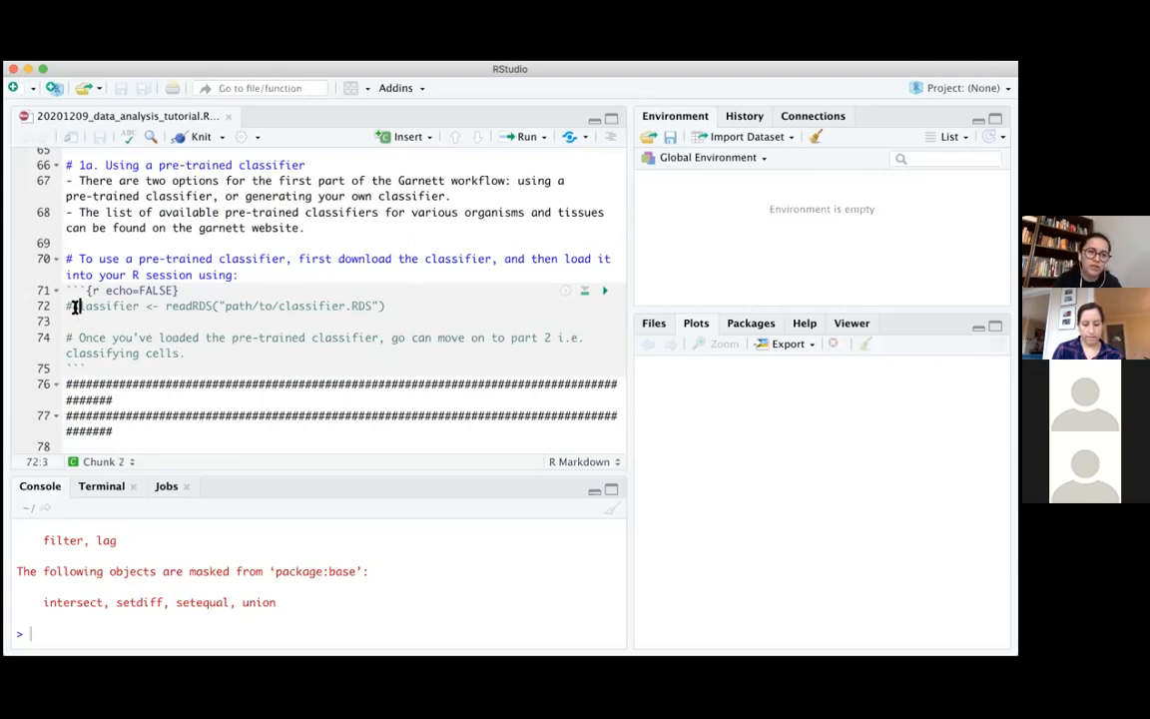
pyautogui.moveTo(67, 306); pyautogui.dragTo(395, 312)
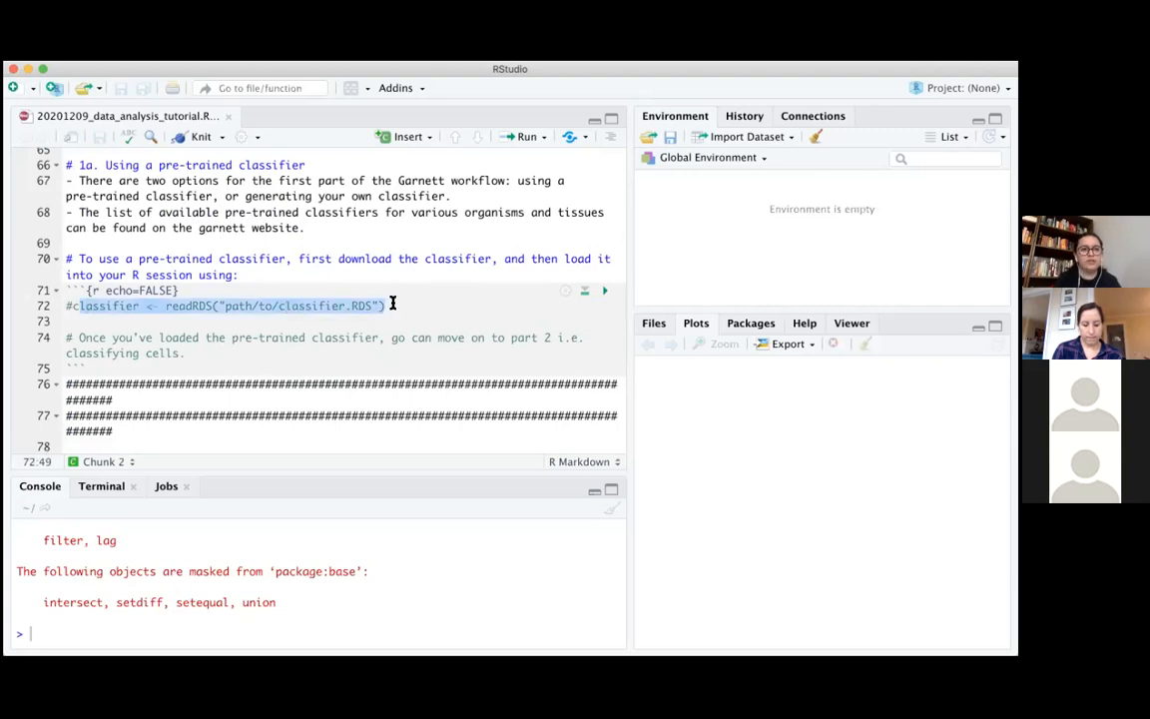
pyautogui.click(390, 305)
pyautogui.scroll(-1, 392, 304)
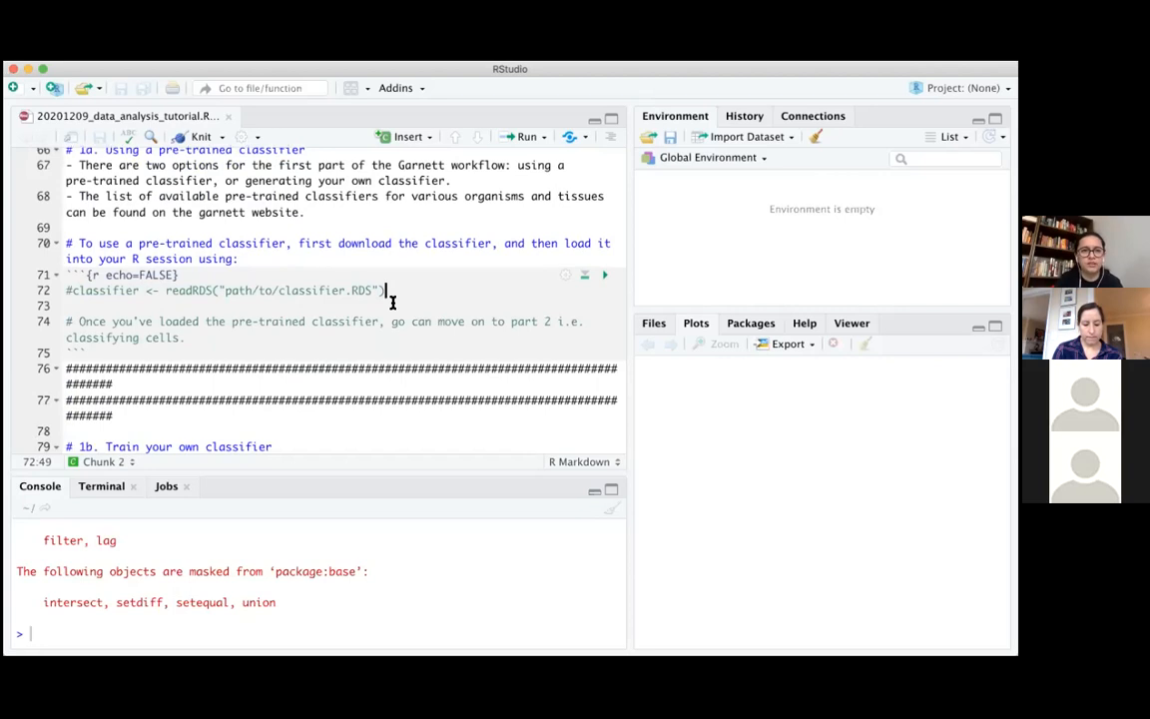
# Examine section 1b on training your own classifier and the data-loading chunk, highlighting the system.file and Matrix::readMM calls
pyautogui.scroll(-1, 393, 303)
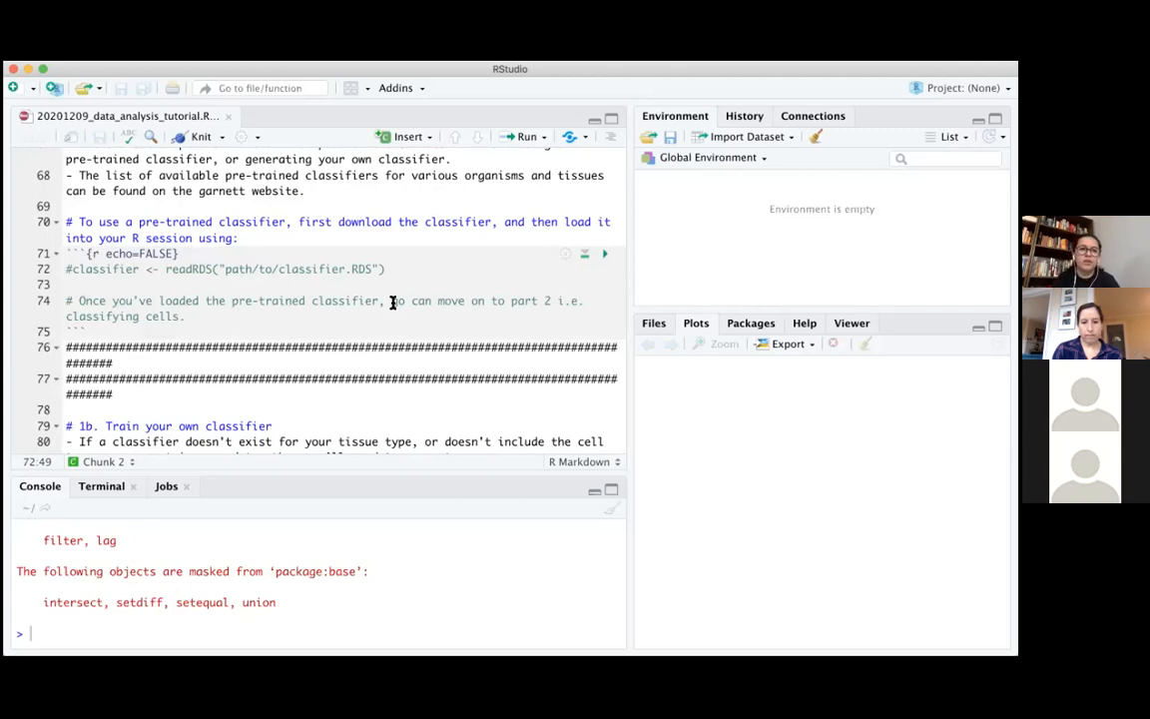
pyautogui.scroll(-5, 392, 304)
pyautogui.scroll(-4, 392, 303)
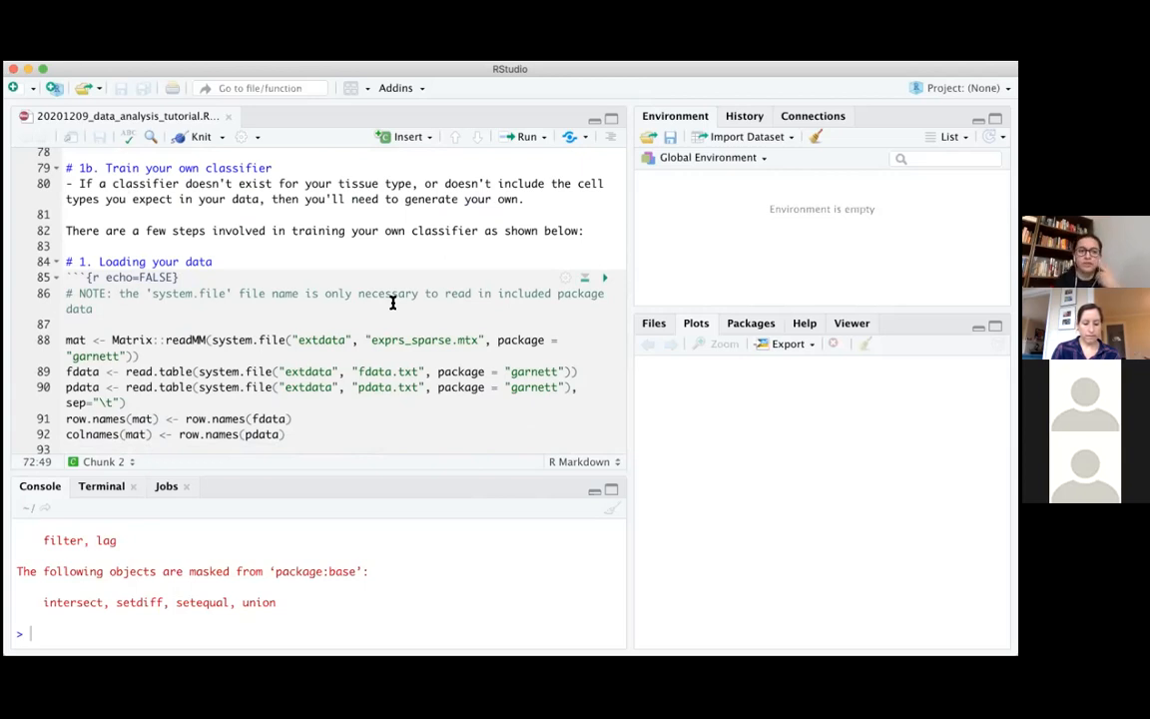
pyautogui.scroll(-5, 393, 303)
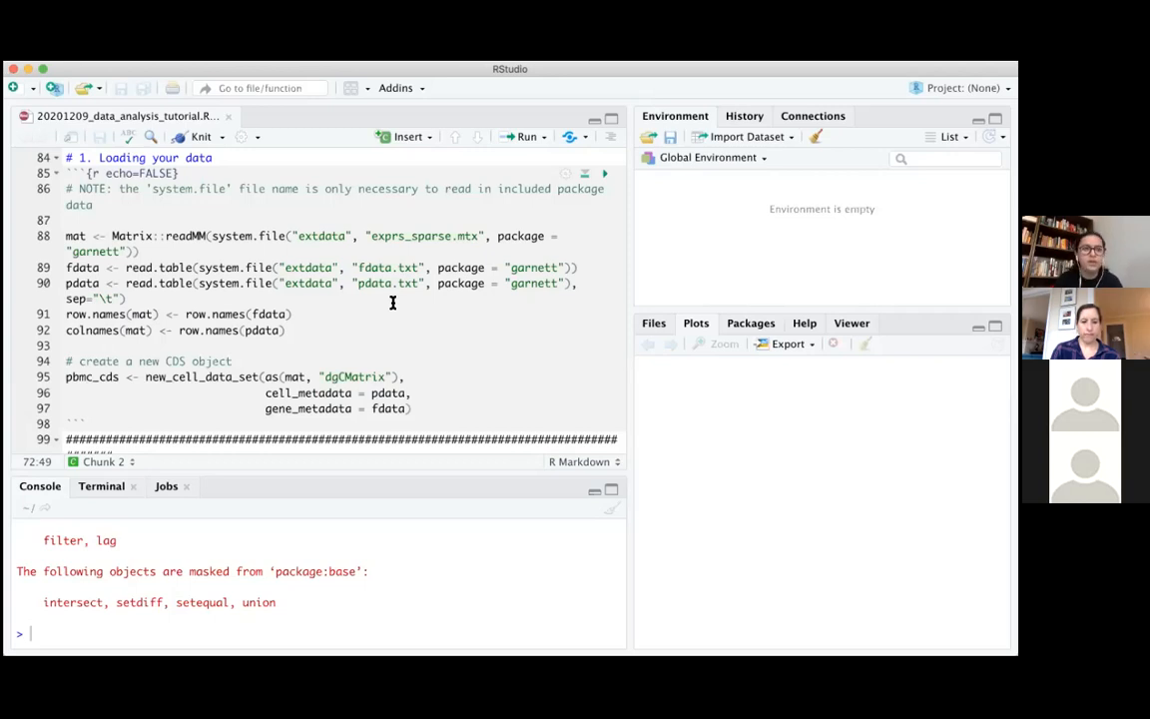
pyautogui.moveTo(236, 268)
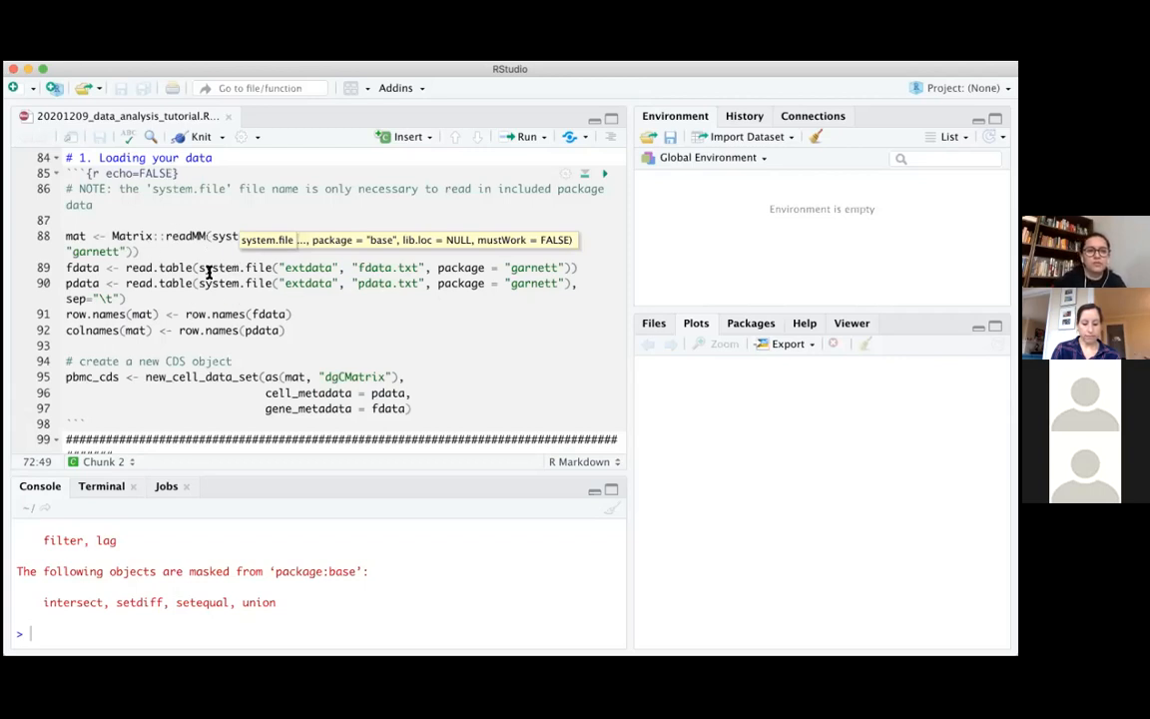
pyautogui.moveTo(199, 268); pyautogui.dragTo(272, 267)
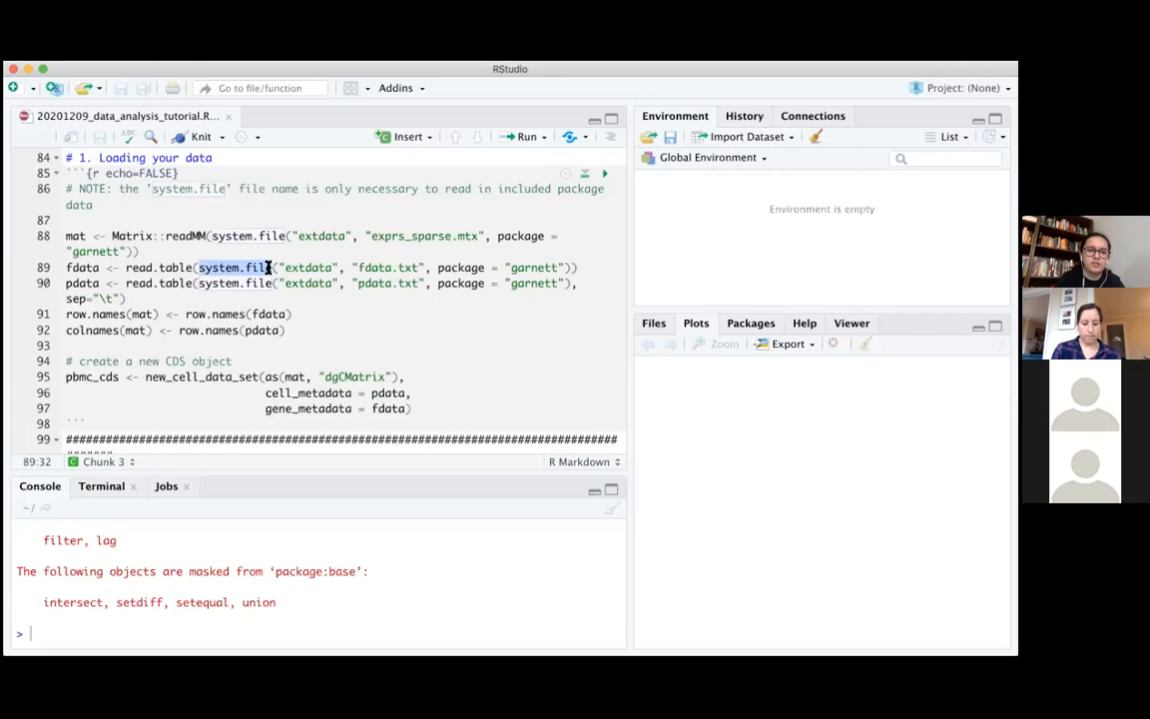
pyautogui.click(299, 298)
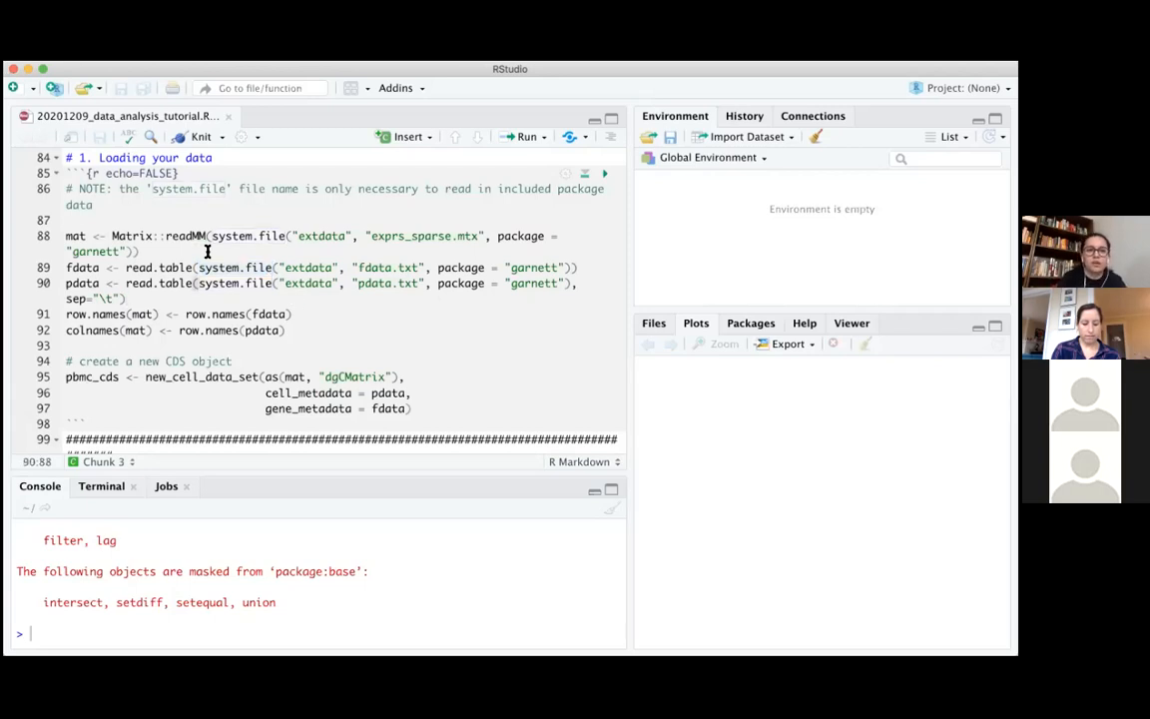
pyautogui.moveTo(113, 230); pyautogui.dragTo(351, 236)
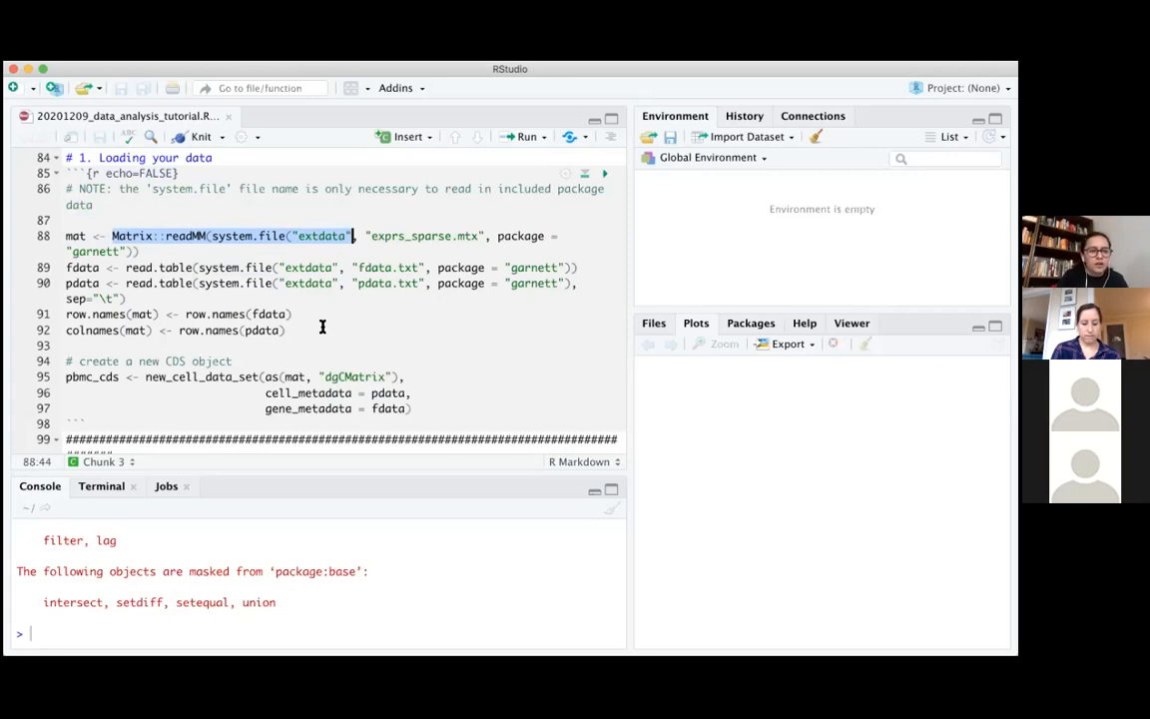
pyautogui.click(178, 316)
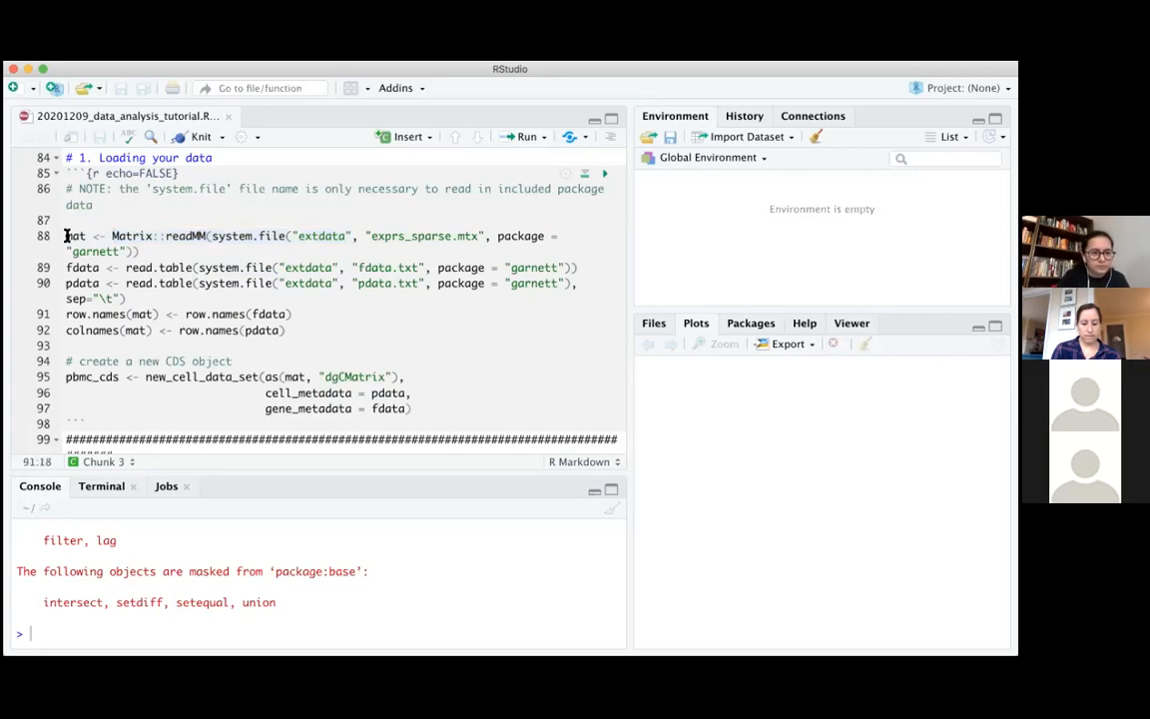
# Run the data-loading lines that read mat, fdata and pdata from the garnett package and assign mat's row and column names
pyautogui.moveTo(66, 236); pyautogui.dragTo(337, 328)
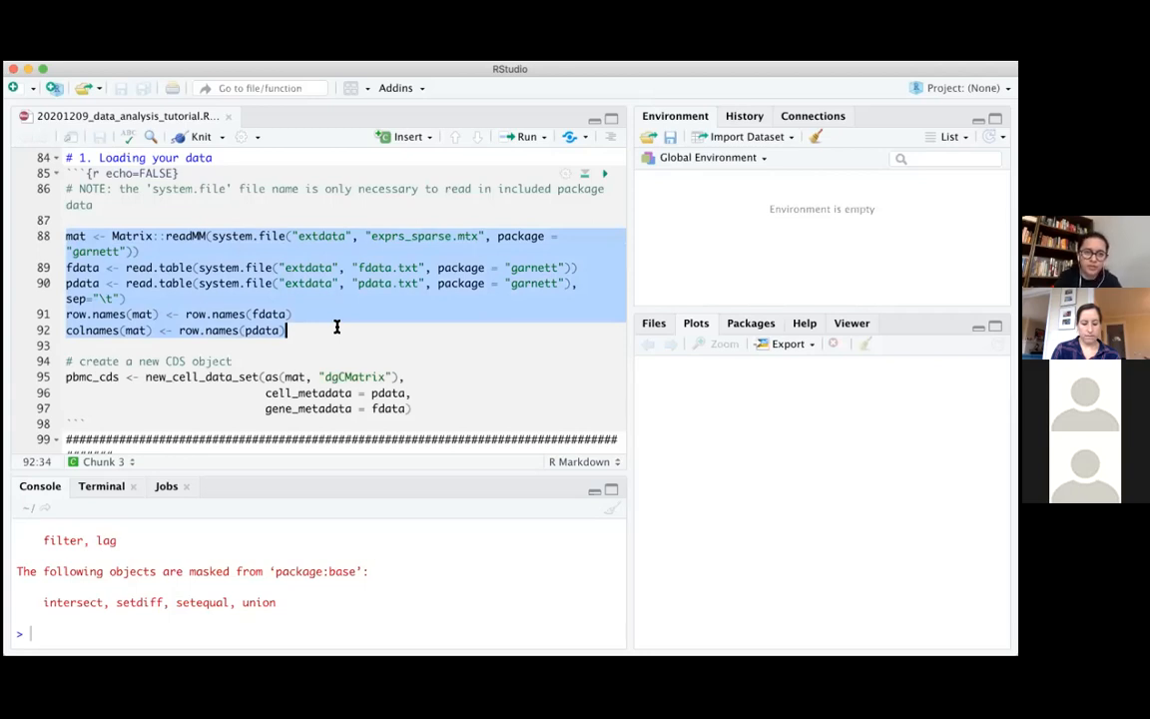
pyautogui.click(86, 267)
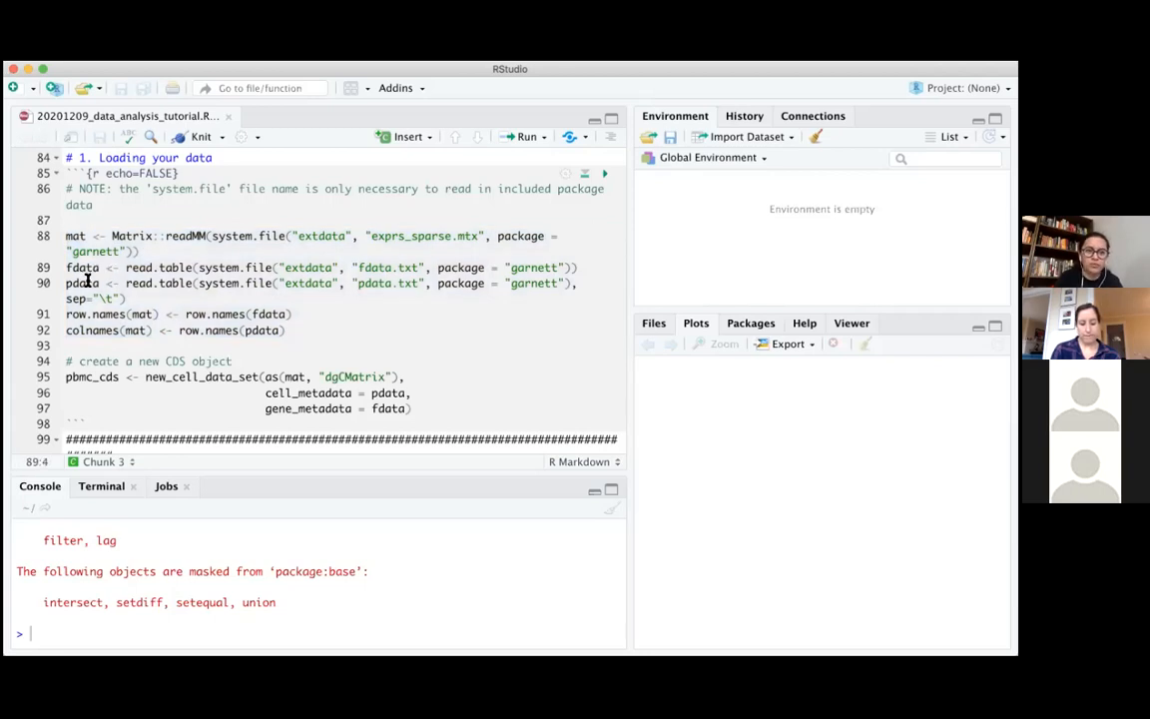
pyautogui.click(86, 283)
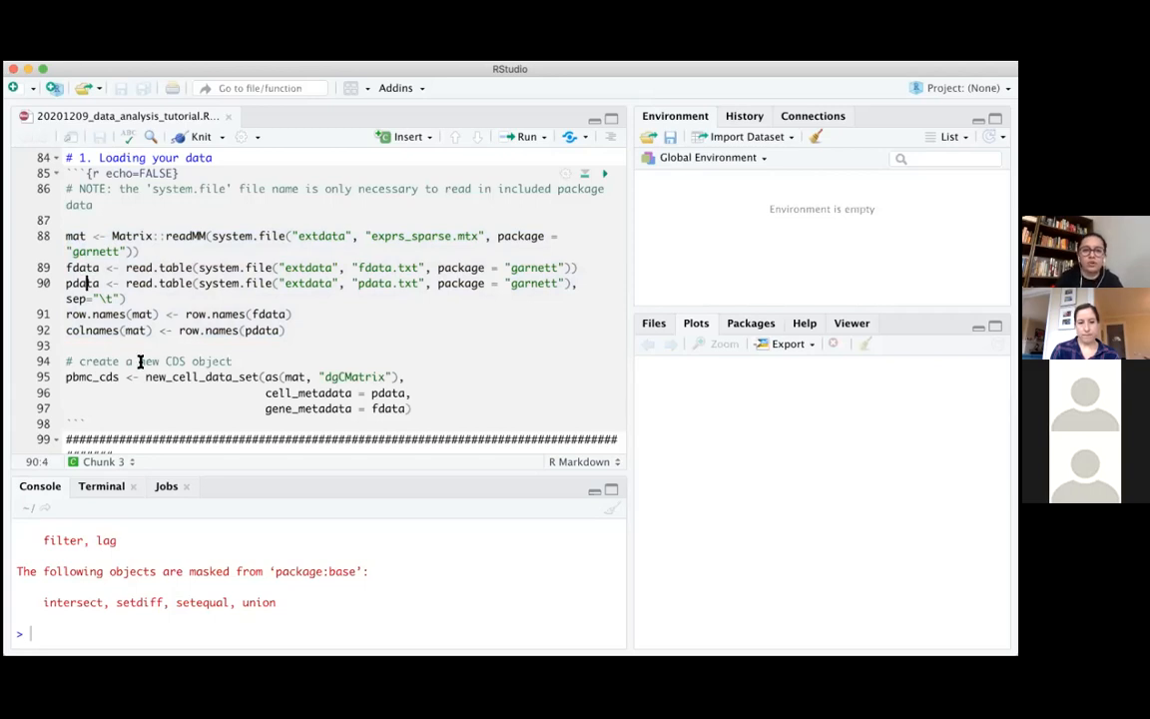
pyautogui.click(334, 331)
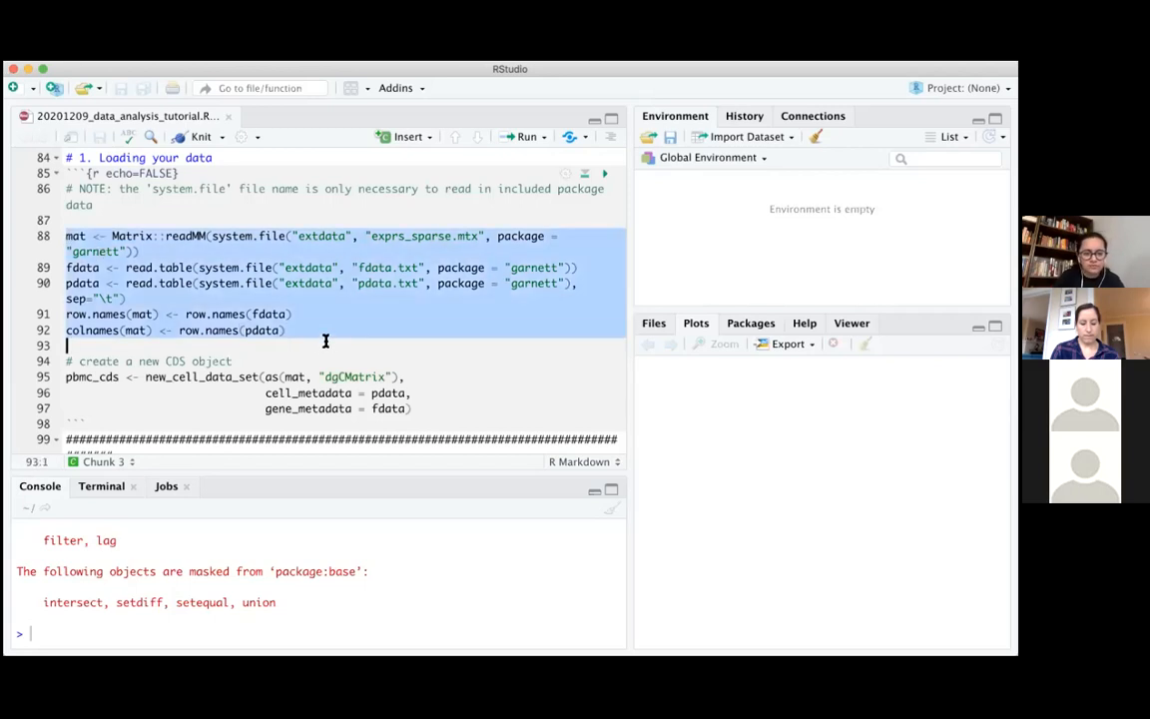
pyautogui.press('super+Return')
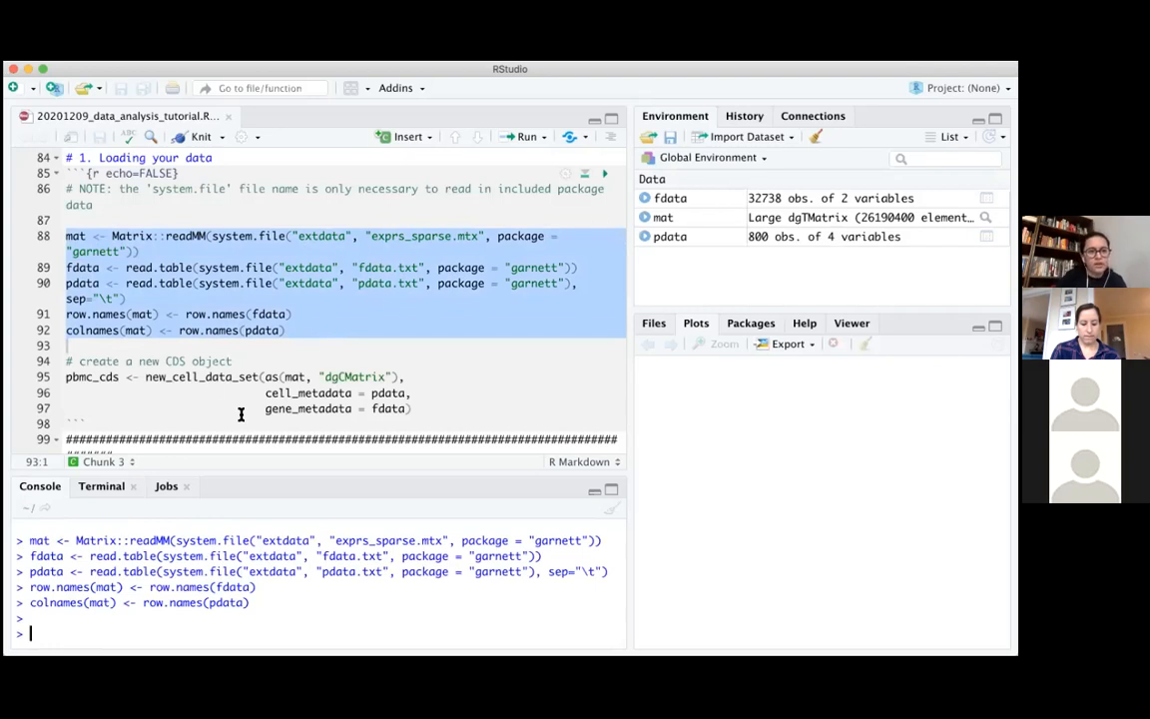
# Create the pbmc_cds object by running the new_cell_data_set() call with pdata as cell_metadata and fdata as gene_metadata
pyautogui.scroll(-3, 211, 378)
pyautogui.moveTo(146, 329); pyautogui.dragTo(260, 330)
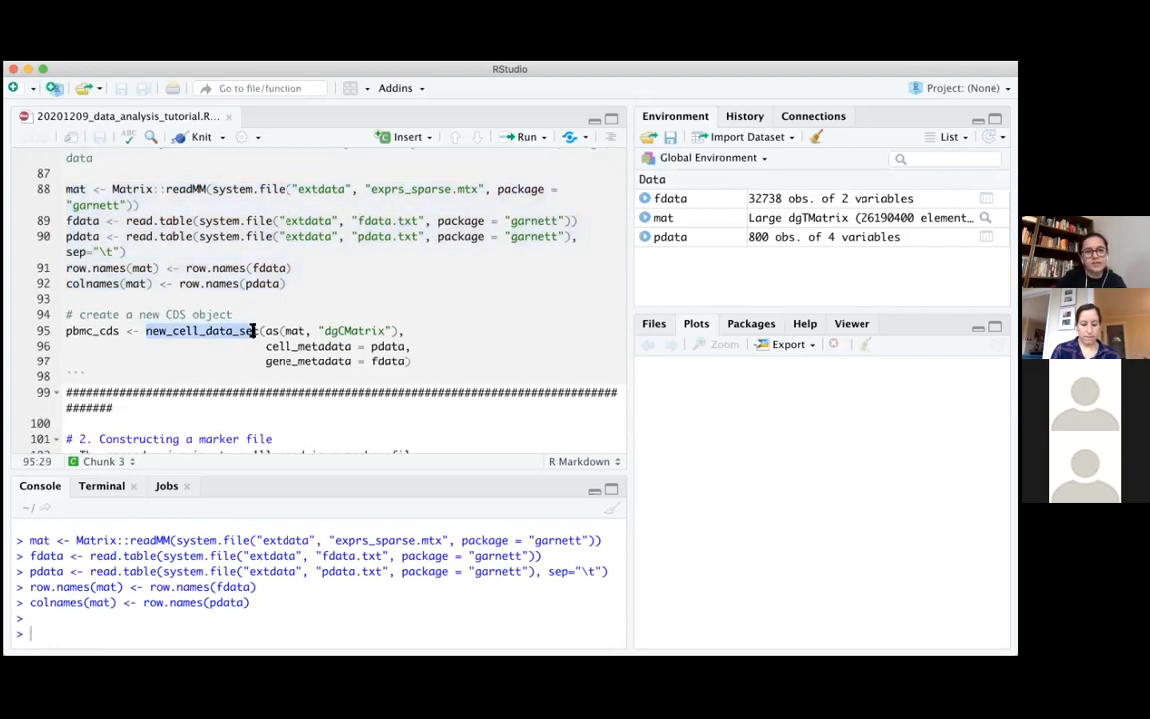
pyautogui.click(488, 349)
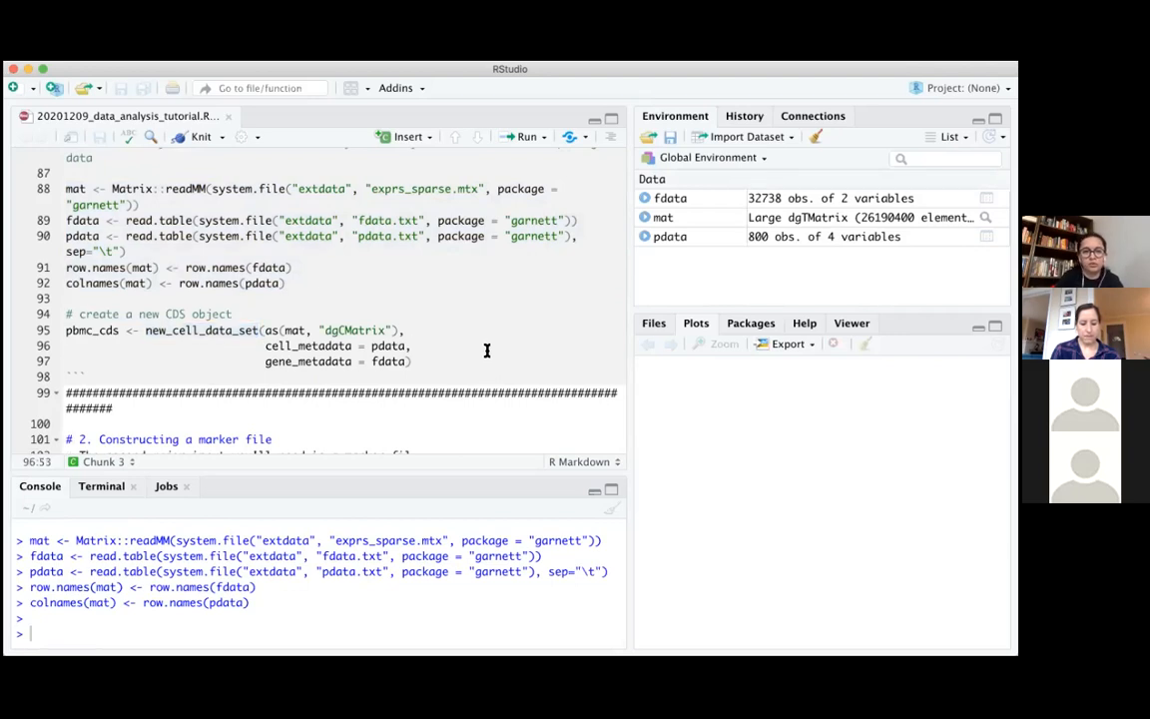
pyautogui.click(146, 330)
pyautogui.moveTo(146, 330); pyautogui.dragTo(261, 330)
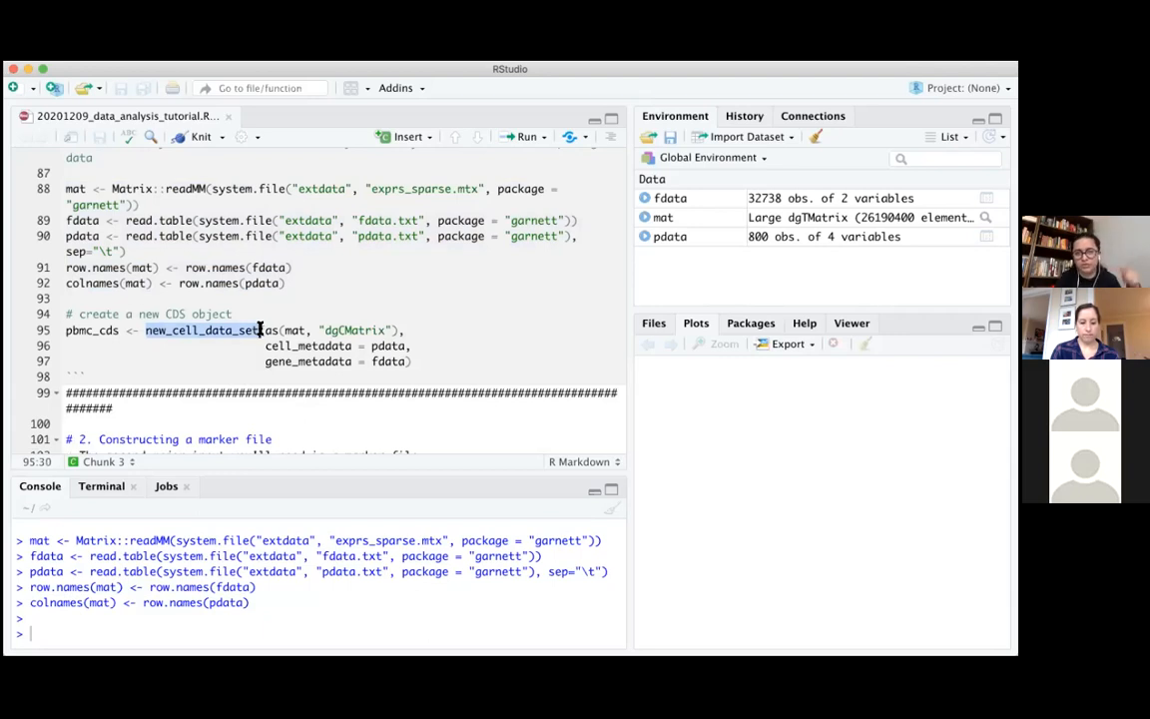
pyautogui.click(417, 360)
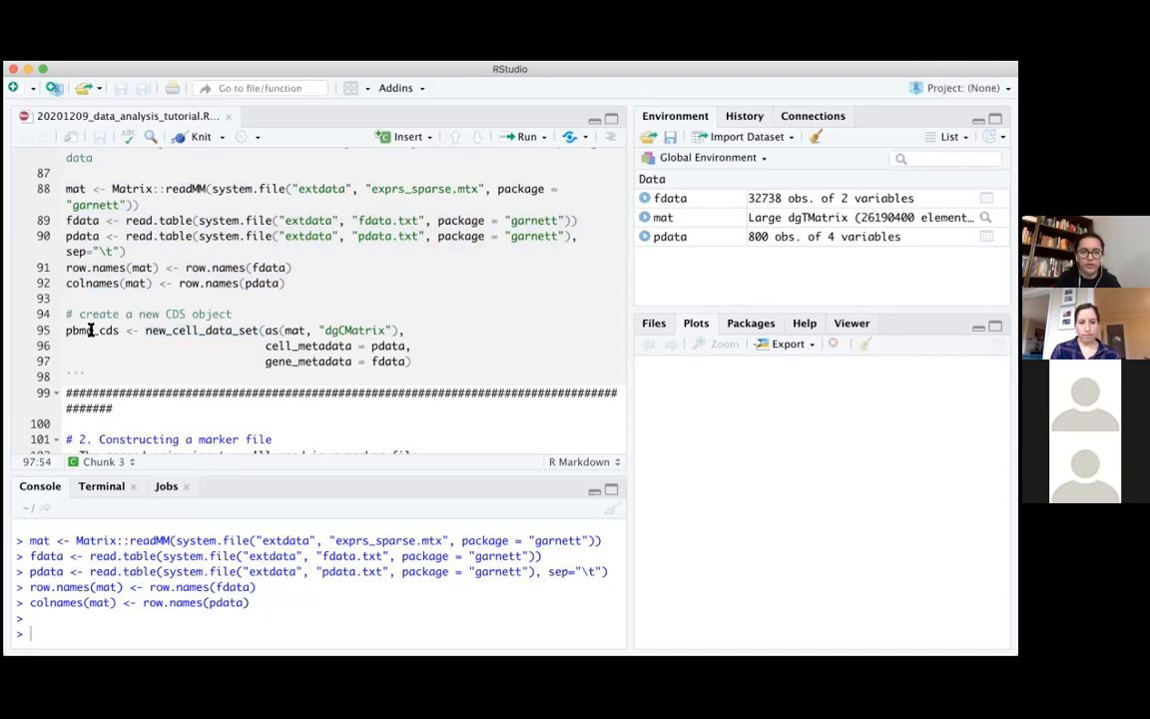
pyautogui.moveTo(64, 330); pyautogui.dragTo(443, 359)
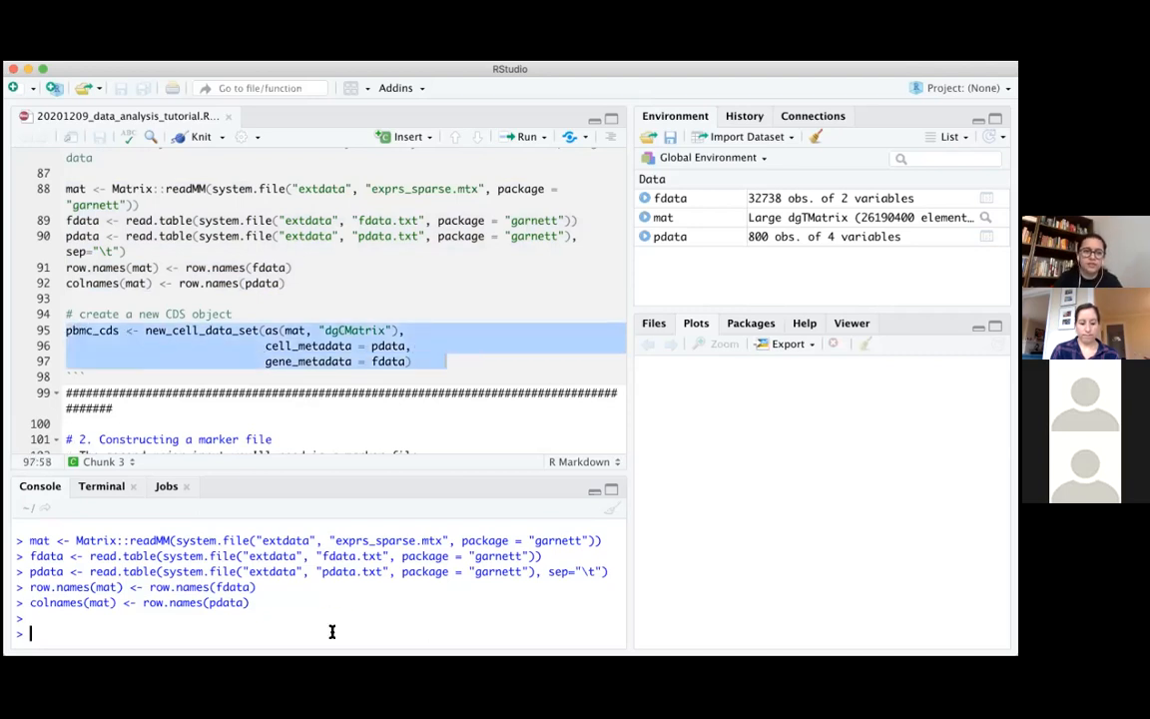
pyautogui.press('super+Return')
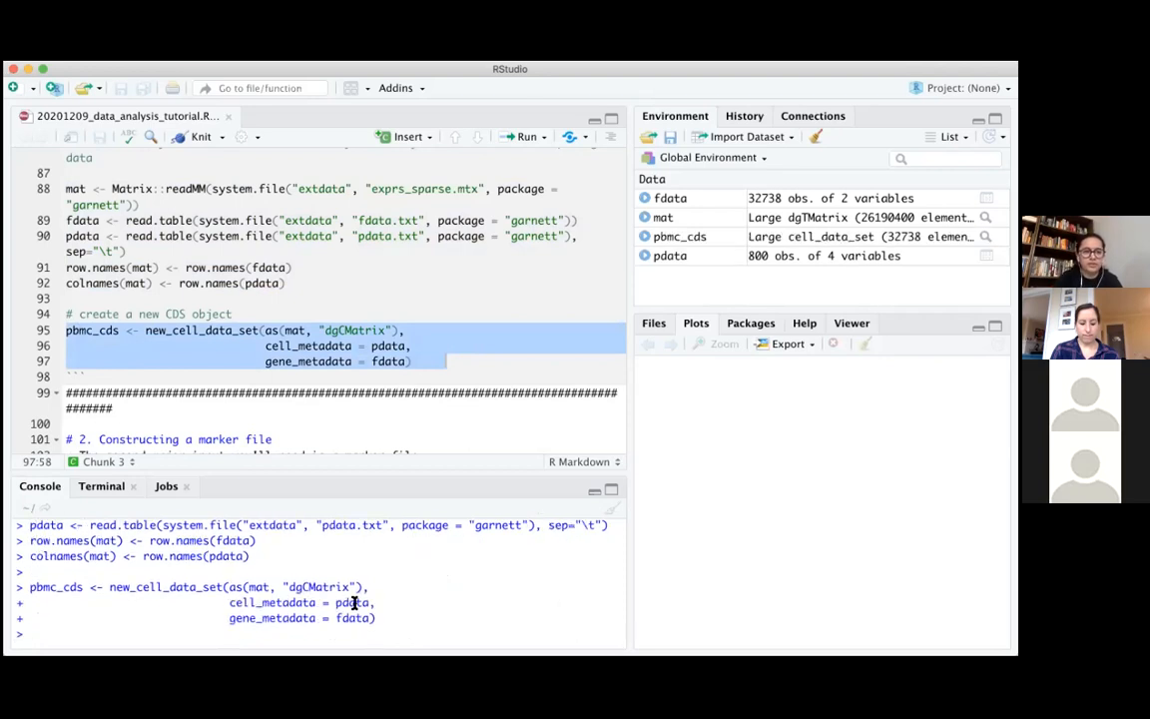
# Print pbmc_cds in the console and enlarge the console's height to show the object's whole summary
pyautogui.write('pbmc')
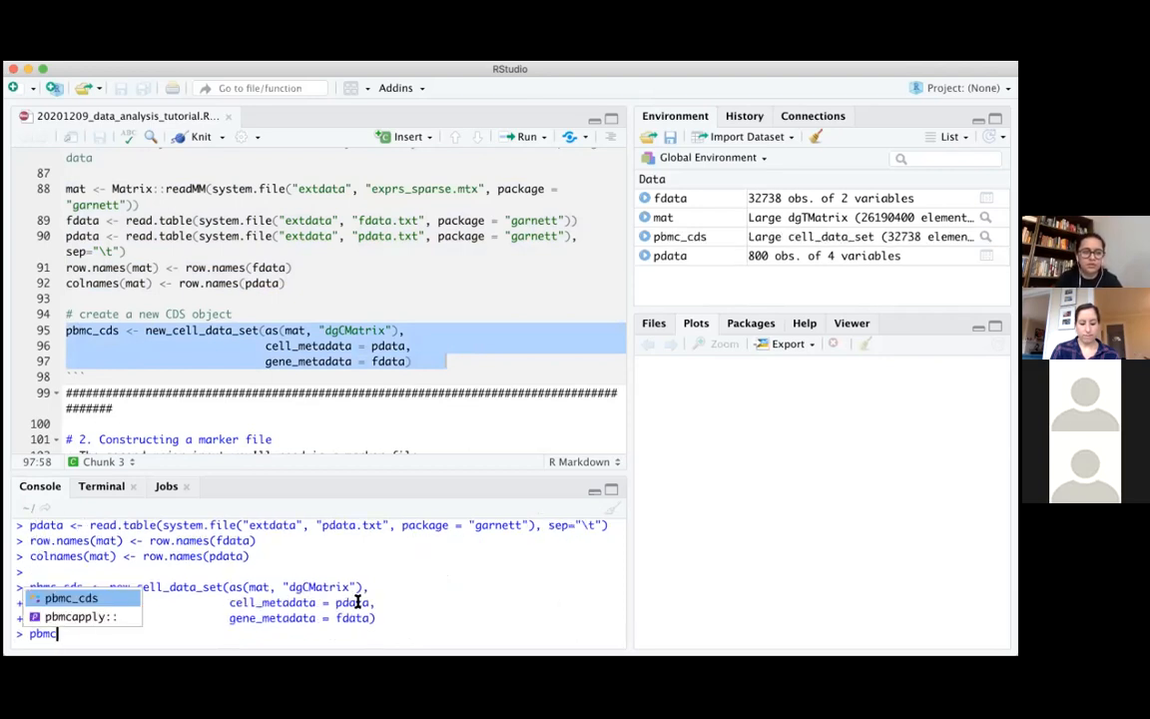
pyautogui.press('Return')
pyautogui.press('Return')
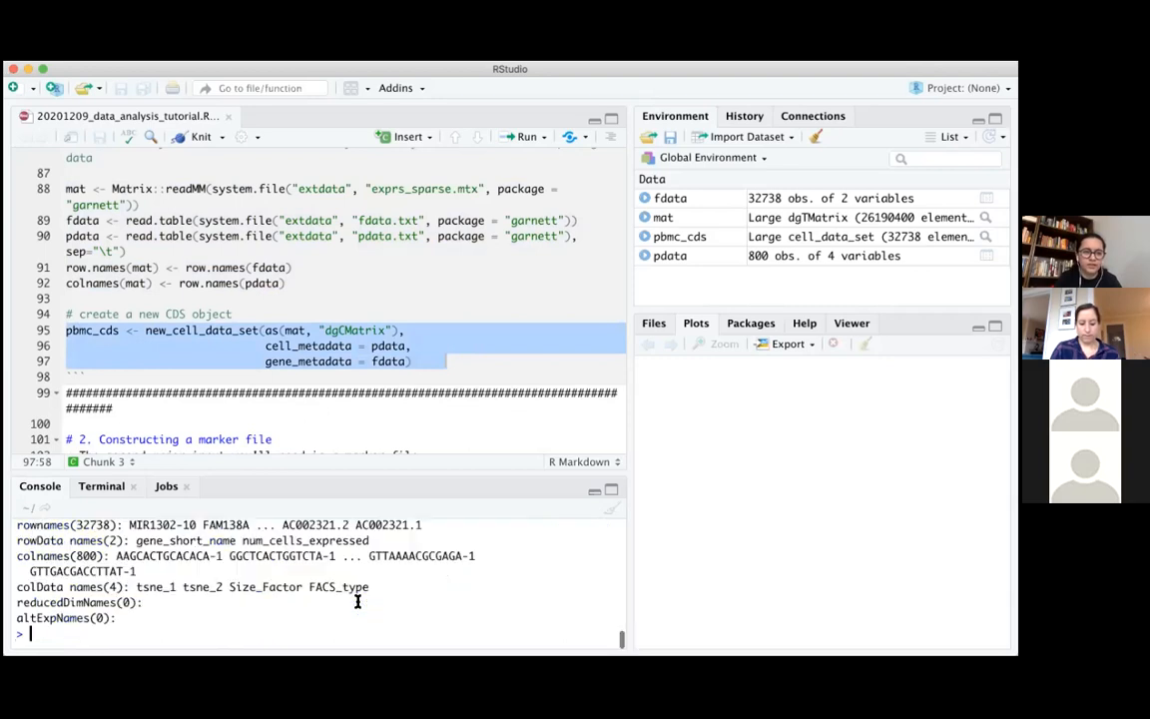
pyautogui.moveTo(352, 472); pyautogui.dragTo(345, 249)
pyautogui.moveTo(51, 480); pyautogui.dragTo(140, 480)
pyautogui.click(141, 480)
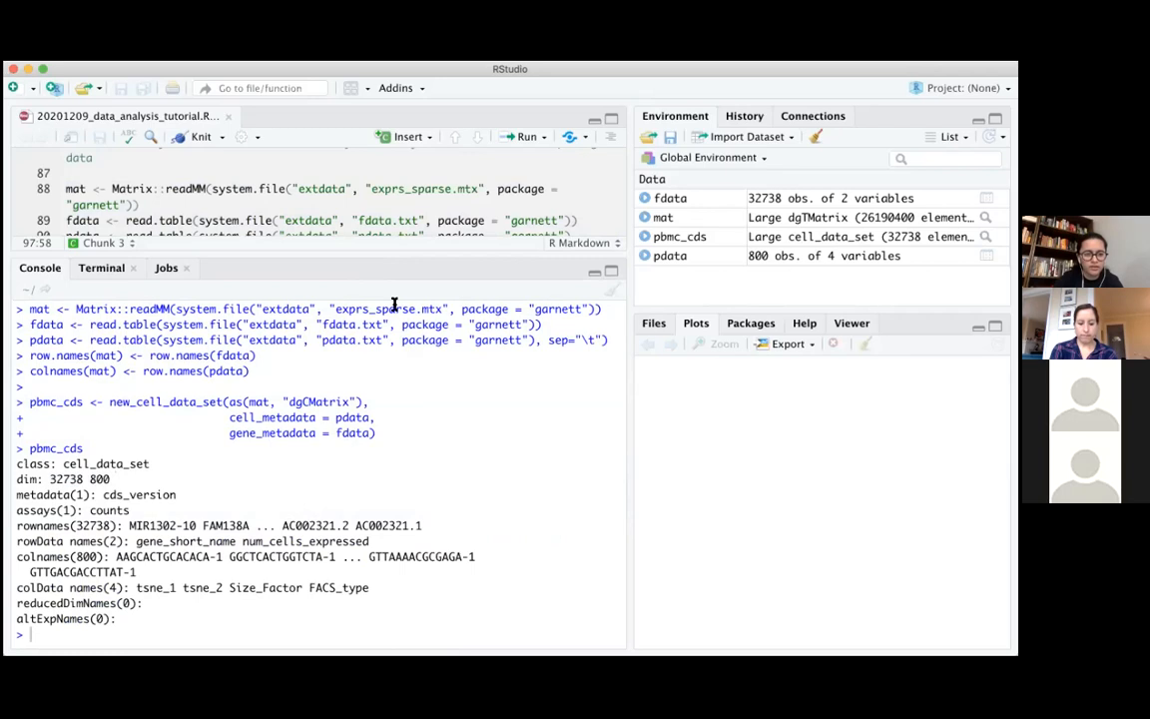
# Examine the rowData and colData names in the printed pbmc_cds summary, highlighting each set of names
pyautogui.moveTo(16, 540); pyautogui.dragTo(392, 539)
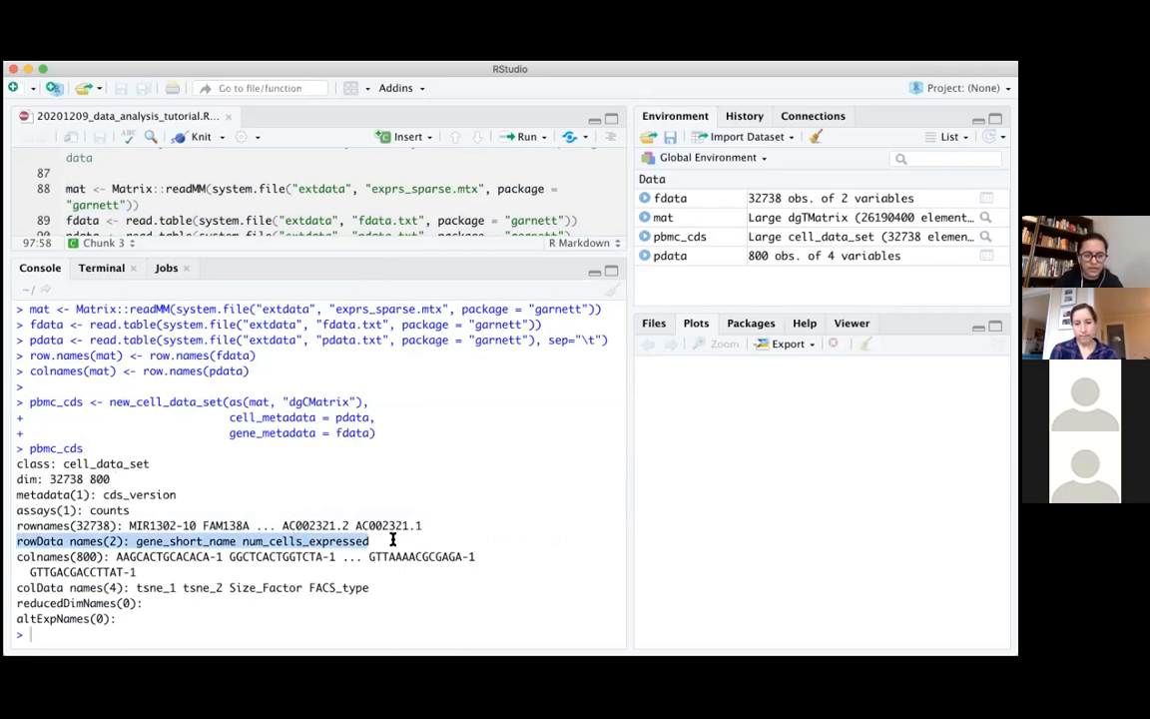
pyautogui.click(393, 539)
pyautogui.moveTo(150, 556); pyautogui.dragTo(369, 540)
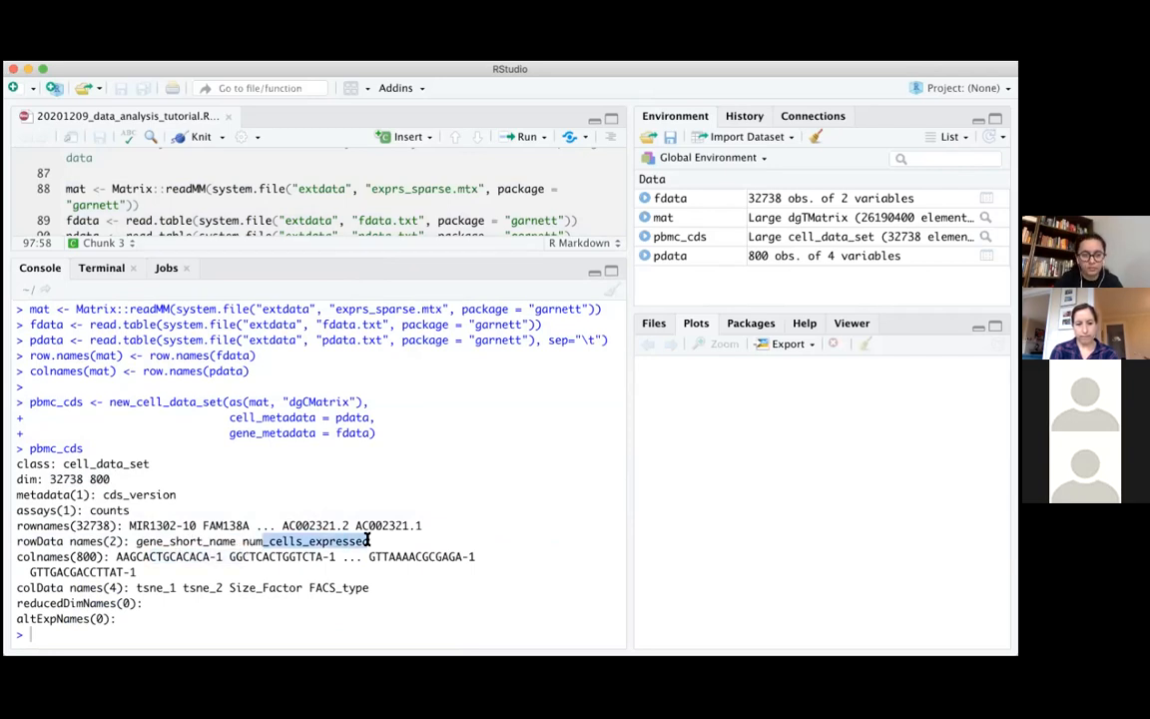
pyautogui.click(413, 515)
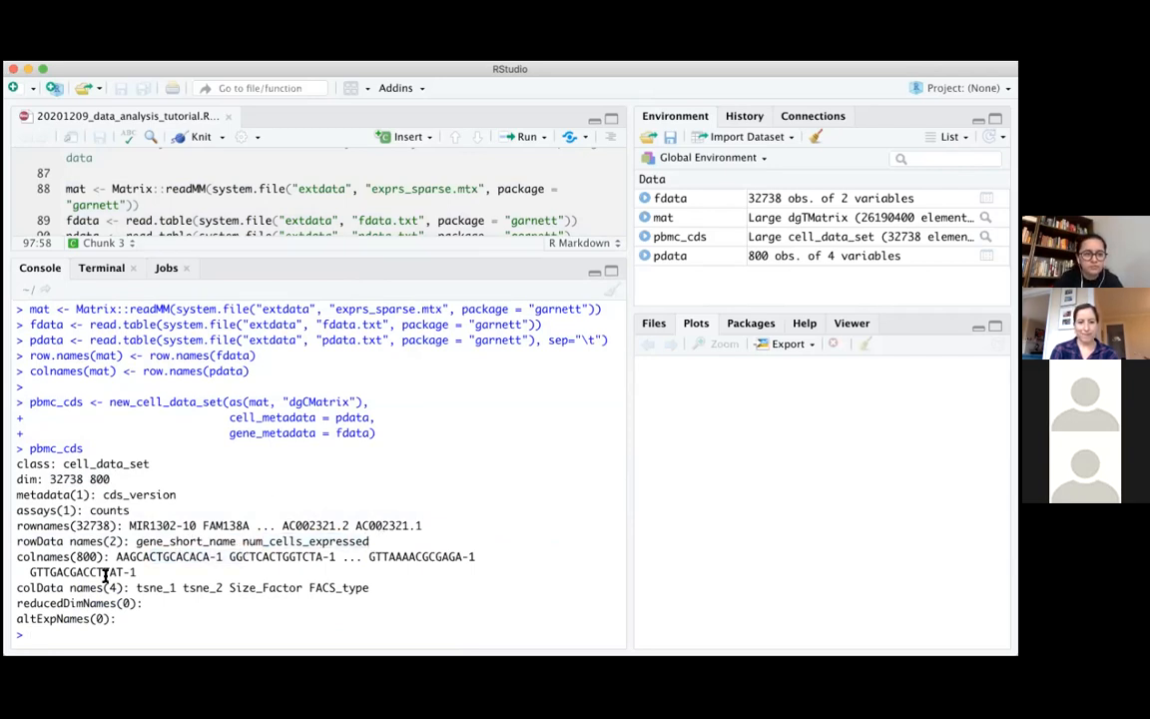
pyautogui.moveTo(132, 587); pyautogui.dragTo(367, 582)
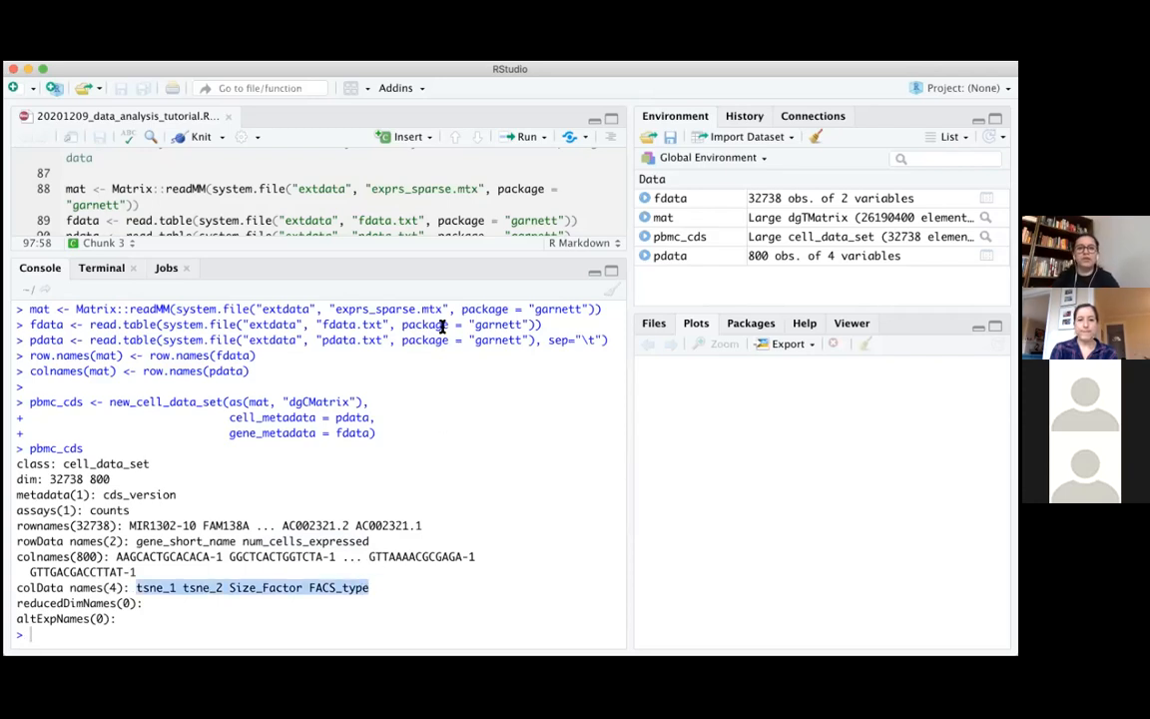
# Enlarge the script editor again and examine section 2 on constructing a marker file, highlighting the '>' symbol and the B cells' expressed line
pyautogui.moveTo(449, 260); pyautogui.dragTo(436, 526)
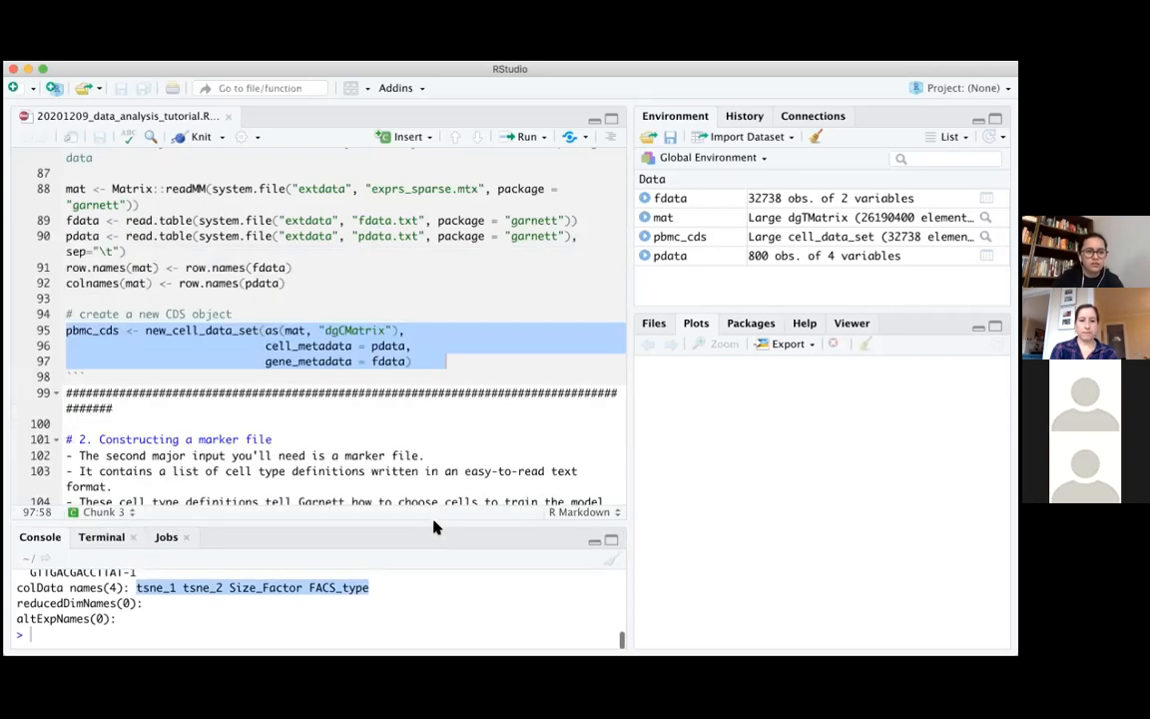
pyautogui.scroll(-5, 468, 421)
pyautogui.click(467, 420)
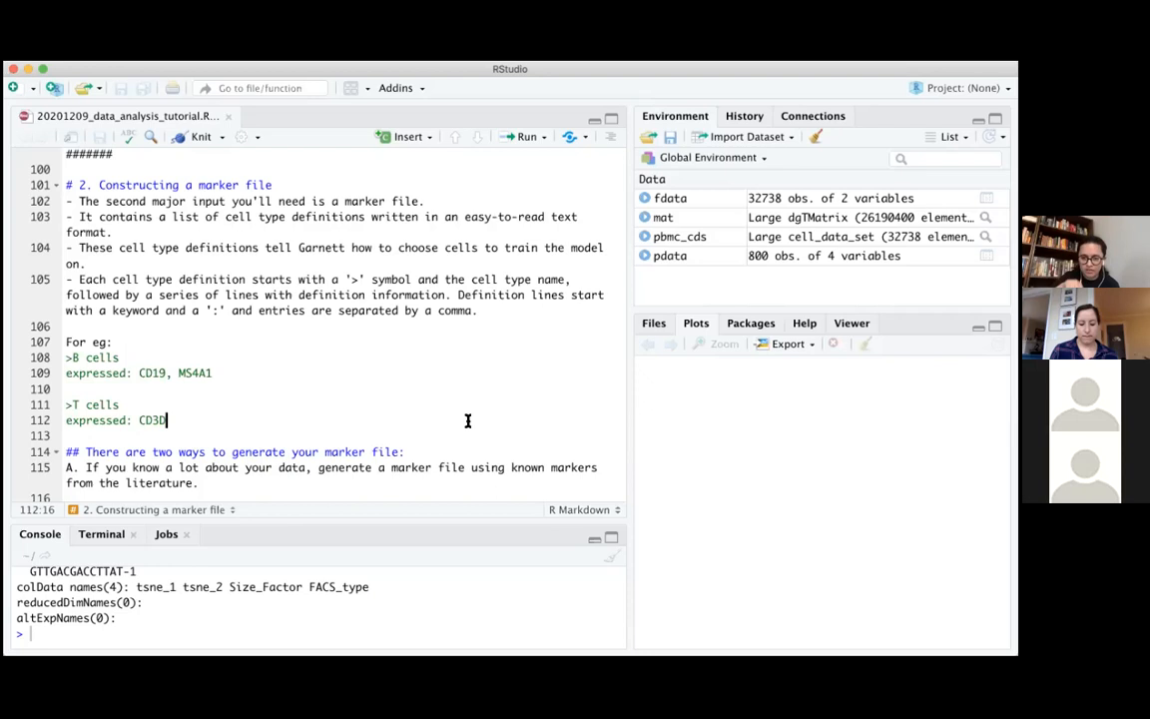
pyautogui.click(360, 280)
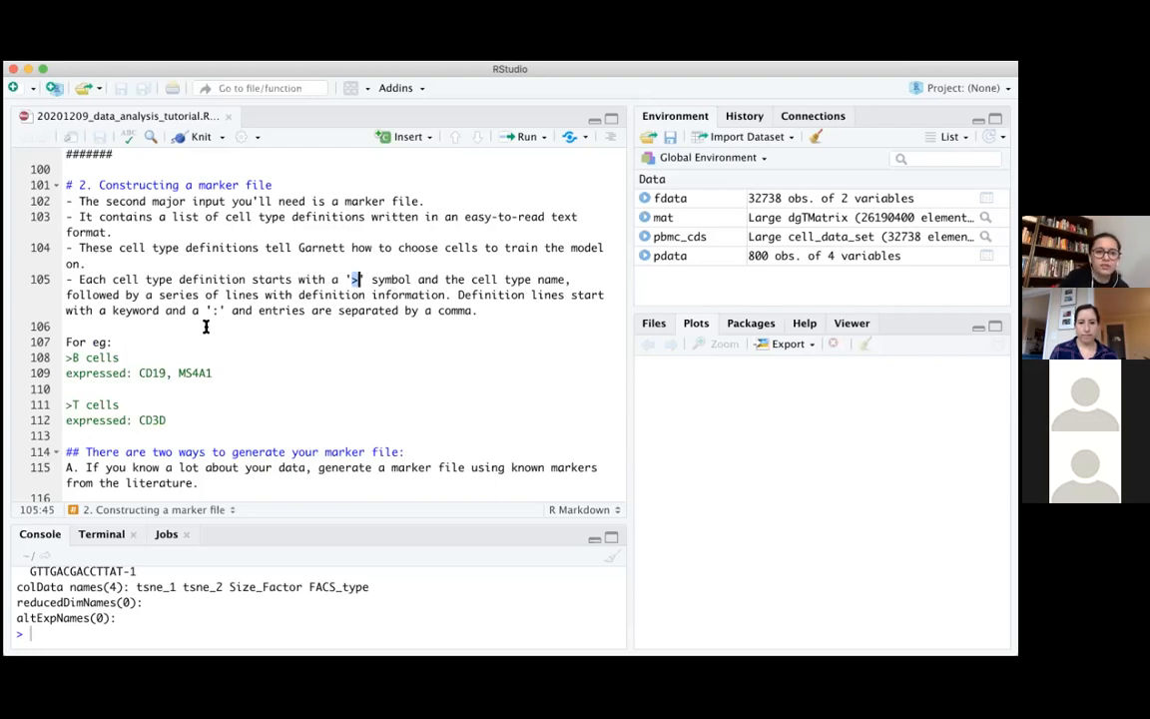
pyautogui.click(73, 357)
pyautogui.moveTo(95, 359); pyautogui.dragTo(241, 394)
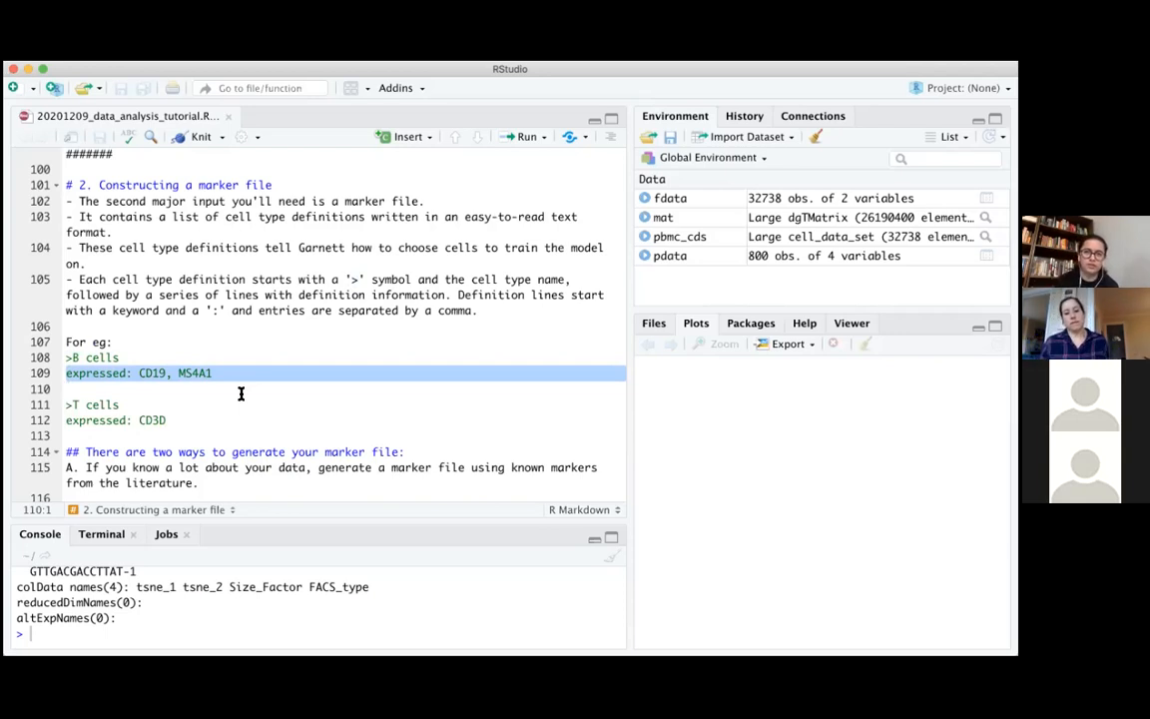
pyautogui.click(240, 393)
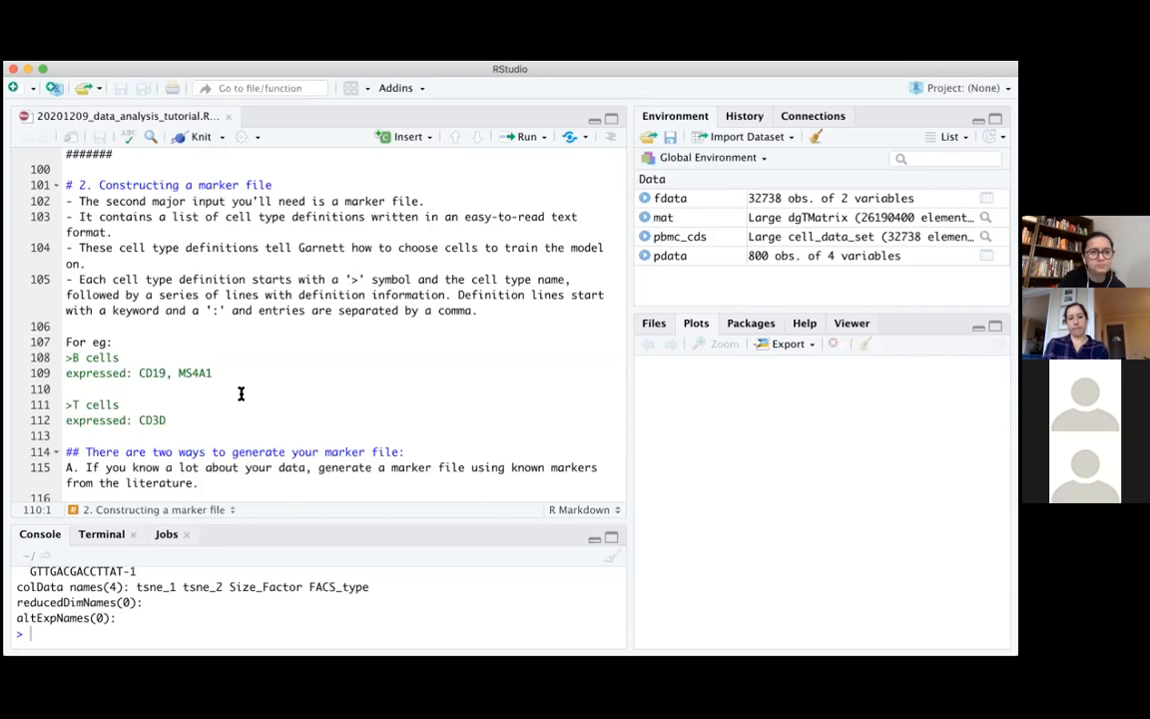
# Examine the two ways to generate a marker file, highlighting the option B text on finding genes specific to each cluster
pyautogui.scroll(-6, 240, 393)
pyautogui.scroll(-1, 241, 394)
pyautogui.scroll(1, 240, 394)
pyautogui.scroll(-2, 240, 394)
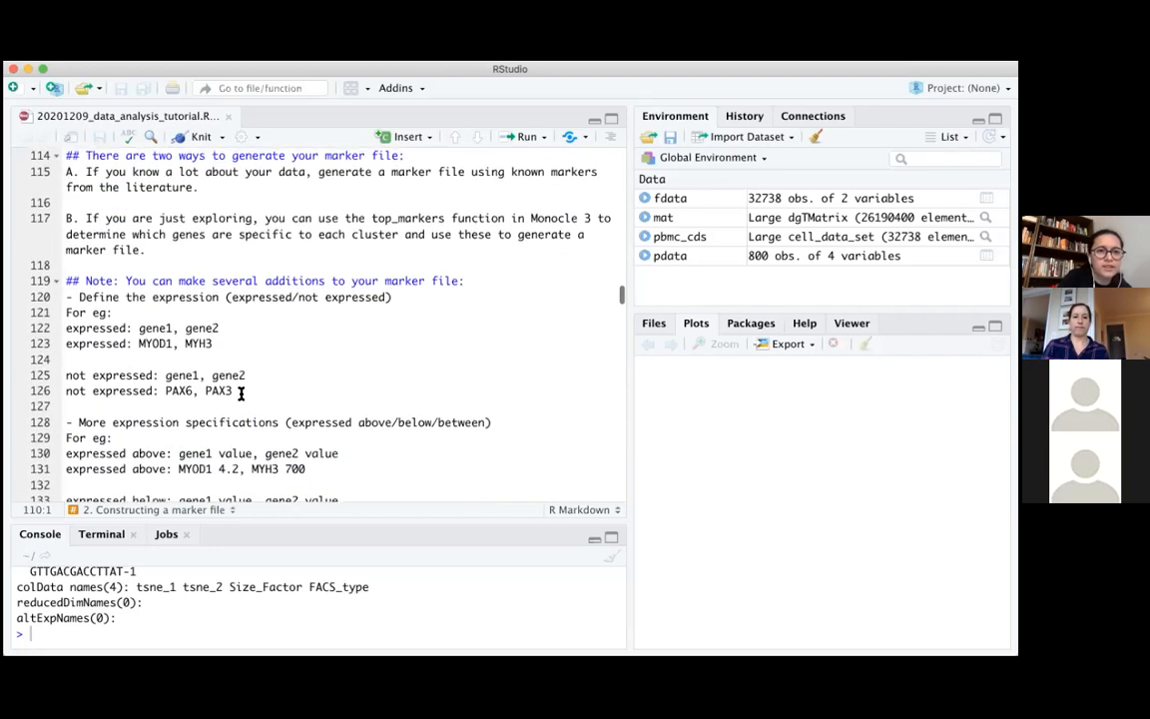
pyautogui.scroll(1, 241, 394)
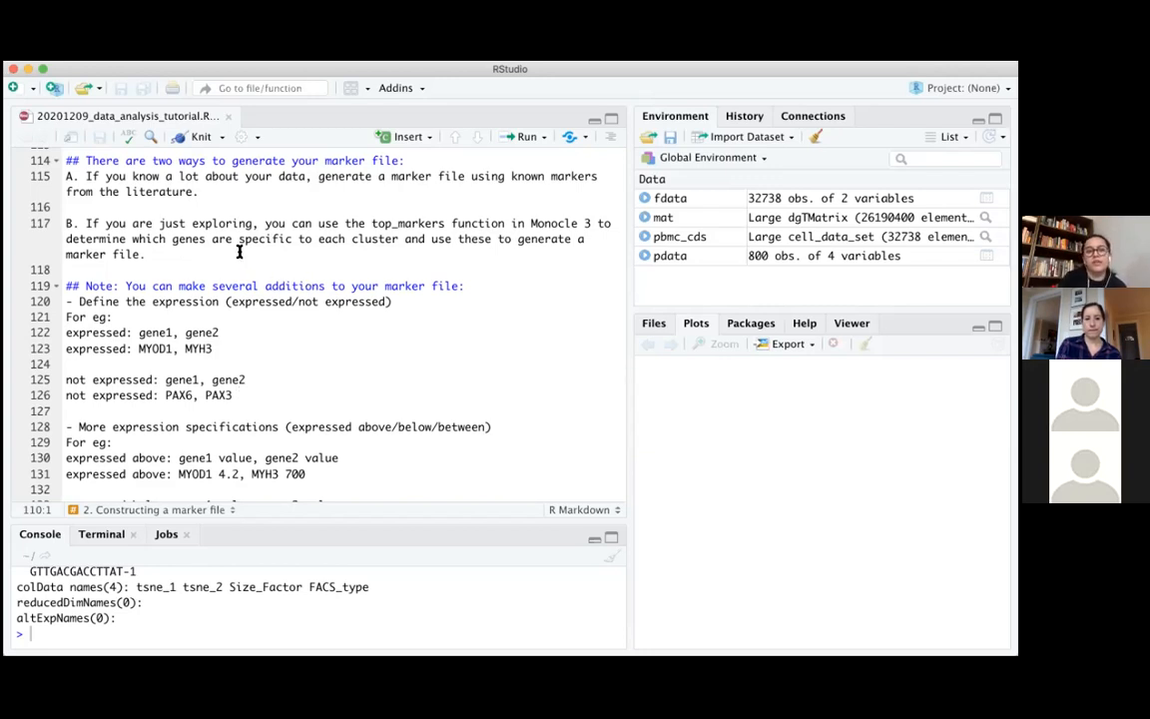
pyautogui.moveTo(99, 239); pyautogui.dragTo(348, 236)
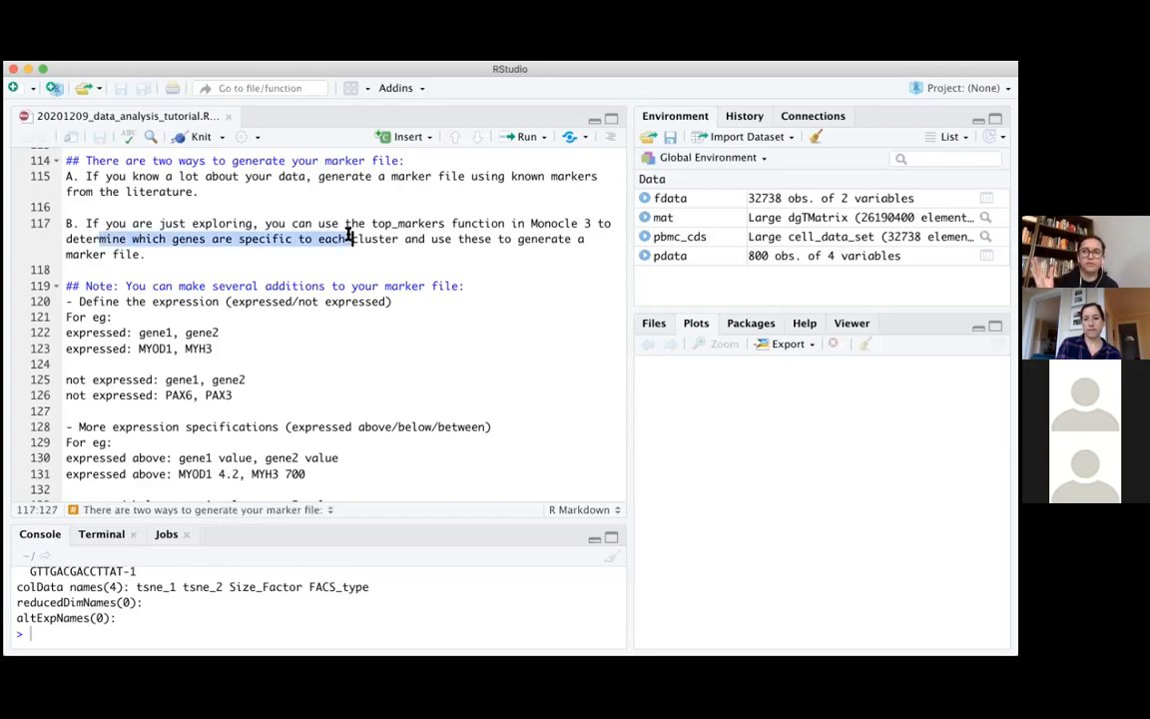
pyautogui.click(338, 275)
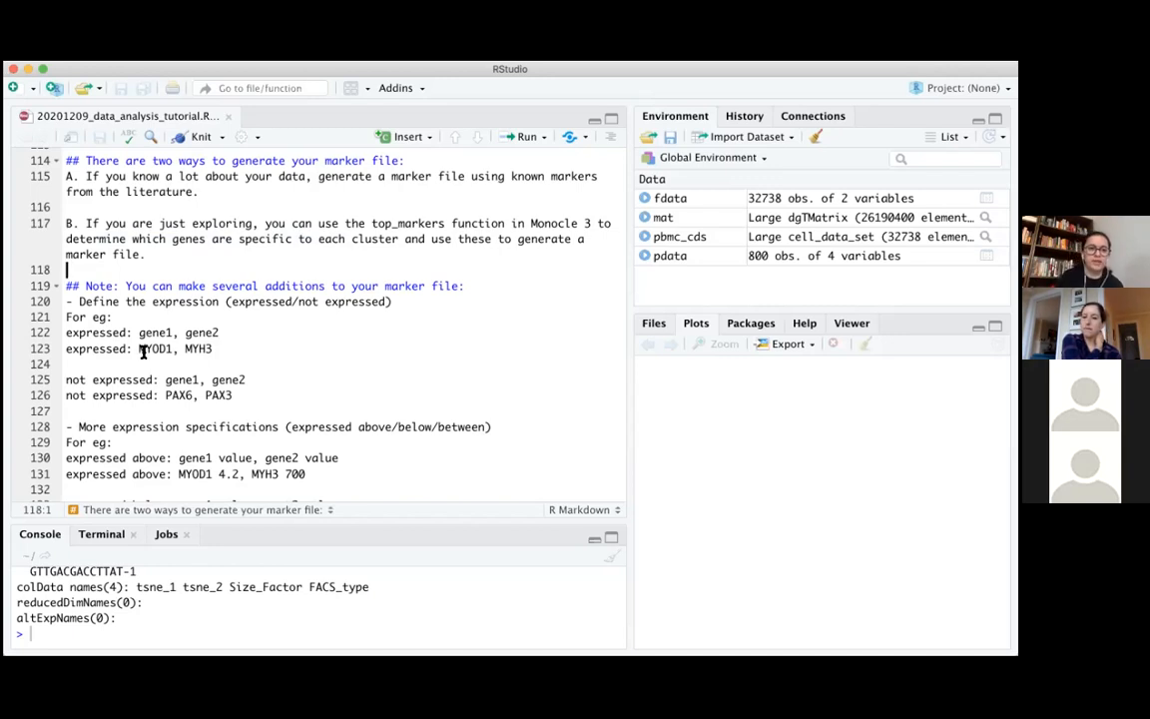
# Examine the note on defining expression in the marker file, highlighting the example genes MYOD1, MYH3
pyautogui.moveTo(139, 349); pyautogui.dragTo(170, 349)
pyautogui.moveTo(299, 352)
pyautogui.mouseDown()
pyautogui.moveTo(344, 357)
pyautogui.moveTo(320, 342)
pyautogui.mouseUp()
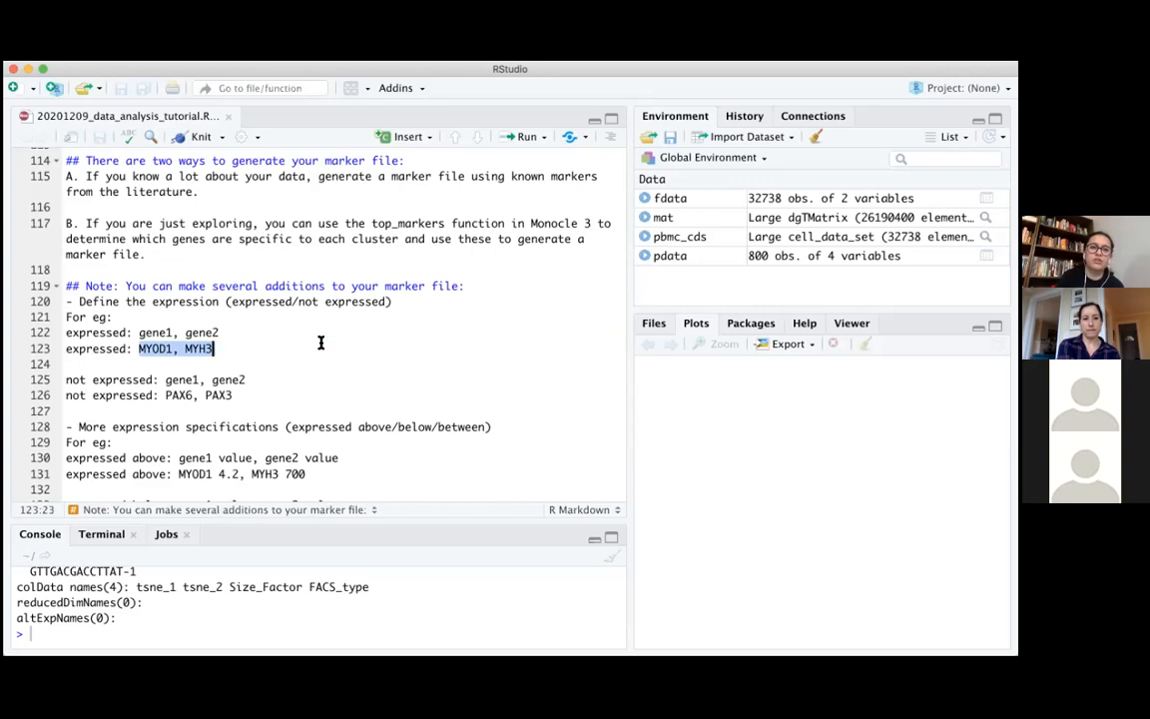
pyautogui.click(321, 343)
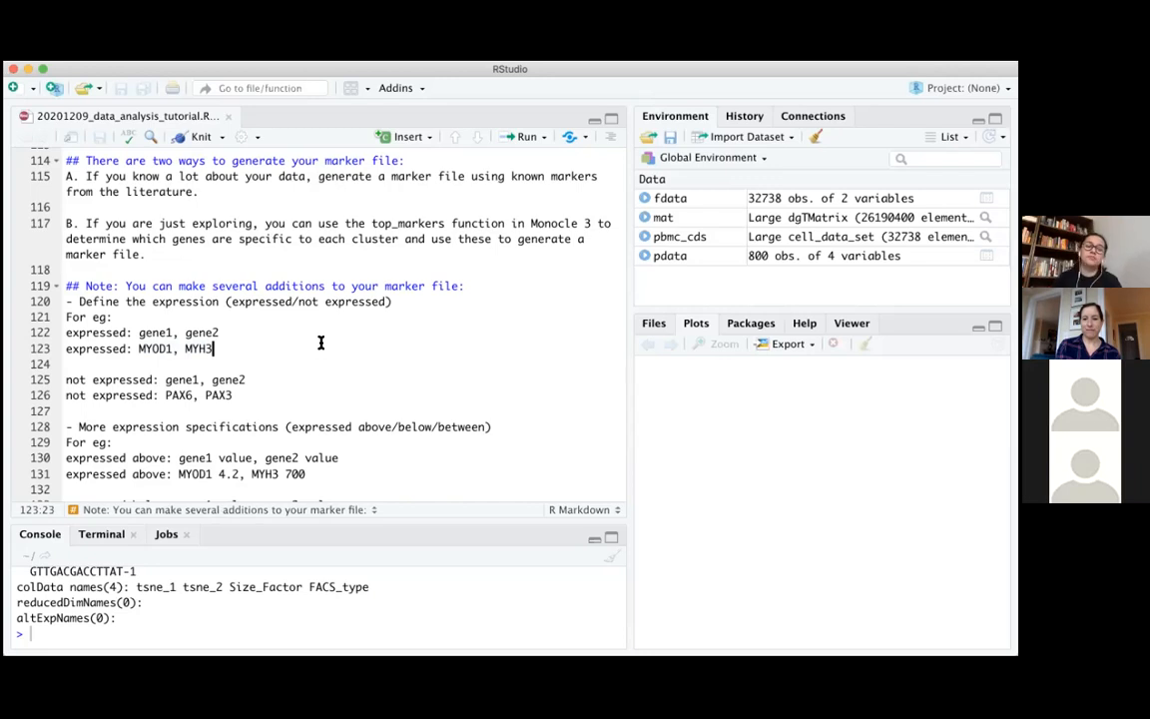
# Examine the marker file's expression specifications, highlighting the example lines for expressed, not expressed, expressed above and expressed below
pyautogui.scroll(-1, 261, 347)
pyautogui.scroll(-5, 262, 347)
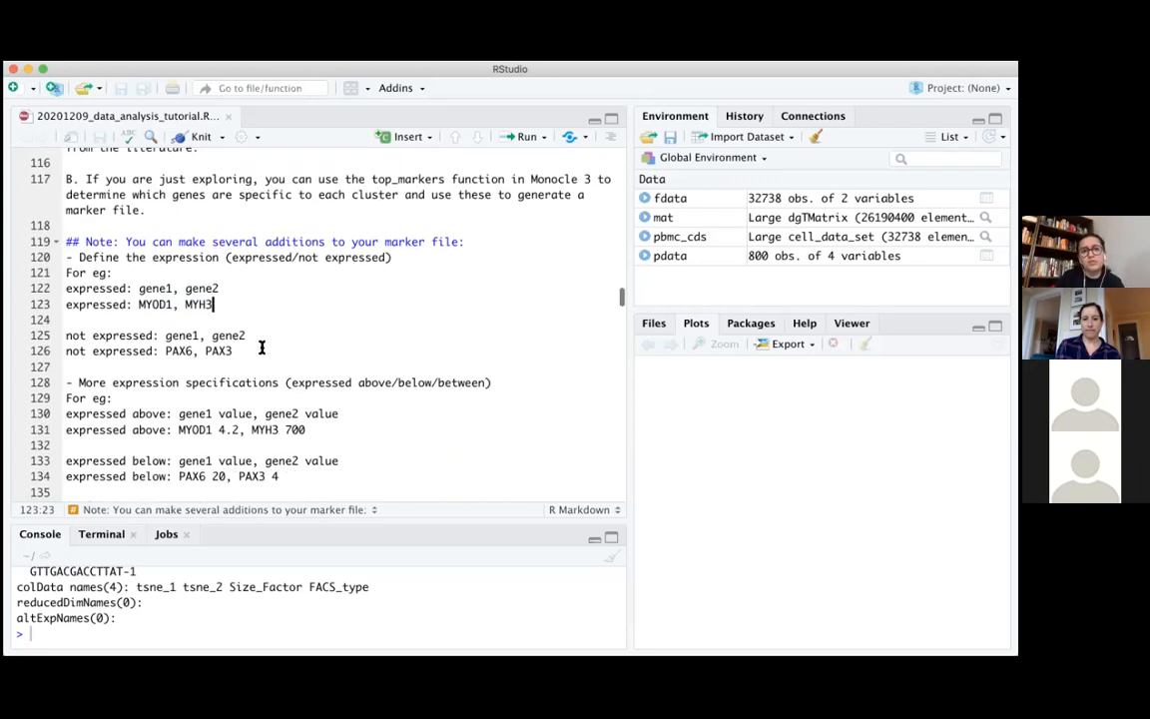
pyautogui.scroll(-1, 262, 346)
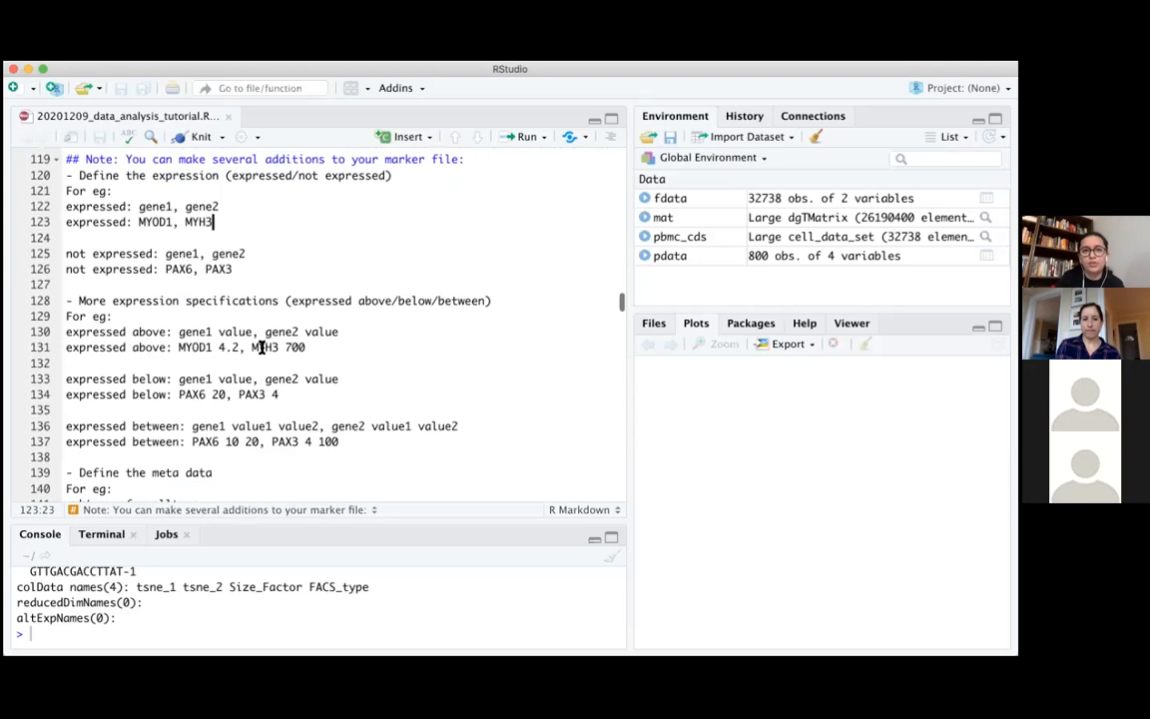
pyautogui.click(64, 222)
pyautogui.moveTo(66, 221); pyautogui.dragTo(225, 221)
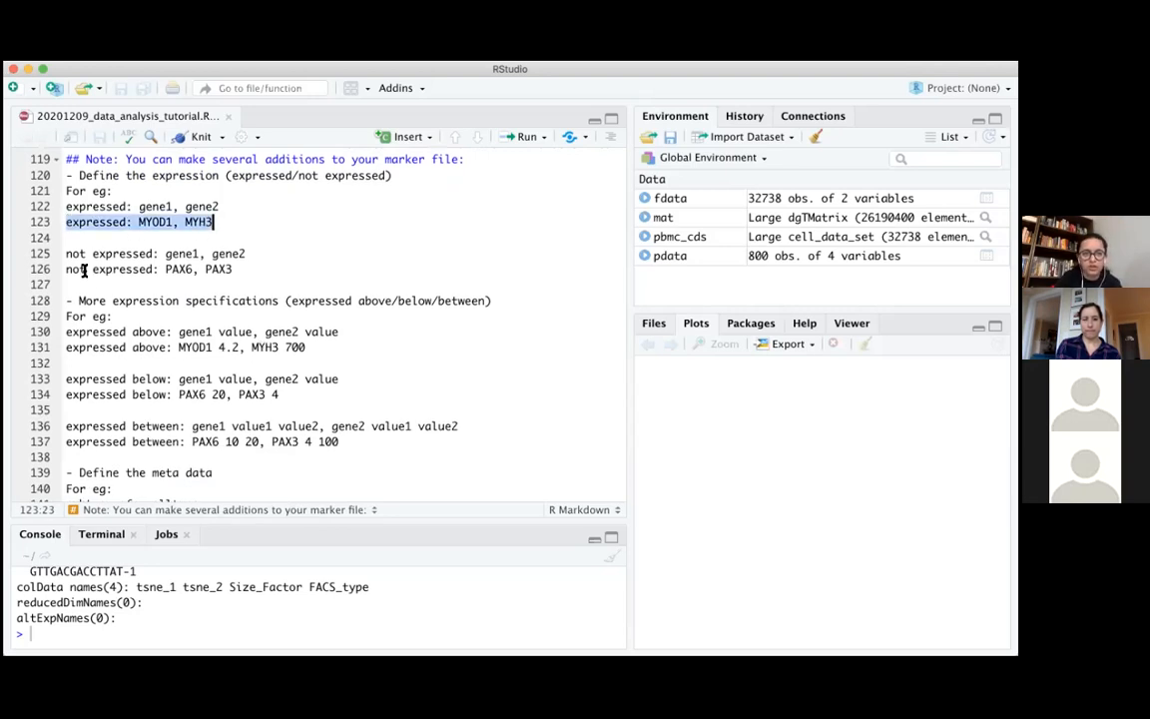
pyautogui.moveTo(92, 270); pyautogui.dragTo(185, 269)
pyautogui.moveTo(69, 347); pyautogui.dragTo(306, 346)
pyautogui.moveTo(282, 394); pyautogui.dragTo(66, 394)
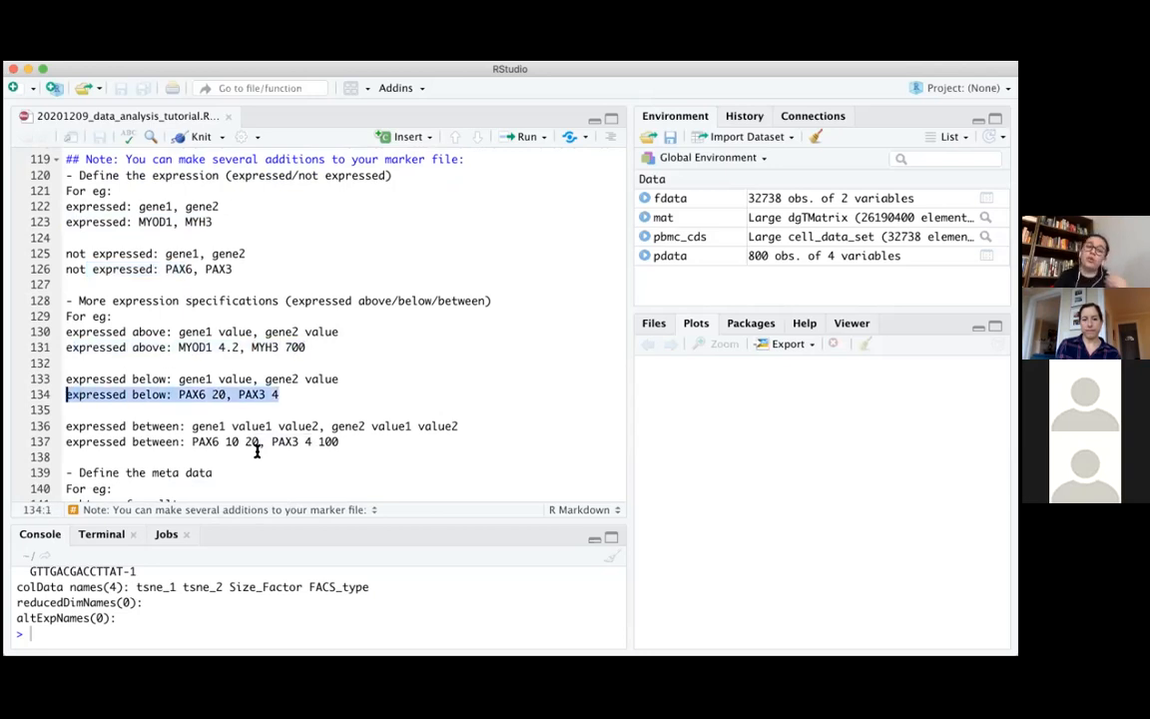
pyautogui.click(339, 444)
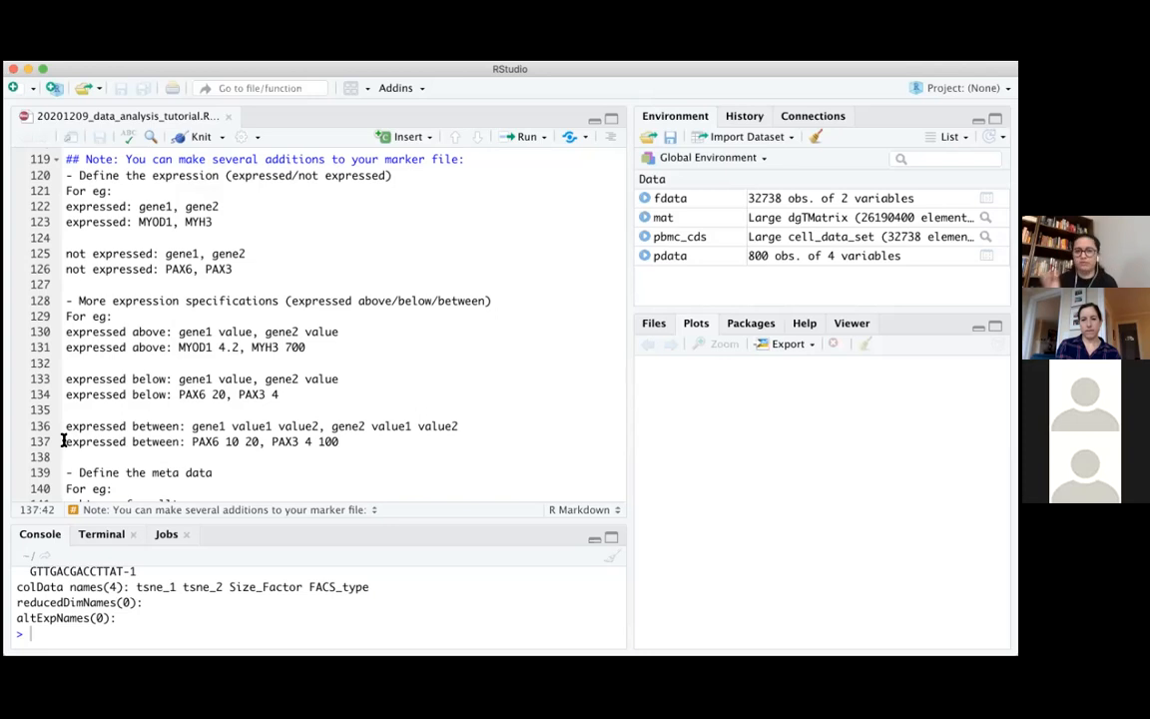
# Examine the meta data and evidence notes, highlighting the recommendation to document marker definitions and the words 'URLs or DOIs'
pyautogui.scroll(-1, 63, 440)
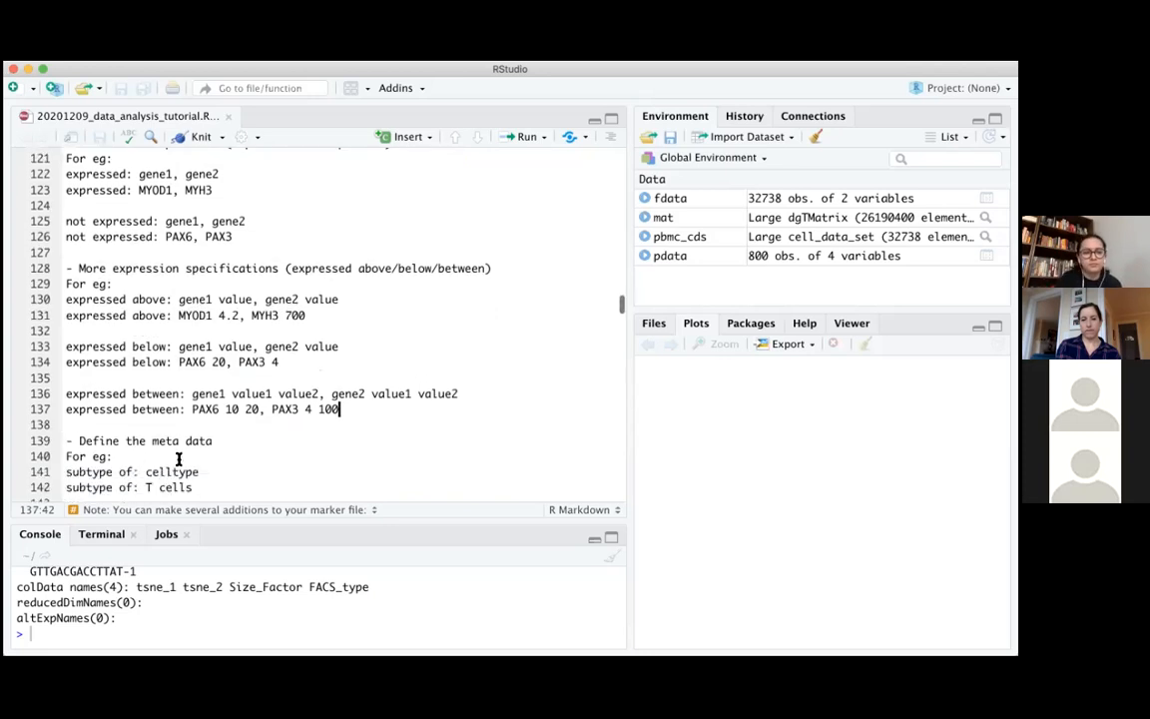
pyautogui.scroll(-2, 178, 458)
pyautogui.scroll(-1, 177, 460)
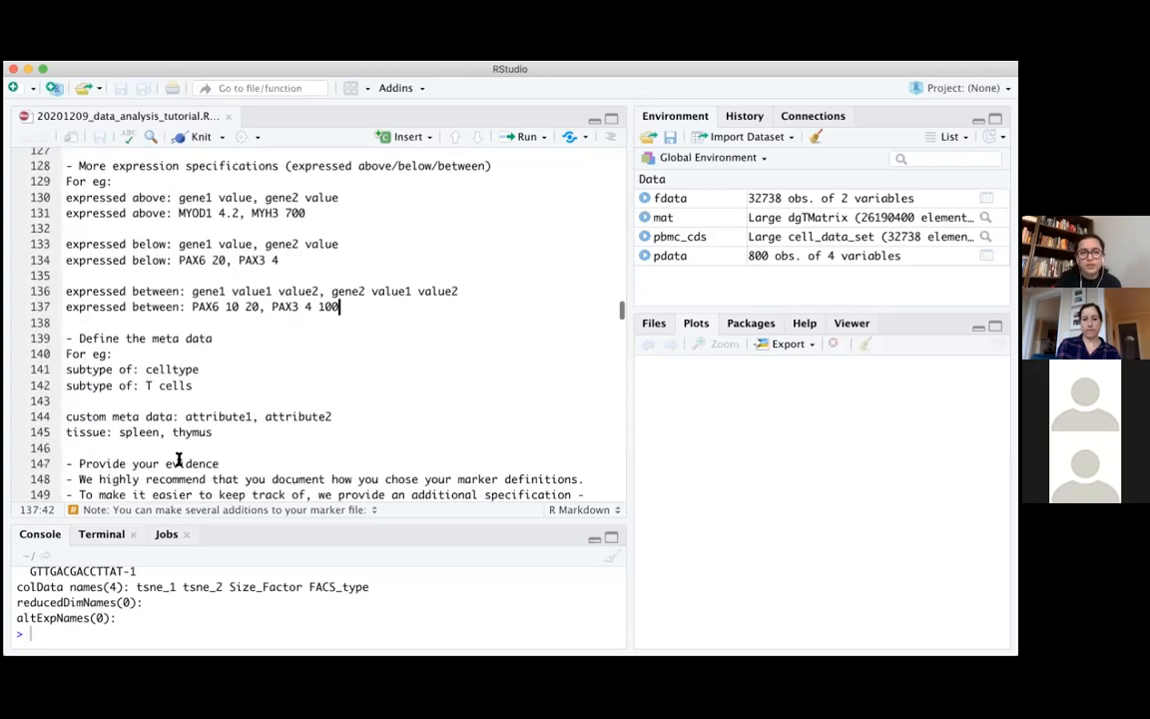
pyautogui.scroll(-1, 178, 459)
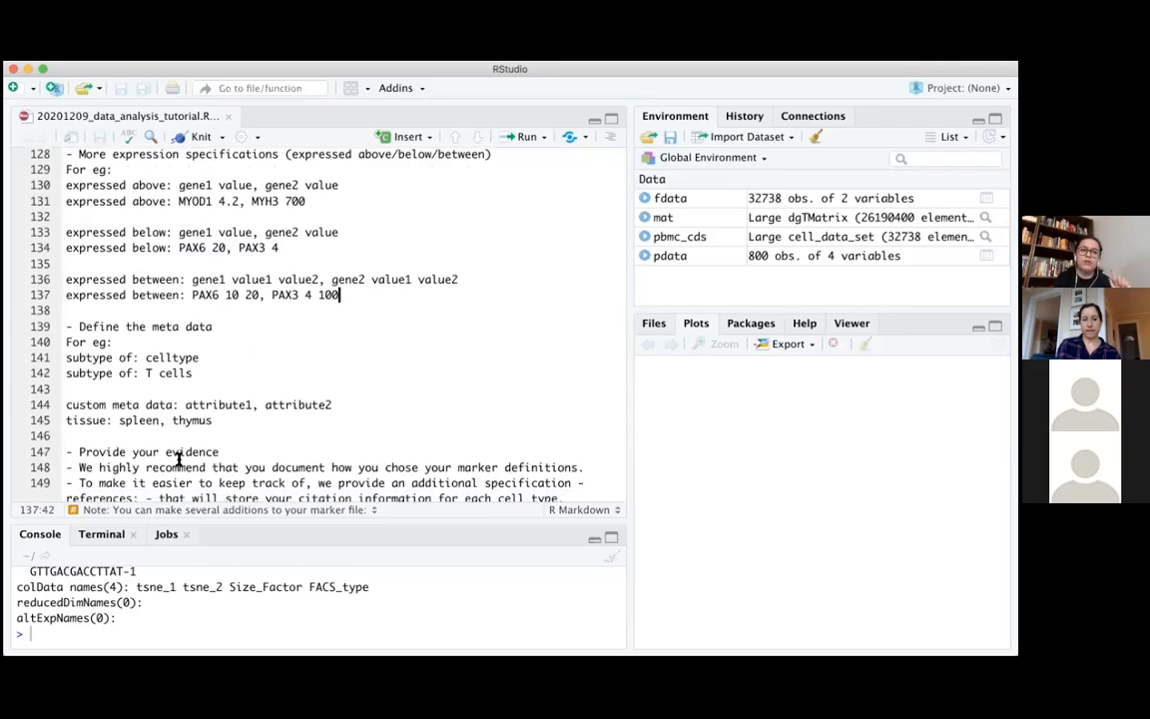
pyautogui.scroll(-1, 177, 459)
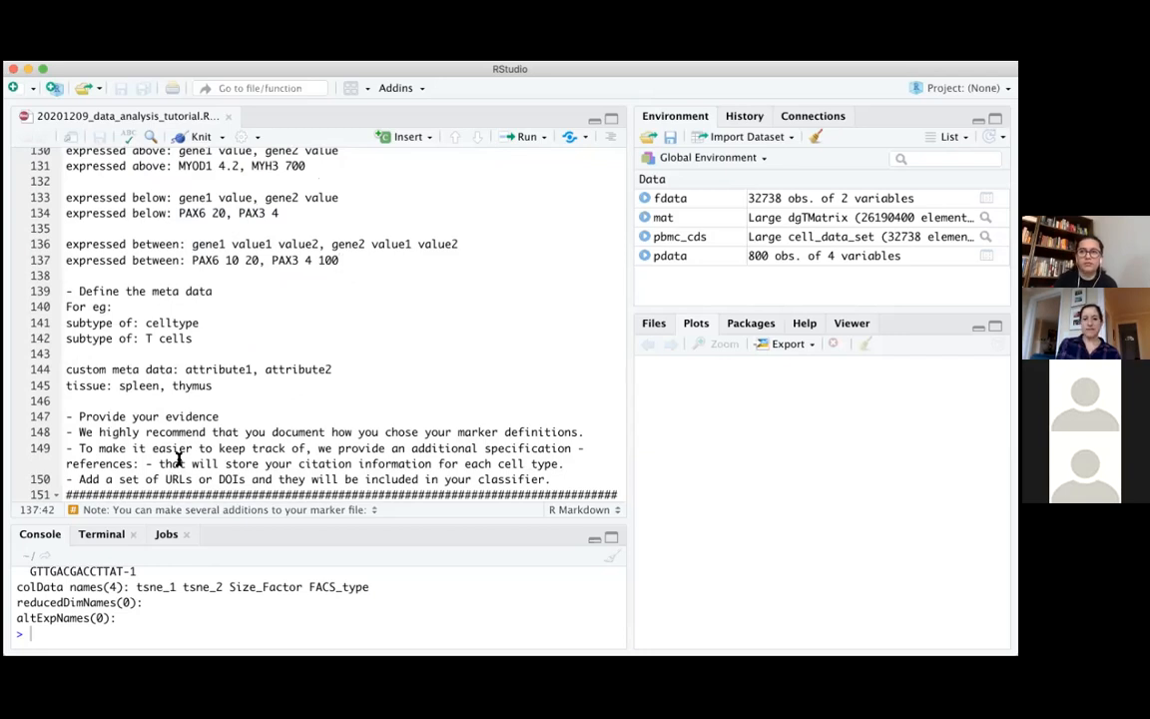
pyautogui.moveTo(79, 432); pyautogui.dragTo(593, 429)
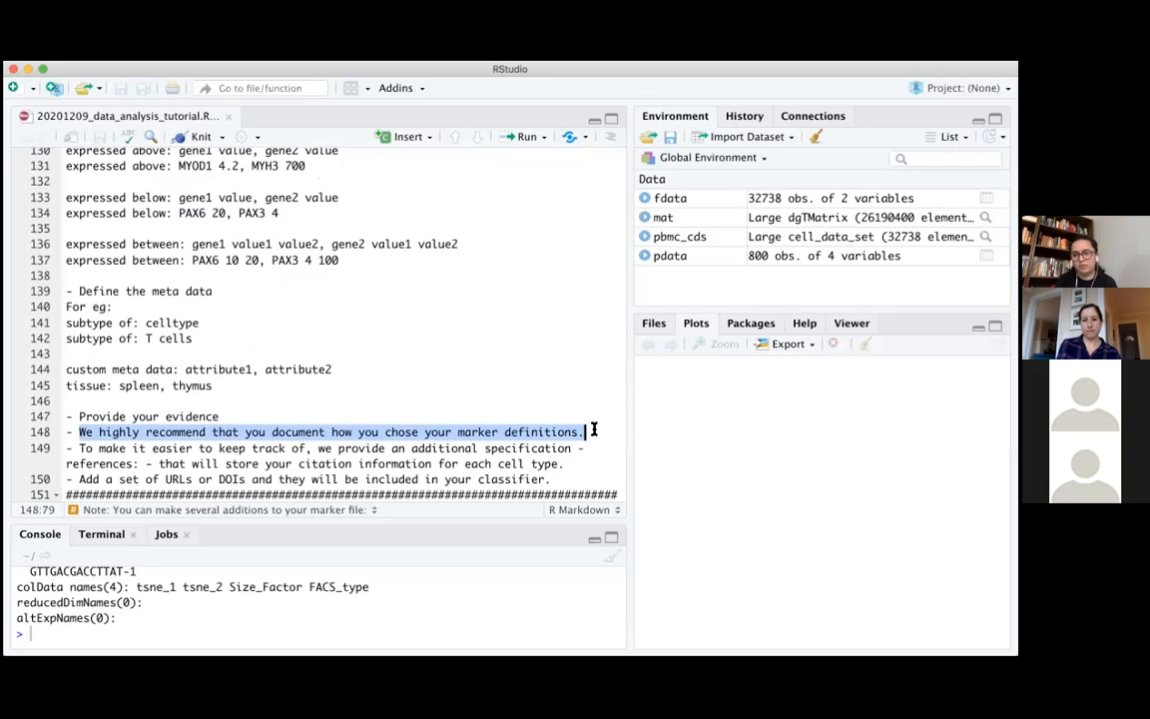
pyautogui.click(590, 417)
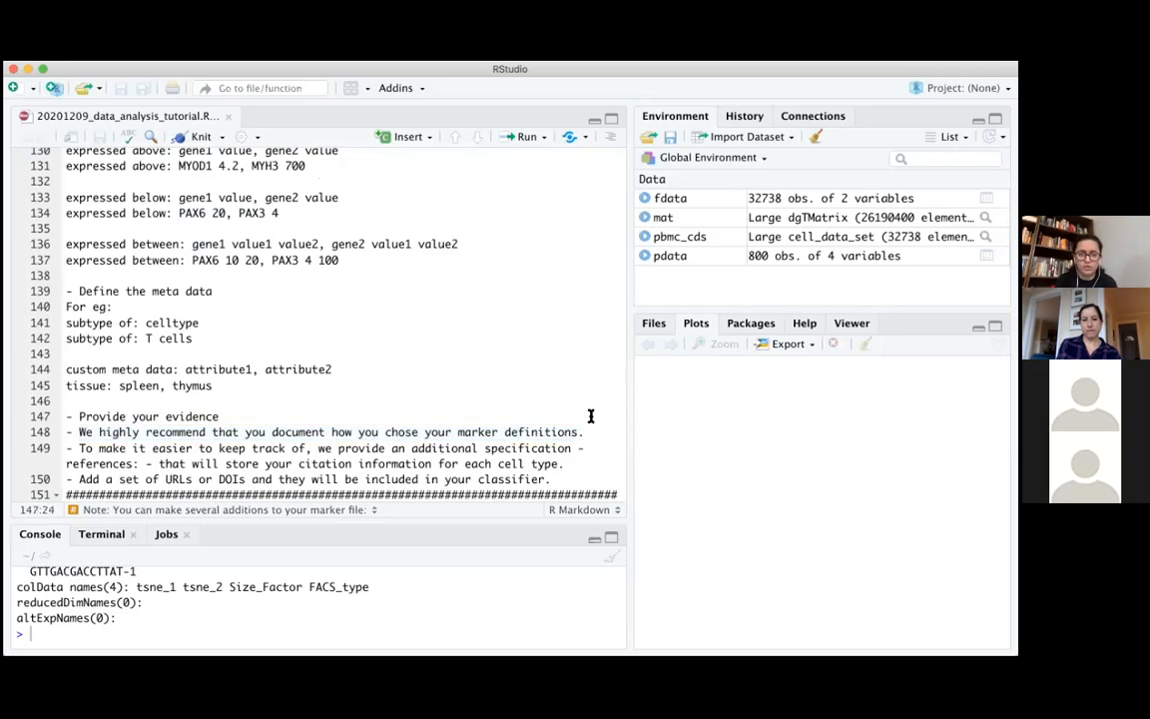
pyautogui.scroll(-2, 590, 413)
pyautogui.click(586, 394)
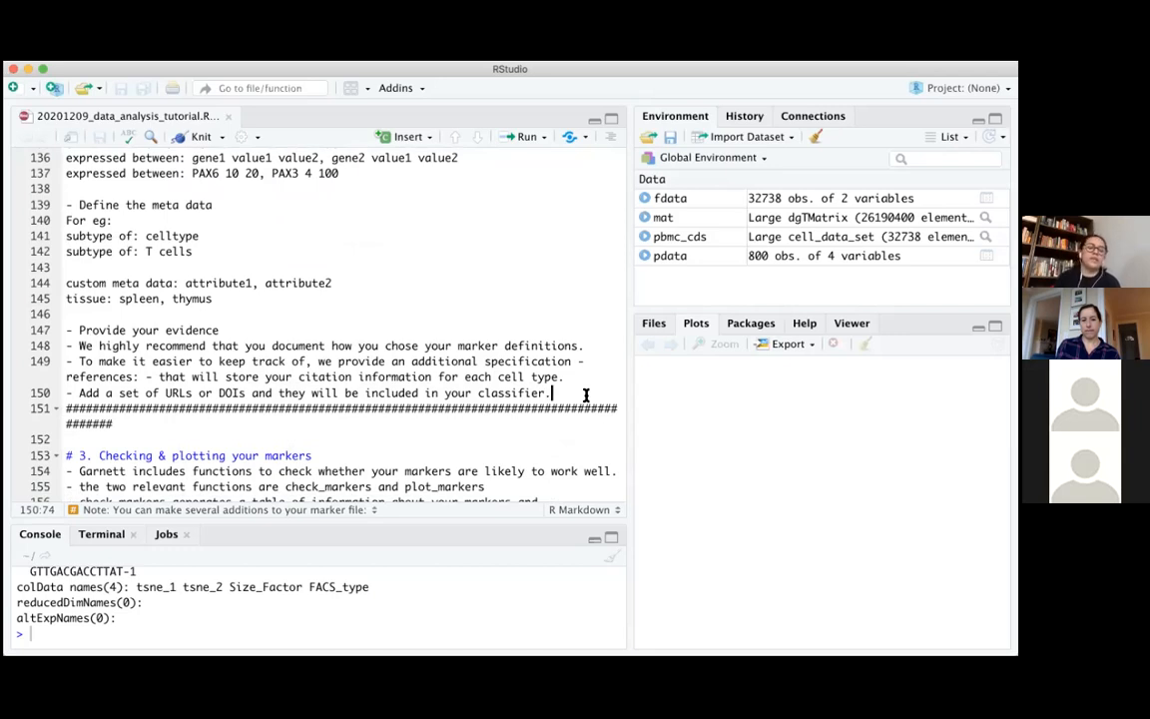
pyautogui.moveTo(166, 393); pyautogui.dragTo(243, 393)
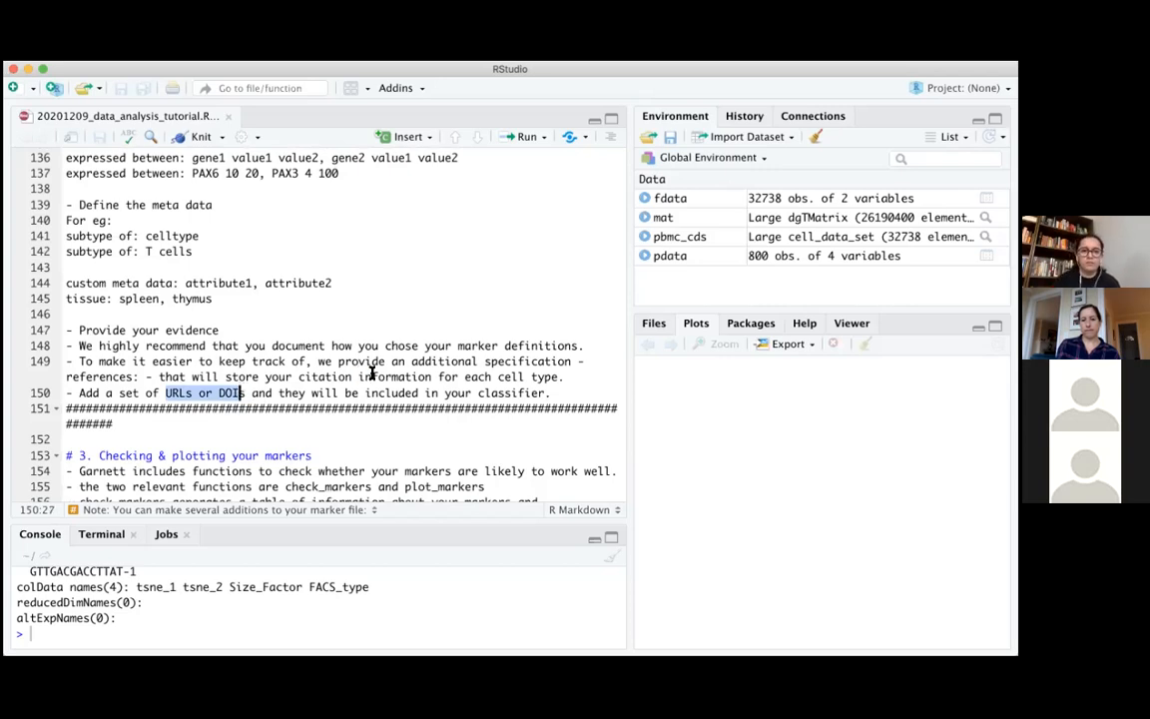
pyautogui.click(559, 395)
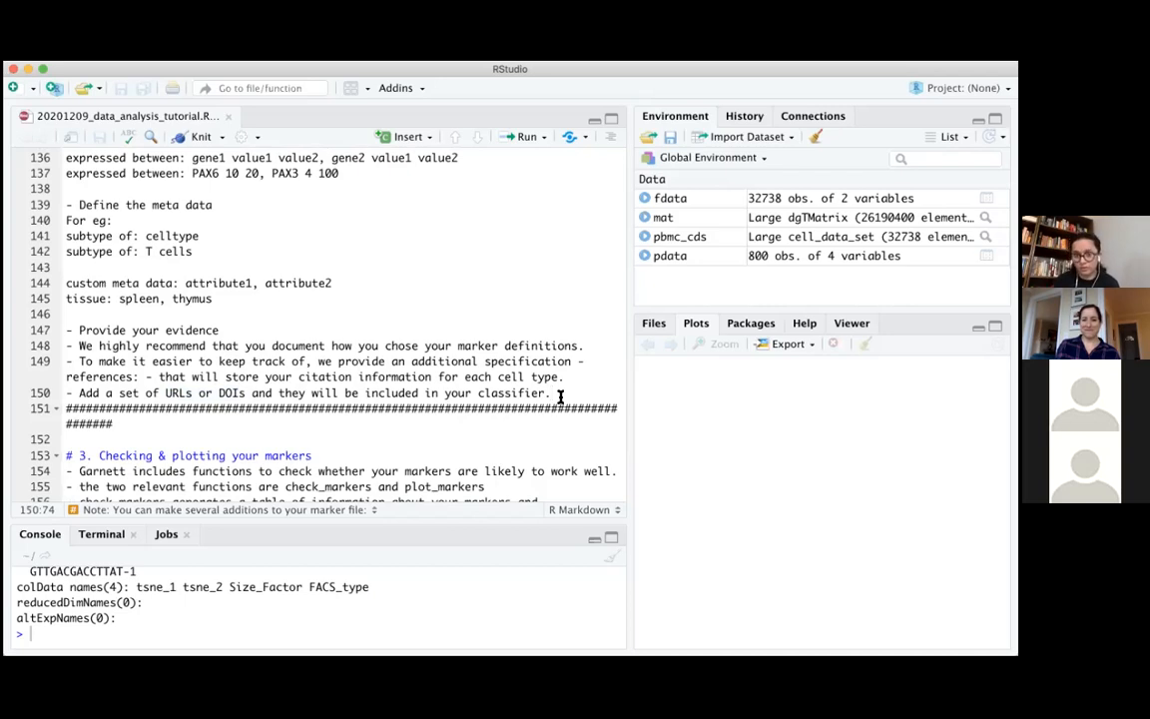
pyautogui.scroll(-1, 561, 396)
pyautogui.scroll(-3, 560, 396)
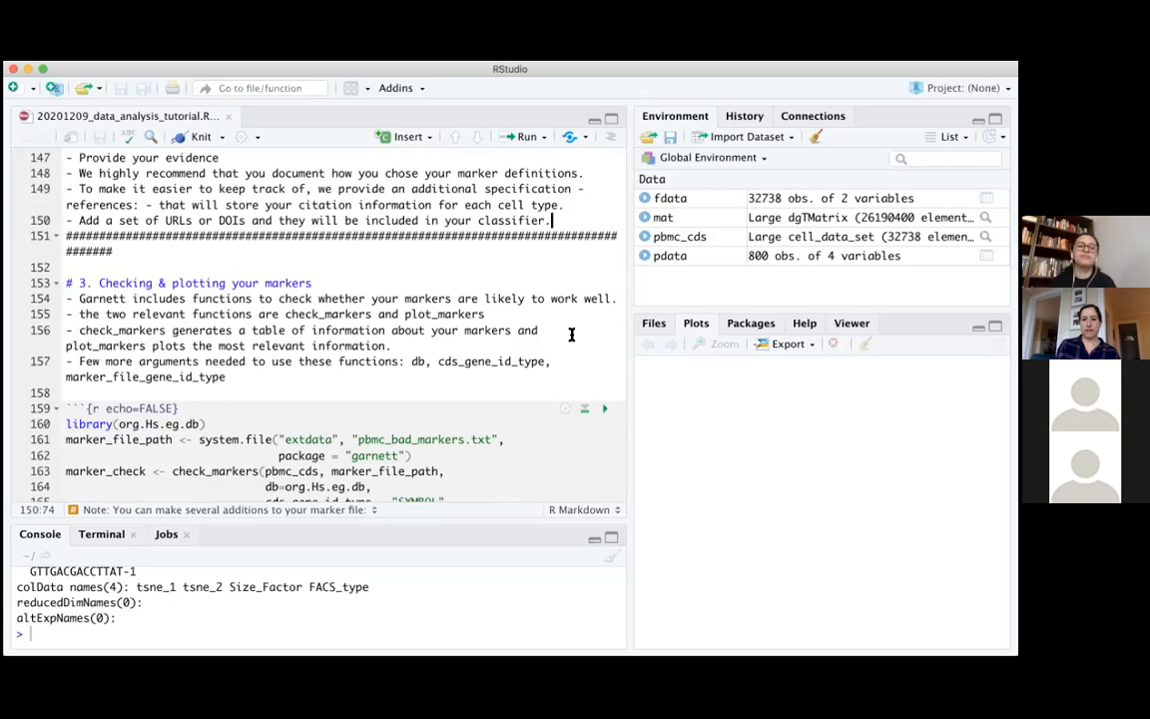
pyautogui.scroll(4, 572, 335)
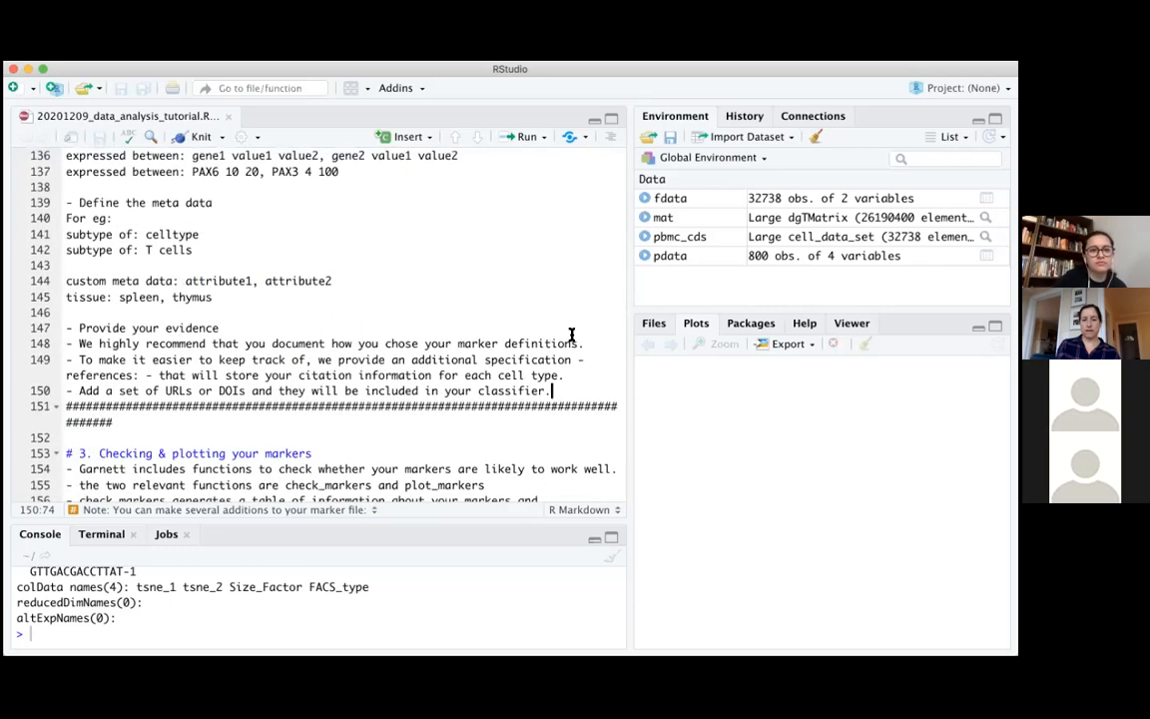
pyautogui.scroll(1, 571, 335)
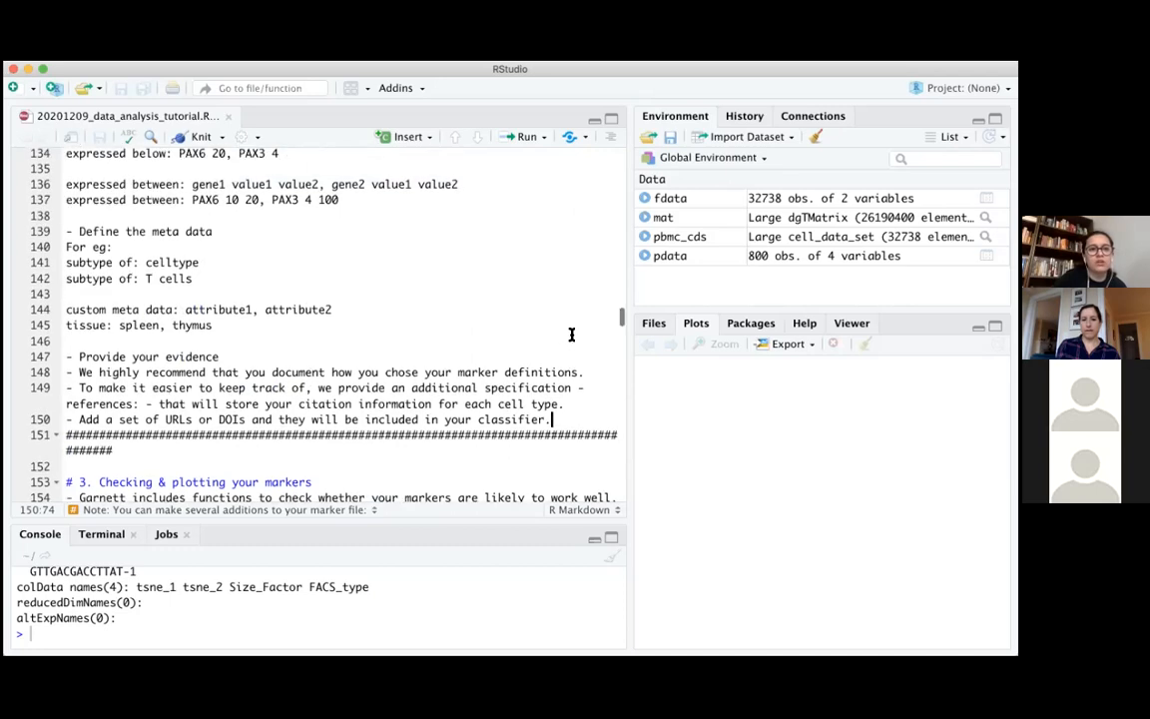
pyautogui.scroll(-1, 572, 334)
pyautogui.scroll(-1, 571, 335)
pyautogui.scroll(1, 571, 334)
pyautogui.scroll(-1, 571, 335)
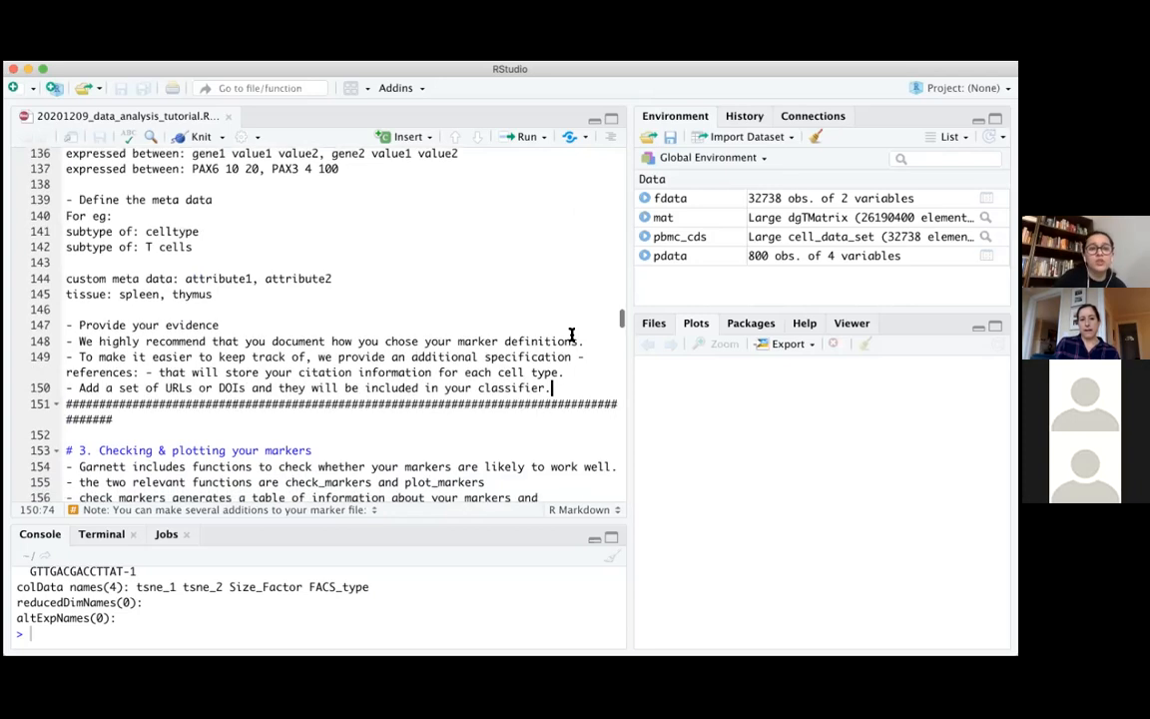
pyautogui.scroll(1, 572, 335)
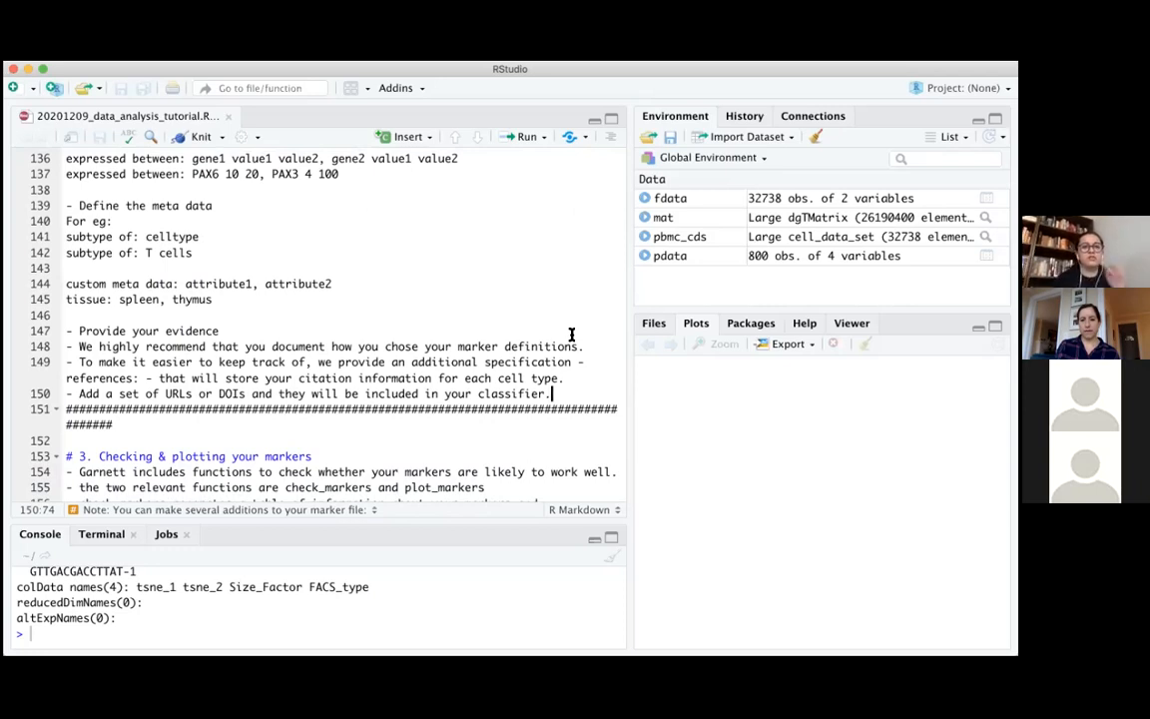
pyautogui.scroll(1, 572, 334)
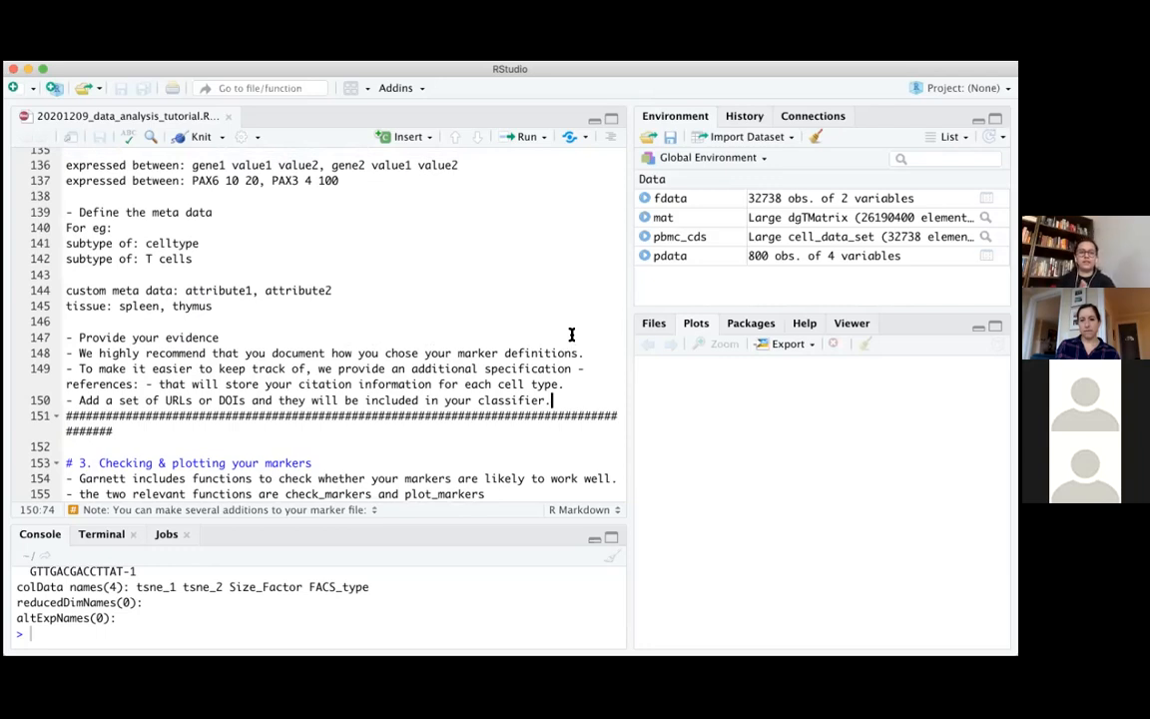
# Examine the 'expressed between' example for PAX6 and PAX3, highlighting the line and placing the cursor between its two gene entries
pyautogui.moveTo(64, 179); pyautogui.dragTo(339, 180)
pyautogui.click(224, 182)
pyautogui.click(264, 181)
pyautogui.press('BackSpace')
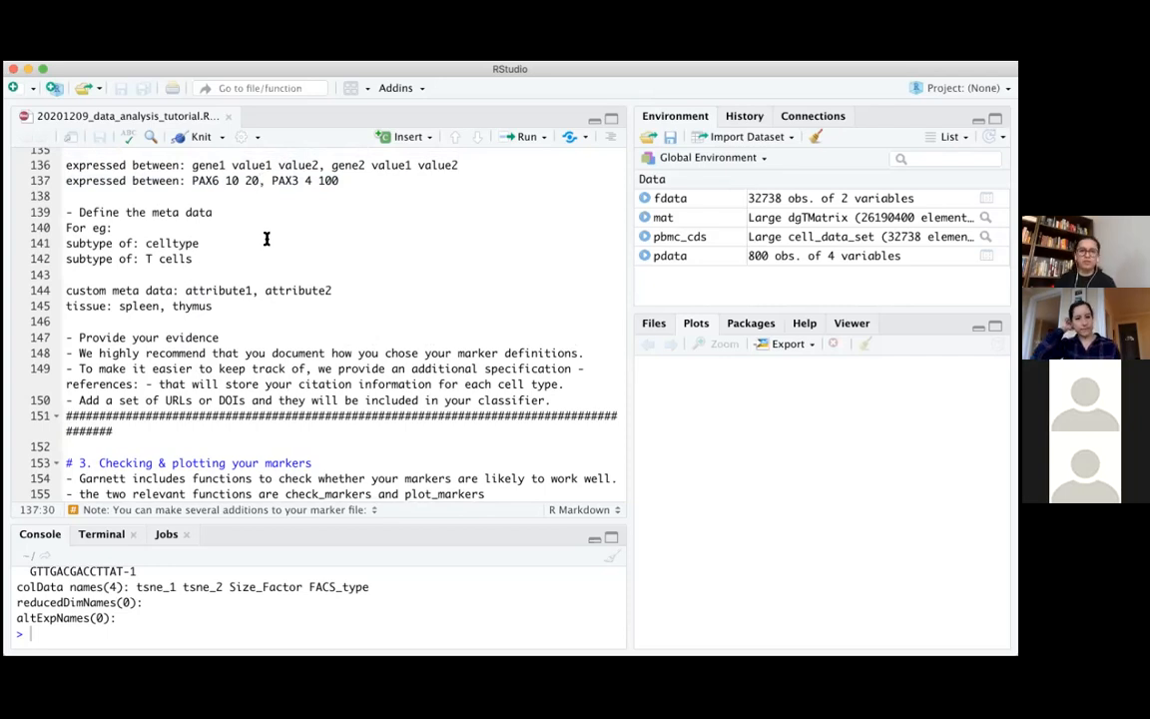
pyautogui.write(',')
pyautogui.click(339, 181)
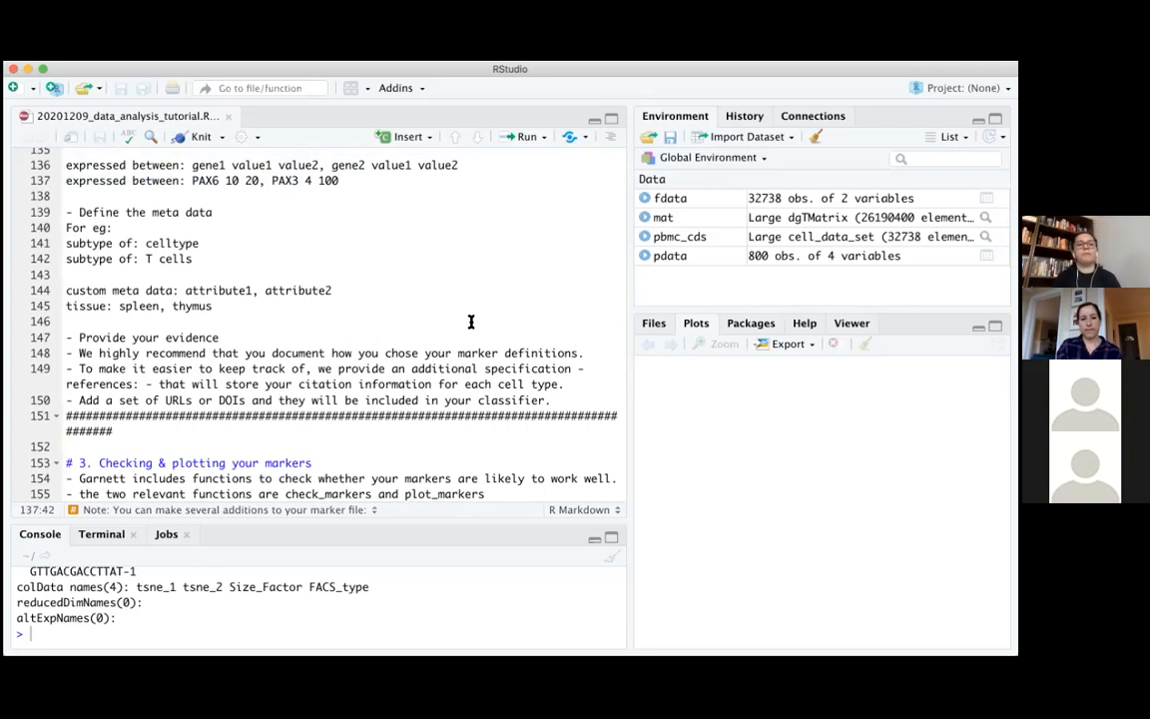
# Examine the 'expressed above' example, highlighting the line for MYOD1 and MYH3 and the MYOD1 threshold value
pyautogui.scroll(-3, 472, 322)
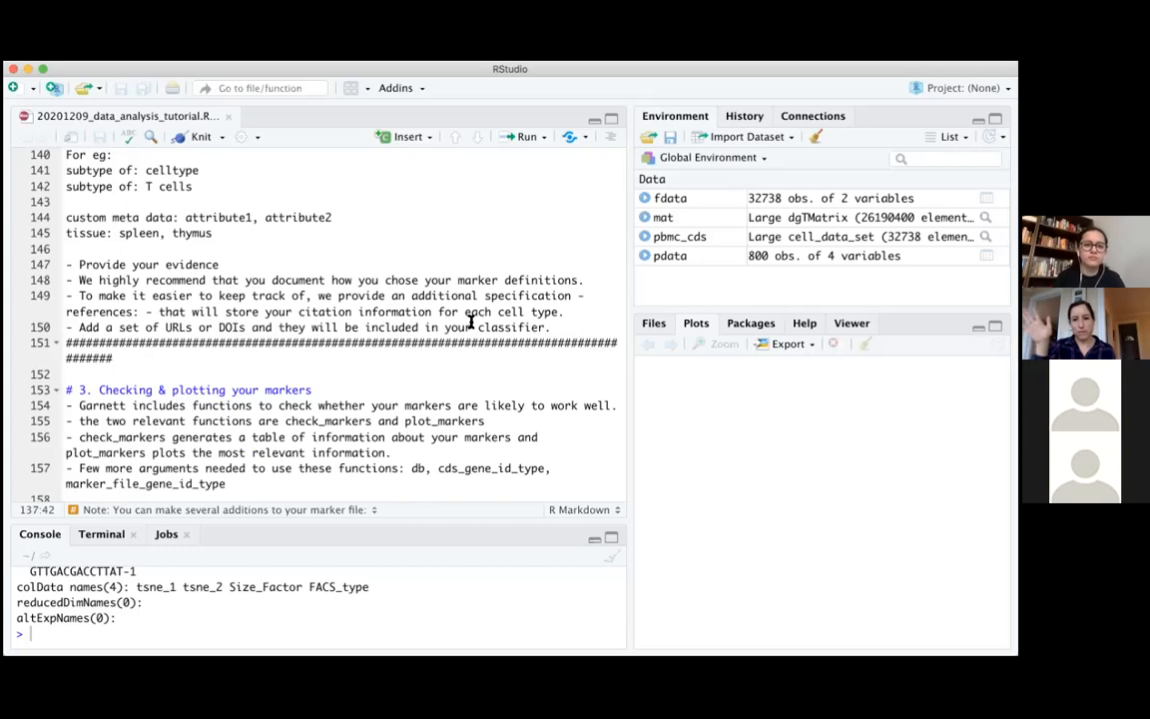
pyautogui.scroll(4, 472, 322)
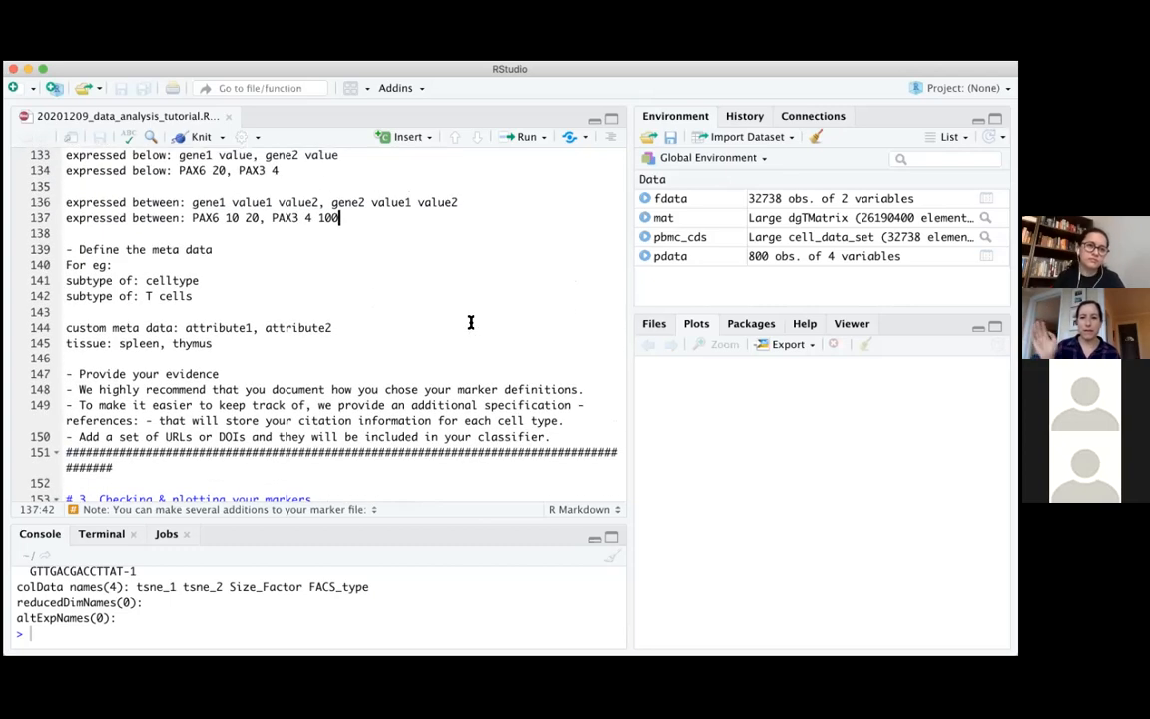
pyautogui.scroll(3, 471, 322)
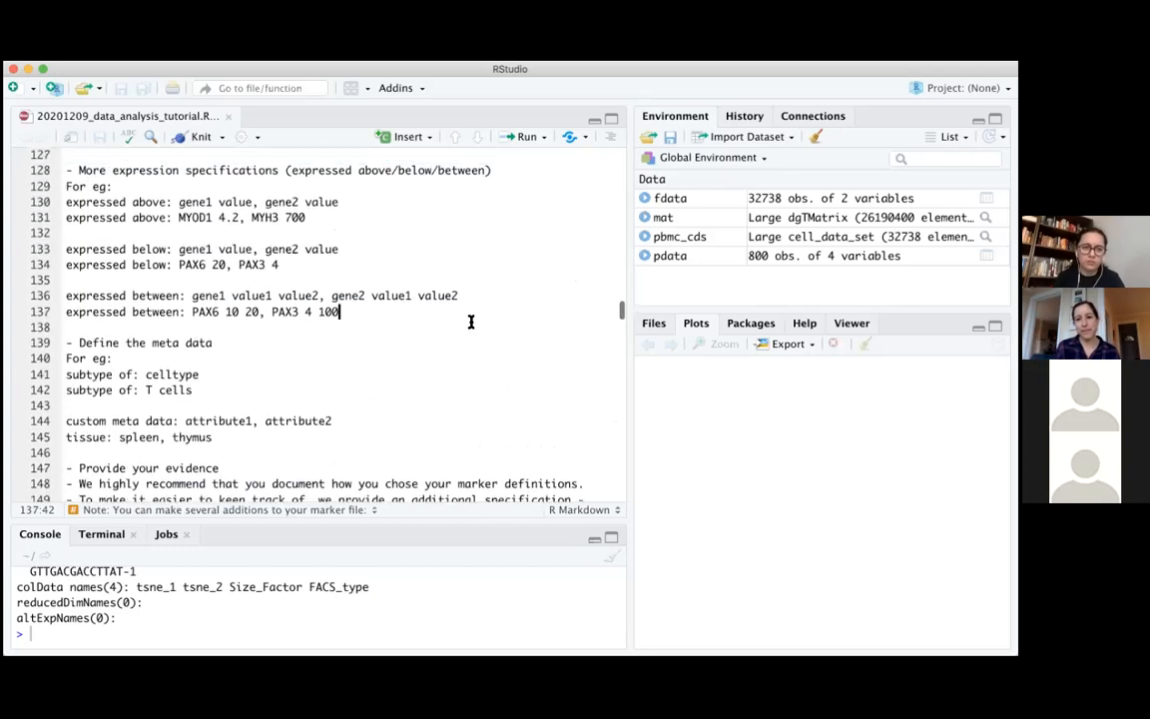
pyautogui.moveTo(63, 220); pyautogui.dragTo(312, 220)
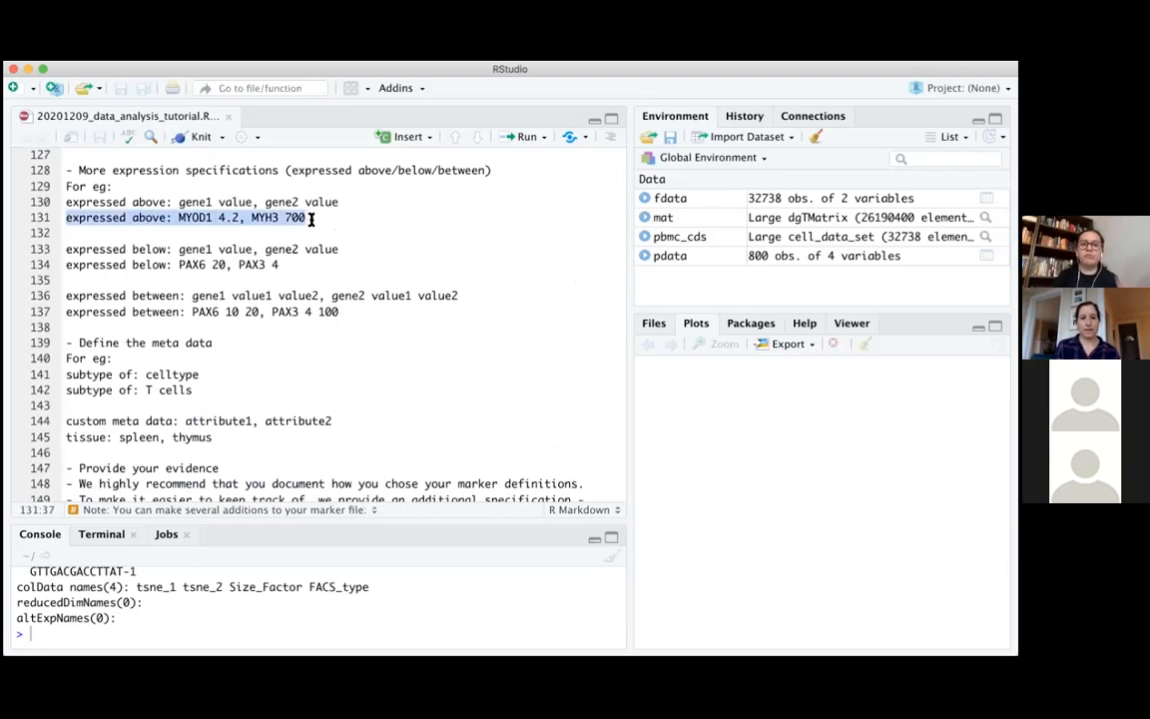
pyautogui.click(219, 216)
pyautogui.moveTo(220, 216); pyautogui.dragTo(241, 217)
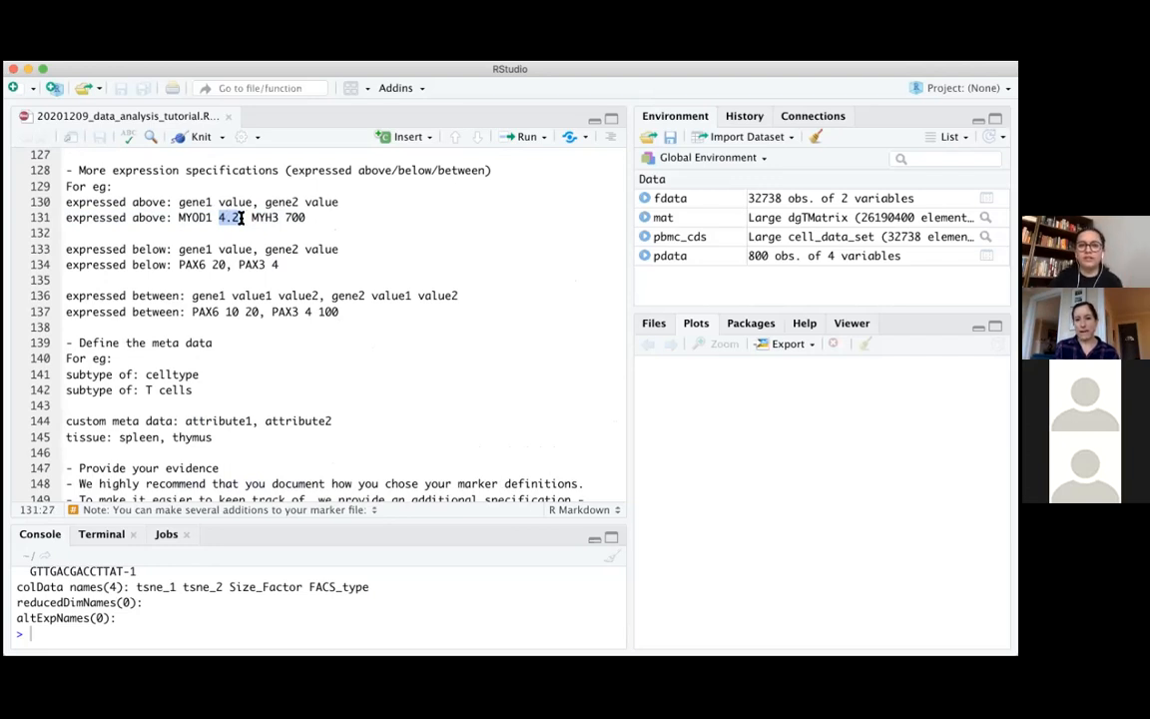
pyautogui.click(305, 218)
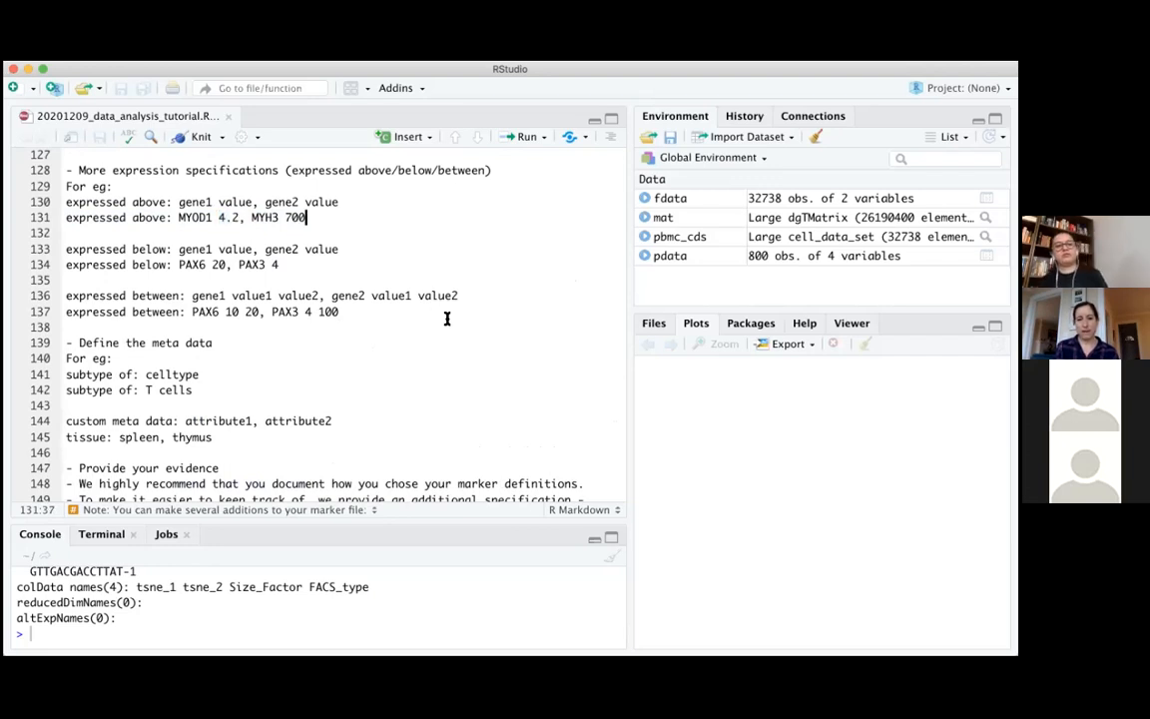
# Examine the end of the evidence notes and the introduction to section 3 on checking and plotting markers
pyautogui.scroll(-5, 447, 318)
pyautogui.scroll(-3, 446, 318)
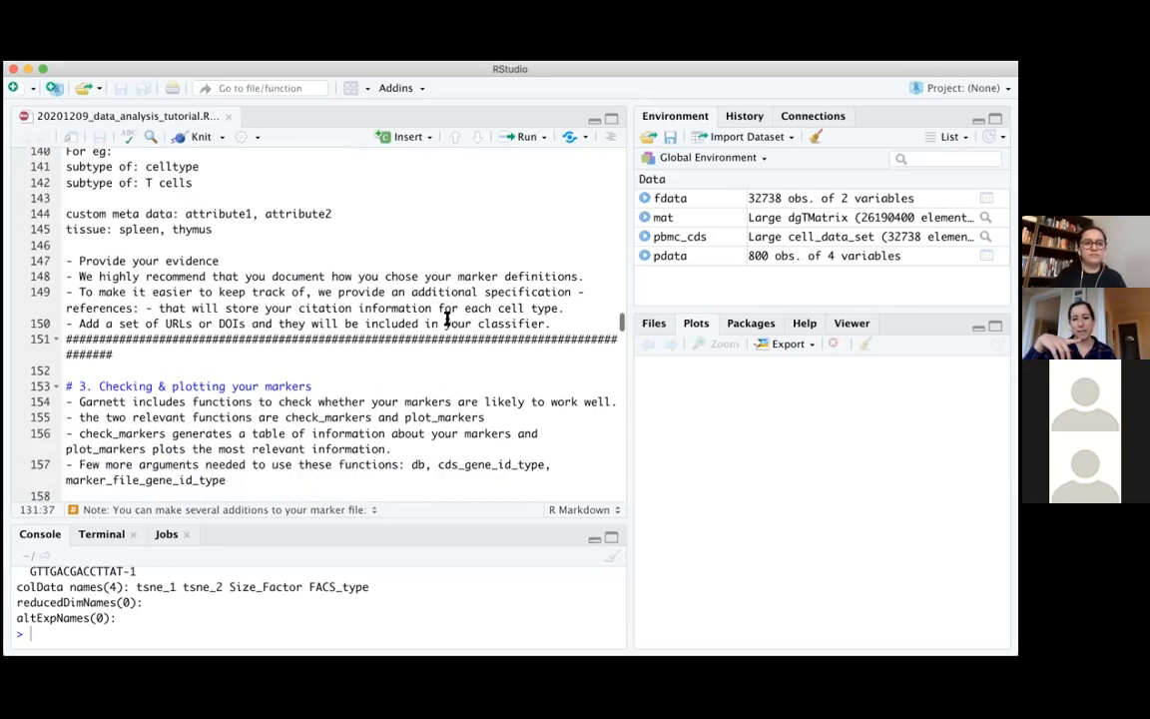
pyautogui.scroll(1, 447, 318)
pyautogui.scroll(-1, 446, 317)
pyautogui.scroll(1, 446, 318)
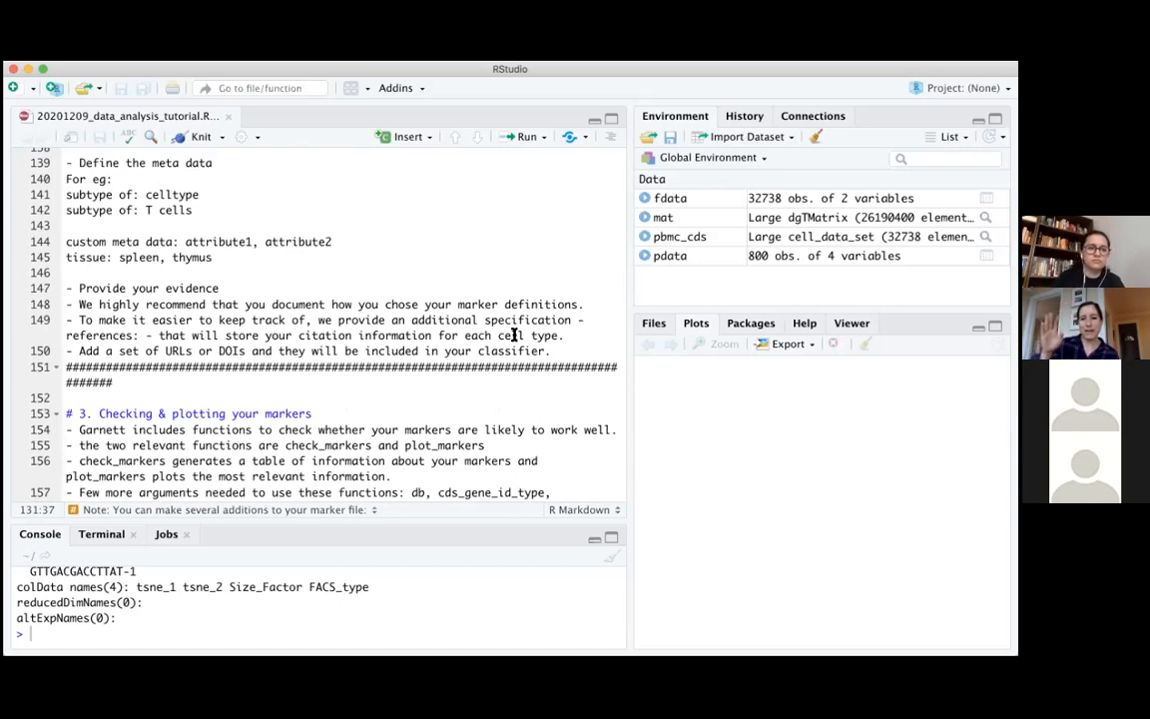
pyautogui.click(606, 353)
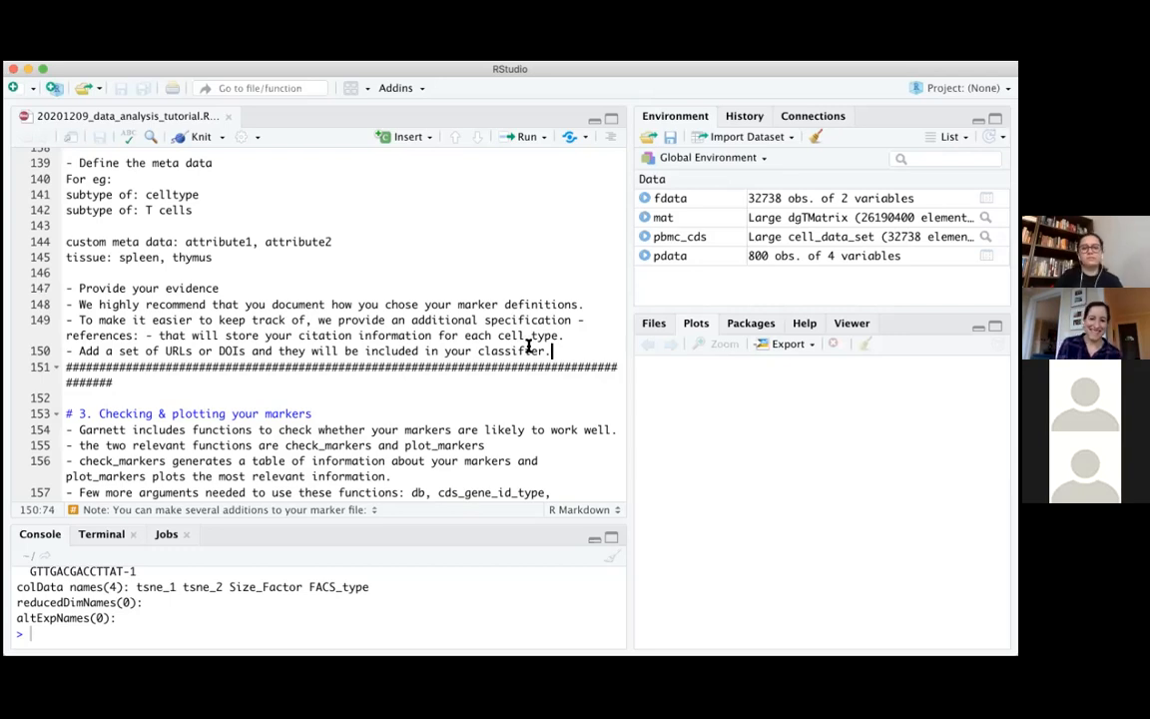
pyautogui.scroll(-4, 529, 346)
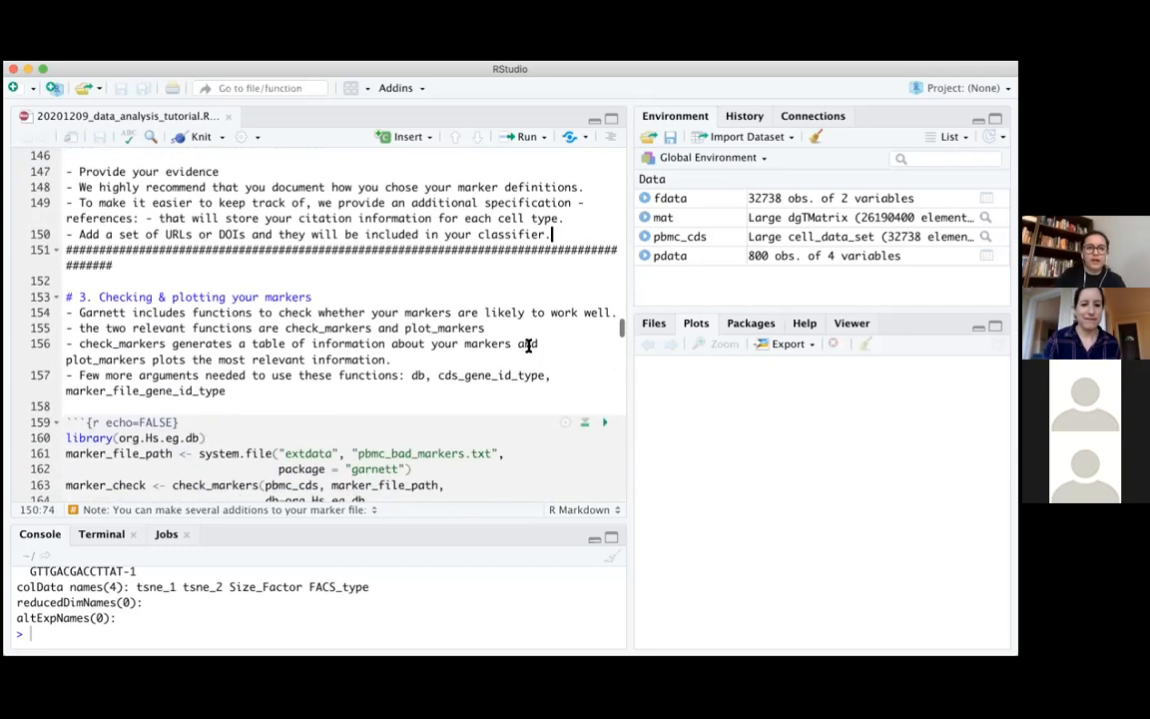
pyautogui.scroll(-1, 529, 345)
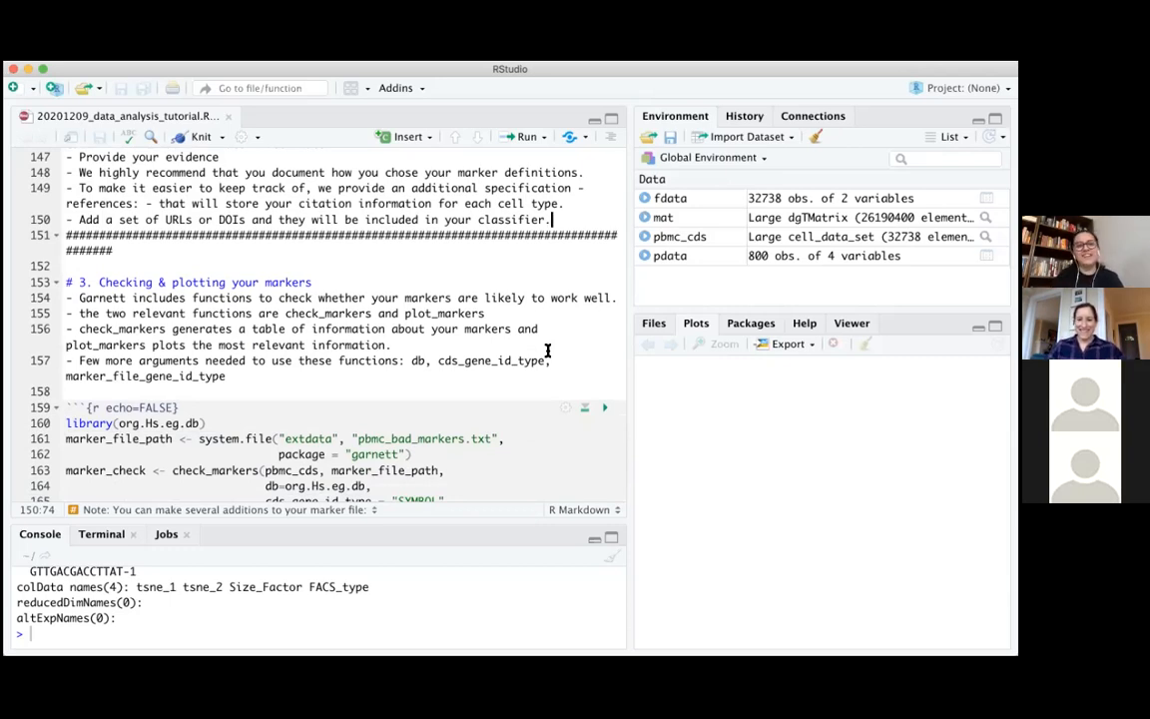
# Examine the section 3 notes on the required arguments, highlighting part of the arguments line and the db=org.Hs.eg.db argument in the code chunk
pyautogui.scroll(2, 547, 349)
pyautogui.scroll(-3, 547, 350)
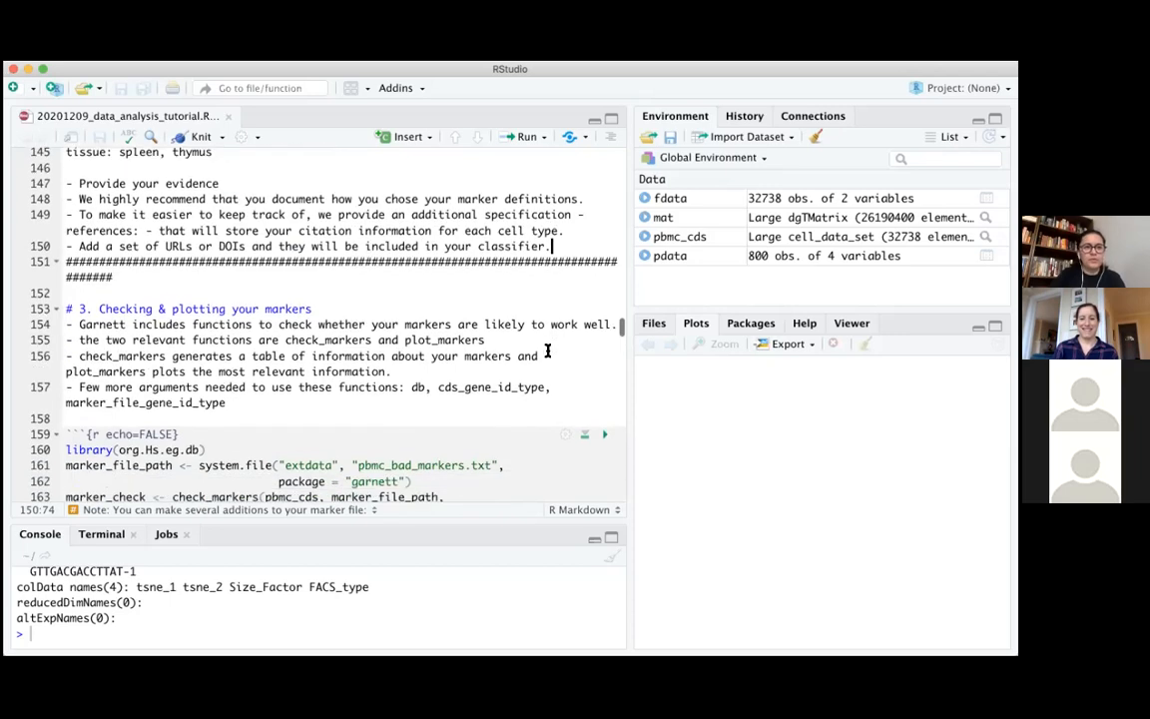
pyautogui.scroll(6, 547, 350)
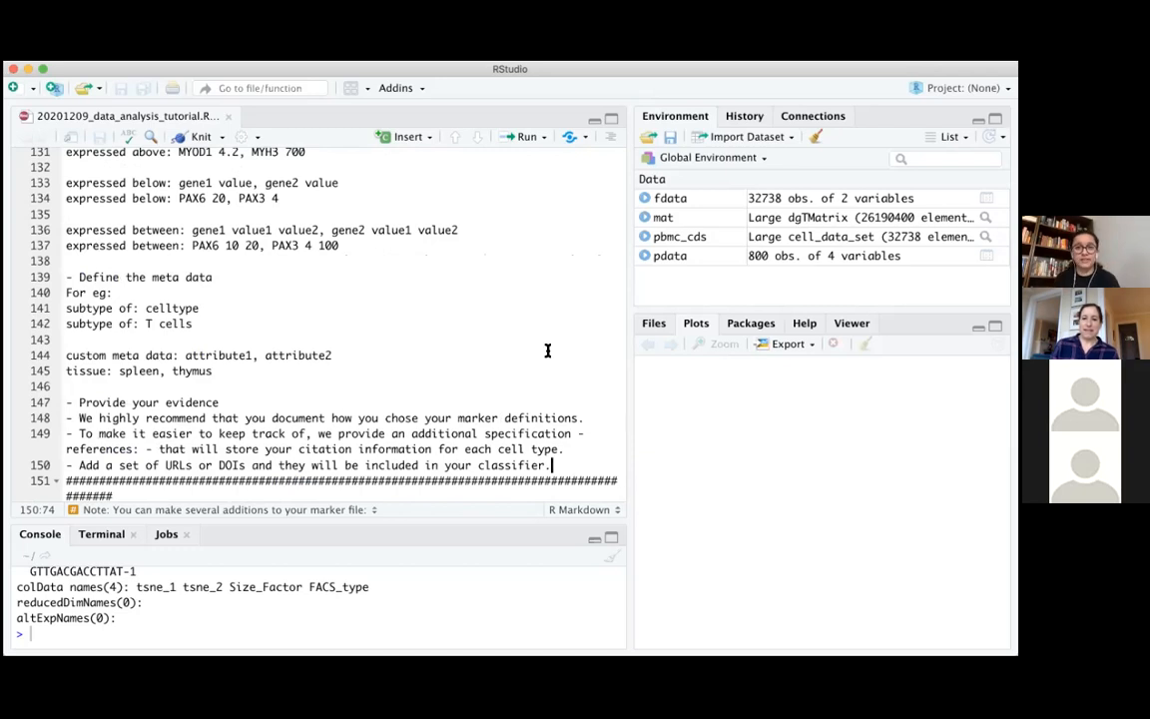
pyautogui.scroll(-7, 547, 349)
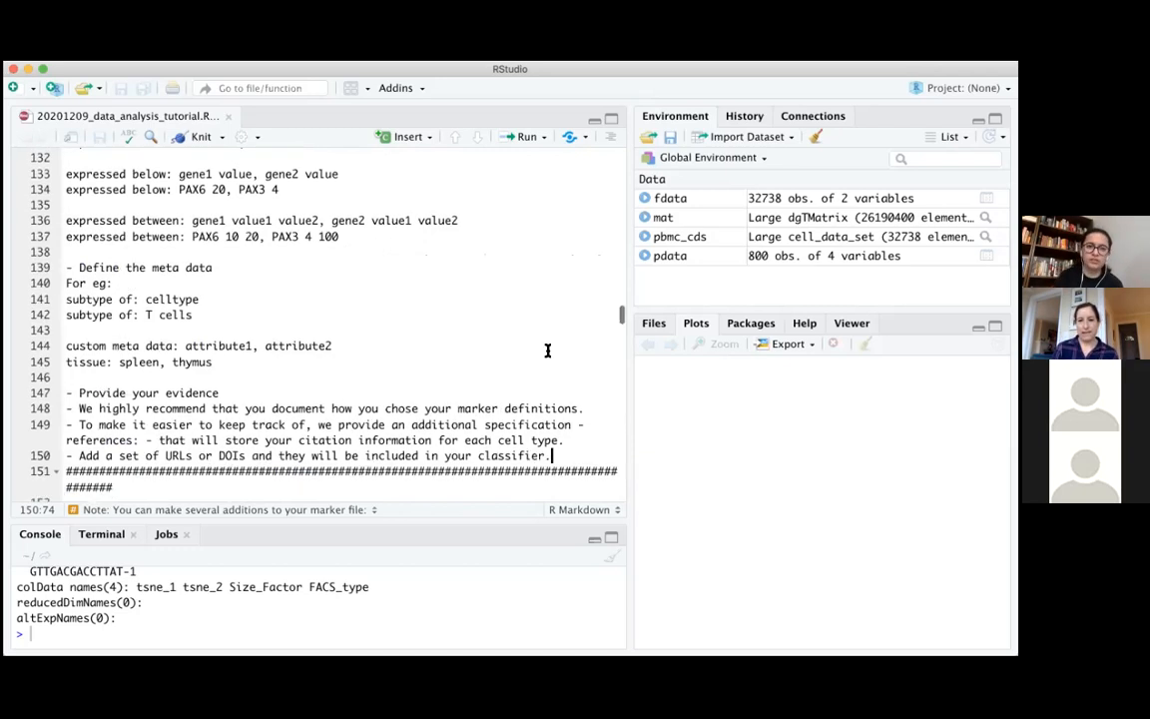
pyautogui.scroll(-1, 548, 349)
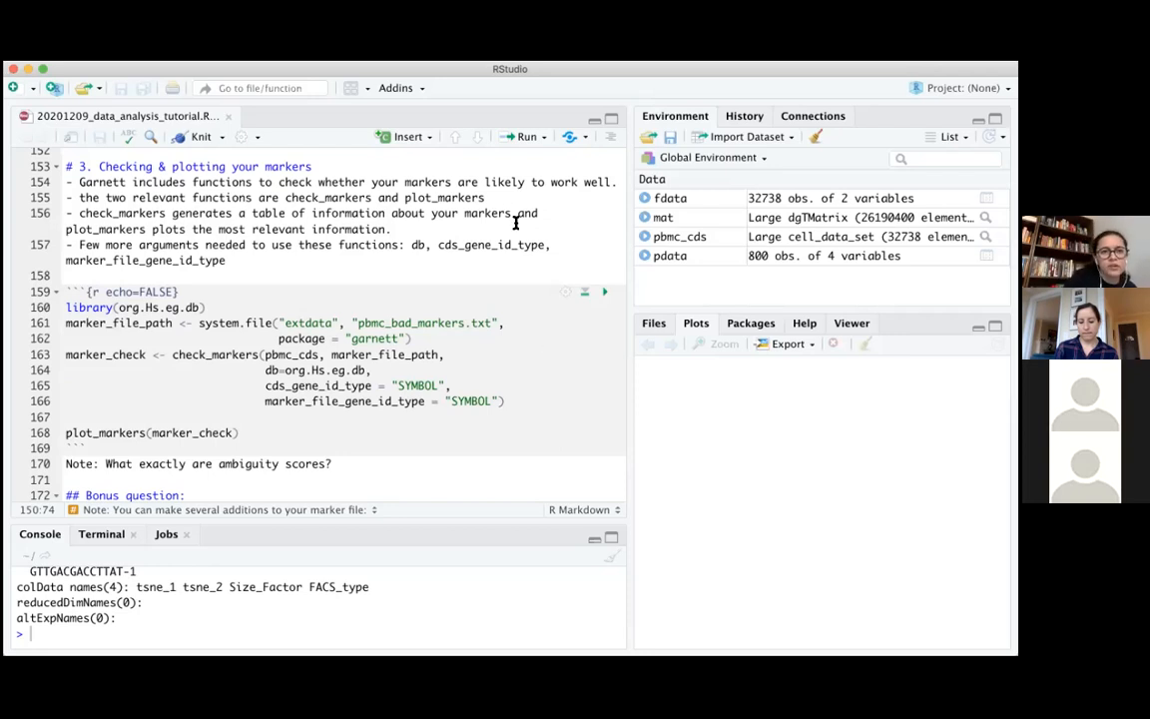
pyautogui.scroll(-5, 515, 222)
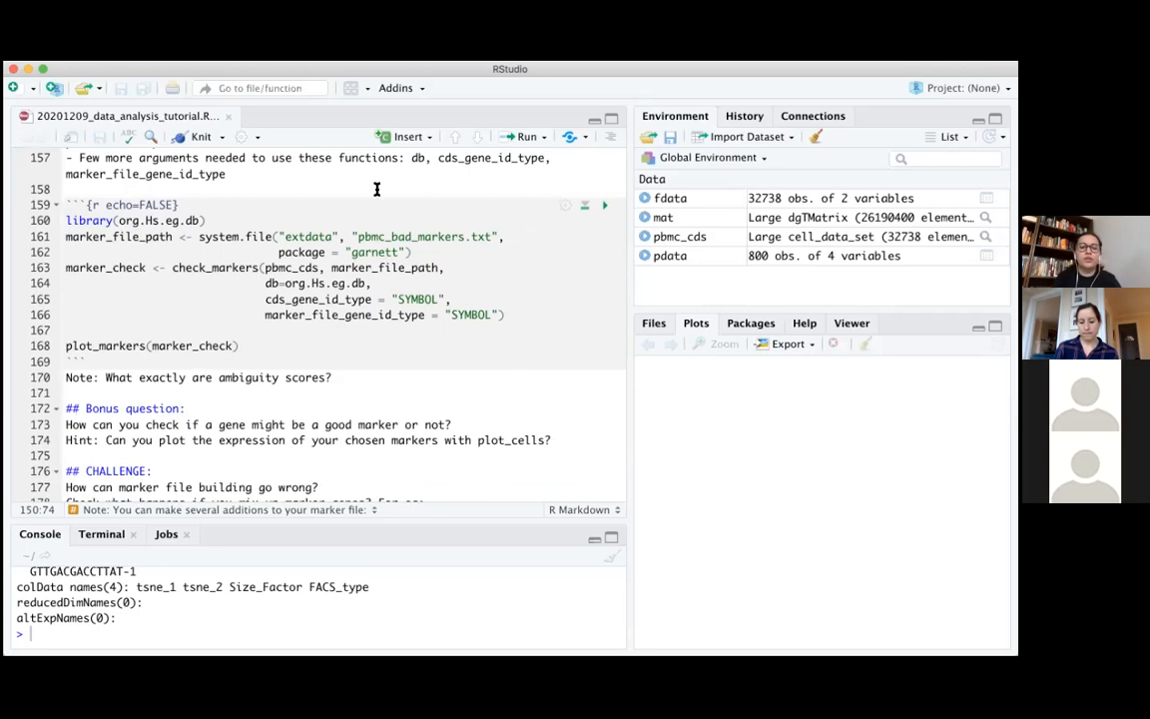
pyautogui.click(141, 158)
pyautogui.keyDown('shift'); pyautogui.click(352, 158); pyautogui.keyUp('shift')
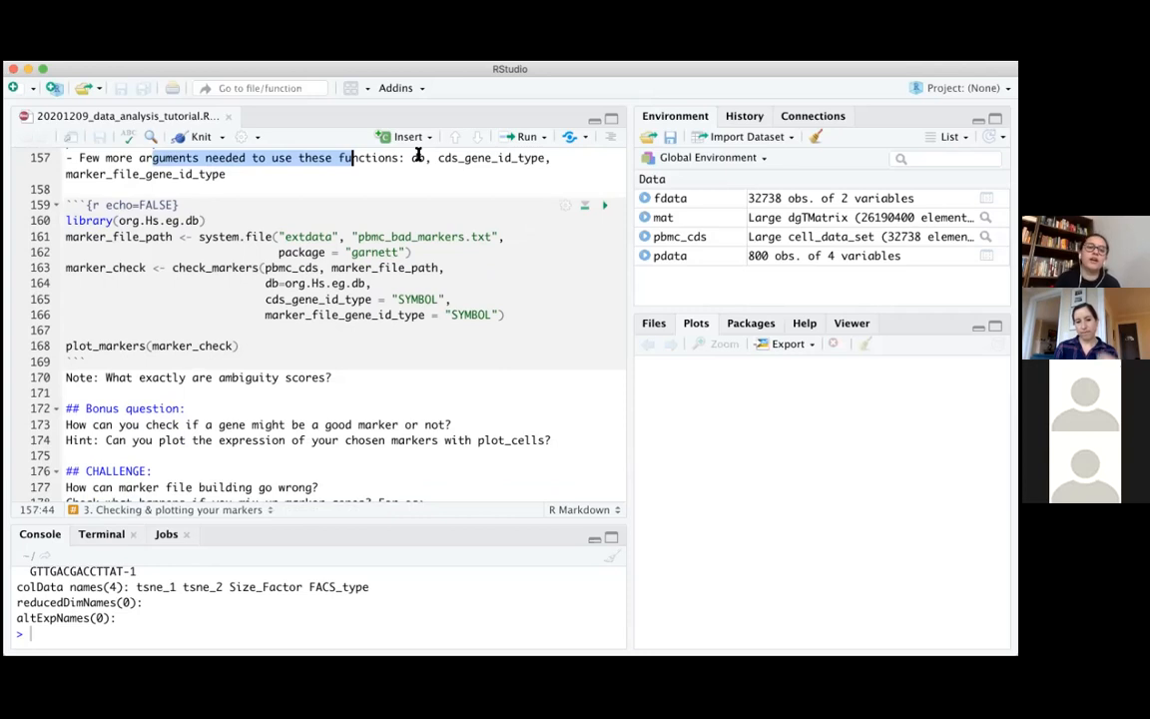
pyautogui.moveTo(266, 284); pyautogui.dragTo(370, 284)
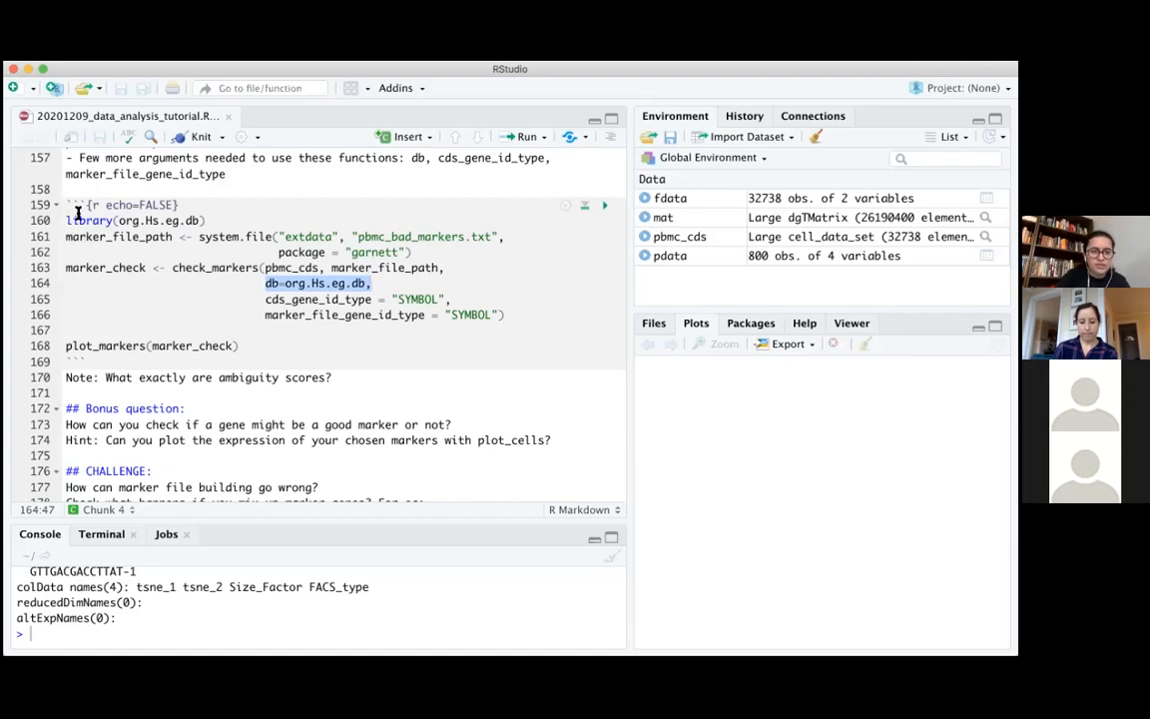
# Load the org.Hs.eg.db library by running the chunk's first code line in the console
pyautogui.moveTo(67, 219); pyautogui.dragTo(210, 220)
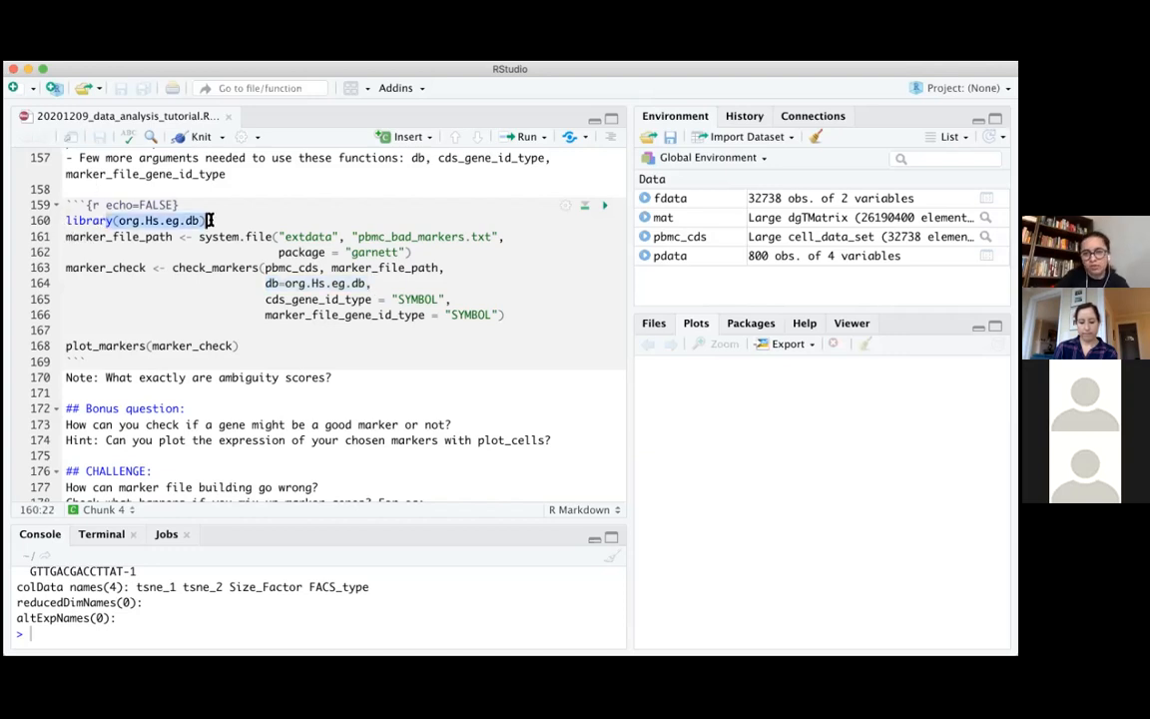
pyautogui.click(210, 219)
pyautogui.moveTo(67, 220); pyautogui.dragTo(225, 220)
pyautogui.press('super+c')
pyautogui.click(113, 637)
pyautogui.press('super+v')
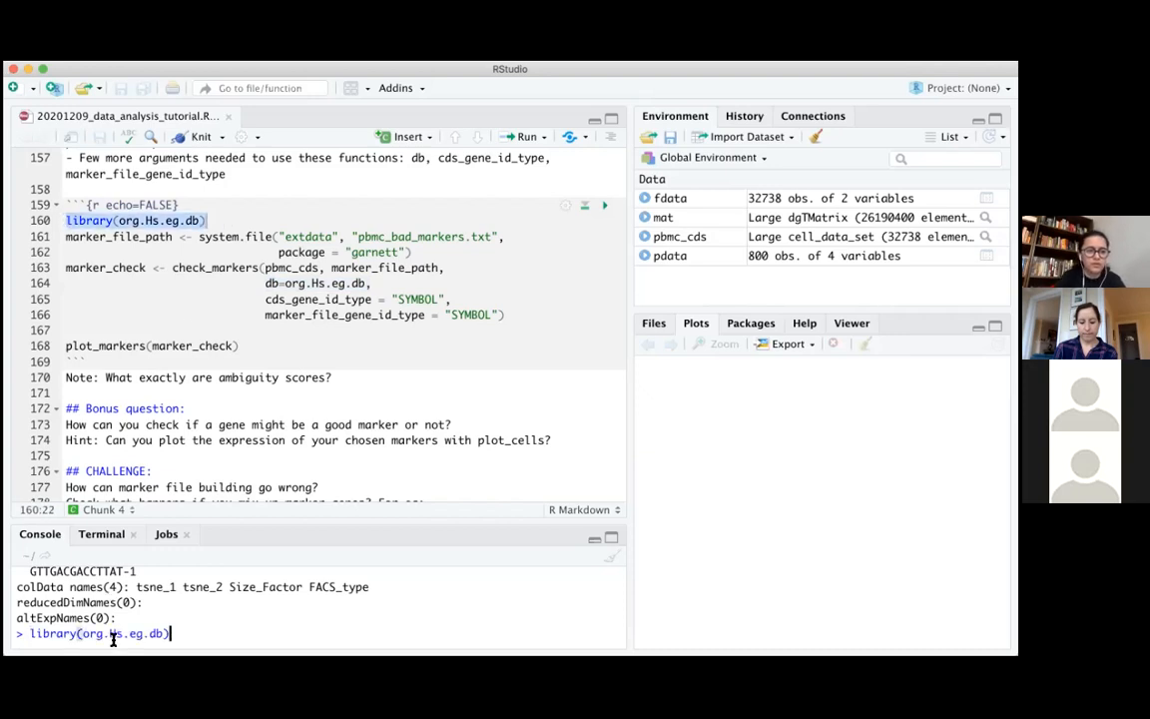
pyautogui.press('Return')
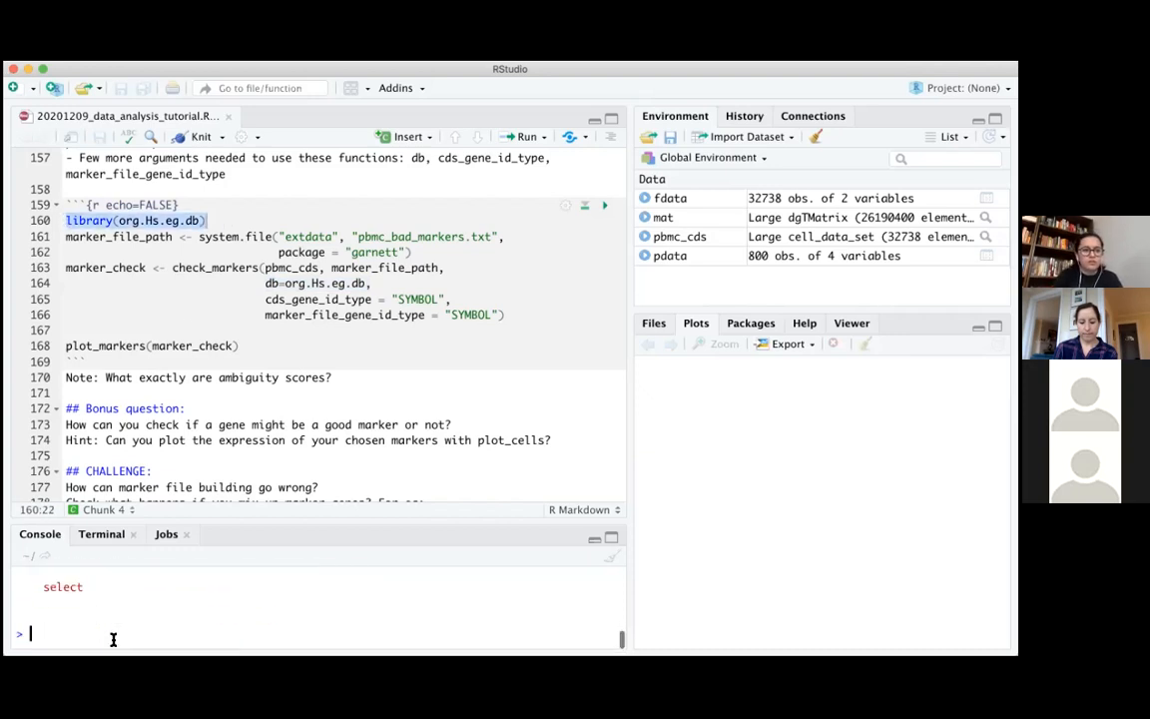
# Run the marker_file_path assignment from the chunk in the console, pointing it to pbmc_bad_markers.txt in the garnett package
pyautogui.click(65, 237)
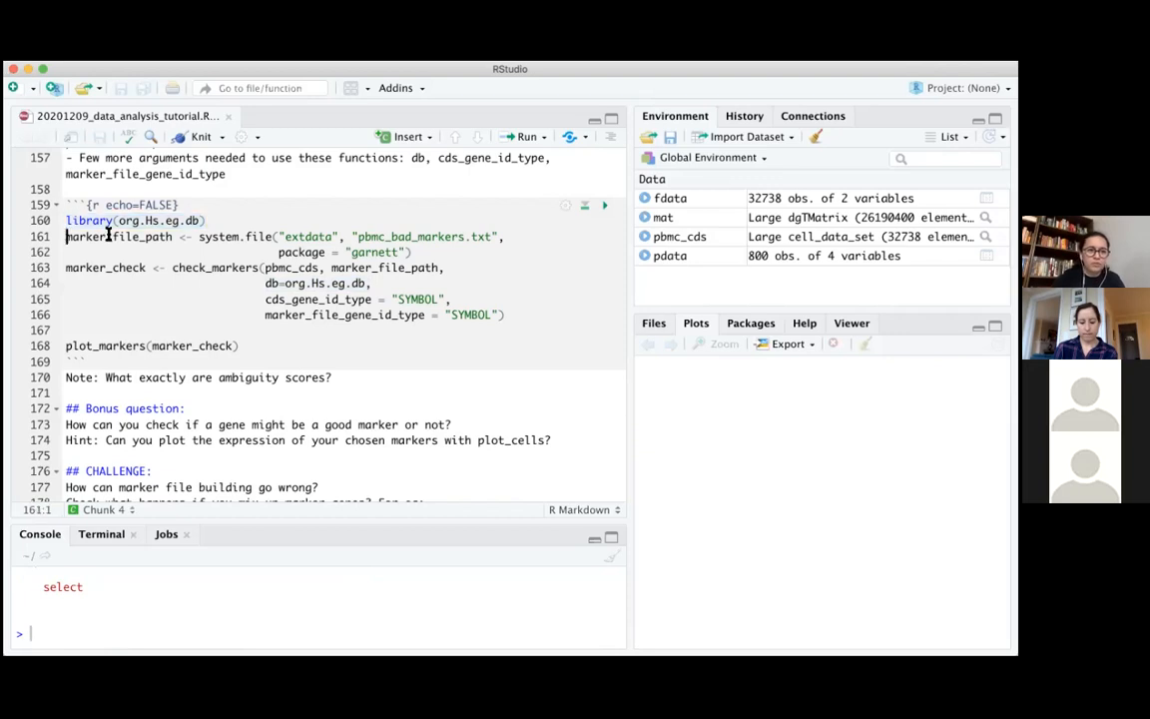
pyautogui.moveTo(66, 237); pyautogui.dragTo(487, 246)
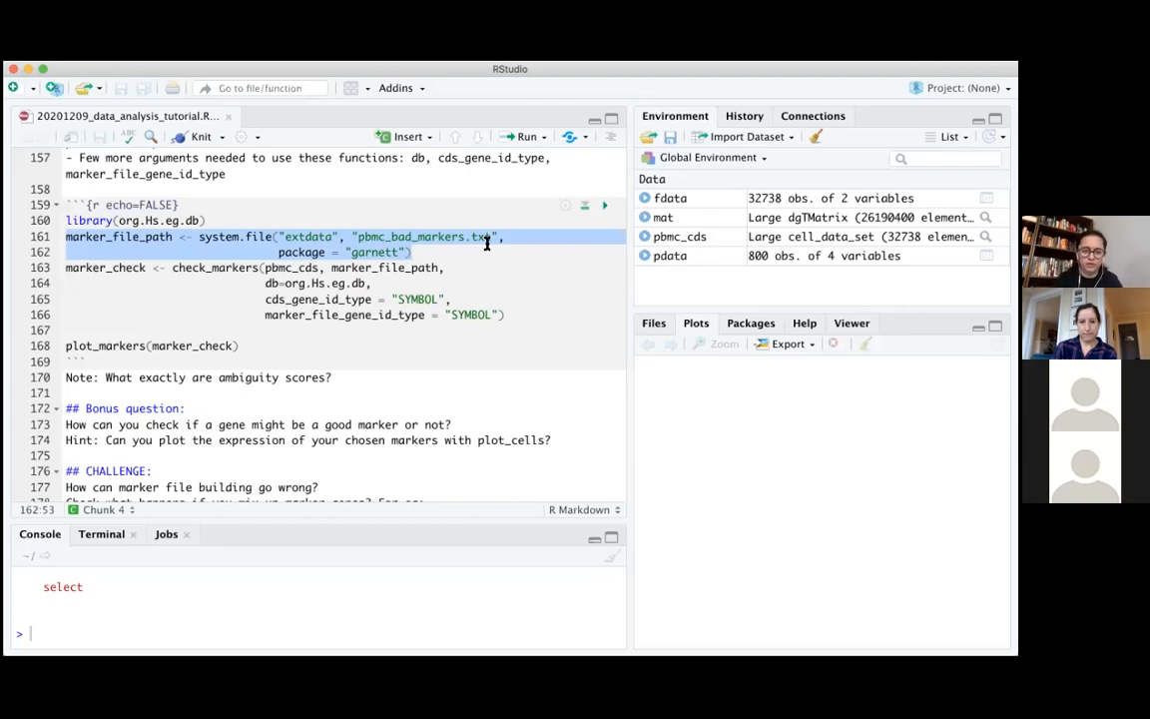
pyautogui.click(328, 619)
pyautogui.press('super+v')
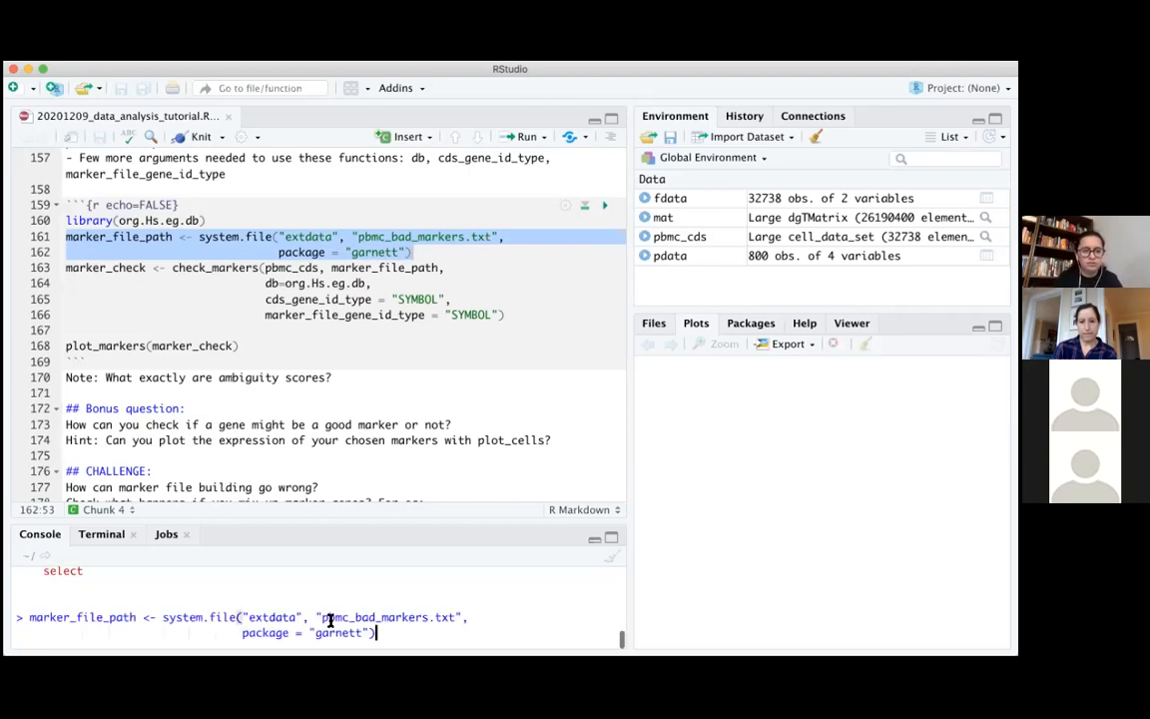
pyautogui.press('Return')
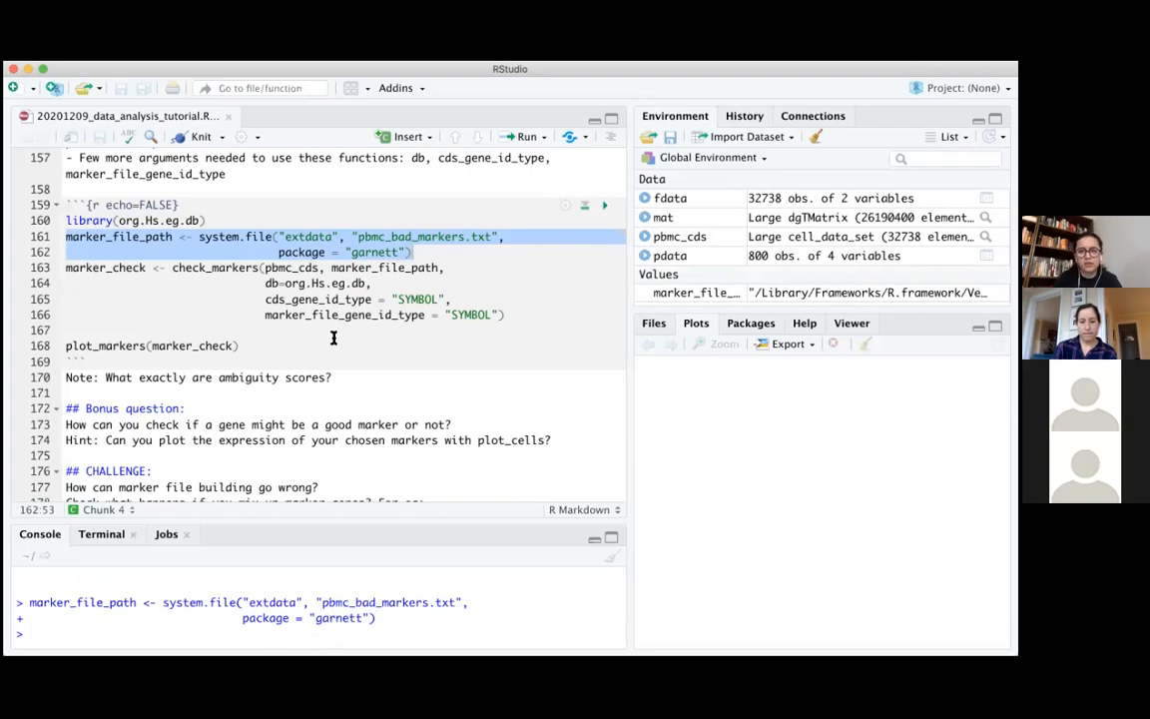
# Copy the four-line marker_check assignment that calls check_markers into the console and make the console area taller
pyautogui.click(72, 268)
pyautogui.moveTo(385, 291); pyautogui.dragTo(534, 325)
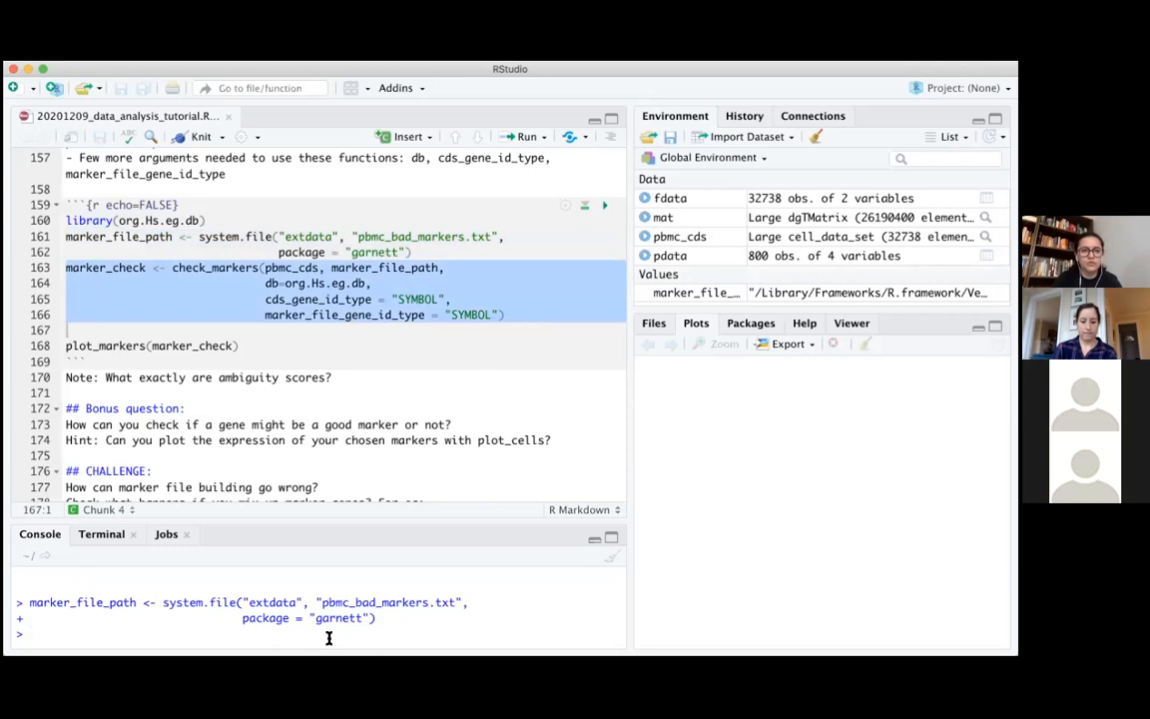
pyautogui.hotkey('ctrl', 'Return')
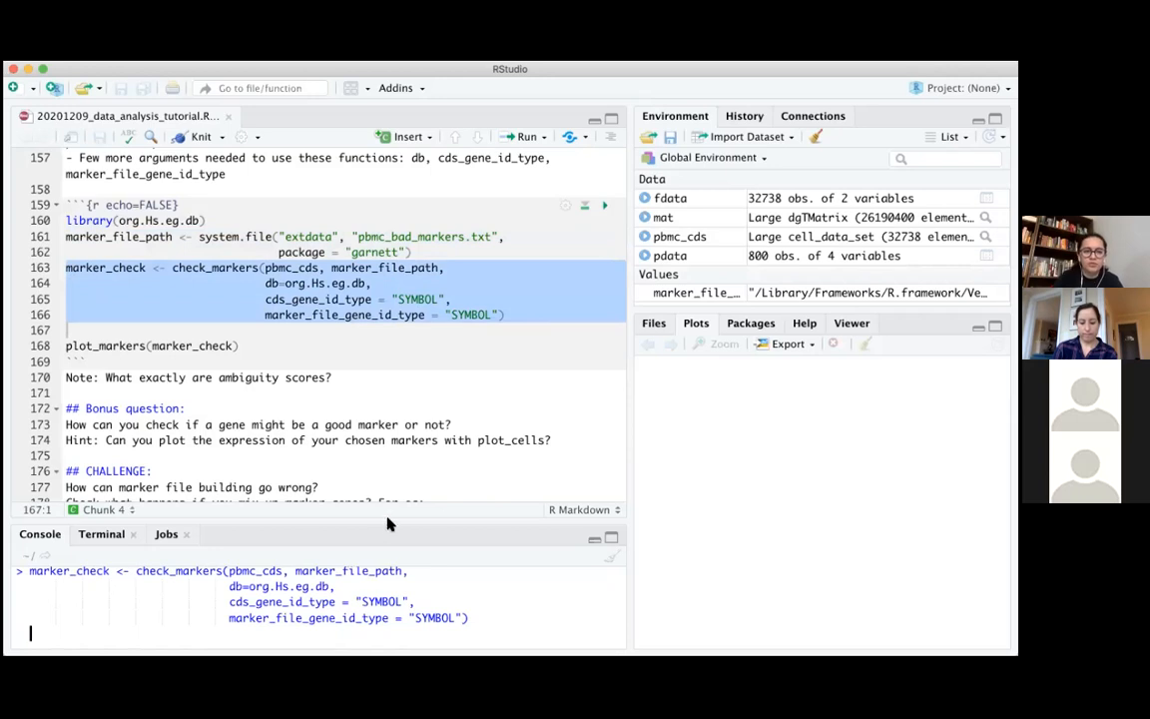
pyautogui.moveTo(392, 520); pyautogui.dragTo(399, 461)
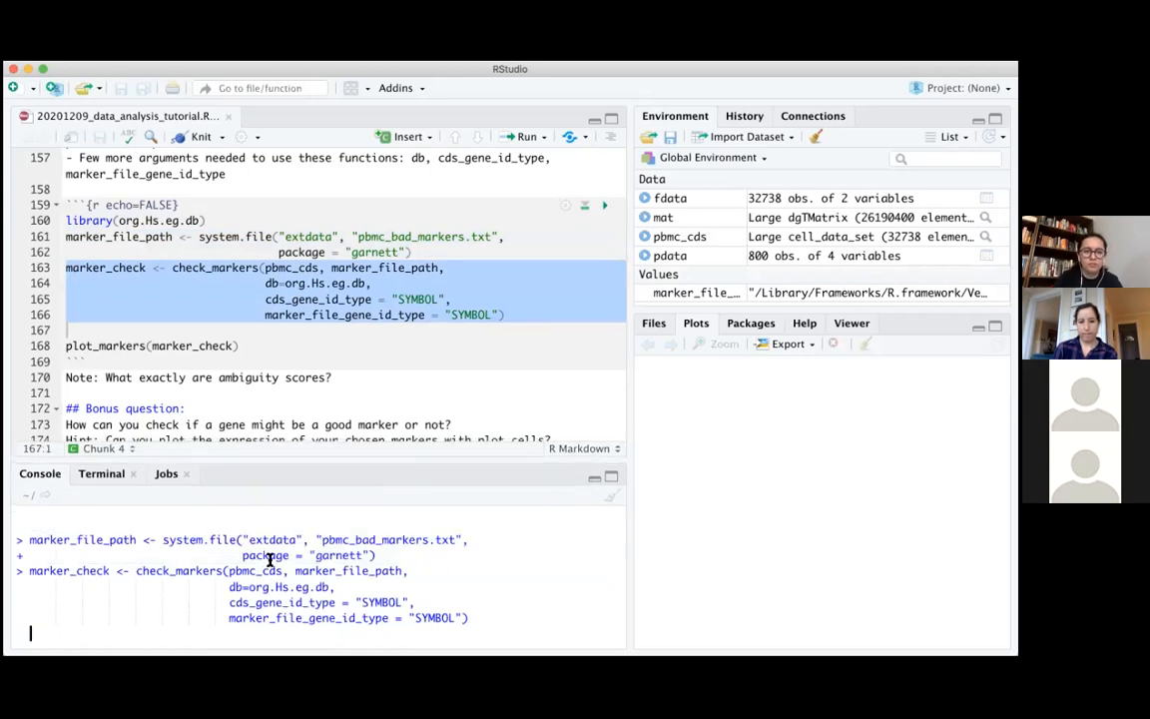
# Review the marker file, db and cds_gene_id_type arguments of the check_markers call in the console, and run it
pyautogui.moveTo(229, 570); pyautogui.dragTo(375, 570)
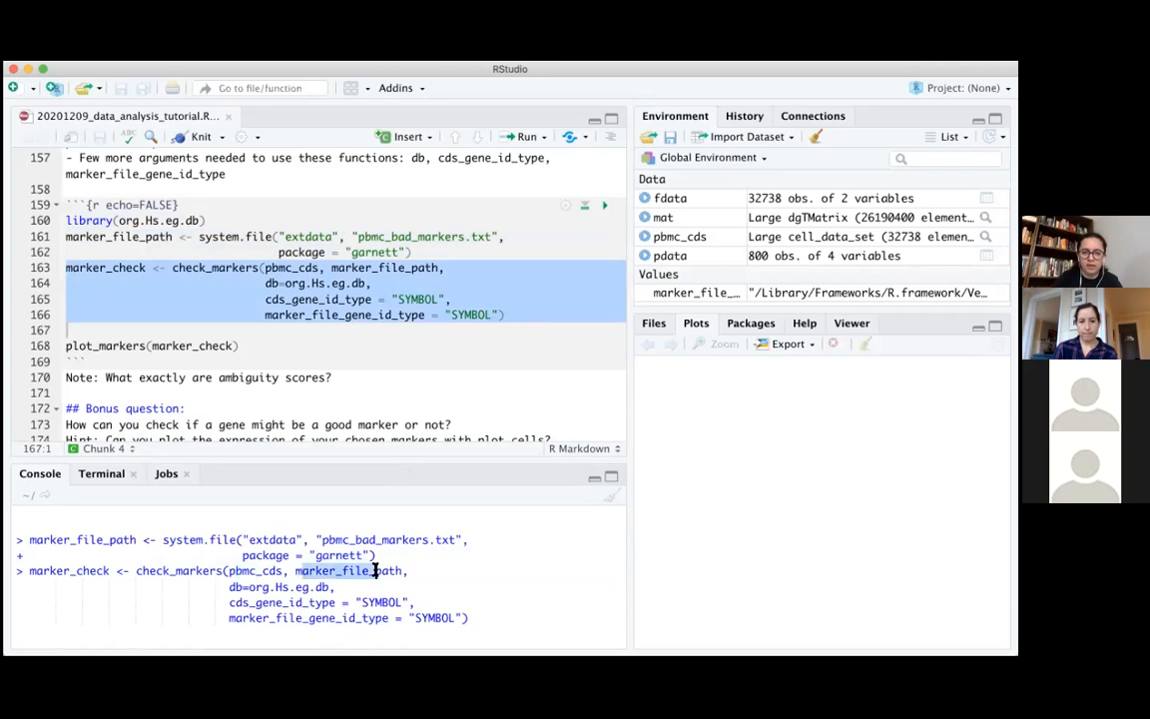
pyautogui.click(270, 587)
pyautogui.keyDown('shift'); pyautogui.click(312, 587); pyautogui.keyUp('shift')
pyautogui.moveTo(249, 603); pyautogui.dragTo(394, 603)
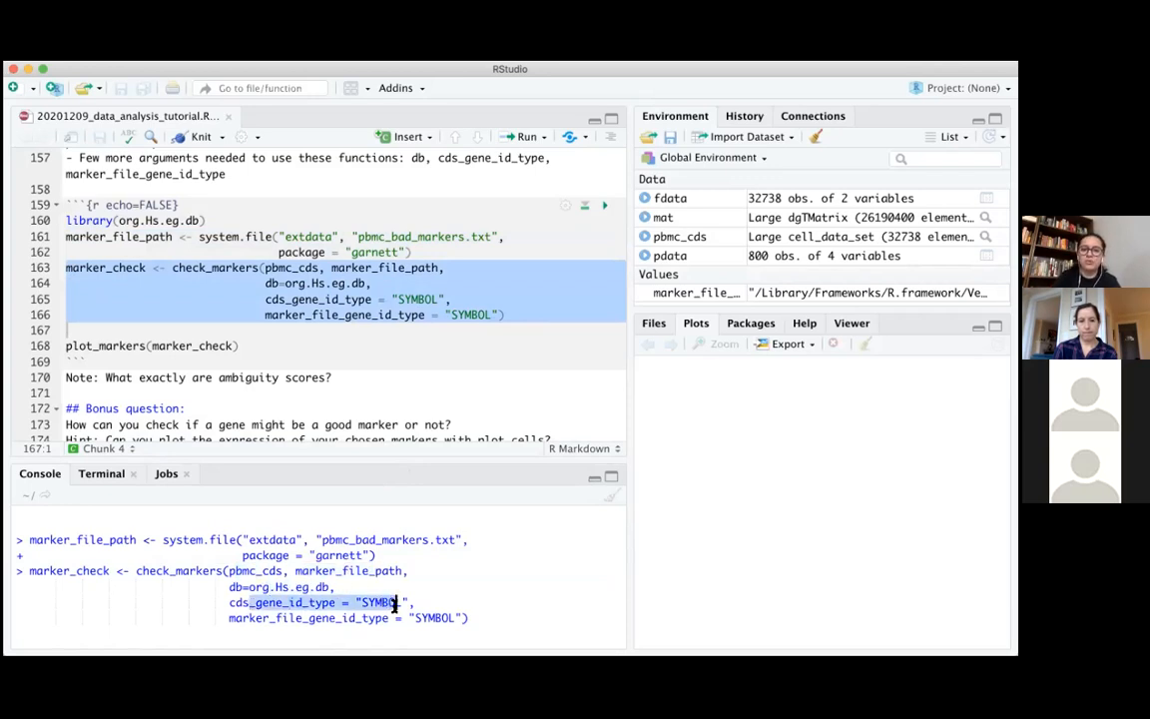
pyautogui.click(472, 601)
pyautogui.click(500, 617)
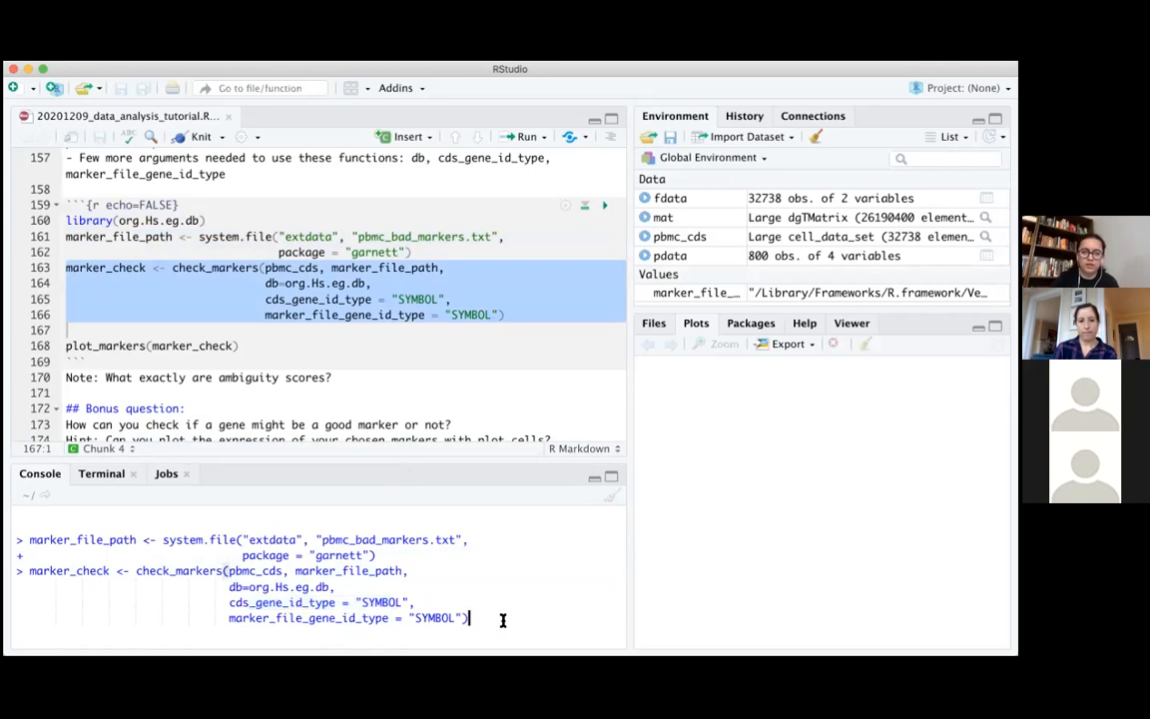
pyautogui.press('Return')
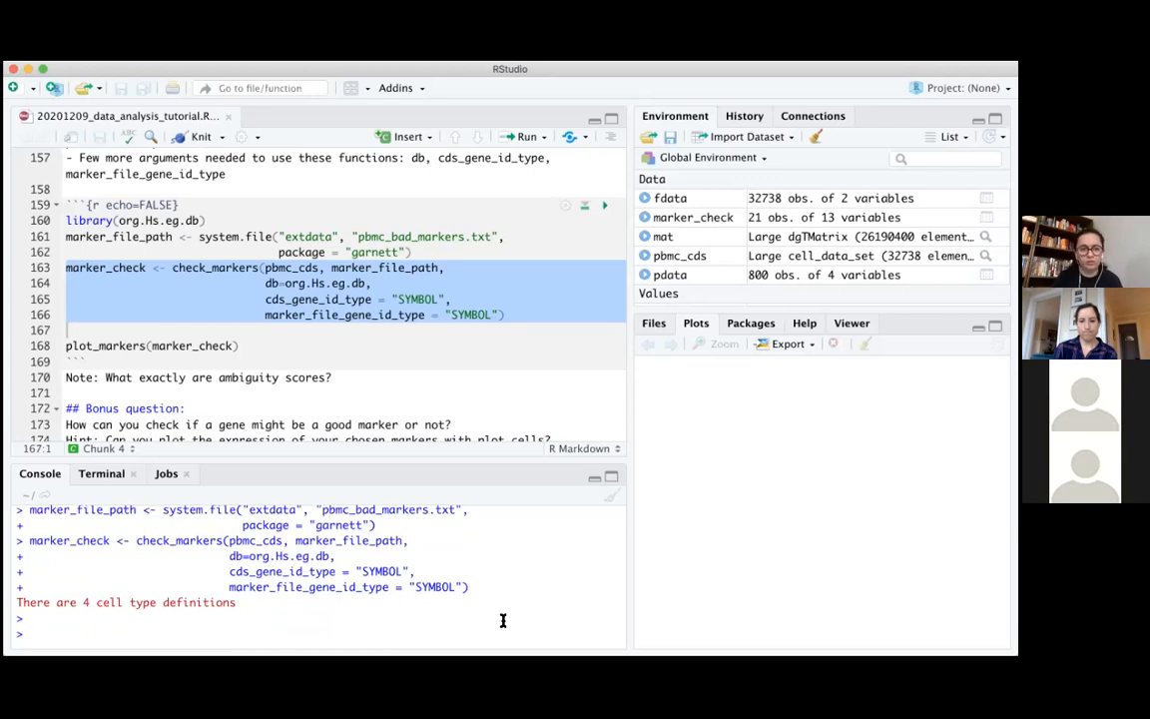
# Print the first rows of marker_check with head() and enlarge the console to show the whole table
pyautogui.write('head(marker_check')
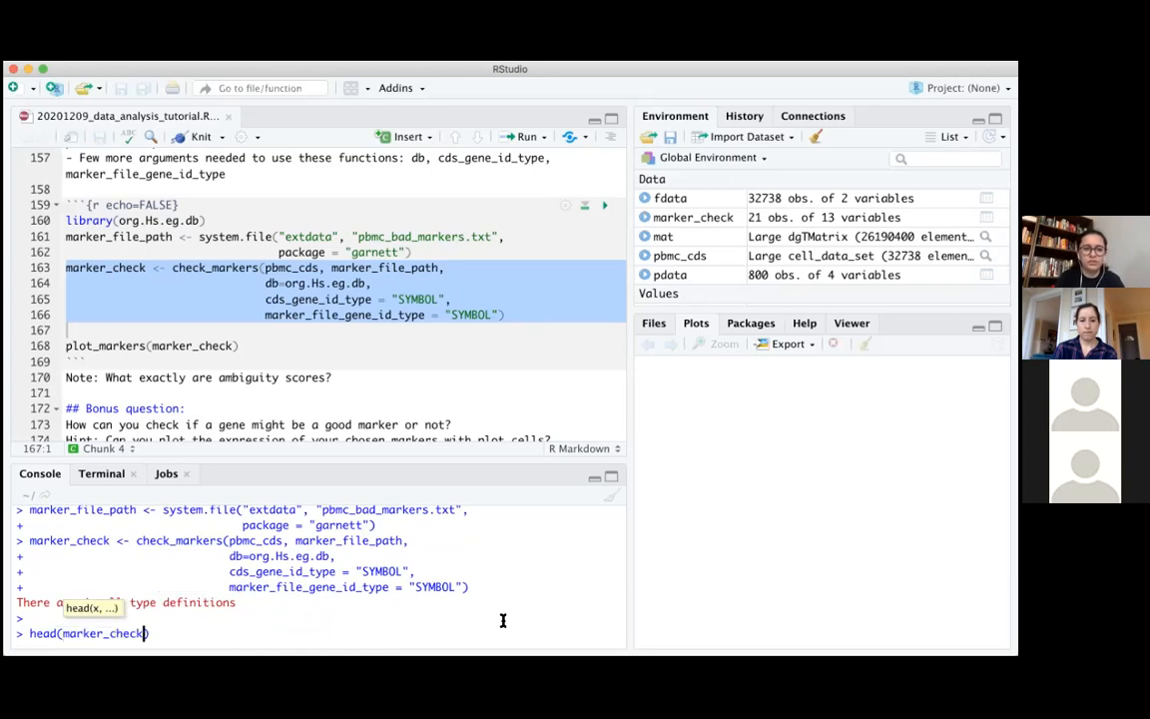
pyautogui.press('Return')
pyautogui.moveTo(460, 459); pyautogui.dragTo(480, 208)
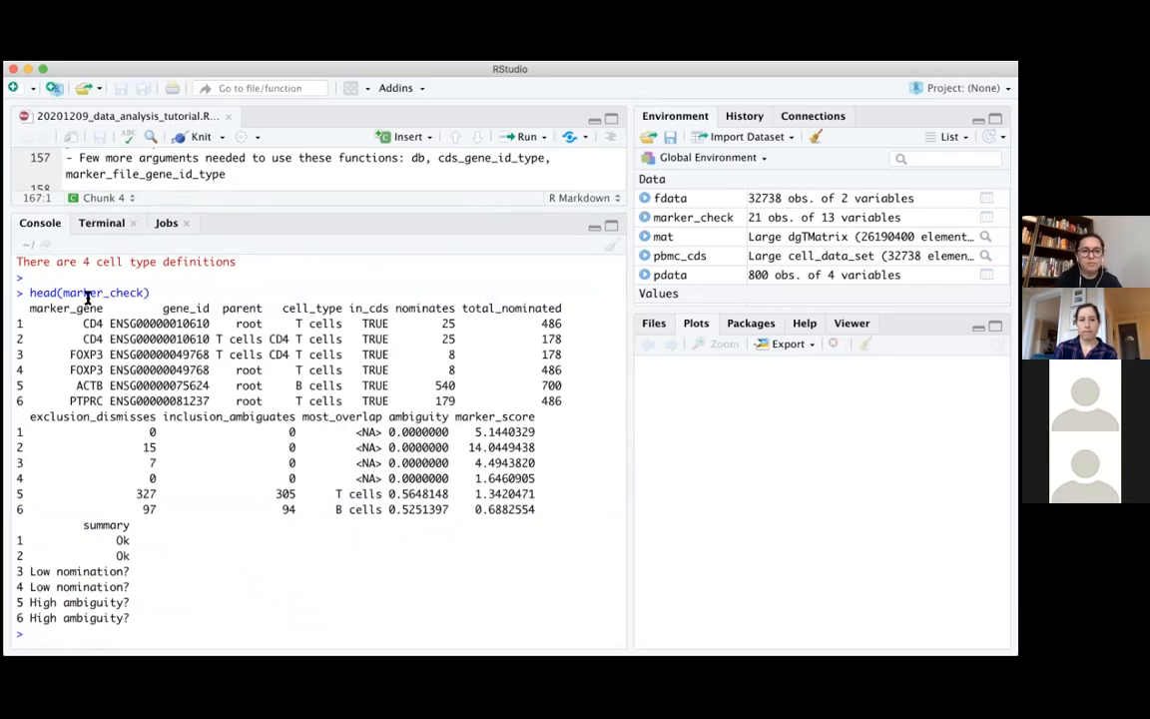
# Examine the marker_check table, highlighting the first row's gene ID, the T cells entries and the nominates column headers
pyautogui.moveTo(84, 324); pyautogui.dragTo(199, 324)
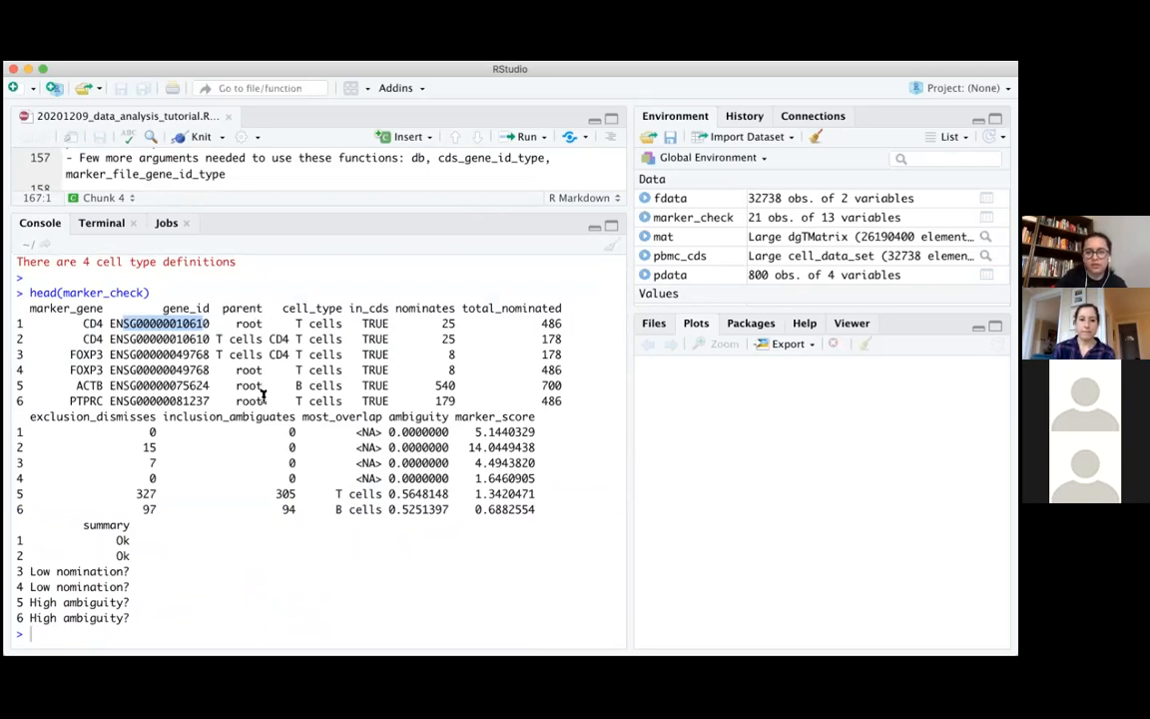
pyautogui.moveTo(237, 323); pyautogui.dragTo(341, 317)
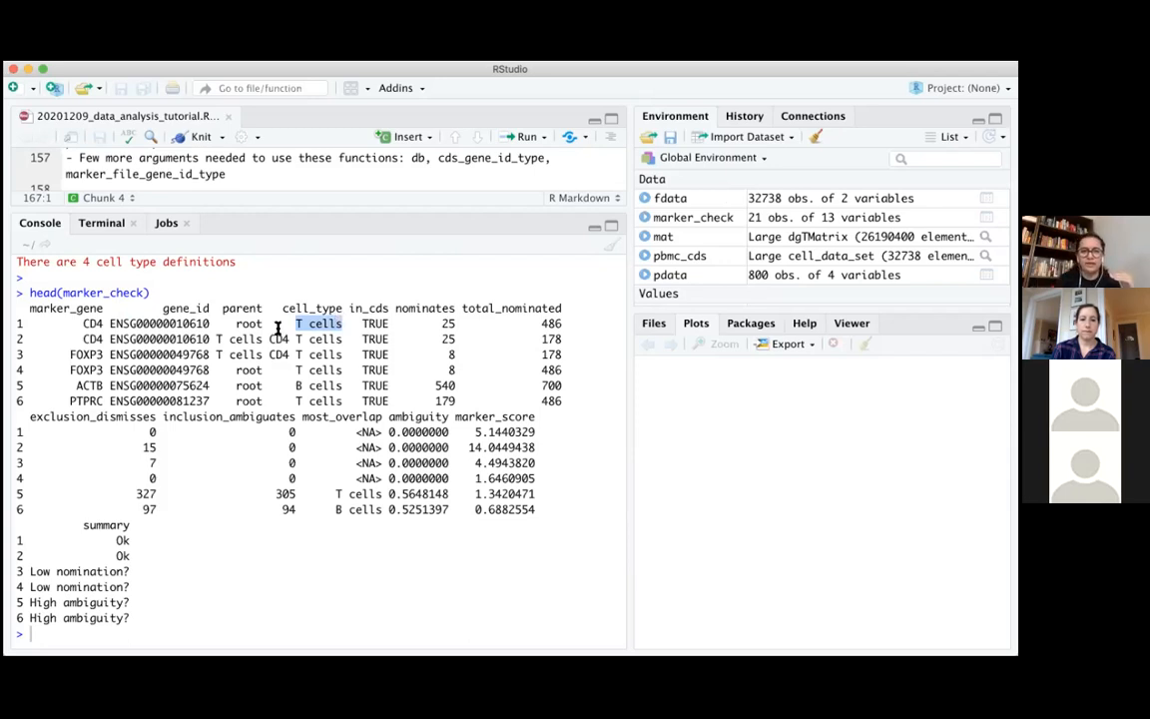
pyautogui.moveTo(237, 323); pyautogui.dragTo(344, 338)
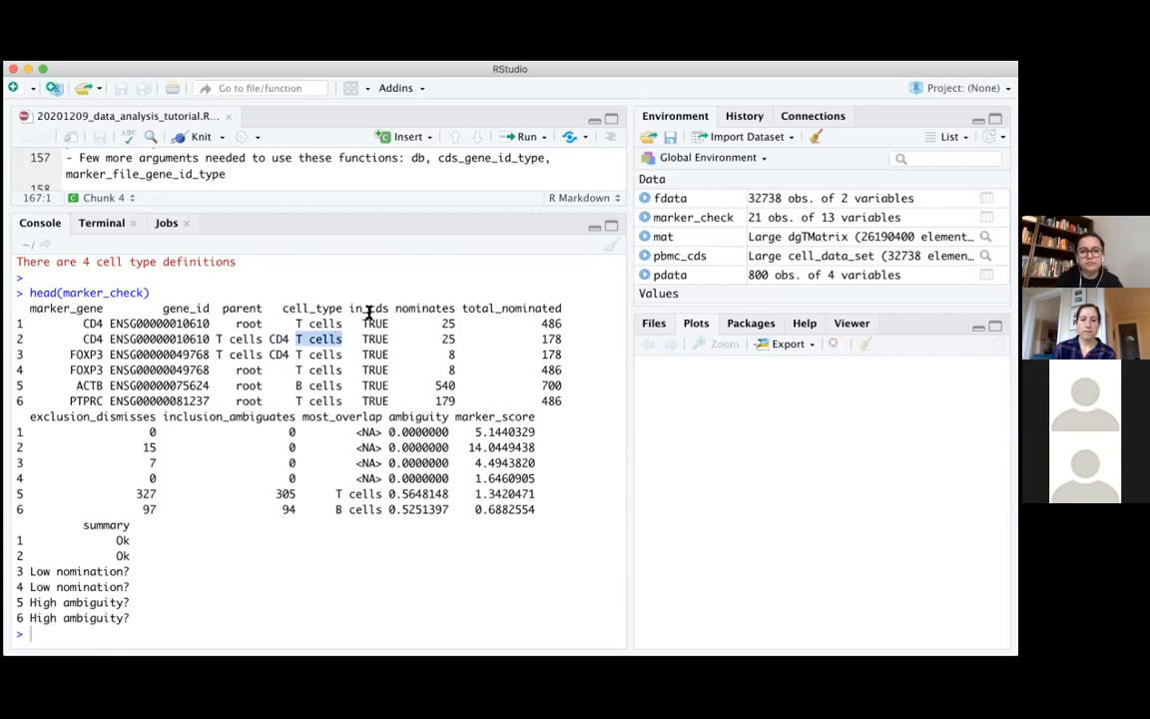
pyautogui.moveTo(396, 307); pyautogui.dragTo(498, 316)
pyautogui.click(497, 317)
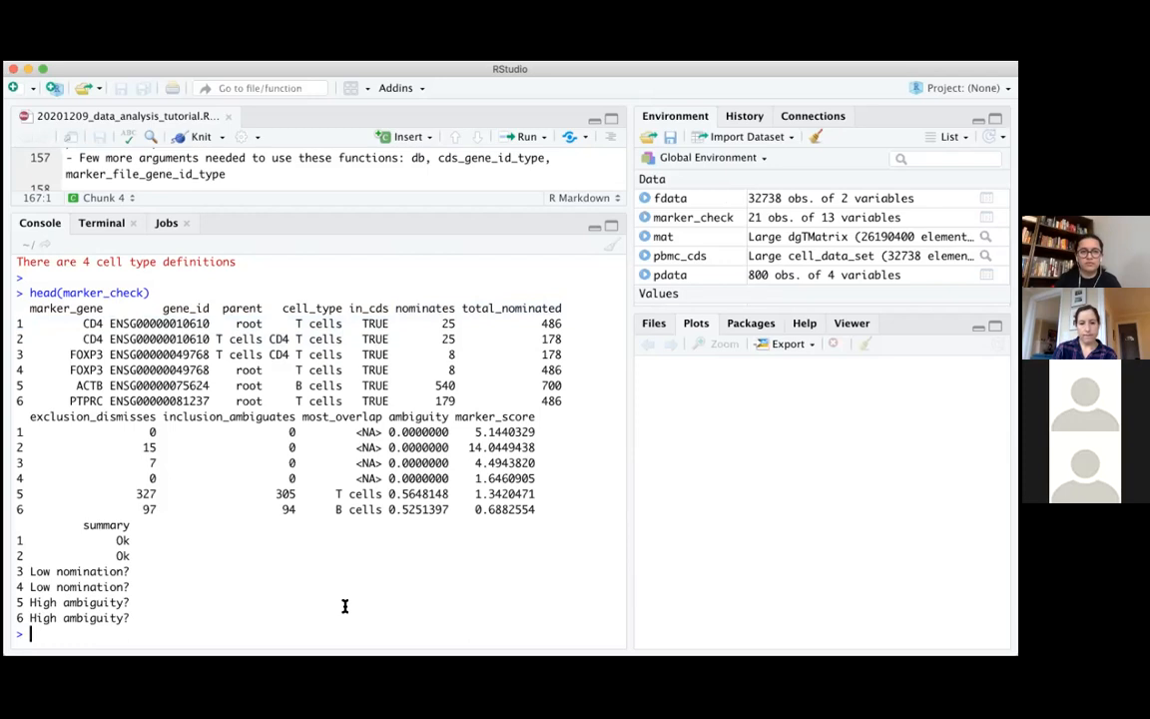
# Open the help documentation for check_markers from the console
pyautogui.write('?marjer')
pyautogui.press('BackSpace')
pyautogui.press('BackSpace')
pyautogui.press('BackSpace')
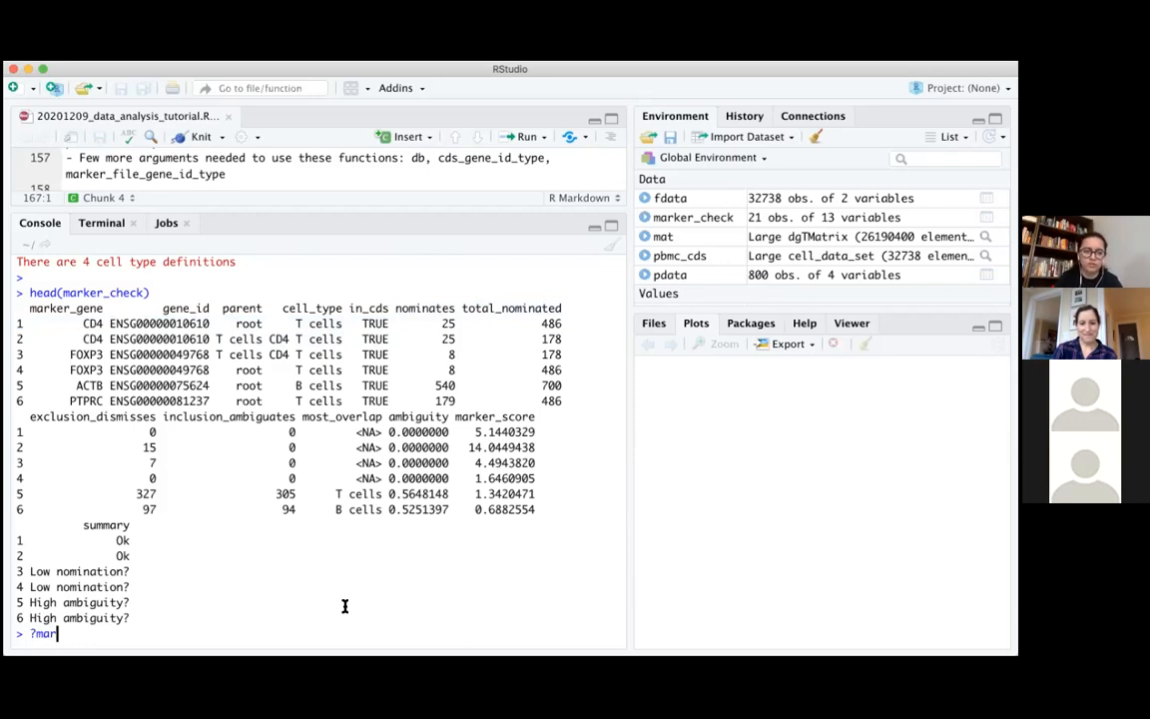
pyautogui.write('ker')
pyautogui.press('BackSpace')
pyautogui.press('BackSpace')
pyautogui.press('BackSpace')
pyautogui.press('BackSpace')
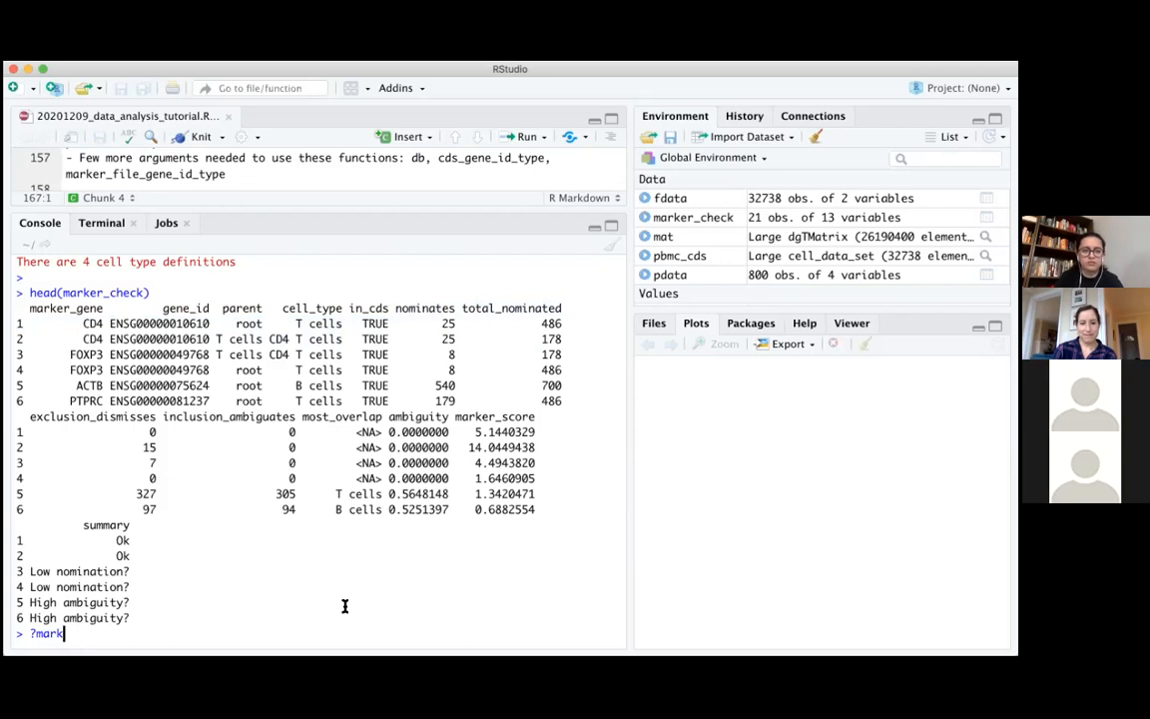
pyautogui.press('BackSpace')
pyautogui.press('BackSpace')
pyautogui.write('check')
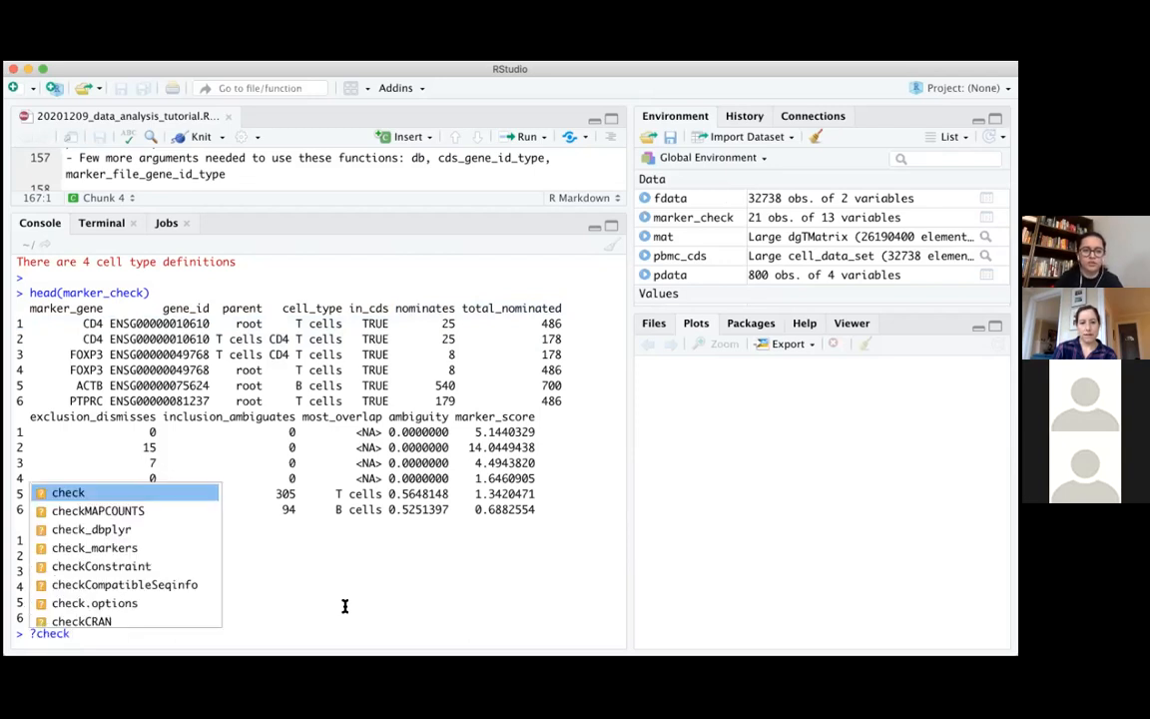
pyautogui.press('Down')
pyautogui.press('Down')
pyautogui.press('Down')
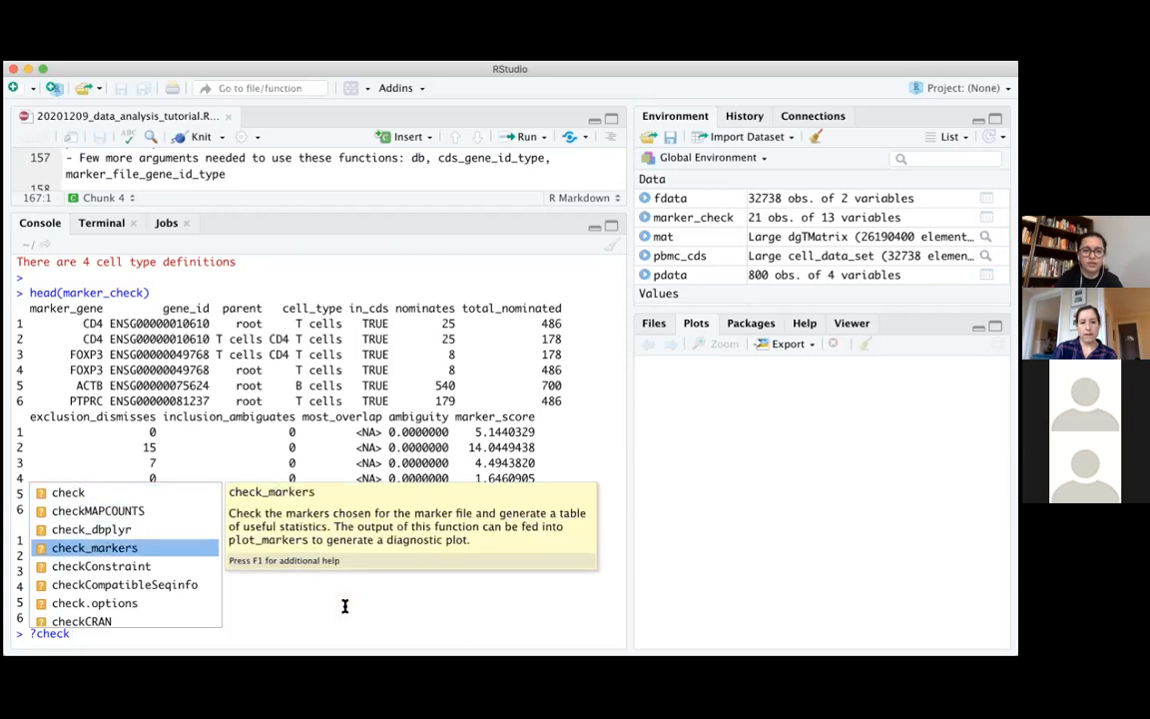
pyautogui.press('Return')
pyautogui.press('Return')
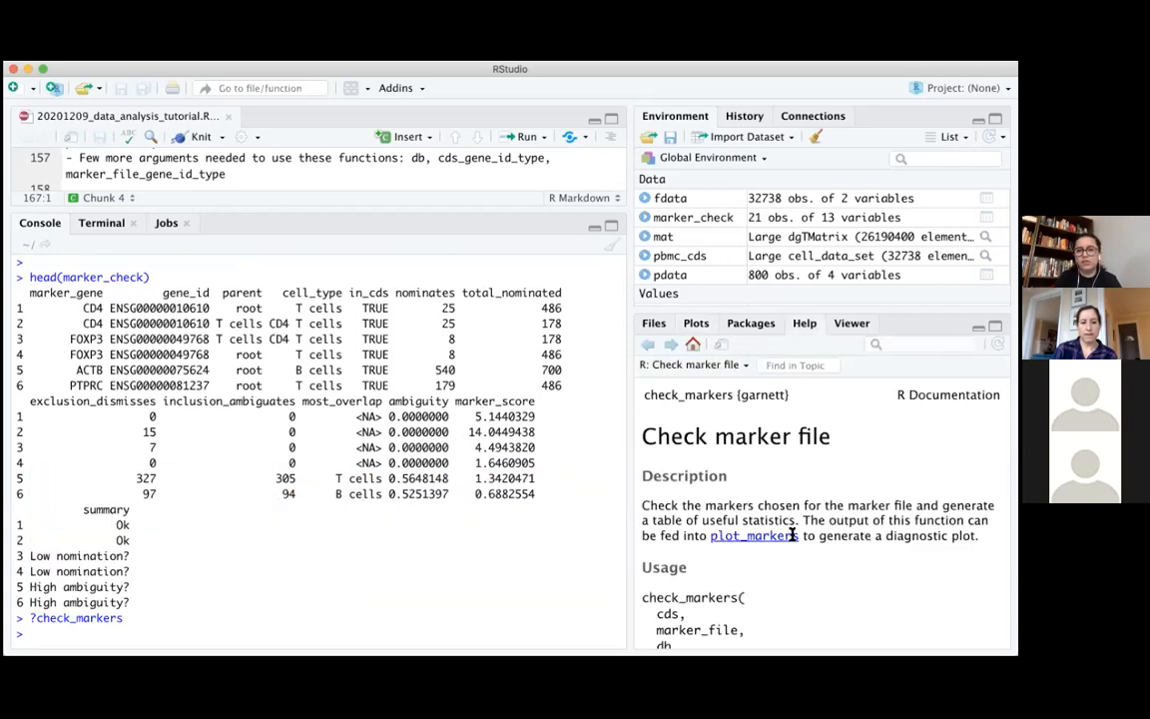
# Read through the check_markers help page, covering the usage, the arguments and the descriptions of the output columns
pyautogui.moveTo(130, 619); pyautogui.dragTo(14, 619)
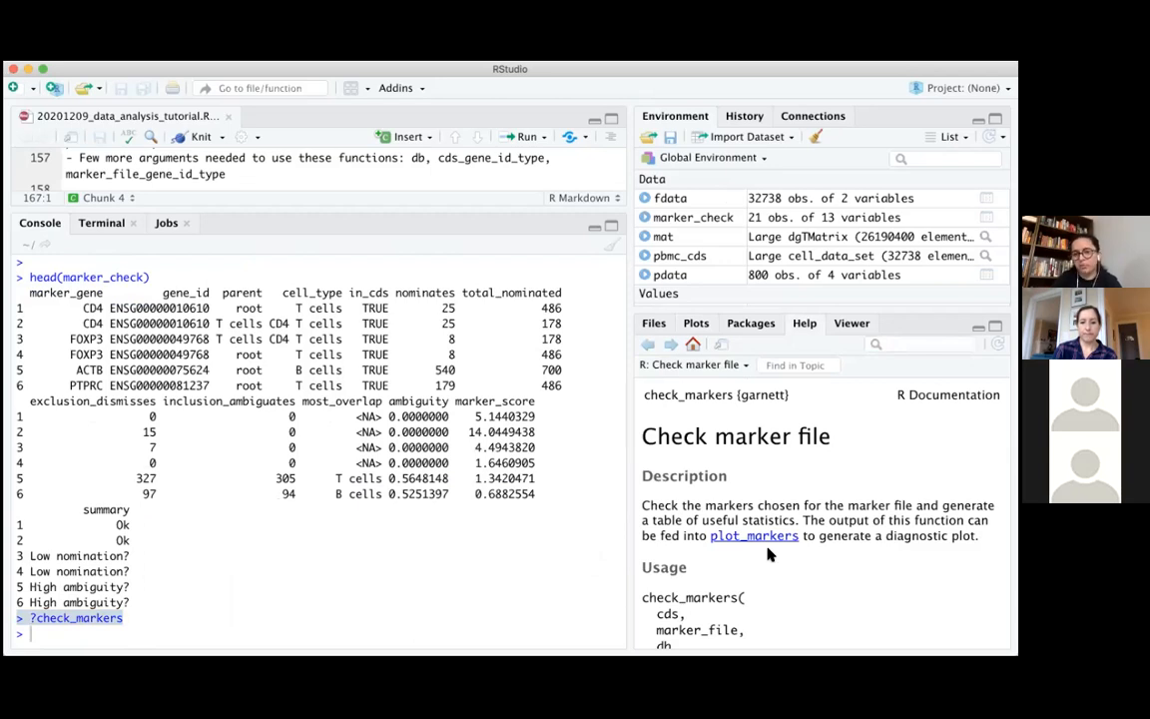
pyautogui.scroll(-2, 768, 555)
pyautogui.scroll(-5, 767, 549)
pyautogui.scroll(2, 711, 489)
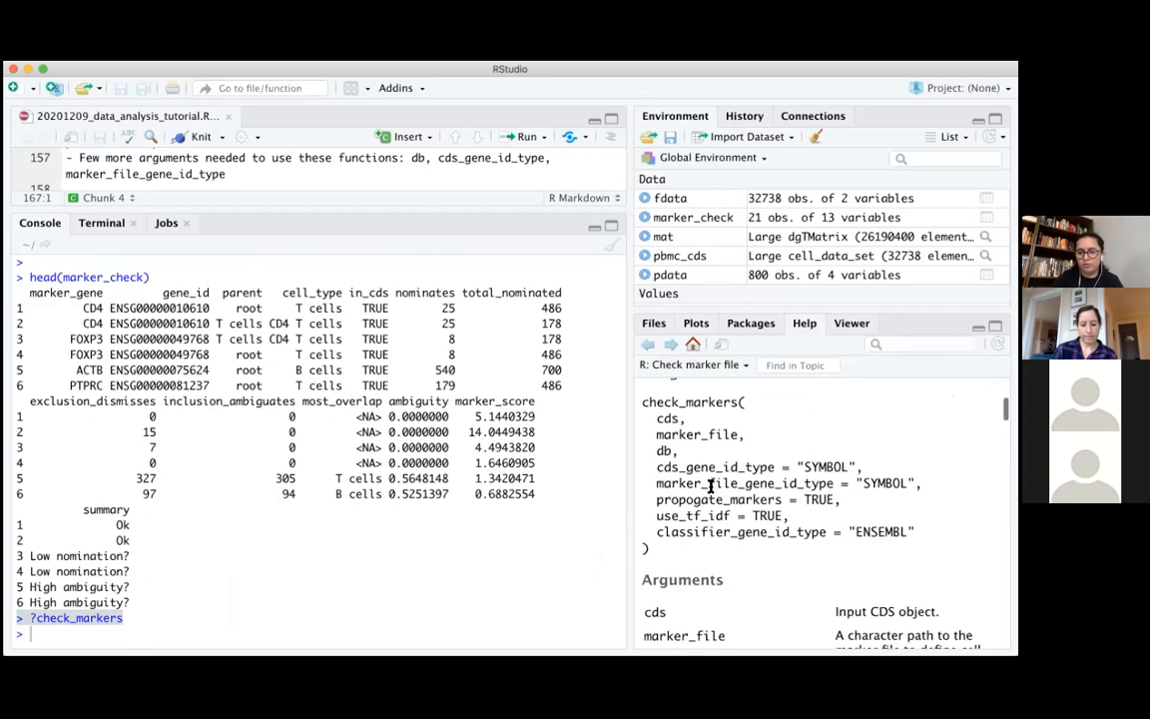
pyautogui.moveTo(646, 418); pyautogui.dragTo(912, 530)
pyautogui.scroll(-20, 908, 524)
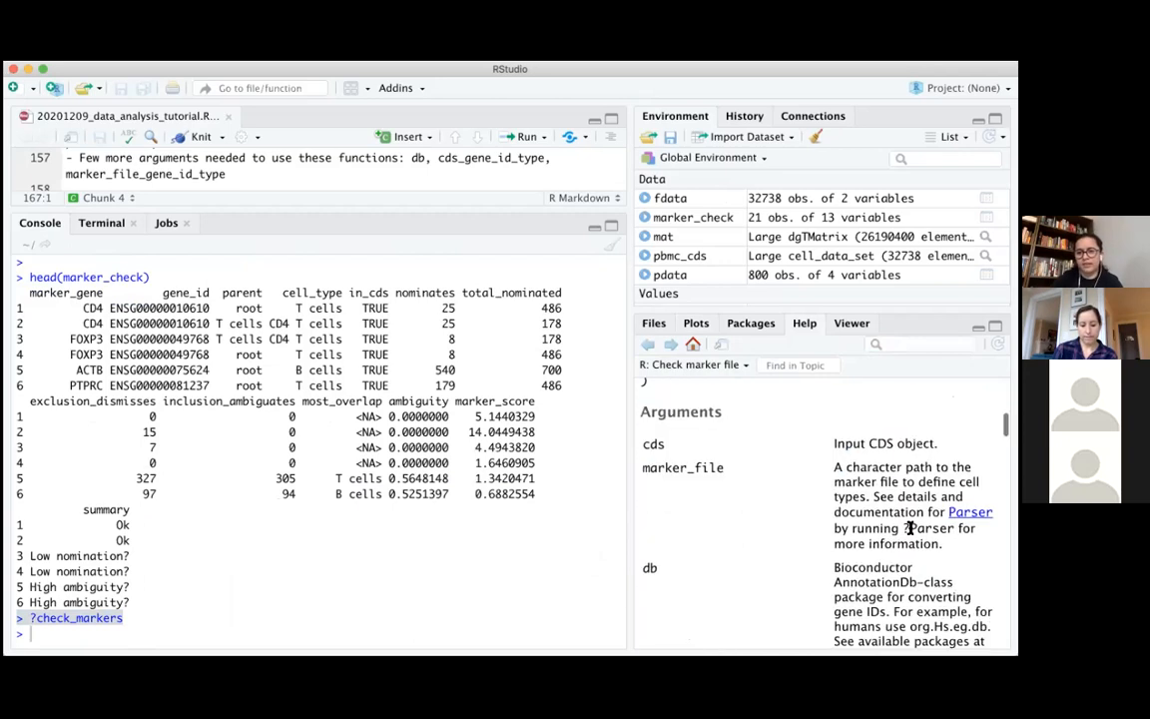
pyautogui.scroll(-6, 911, 535)
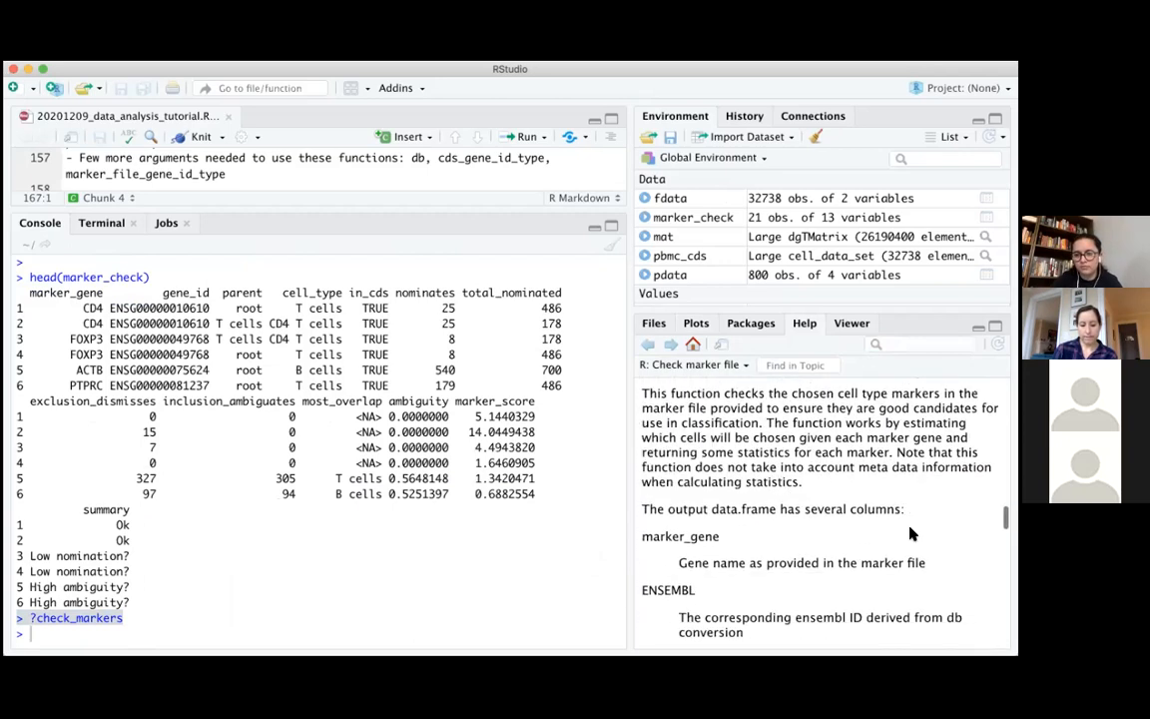
pyautogui.scroll(6, 911, 535)
pyautogui.scroll(-8, 911, 534)
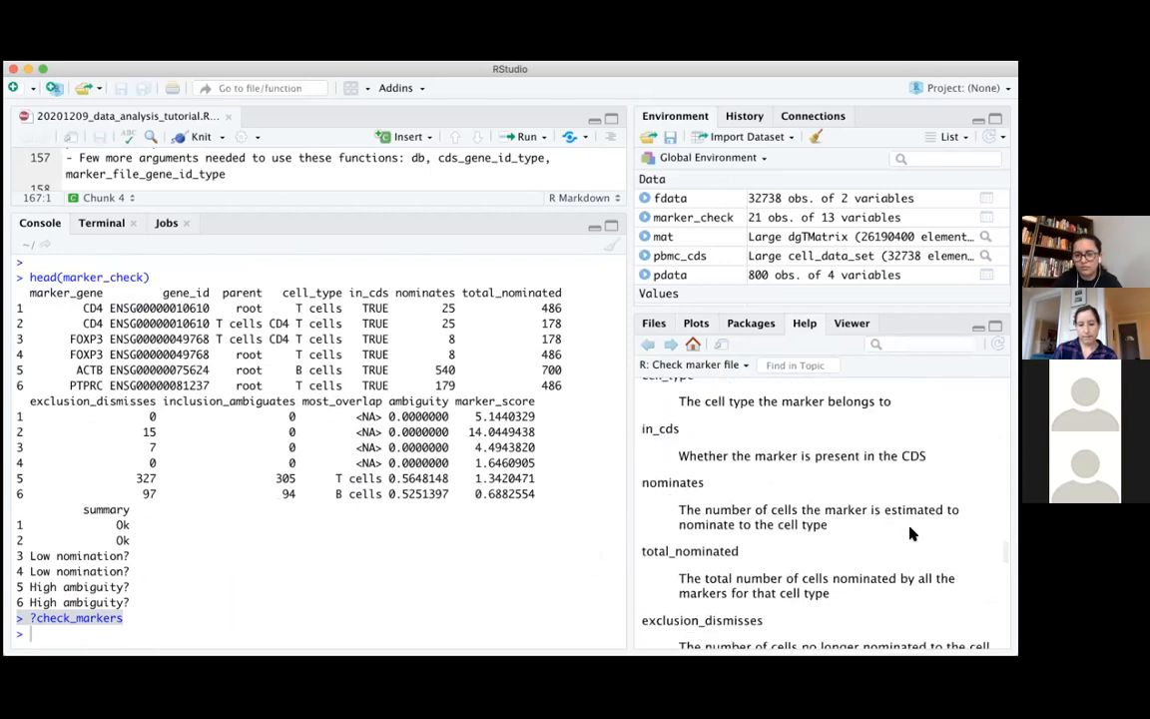
pyautogui.scroll(5, 910, 534)
pyautogui.scroll(3, 911, 535)
pyautogui.scroll(-1, 911, 534)
pyautogui.scroll(1, 911, 534)
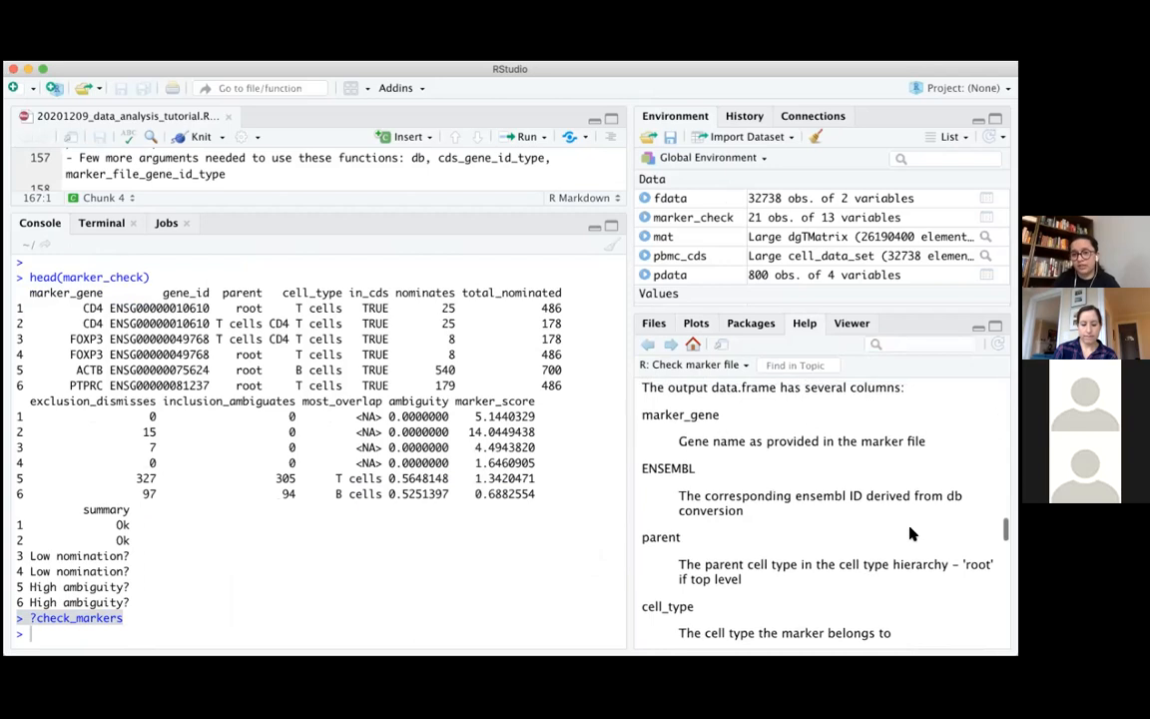
# Review the output column definitions in the check_markers help, highlighting parent, cell_type, in_cds and inclusion_ambiguates
pyautogui.moveTo(695, 416); pyautogui.dragTo(747, 423)
pyautogui.click(701, 475)
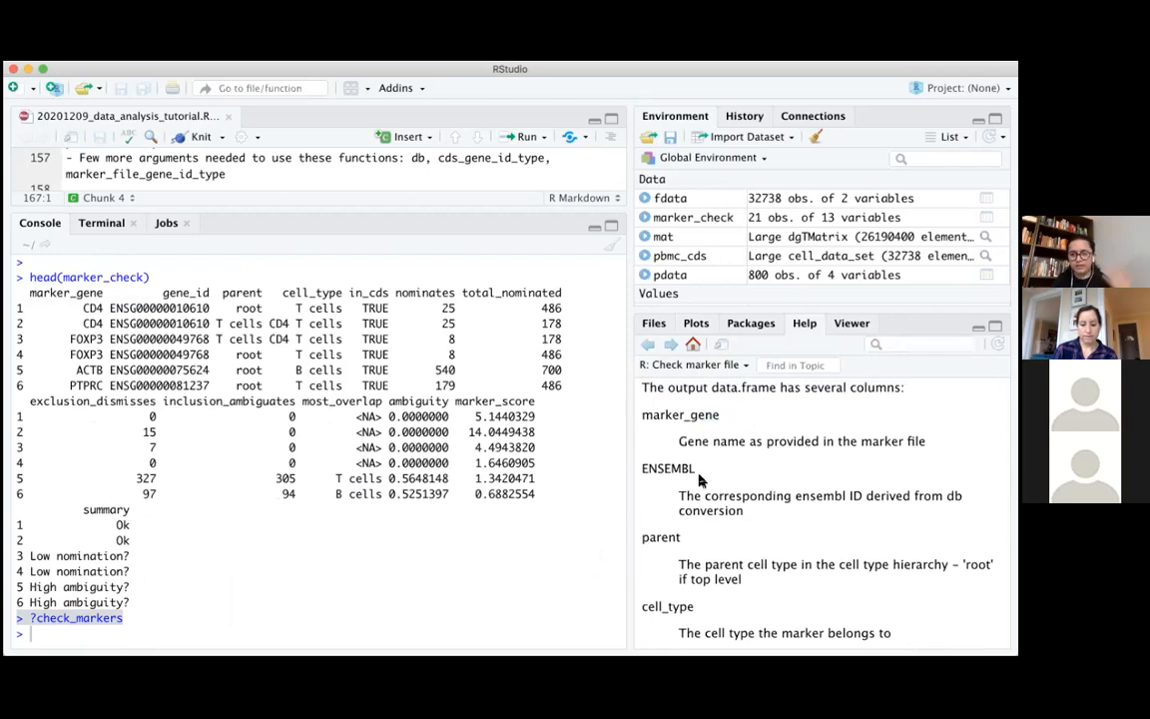
pyautogui.scroll(-3, 699, 529)
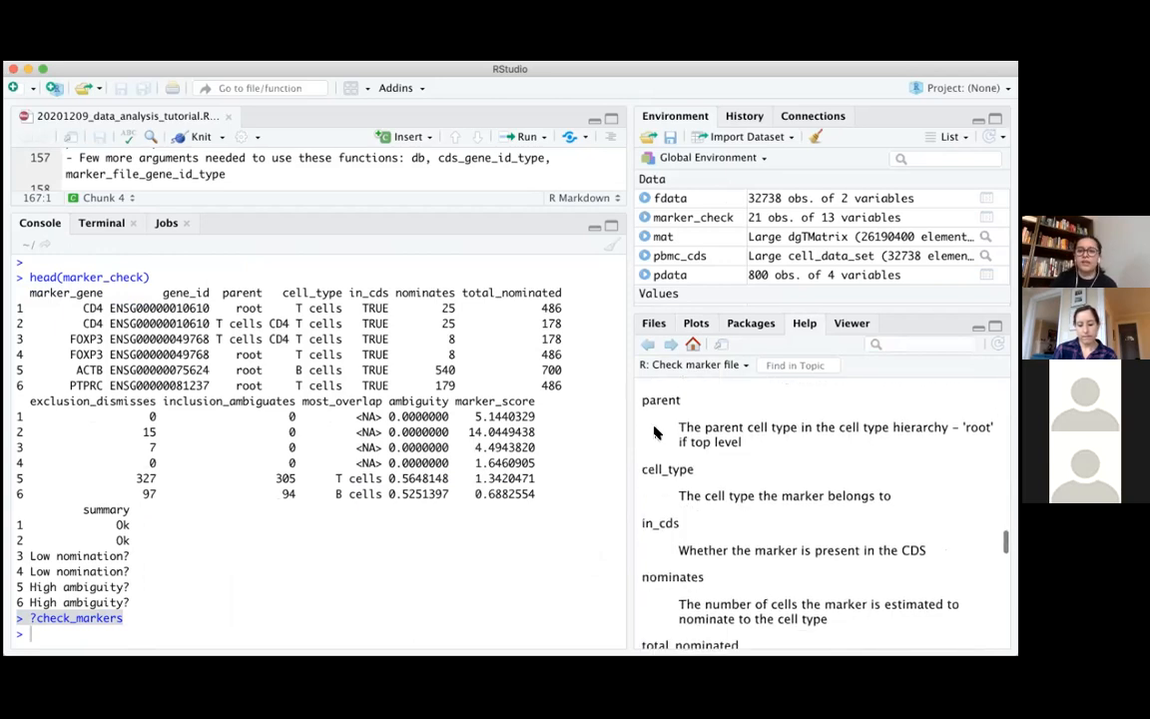
pyautogui.moveTo(642, 400); pyautogui.dragTo(693, 400)
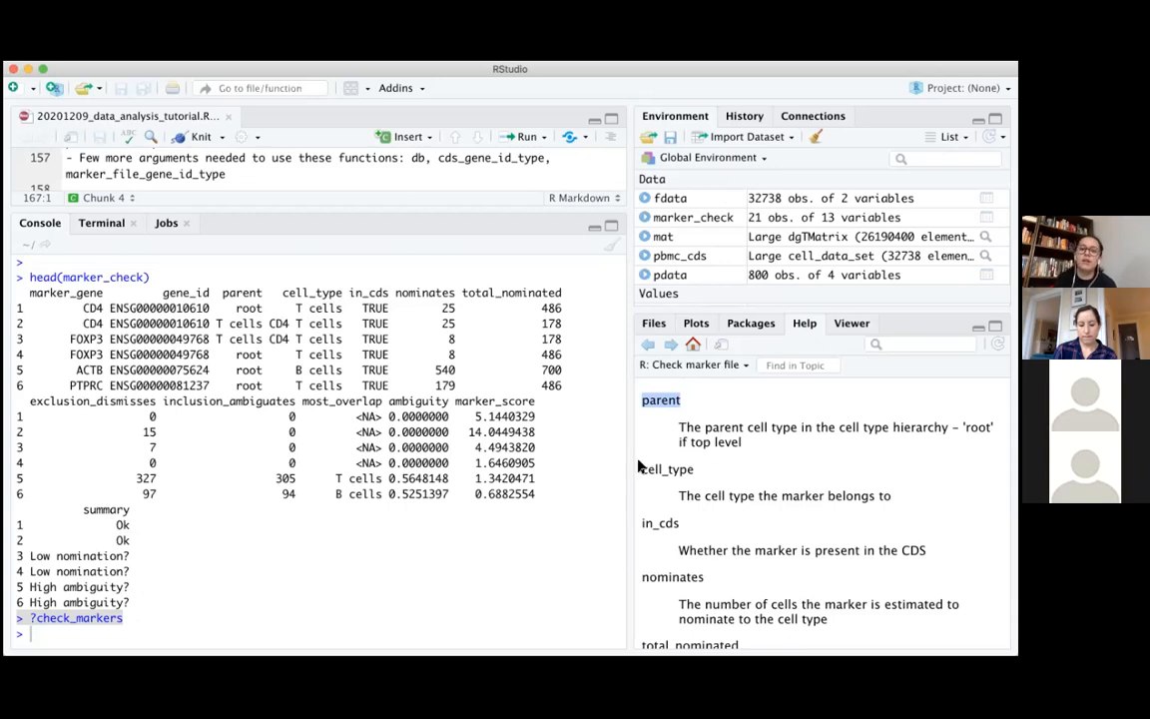
pyautogui.moveTo(643, 468); pyautogui.dragTo(706, 471)
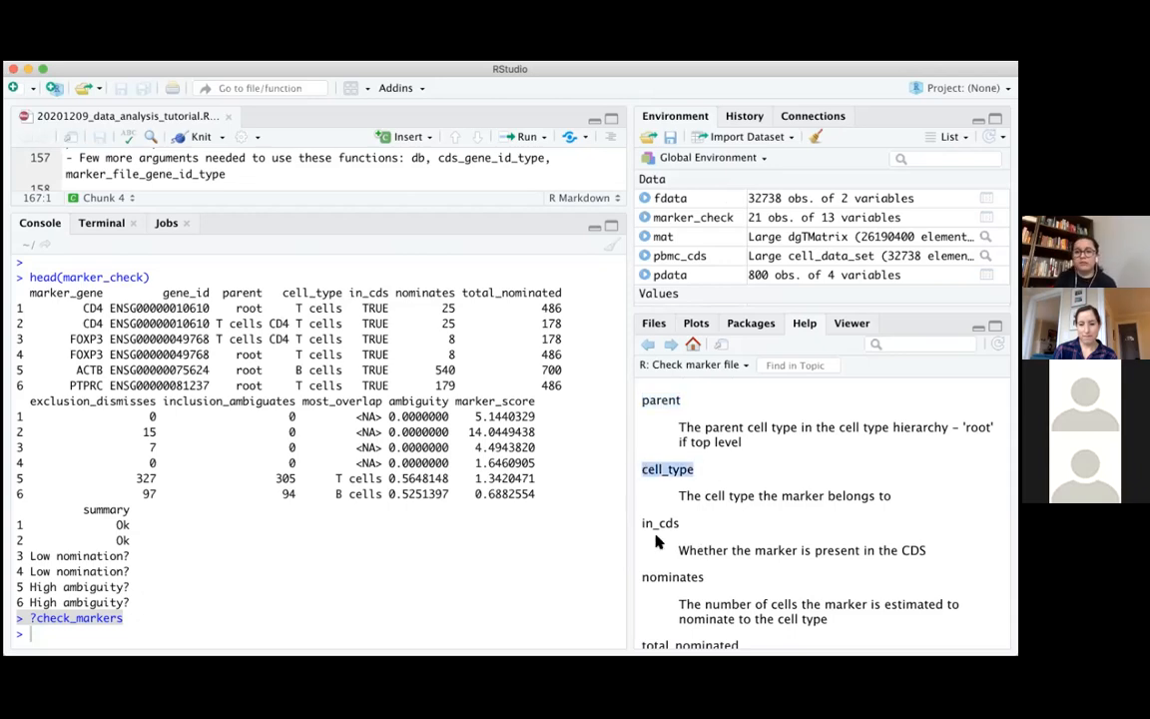
pyautogui.moveTo(643, 523); pyautogui.dragTo(685, 527)
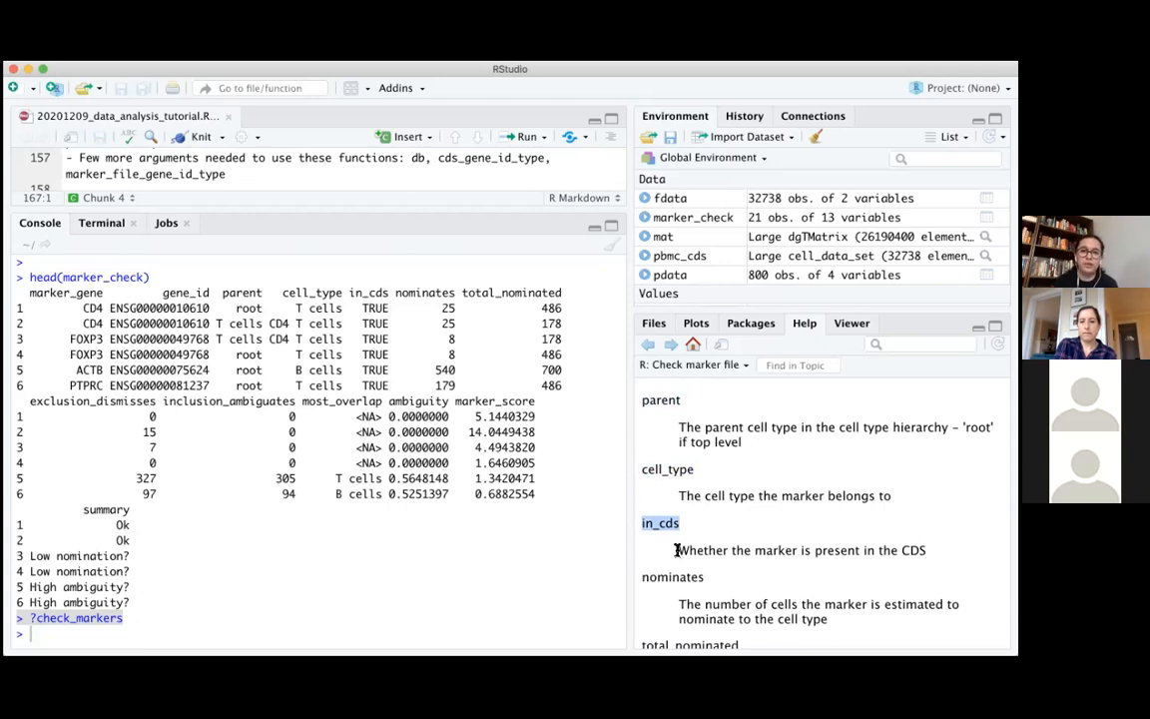
pyautogui.scroll(-5, 676, 551)
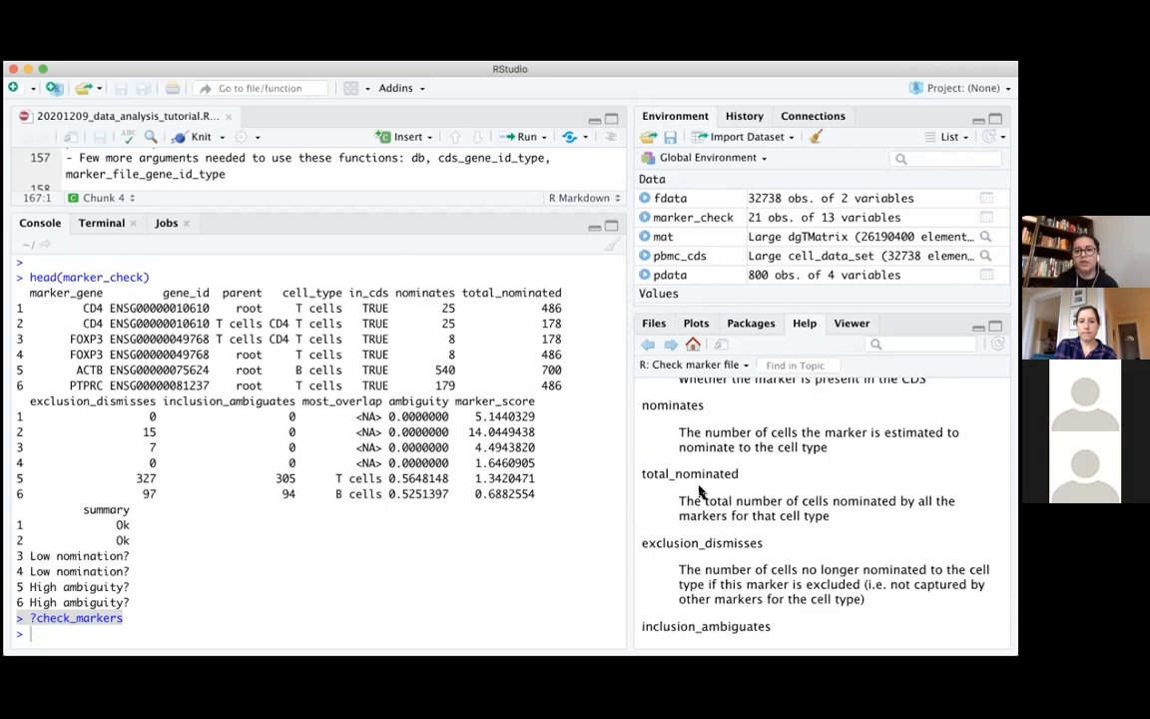
pyautogui.scroll(-5, 699, 489)
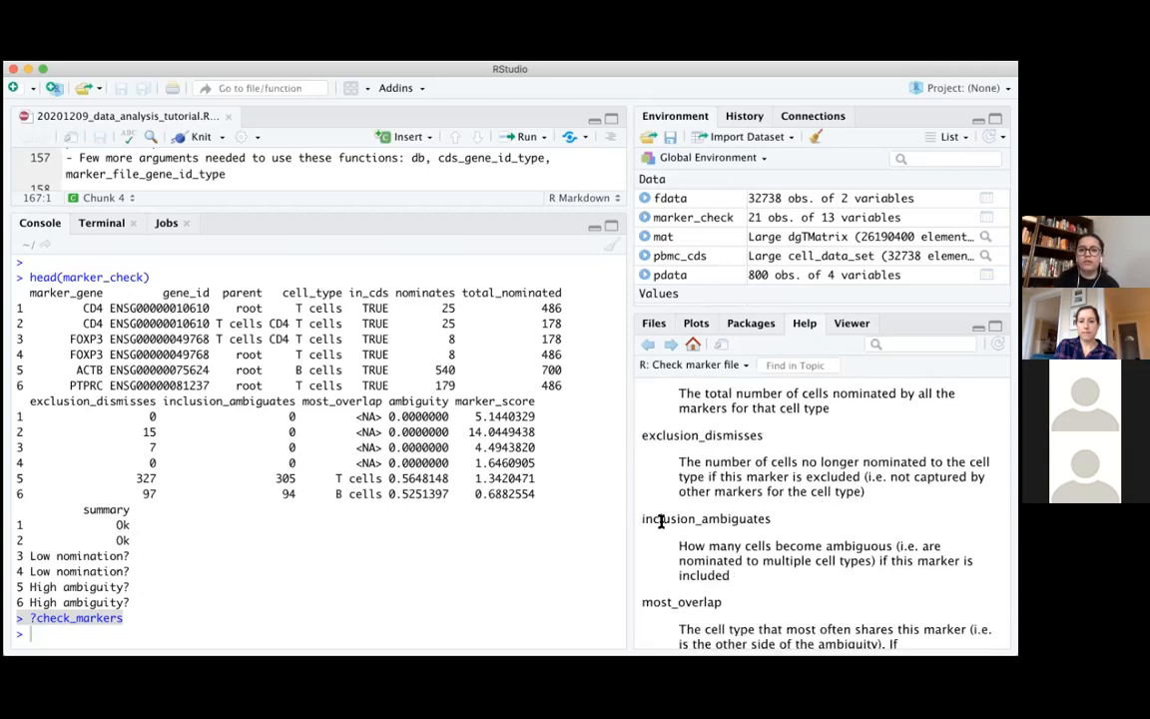
pyautogui.moveTo(641, 520); pyautogui.dragTo(777, 523)
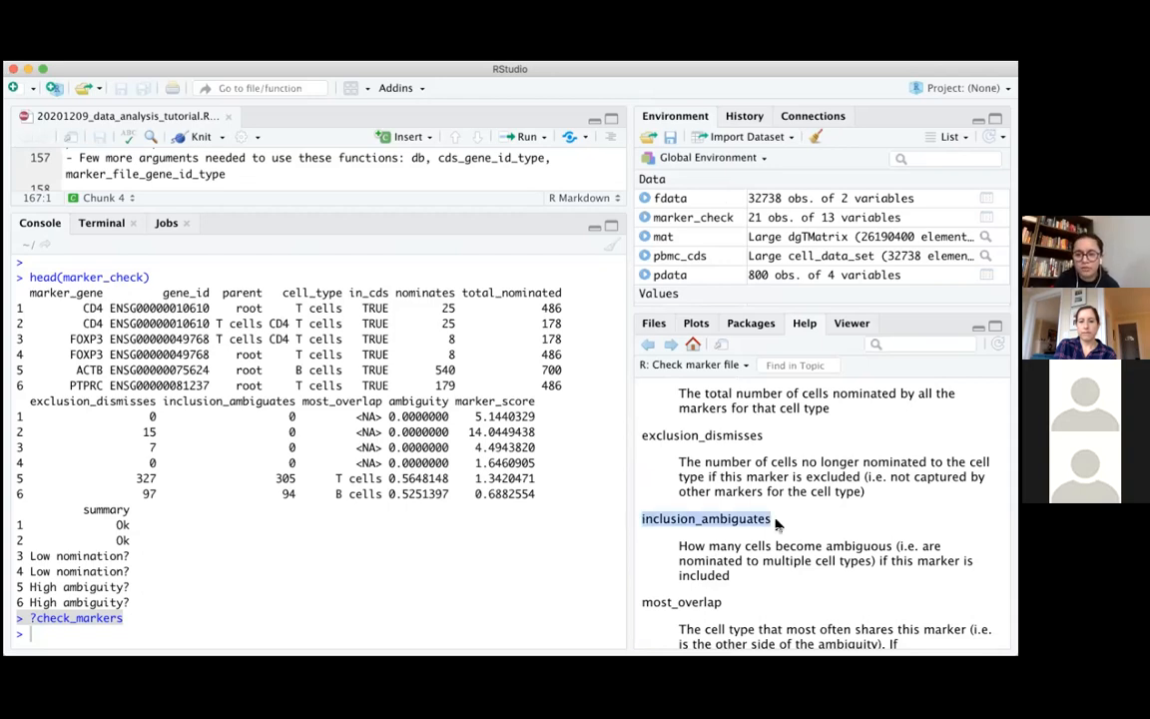
pyautogui.click(777, 523)
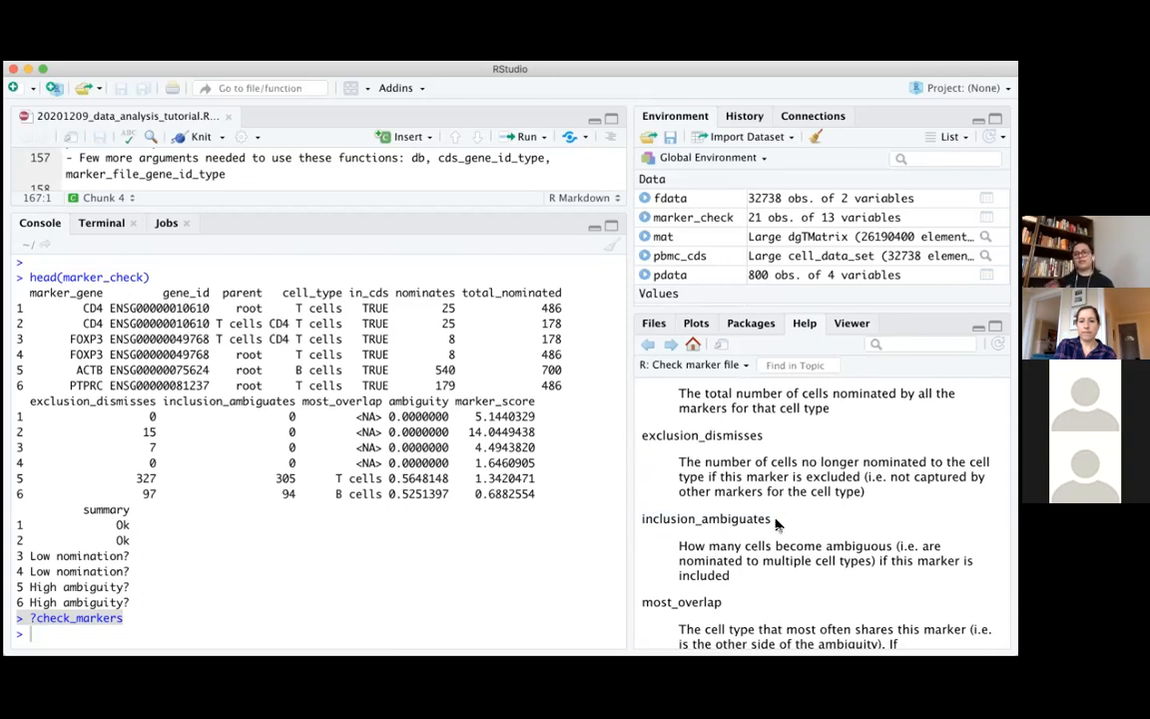
# Enlarge the script editor above the console to show the plot_markers call and the ambiguity scores note
pyautogui.click(213, 536)
pyautogui.moveTo(363, 210); pyautogui.dragTo(375, 382)
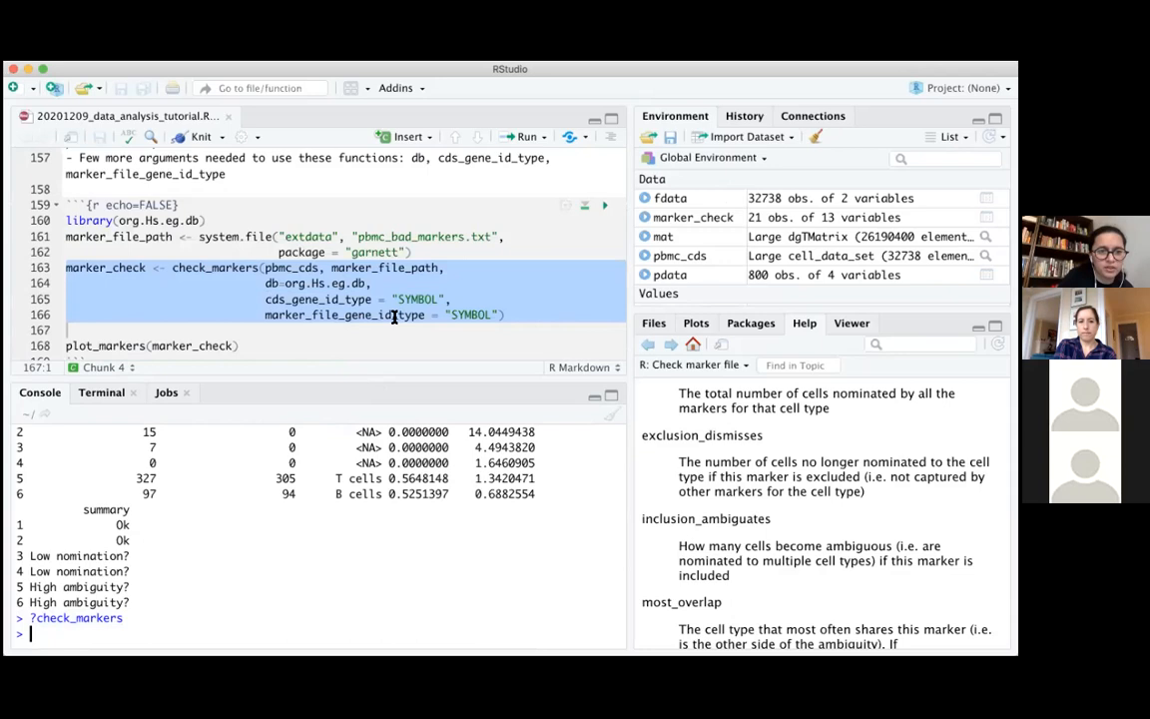
pyautogui.scroll(-3, 166, 260)
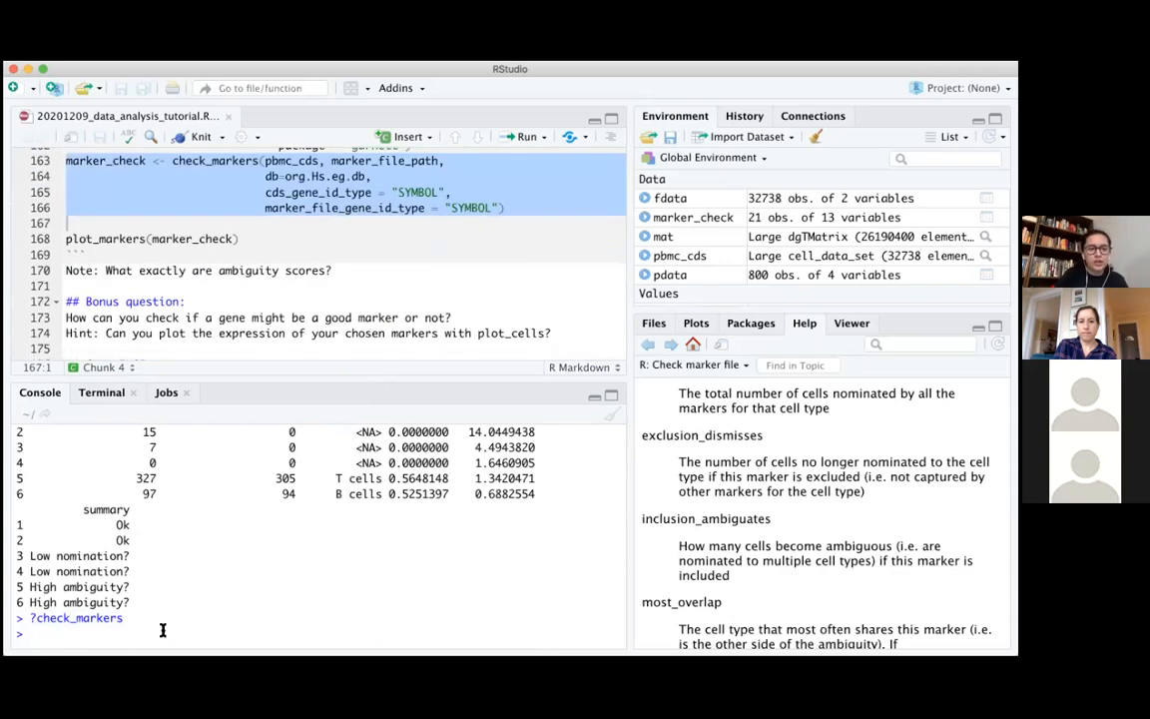
# Run plot_markers(marker_check) in the console and widen the pane that displays the plot
pyautogui.write('plot')
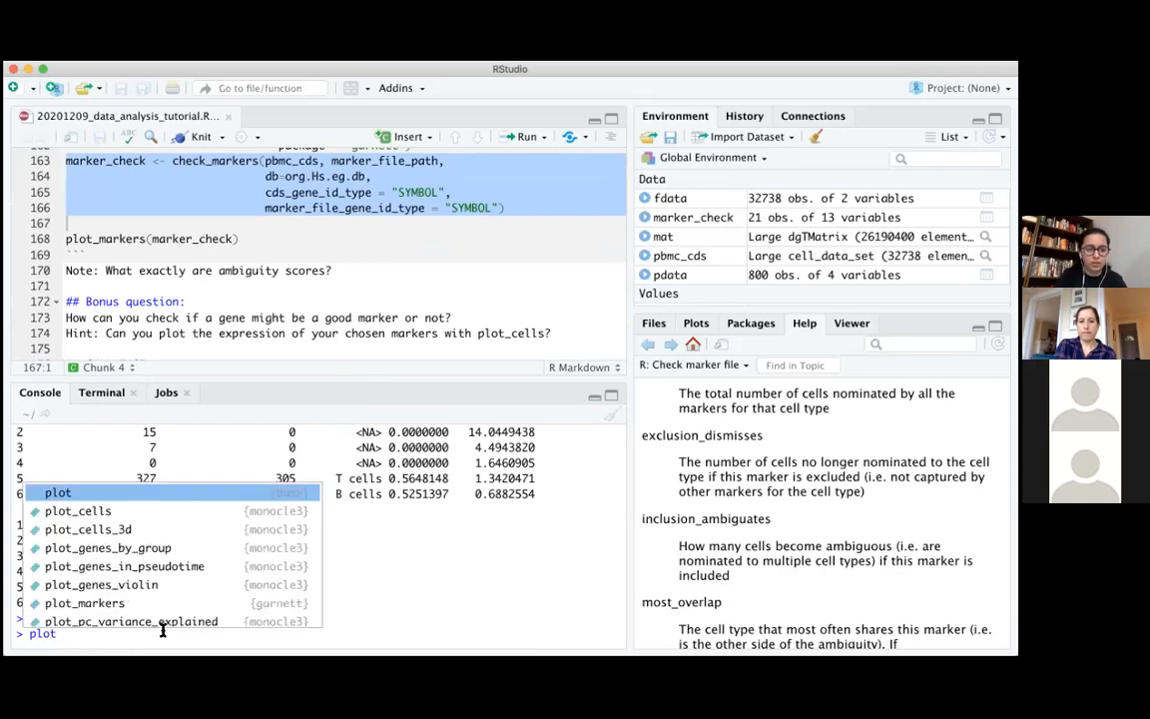
pyautogui.press('Down')
pyautogui.press('Down')
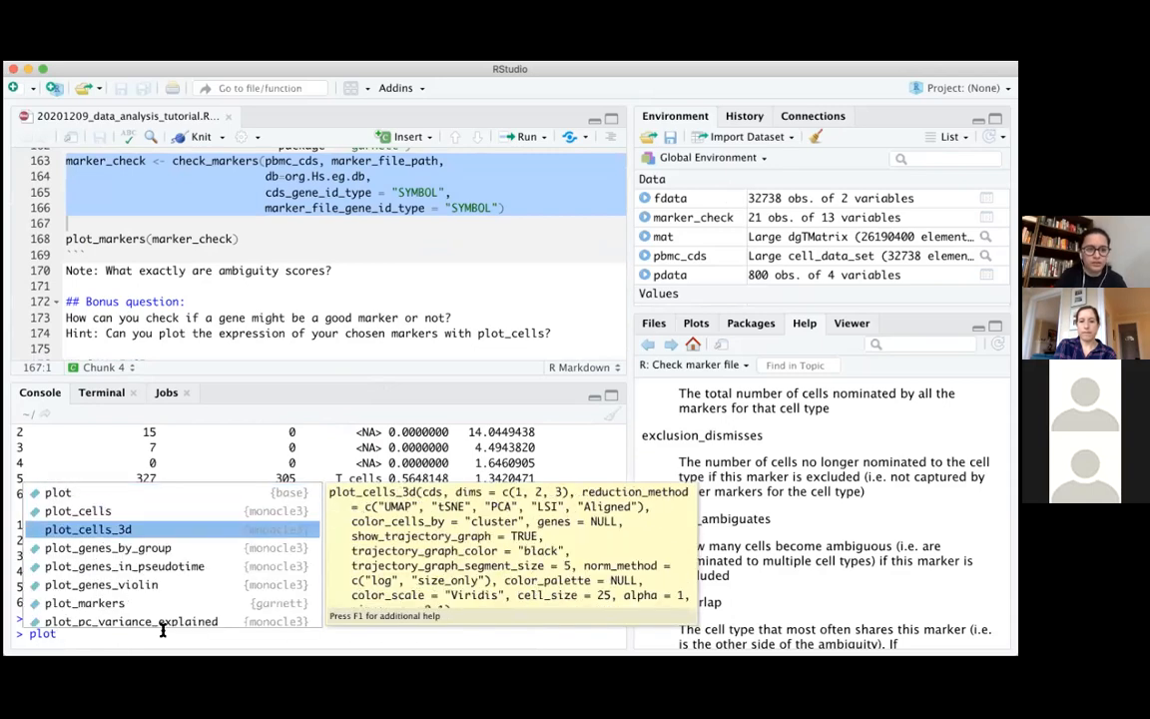
pyautogui.press('Down')
pyautogui.press('Down')
pyautogui.press('Down')
pyautogui.press('Down')
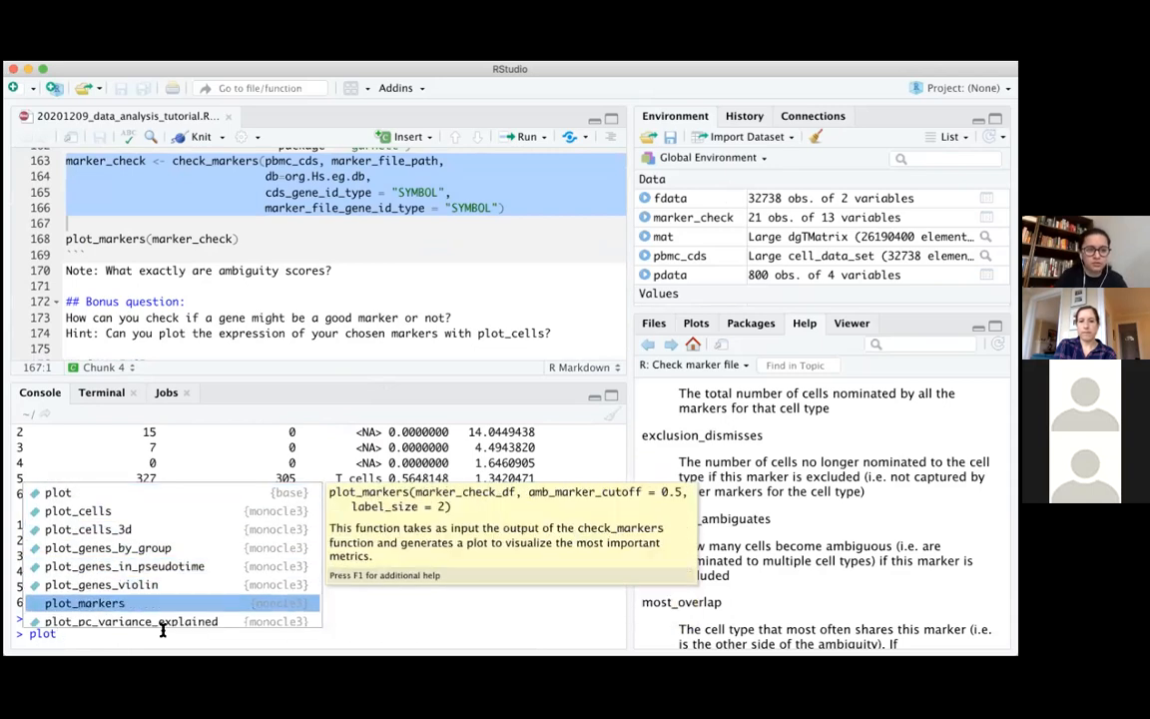
pyautogui.press('Return')
pyautogui.write('mar')
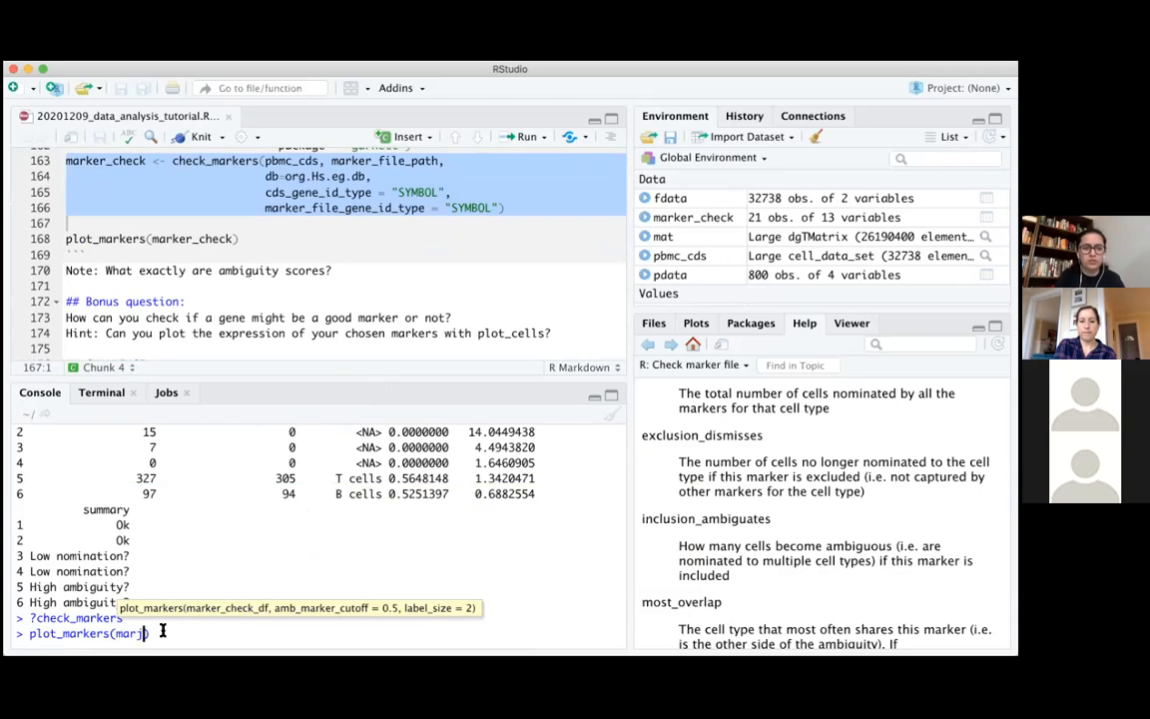
pyautogui.write('ke')
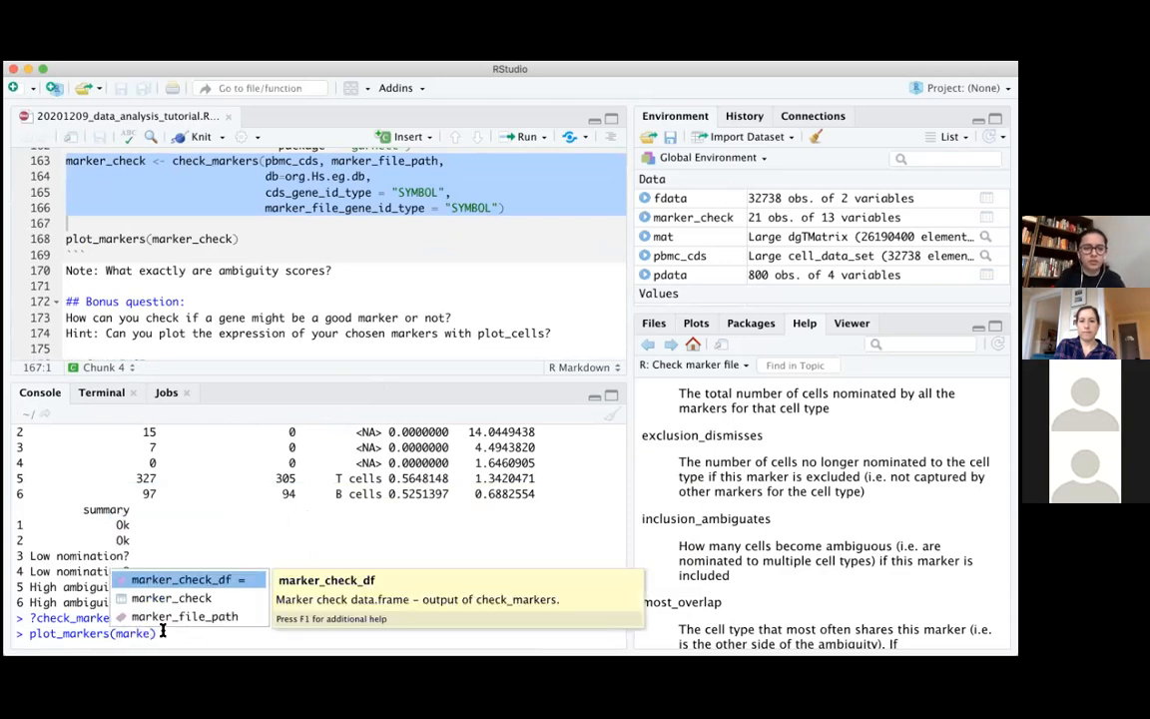
pyautogui.press('Down')
pyautogui.press('Return')
pyautogui.press('Return')
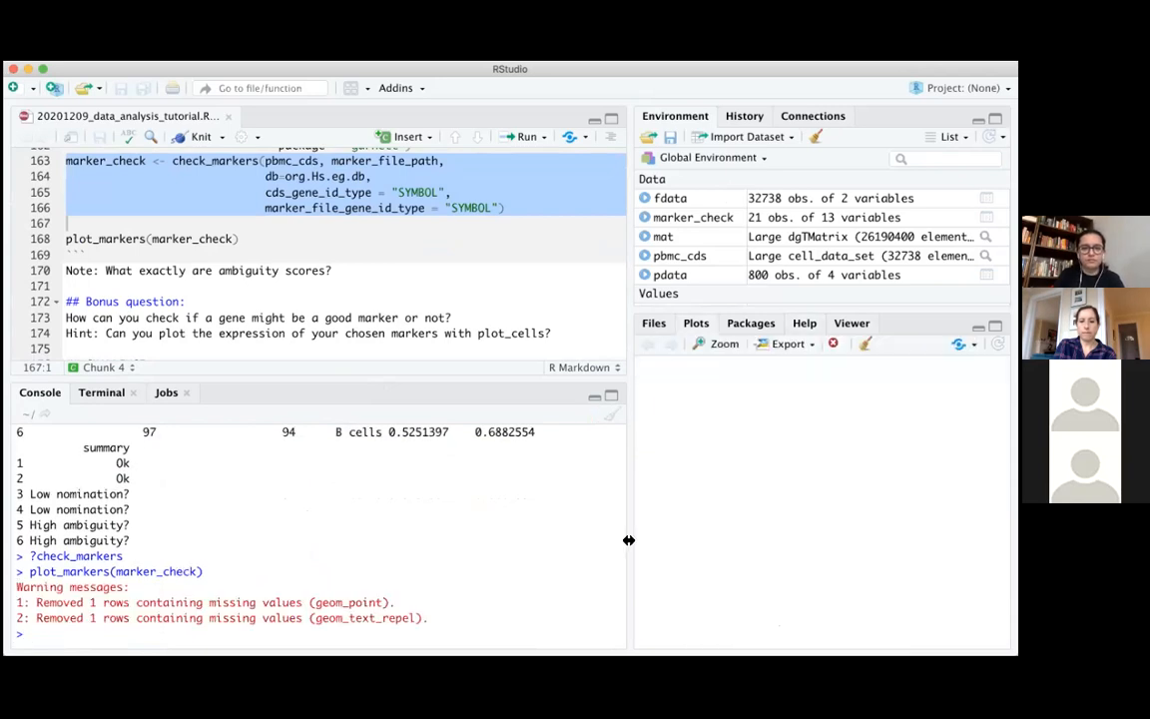
pyautogui.moveTo(628, 540); pyautogui.dragTo(550, 539)
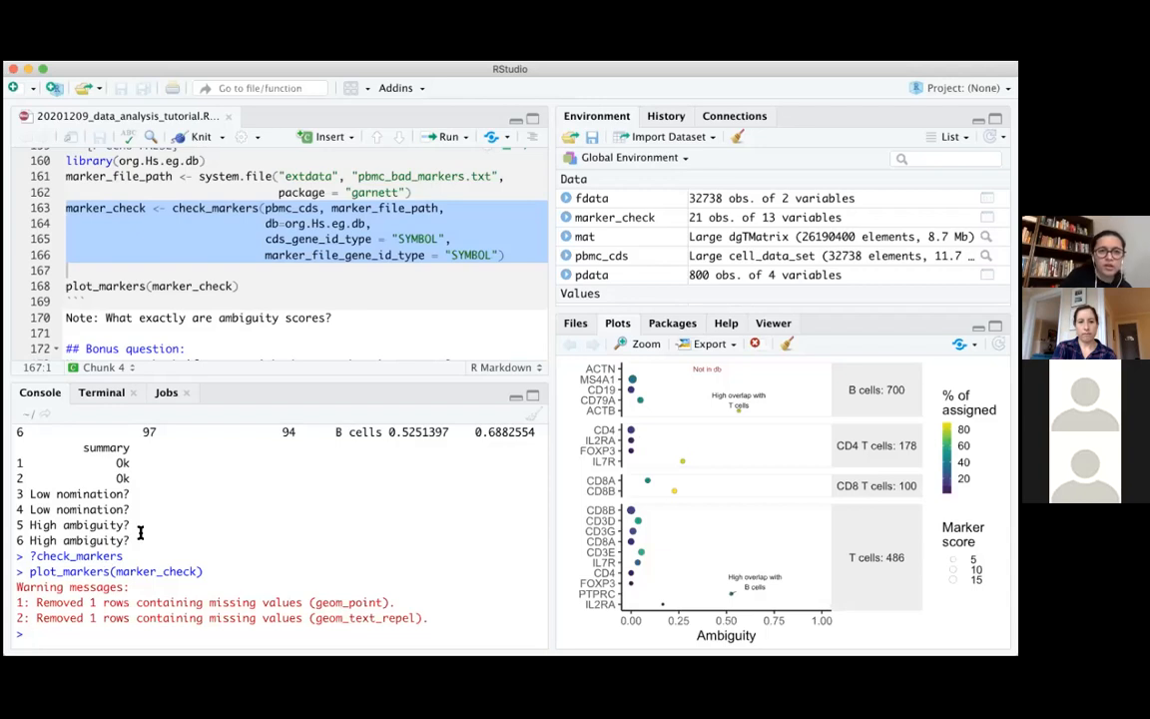
# Highlight "ambiguity scores?" in the script note and reopen the check_markers help by rerunning ?check_markers in the console
pyautogui.moveTo(331, 317); pyautogui.dragTo(217, 318)
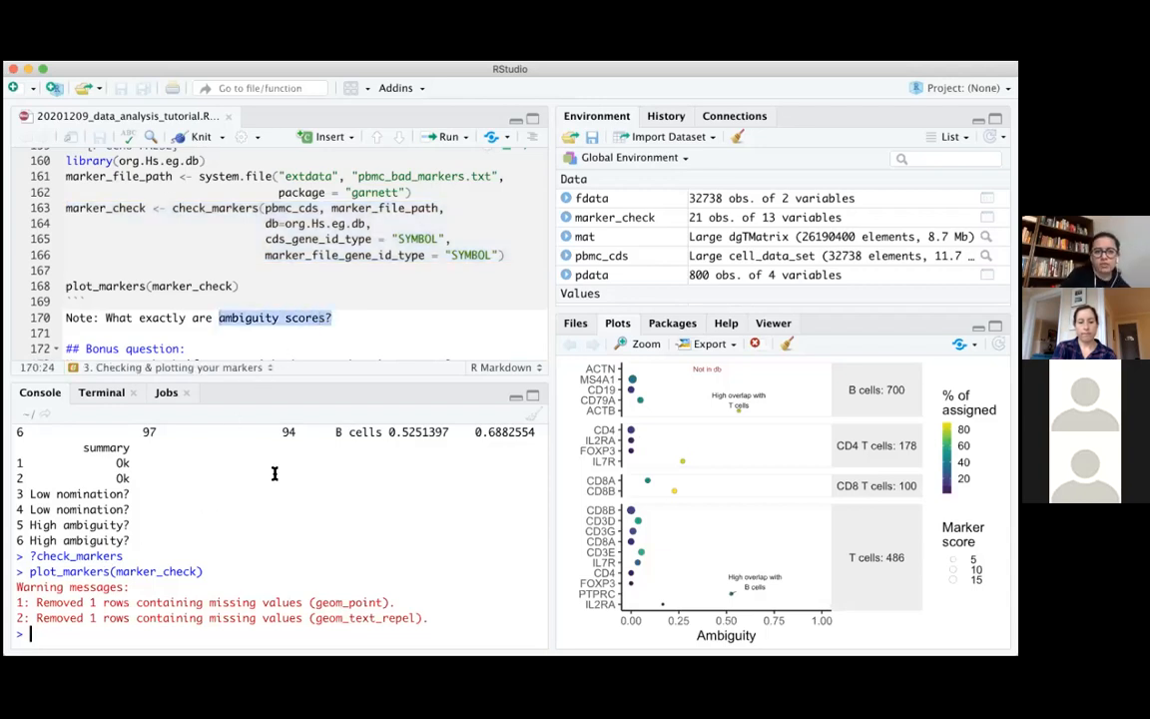
pyautogui.press('Up')
pyautogui.press('Up')
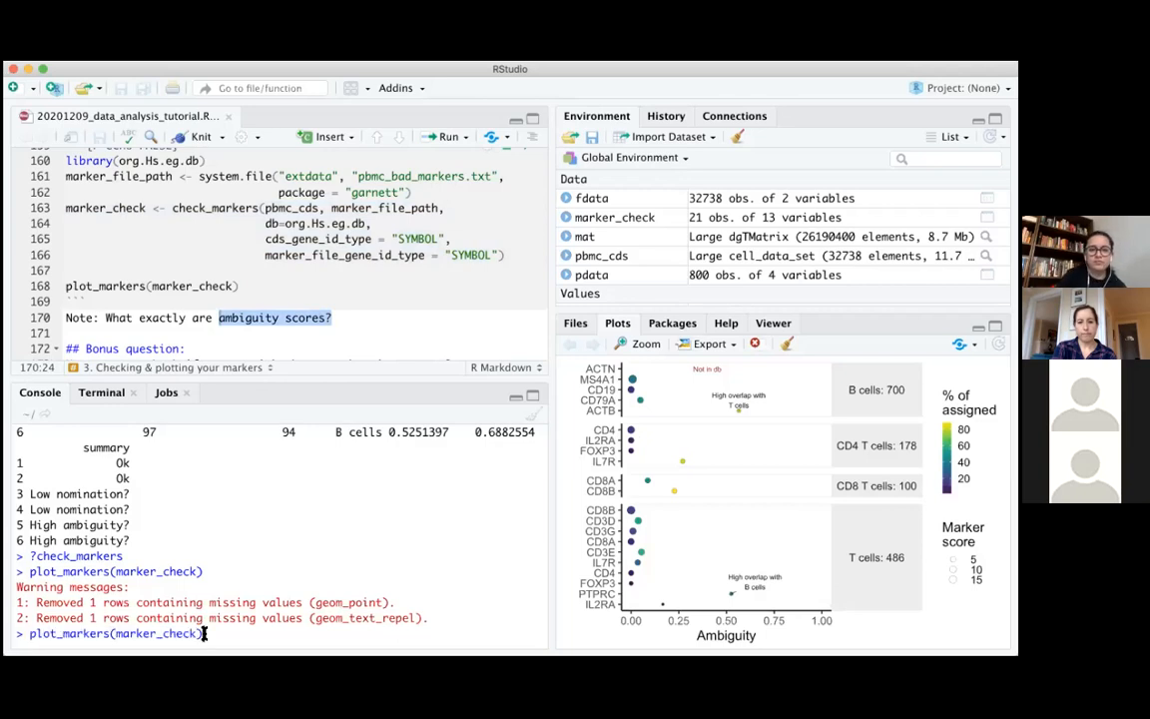
pyautogui.press('Return')
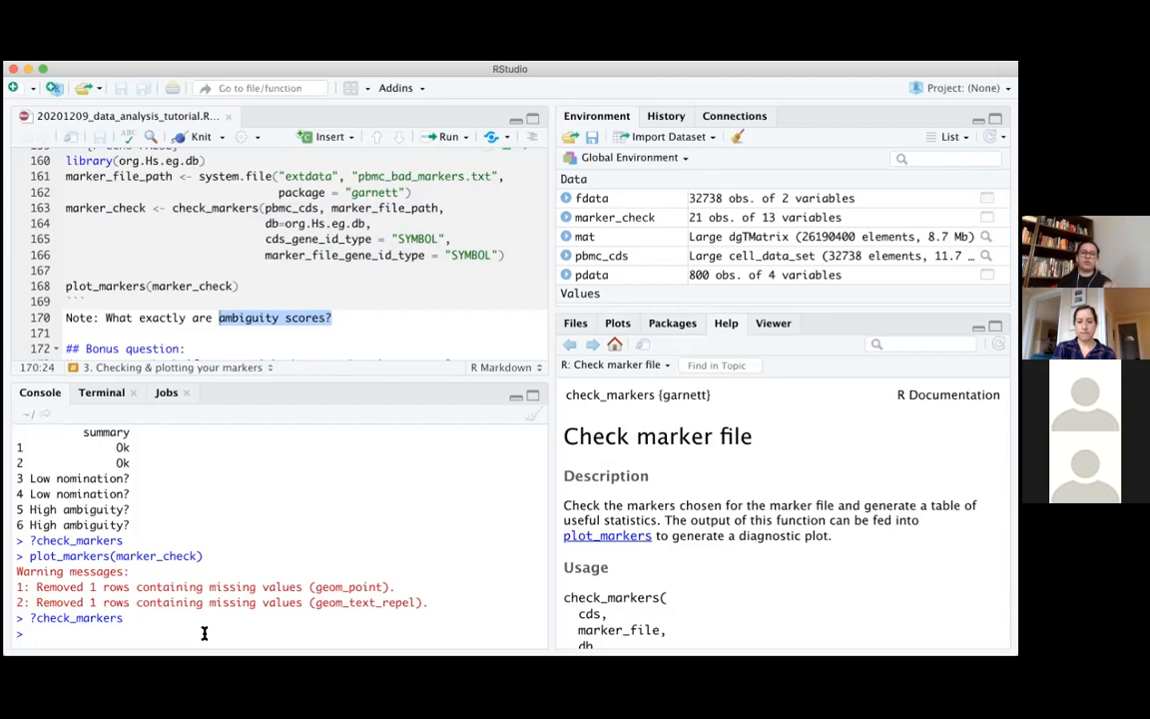
# Examine the printed marker_check table in the console, highlighting the ambiguity and marker_score columns, and clear the highlight on the script note
pyautogui.scroll(10, 204, 633)
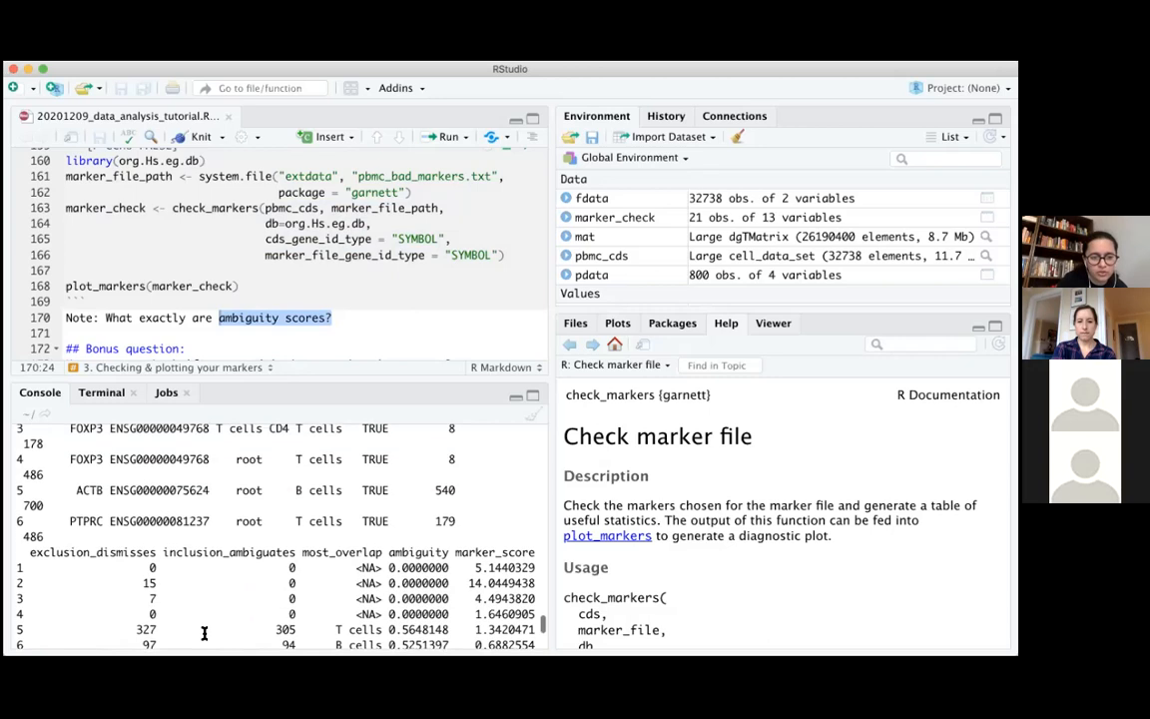
pyautogui.scroll(3, 204, 634)
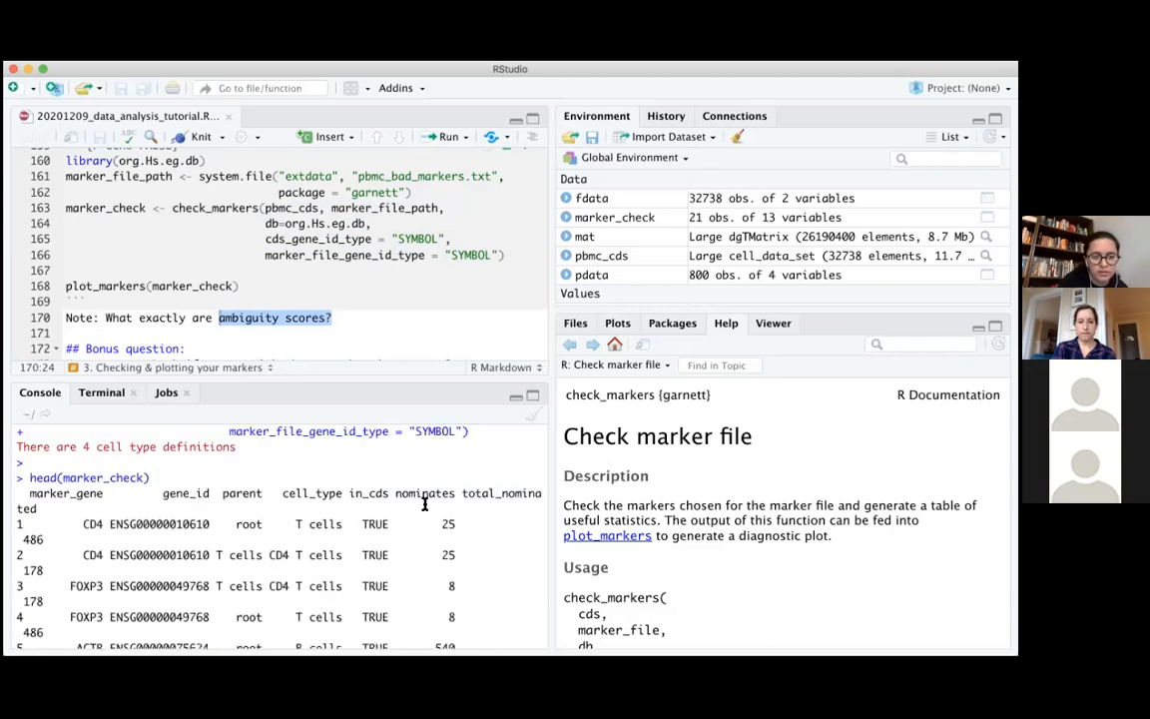
pyautogui.scroll(-6, 306, 489)
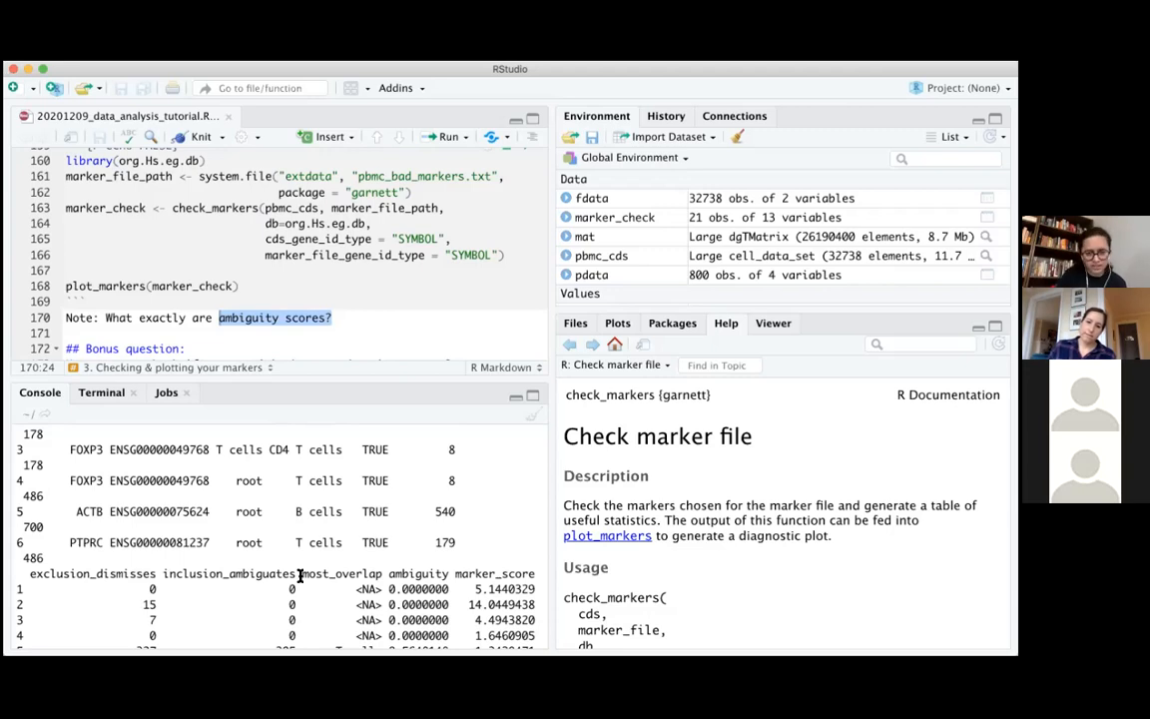
pyautogui.scroll(-2, 372, 545)
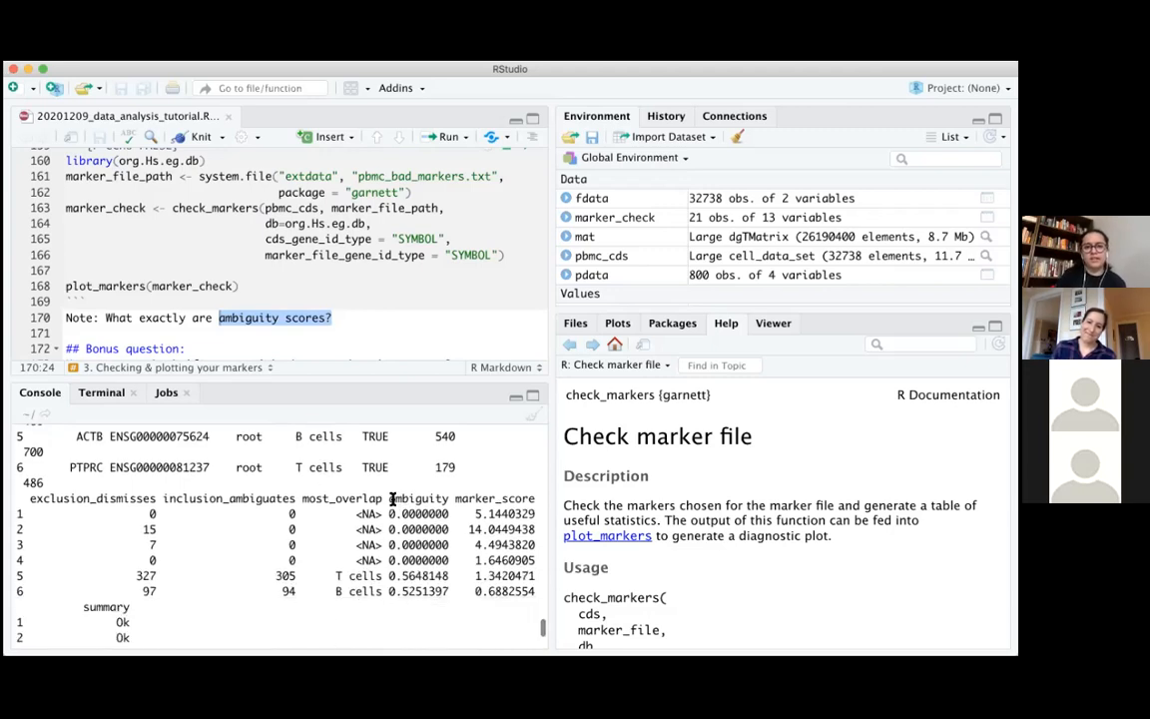
pyautogui.moveTo(391, 498); pyautogui.dragTo(453, 588)
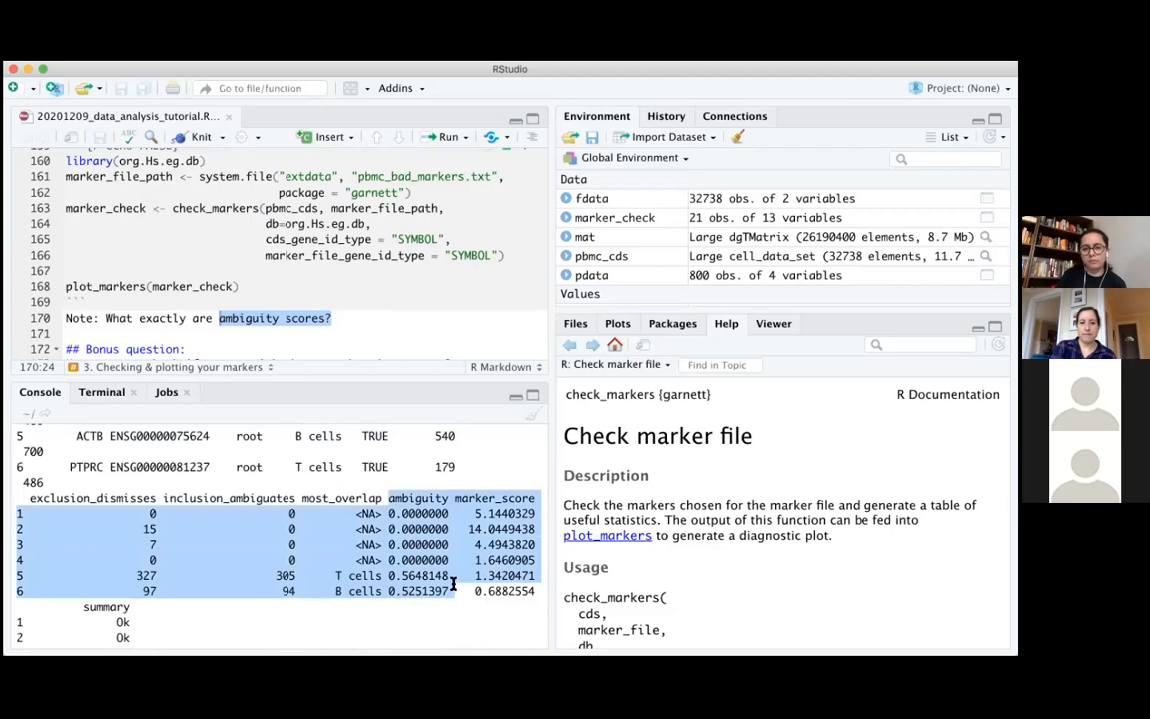
pyautogui.click(469, 496)
pyautogui.moveTo(460, 497); pyautogui.dragTo(534, 589)
pyautogui.click(534, 589)
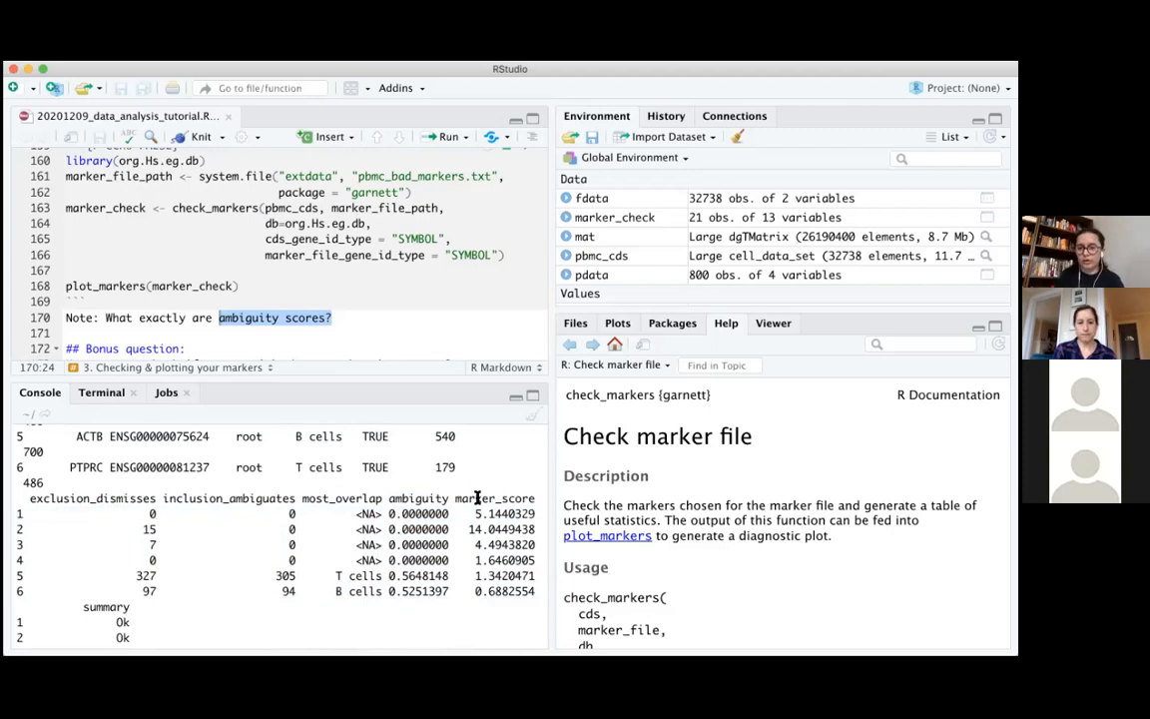
pyautogui.moveTo(456, 498); pyautogui.dragTo(522, 602)
pyautogui.click(521, 602)
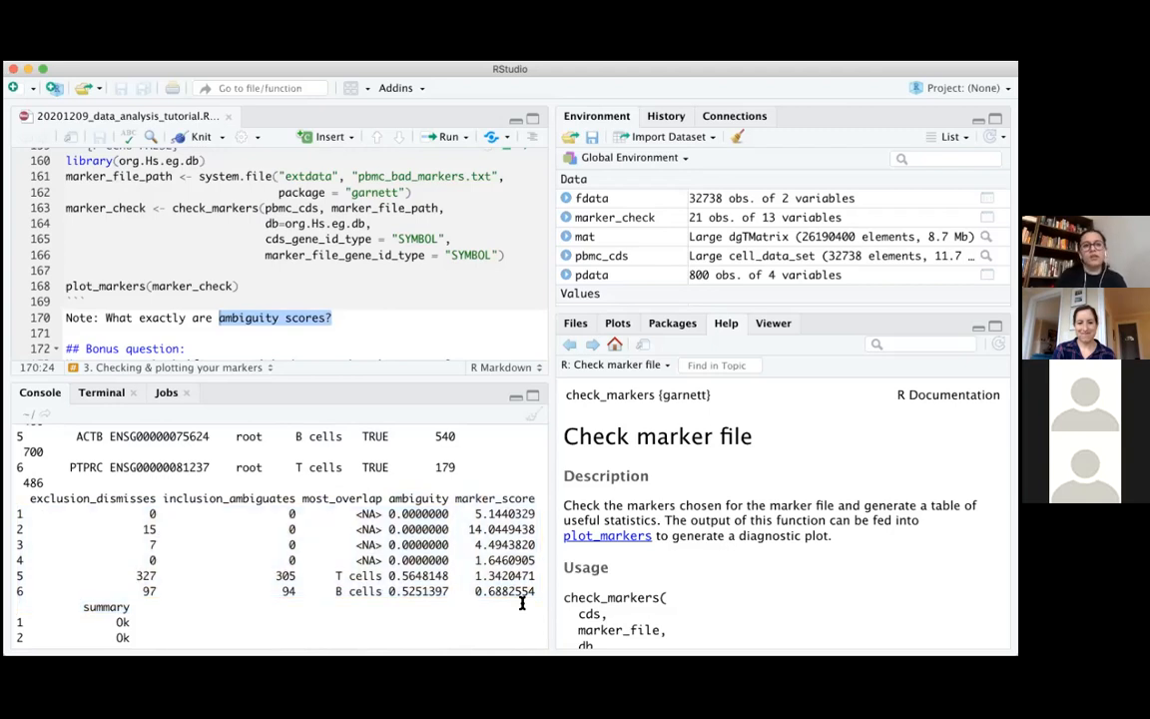
pyautogui.click(403, 316)
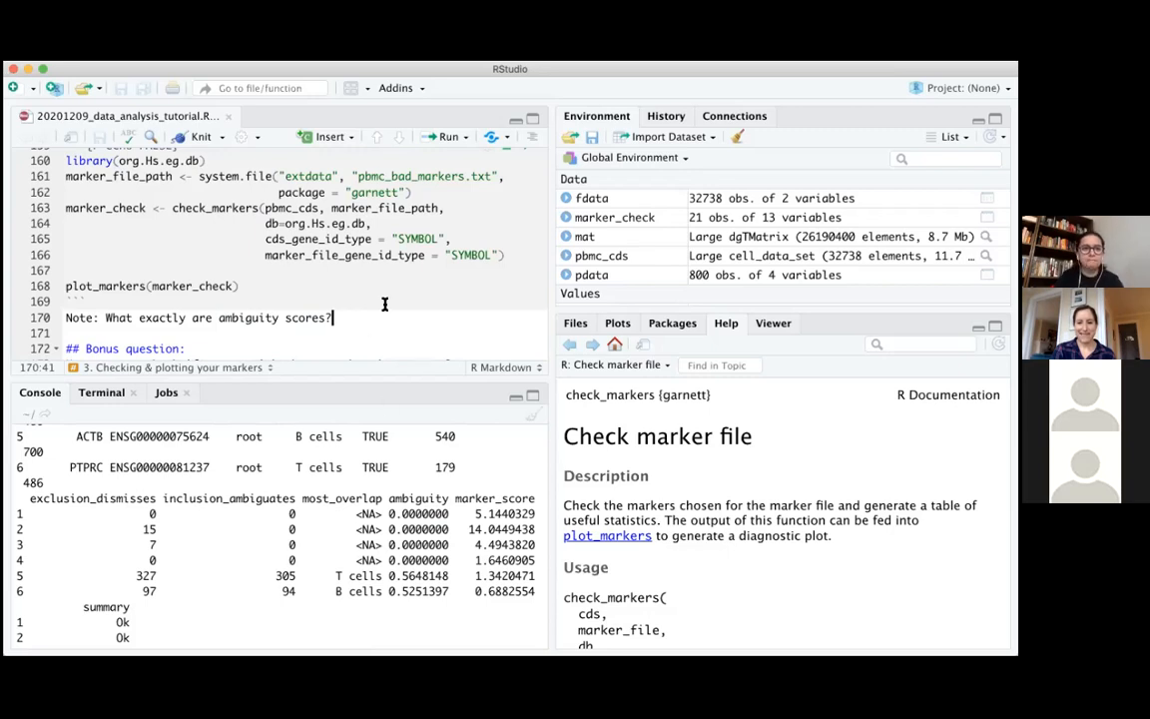
# Read the Bonus question below the ambiguity scores note, highlighting the text about good markers and the plot_cells hint, and clear the highlight
pyautogui.scroll(-3, 384, 304)
pyautogui.scroll(-2, 385, 303)
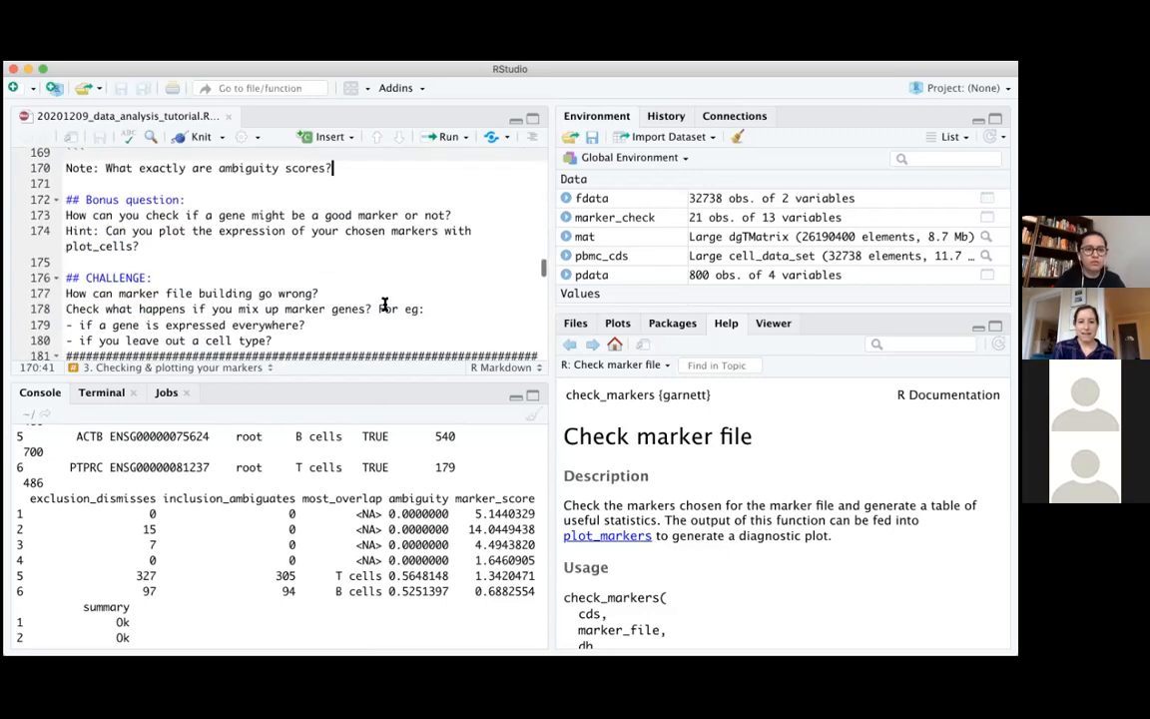
pyautogui.scroll(-1, 384, 303)
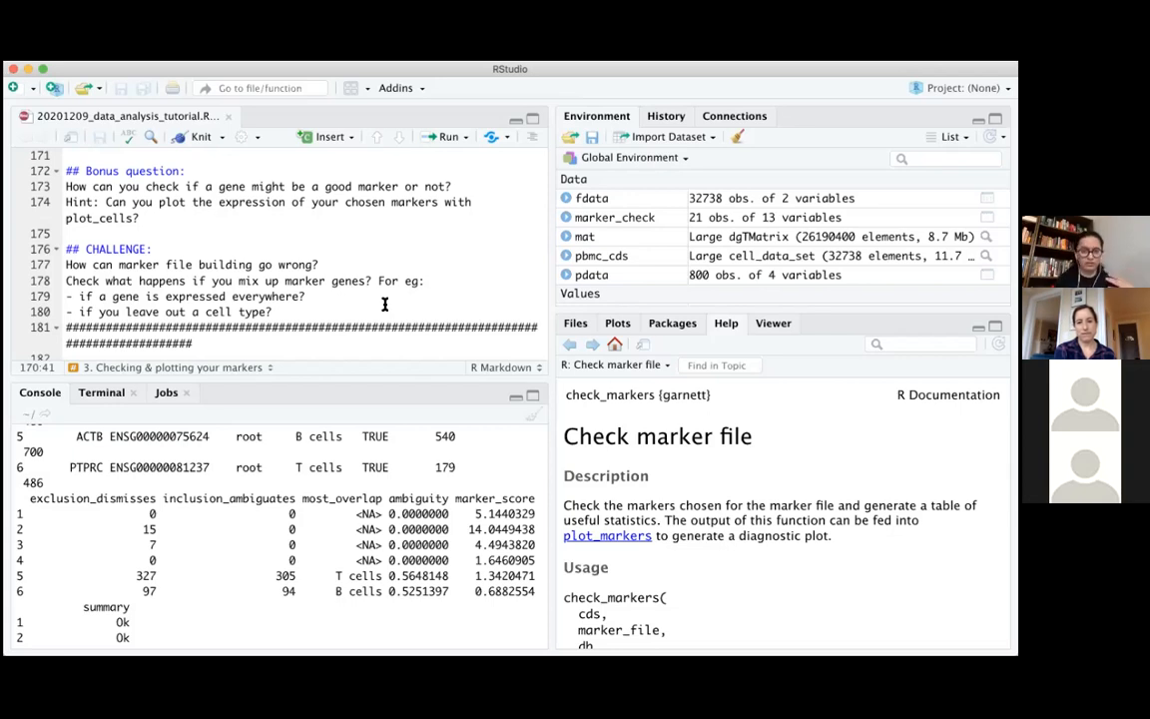
pyautogui.scroll(-1, 384, 304)
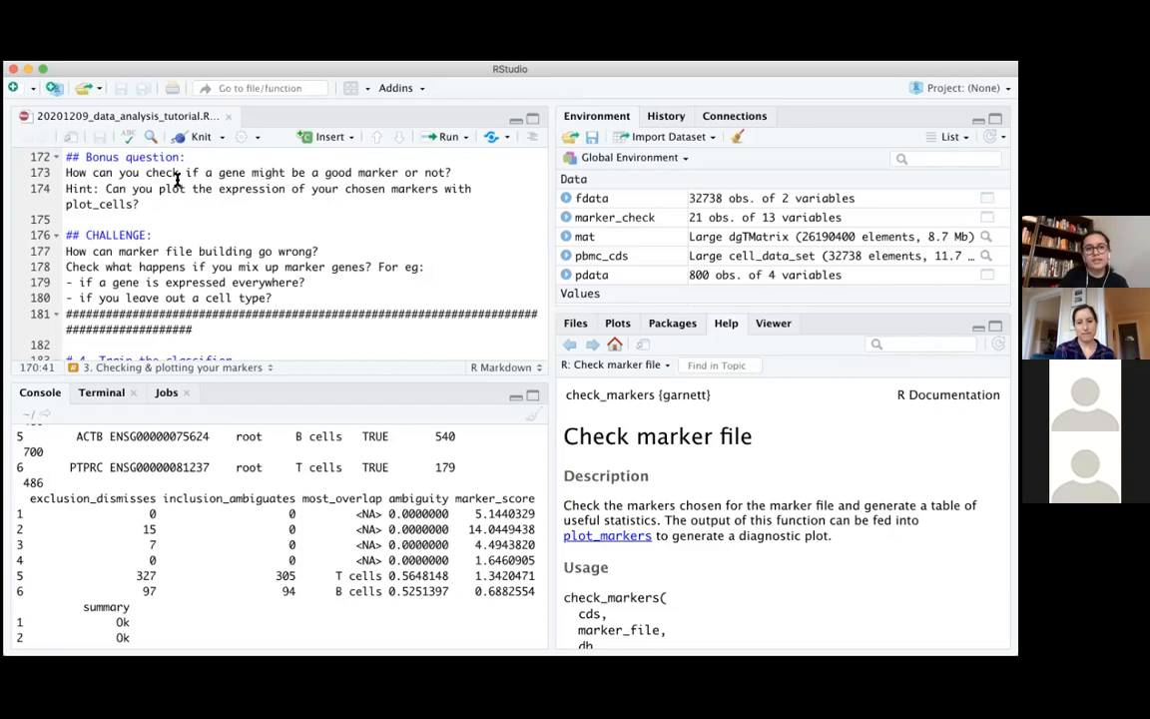
pyautogui.moveTo(220, 171); pyautogui.dragTo(434, 173)
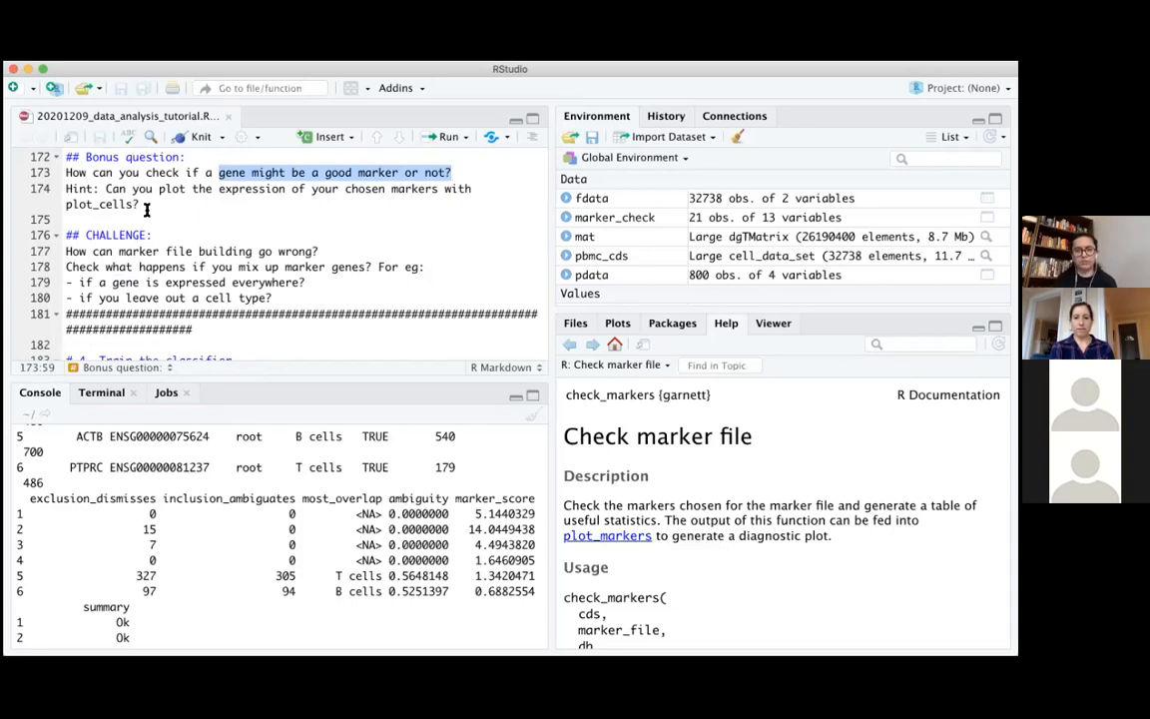
pyautogui.scroll(-3, 146, 210)
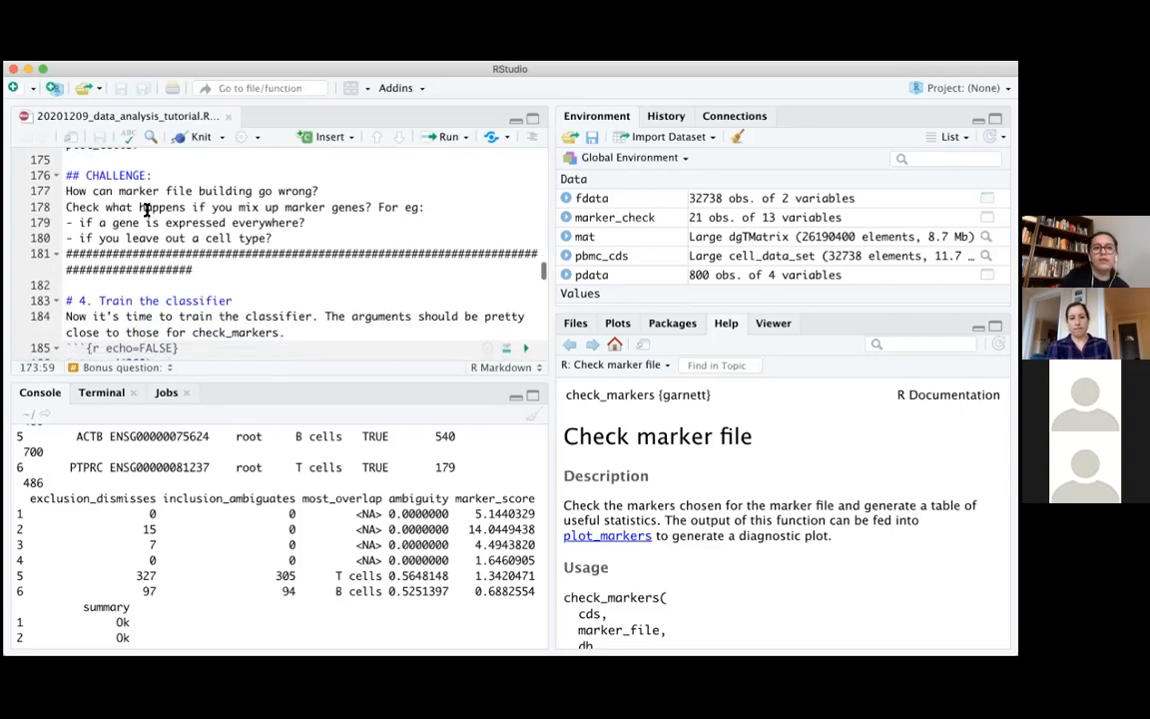
pyautogui.scroll(4, 146, 210)
pyautogui.click(94, 210)
pyautogui.moveTo(68, 184); pyautogui.dragTo(176, 211)
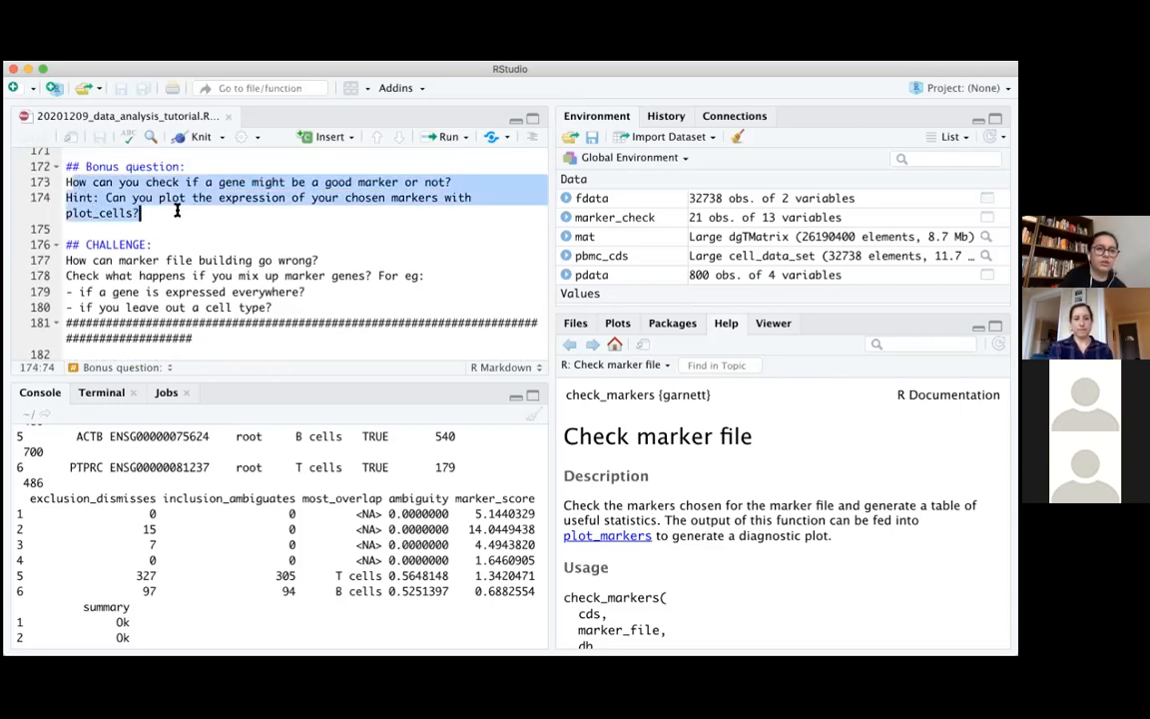
pyautogui.click(177, 211)
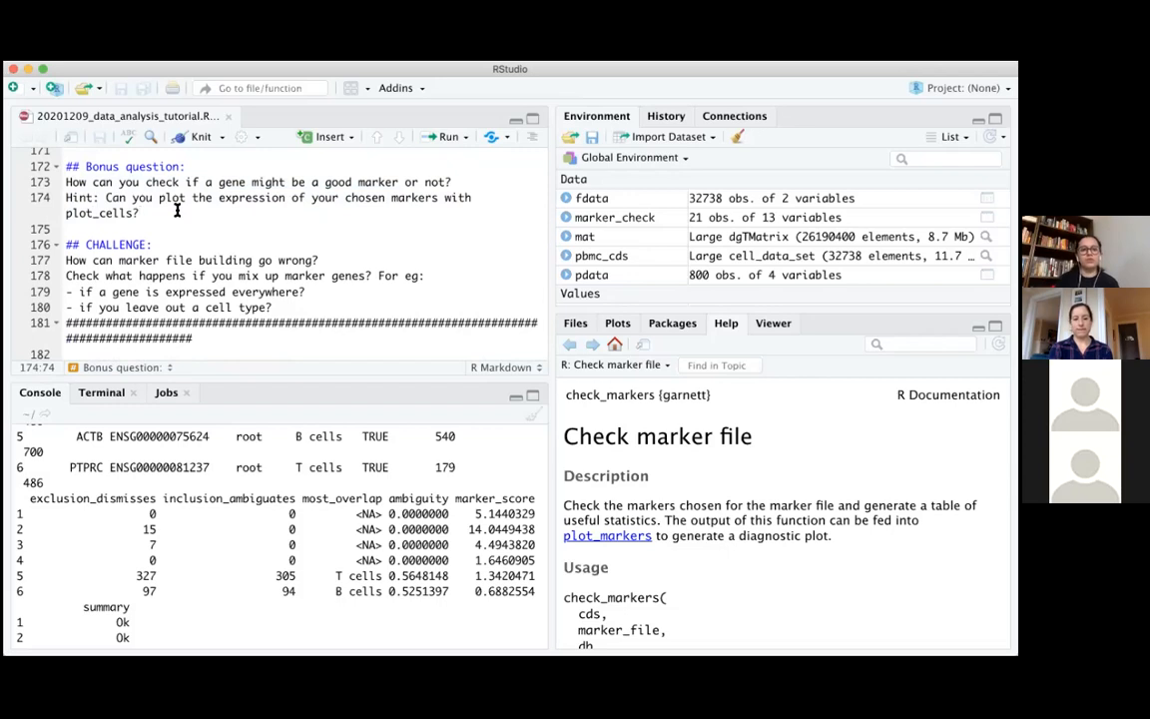
# Highlight the CHALLENGE lines on mixed-up marker genes, a gene expressed everywhere and a left-out cell type, clearing each highlight
pyautogui.click(126, 279)
pyautogui.keyDown('shift'); pyautogui.click(409, 287); pyautogui.keyUp('shift')
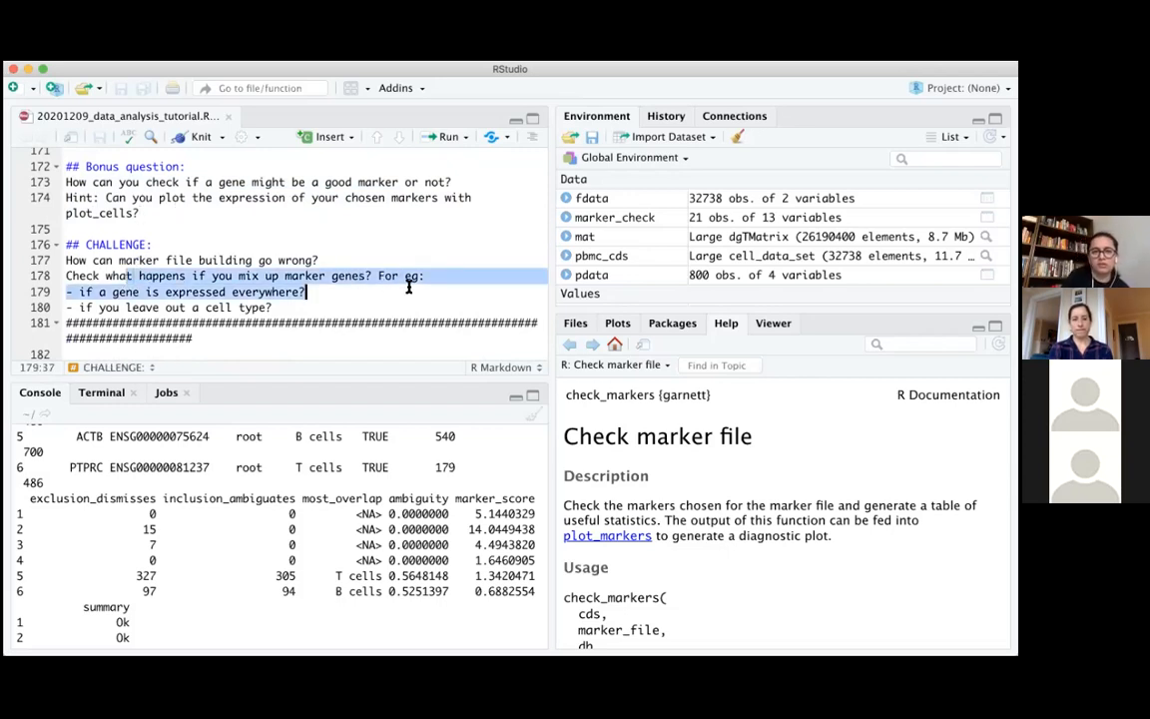
pyautogui.click(408, 287)
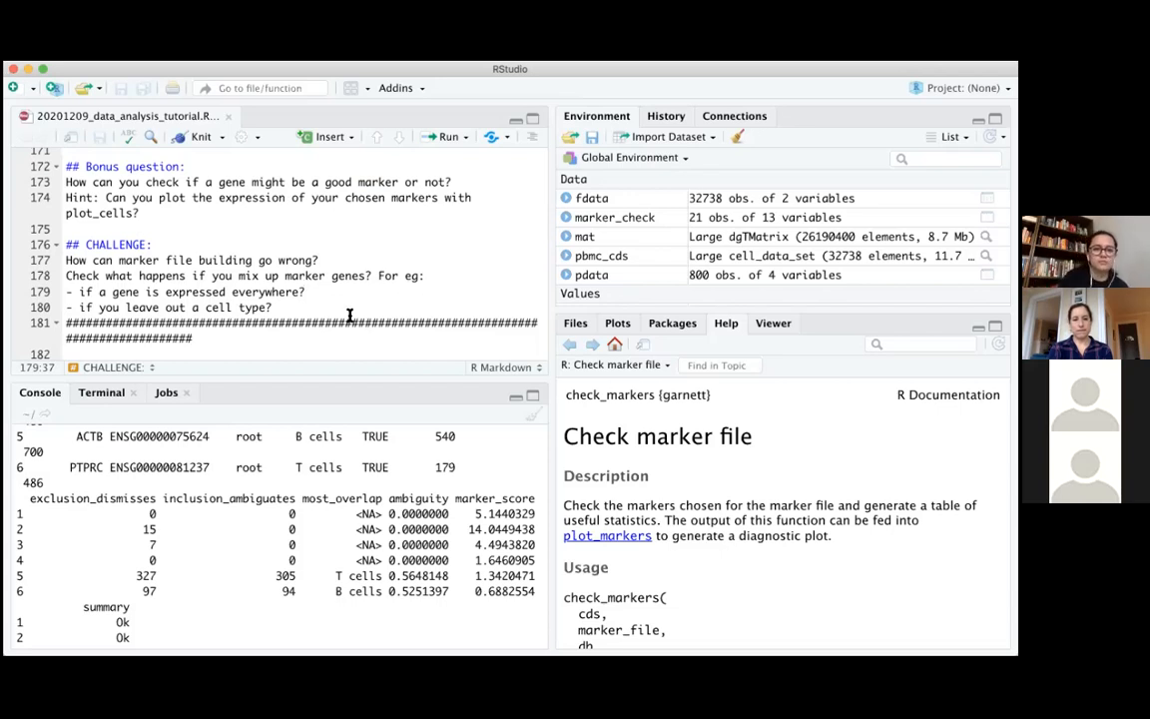
pyautogui.moveTo(289, 309); pyautogui.dragTo(77, 308)
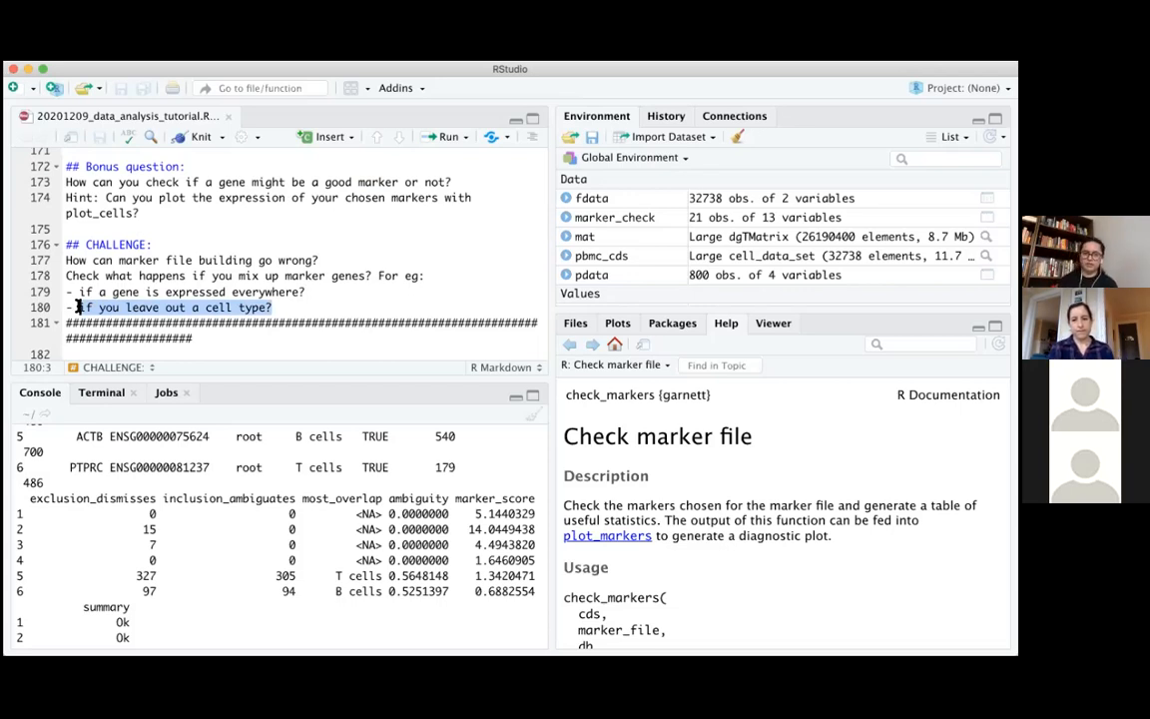
pyautogui.click(285, 303)
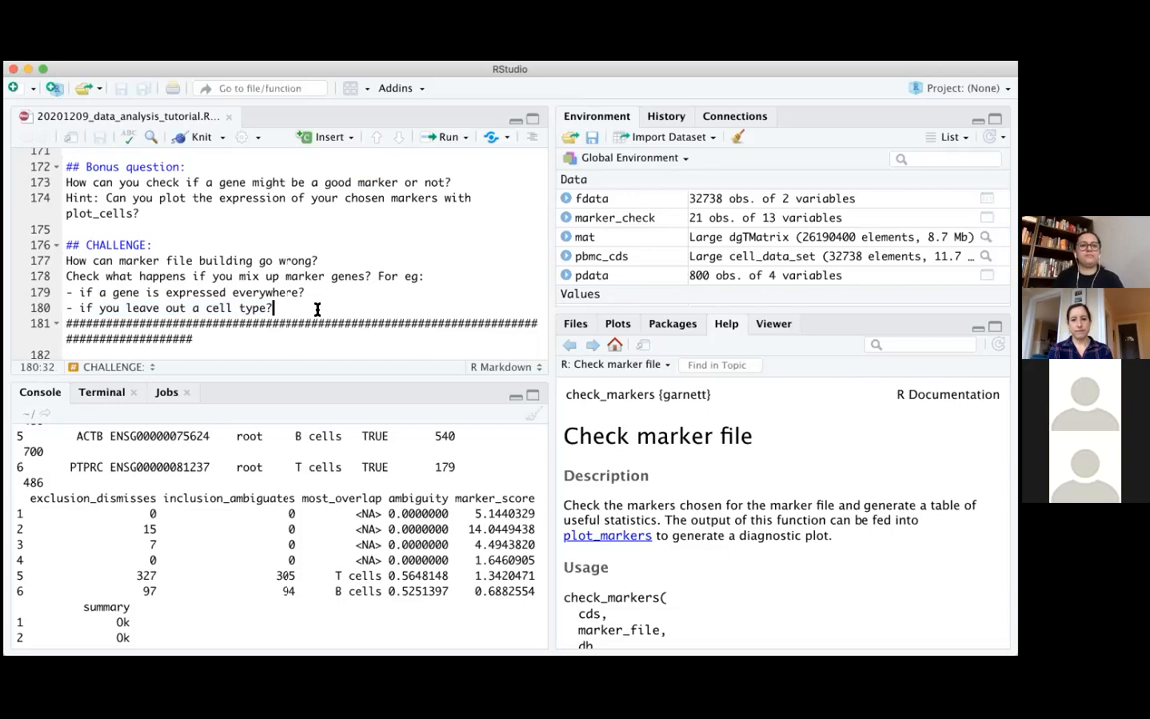
# Review the "4. Train the classifier" section of the script and return to the latest prompt in the console
pyautogui.scroll(-2, 317, 310)
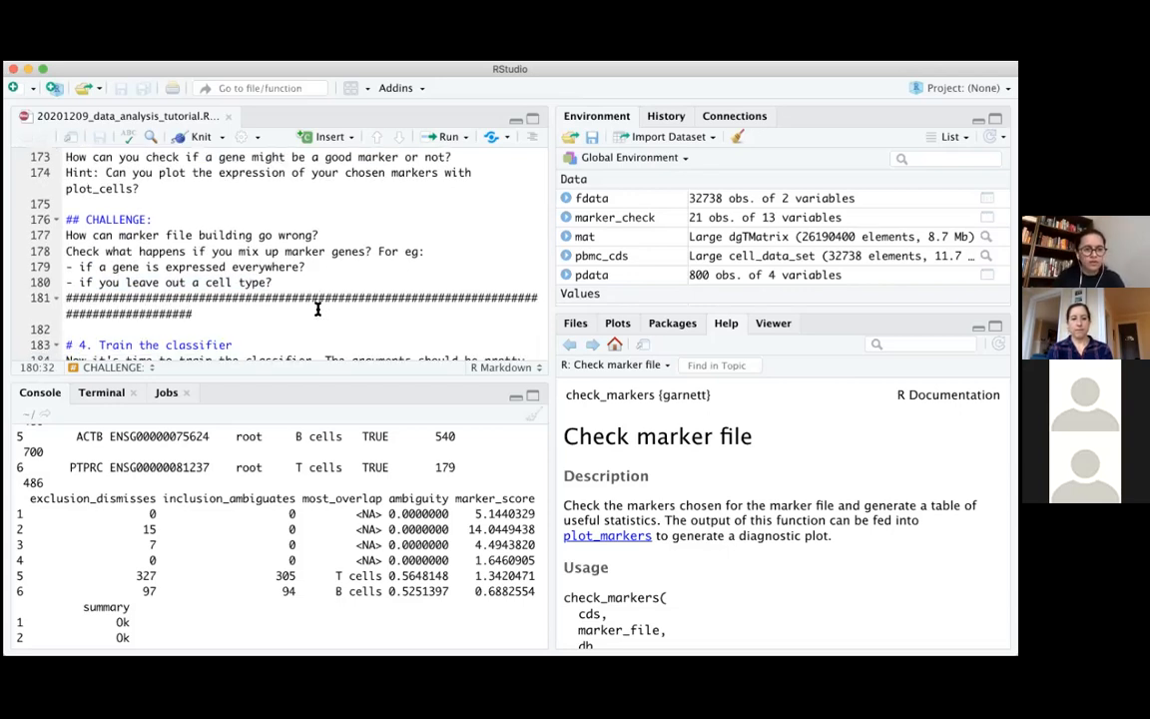
pyautogui.scroll(-3, 317, 309)
pyautogui.scroll(-2, 318, 310)
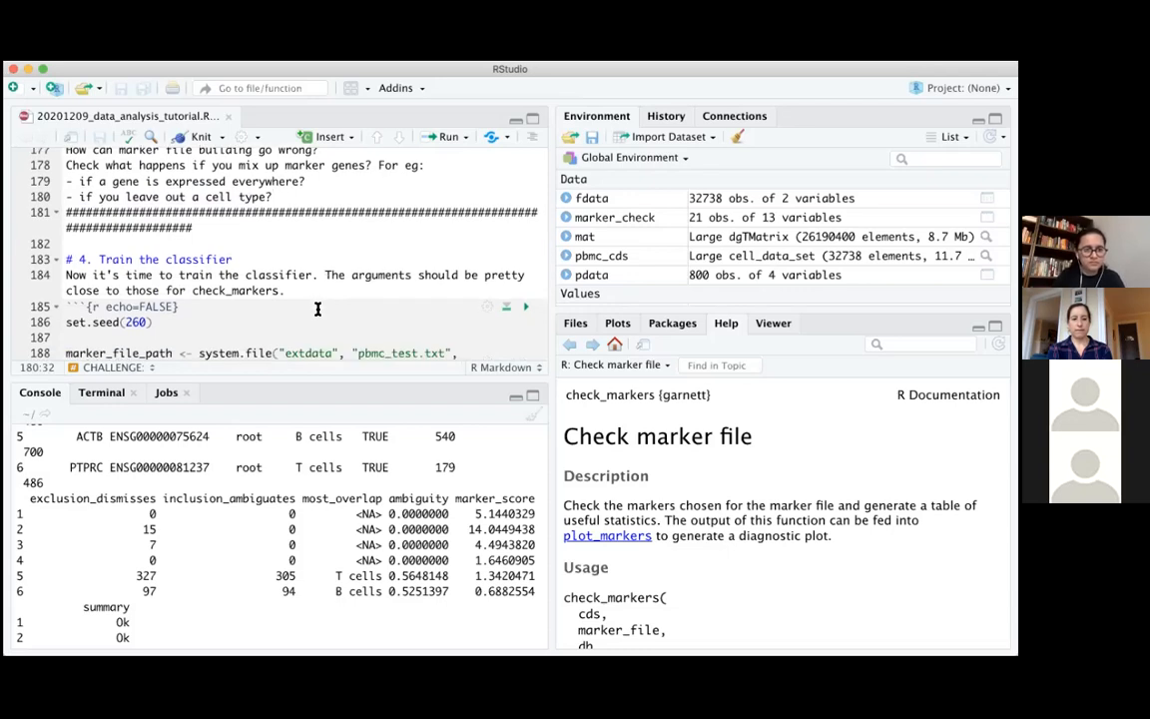
pyautogui.scroll(-5, 318, 309)
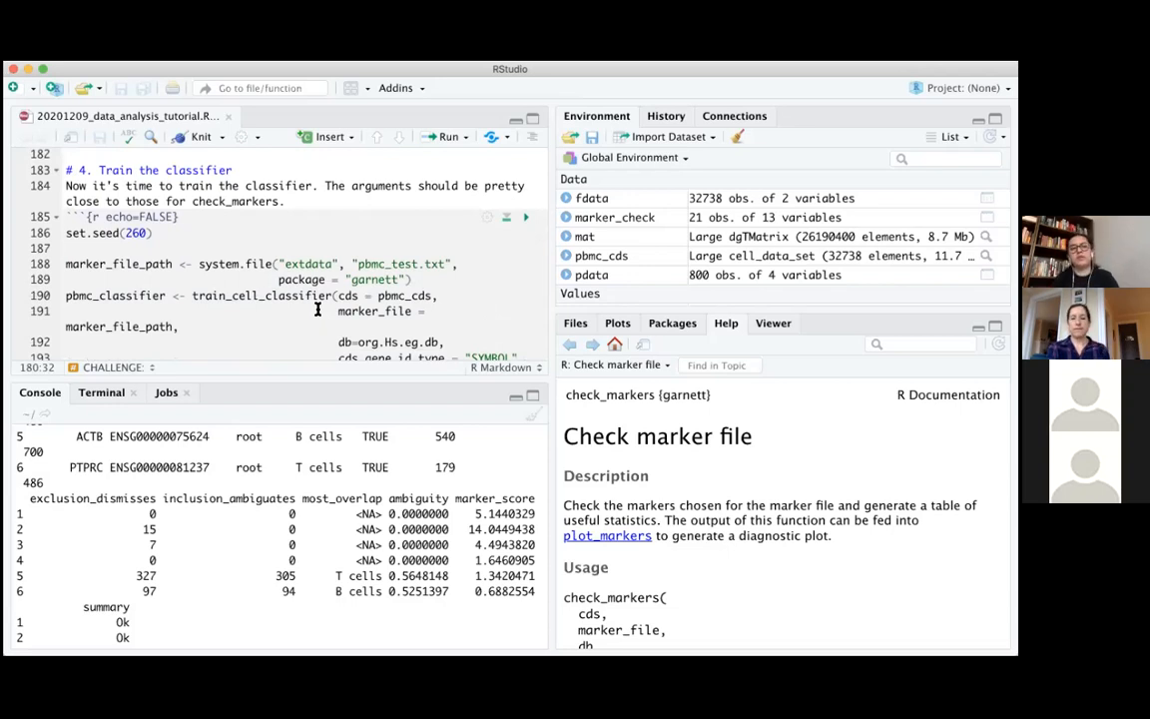
pyautogui.scroll(-1, 318, 309)
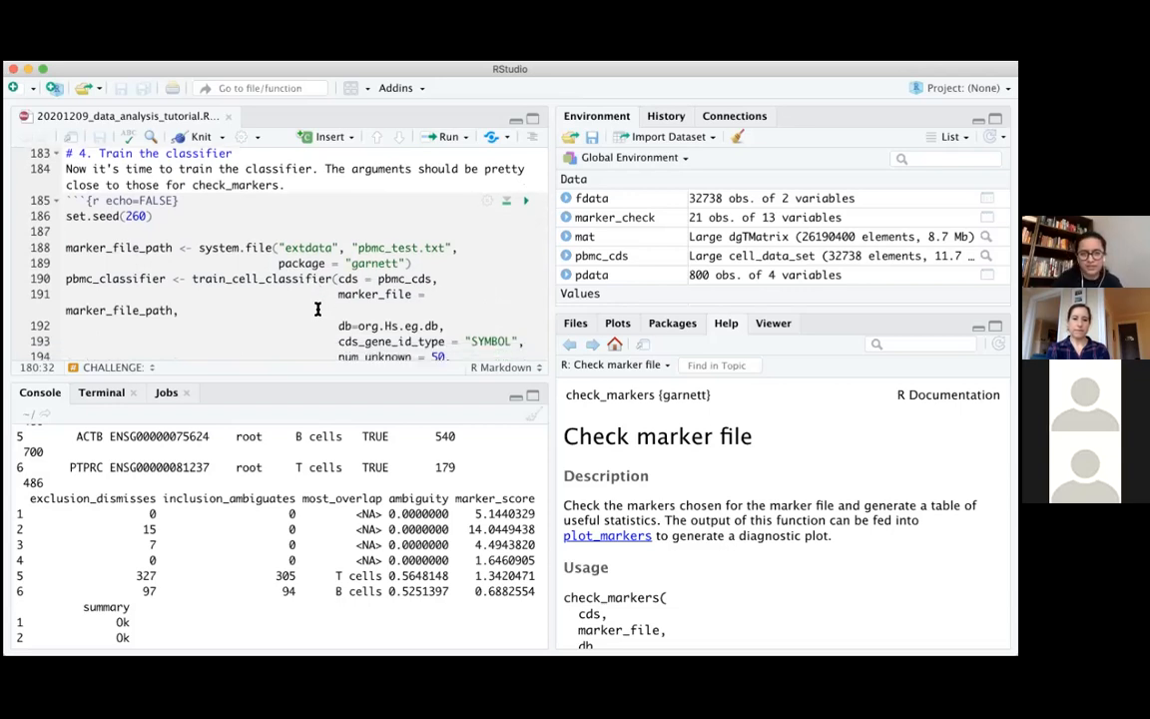
pyautogui.press('super+Tab')
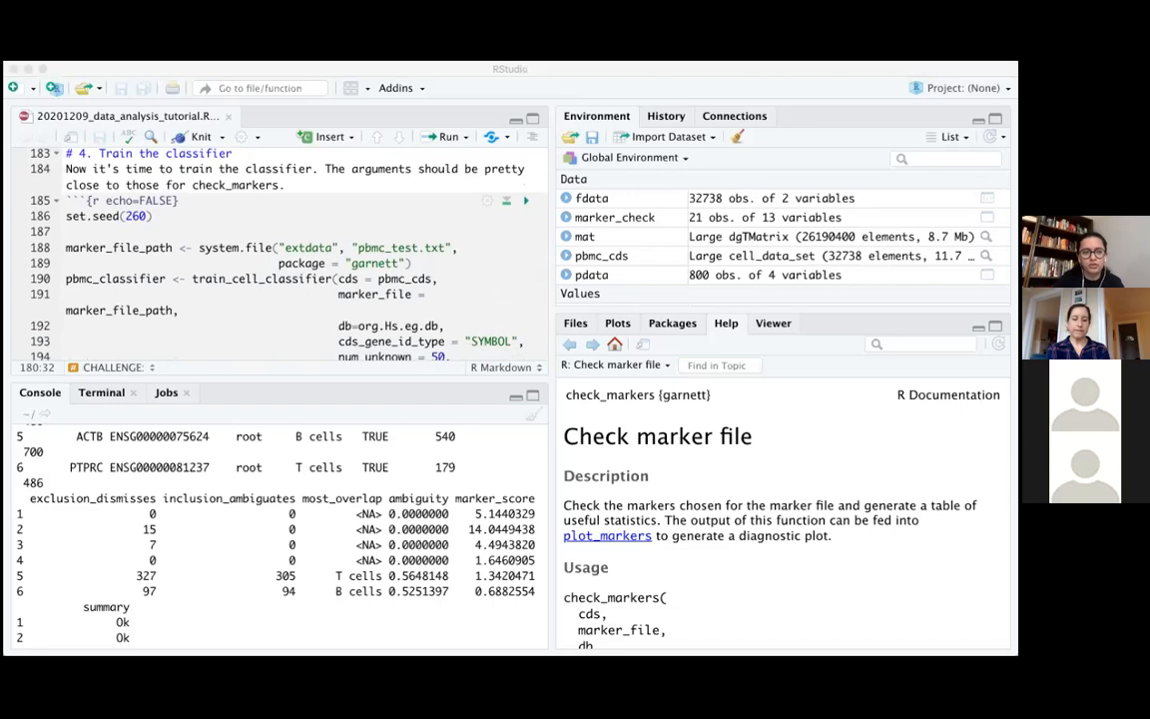
pyautogui.scroll(-5, 395, 594)
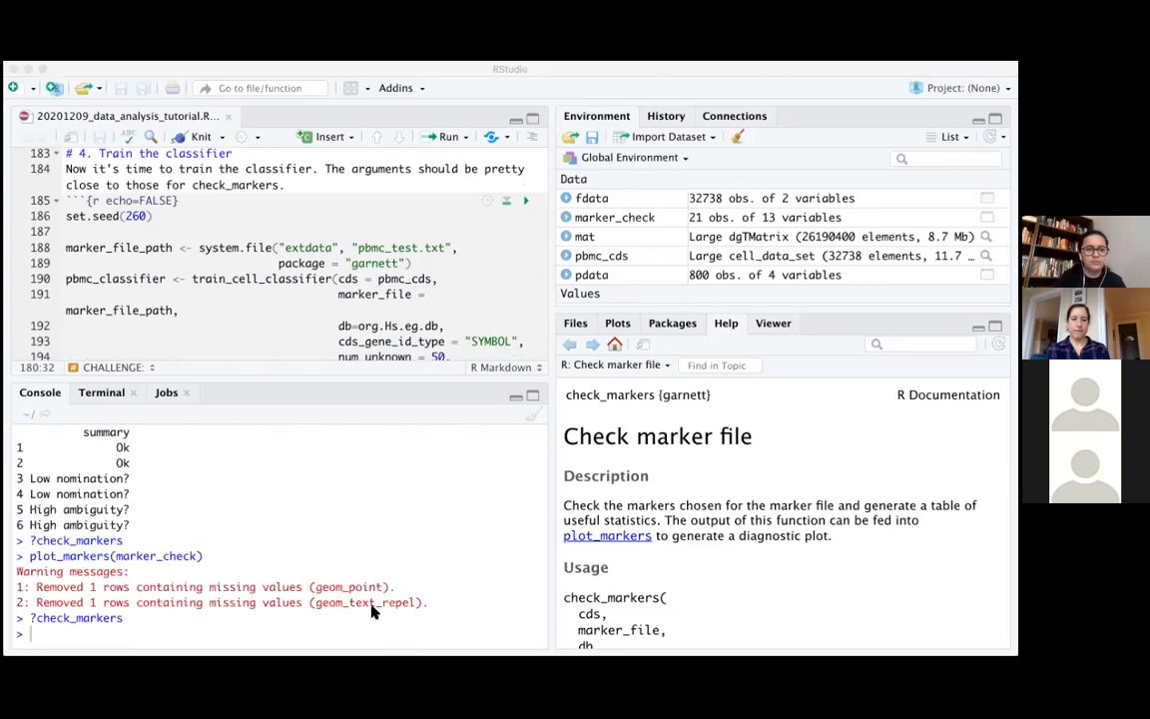
pyautogui.click(374, 606)
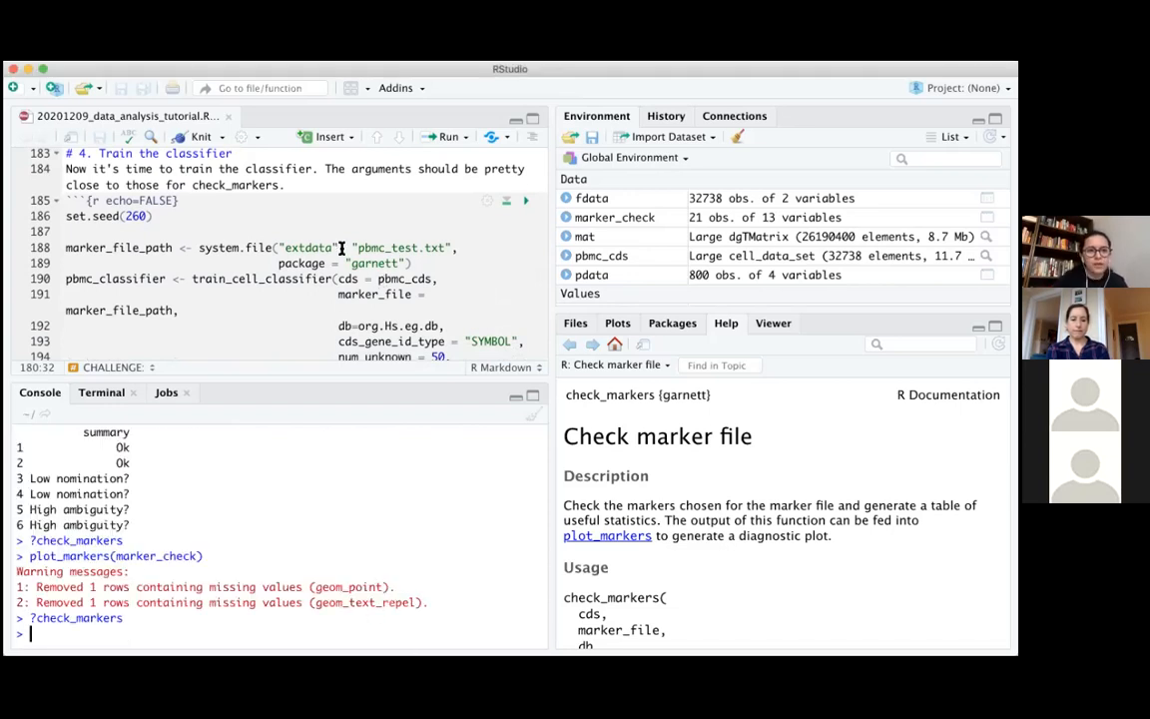
# Run set.seed(260) and the marker_file_path assignment for "pbmc_test.txt" from the garnett package in the console
pyautogui.scroll(-2, 277, 246)
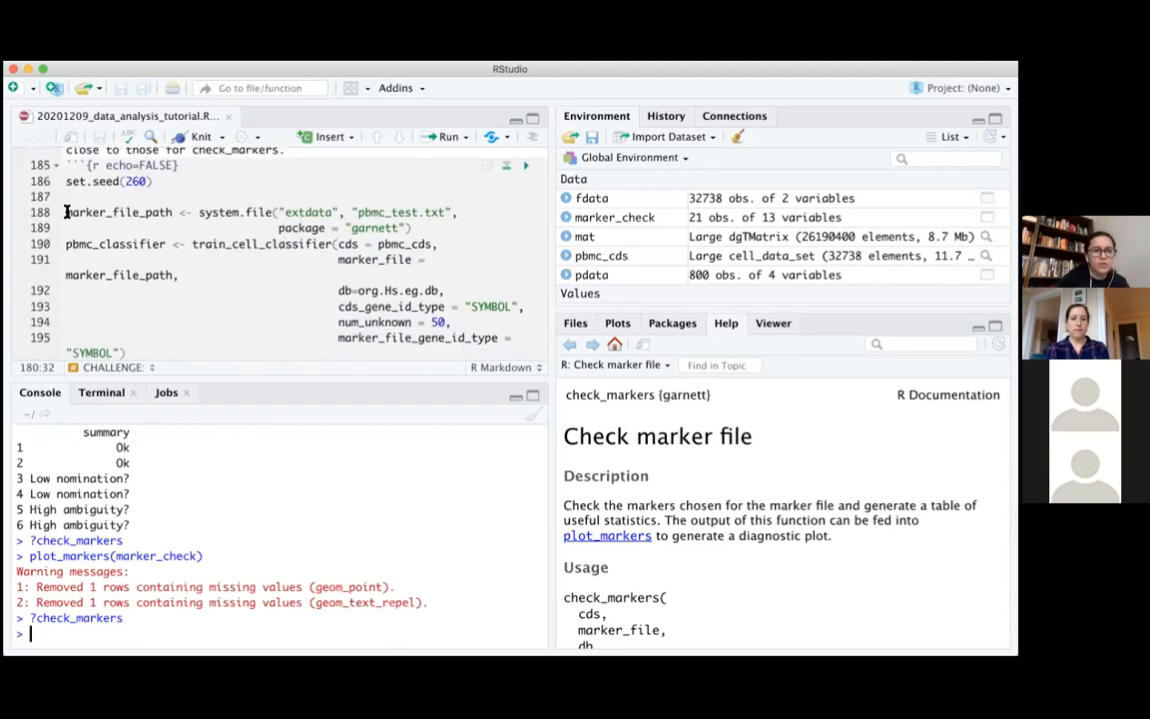
pyautogui.moveTo(63, 182); pyautogui.dragTo(190, 181)
pyautogui.press('super+c')
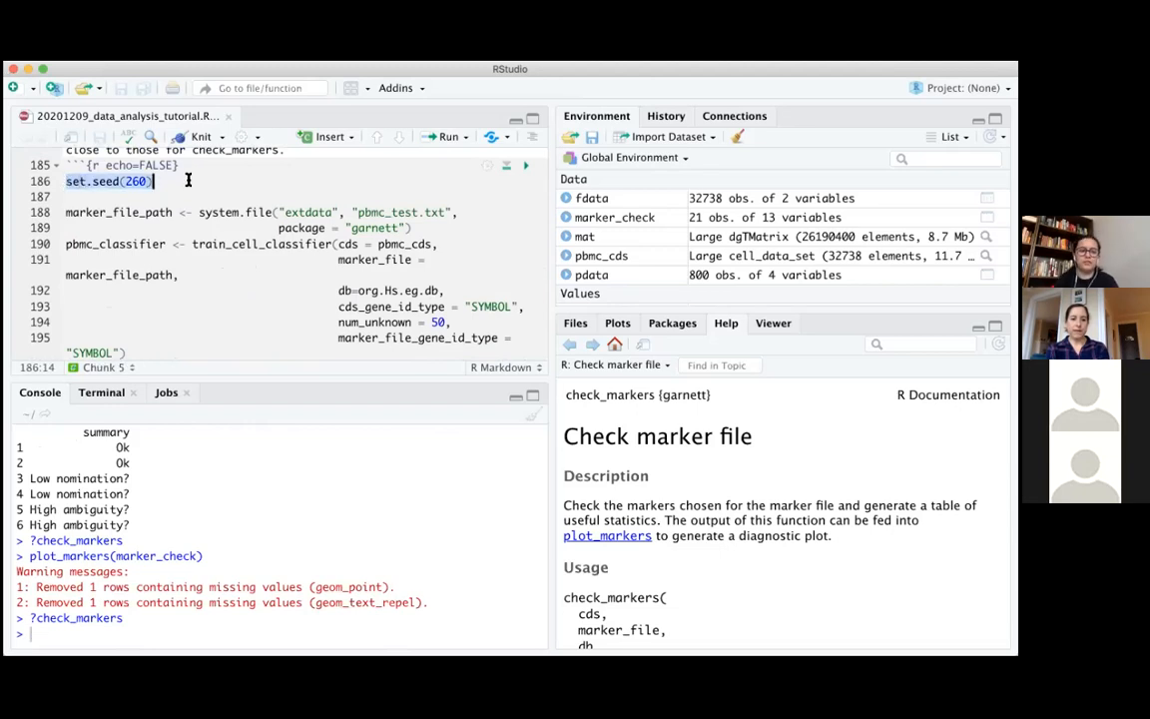
pyautogui.click(164, 639)
pyautogui.press('super+v')
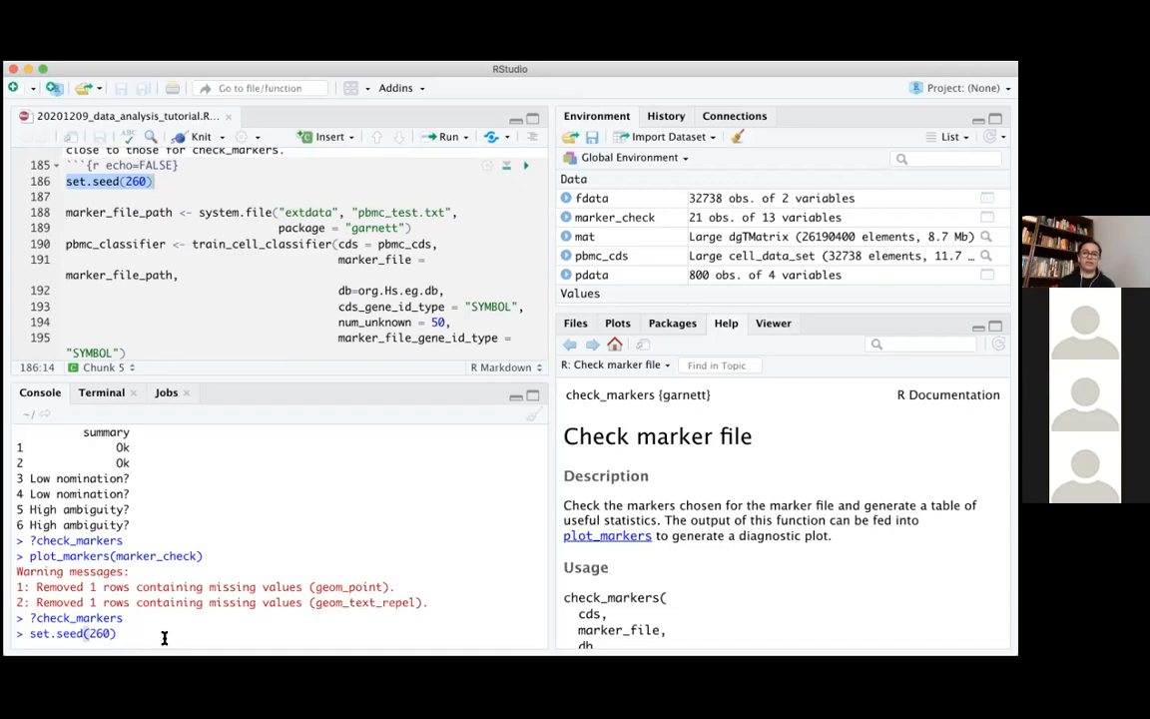
pyautogui.press('Return')
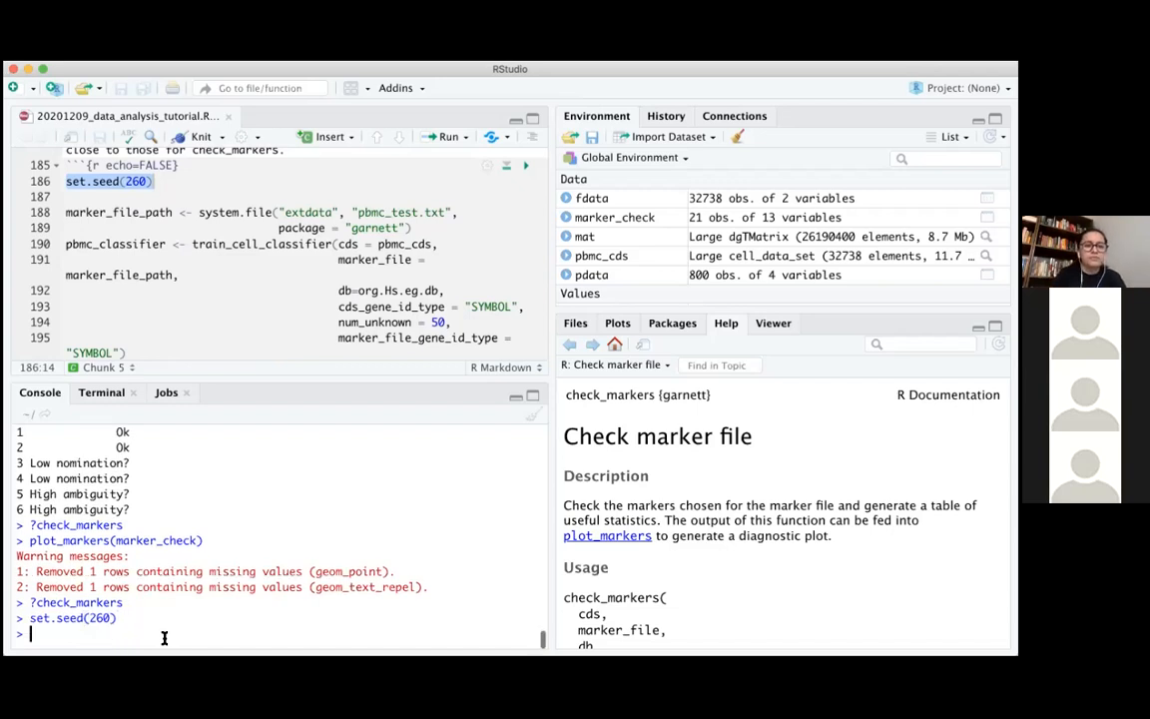
pyautogui.moveTo(62, 207); pyautogui.dragTo(439, 218)
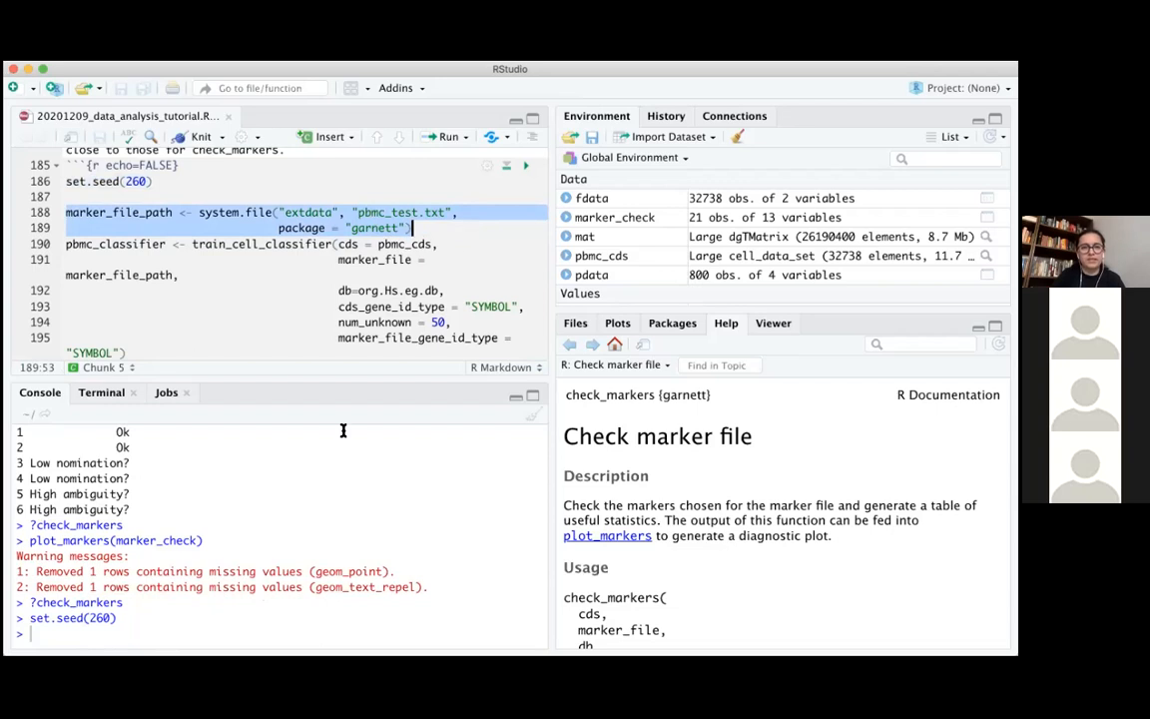
pyautogui.press('super+Return')
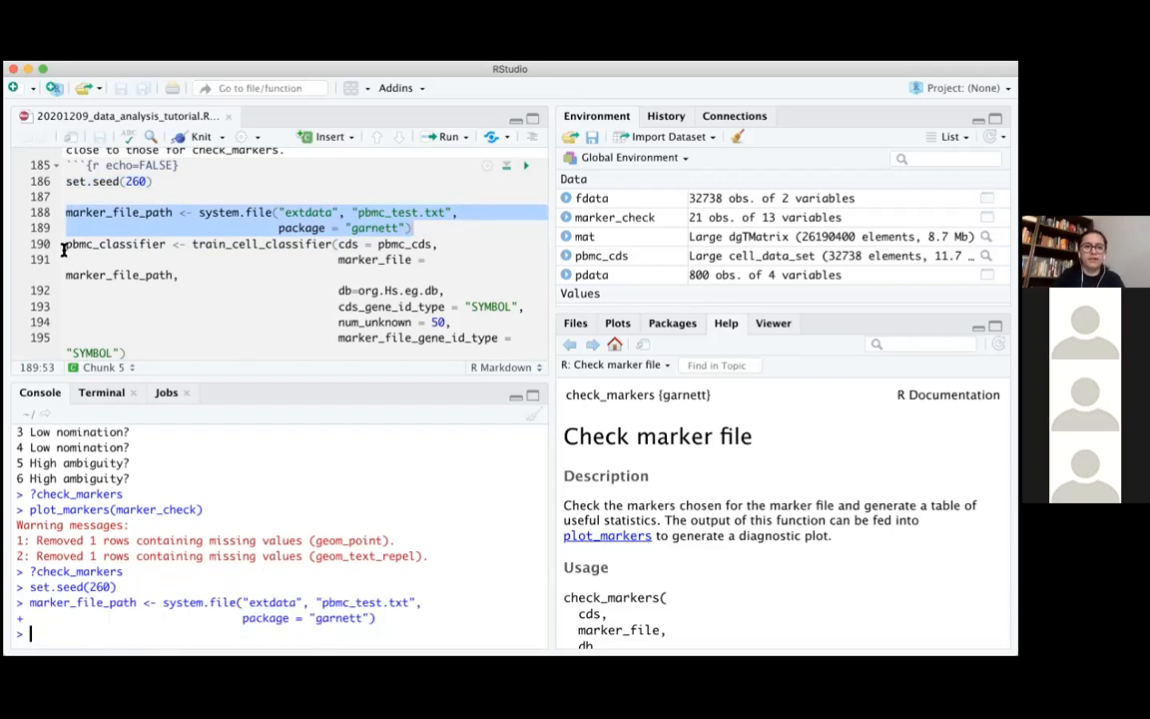
# Examine the pbmc_classifier assignment, highlighting train_cell_classifier and its cds, marker_file, db and cds_gene_id_type arguments in the script
pyautogui.moveTo(63, 243); pyautogui.dragTo(355, 244)
pyautogui.doubleClick(160, 244)
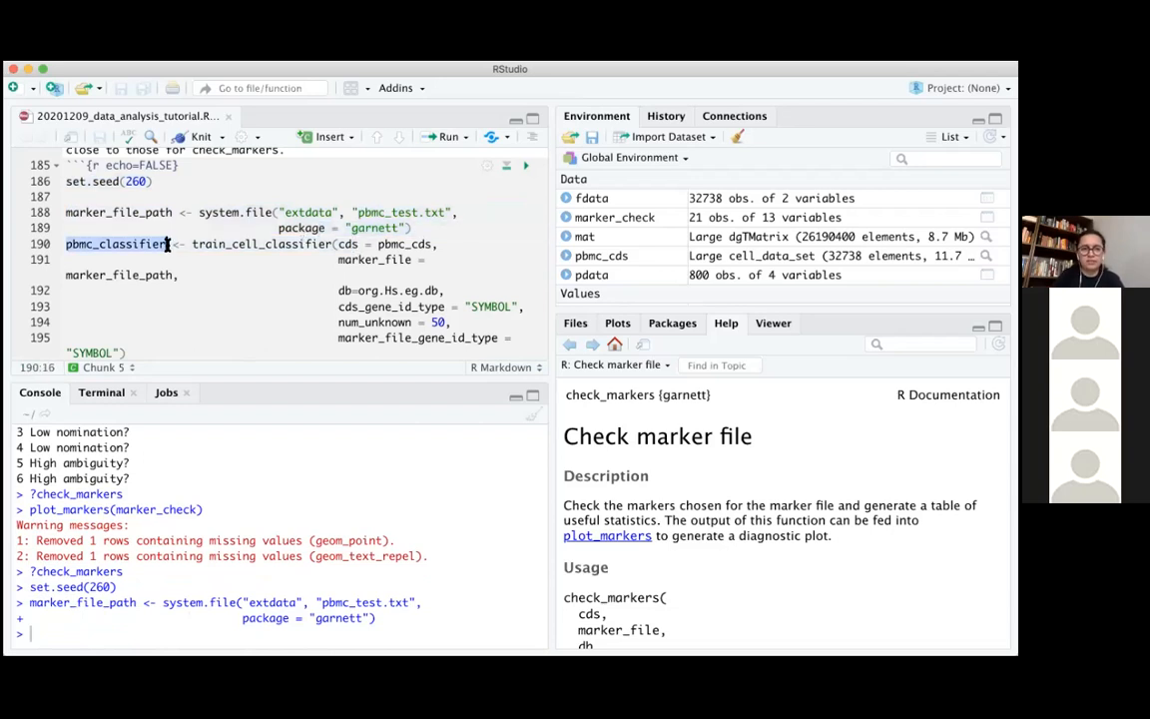
pyautogui.moveTo(190, 245); pyautogui.dragTo(330, 244)
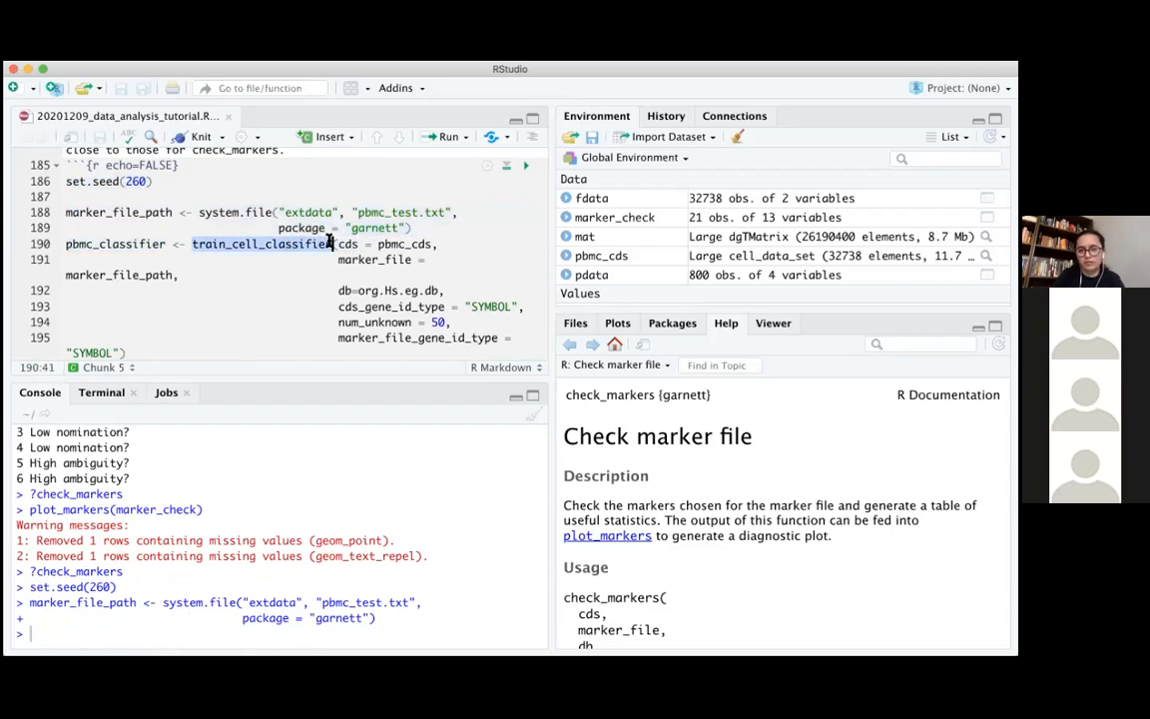
pyautogui.click(351, 252)
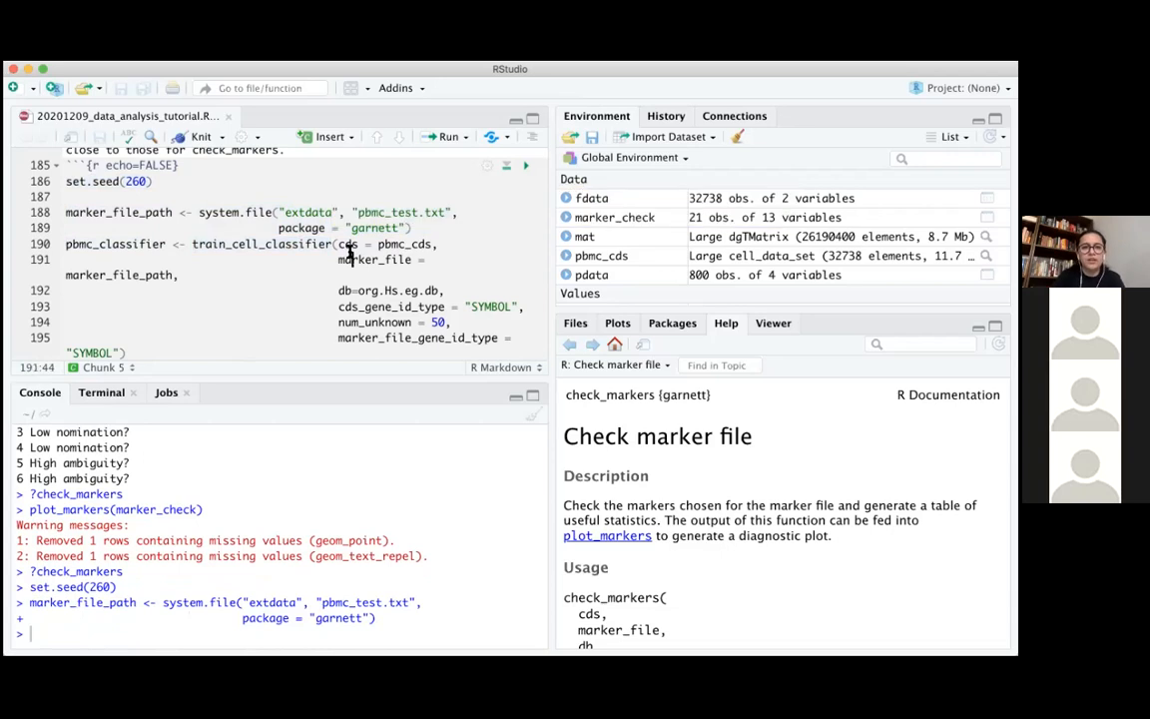
pyautogui.scroll(-2, 330, 239)
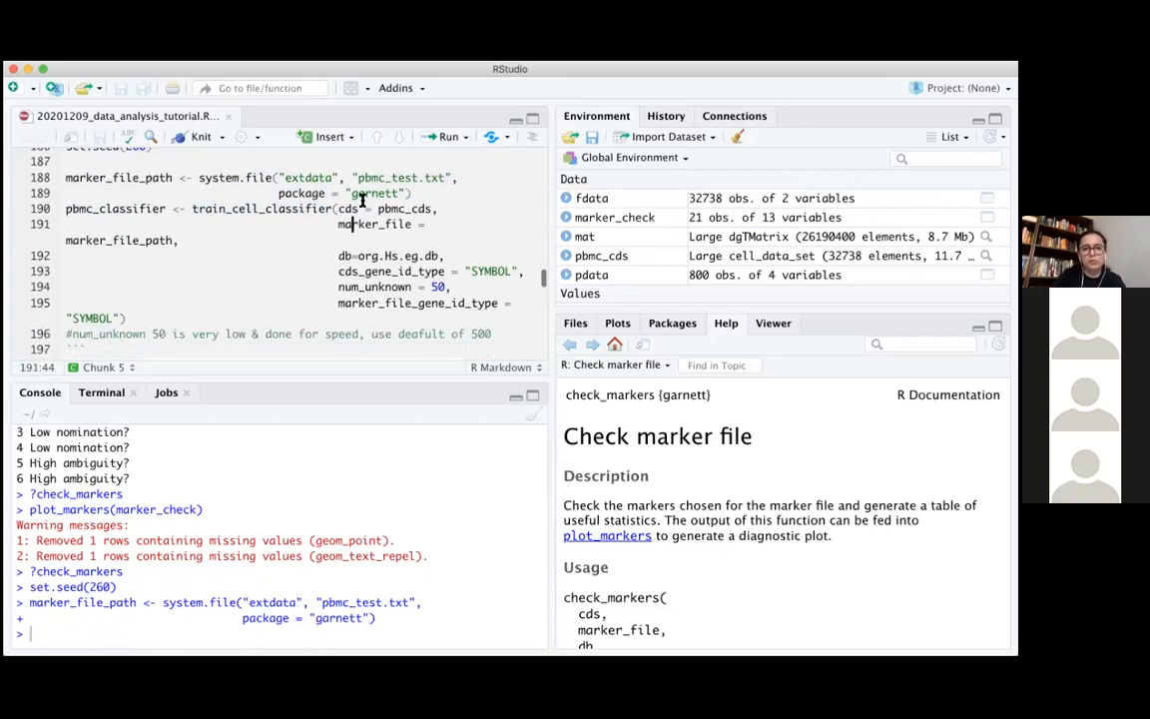
pyautogui.moveTo(343, 208); pyautogui.dragTo(426, 209)
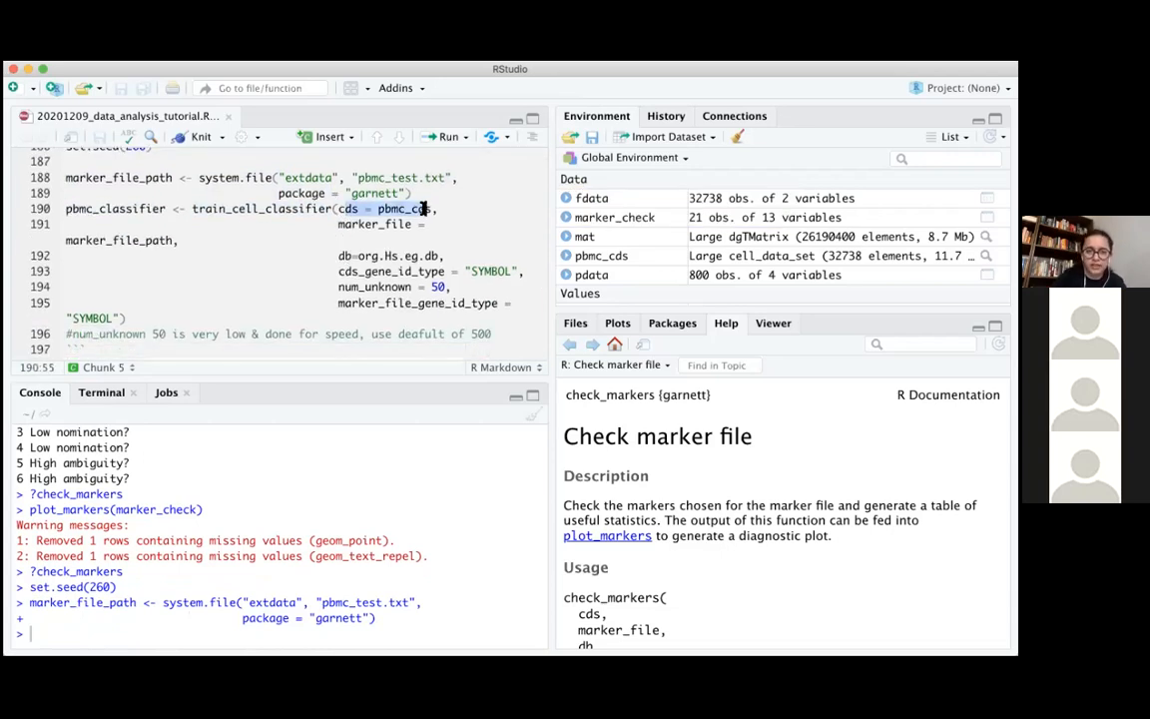
pyautogui.click(352, 224)
pyautogui.doubleClick(352, 223)
pyautogui.moveTo(352, 256); pyautogui.dragTo(452, 258)
pyautogui.moveTo(365, 270); pyautogui.dragTo(512, 270)
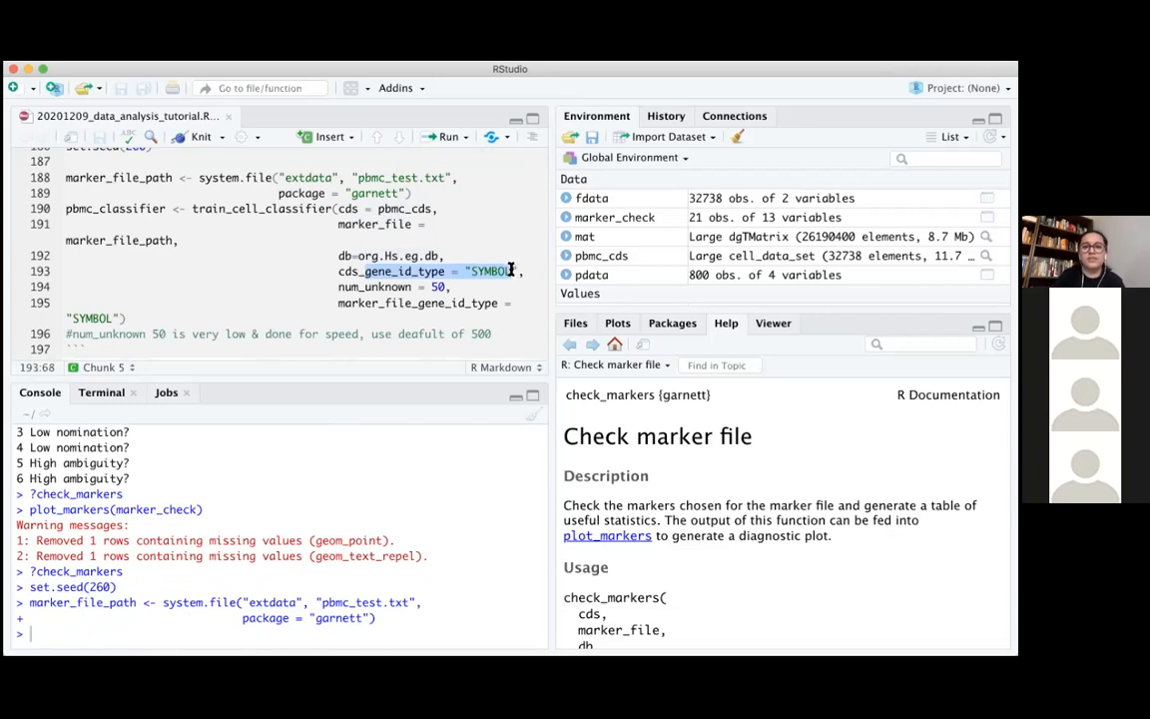
pyautogui.click(407, 270)
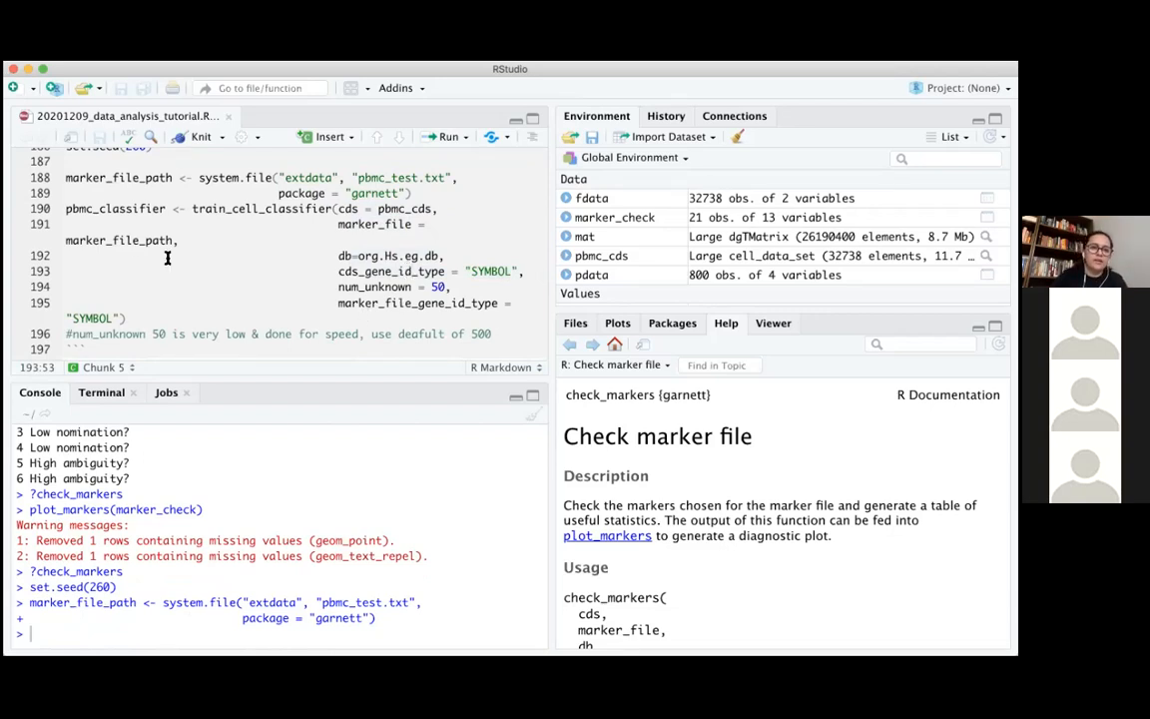
# Run the complete pbmc_classifier <- train_cell_classifier(...) call from the script, with num_unknown = 50 and "SYMBOL" gene ID types
pyautogui.click(67, 209)
pyautogui.moveTo(412, 252); pyautogui.dragTo(462, 316)
pyautogui.click(257, 226)
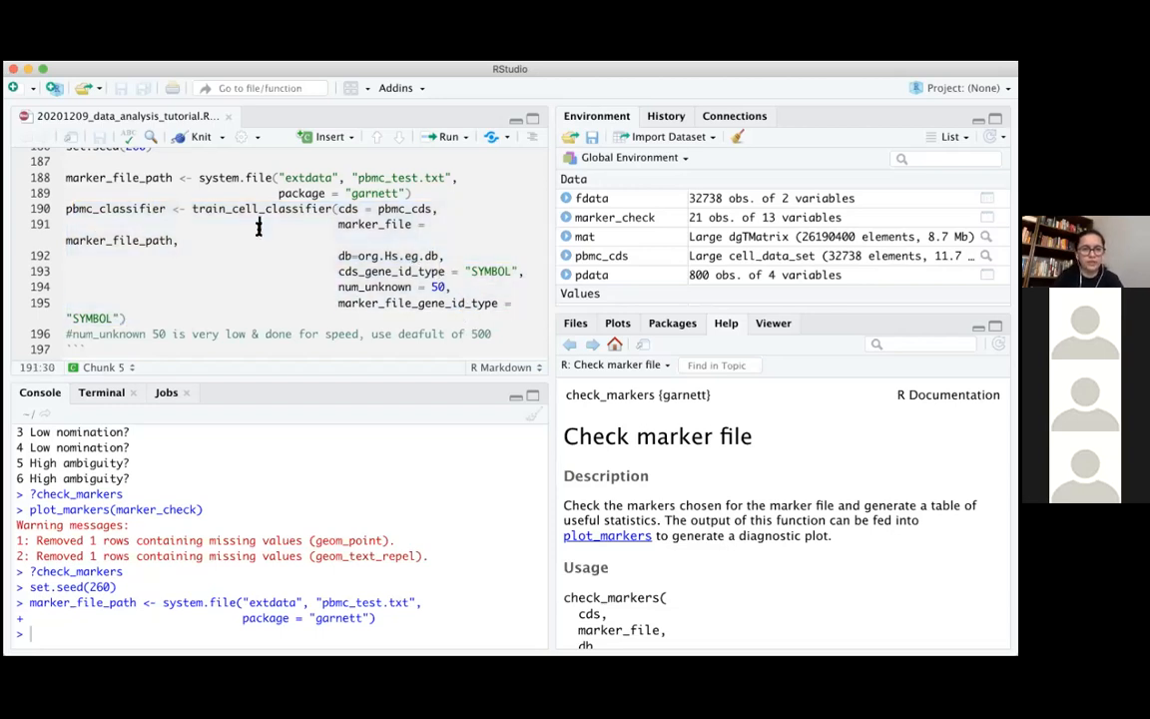
pyautogui.click(70, 209)
pyautogui.moveTo(67, 209); pyautogui.dragTo(491, 322)
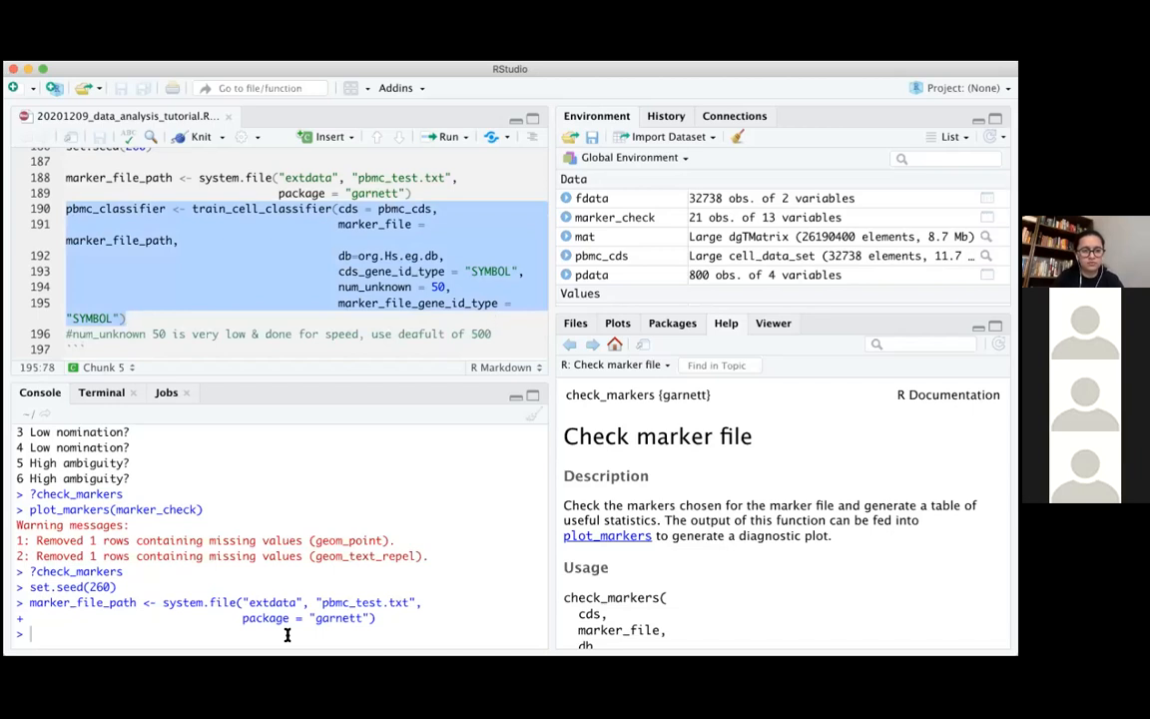
pyautogui.press('super+Return')
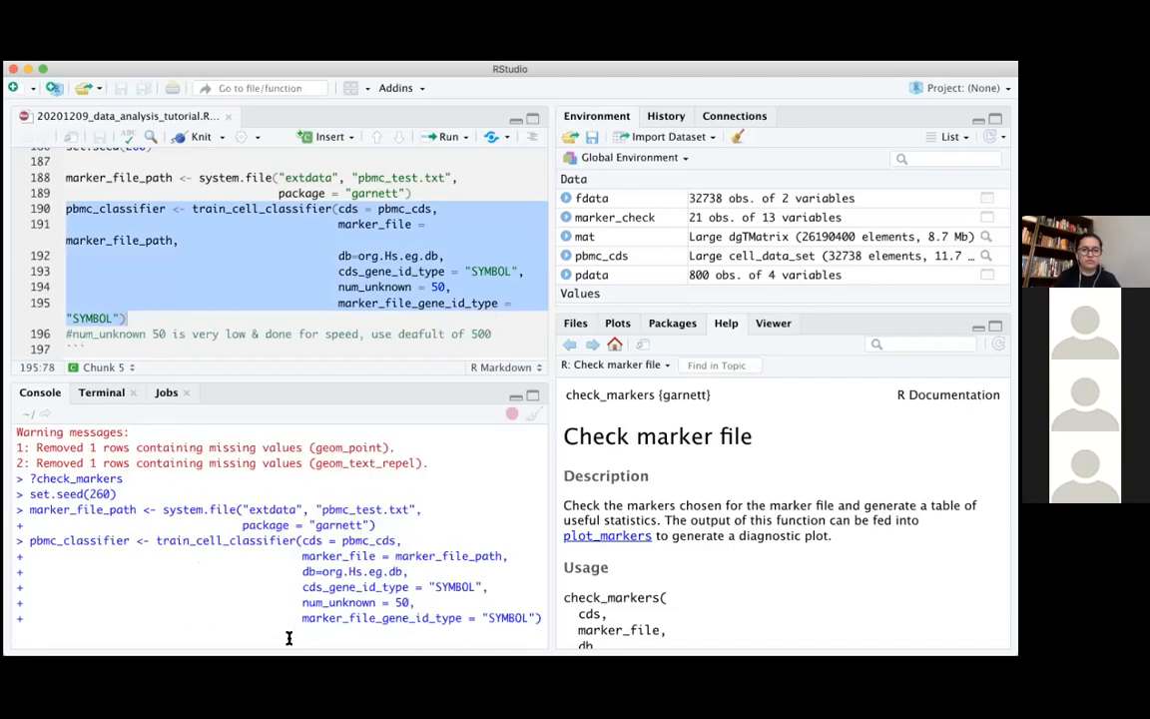
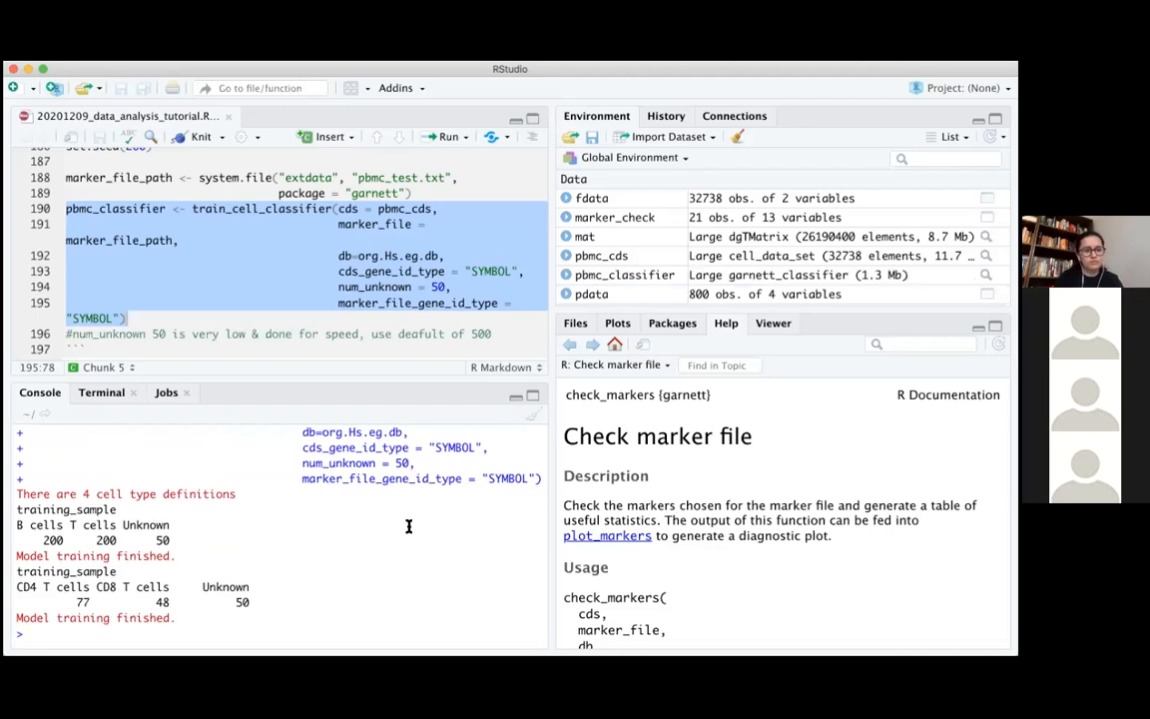
# Open the R documentation for train_cell_classifier by running ?train_cell_classifier in the console
pyautogui.write('?train')
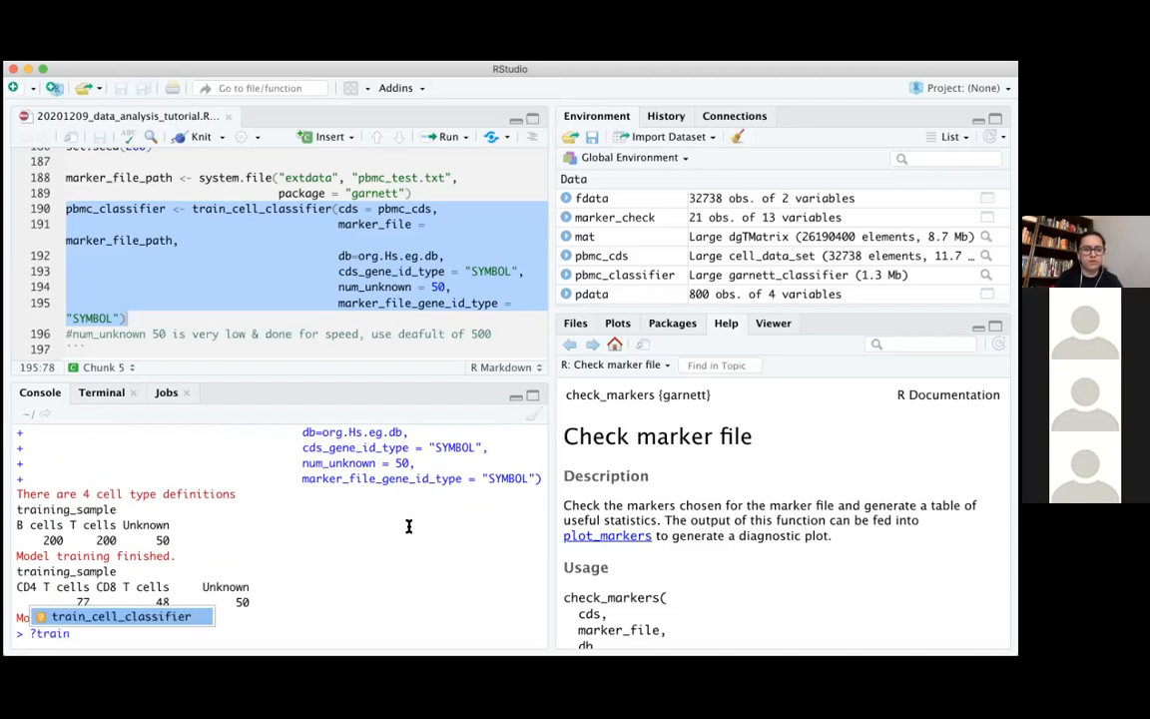
pyautogui.press('Tab')
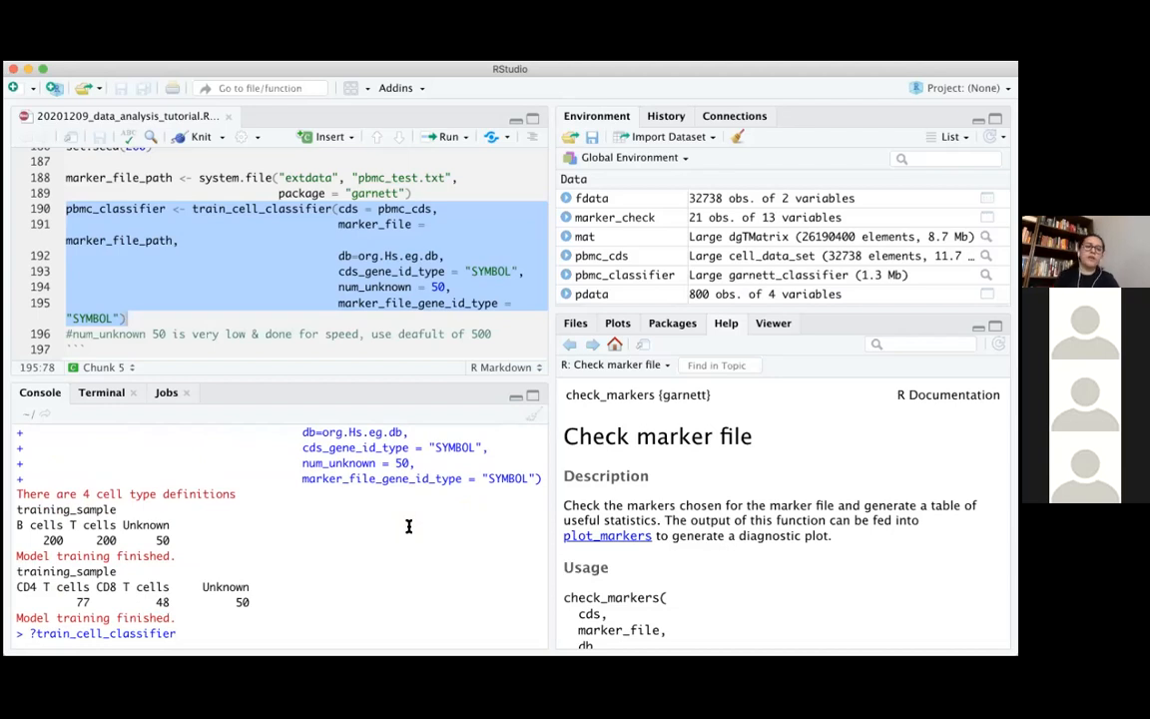
pyautogui.scroll(1, 137, 540)
pyautogui.scroll(-2, 138, 541)
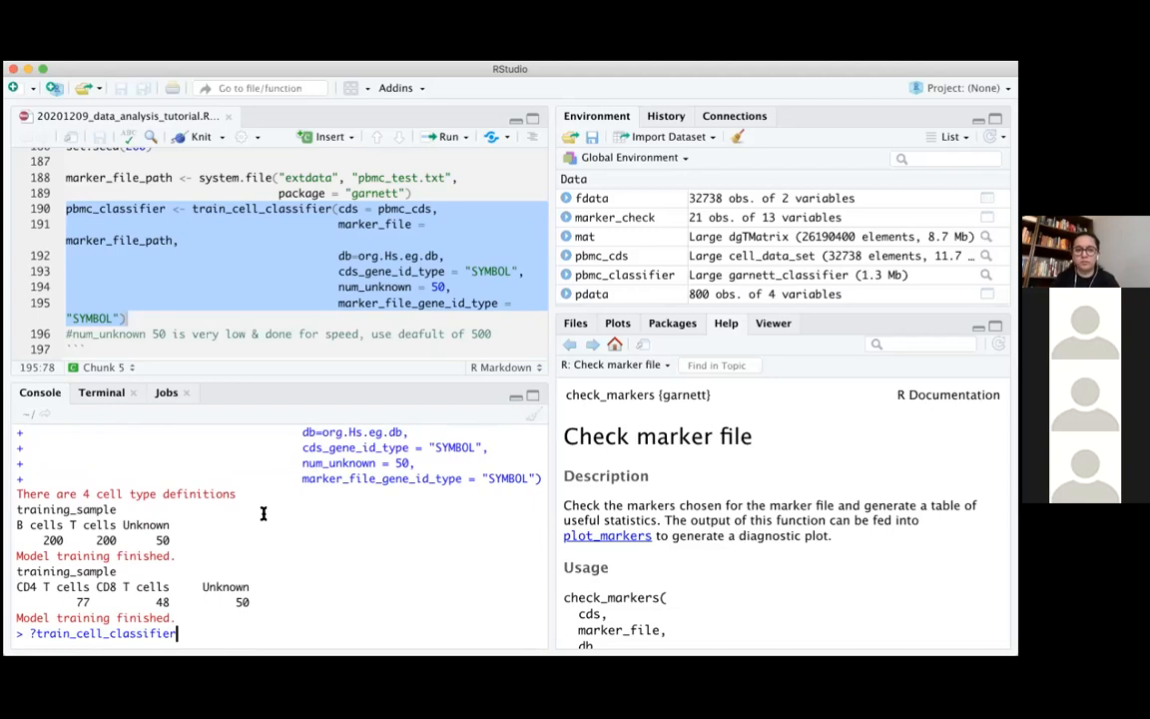
pyautogui.press('Return')
# Read the description and the cds, marker_file and db arguments on the help page, highlighting the cds entry's text
pyautogui.scroll(-10, 857, 501)
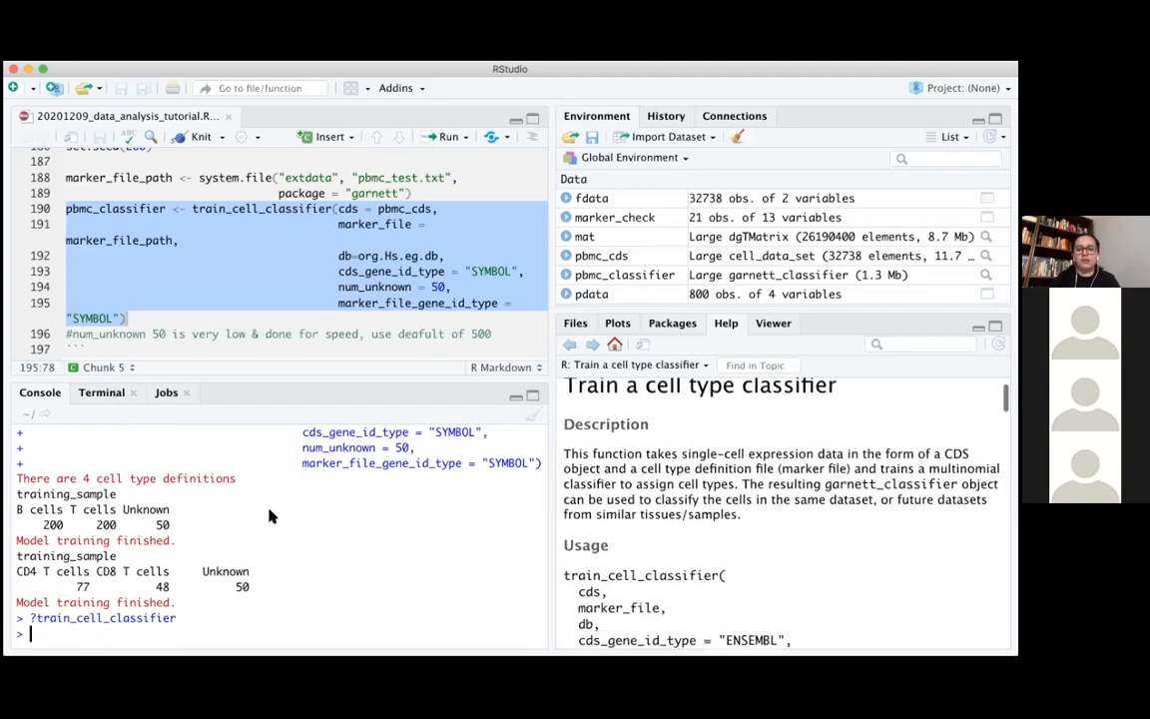
pyautogui.scroll(-3, 856, 502)
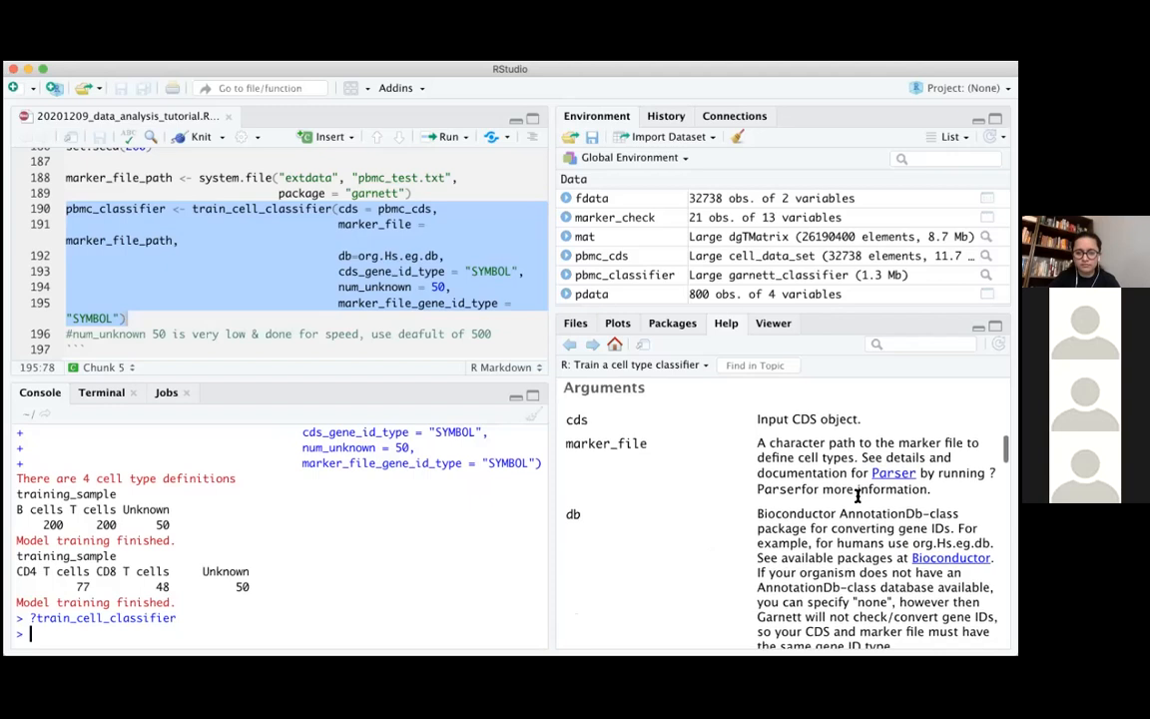
pyautogui.moveTo(756, 398); pyautogui.dragTo(917, 400)
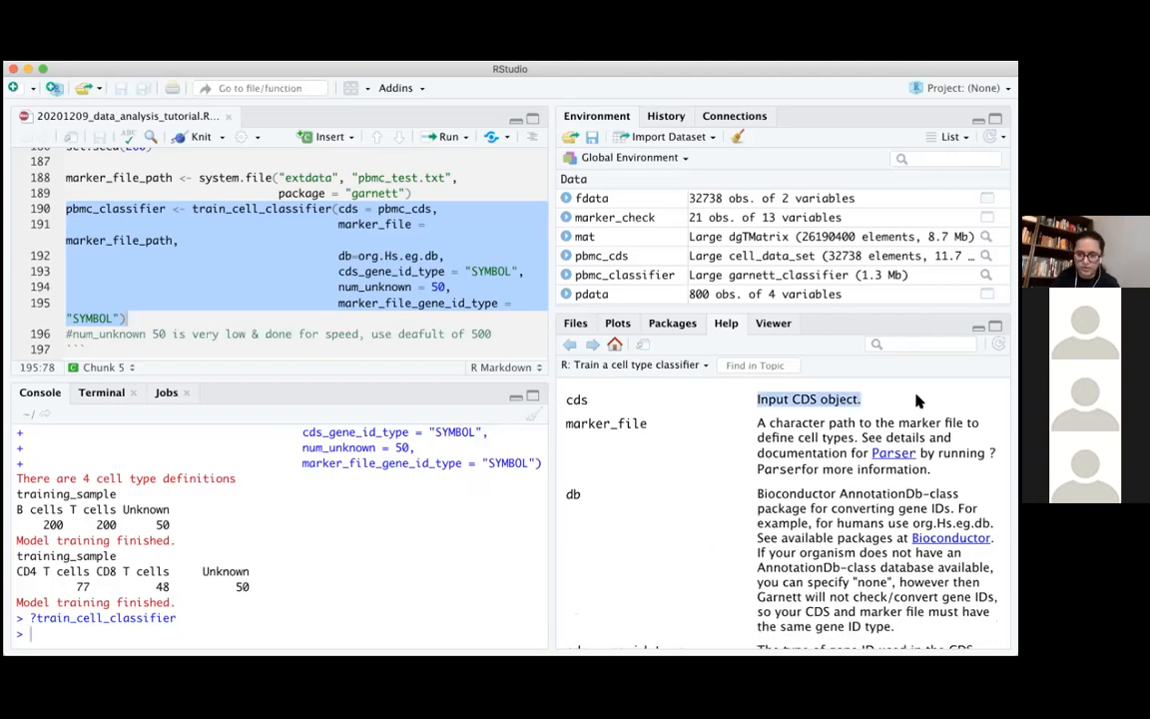
pyautogui.click(815, 427)
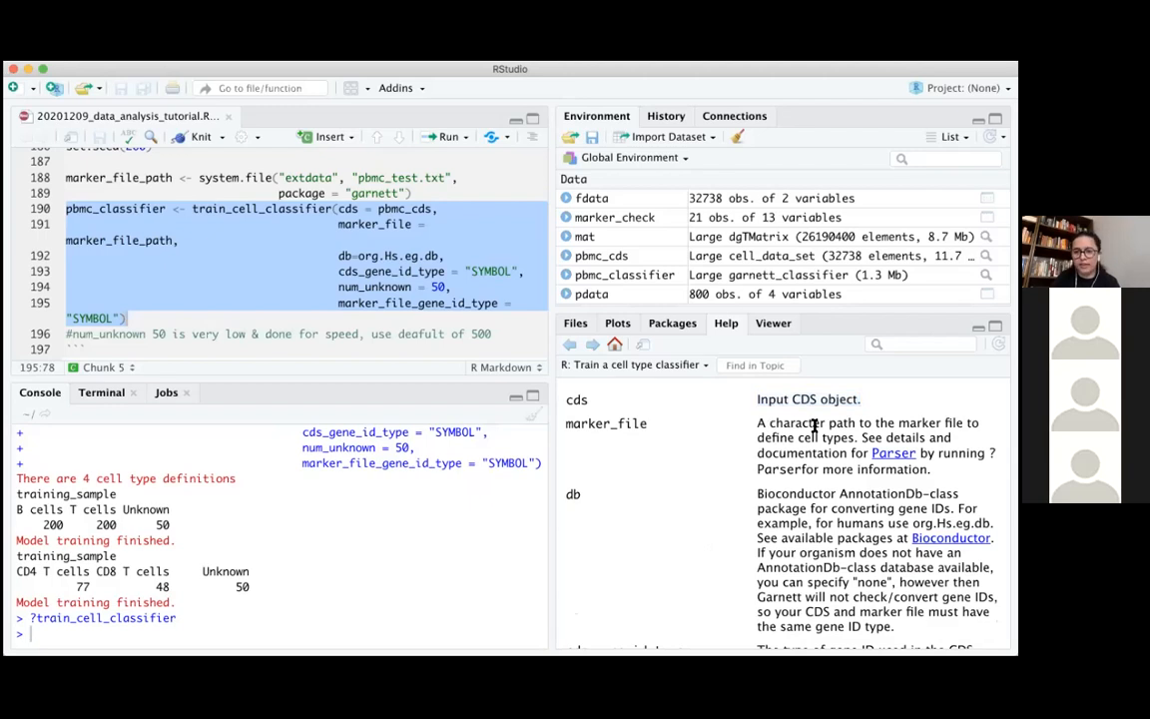
pyautogui.scroll(-2, 742, 631)
pyautogui.scroll(-1, 742, 633)
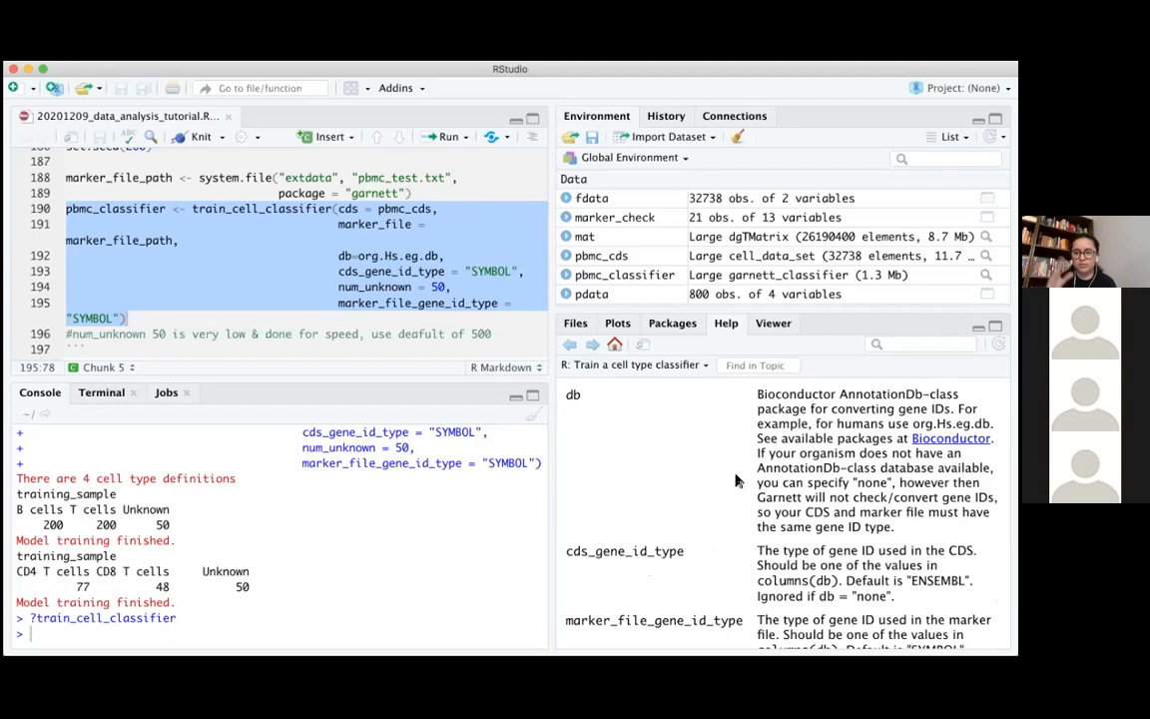
pyautogui.scroll(-3, 736, 477)
pyautogui.scroll(-1, 736, 476)
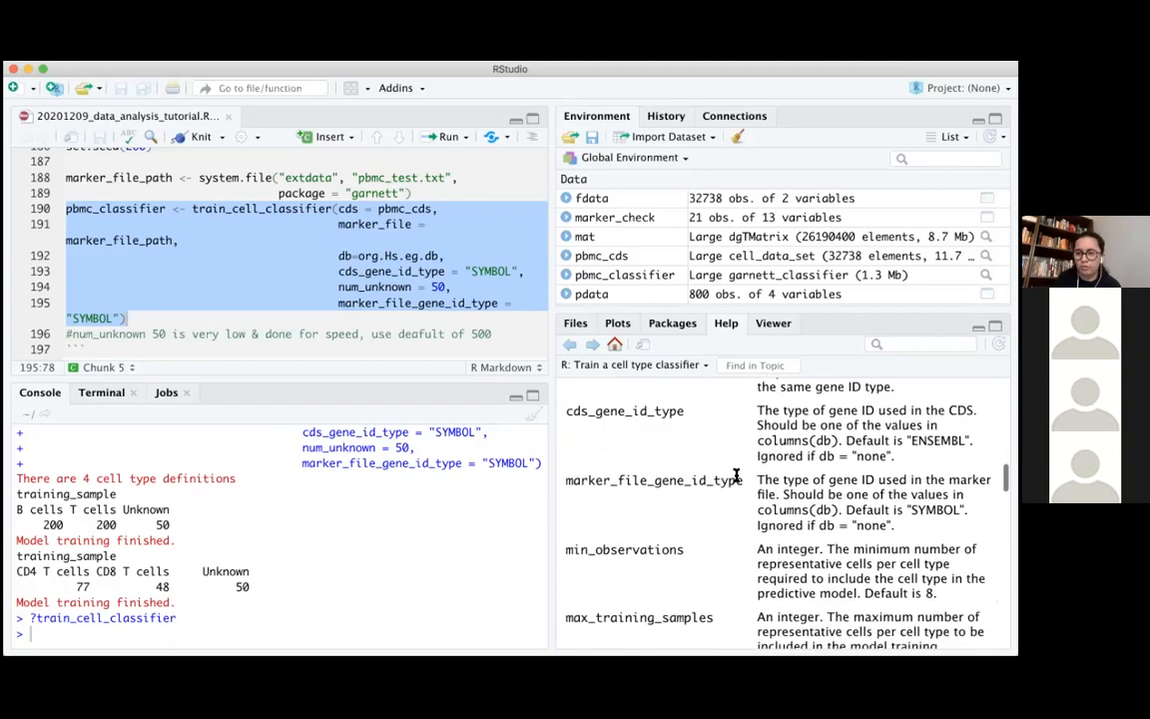
# Examine the cds_gene_id_type argument in the help page, highlighting its description and the db = "none" exception
pyautogui.scroll(-1, 736, 476)
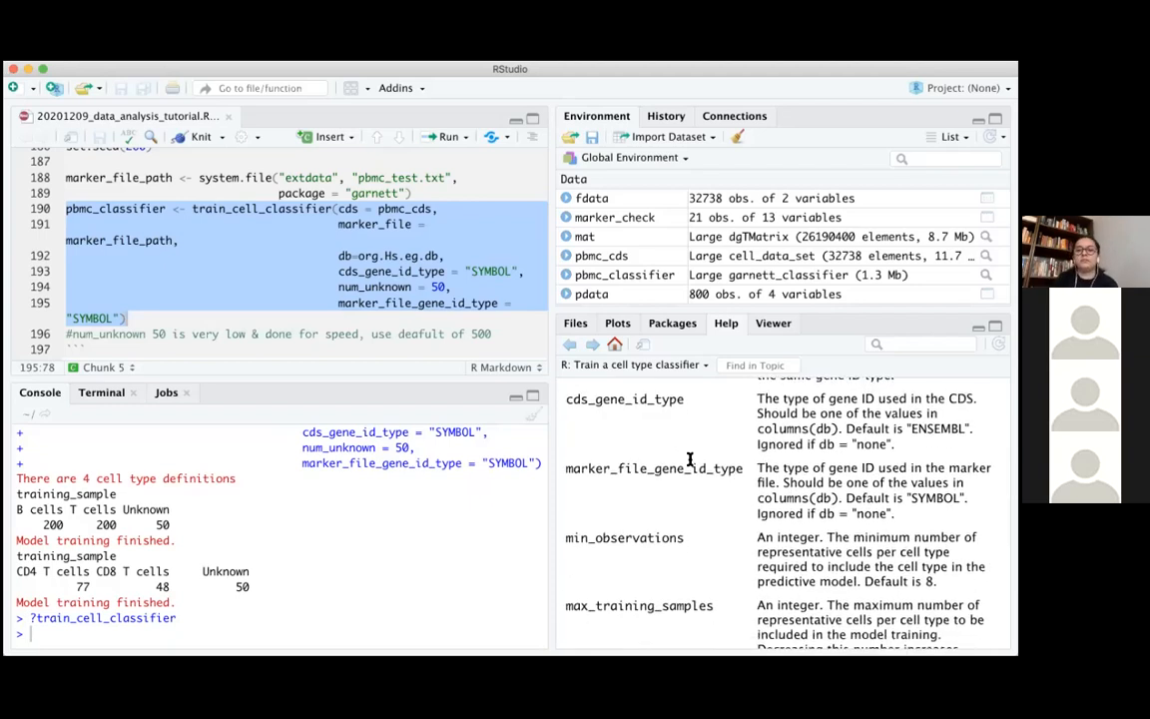
pyautogui.doubleClick(667, 399)
pyautogui.moveTo(782, 398); pyautogui.dragTo(976, 398)
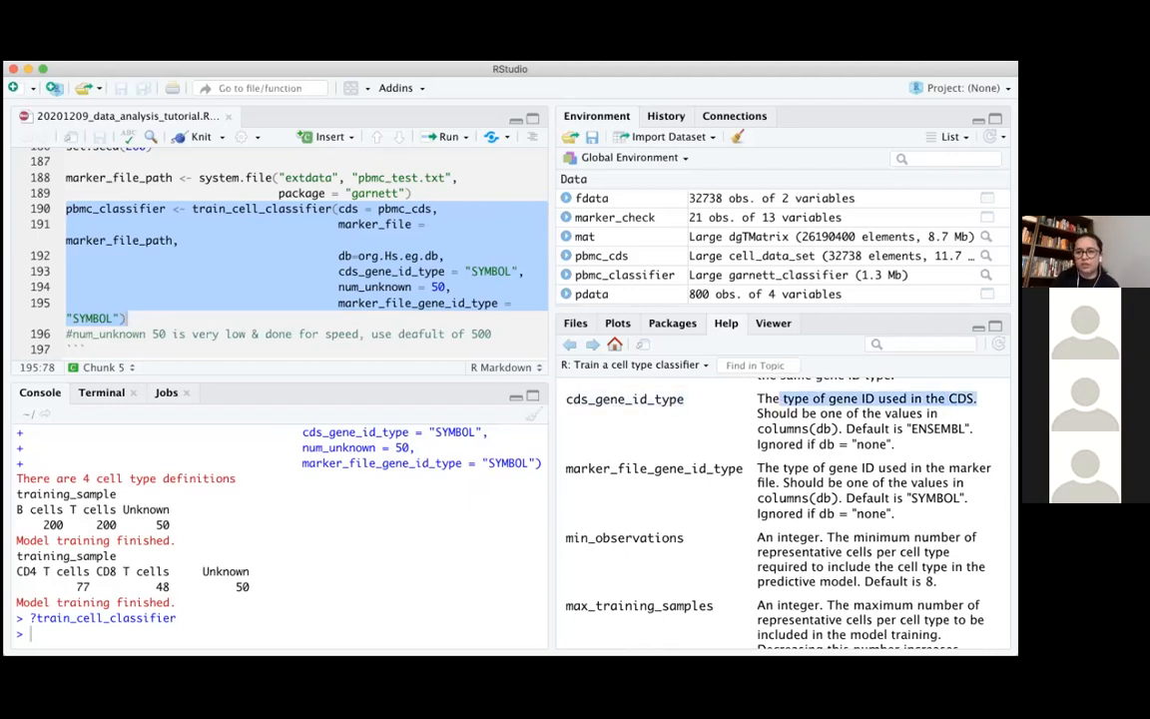
pyautogui.click(977, 400)
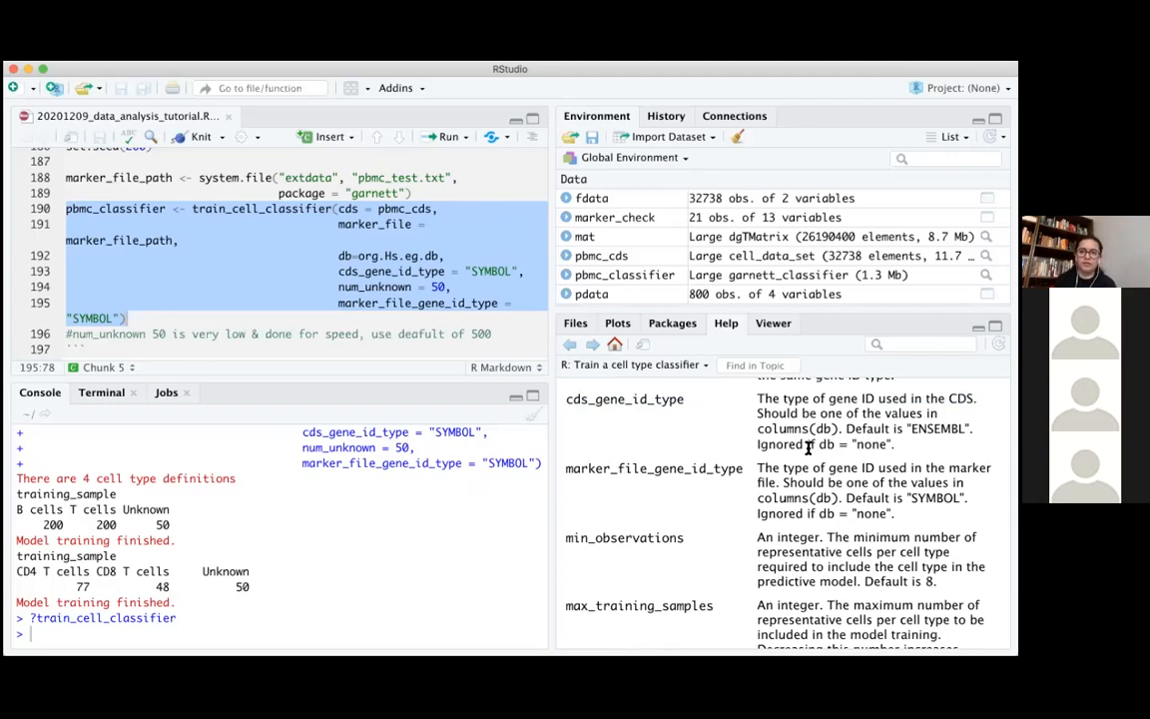
pyautogui.moveTo(818, 445); pyautogui.dragTo(916, 448)
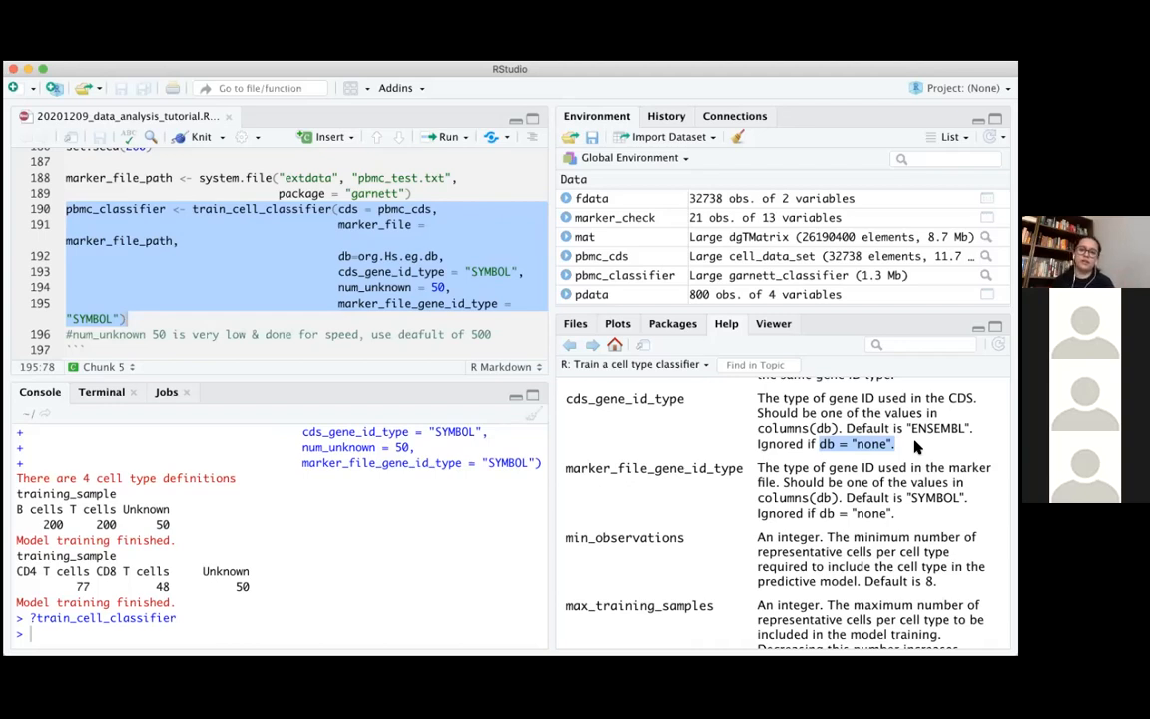
# Examine the marker_file_gene_id_type argument in the help page, highlighting its full description
pyautogui.scroll(-2, 915, 447)
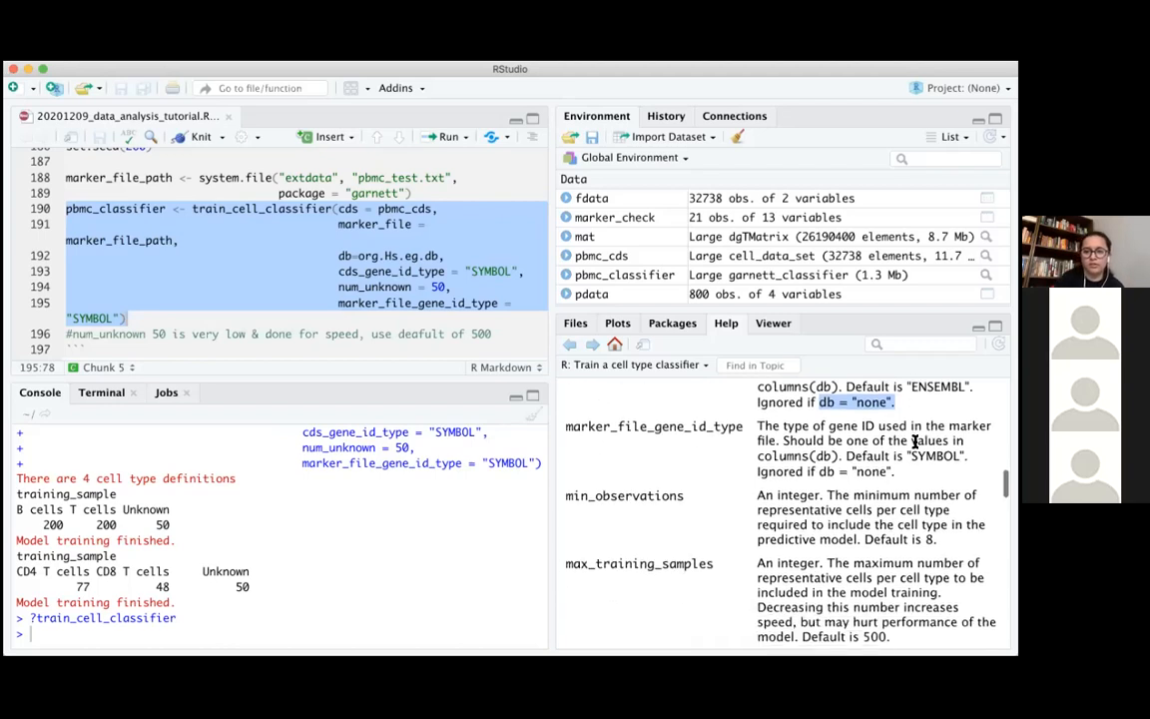
pyautogui.scroll(-1, 916, 448)
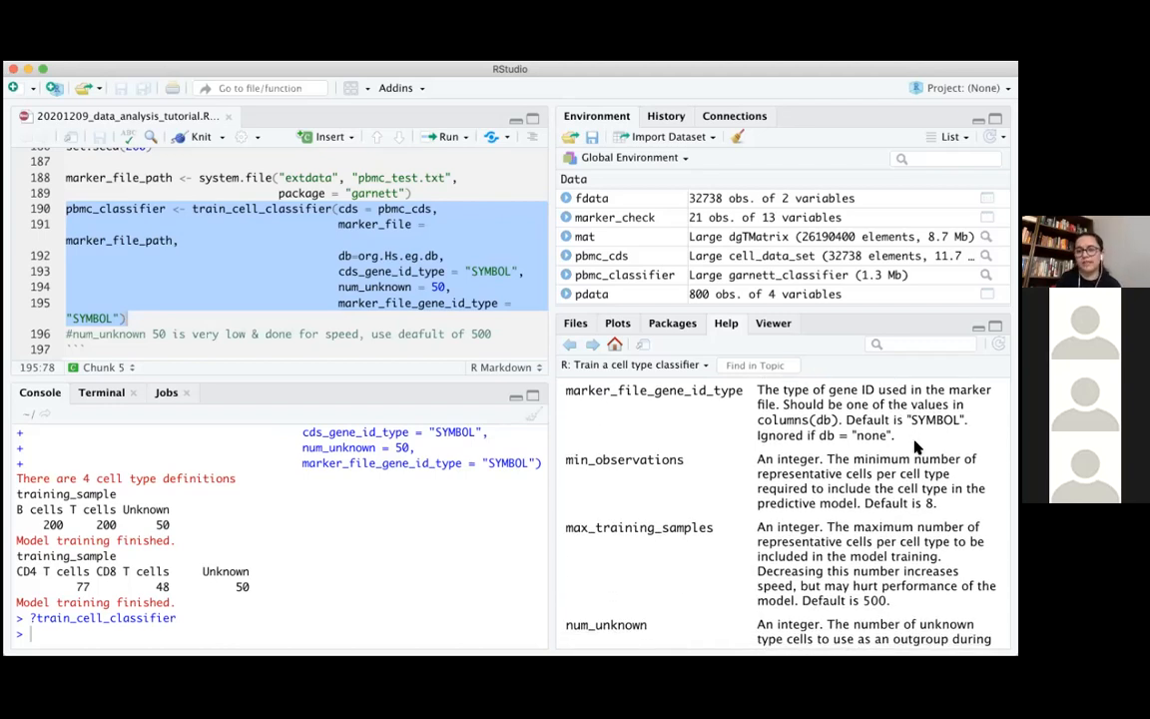
pyautogui.scroll(1, 914, 445)
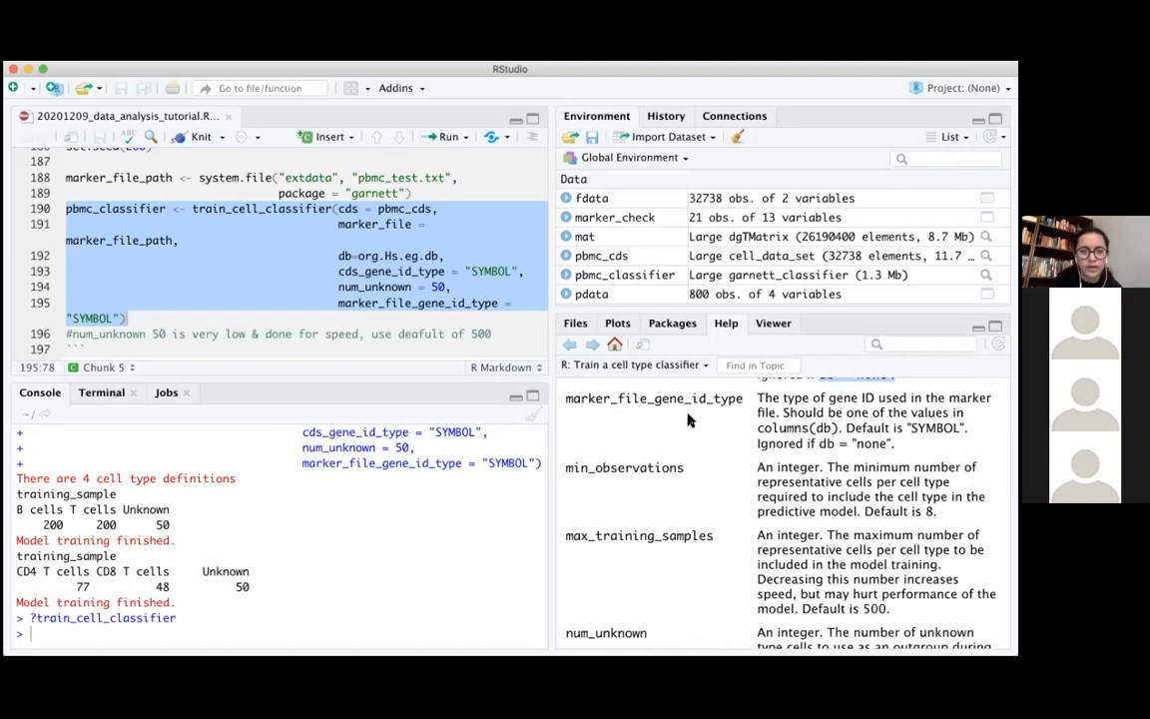
pyautogui.tripleClick(911, 432)
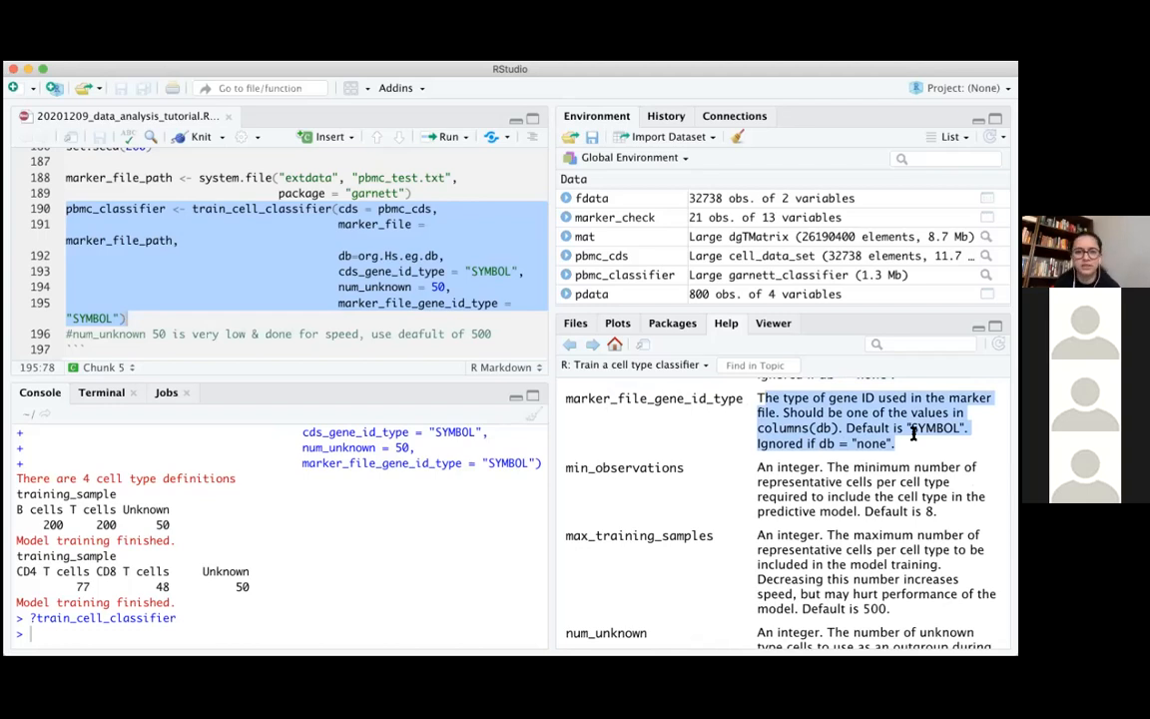
# Examine the num_unknown argument in the help page and highlight the matching Unknown cell count in the console's training output
pyautogui.scroll(-5, 912, 435)
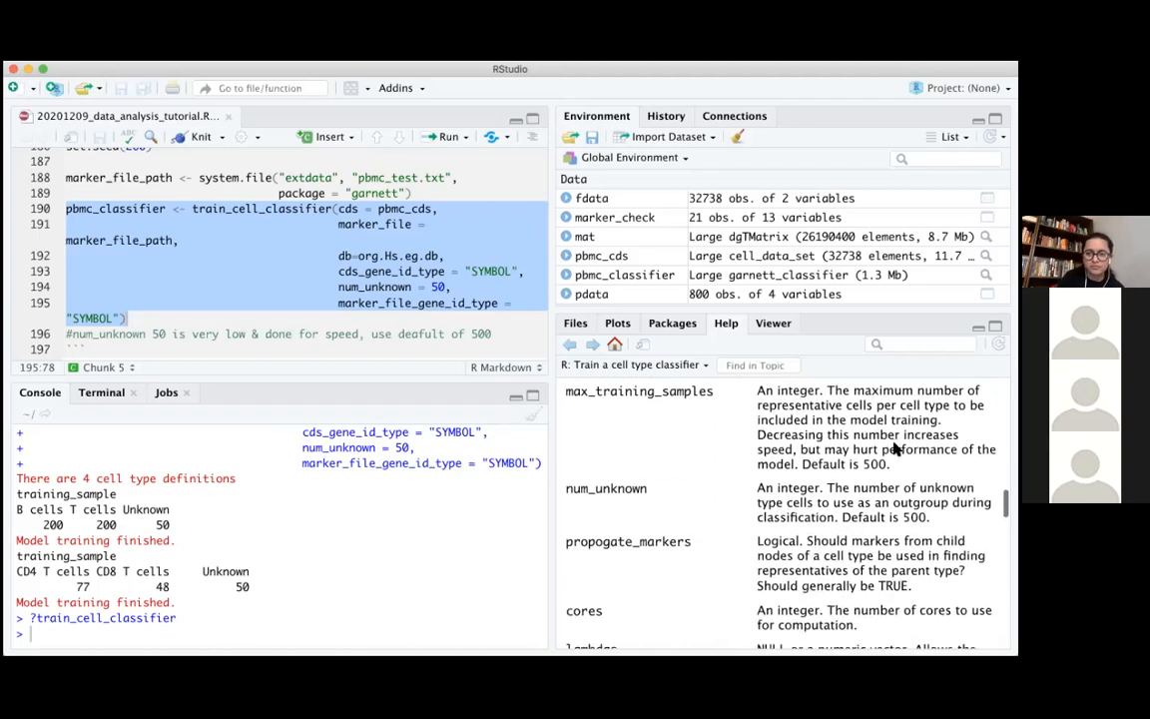
pyautogui.doubleClick(644, 488)
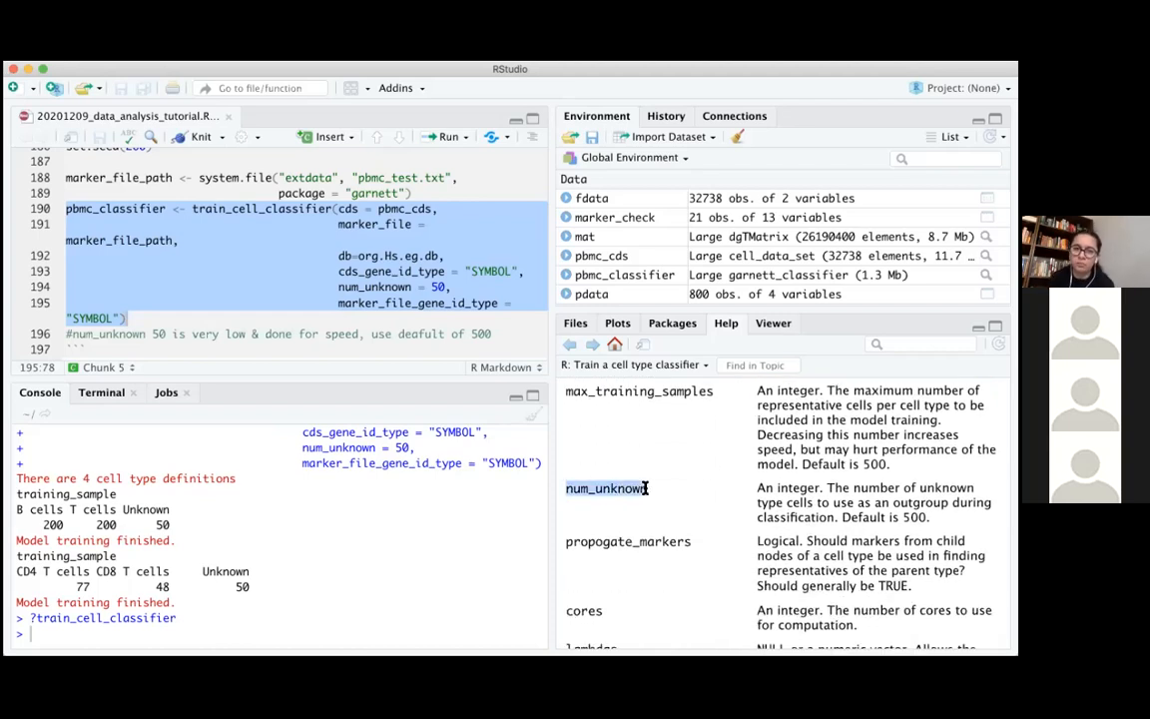
pyautogui.click(785, 531)
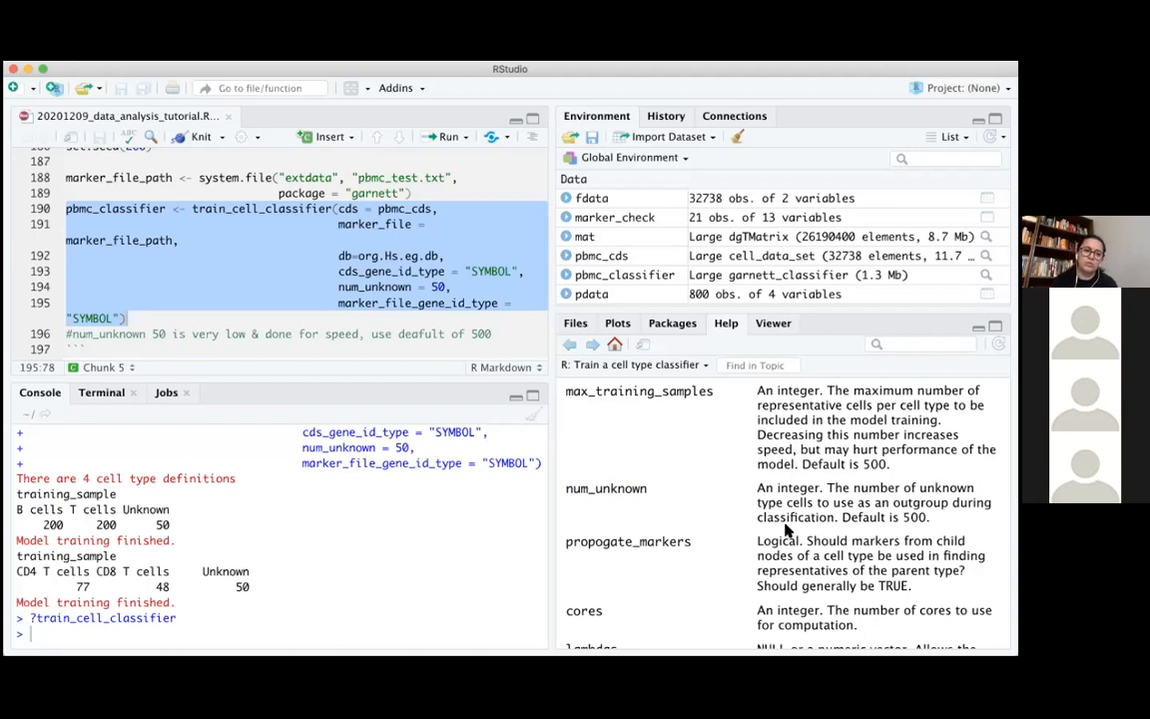
pyautogui.doubleClick(266, 584)
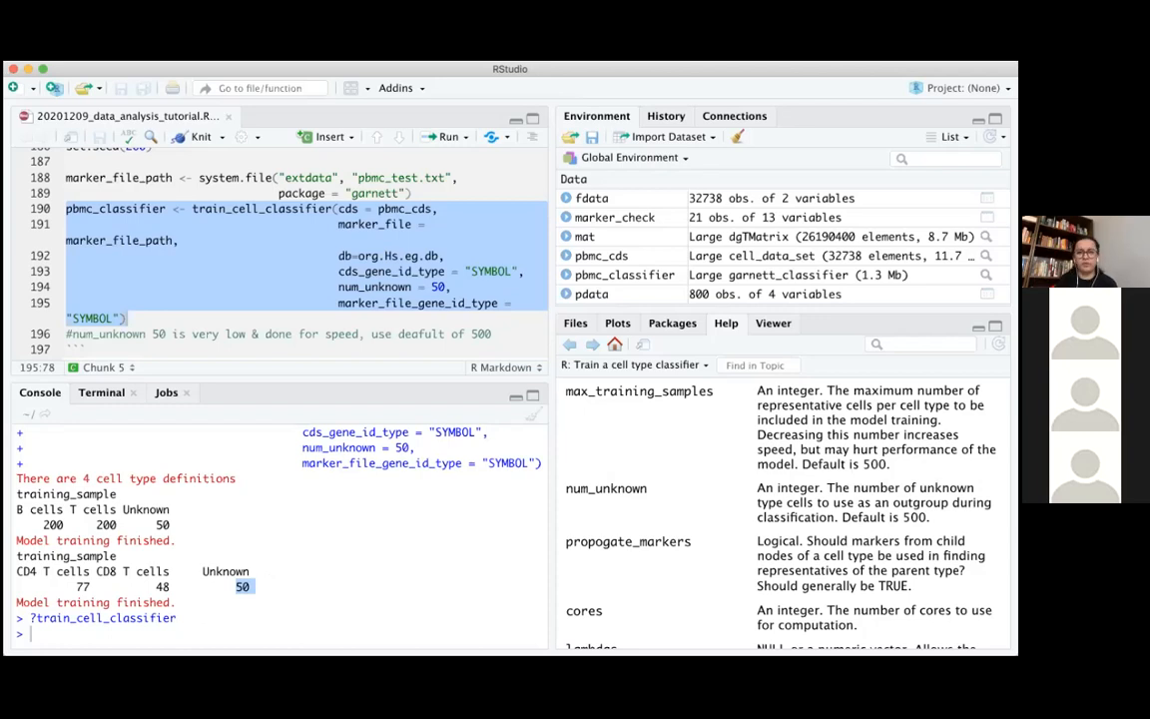
# Review the script's note on the garnett_classifier output object and locate the pbmc_classifier assignment in the console history
pyautogui.scroll(-3, 381, 288)
pyautogui.click(382, 285)
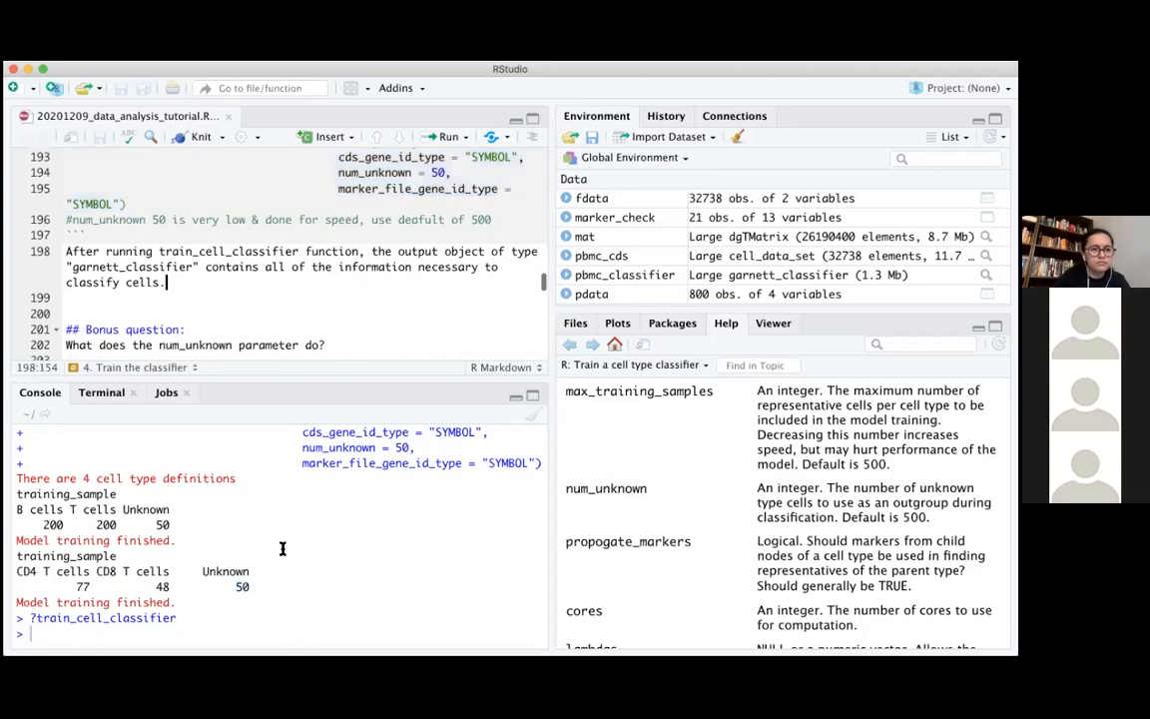
pyautogui.scroll(3, 100, 504)
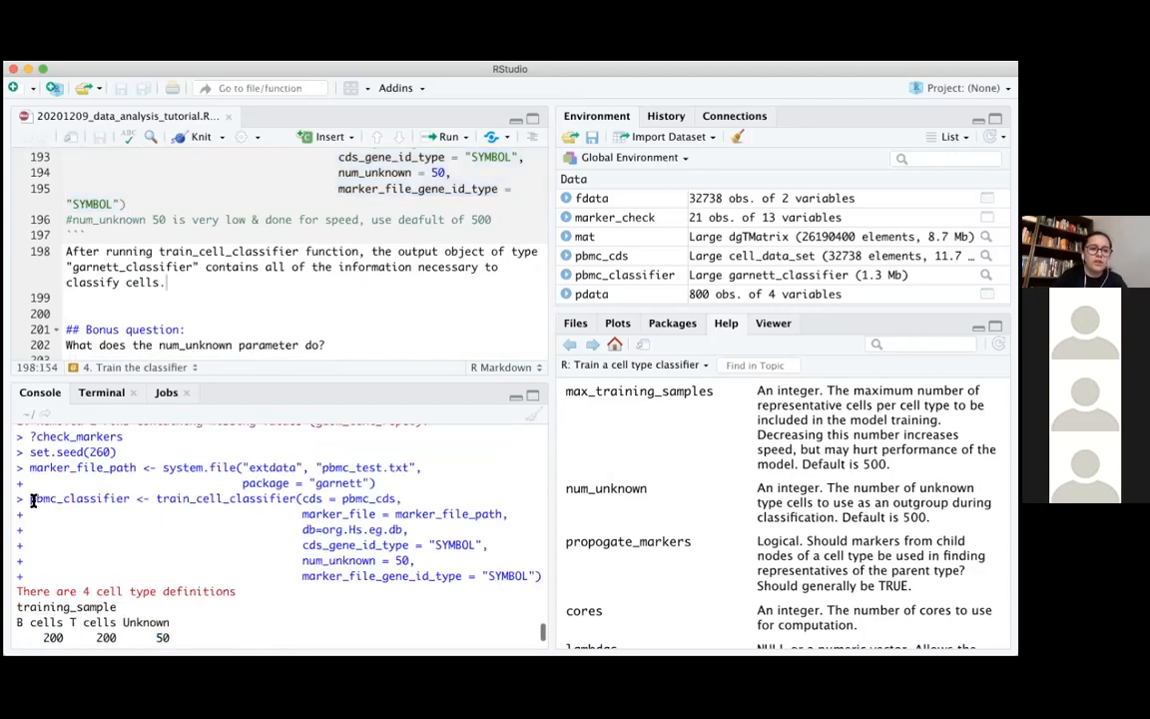
pyautogui.doubleClick(128, 499)
pyautogui.click(129, 499)
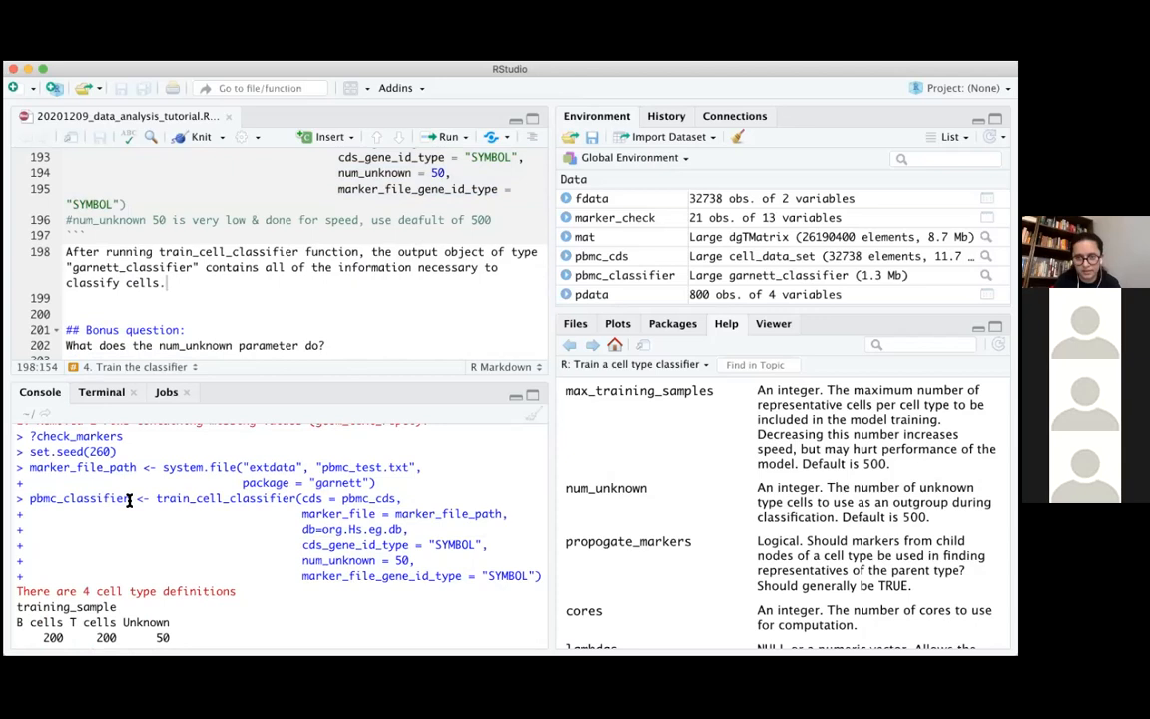
pyautogui.click(267, 294)
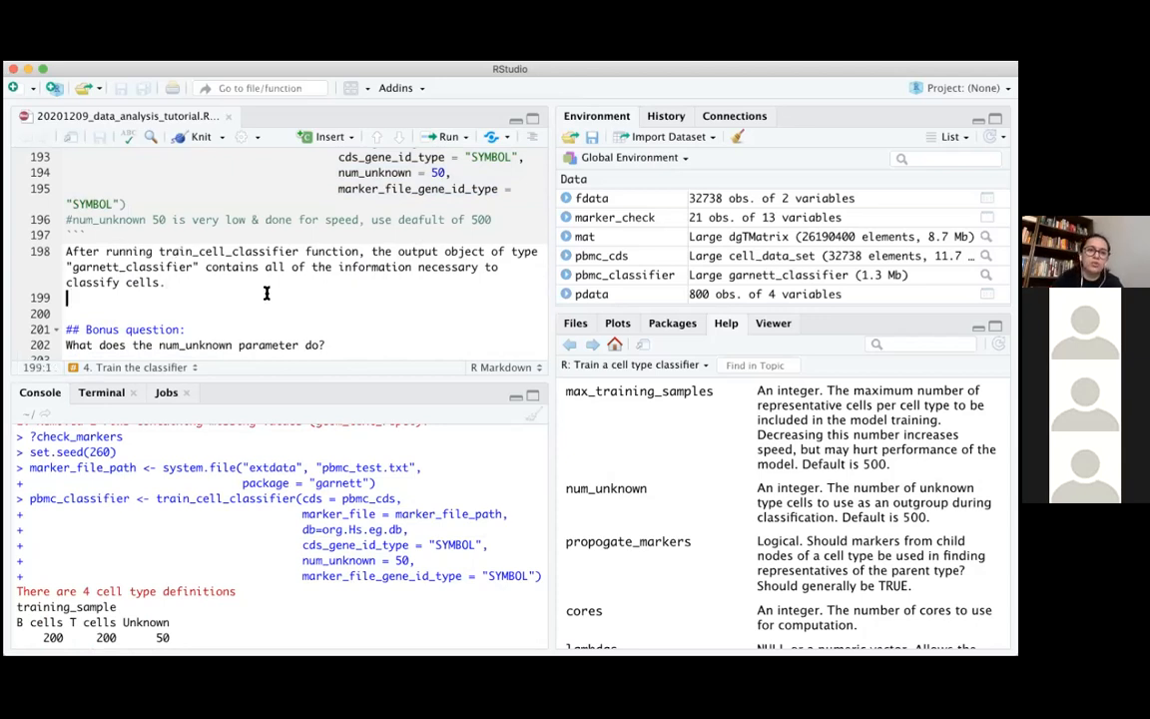
# Read the bonus and challenge questions about num_unknown and the introduction to "5. Viewing the classification genes" in the script
pyautogui.scroll(-3, 329, 272)
pyautogui.click(339, 277)
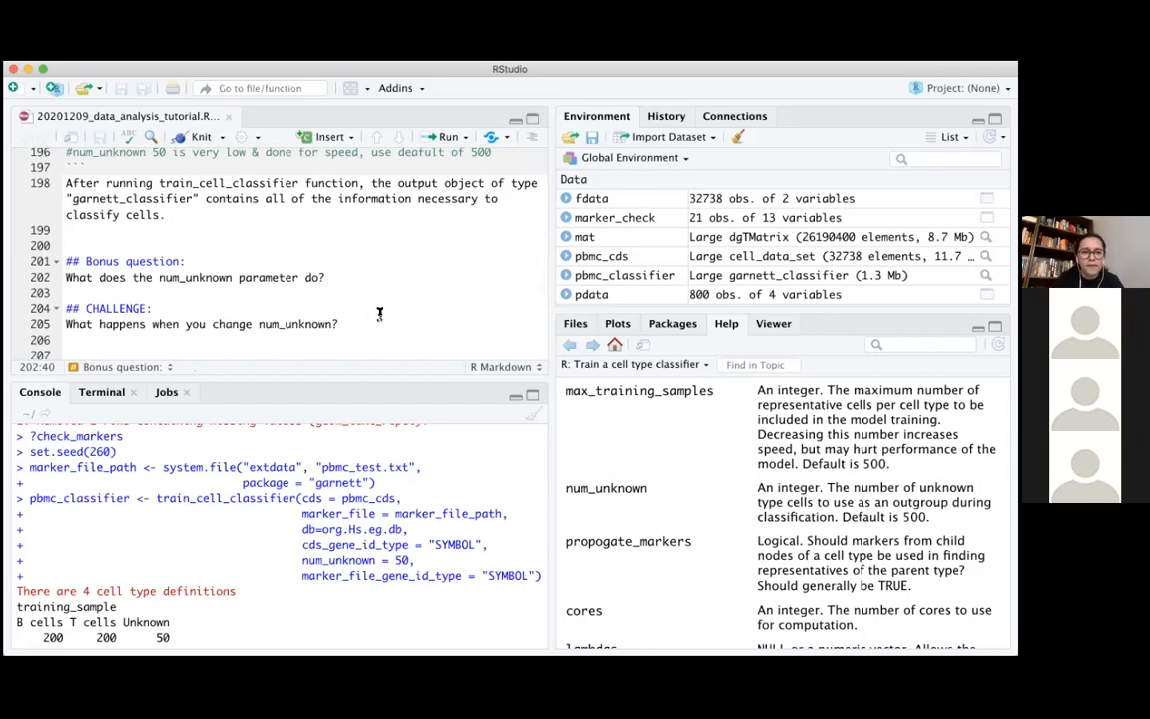
pyautogui.scroll(-2, 380, 314)
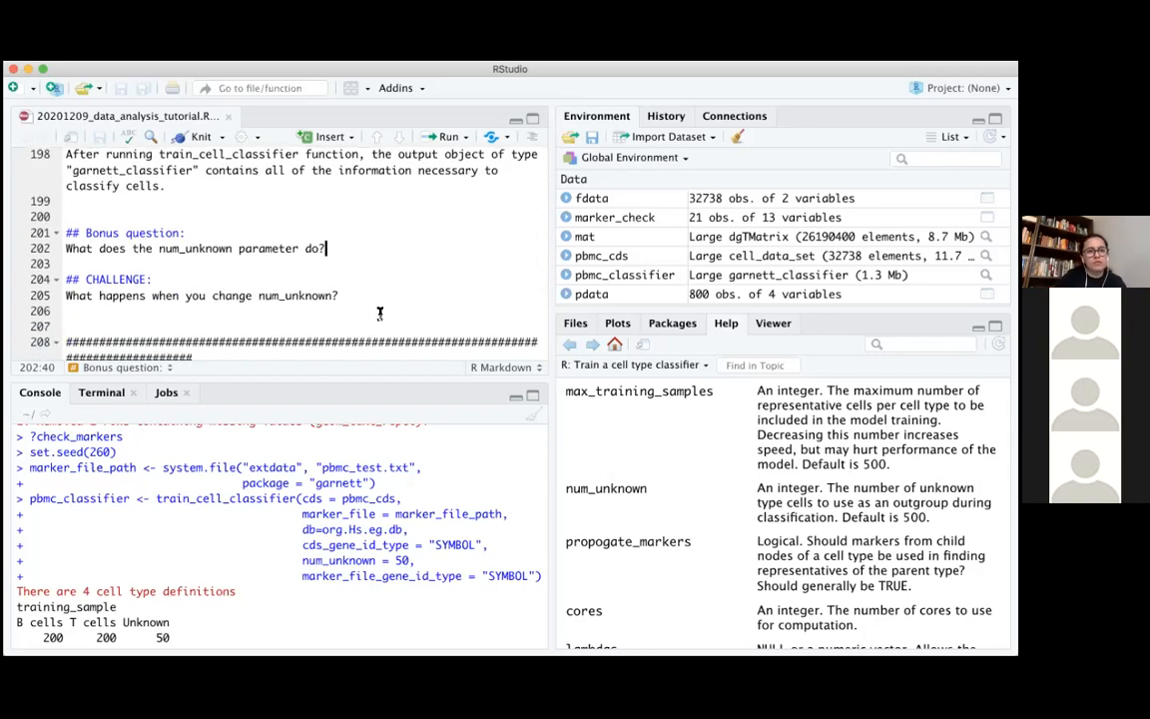
pyautogui.scroll(-5, 380, 313)
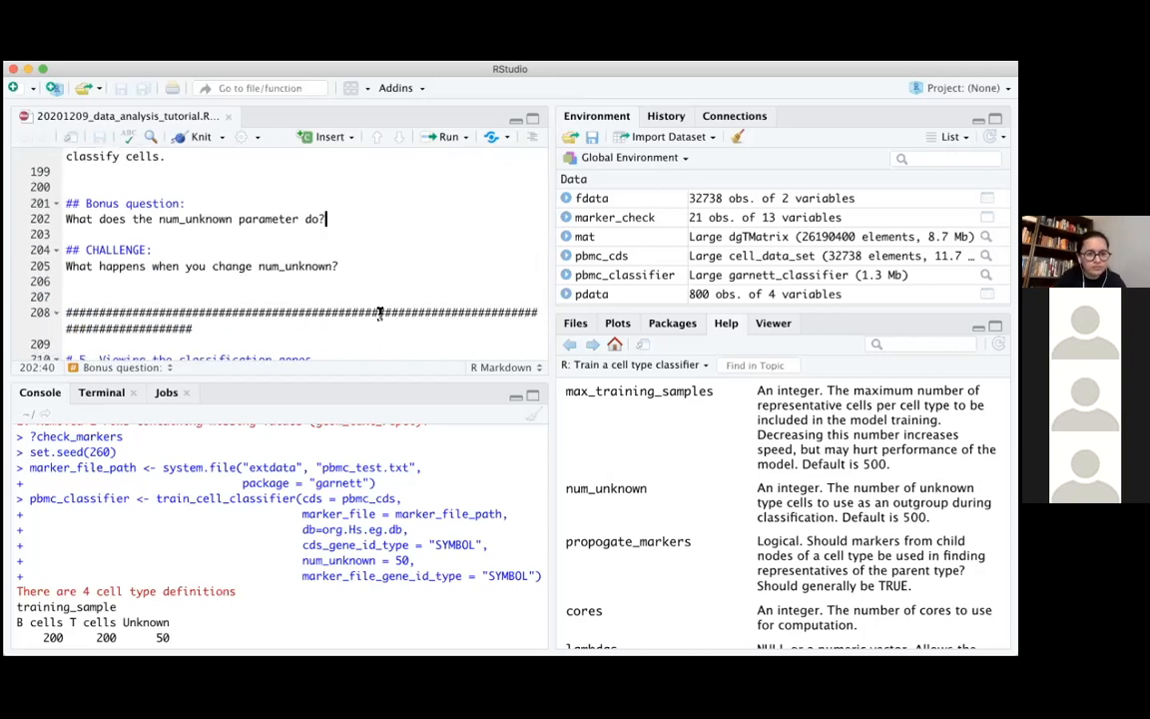
pyautogui.scroll(-6, 379, 314)
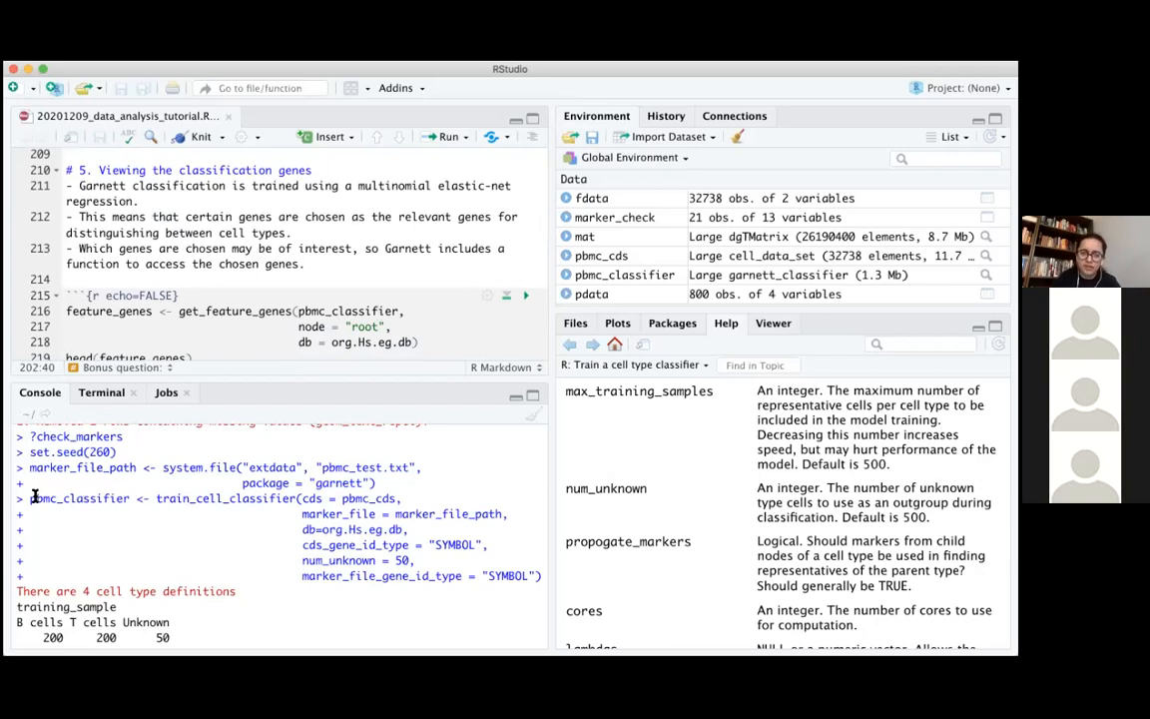
# Print the trained pbmc_classifier object in the console
pyautogui.doubleClick(123, 496)
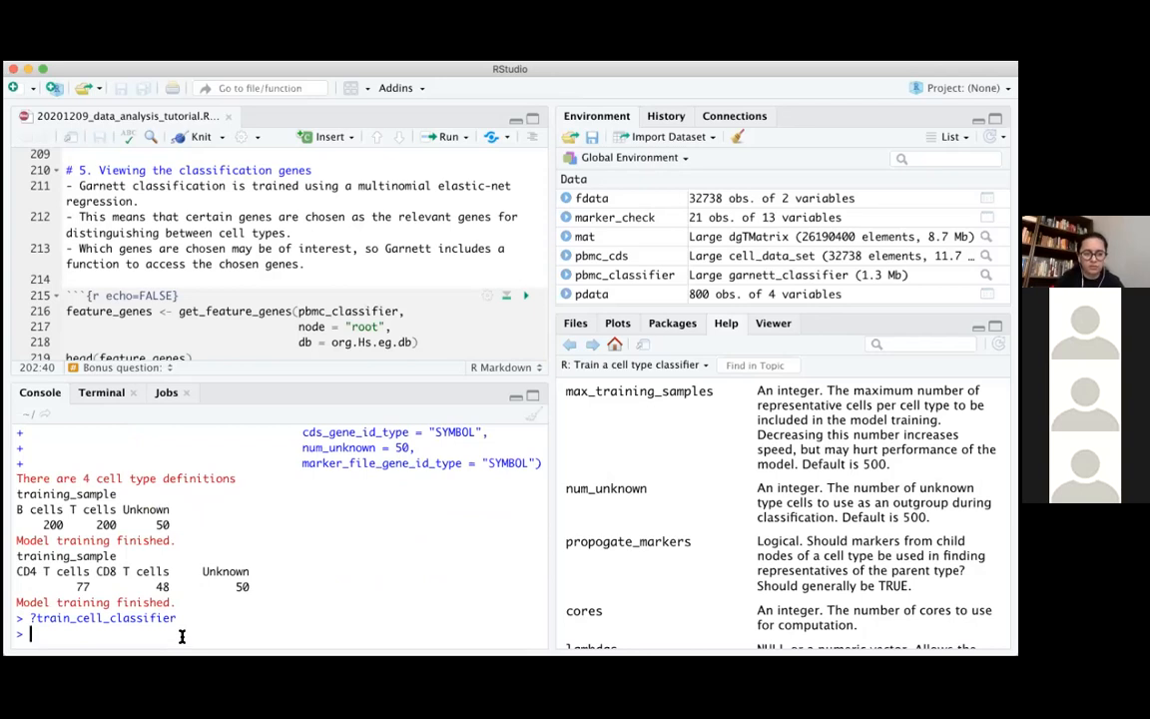
pyautogui.write('pbmc')
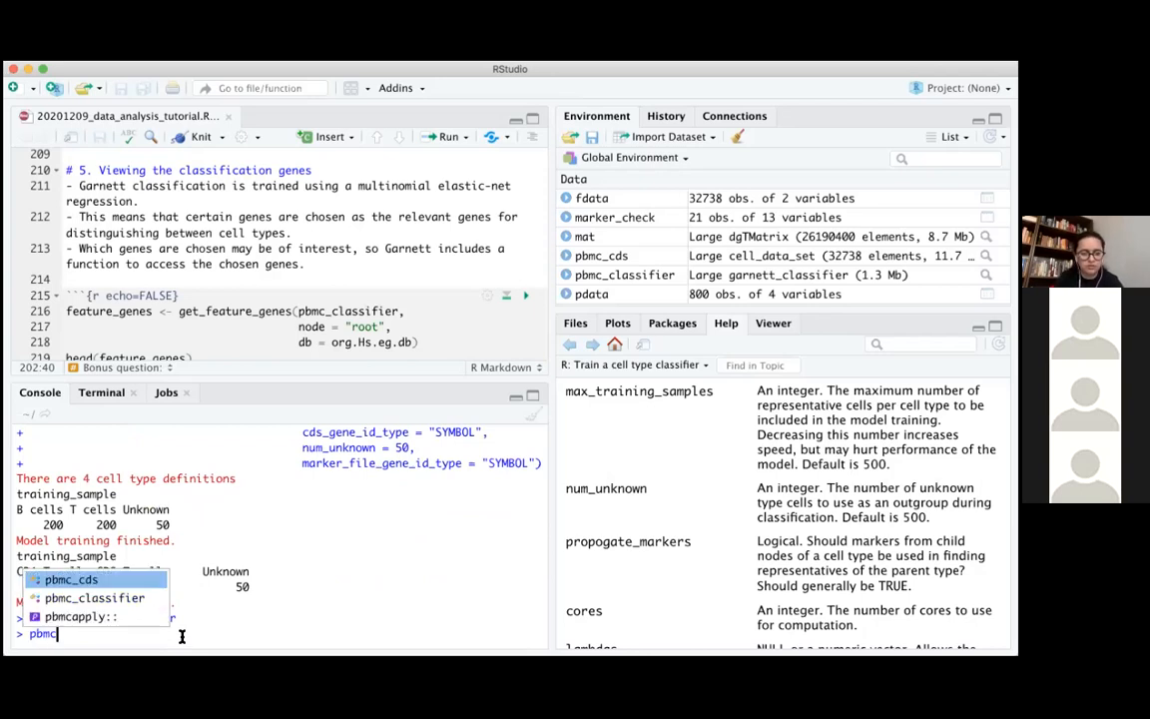
pyautogui.press('Down')
pyautogui.press('Return')
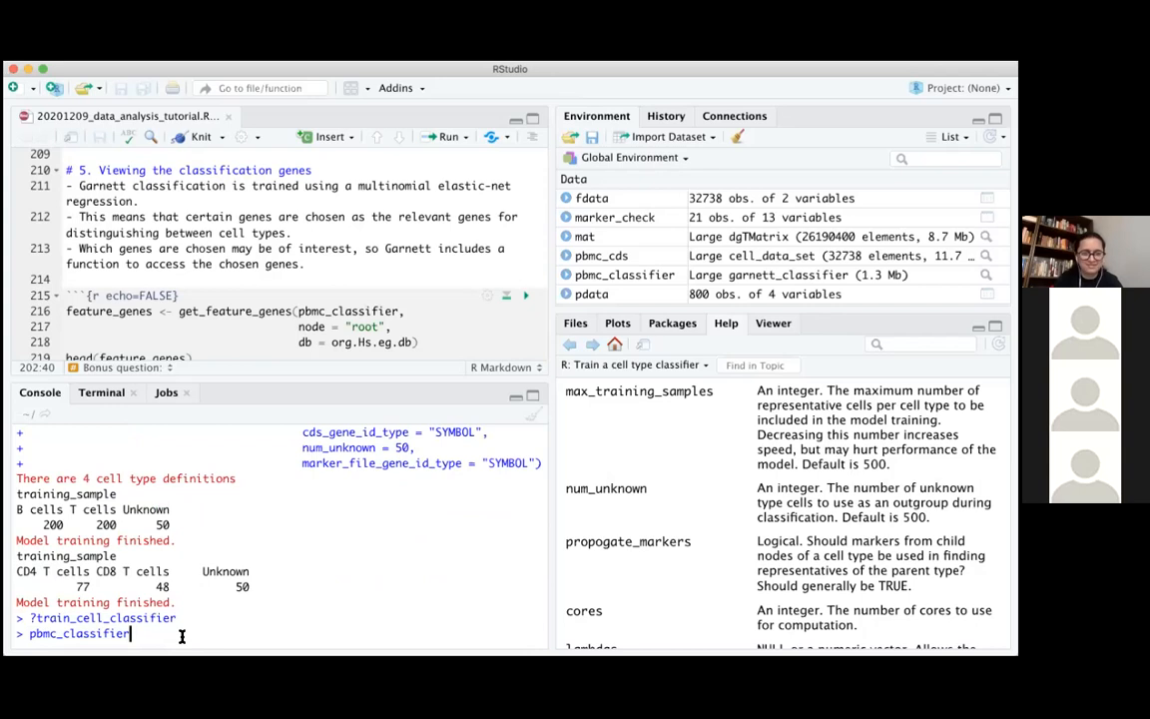
pyautogui.press('Return')
# Examine the printed slots of pbmc_classifier, from the classification tree onward, and highlight the "cell_totals" slot
pyautogui.scroll(5, 278, 543)
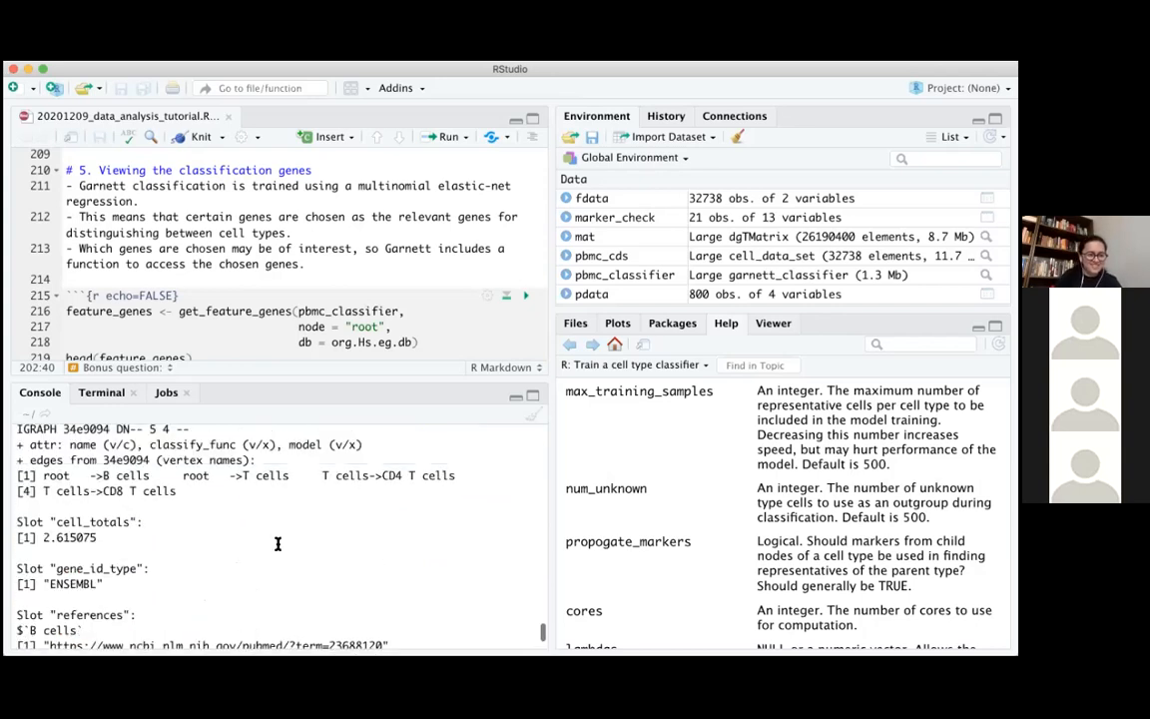
pyautogui.scroll(2, 277, 543)
pyautogui.scroll(-5, 278, 543)
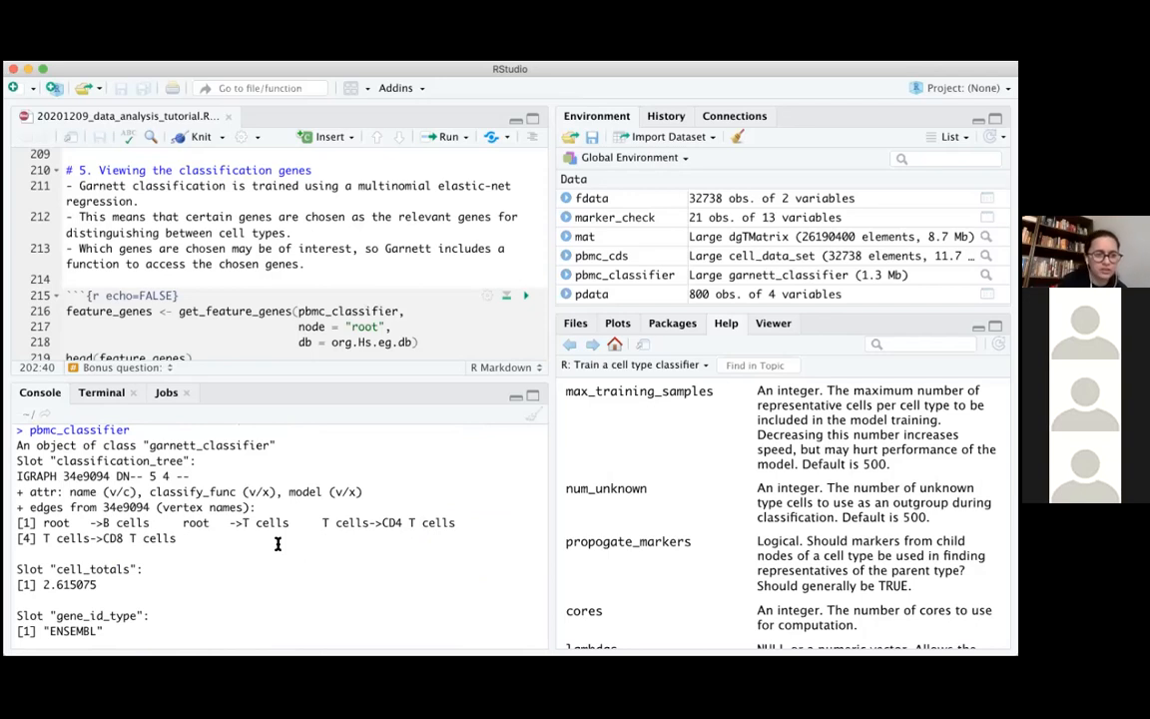
pyautogui.scroll(-1, 178, 572)
pyautogui.scroll(-1, 179, 572)
pyautogui.moveTo(179, 572); pyautogui.dragTo(143, 547)
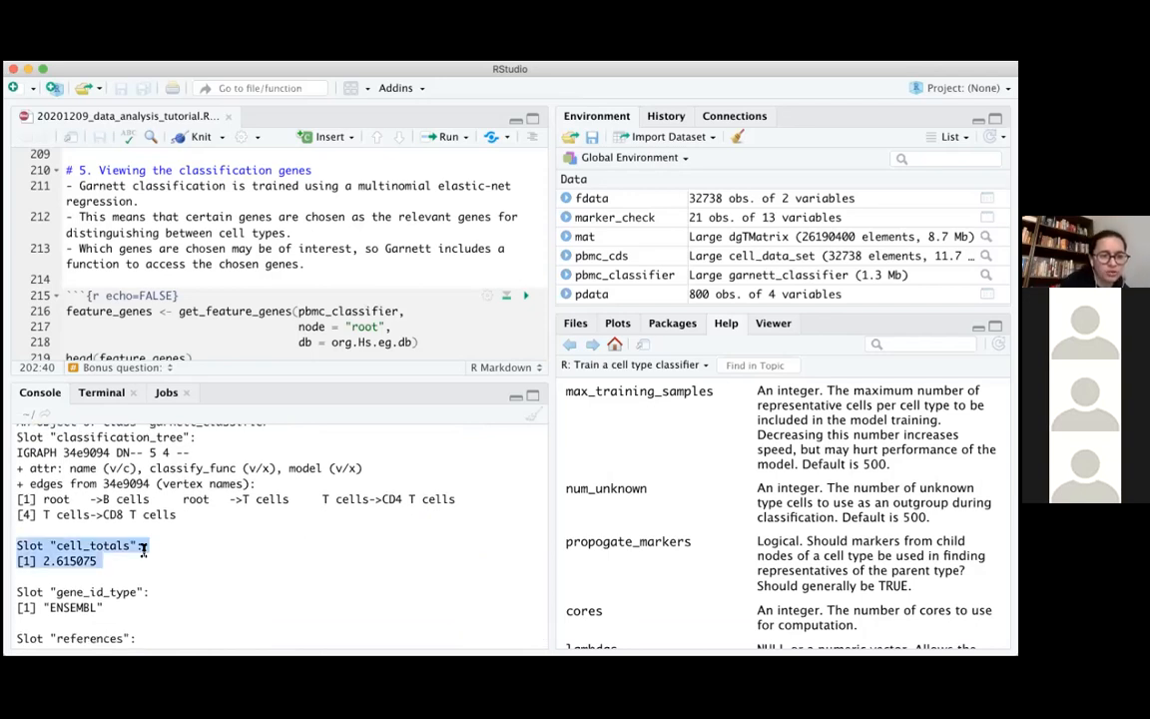
# Examine the "gene_id_type" and "references" slots of the printed pbmc_classifier and return to the "5. Viewing the classification genes" text
pyautogui.click(27, 445)
pyautogui.moveTo(102, 462); pyautogui.dragTo(208, 495)
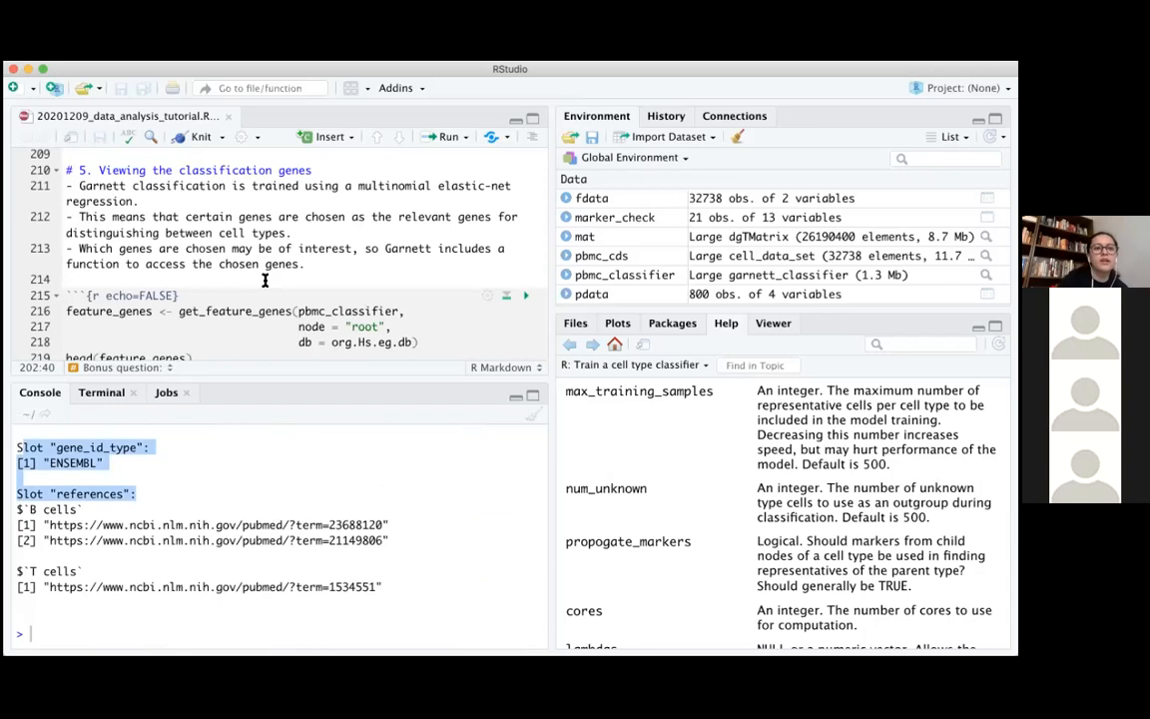
pyautogui.scroll(-3, 265, 278)
pyautogui.scroll(3, 319, 270)
pyautogui.click(352, 265)
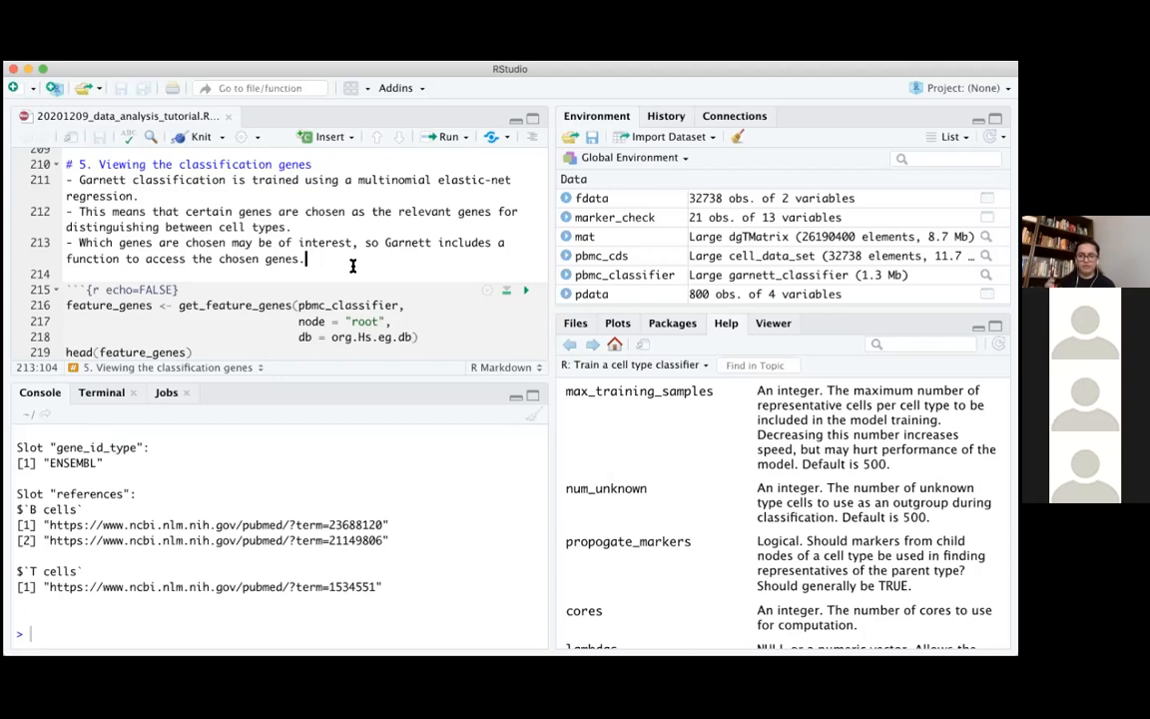
# Review the get_feature_genes call in the script, highlighting the function name, the pbmc_classifier argument and node = "root"
pyautogui.scroll(-1, 350, 265)
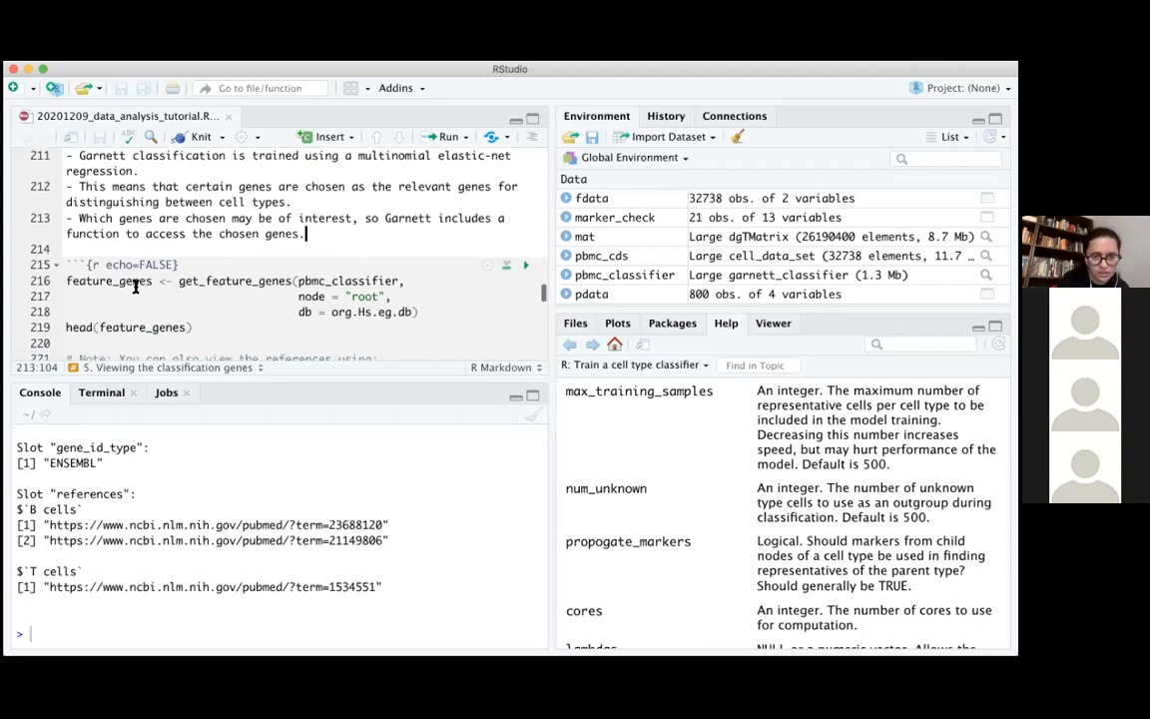
pyautogui.moveTo(180, 282); pyautogui.dragTo(291, 280)
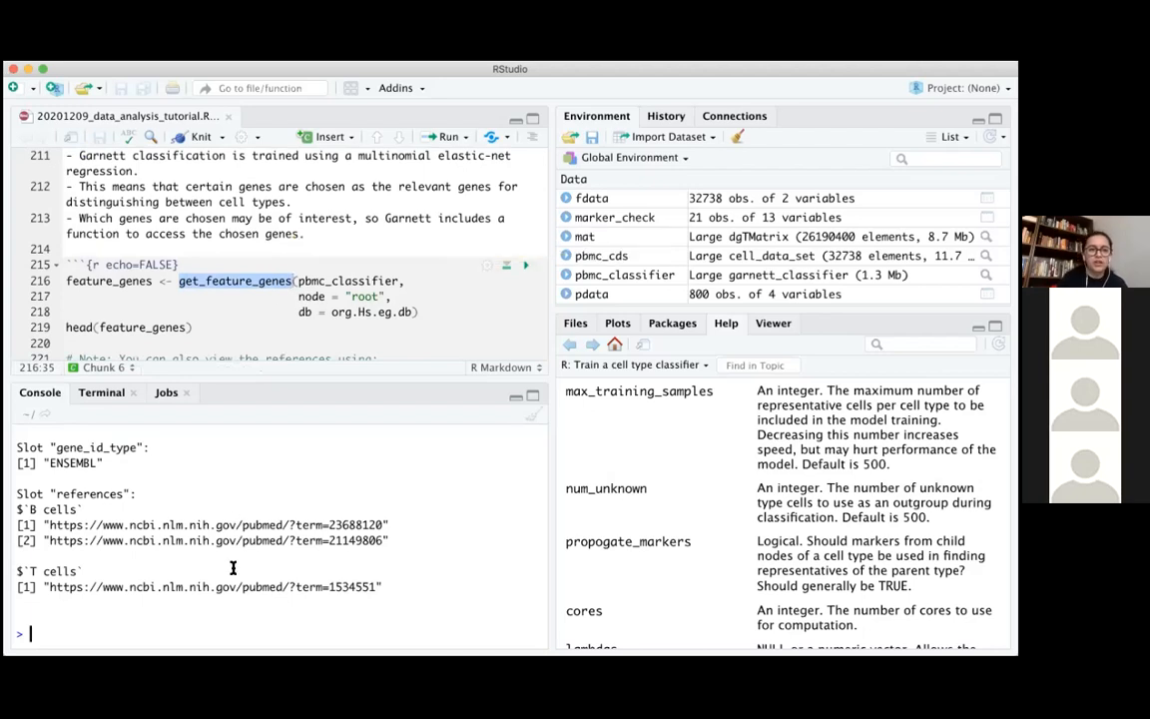
pyautogui.click(296, 281)
pyautogui.moveTo(297, 281); pyautogui.dragTo(398, 281)
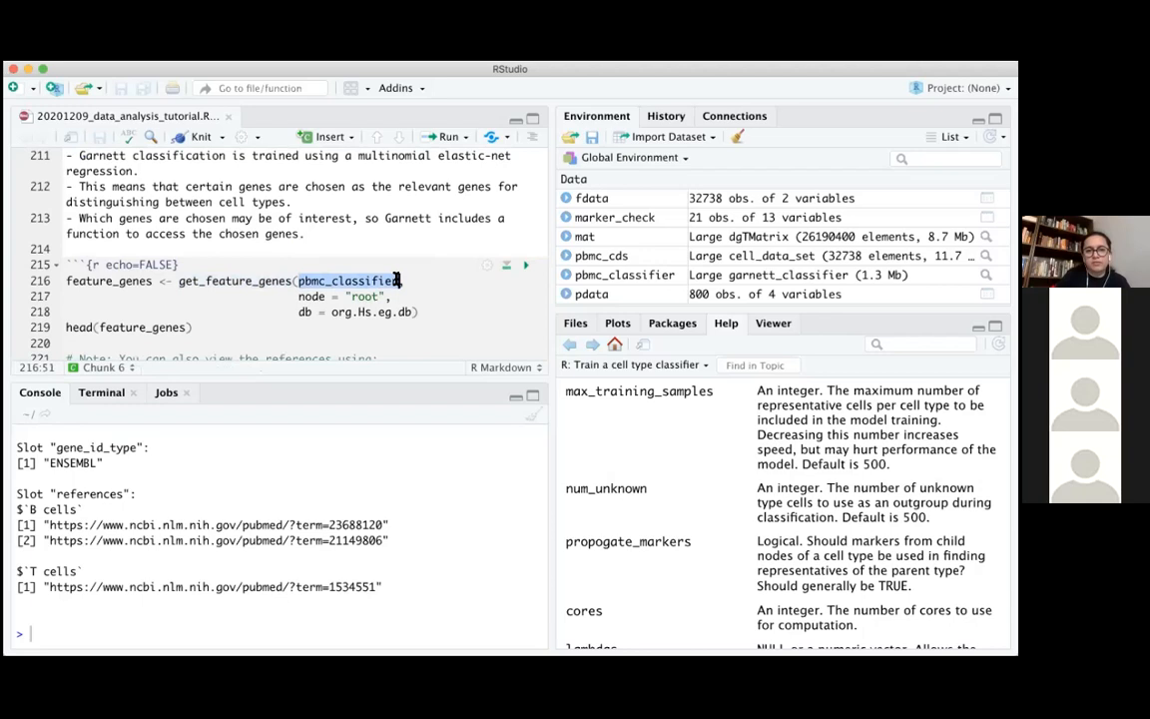
pyautogui.moveTo(299, 297); pyautogui.dragTo(392, 296)
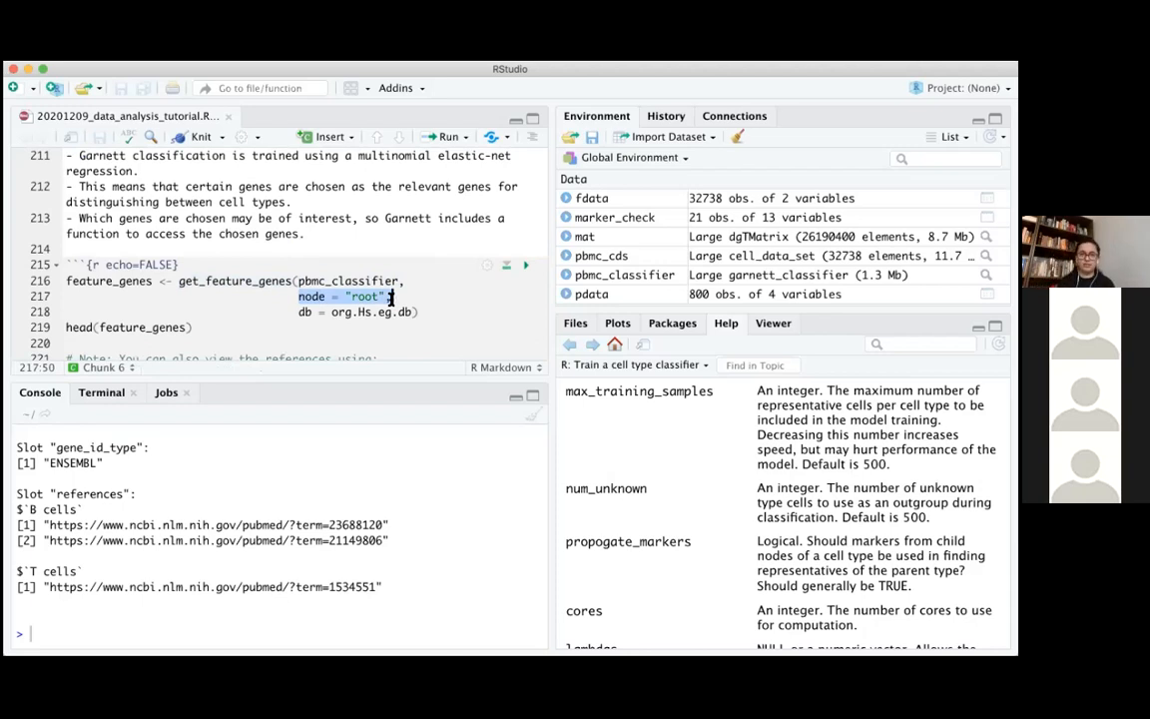
# Run the script's feature_genes assignment, calling get_feature_genes on pbmc_classifier with node = "root" and db = org.Hs.eg.db
pyautogui.moveTo(58, 282); pyautogui.dragTo(460, 323)
pyautogui.click(455, 318)
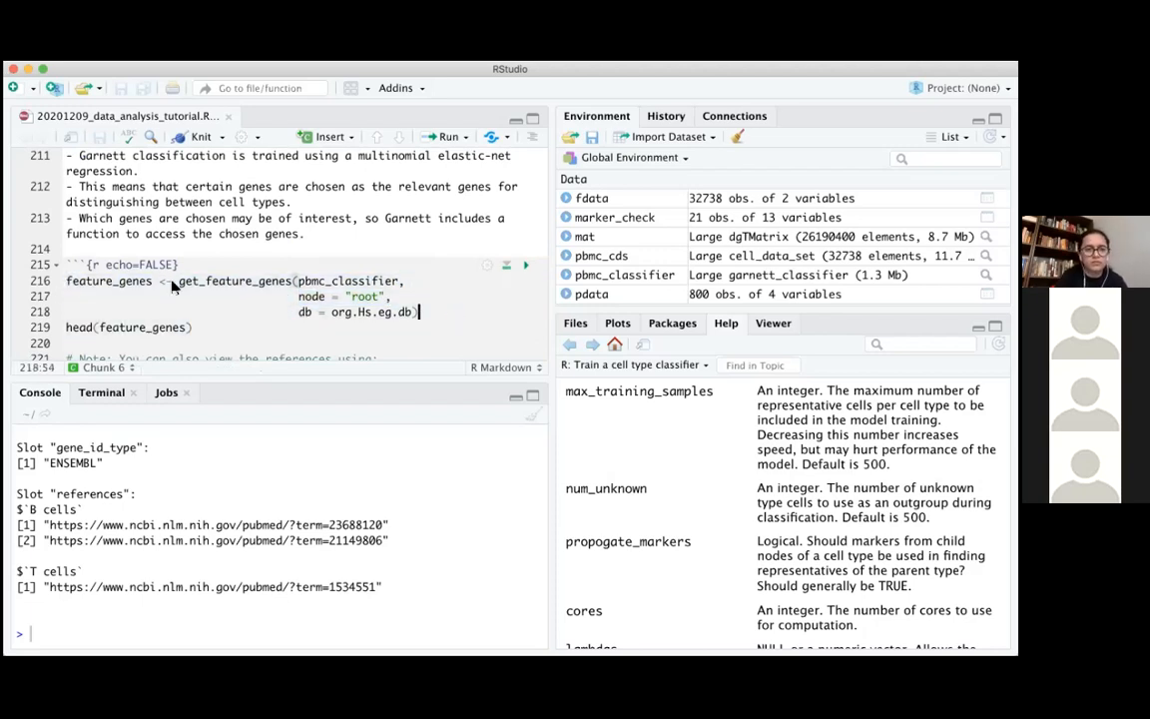
pyautogui.click(70, 281)
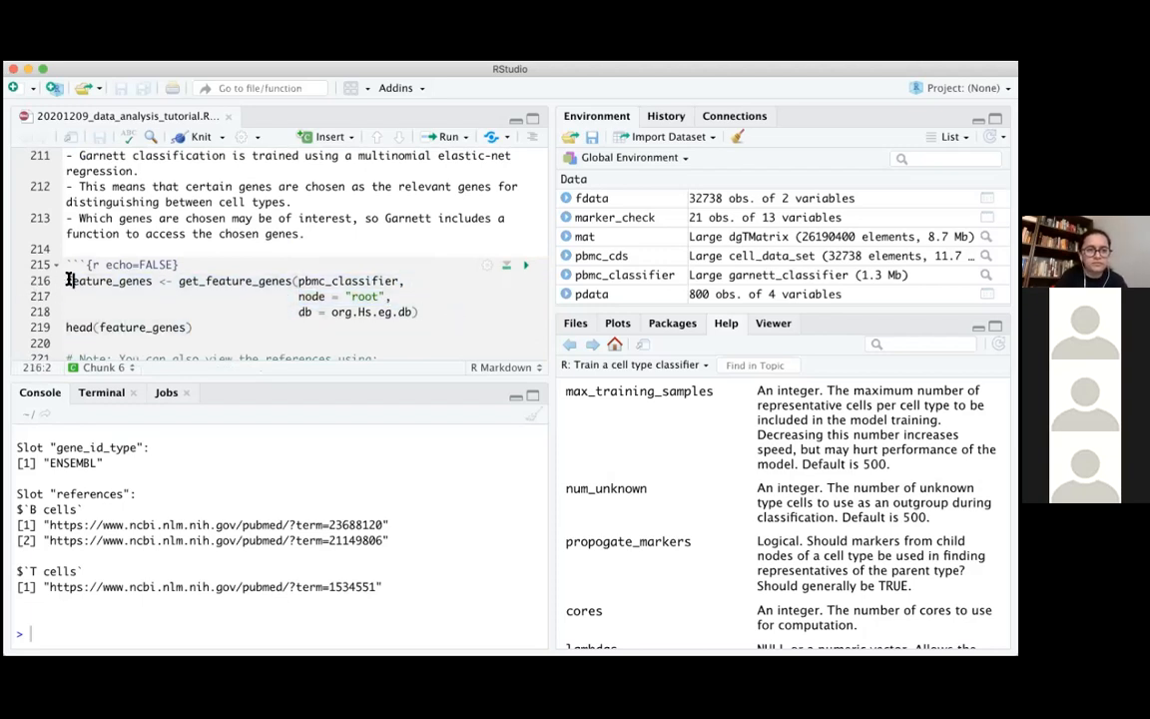
pyautogui.keyDown('shift'); pyautogui.click(439, 312); pyautogui.keyUp('shift')
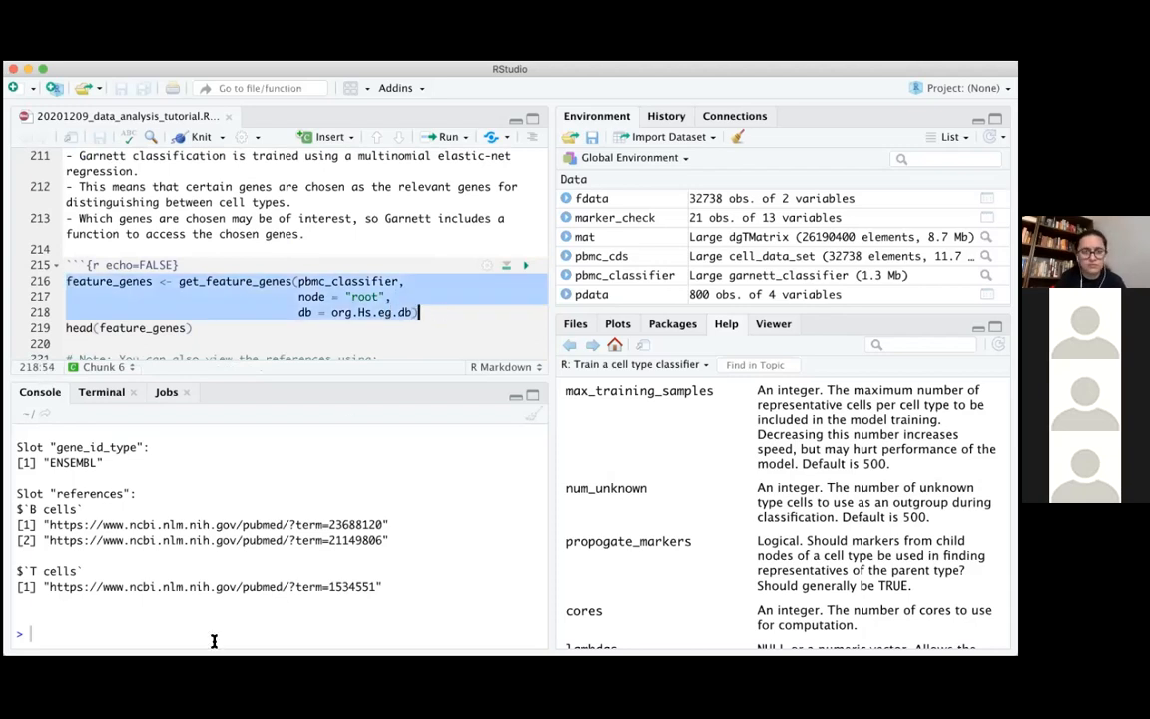
pyautogui.hotkey('ctrl', 'Return')
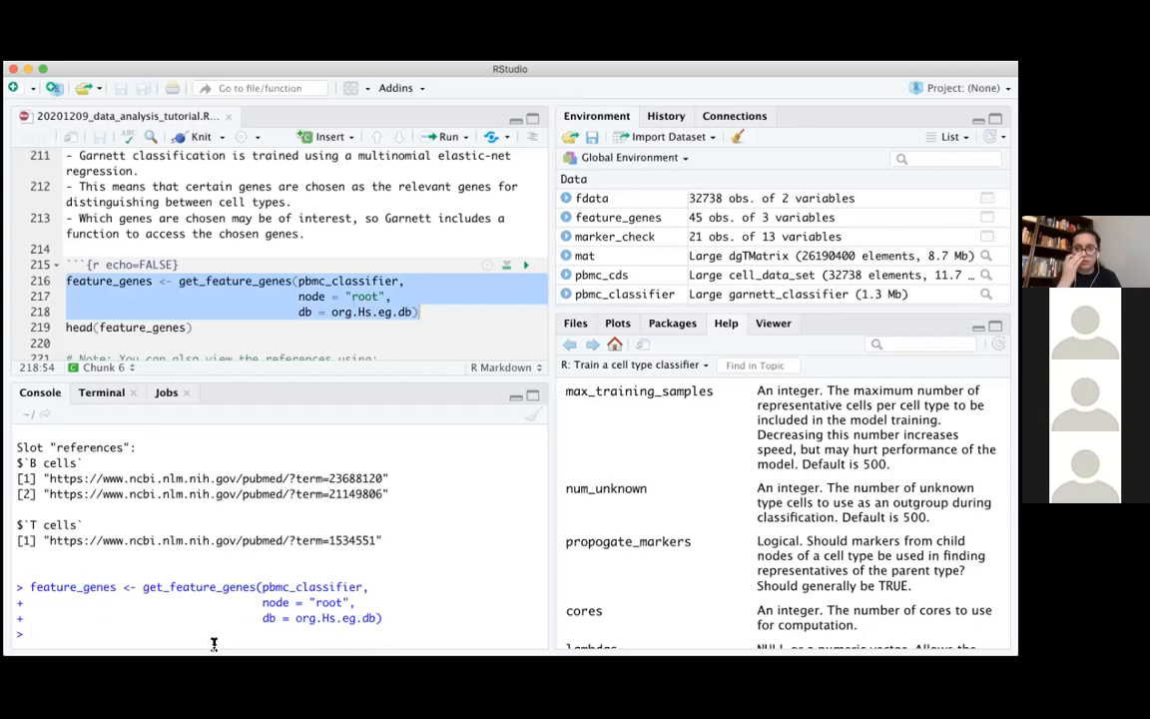
# Print the first rows of feature_genes with head(feature_genes) in the console and highlight the cell type column headings
pyautogui.write('head(featu')
pyautogui.press('Tab')
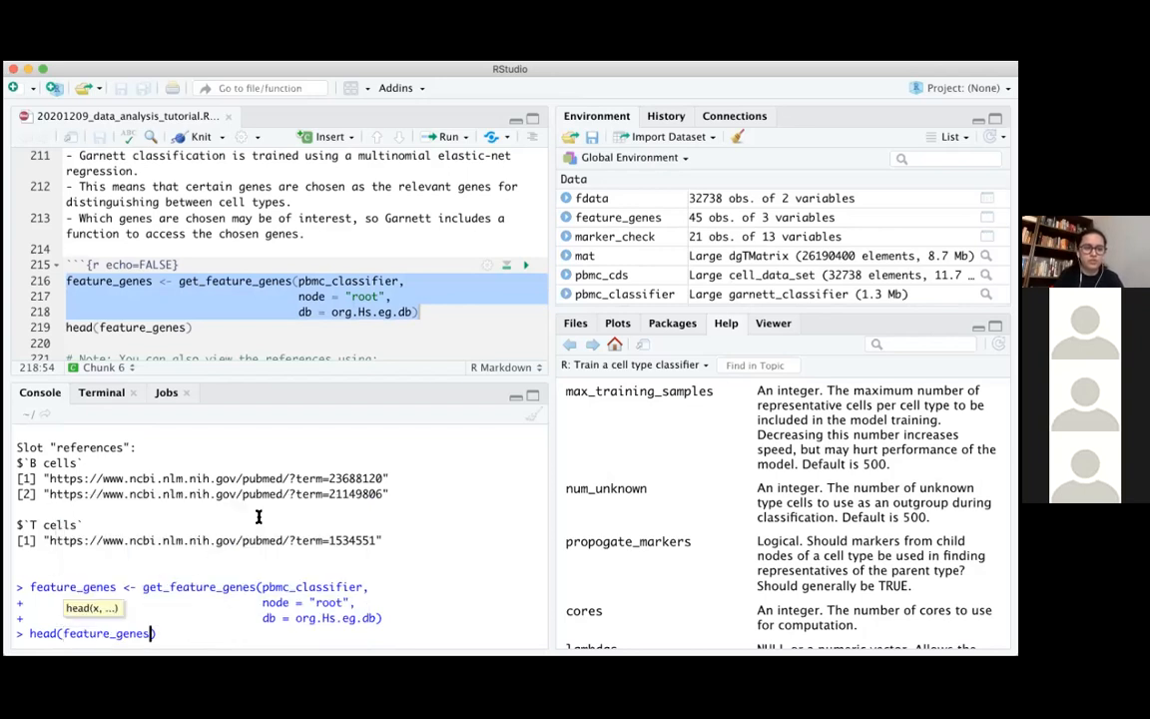
pyautogui.press('Return')
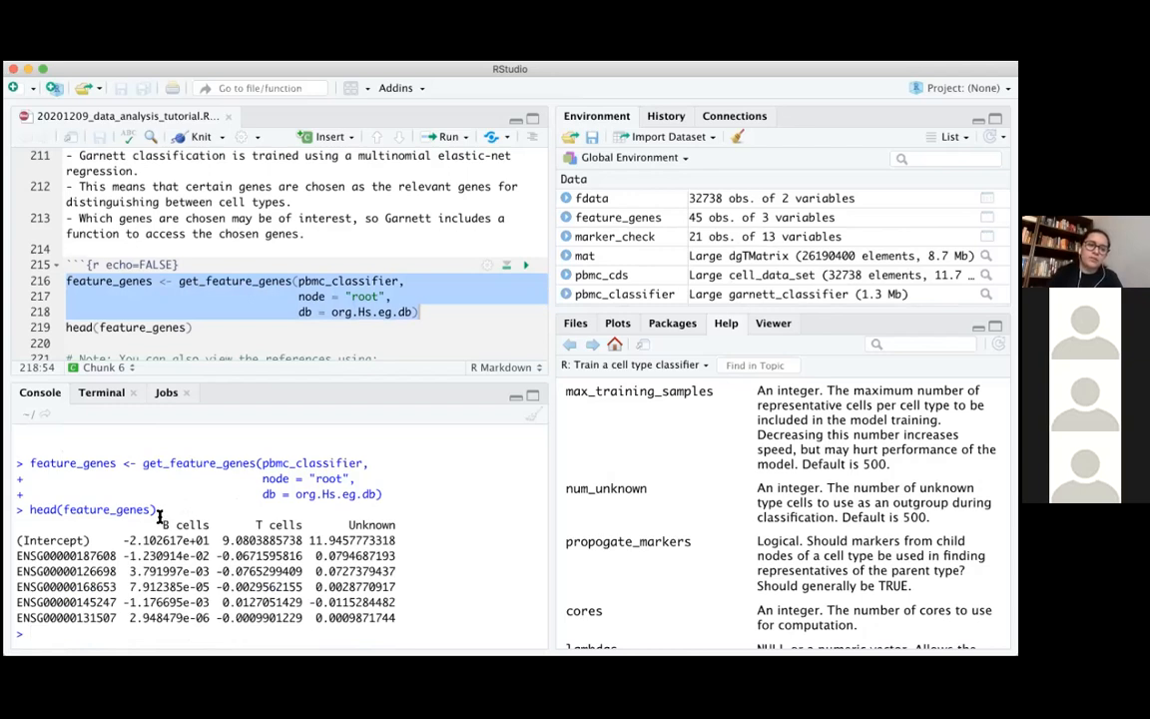
pyautogui.moveTo(123, 524); pyautogui.dragTo(267, 534)
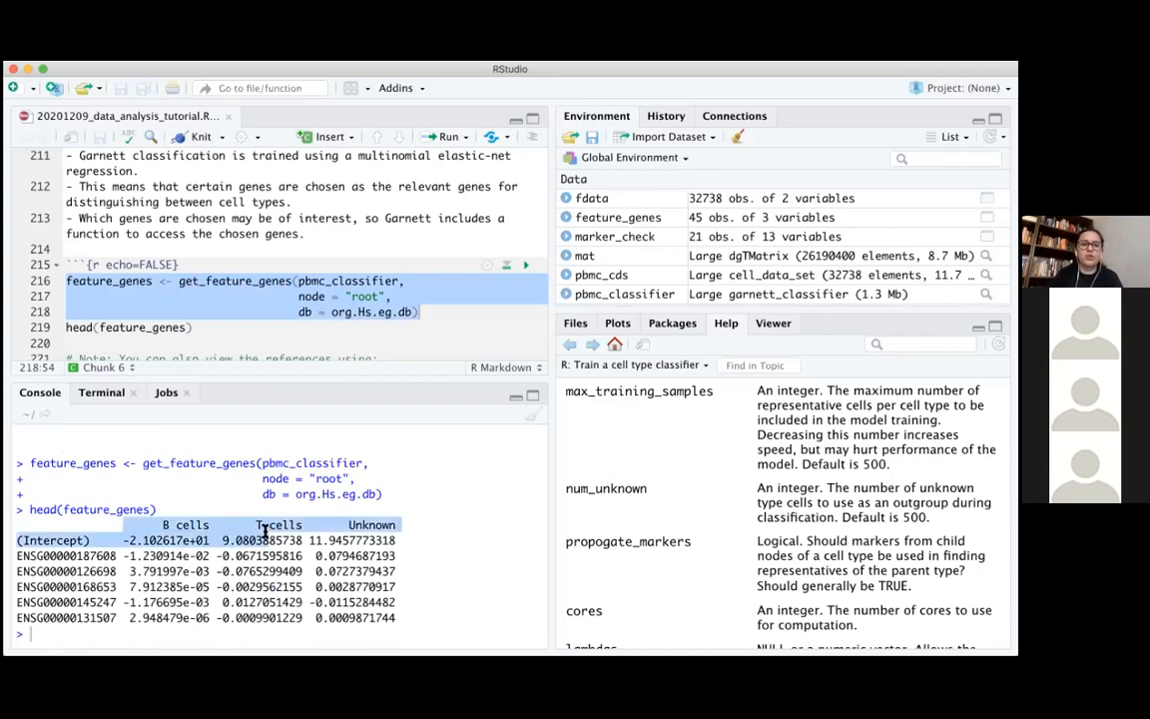
pyautogui.click(267, 534)
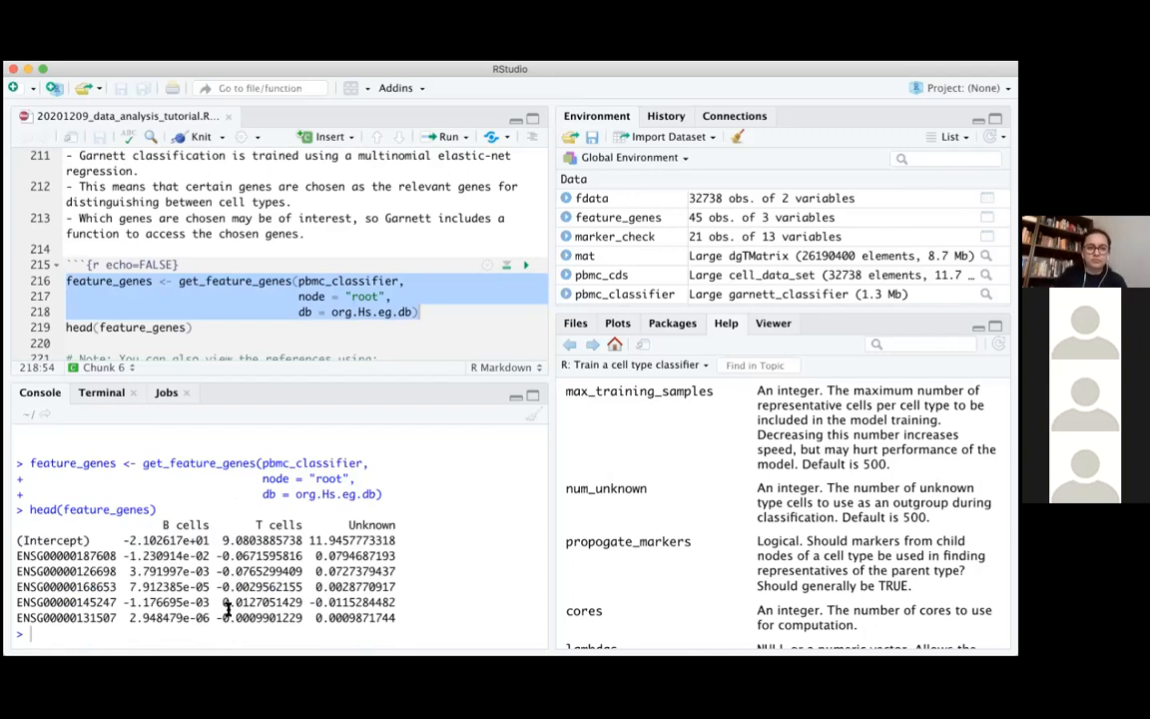
# Open the help page for get_feature_genes from the console
pyautogui.write('?get')
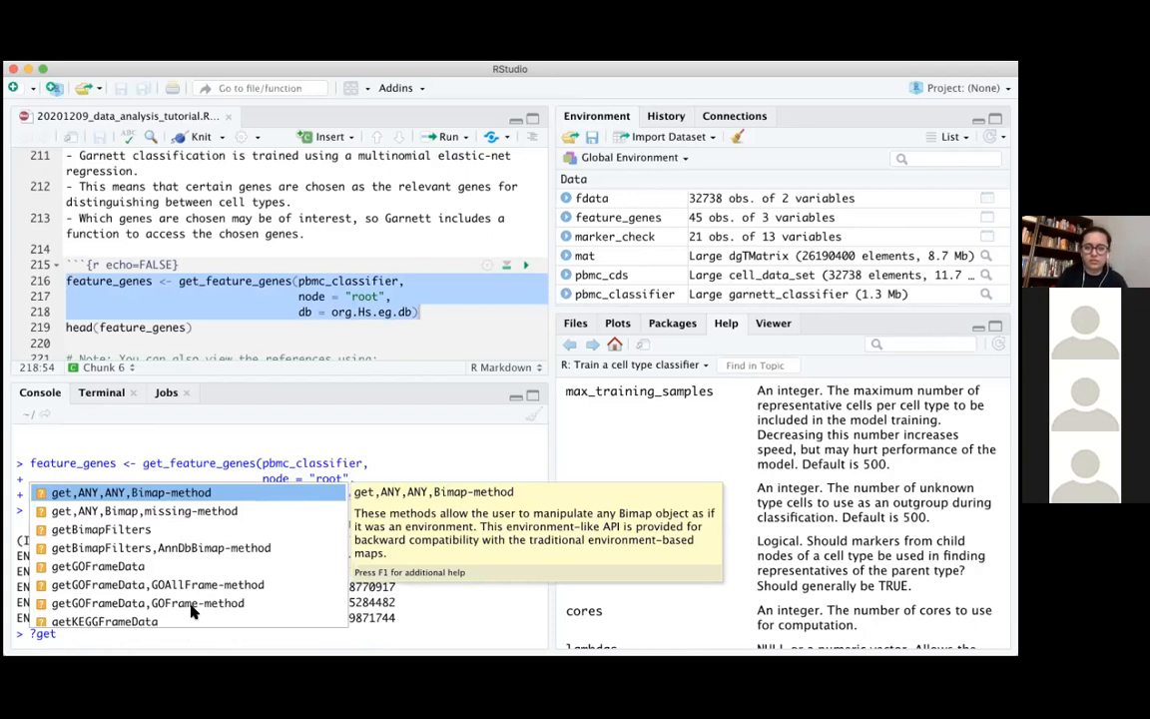
pyautogui.write('_fea')
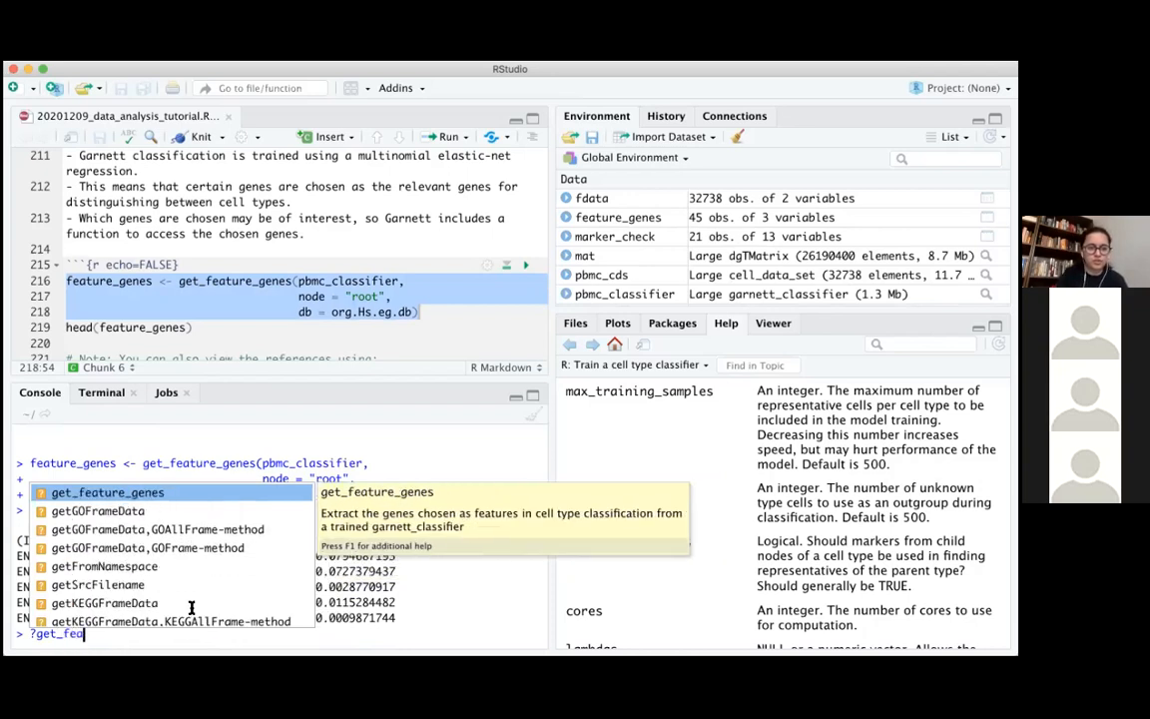
pyautogui.press('Return')
pyautogui.press('Return')
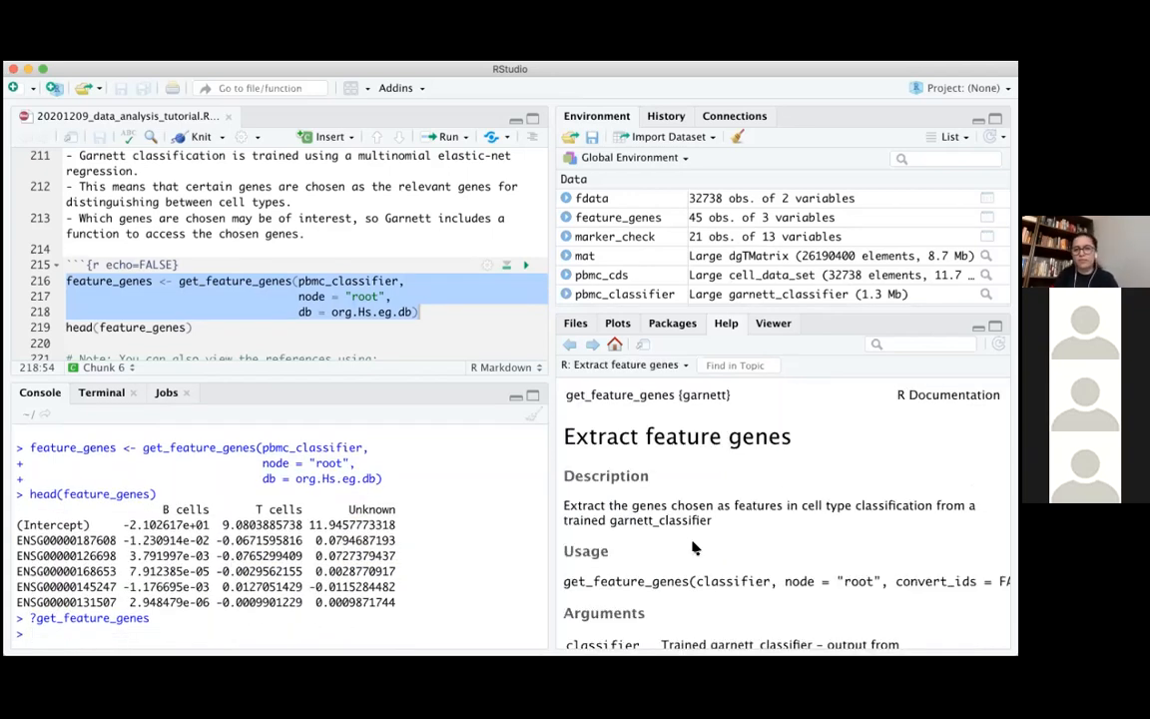
# Read the Value and argument descriptions in the get_feature_genes help, highlighting the intercept coefficients in the console output for comparison
pyautogui.scroll(-5, 694, 547)
pyautogui.scroll(-2, 694, 547)
pyautogui.scroll(-4, 694, 547)
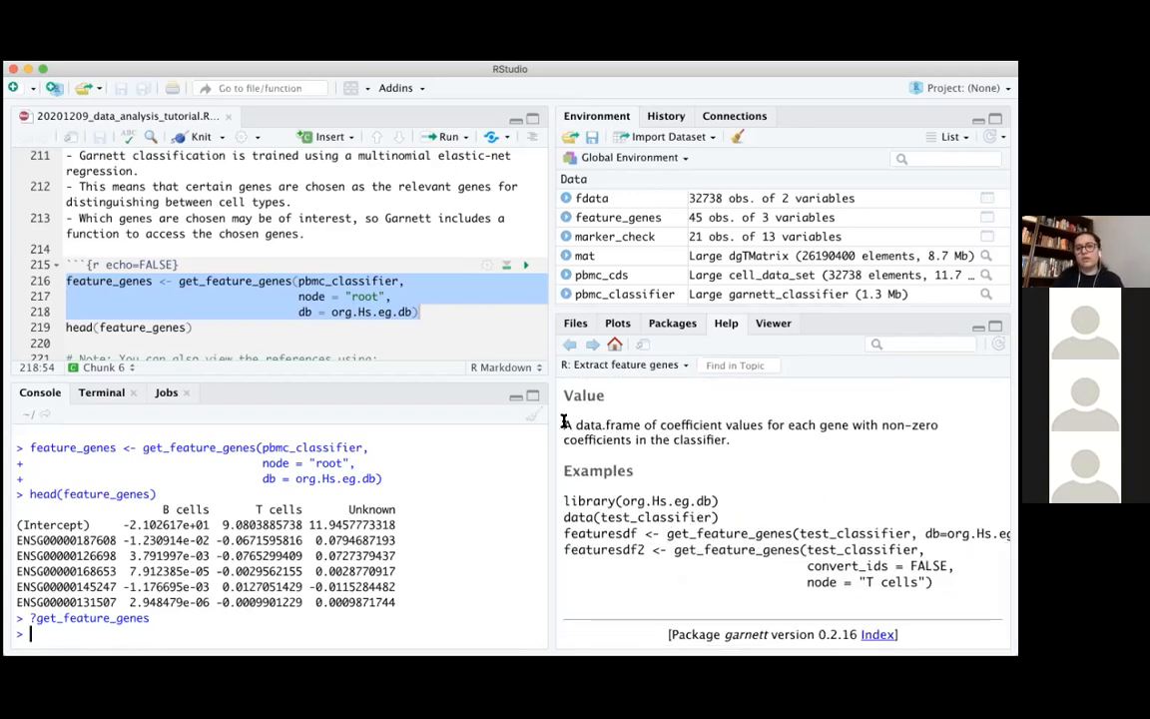
pyautogui.moveTo(129, 524); pyautogui.dragTo(429, 522)
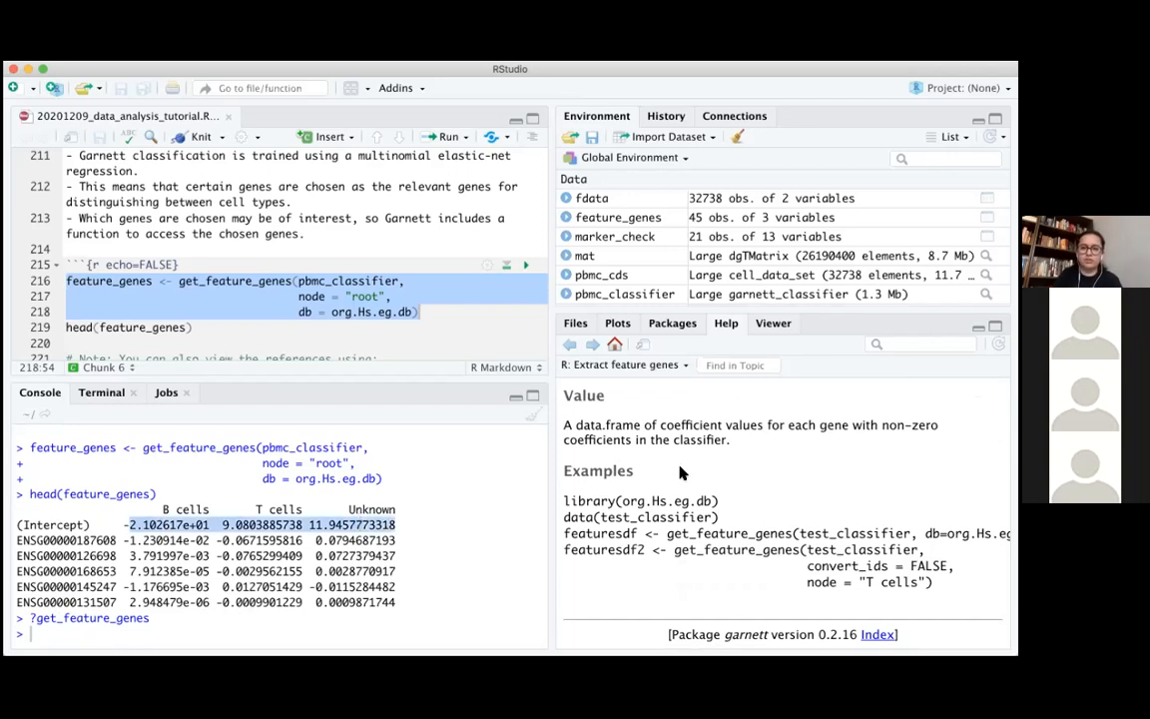
pyautogui.scroll(5, 814, 478)
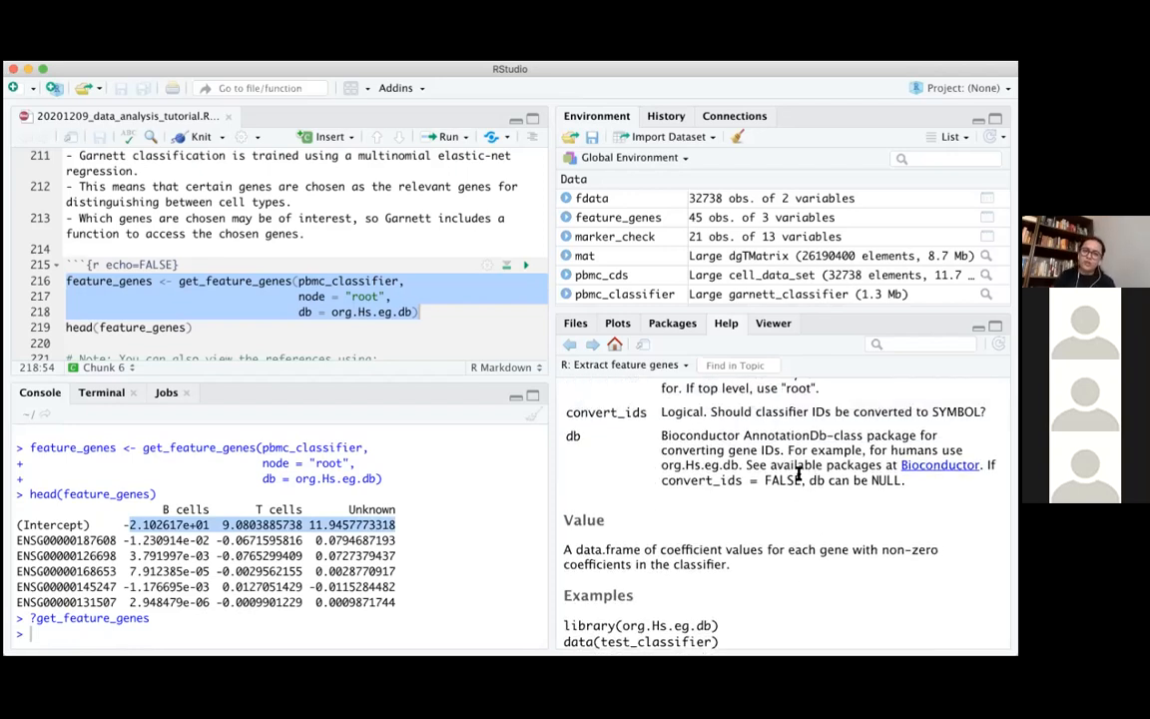
pyautogui.click(420, 553)
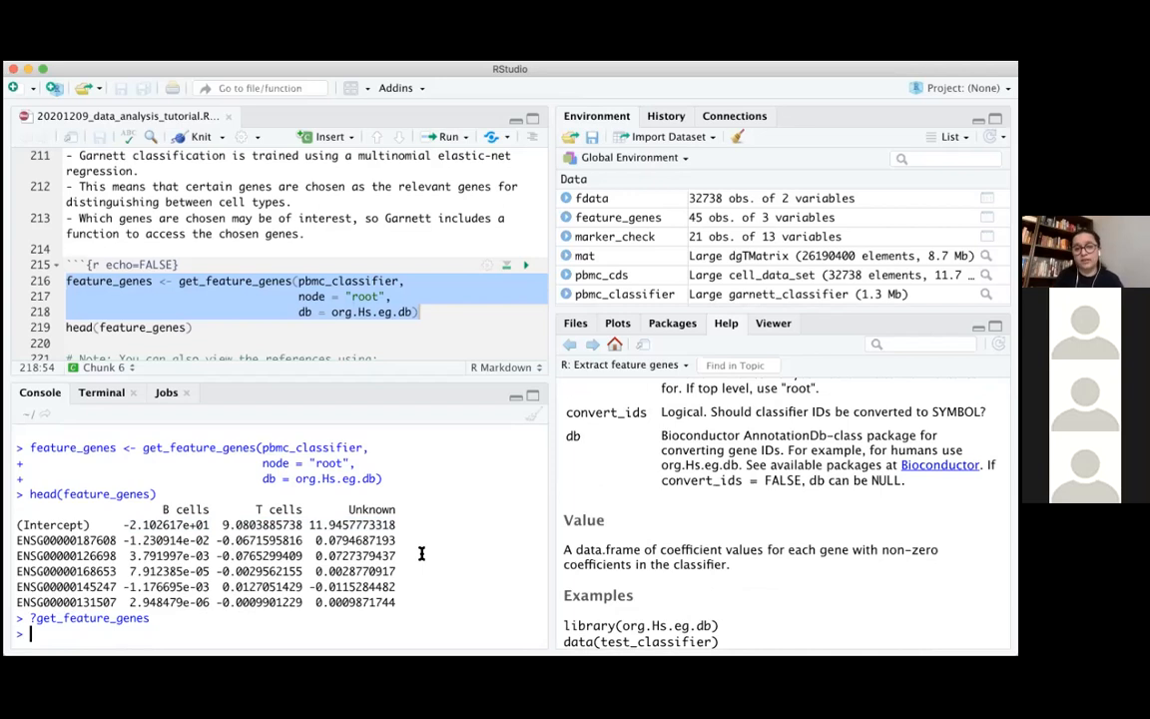
# Find the script's note on viewing references and highlight the get_classifier_references(pbmc_classifier) line
pyautogui.scroll(-3, 437, 300)
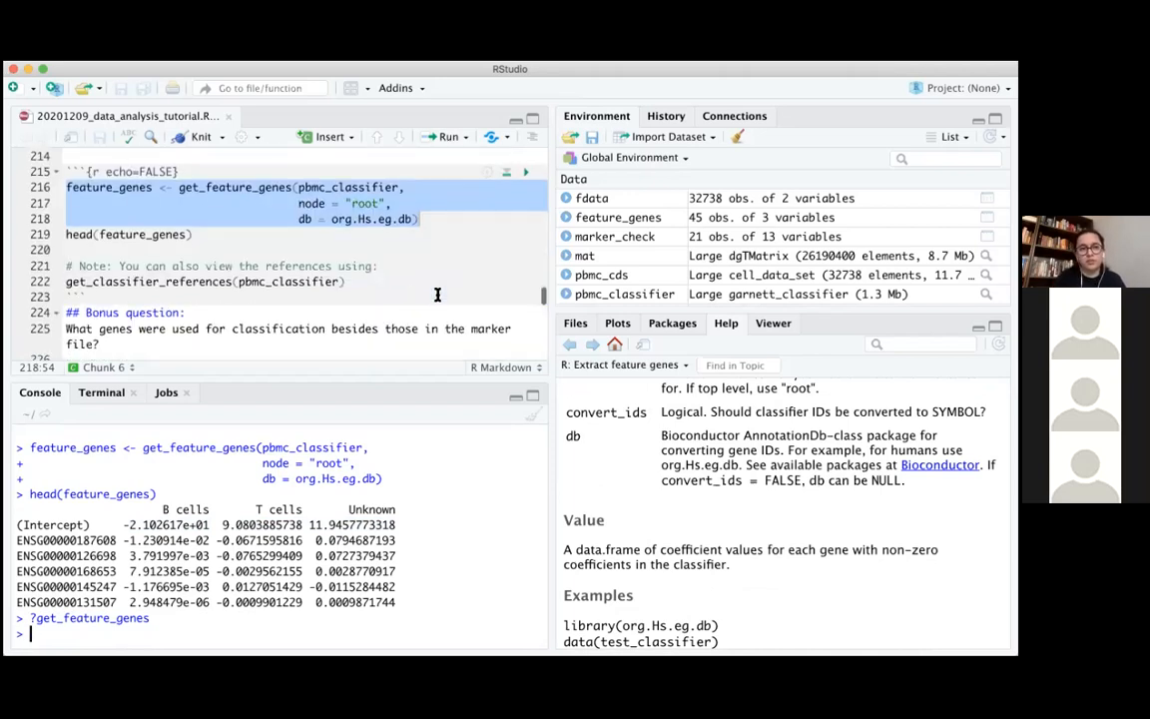
pyautogui.moveTo(66, 281); pyautogui.dragTo(363, 271)
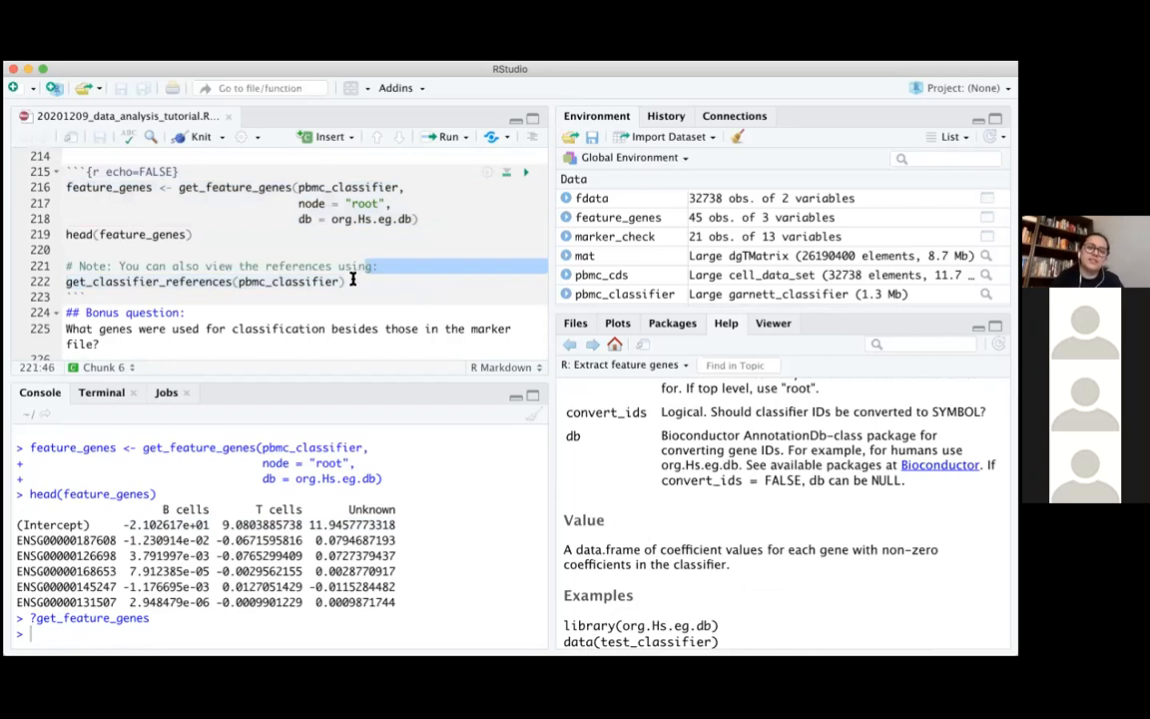
pyautogui.click(352, 280)
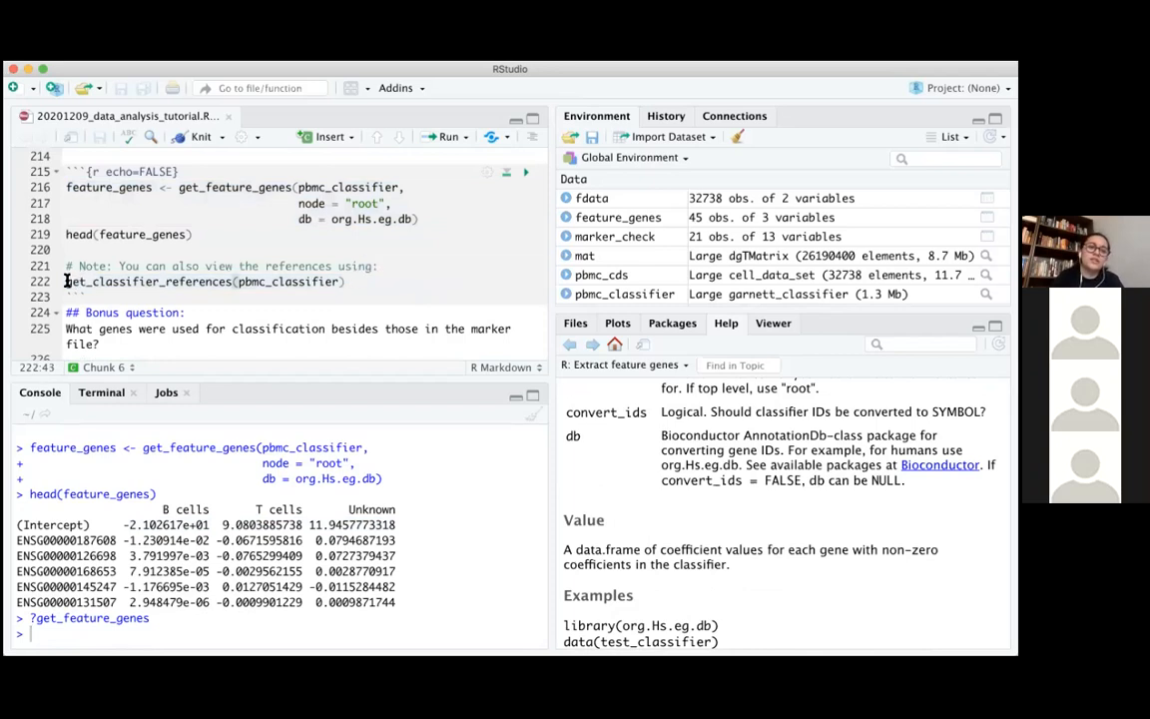
pyautogui.moveTo(62, 281); pyautogui.dragTo(387, 282)
pyautogui.press('super+c')
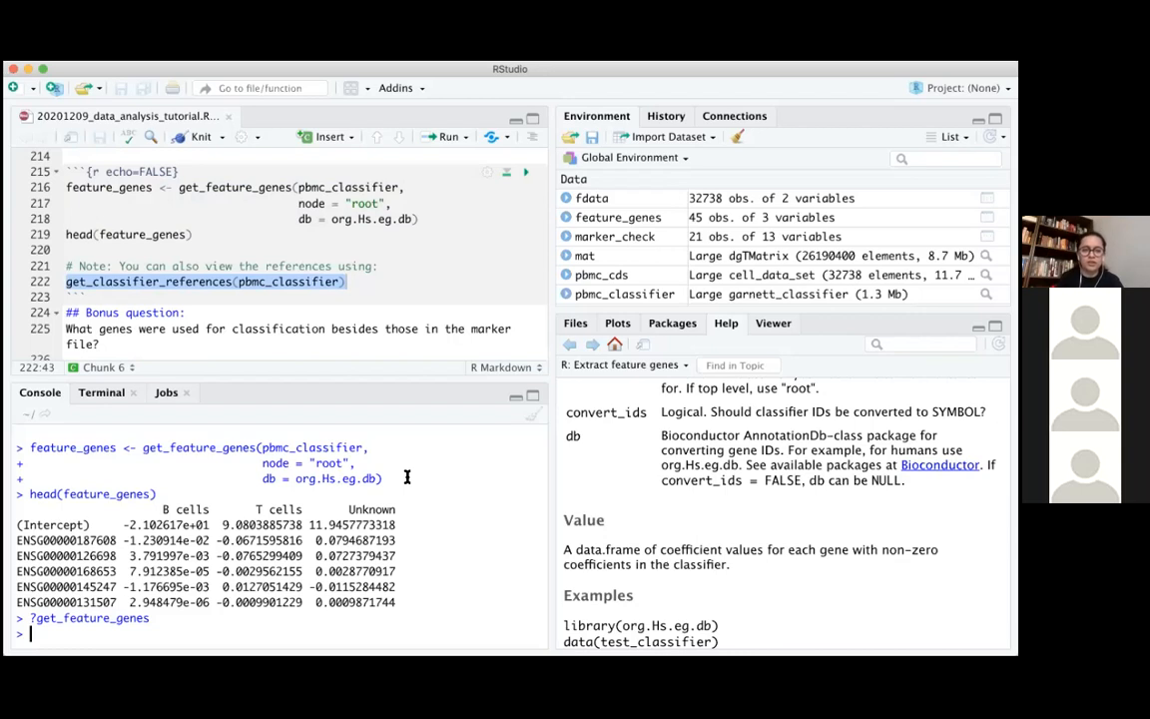
pyautogui.press('Up')
pyautogui.press('Up')
pyautogui.press('Up')
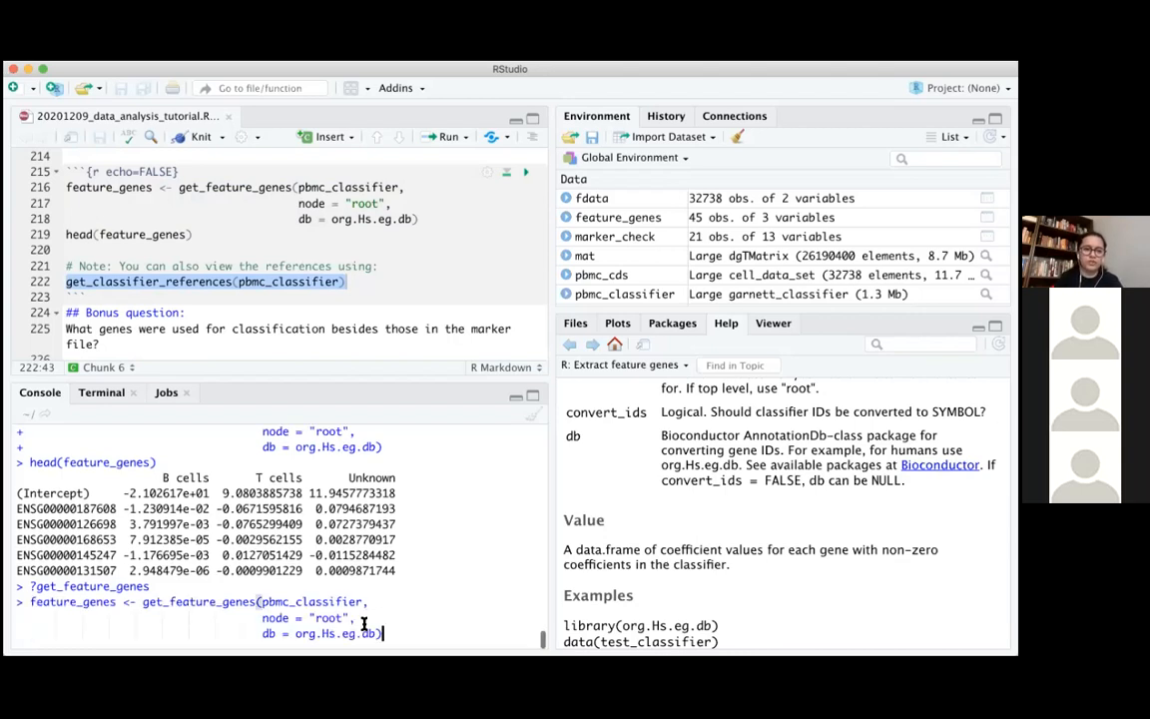
pyautogui.moveTo(382, 634); pyautogui.dragTo(32, 597)
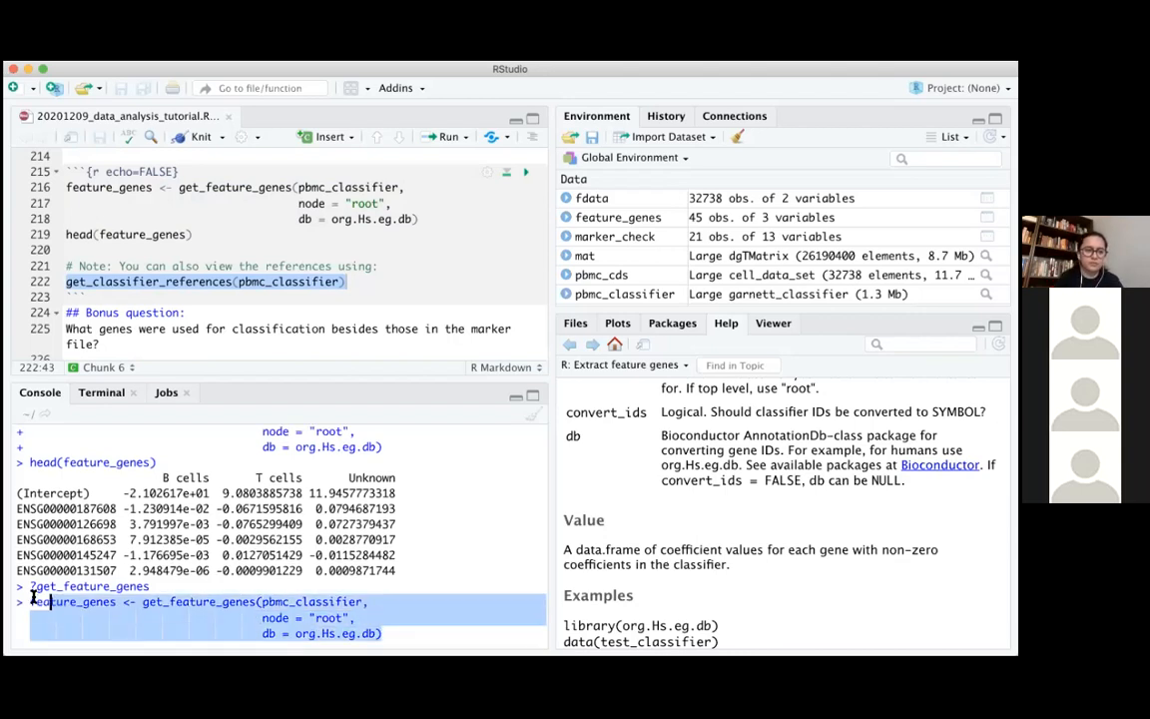
pyautogui.press('BackSpace')
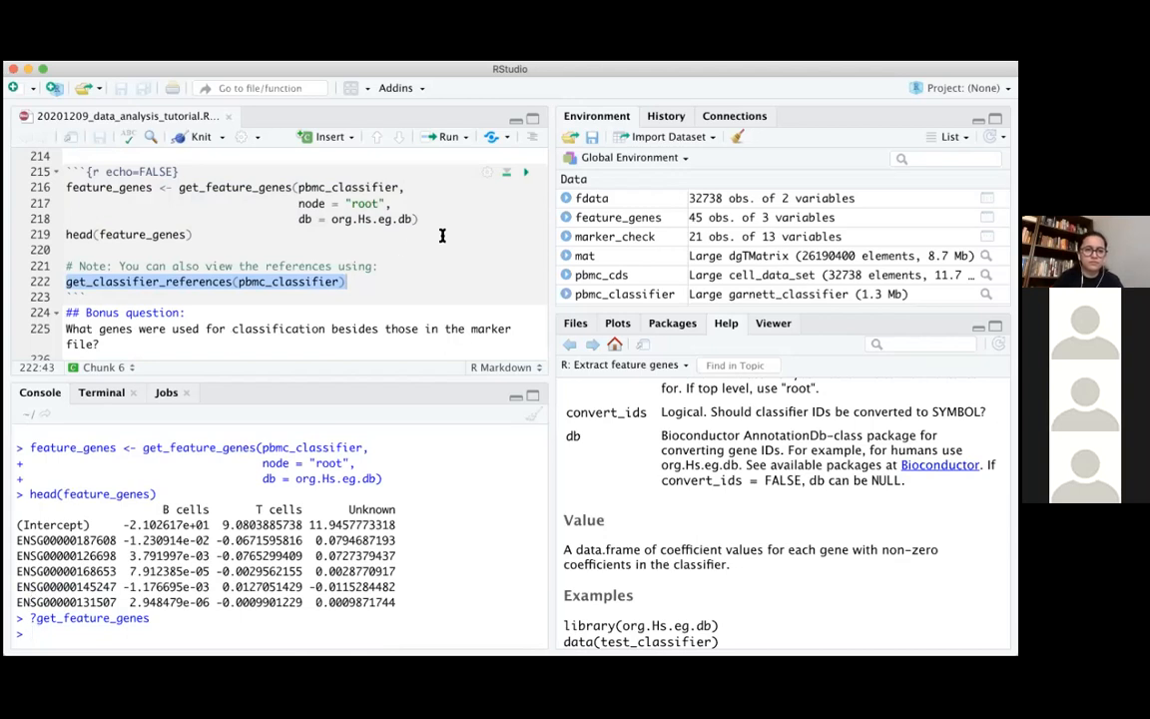
# Copy get_classifier_references(pbmc_classifier) from the script into the console, run it, and highlight the printed reference links
pyautogui.click(410, 278)
pyautogui.press('Home')
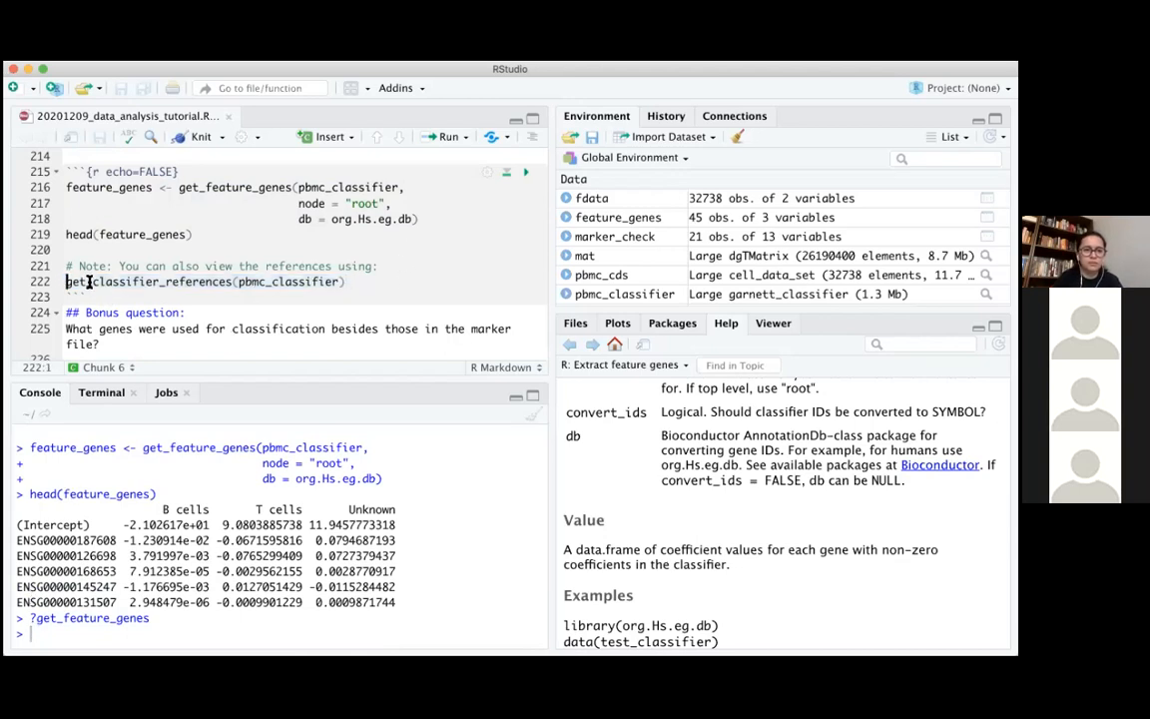
pyautogui.keyDown('shift'); pyautogui.click(405, 283); pyautogui.keyUp('shift')
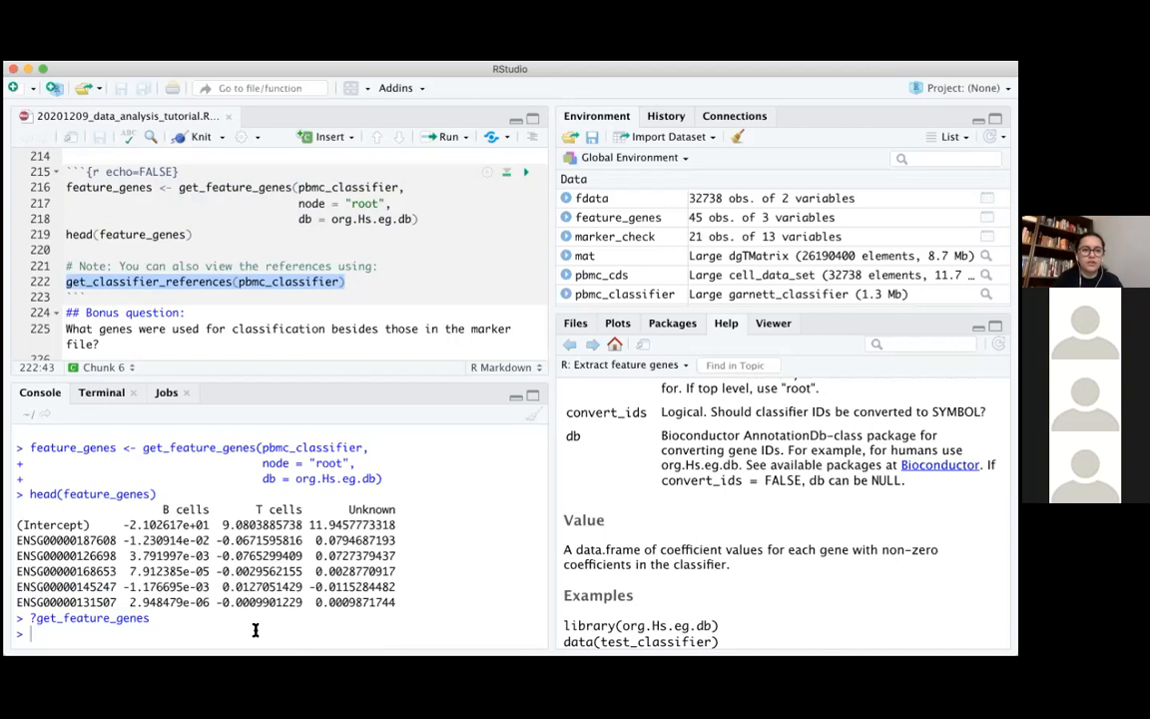
pyautogui.press('super+v')
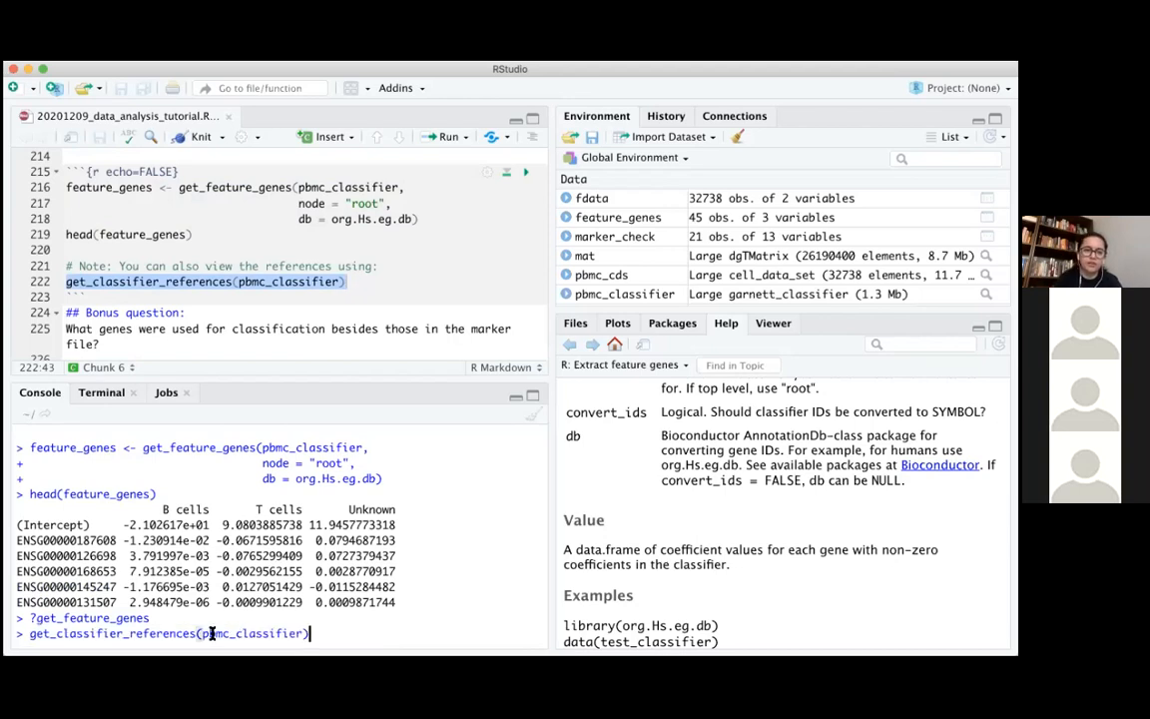
pyautogui.moveTo(203, 633); pyautogui.dragTo(301, 633)
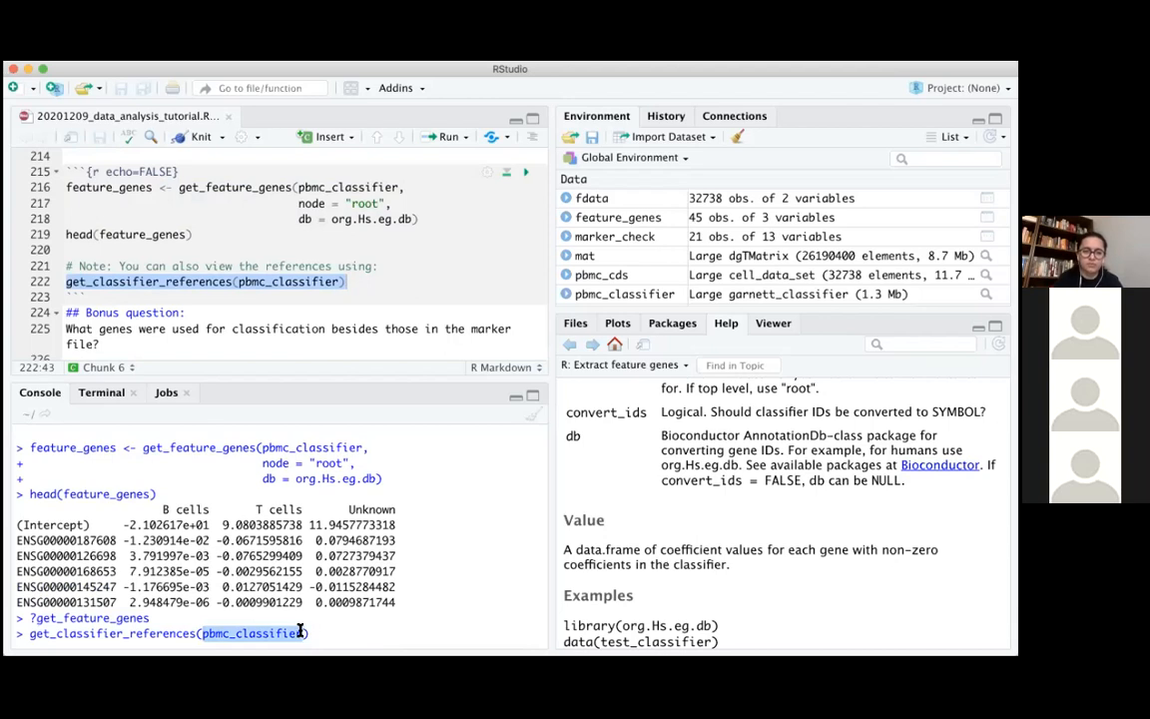
pyautogui.click(309, 633)
pyautogui.press('Return')
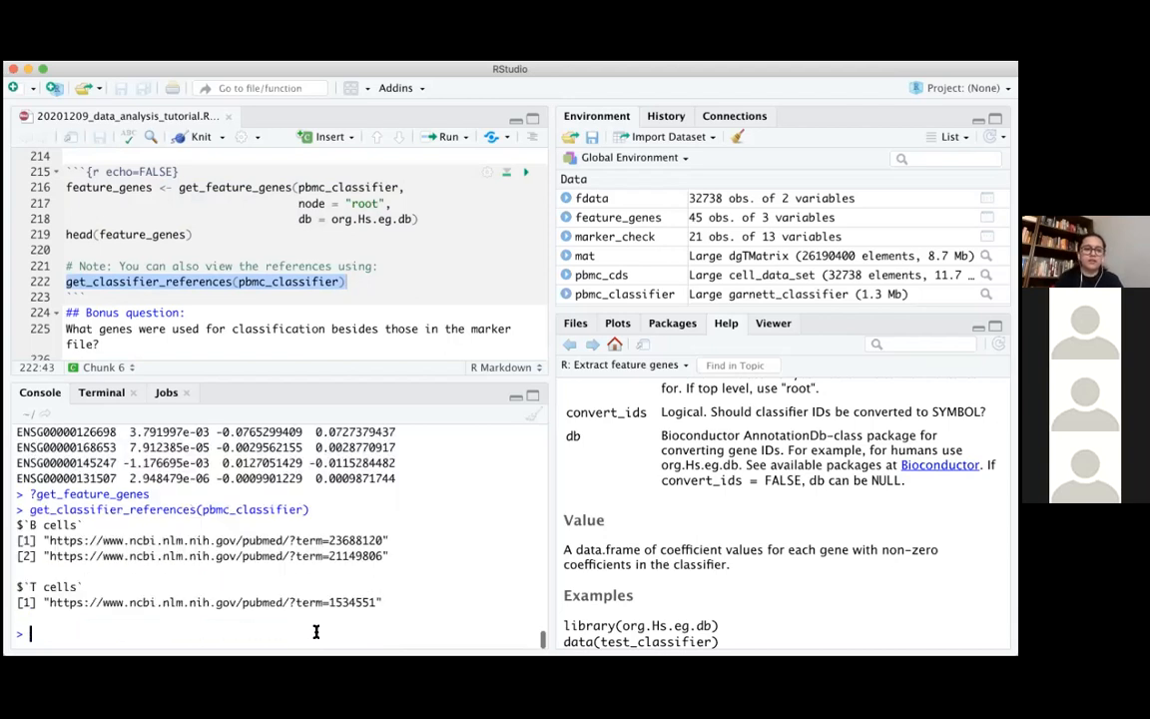
pyautogui.moveTo(48, 540); pyautogui.dragTo(513, 611)
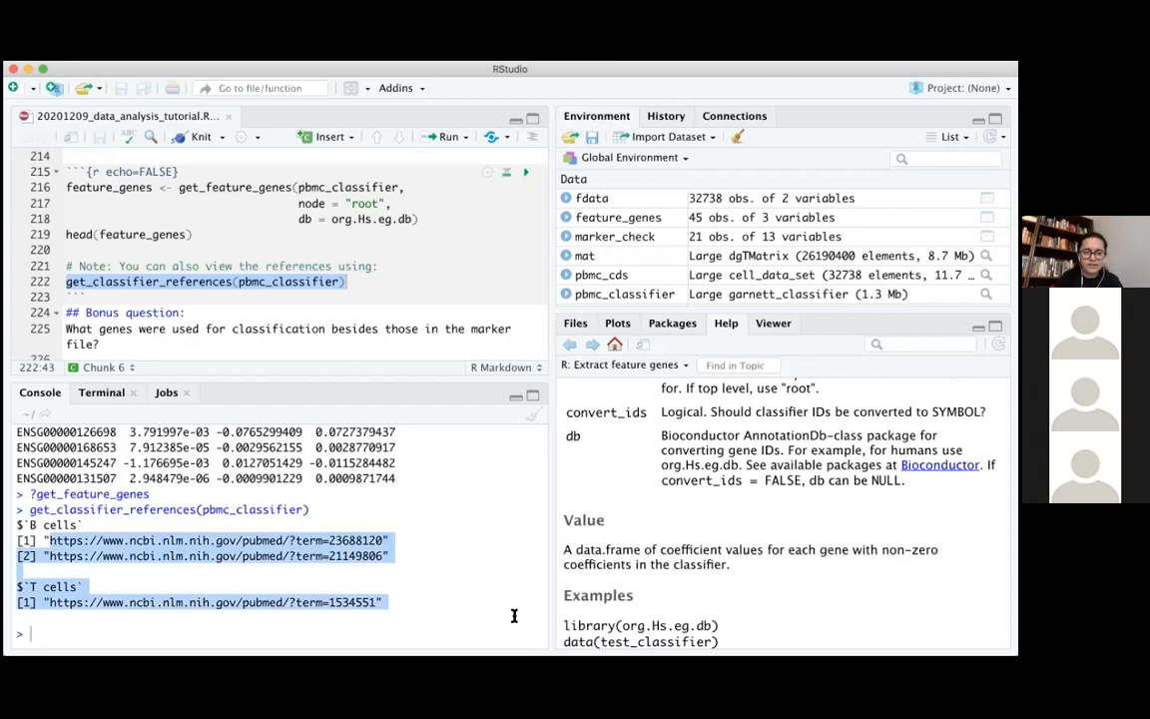
pyautogui.click(501, 616)
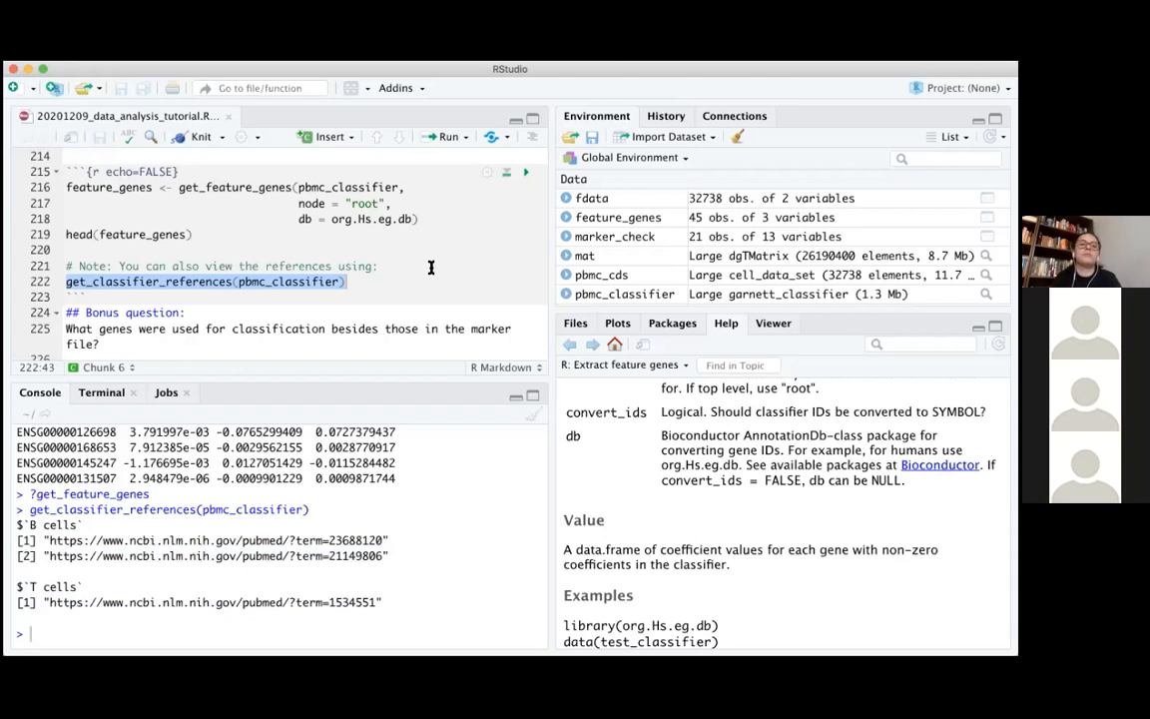
# Read the bonus question on genes used besides those in the marker file, and find the related get_feature_genes call in the console output
pyautogui.click(413, 297)
pyautogui.scroll(-1, 413, 295)
pyautogui.scroll(-1, 413, 297)
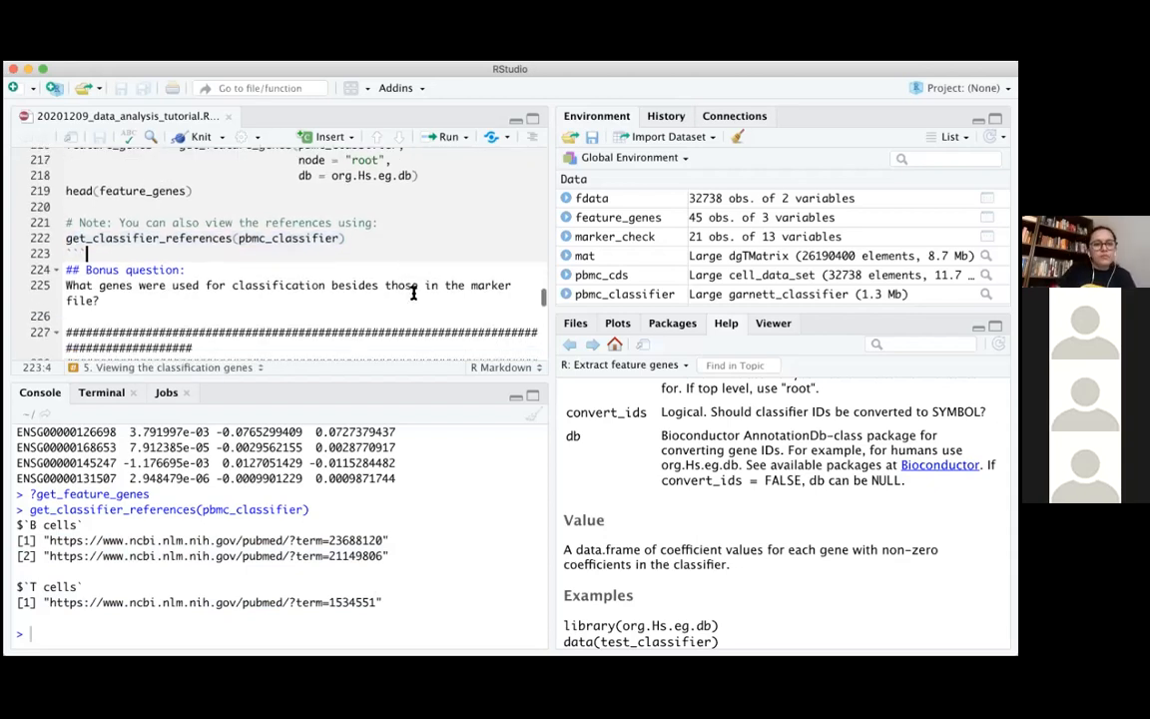
pyautogui.scroll(1, 418, 304)
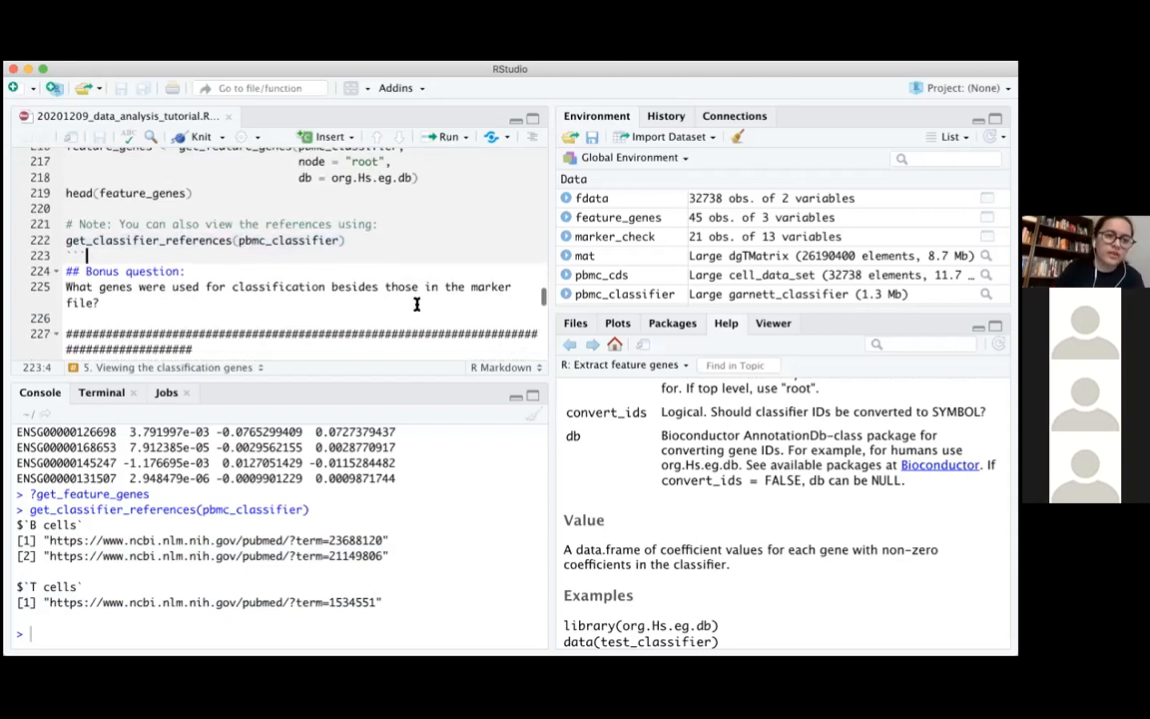
pyautogui.moveTo(67, 288); pyautogui.dragTo(130, 303)
pyautogui.click(130, 302)
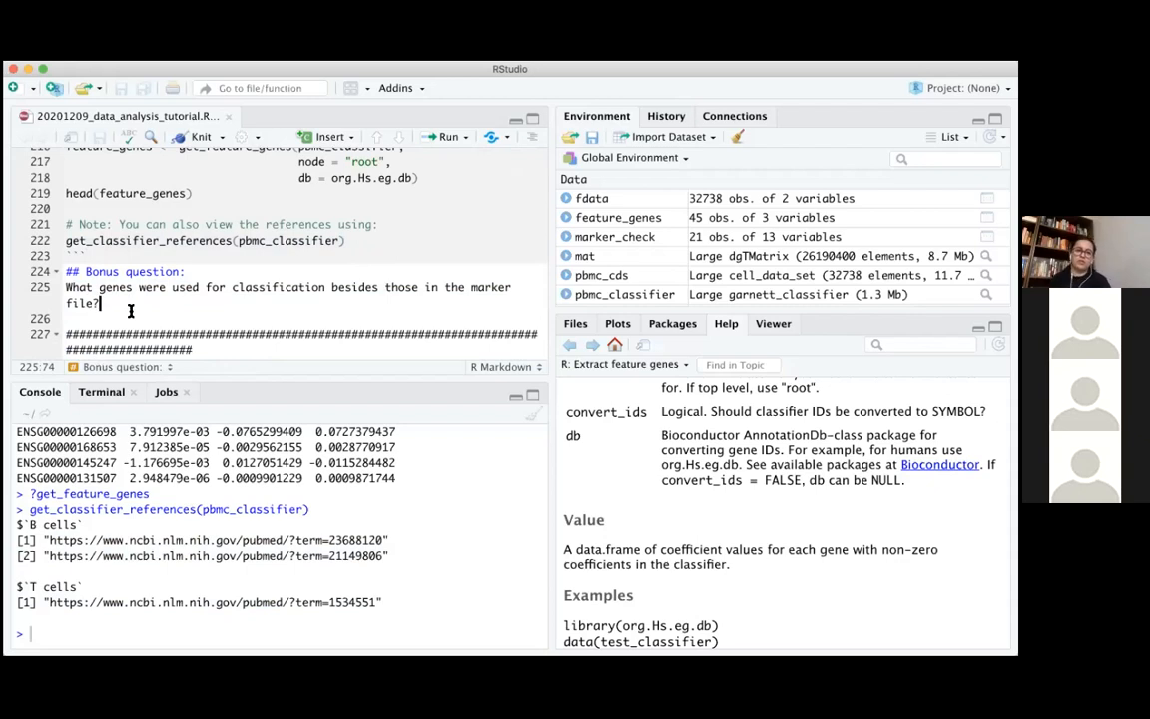
pyautogui.scroll(3, 152, 476)
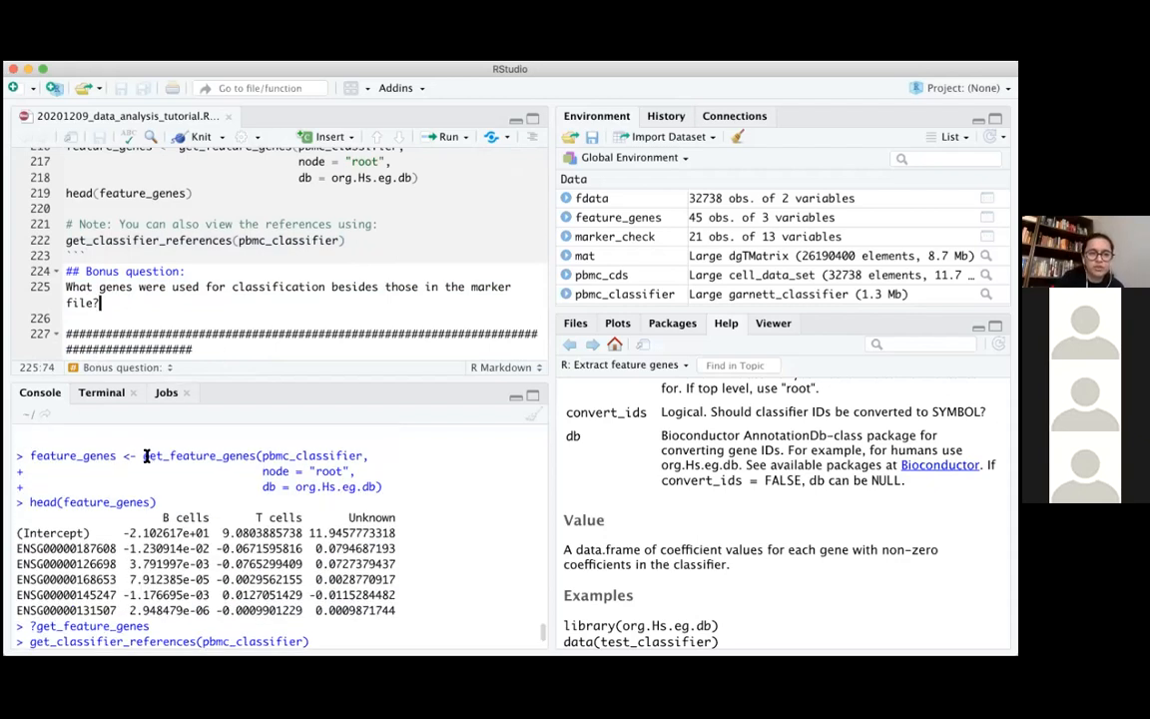
pyautogui.moveTo(143, 455); pyautogui.dragTo(298, 456)
pyautogui.scroll(-3, 298, 455)
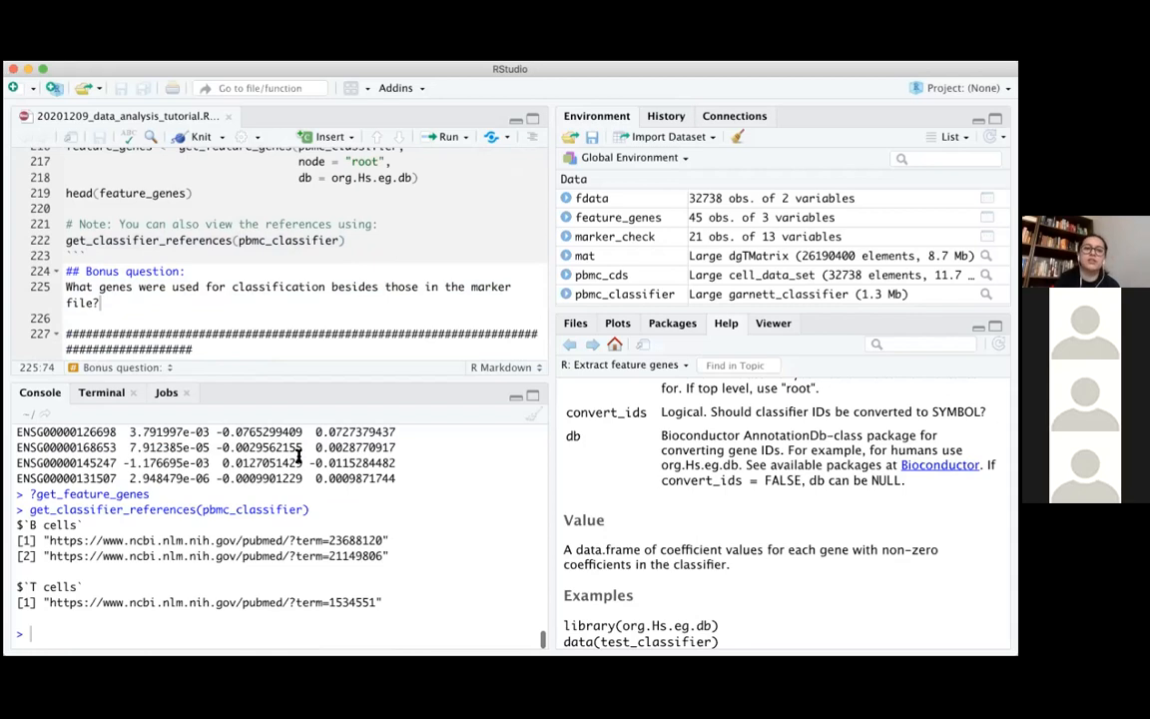
# Go to the script's "2. Classifying your cells" section and examine the classify_cells call for pbmc_cds
pyautogui.click(238, 255)
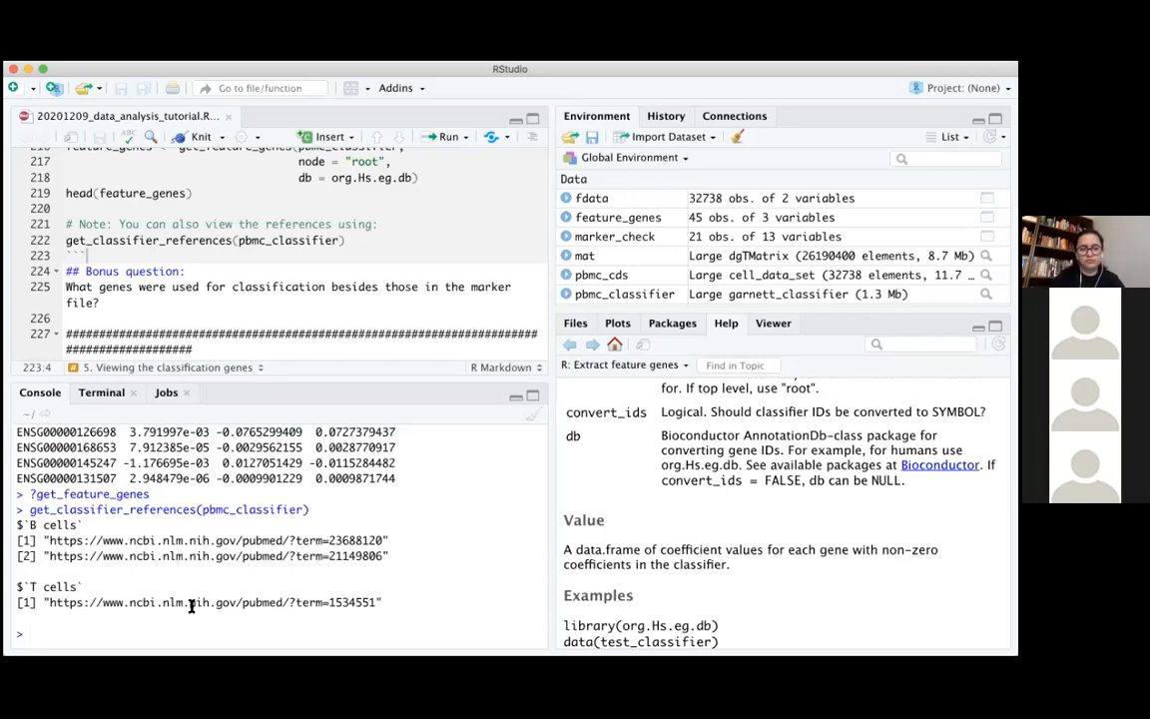
pyautogui.scroll(-1, 369, 280)
pyautogui.scroll(-5, 368, 277)
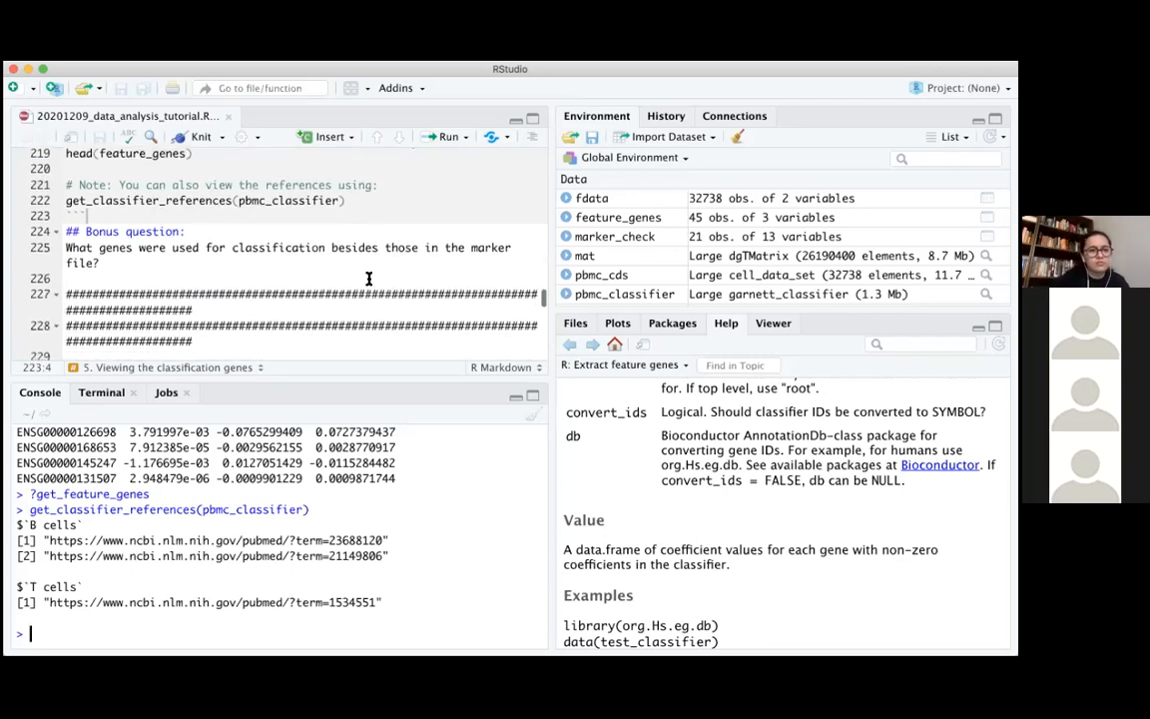
pyautogui.click(375, 238)
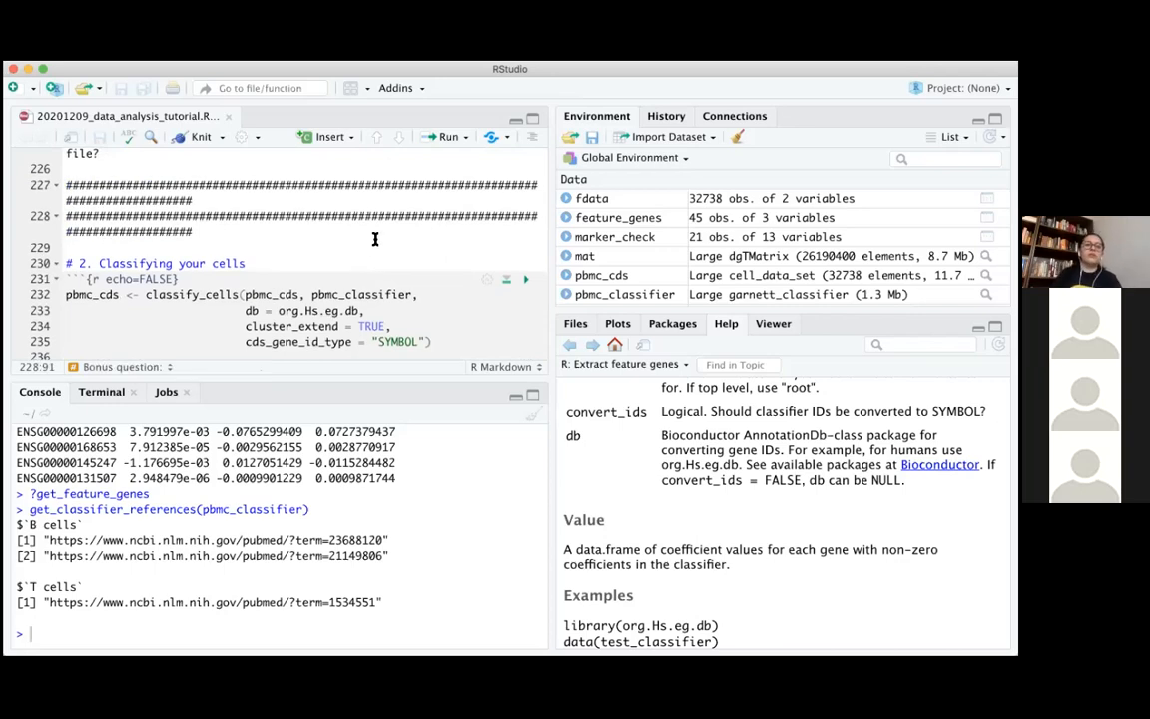
pyautogui.scroll(-3, 375, 237)
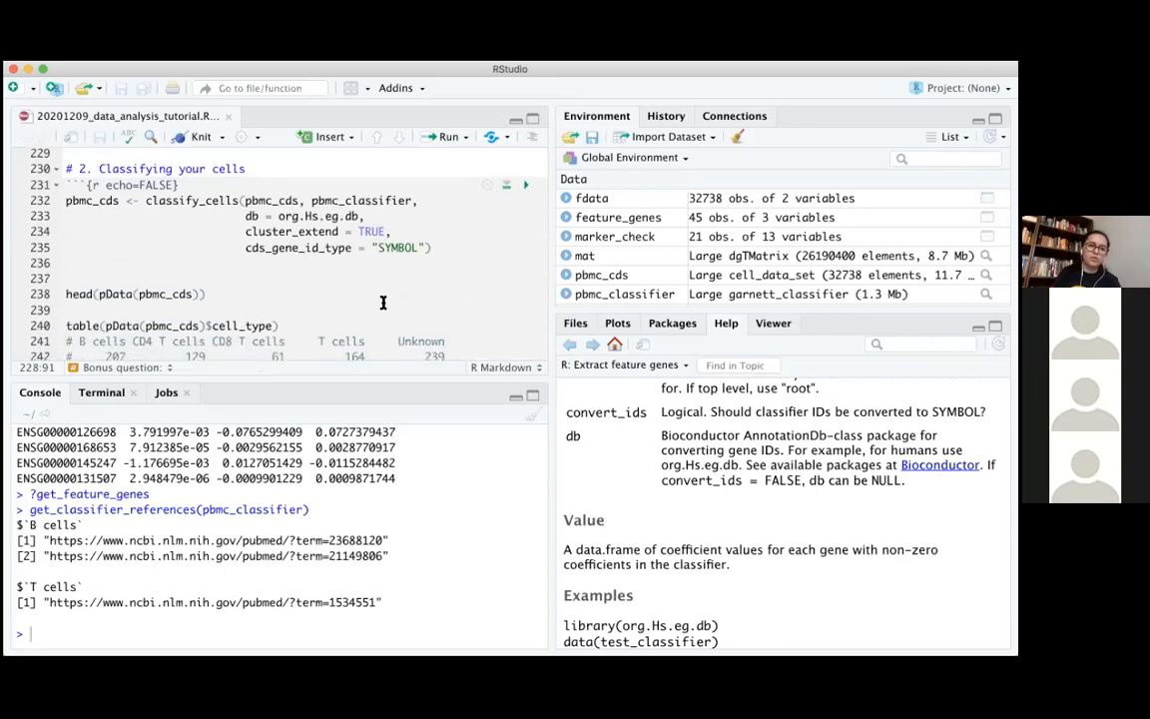
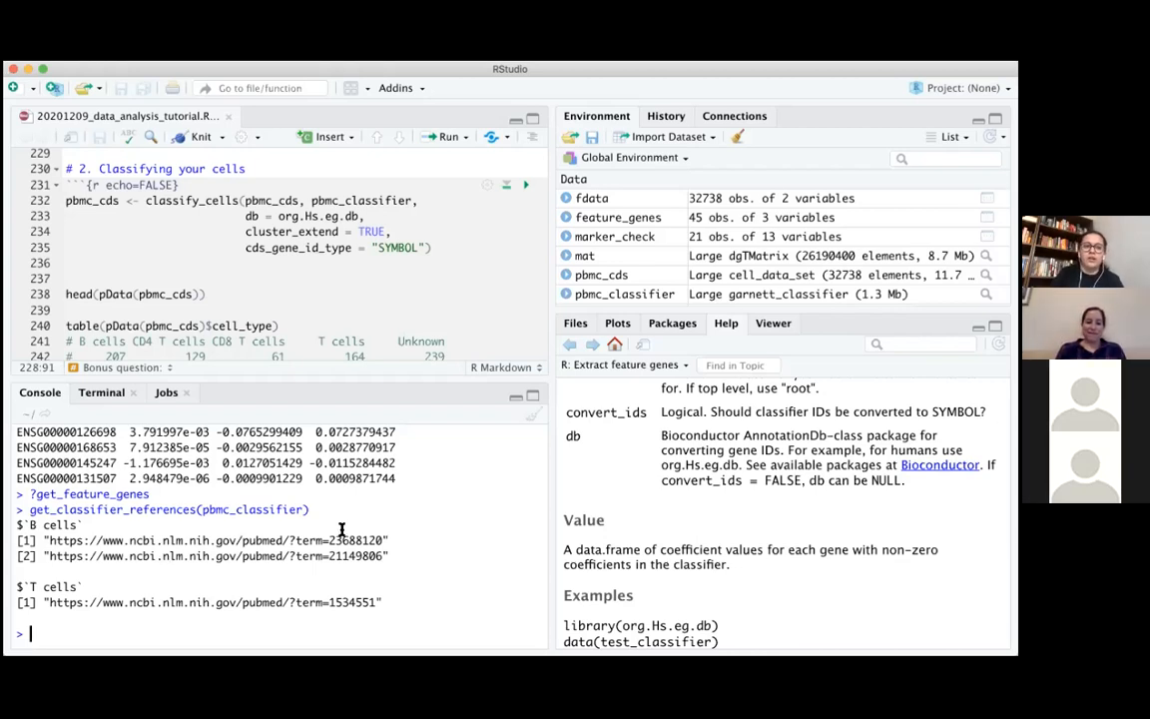
# In the "2. Classifying your cells" section, highlight the classify_cells function name, its pbmc_cds and pbmc_classifier inputs, and db = org.Hs.eg.db
pyautogui.scroll(4, 449, 245)
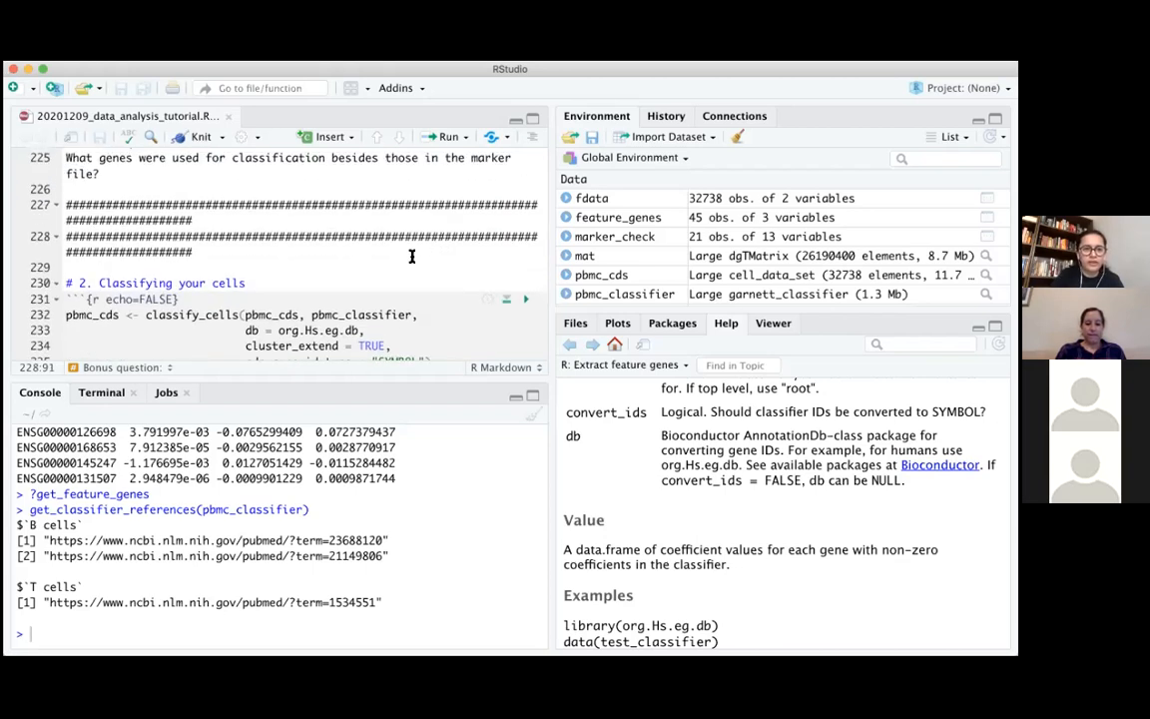
pyautogui.scroll(3, 411, 256)
pyautogui.scroll(-4, 411, 256)
pyautogui.scroll(-2, 411, 257)
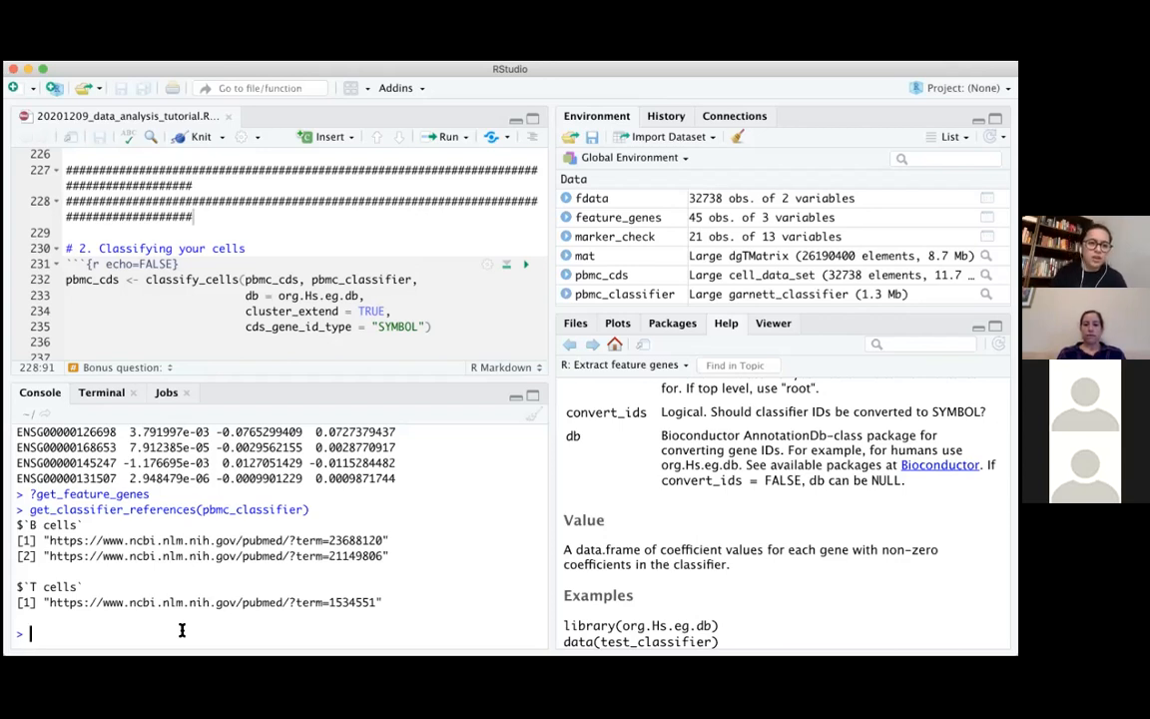
pyautogui.scroll(-3, 355, 213)
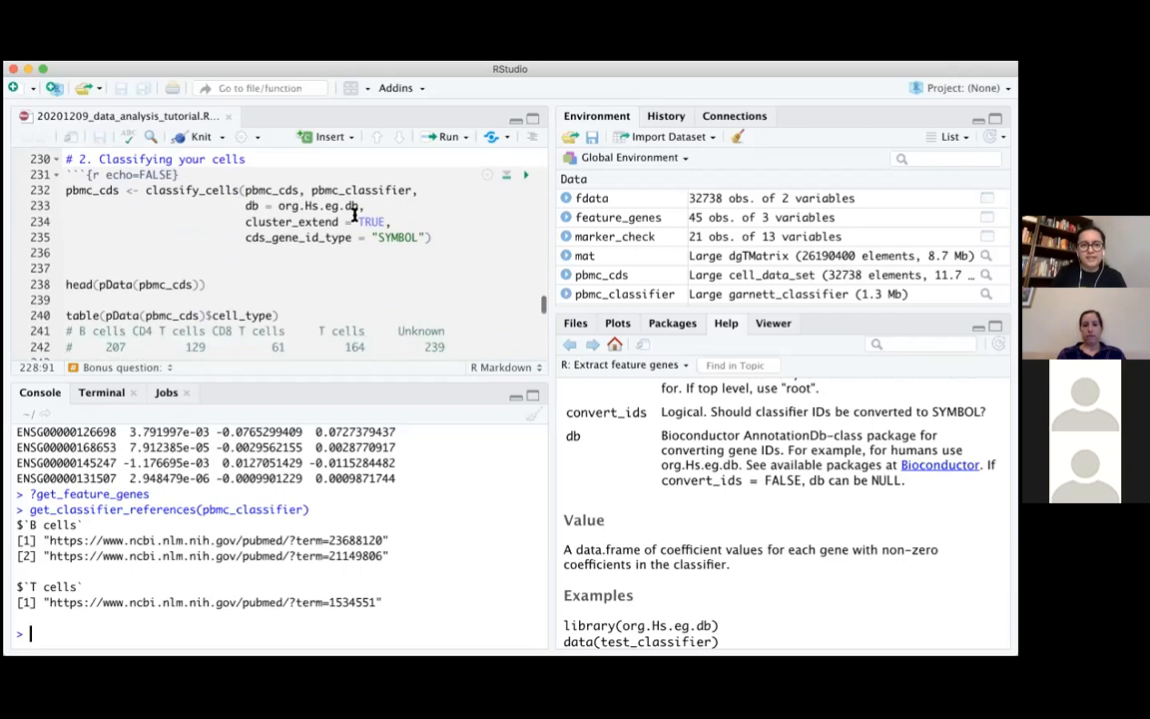
pyautogui.scroll(1, 355, 212)
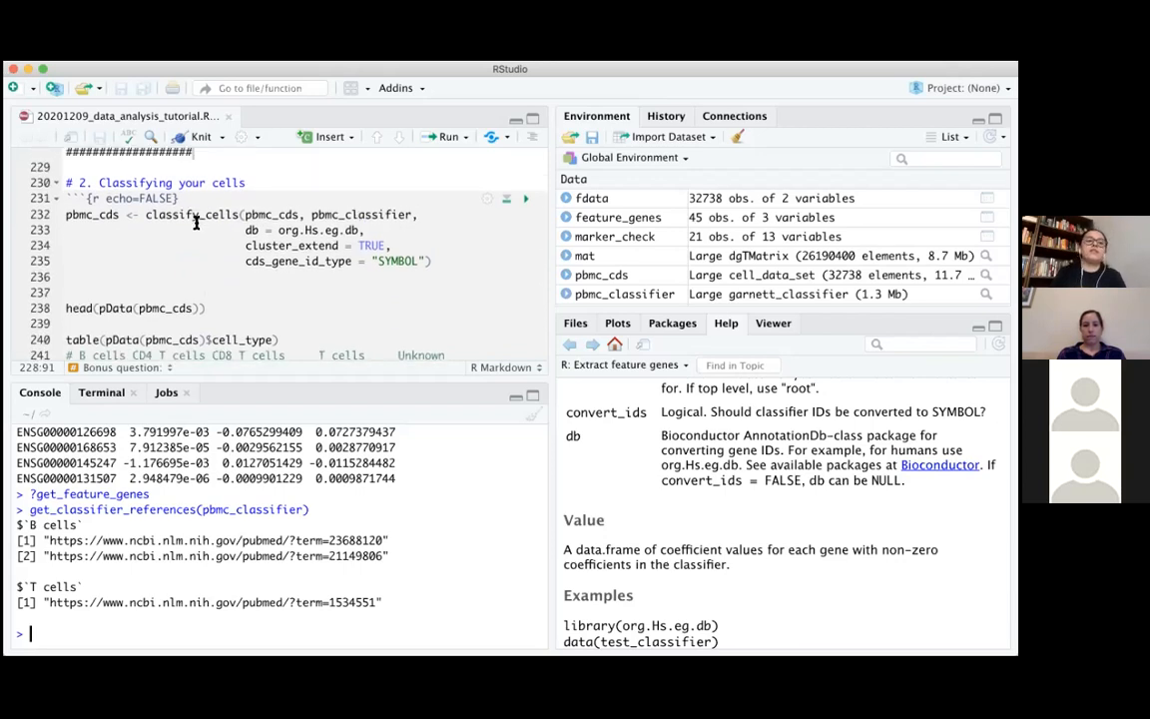
pyautogui.moveTo(146, 215); pyautogui.dragTo(237, 217)
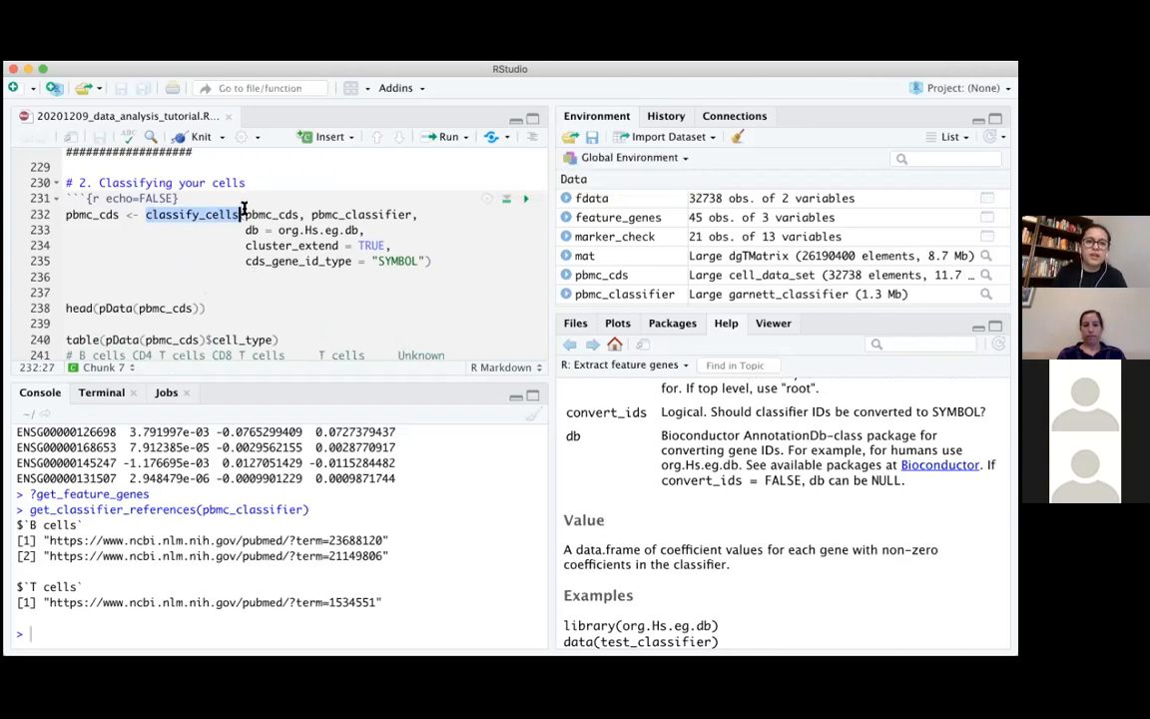
pyautogui.moveTo(245, 213); pyautogui.dragTo(408, 213)
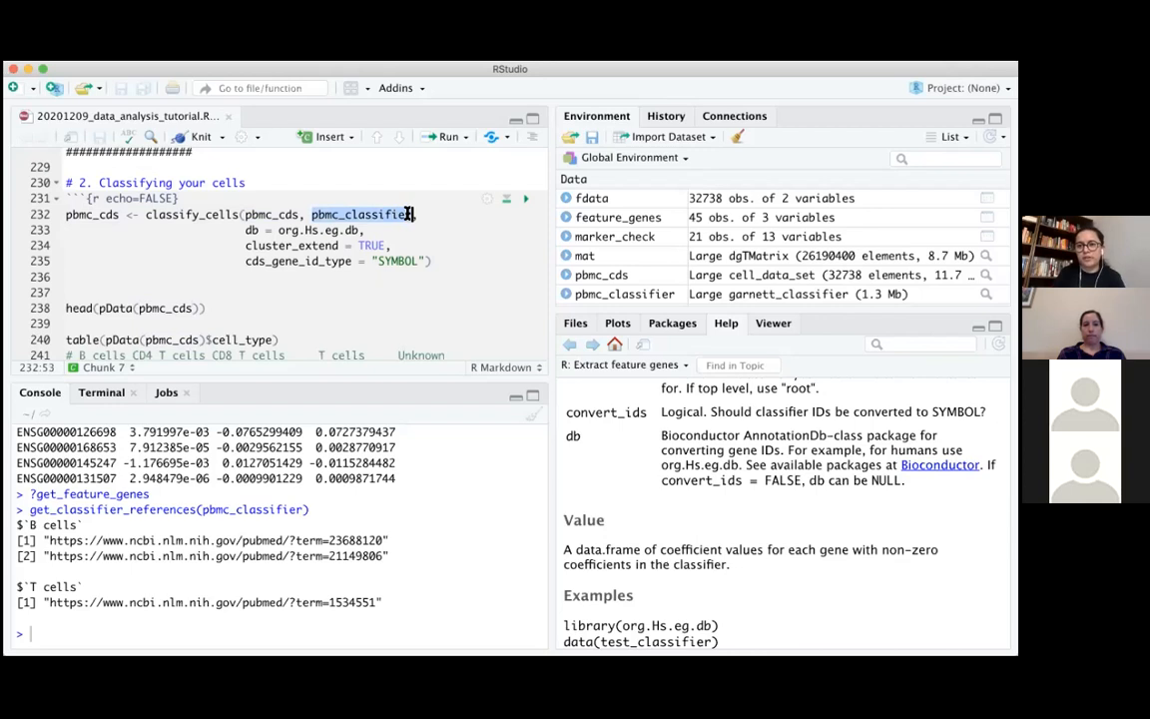
pyautogui.moveTo(245, 230); pyautogui.dragTo(358, 230)
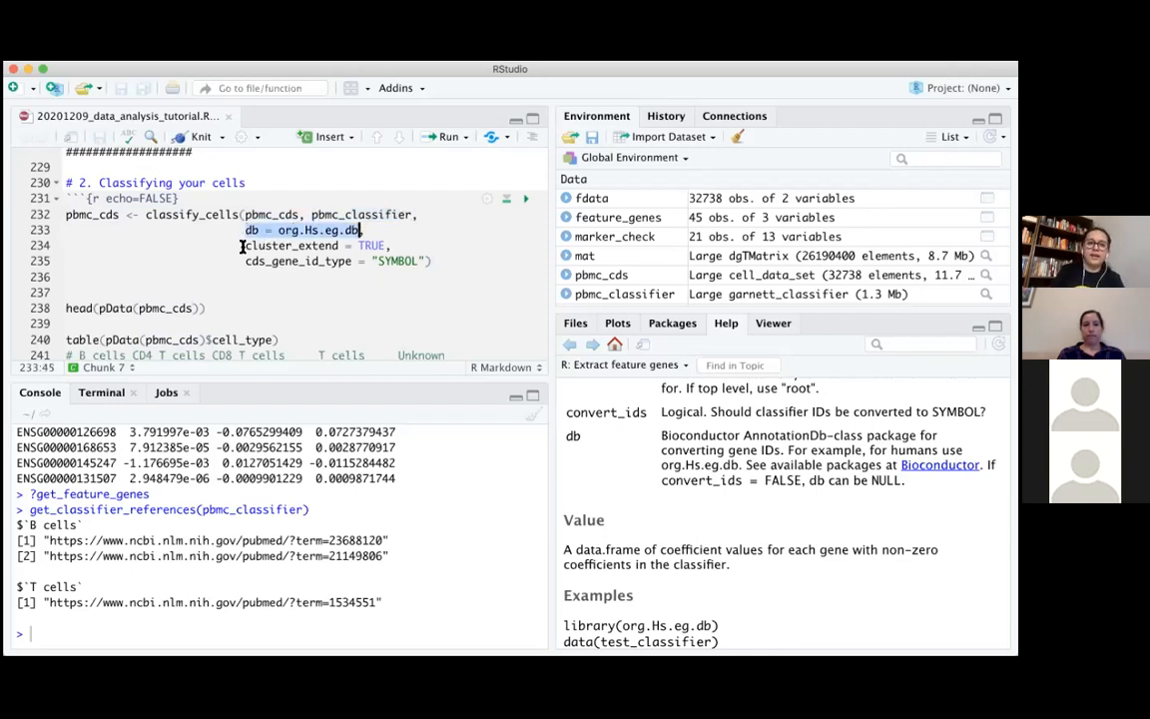
# Highlight the cluster_extend = TRUE and cds_gene_id_type = "SYMBOL" arguments of the classify_cells call, returning to cluster_extend
pyautogui.moveTo(245, 246); pyautogui.dragTo(396, 244)
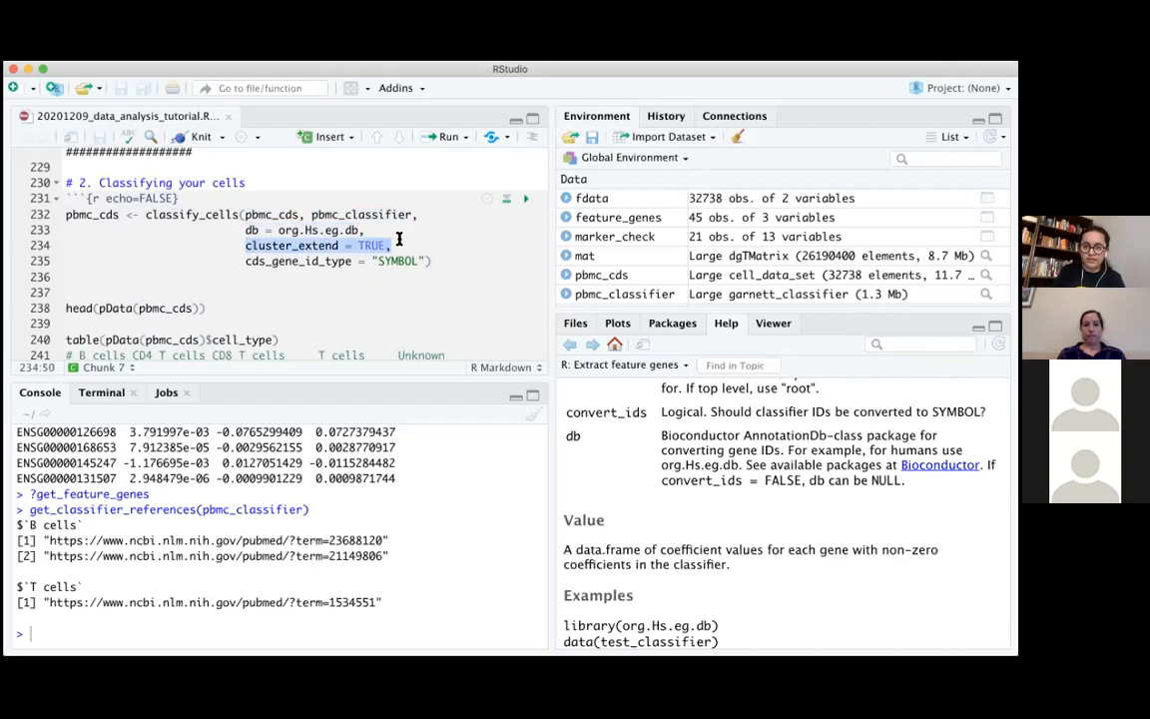
pyautogui.click(249, 261)
pyautogui.moveTo(250, 262); pyautogui.dragTo(439, 261)
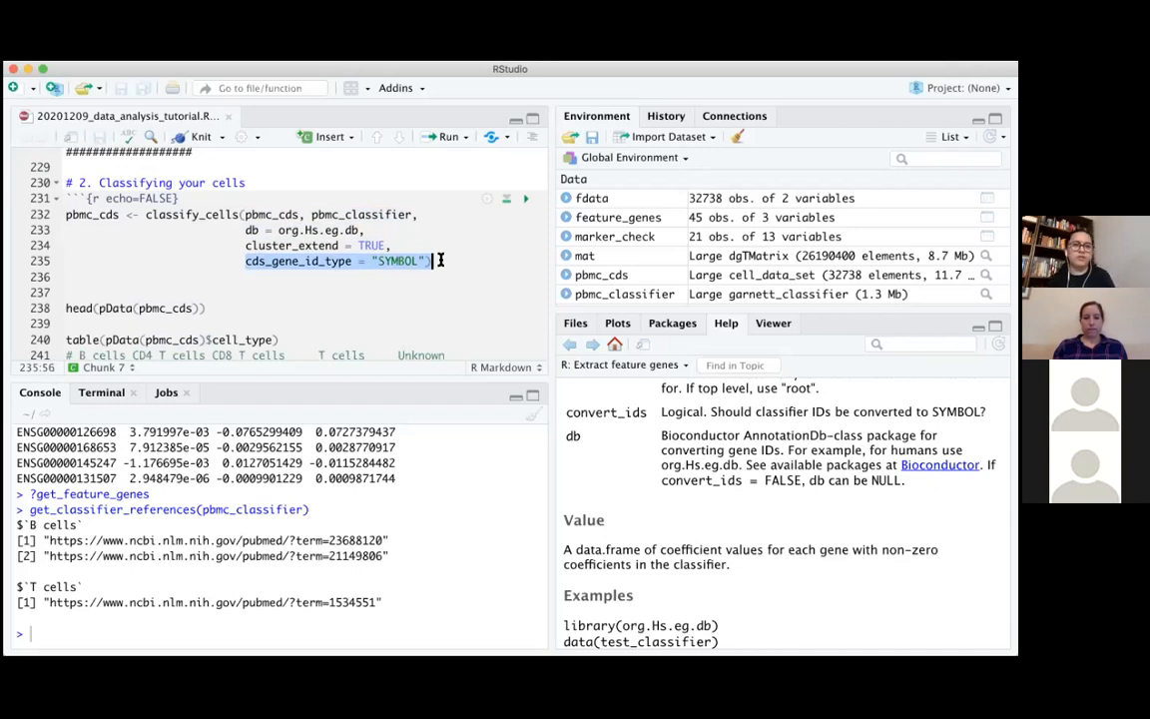
pyautogui.click(437, 259)
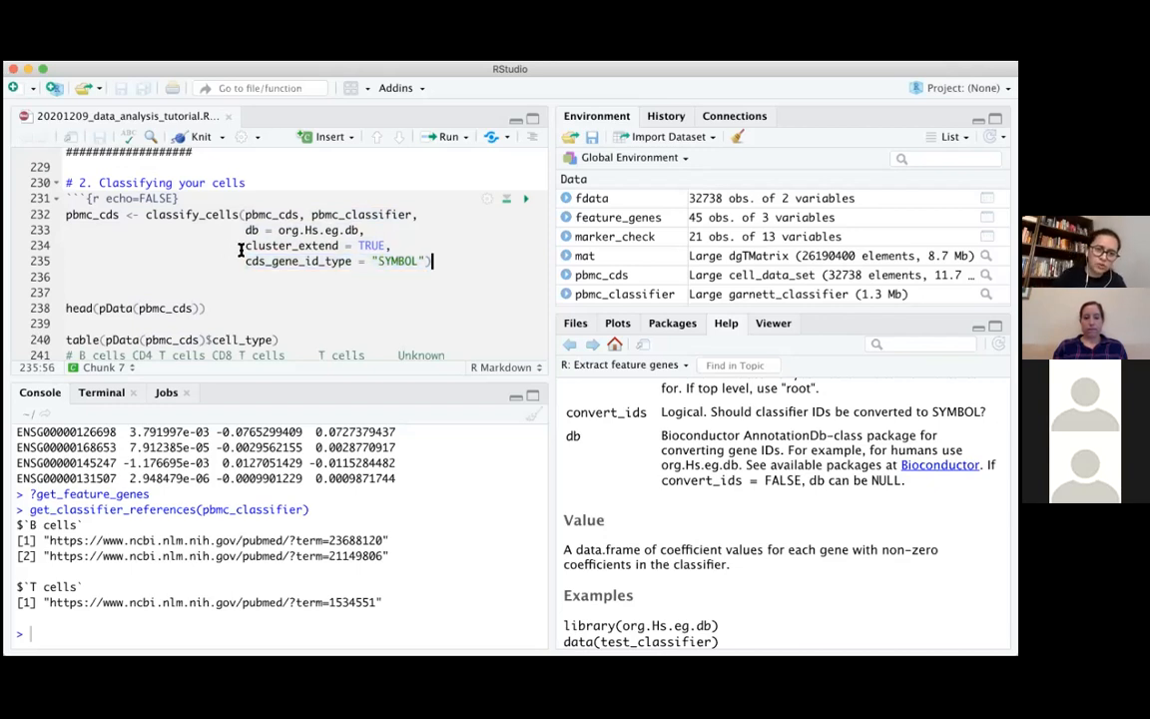
pyautogui.moveTo(245, 246); pyautogui.dragTo(398, 246)
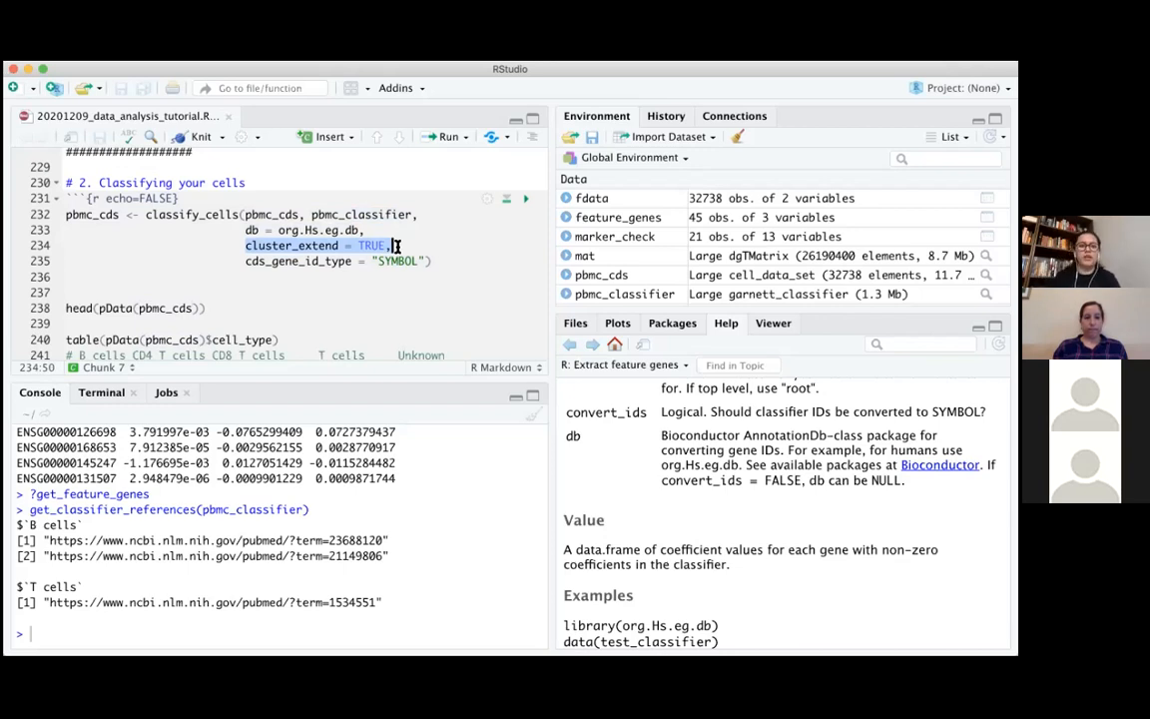
pyautogui.click(397, 246)
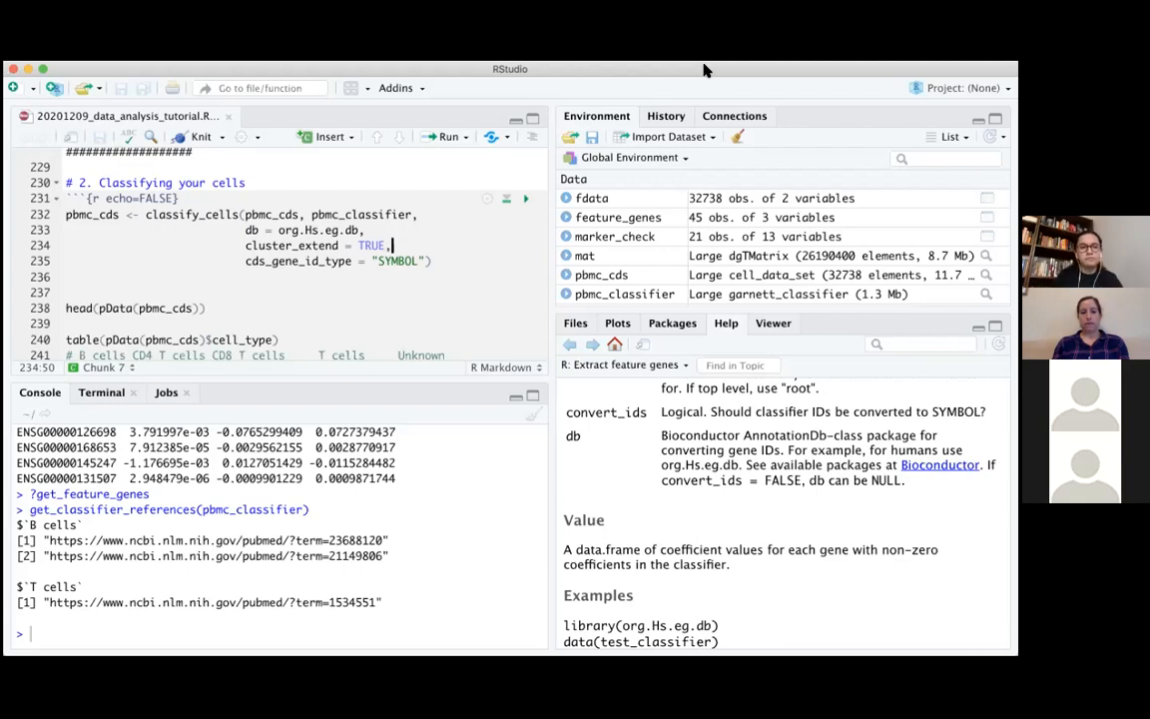
# Run the full classify_cells call from the script, assigning its result to pbmc_cds
pyautogui.moveTo(66, 216); pyautogui.dragTo(448, 267)
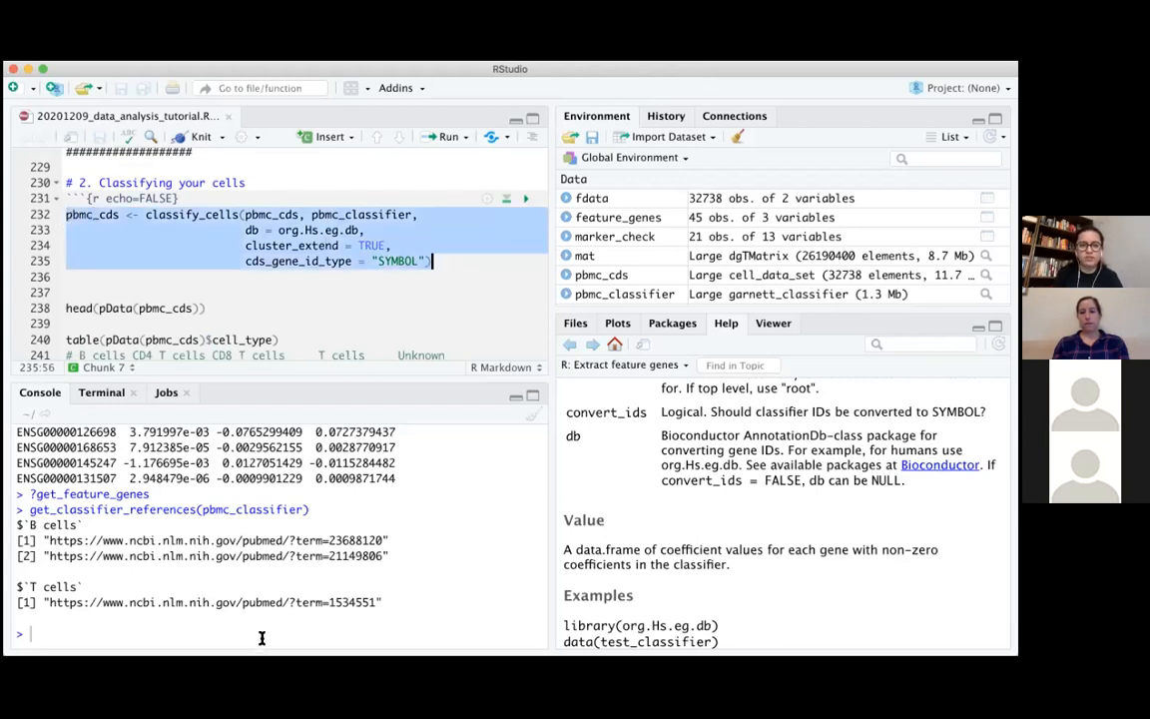
pyautogui.hotkey('ctrl', 'Return')
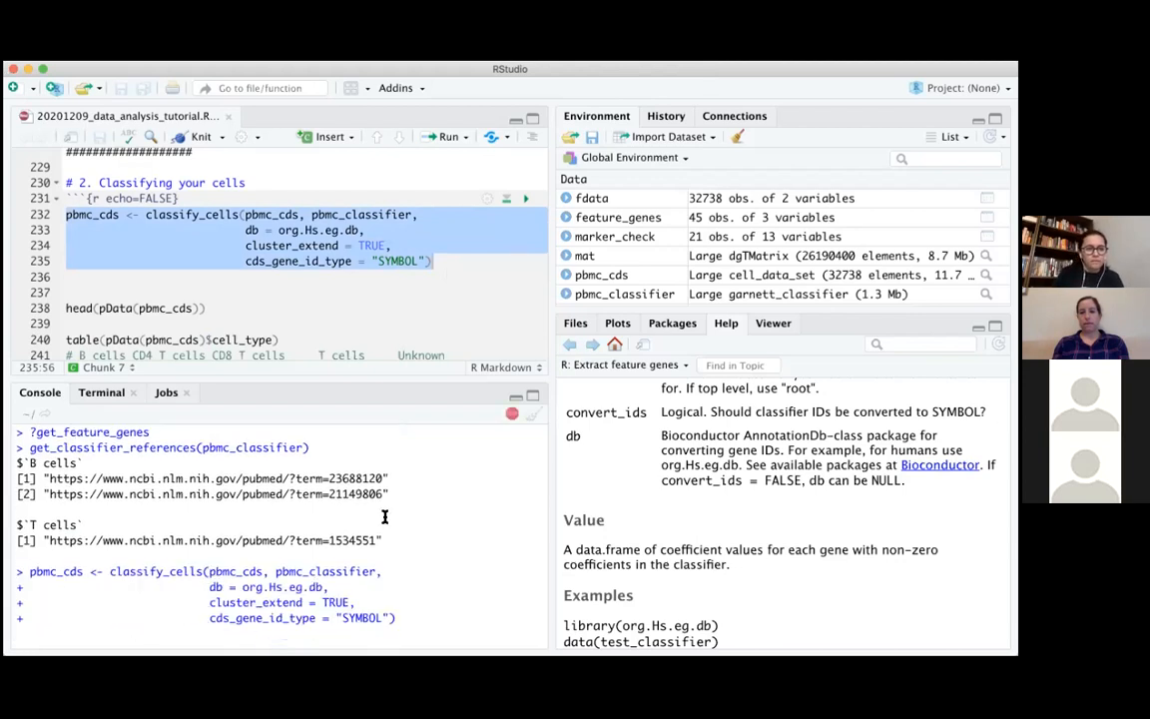
pyautogui.scroll(-1, 393, 301)
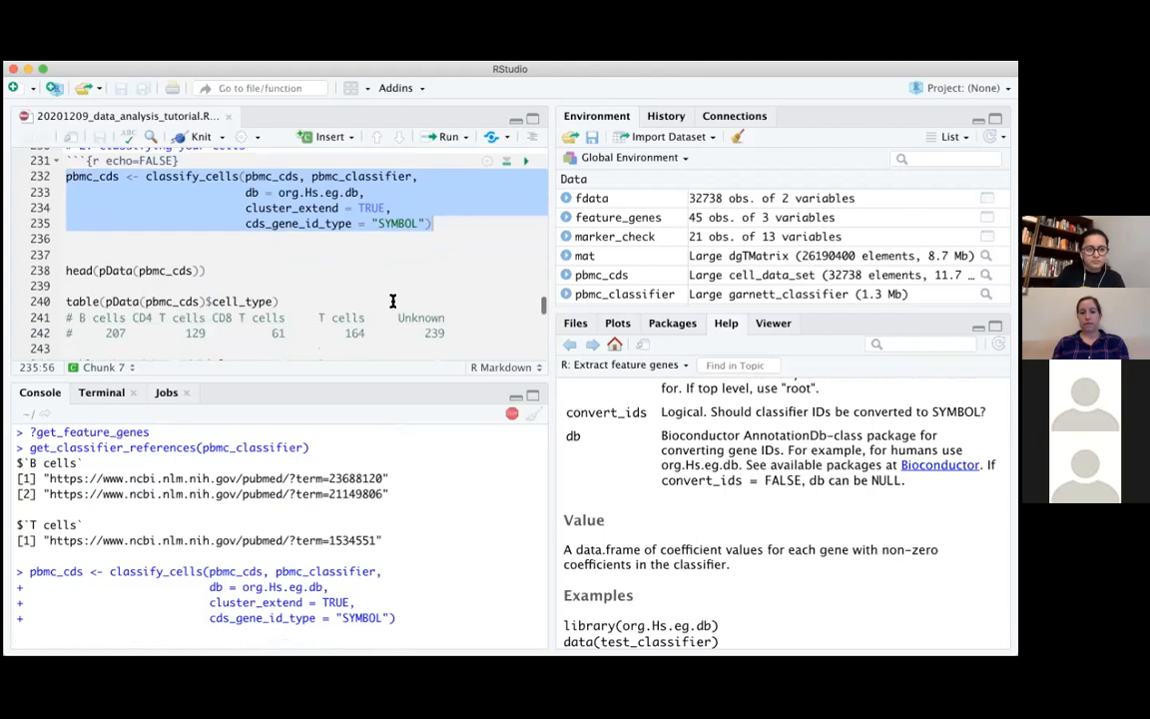
pyautogui.scroll(-1, 392, 300)
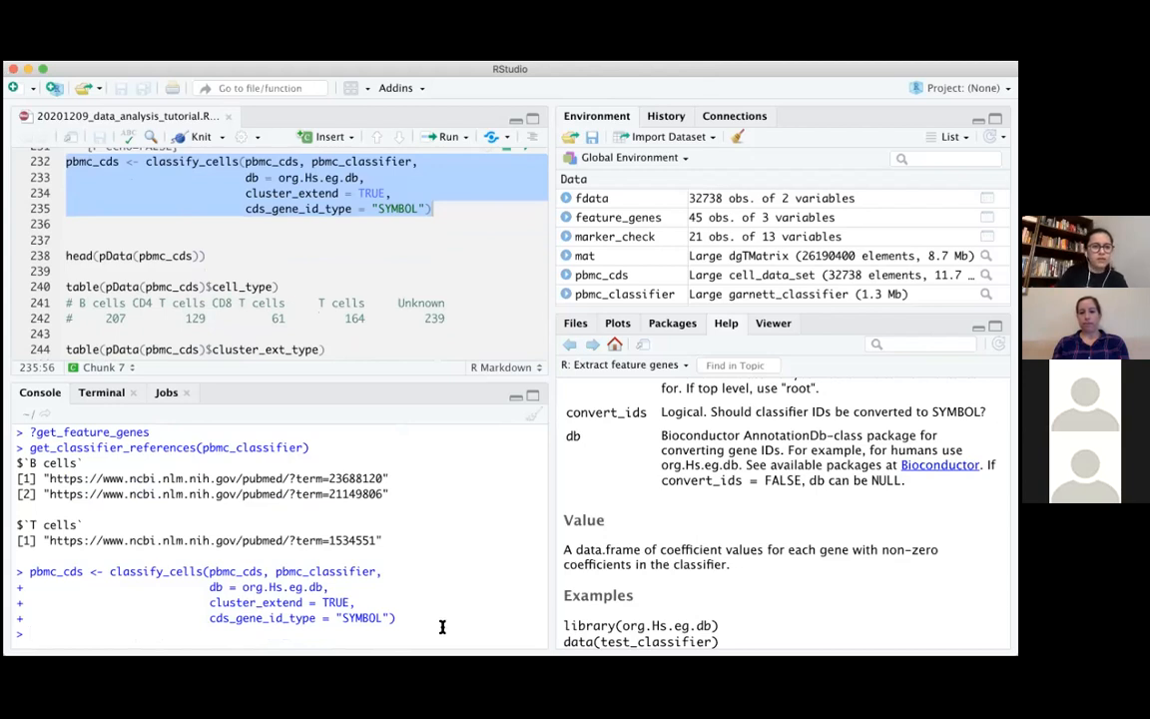
# Run head(pData(pbmc_cds)) in the console to preview the cell metadata
pyautogui.write('head')
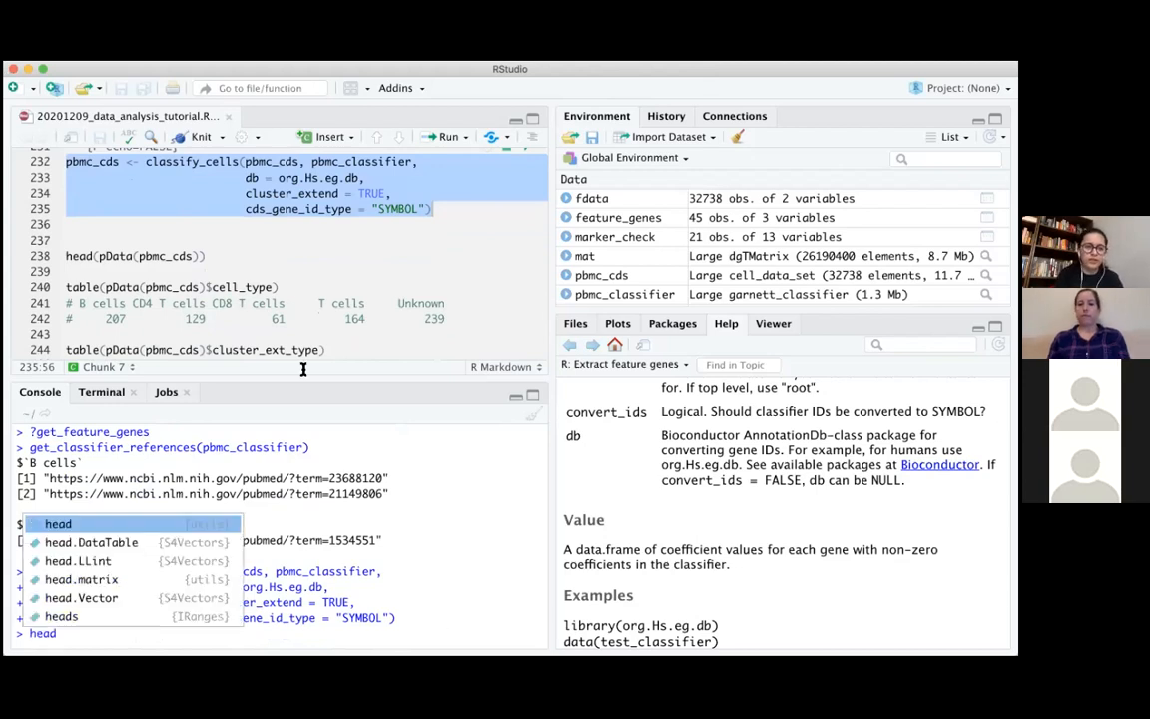
pyautogui.press('Tab')
pyautogui.write('pDa')
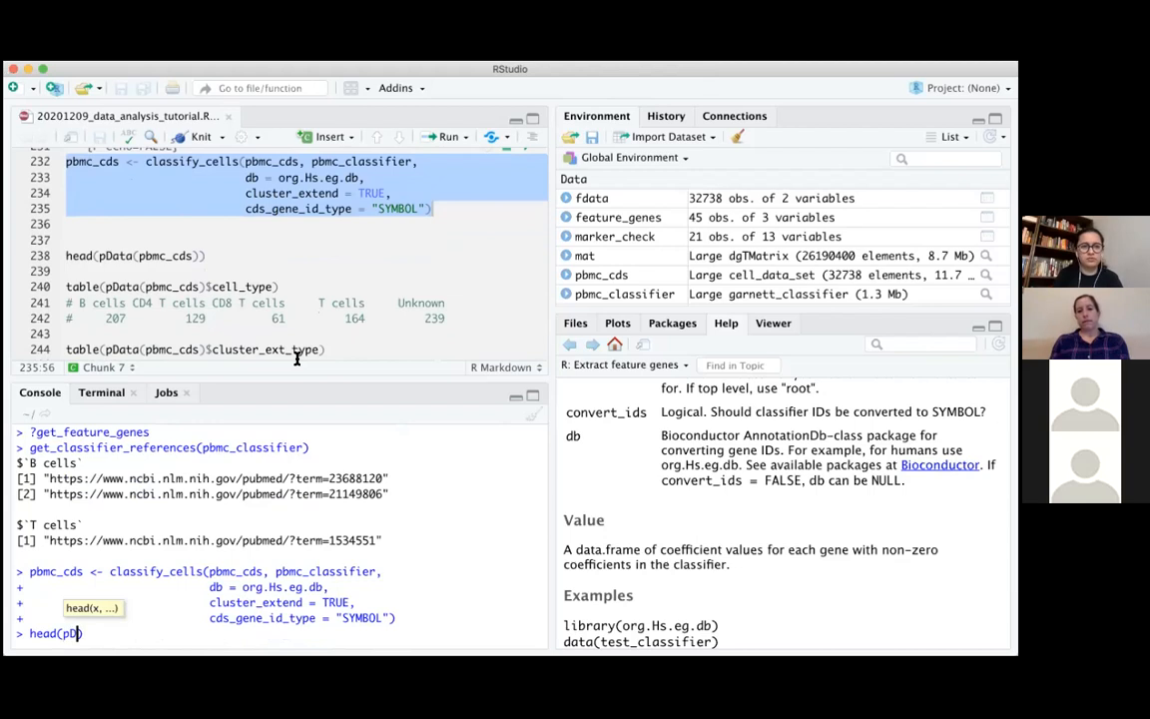
pyautogui.press('Tab')
pyautogui.write('pbm')
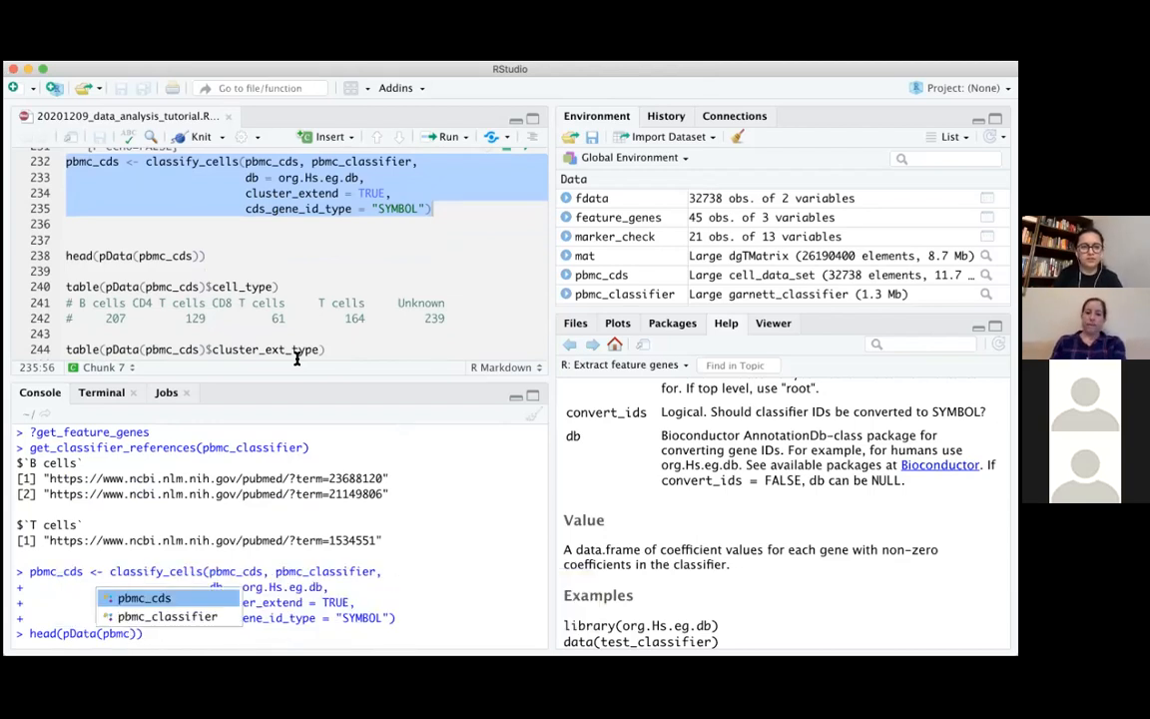
pyautogui.press('Tab')
pyautogui.press('Return')
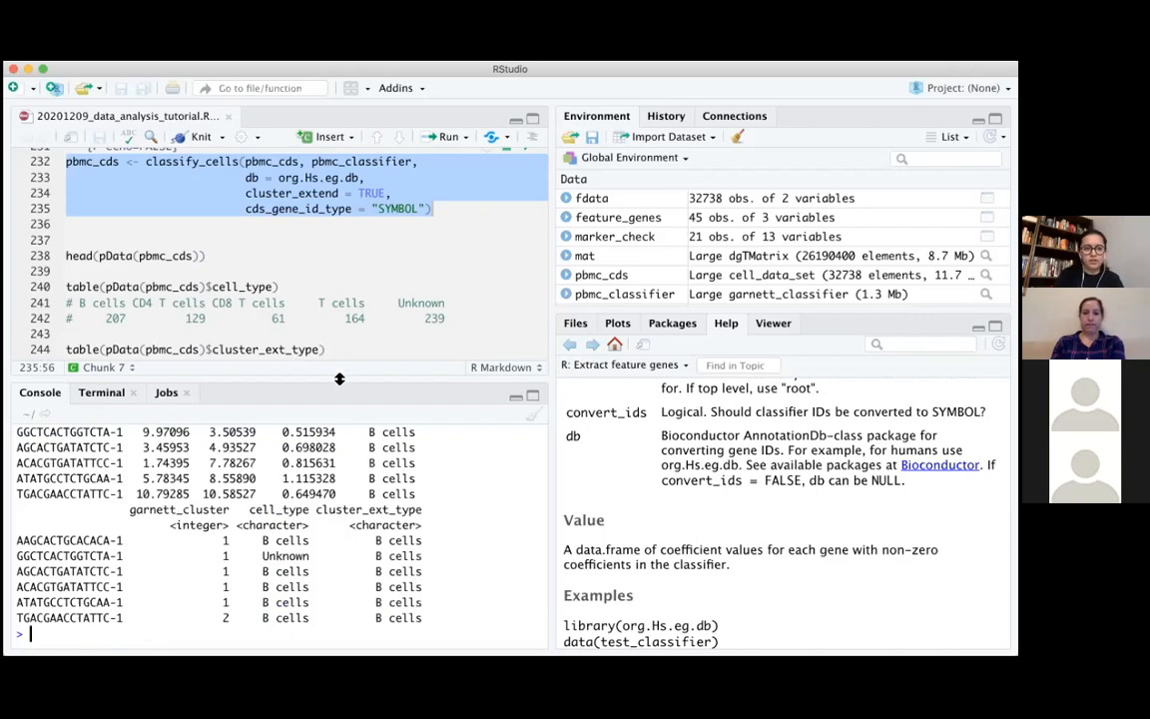
# Enlarge the console and highlight the metadata column names, from tsne_1 to FACS_type and from garnett_cluster to cluster_ext_type
pyautogui.moveTo(339, 380); pyautogui.dragTo(371, 282)
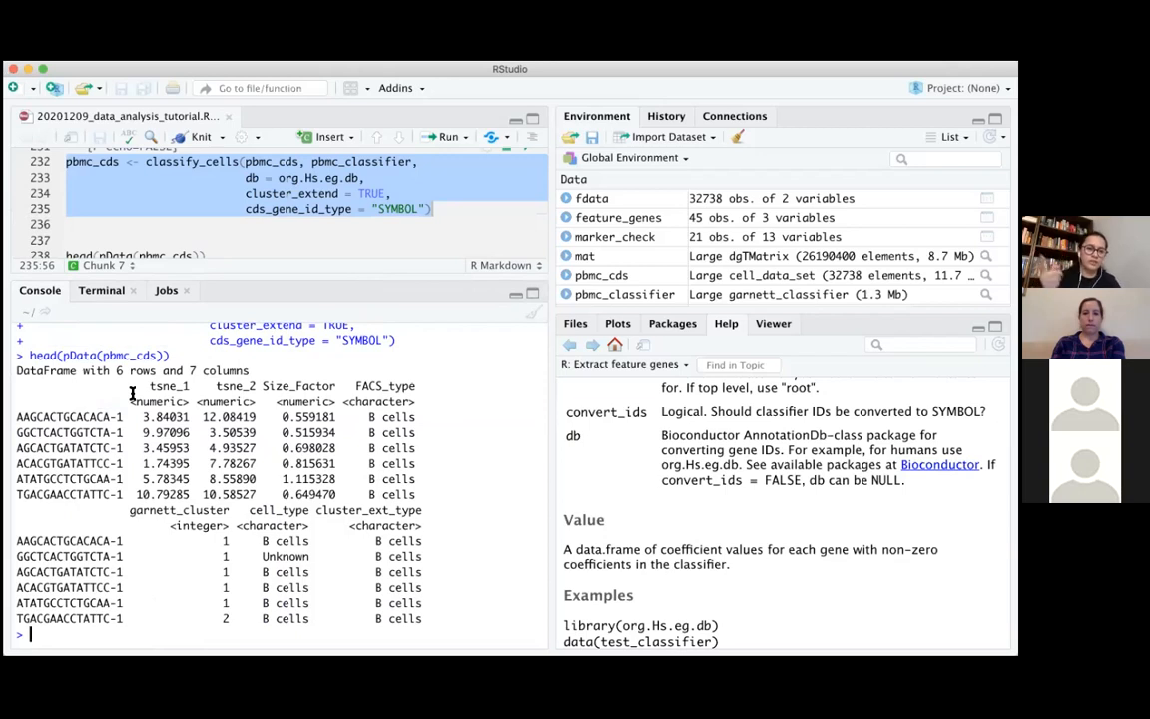
pyautogui.moveTo(150, 389); pyautogui.dragTo(426, 388)
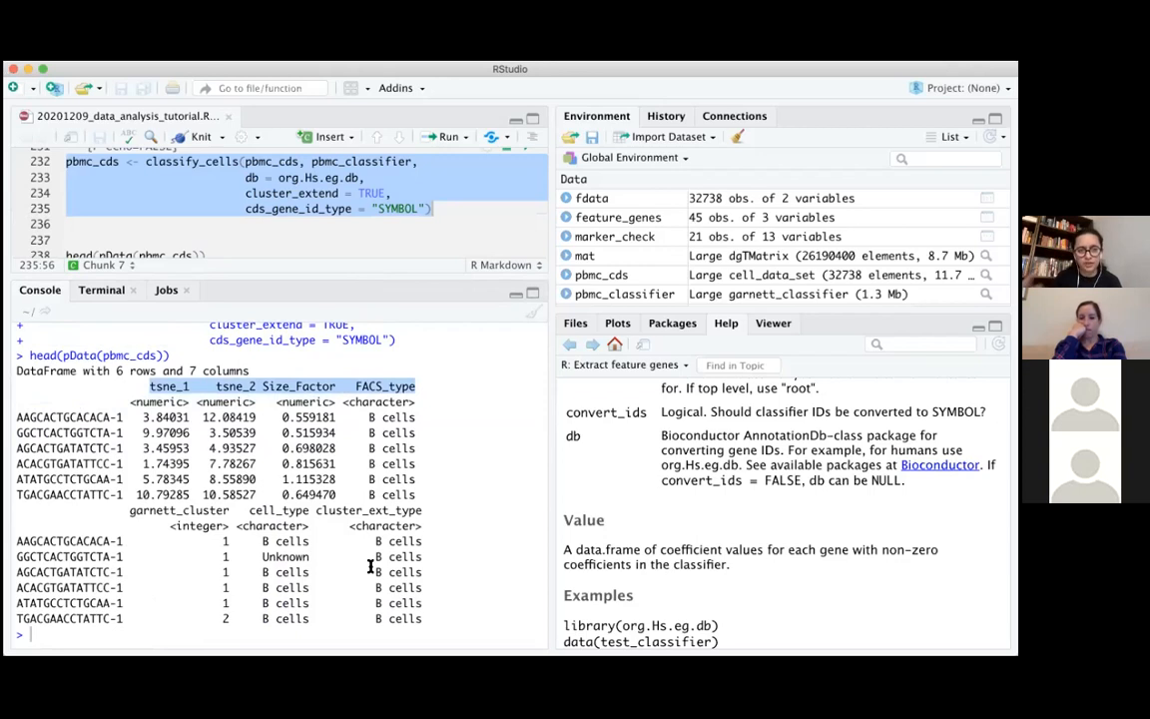
pyautogui.moveTo(125, 509); pyautogui.dragTo(423, 509)
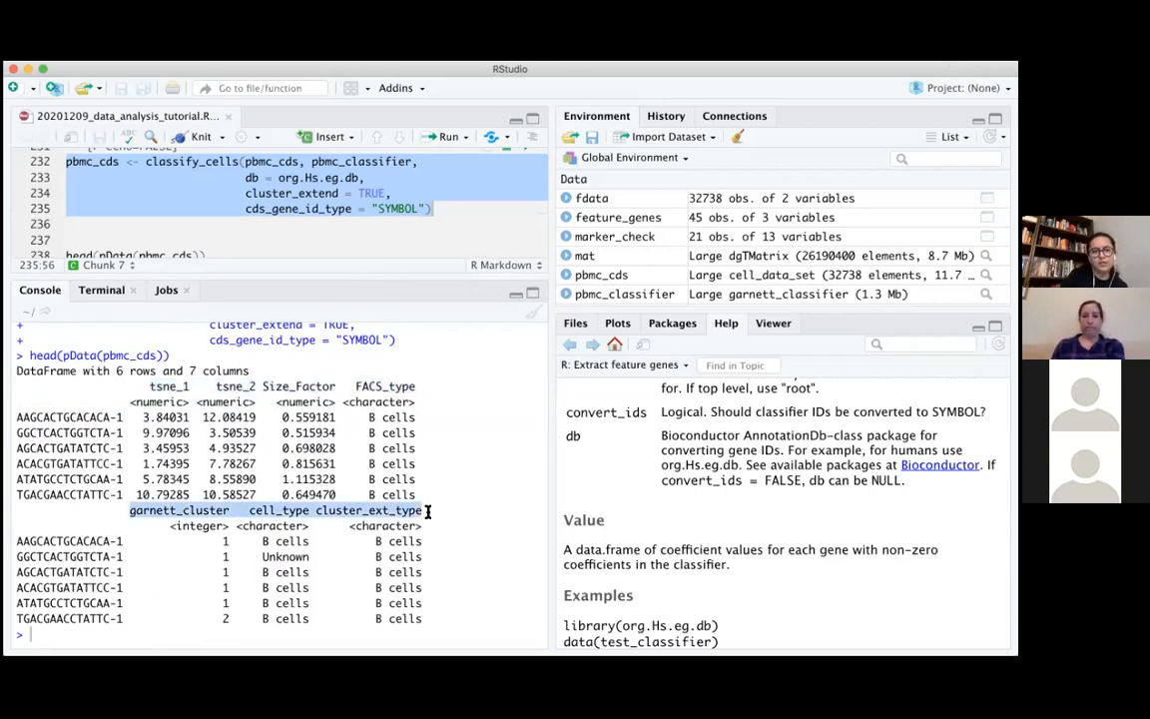
pyautogui.click(131, 511)
pyautogui.moveTo(132, 514); pyautogui.dragTo(337, 507)
pyautogui.click(414, 508)
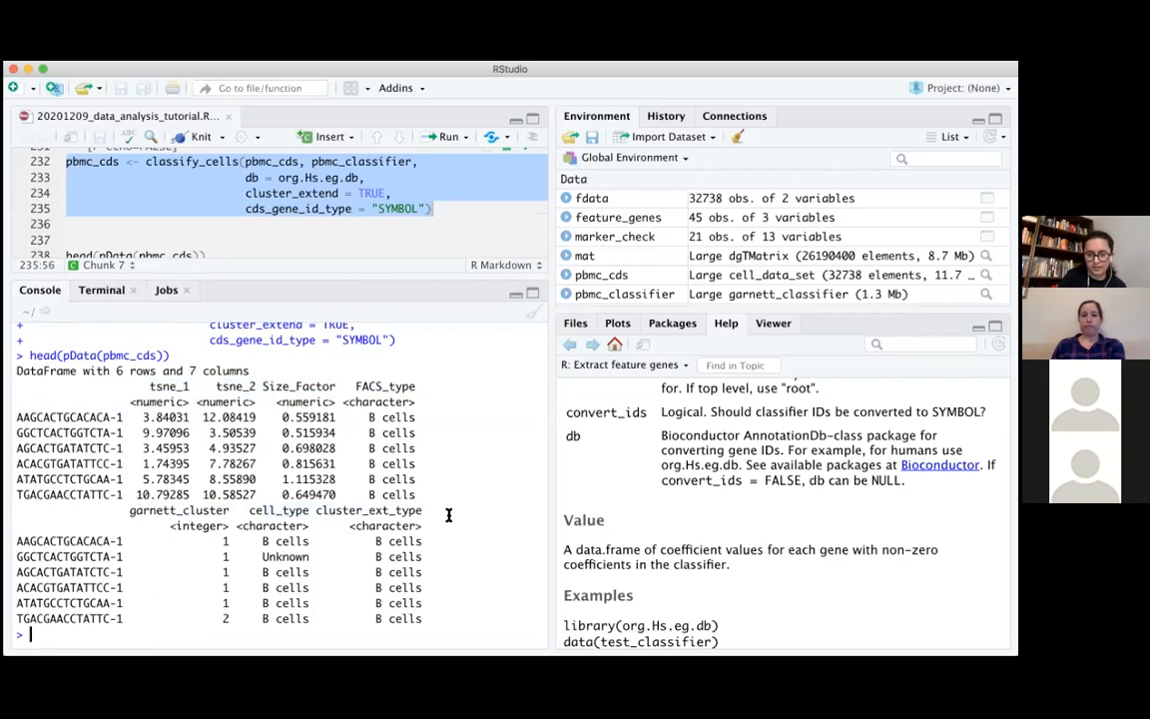
# Highlight the cluster_ext_type column in the printed metadata and compare its entries with cell_type
pyautogui.moveTo(316, 510); pyautogui.dragTo(441, 616)
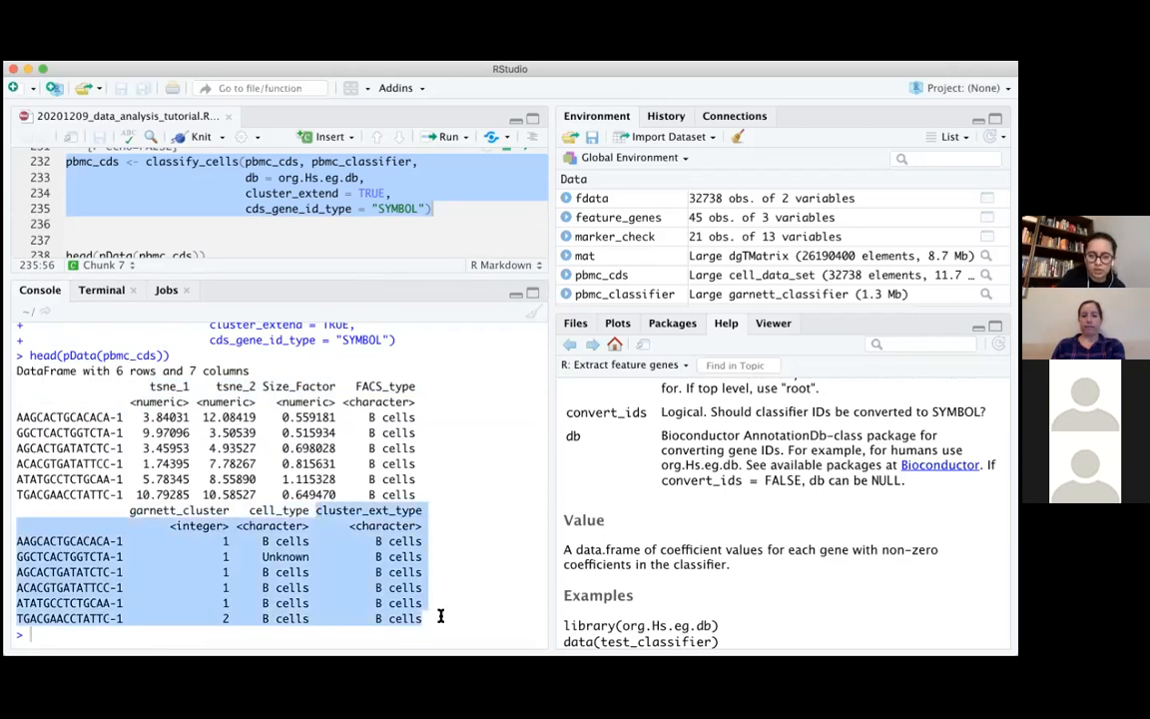
pyautogui.click(440, 616)
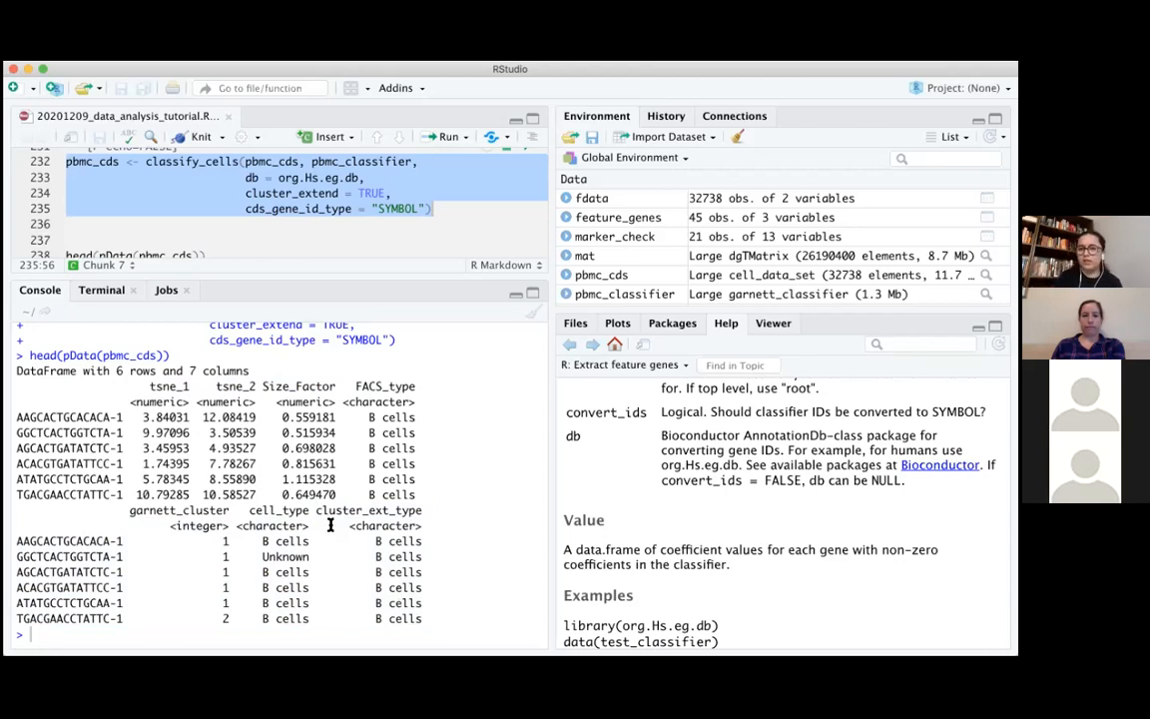
pyautogui.moveTo(316, 510); pyautogui.dragTo(472, 619)
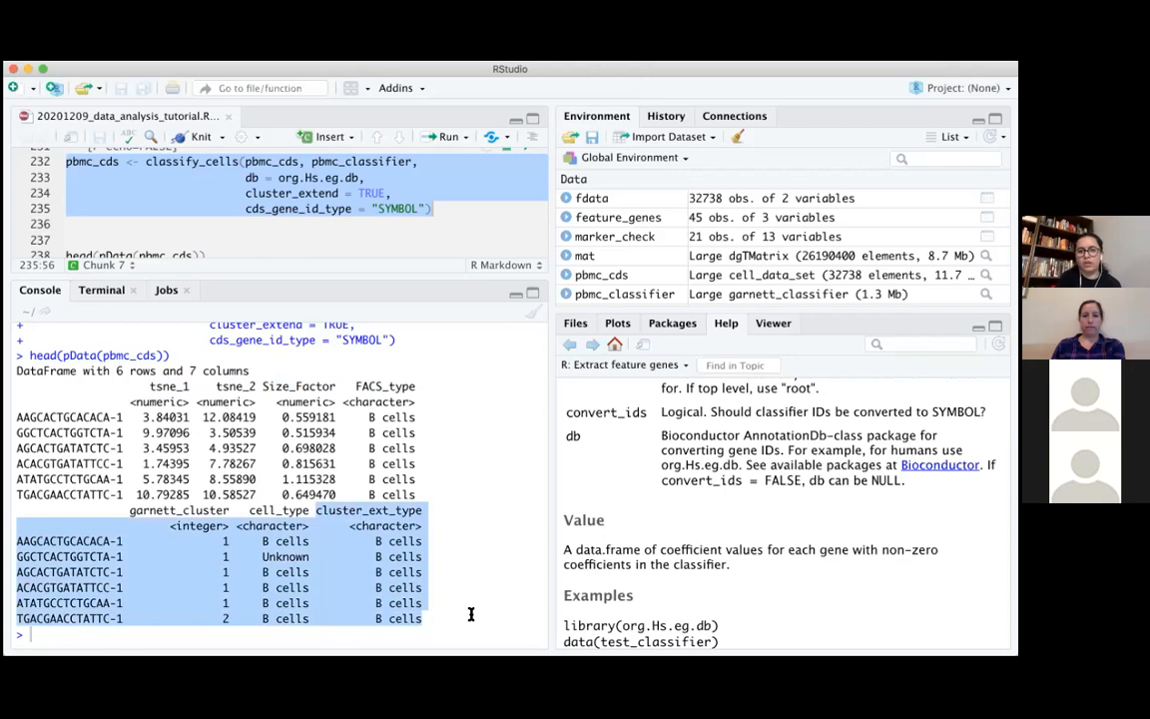
pyautogui.click(470, 614)
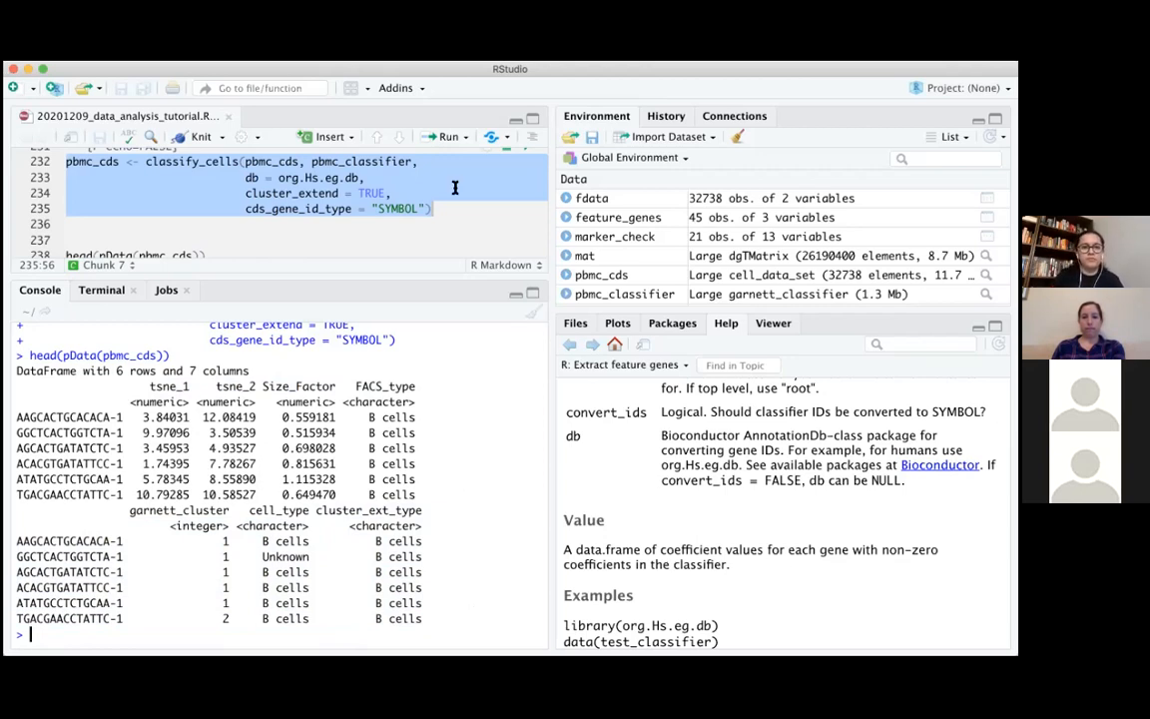
# Run table(pData(pbmc_cds)$cell_type) in the console to count the cells assigned to each type
pyautogui.scroll(1, 454, 188)
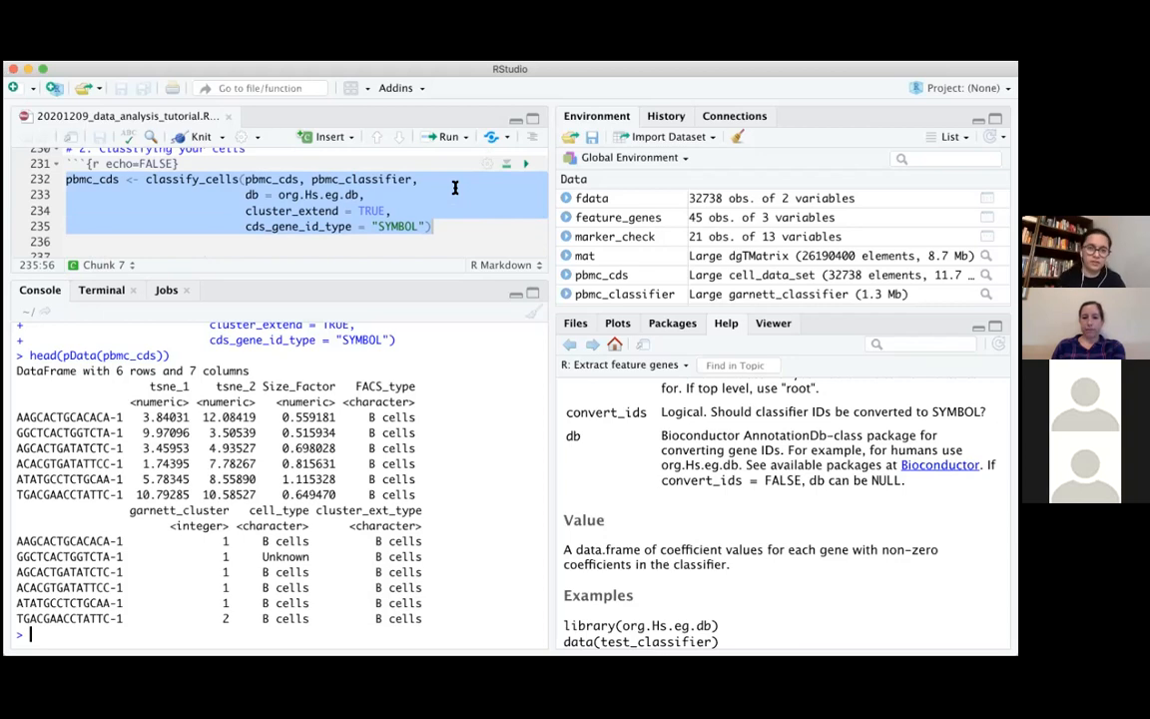
pyautogui.scroll(-3, 454, 188)
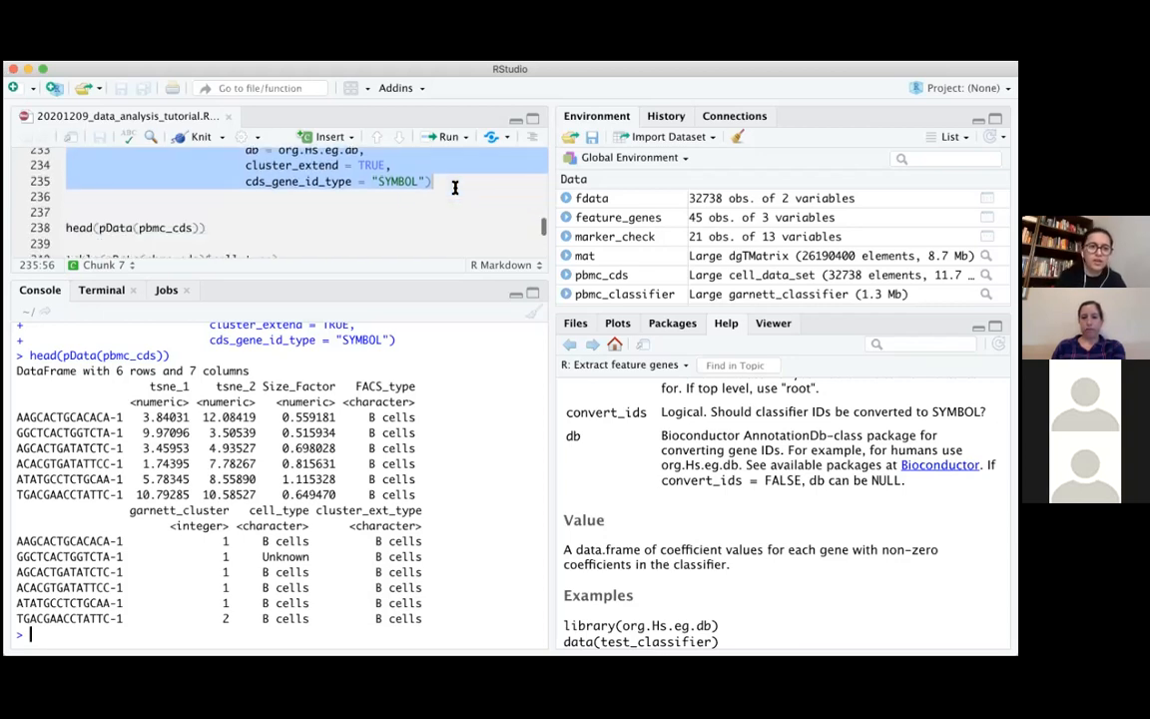
pyautogui.scroll(-3, 236, 222)
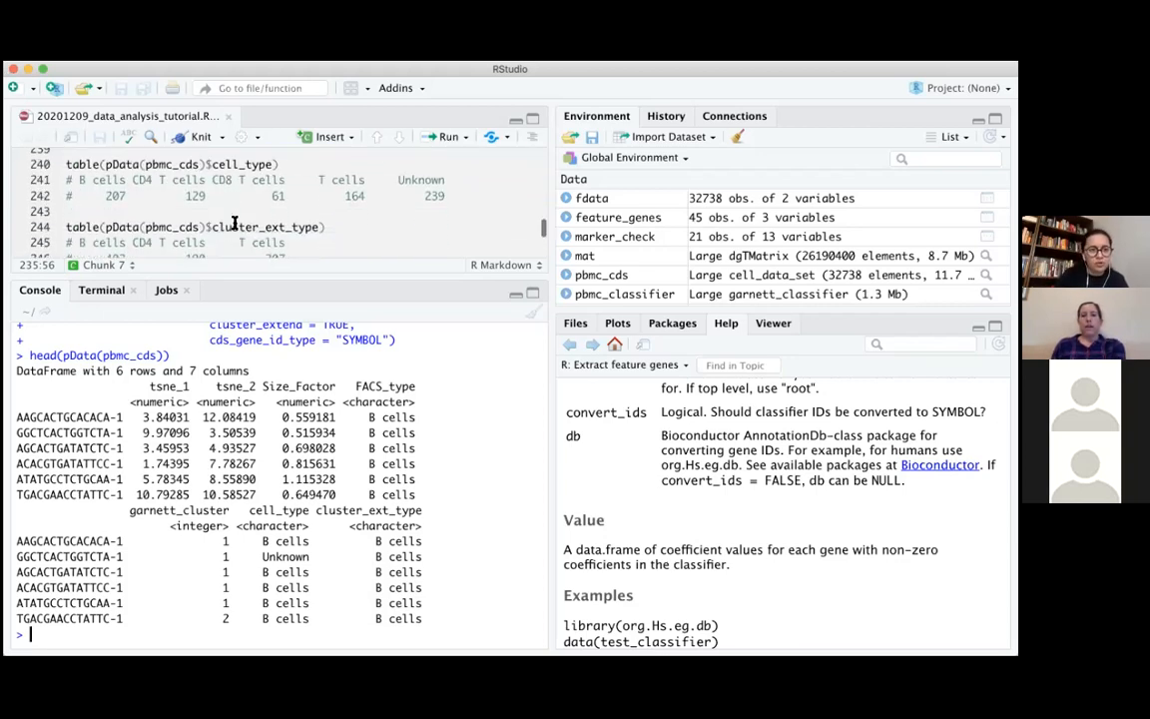
pyautogui.write('table')
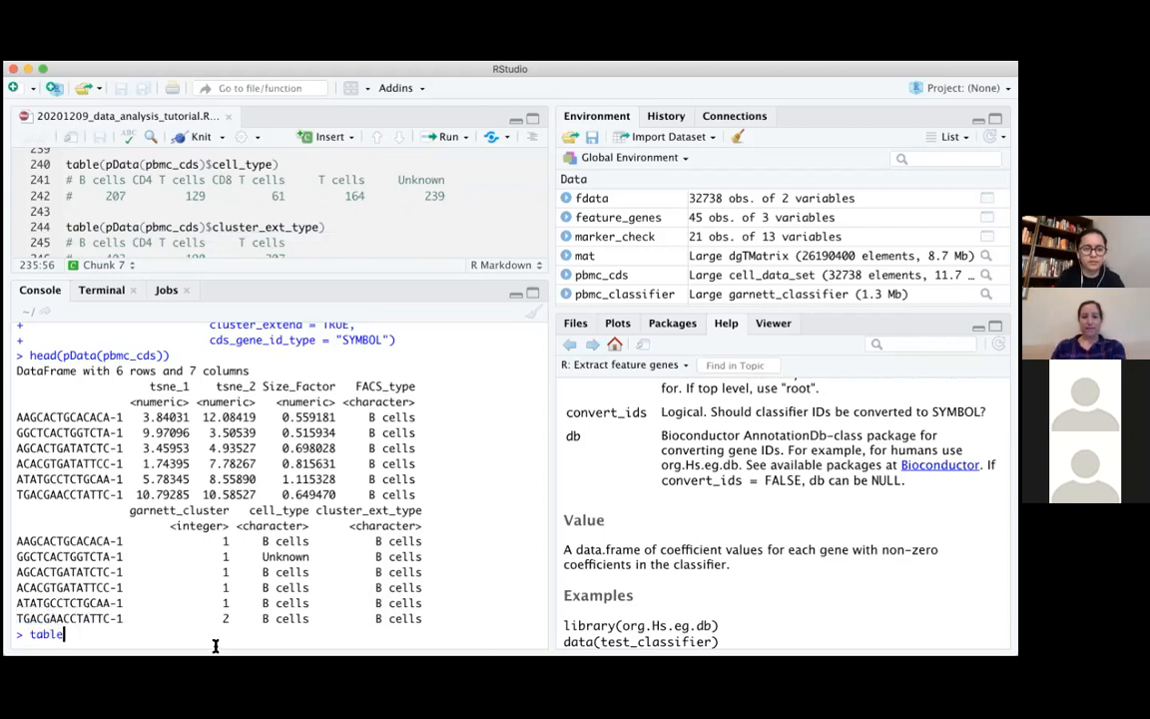
pyautogui.write('(pDa')
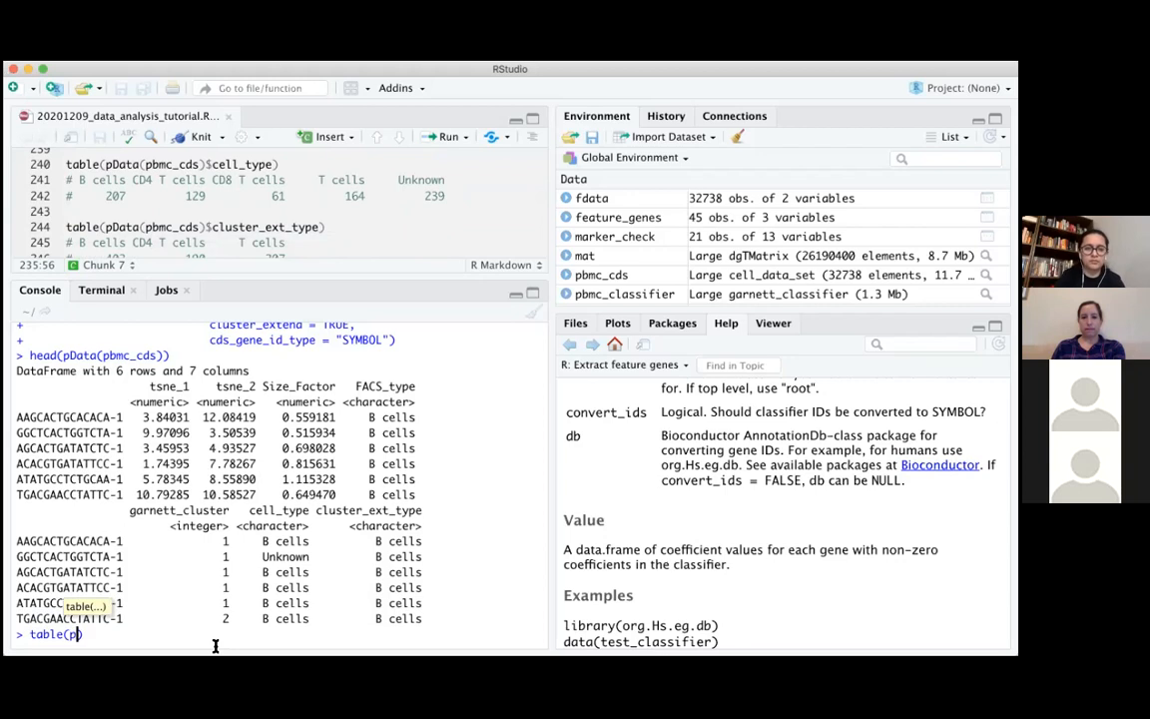
pyautogui.press('Tab')
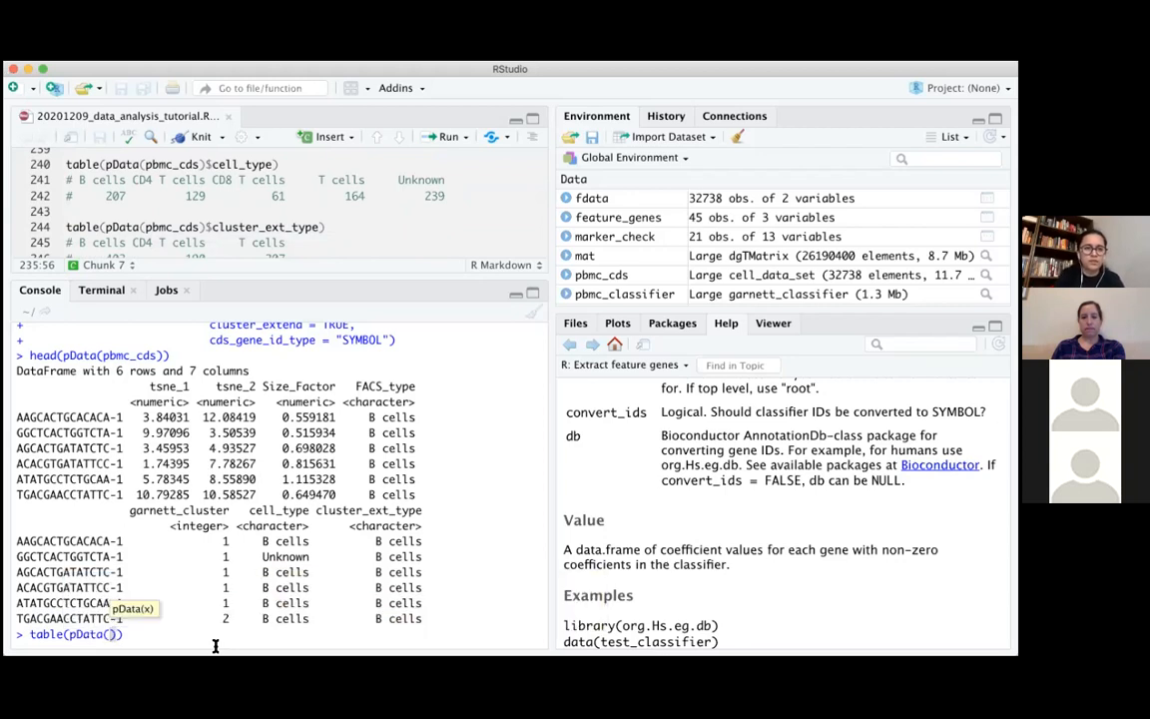
pyautogui.write('pbmc')
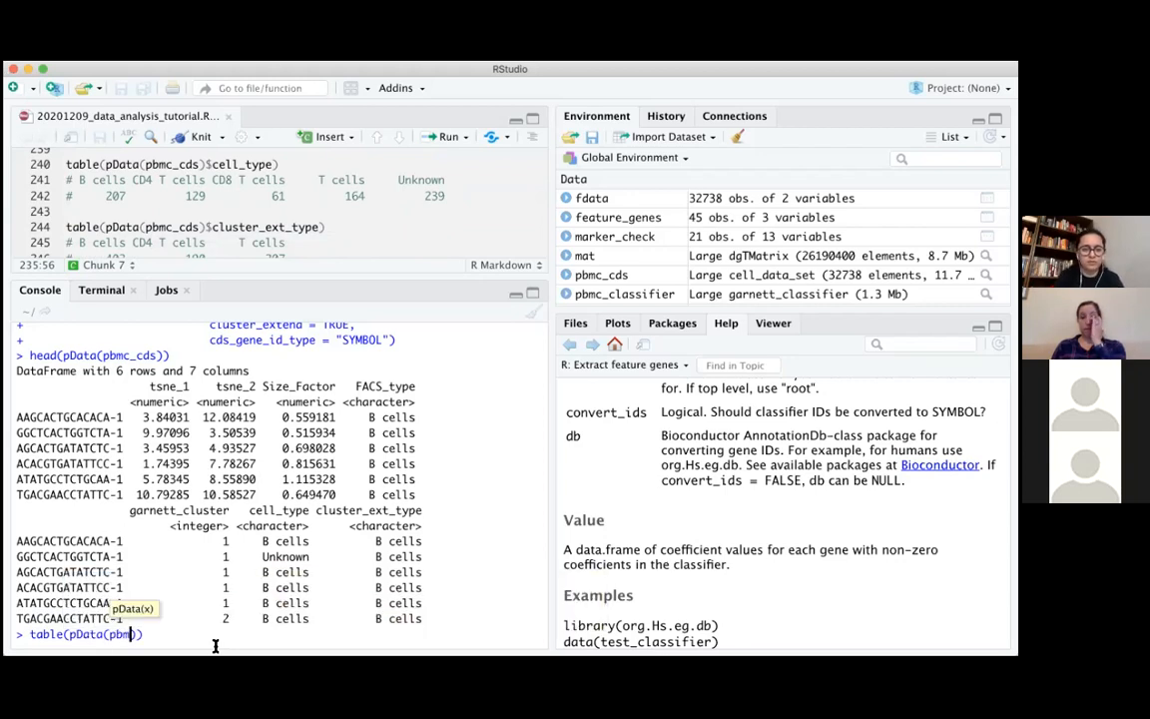
pyautogui.press('Tab')
pyautogui.press('Right')
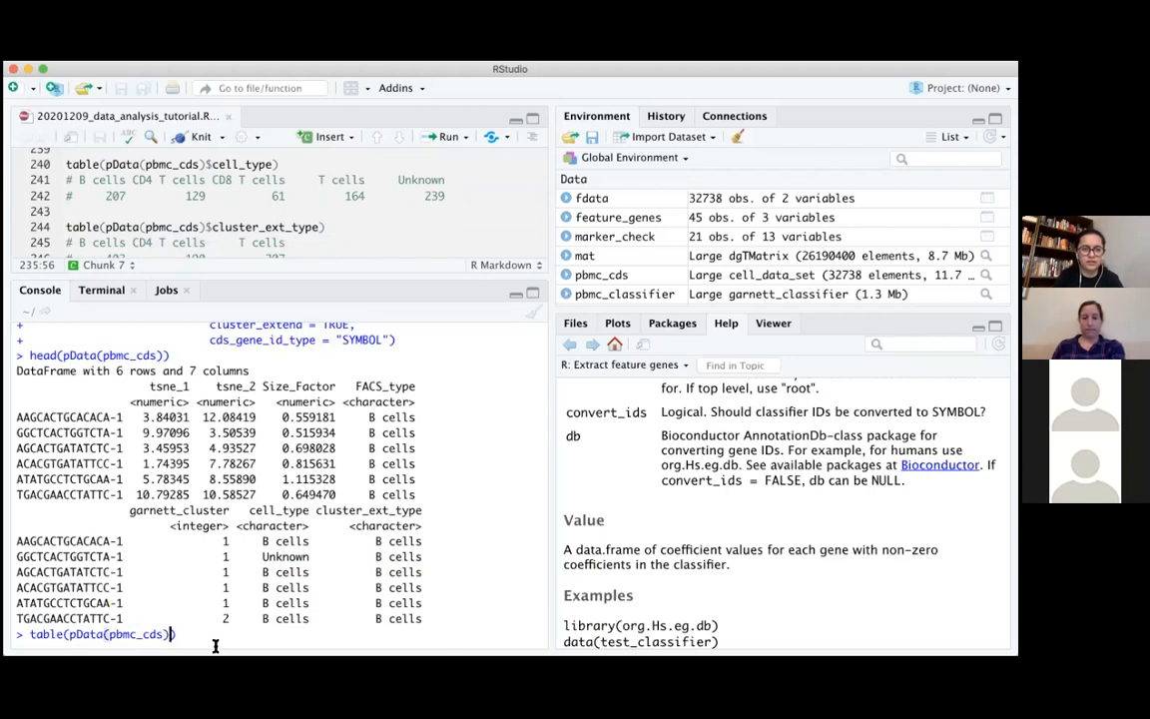
pyautogui.write('$cell')
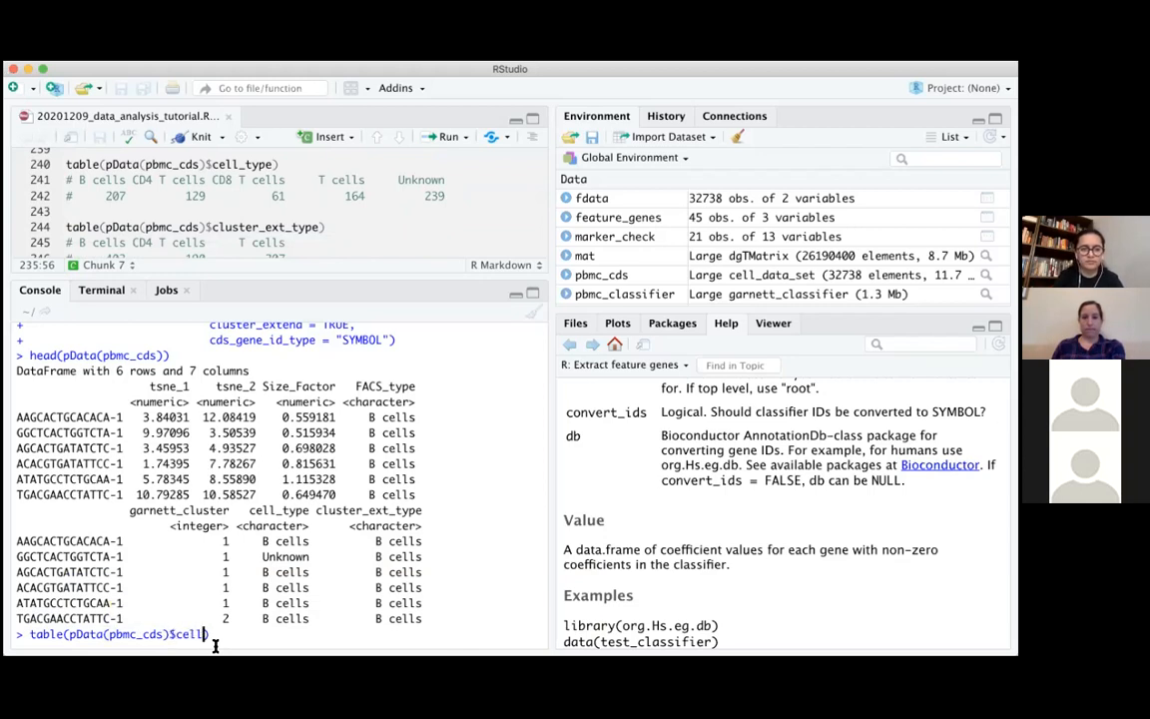
pyautogui.write('_type')
pyautogui.press('Return')
pyautogui.press('Return')
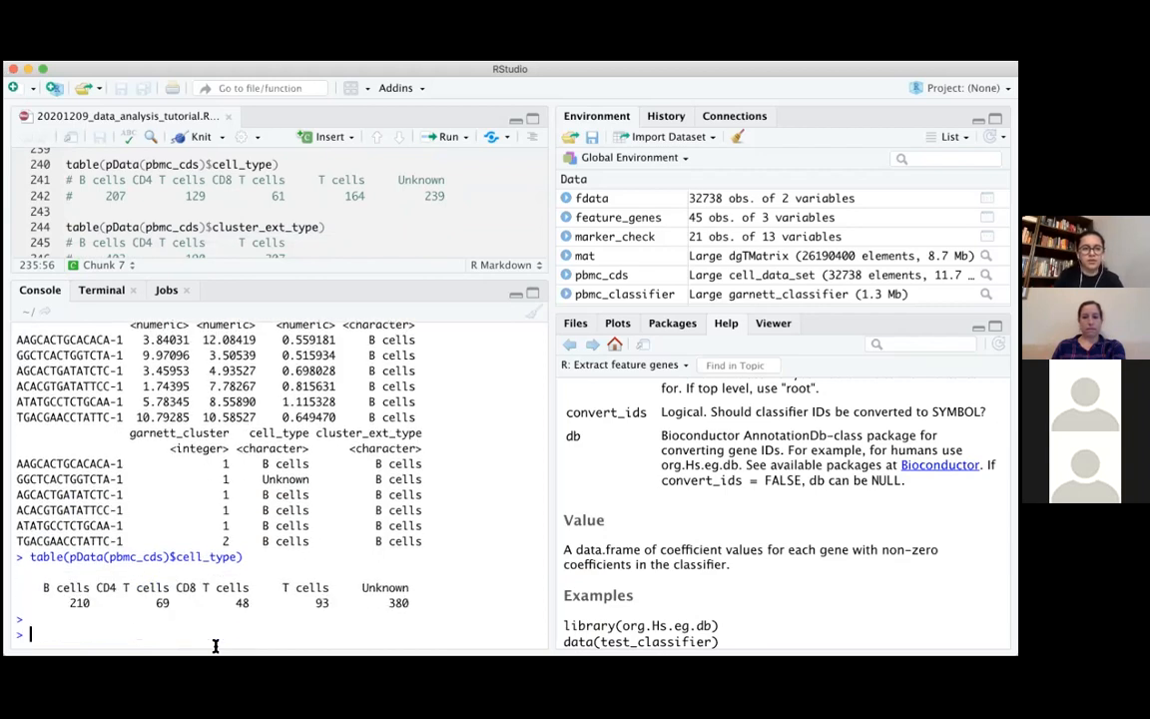
# Highlight the cell_type counts in the console, examining the B cell and T cell categories and the Unknown category
pyautogui.moveTo(43, 585); pyautogui.dragTo(469, 619)
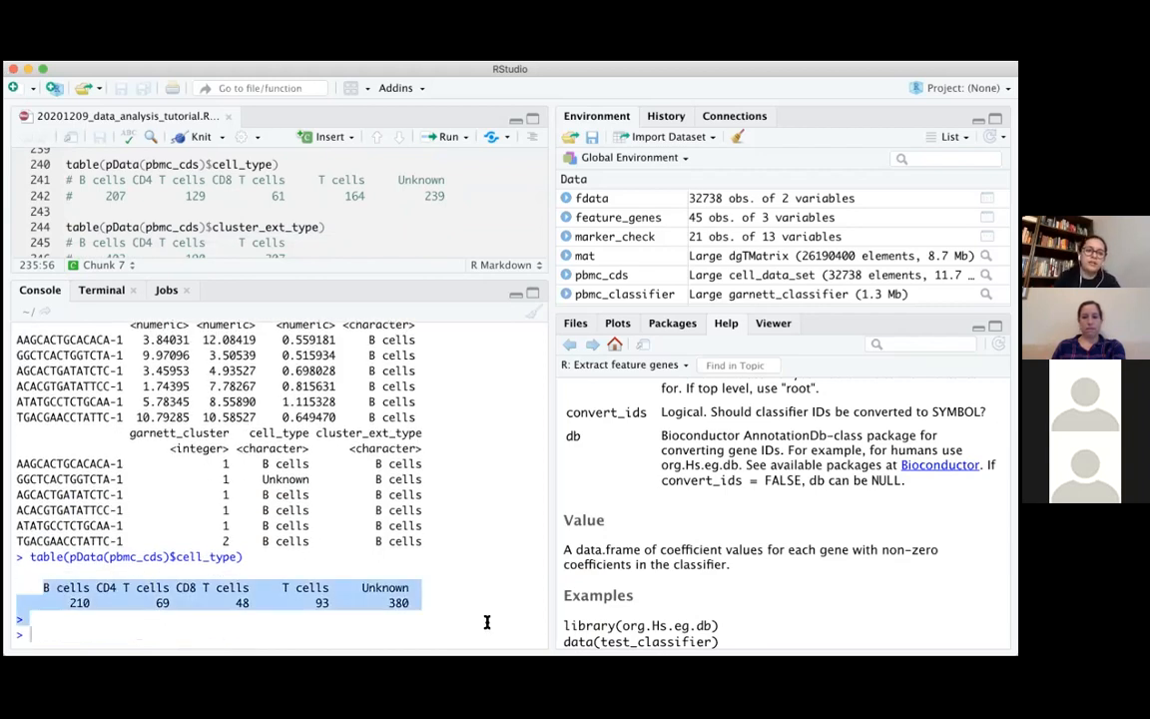
pyautogui.click(483, 620)
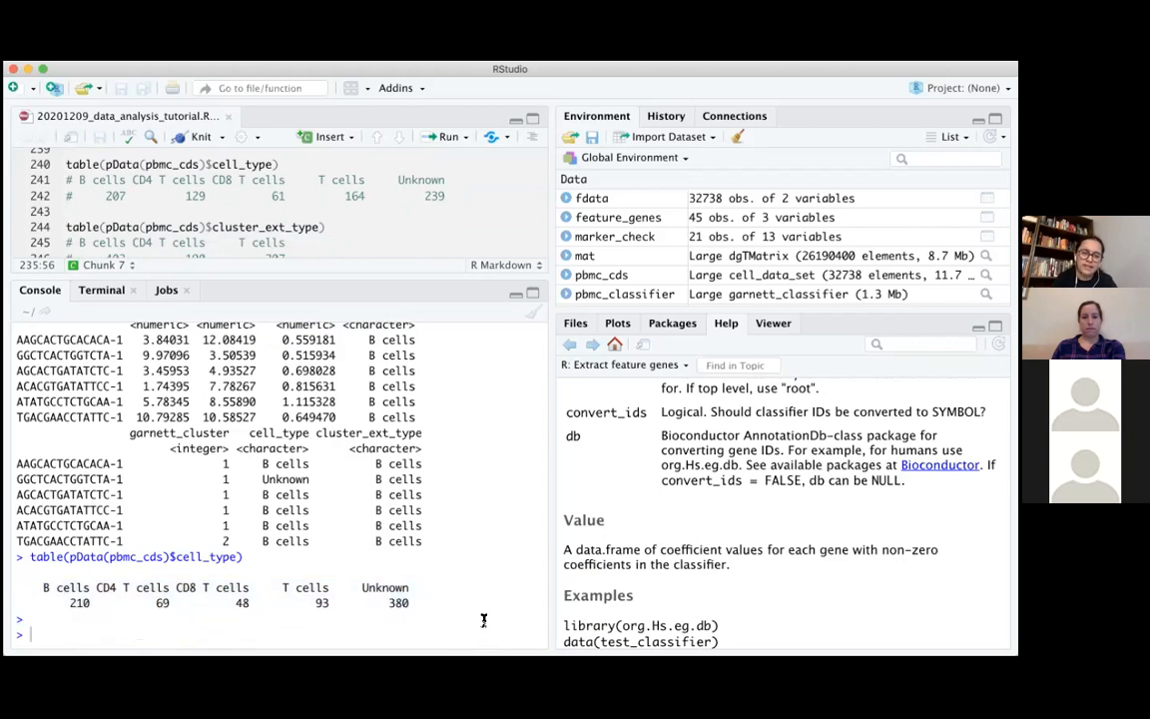
pyautogui.moveTo(38, 588); pyautogui.dragTo(159, 558)
pyautogui.moveTo(39, 588); pyautogui.dragTo(253, 584)
pyautogui.click(250, 585)
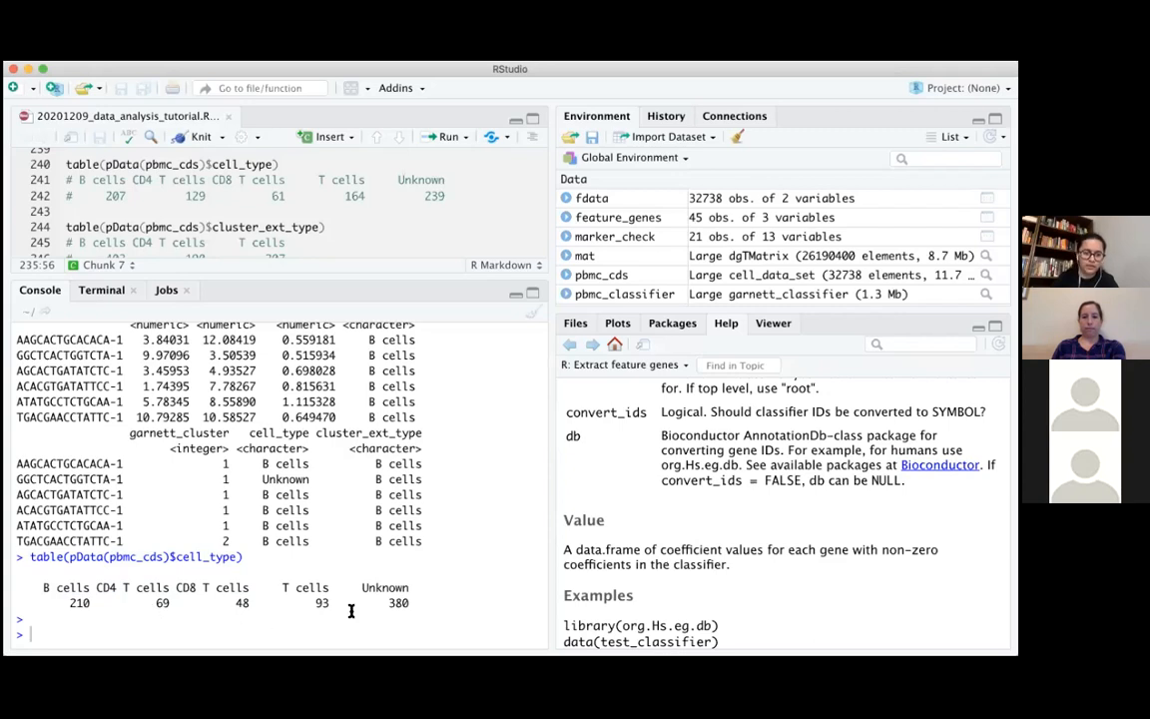
pyautogui.moveTo(366, 587); pyautogui.dragTo(399, 587)
pyautogui.click(441, 596)
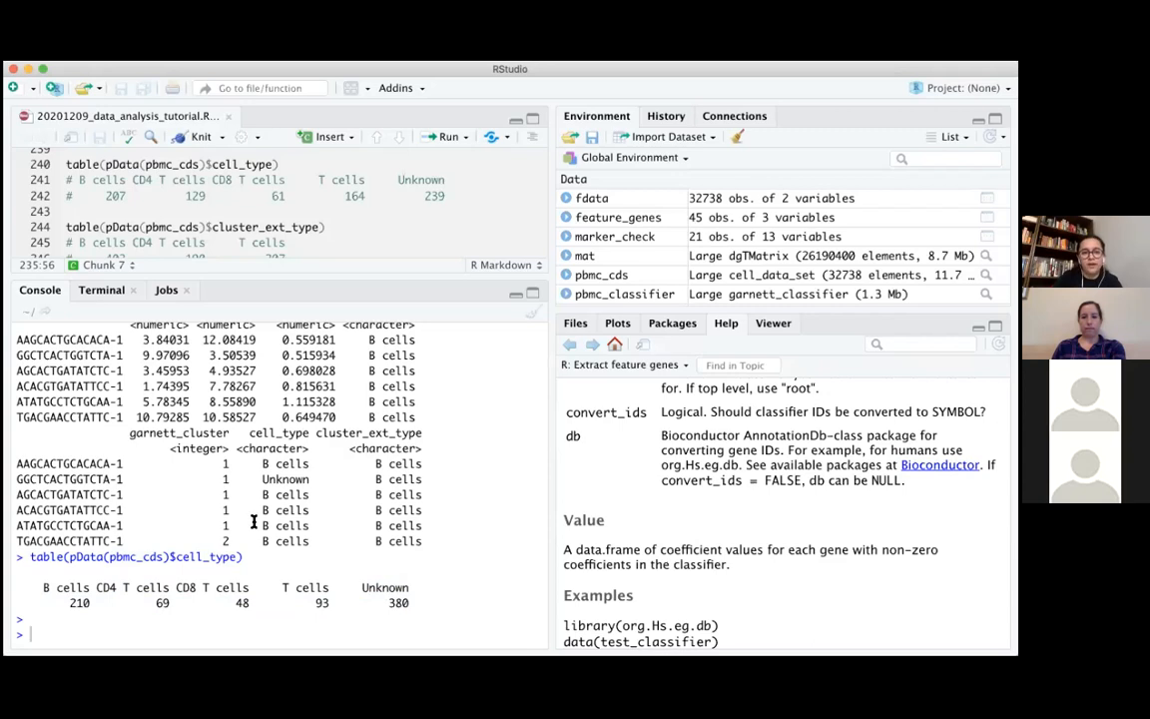
# Run table(pData(pbmc_cds)$cluster_ext_type) in the console to count the cells per cluster-extended type
pyautogui.write('table')
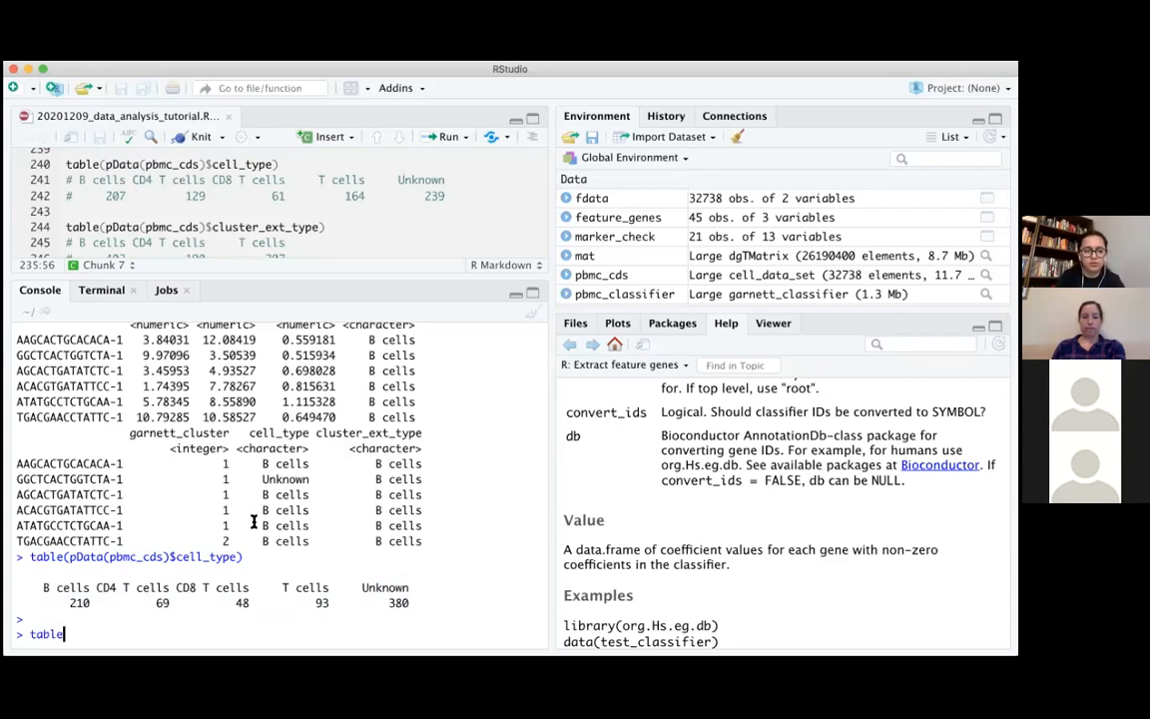
pyautogui.write('(pDa')
pyautogui.press('Tab')
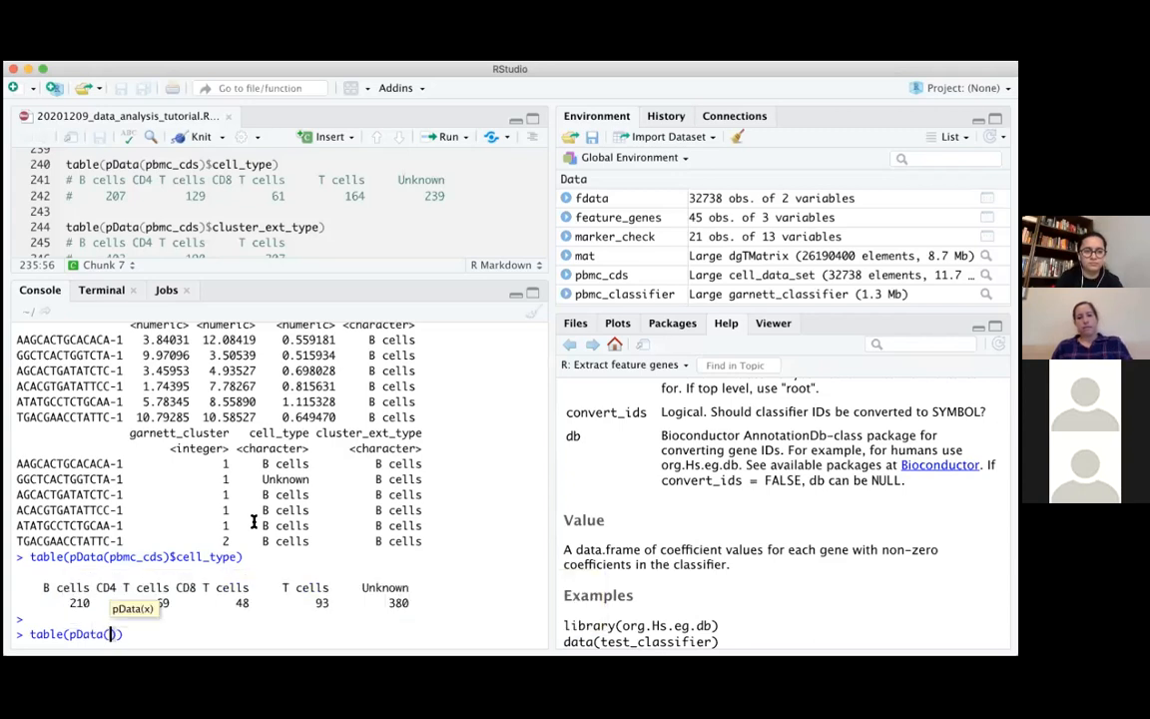
pyautogui.write('pbmc')
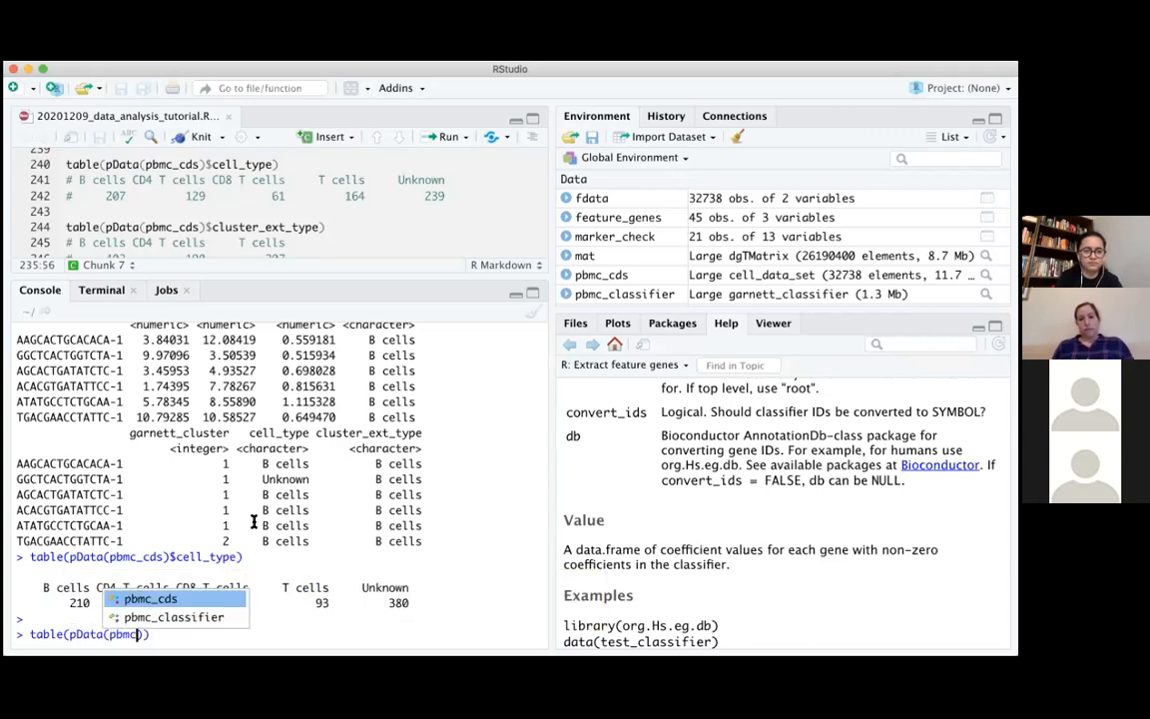
pyautogui.press('Tab')
pyautogui.write(')$')
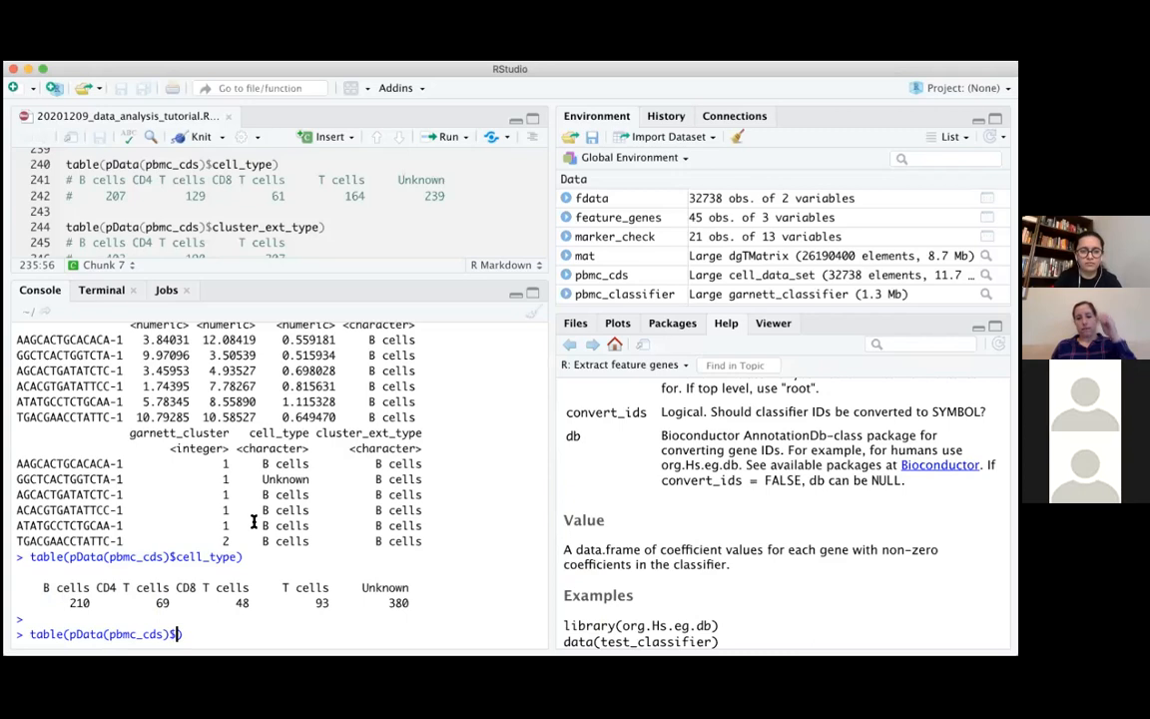
pyautogui.write('cluster_ext_type')
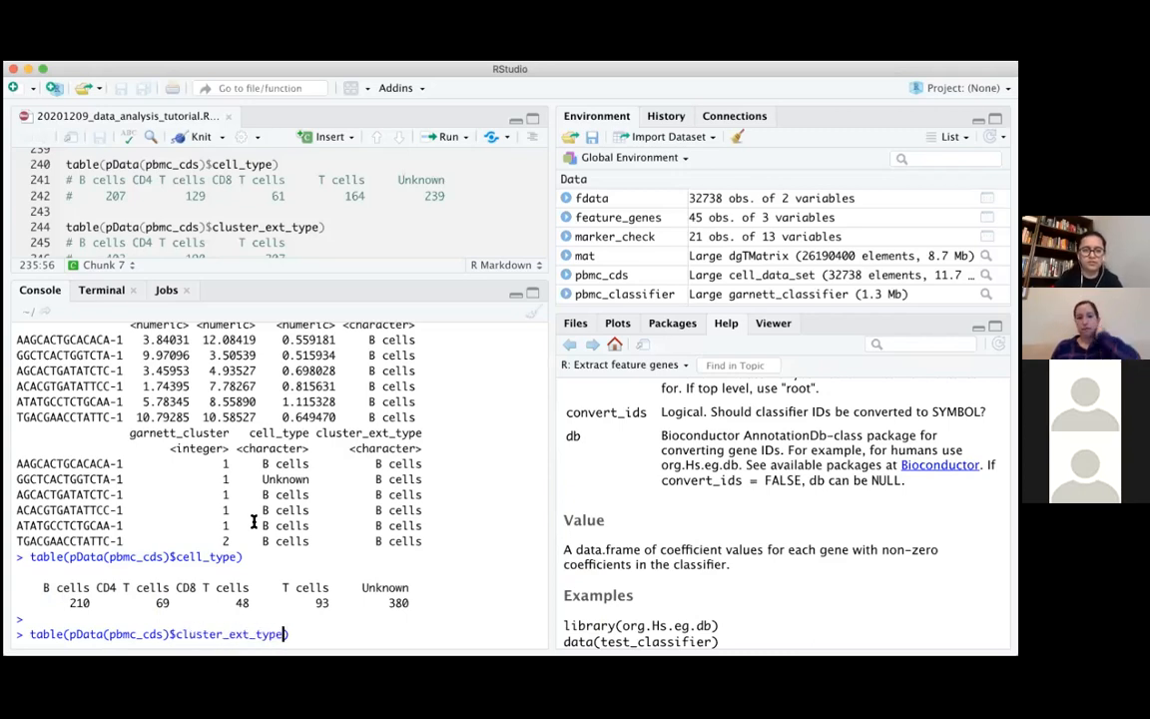
pyautogui.press('Return')
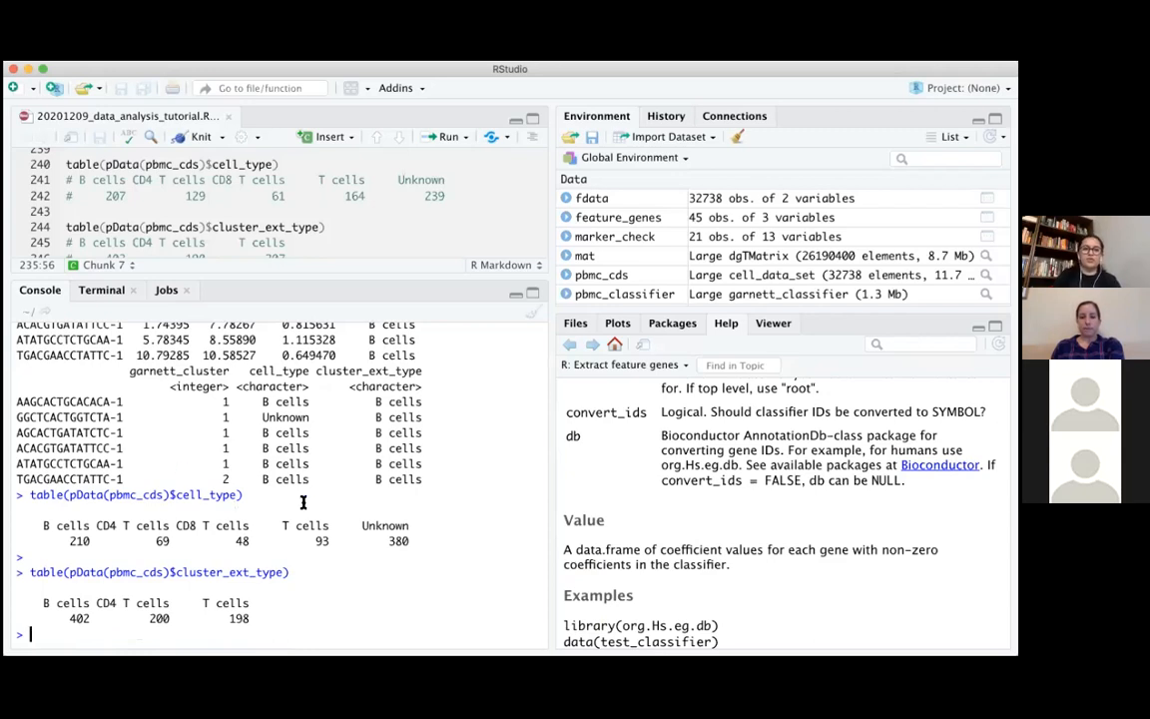
# Compare the Unknown entry of the cell_type table with the cluster_ext_type counts, highlighting each and the cluster_ext_type column name
pyautogui.moveTo(354, 513); pyautogui.dragTo(432, 536)
pyautogui.click(429, 537)
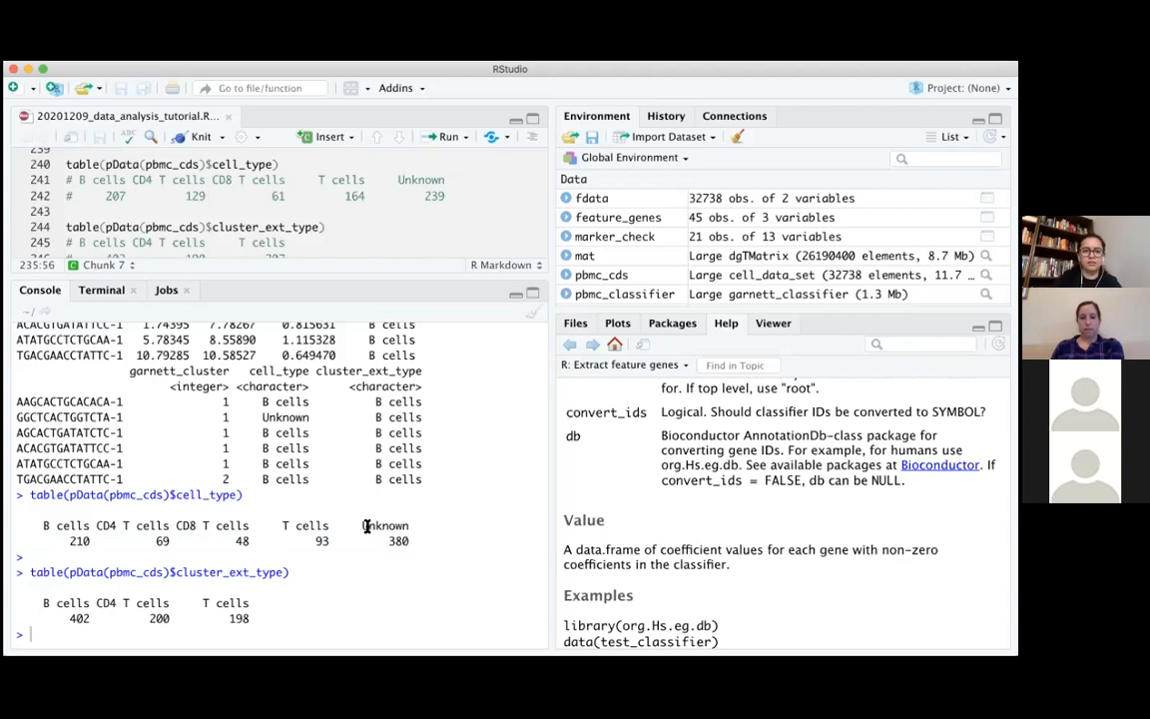
pyautogui.moveTo(360, 525); pyautogui.dragTo(441, 552)
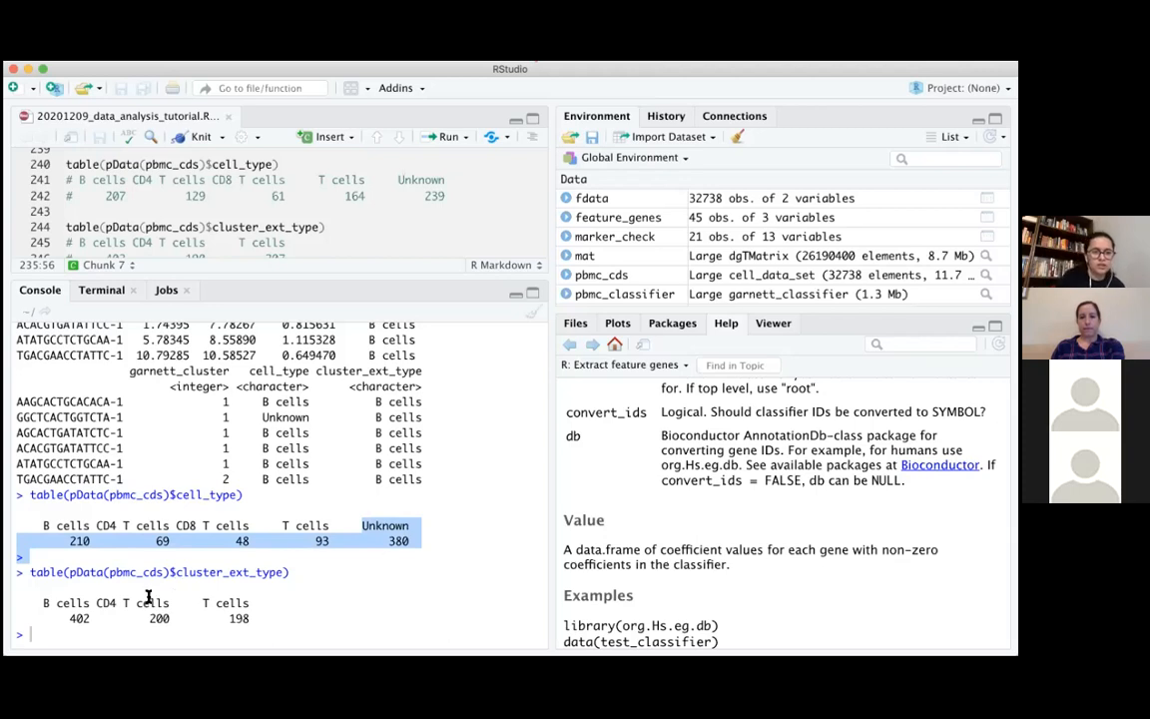
pyautogui.click(45, 604)
pyautogui.moveTo(17, 597); pyautogui.dragTo(270, 621)
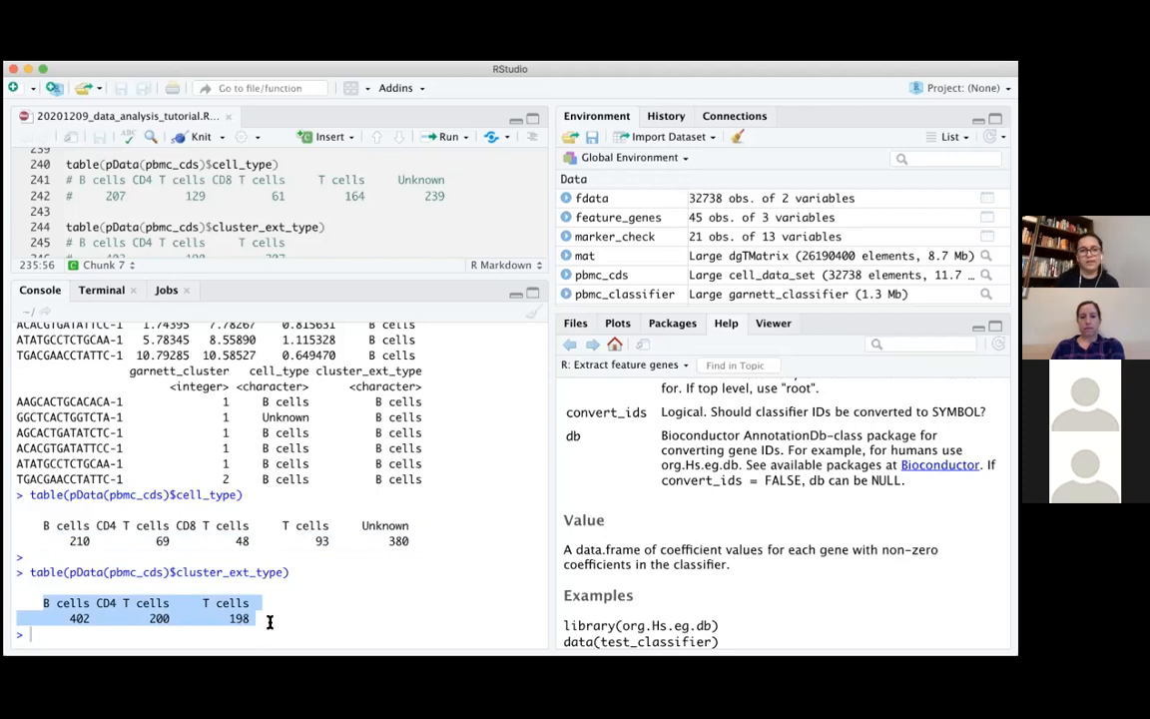
pyautogui.click(269, 622)
pyautogui.moveTo(252, 630); pyautogui.dragTo(33, 598)
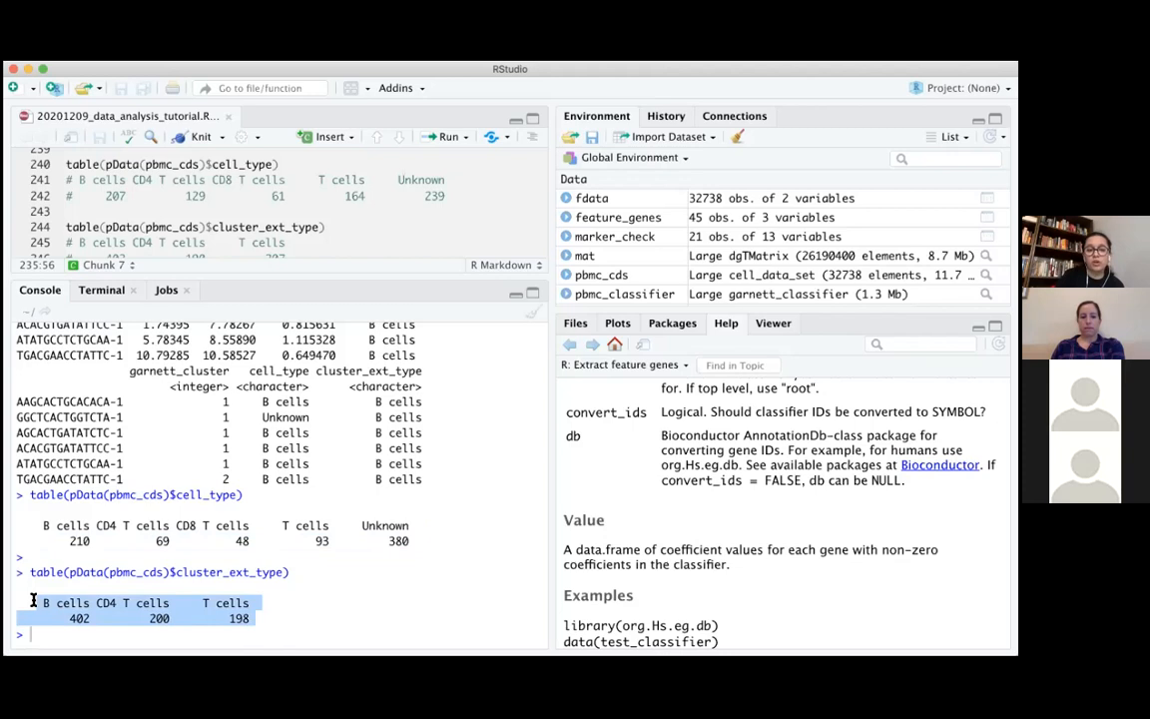
pyautogui.click(33, 599)
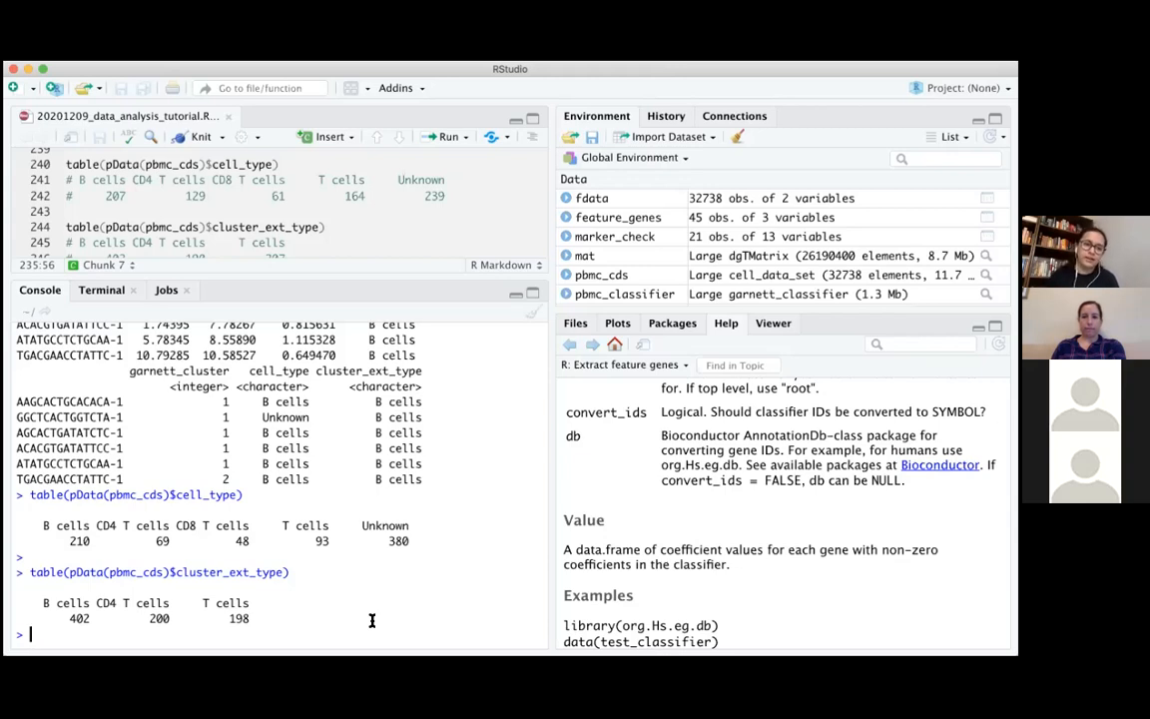
pyautogui.moveTo(283, 572); pyautogui.dragTo(176, 572)
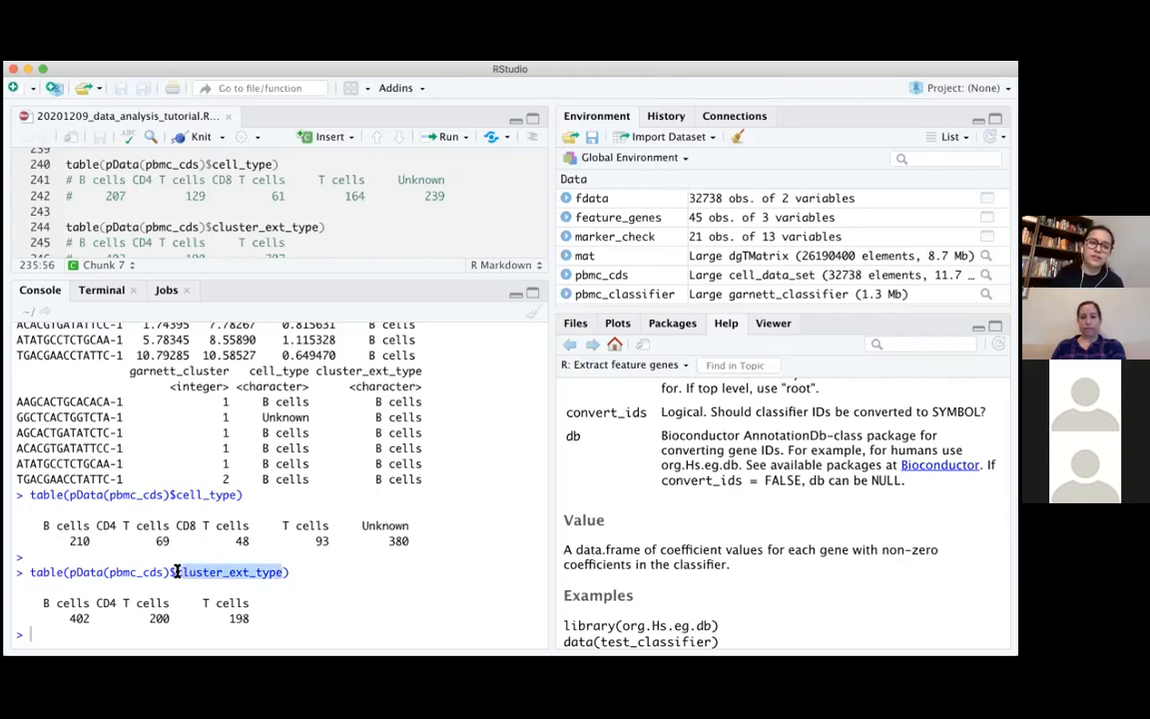
pyautogui.click(275, 611)
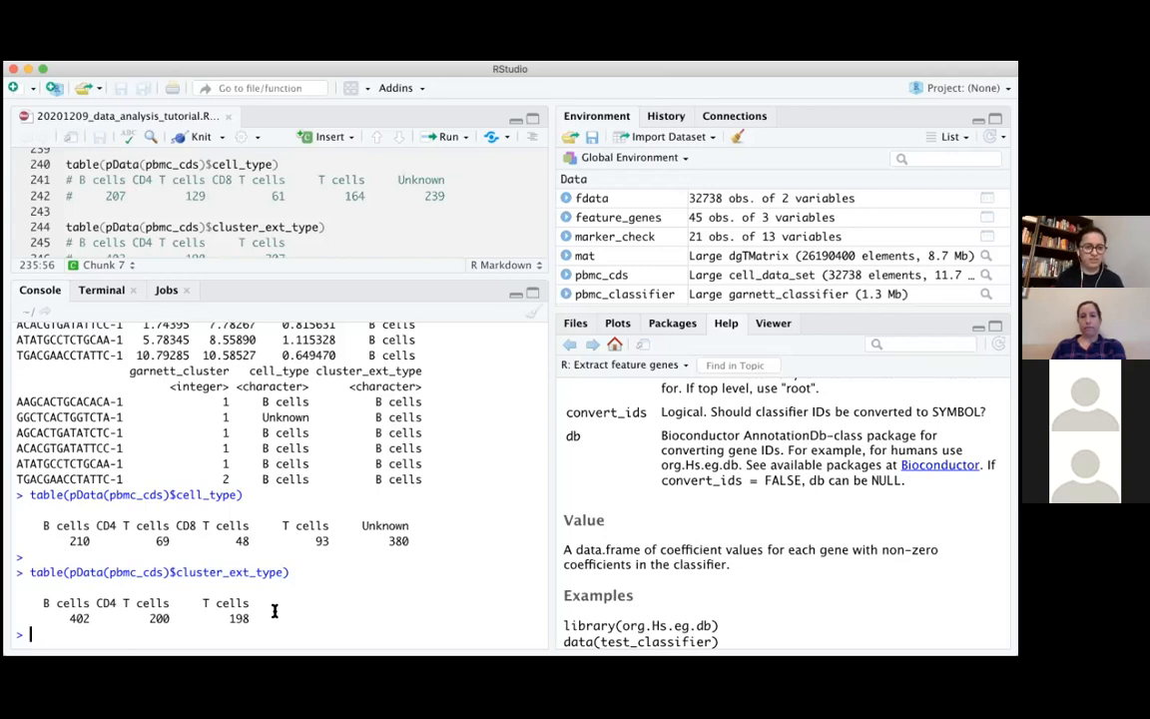
# Enlarge the script pane at the tsne qplot commands and highlight the CD8 T cells entry in the cell_type table
pyautogui.scroll(-5, 446, 213)
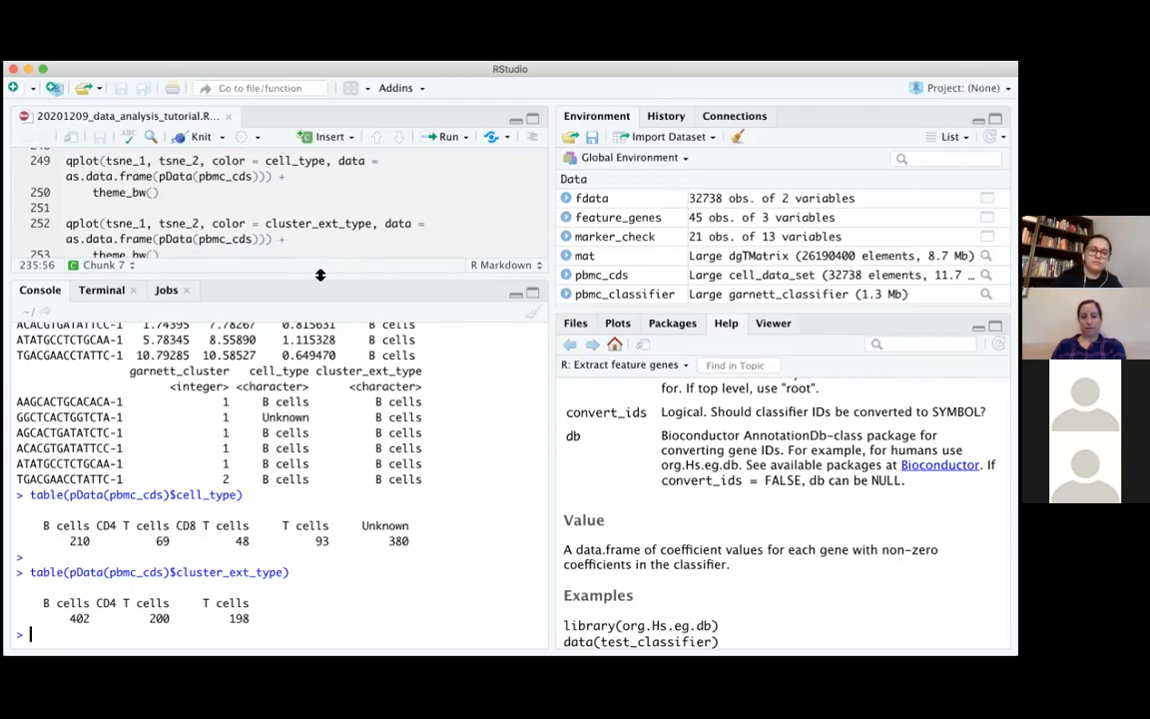
pyautogui.moveTo(320, 274); pyautogui.dragTo(324, 345)
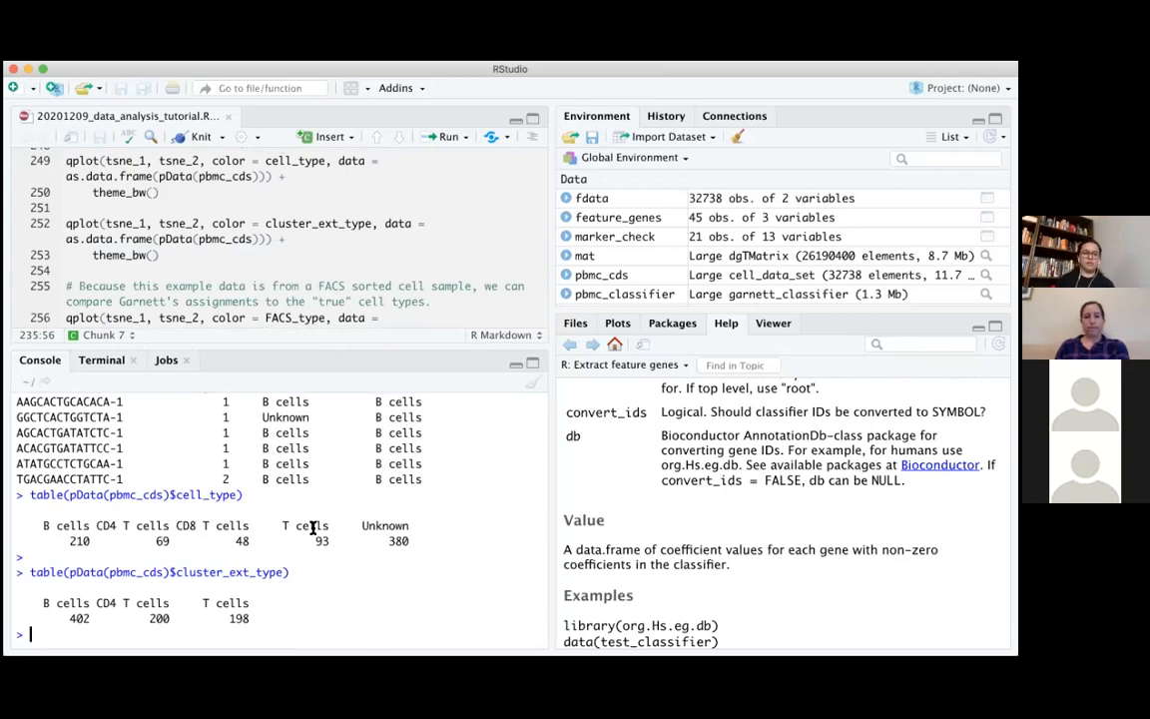
pyautogui.moveTo(176, 526); pyautogui.dragTo(259, 540)
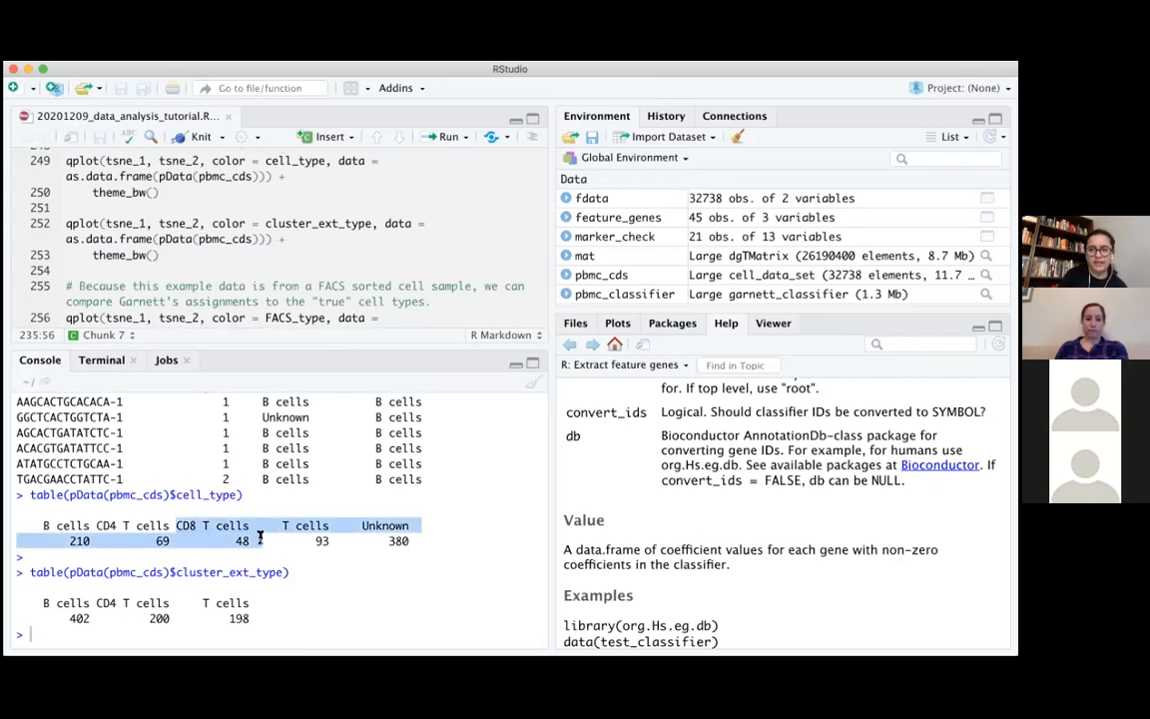
pyautogui.click(260, 539)
pyautogui.moveTo(260, 539); pyautogui.dragTo(176, 520)
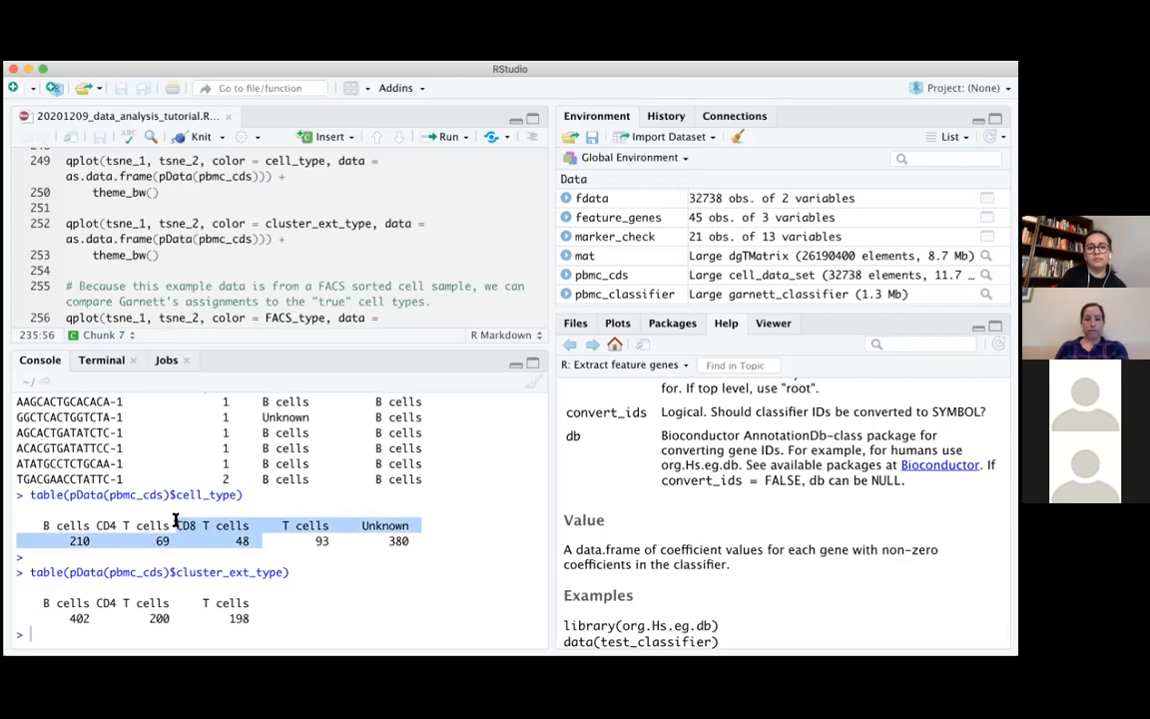
pyautogui.click(252, 541)
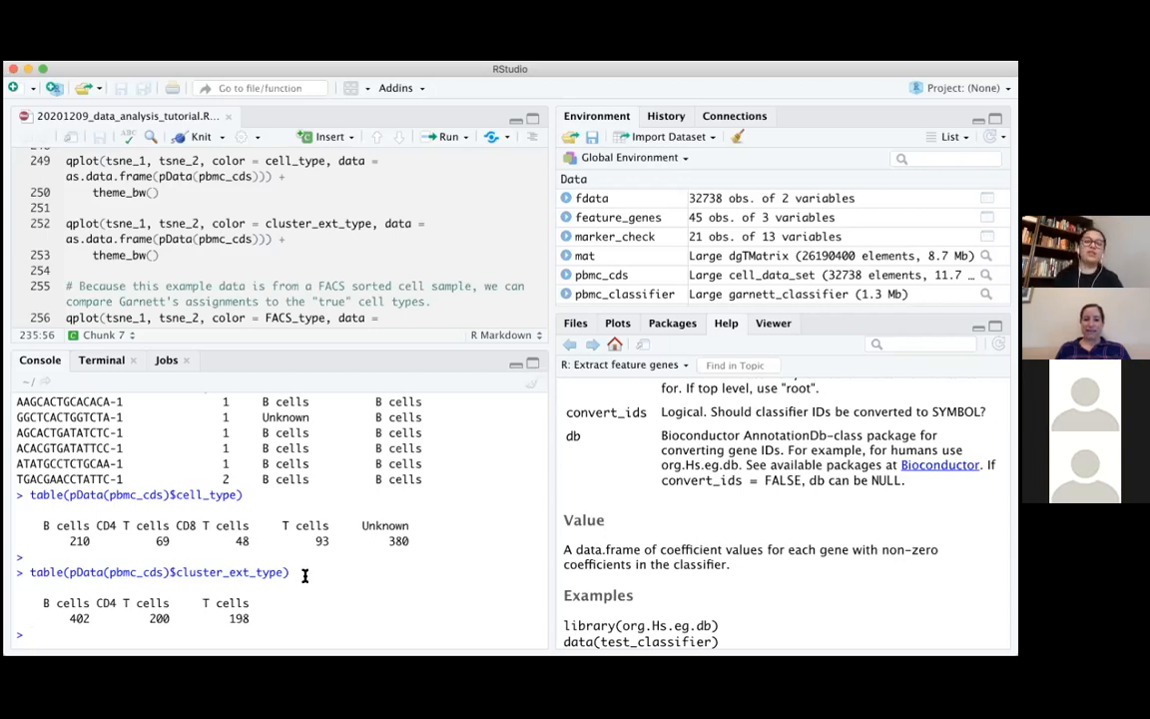
# Highlight the table(pData(pbmc_cds)$cluster_ext_type) command in the console output
pyautogui.moveTo(306, 575); pyautogui.dragTo(22, 561)
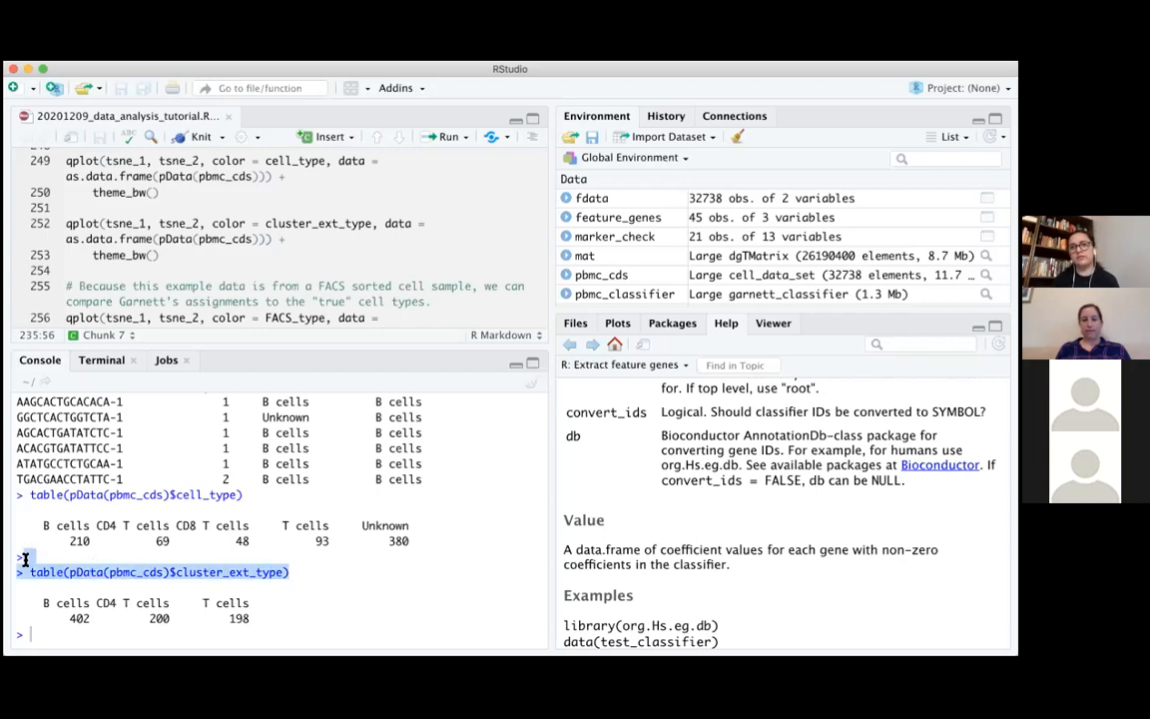
pyautogui.click(298, 585)
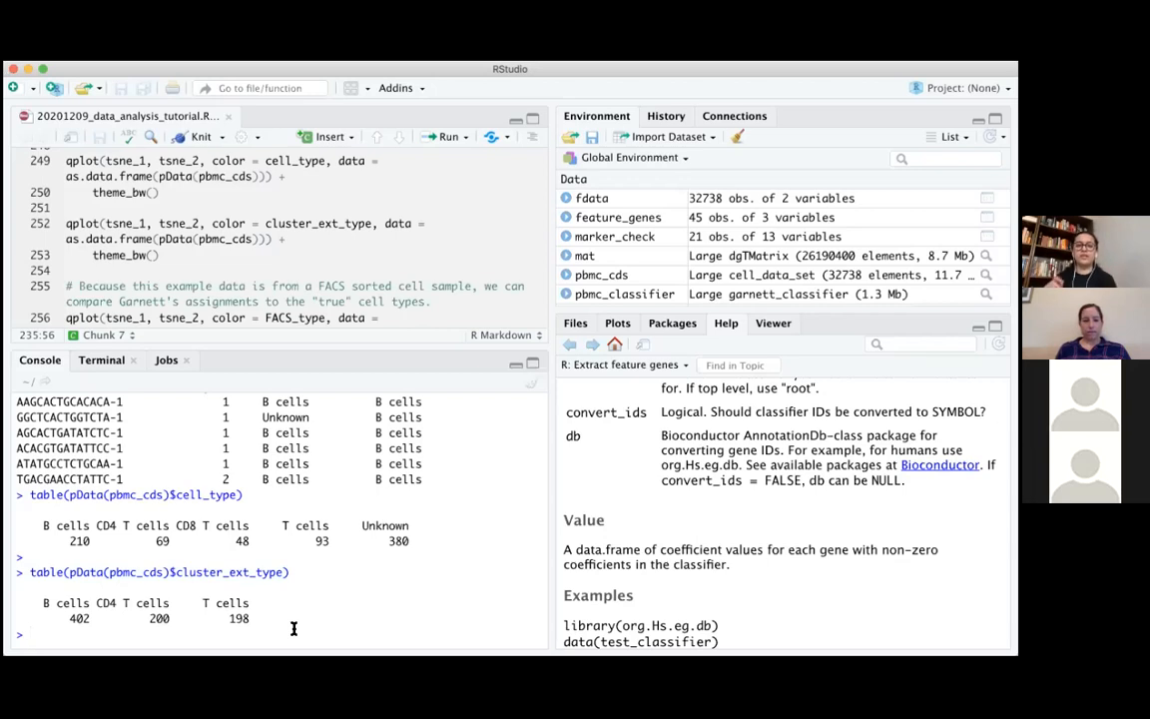
pyautogui.moveTo(300, 573); pyautogui.dragTo(129, 573)
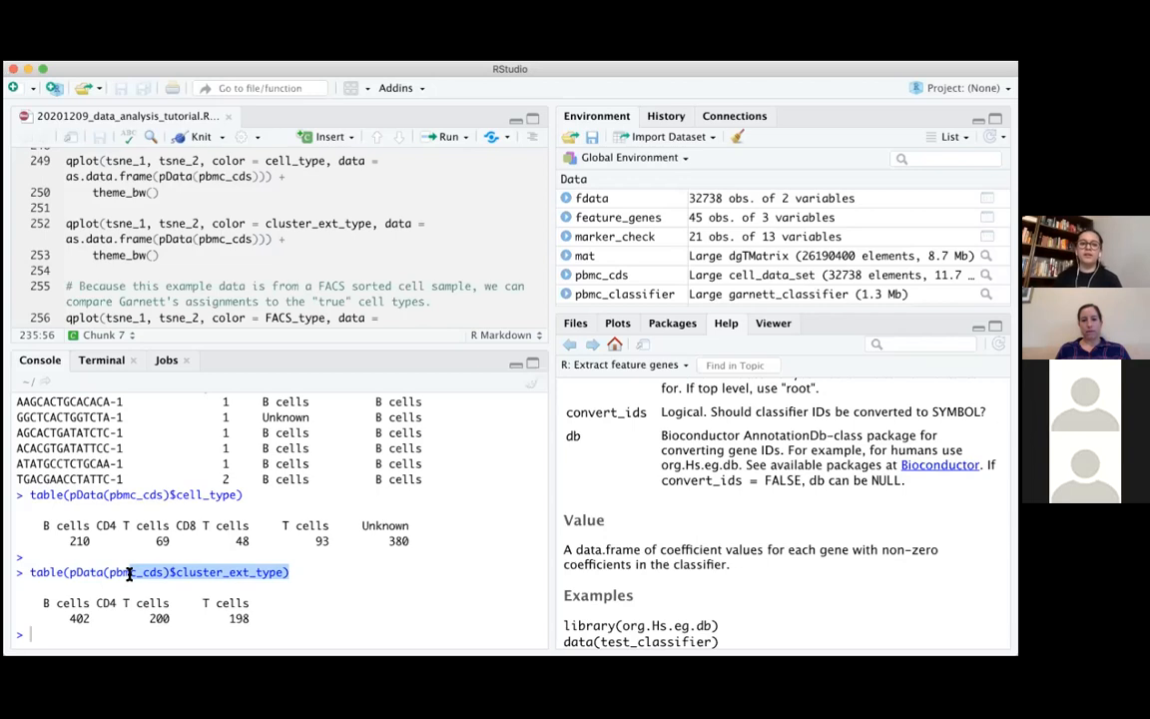
# Highlight the Unknown entry of the cell_type table and the row of counts in the cluster_ext_type table for comparison
pyautogui.moveTo(362, 525); pyautogui.dragTo(425, 547)
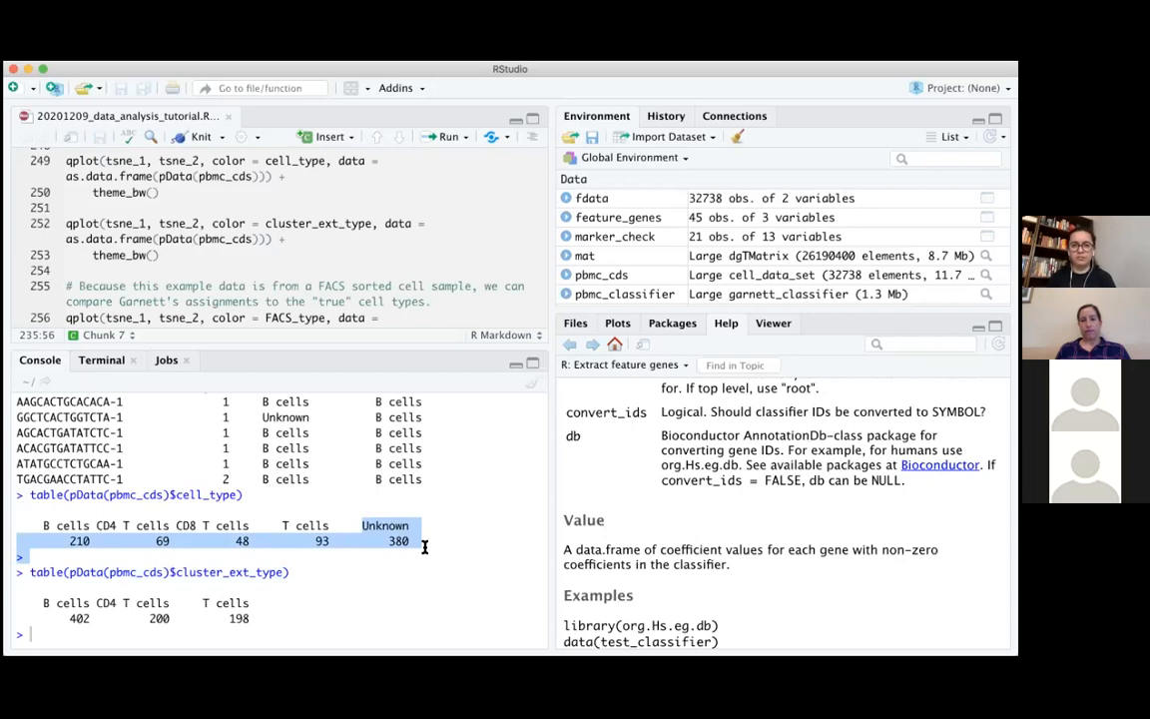
pyautogui.click(425, 546)
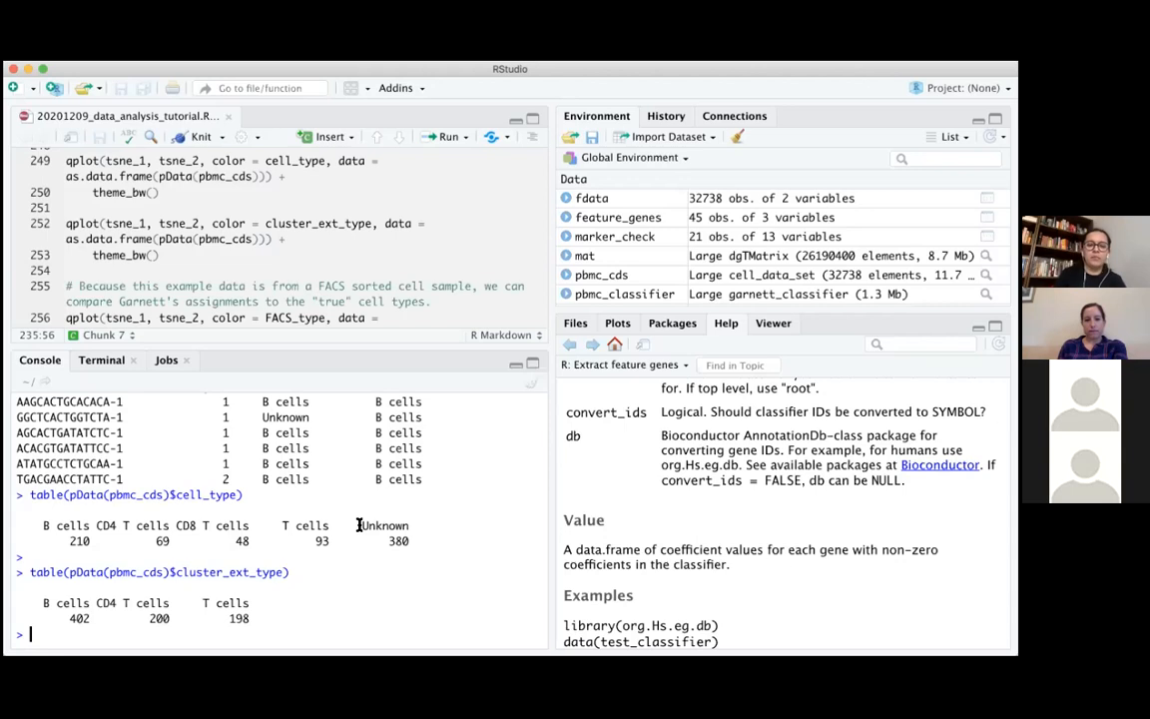
pyautogui.moveTo(359, 525); pyautogui.dragTo(431, 544)
pyautogui.click(431, 543)
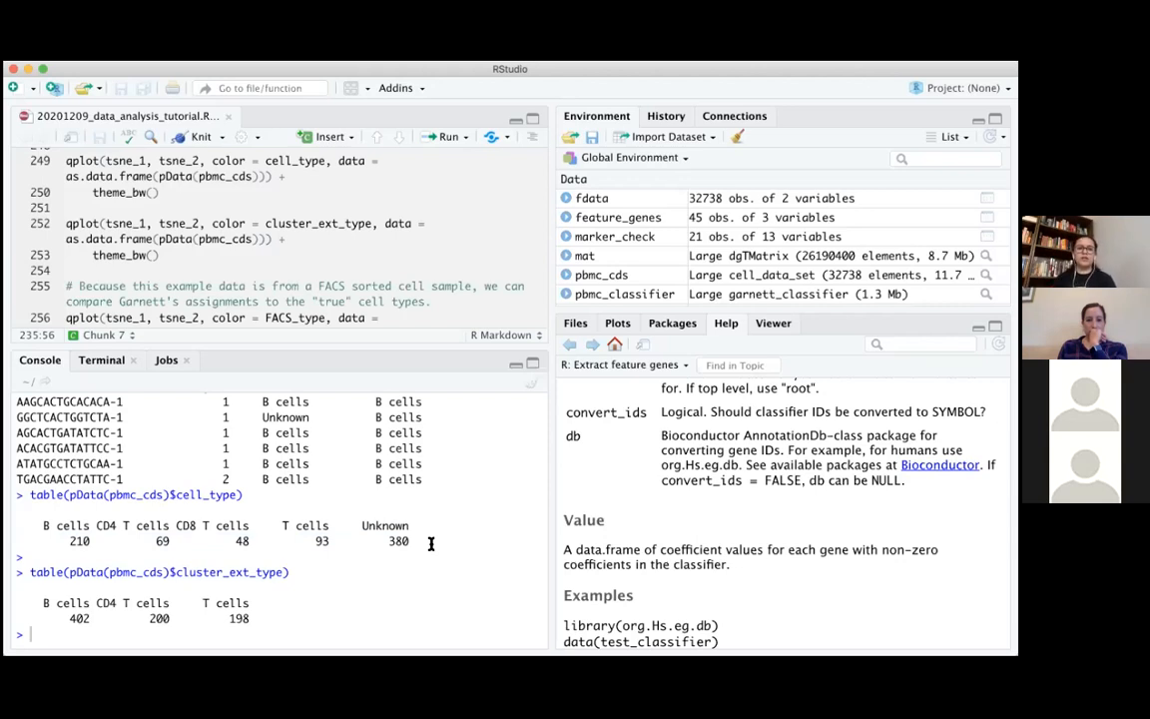
pyautogui.moveTo(360, 524); pyautogui.dragTo(406, 543)
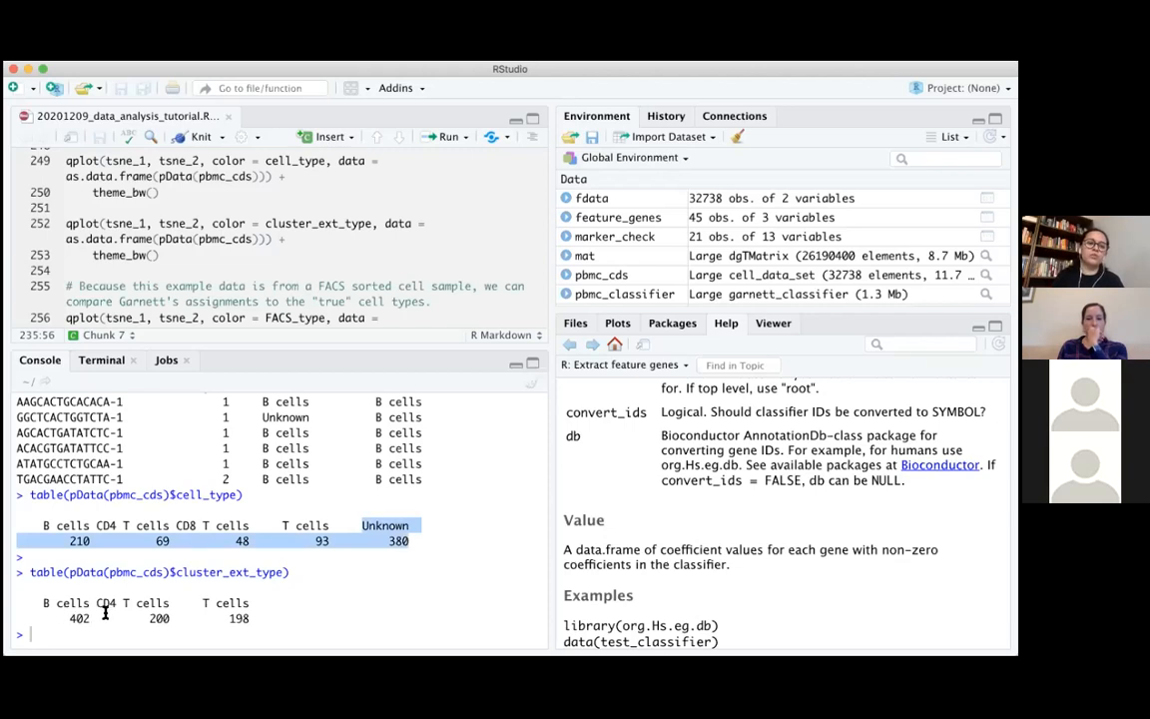
pyautogui.moveTo(62, 618); pyautogui.dragTo(328, 612)
pyautogui.click(328, 612)
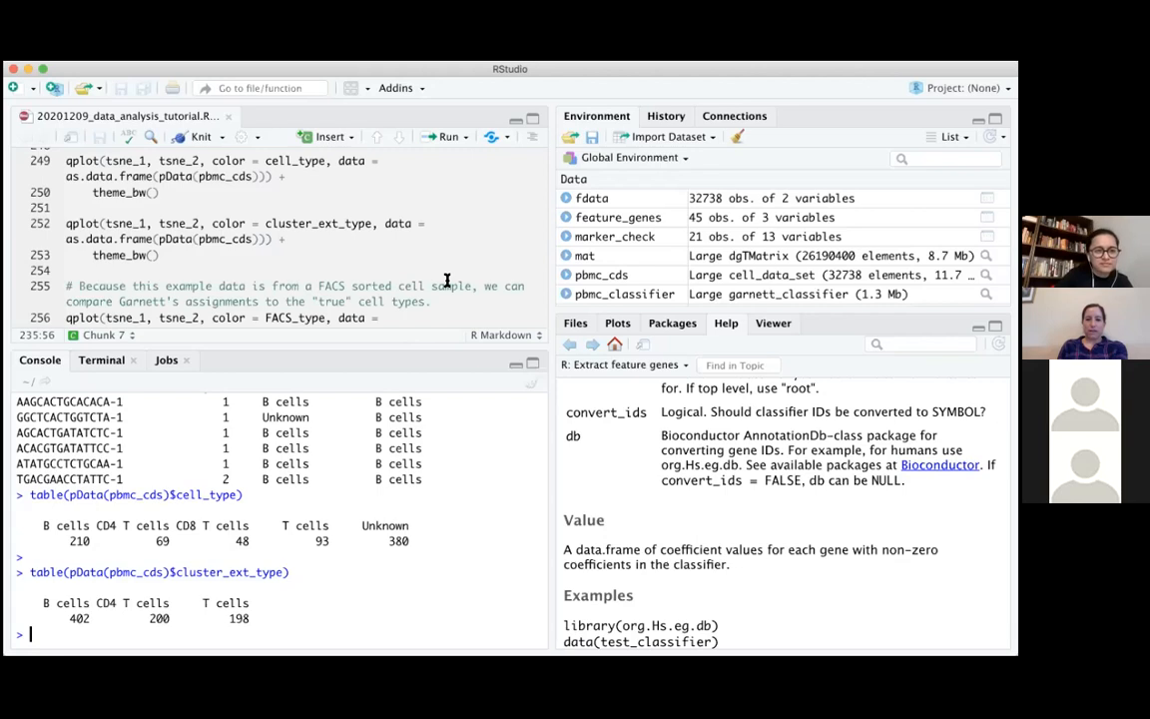
# Run the script's qplot of tsne_1 against tsne_2 for pbmc_cds, coloured by cell_type, with theme_bw()
pyautogui.scroll(-4, 446, 279)
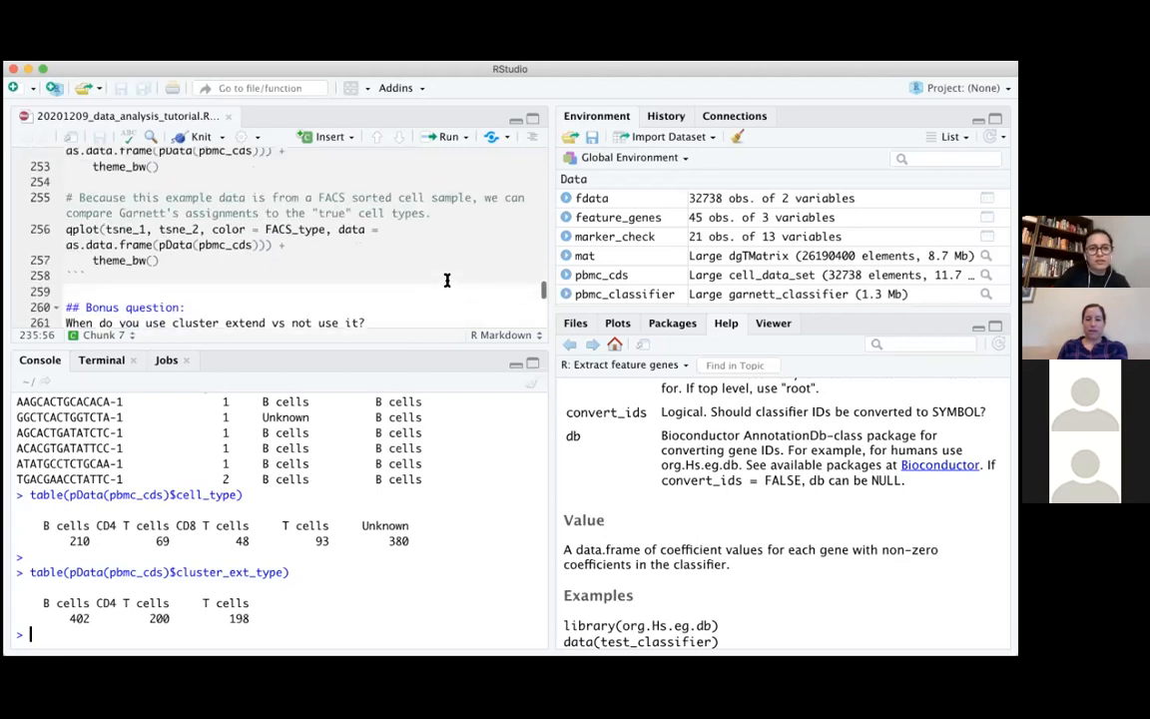
pyautogui.scroll(3, 447, 280)
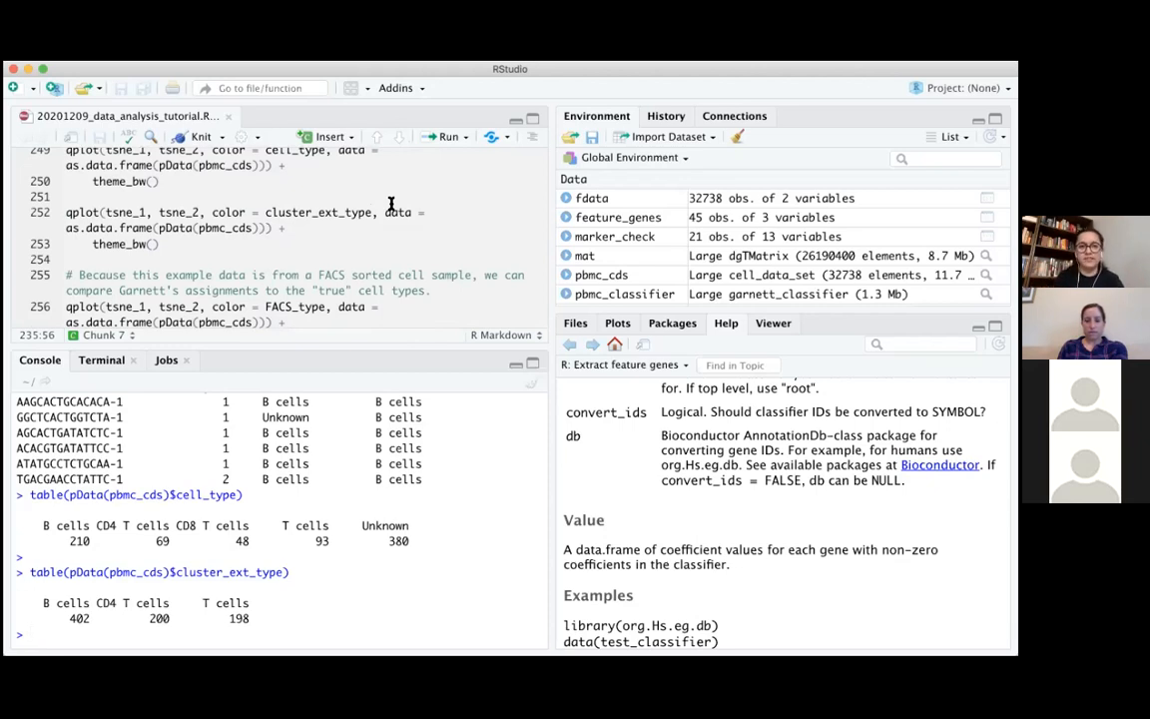
pyautogui.scroll(3, 391, 204)
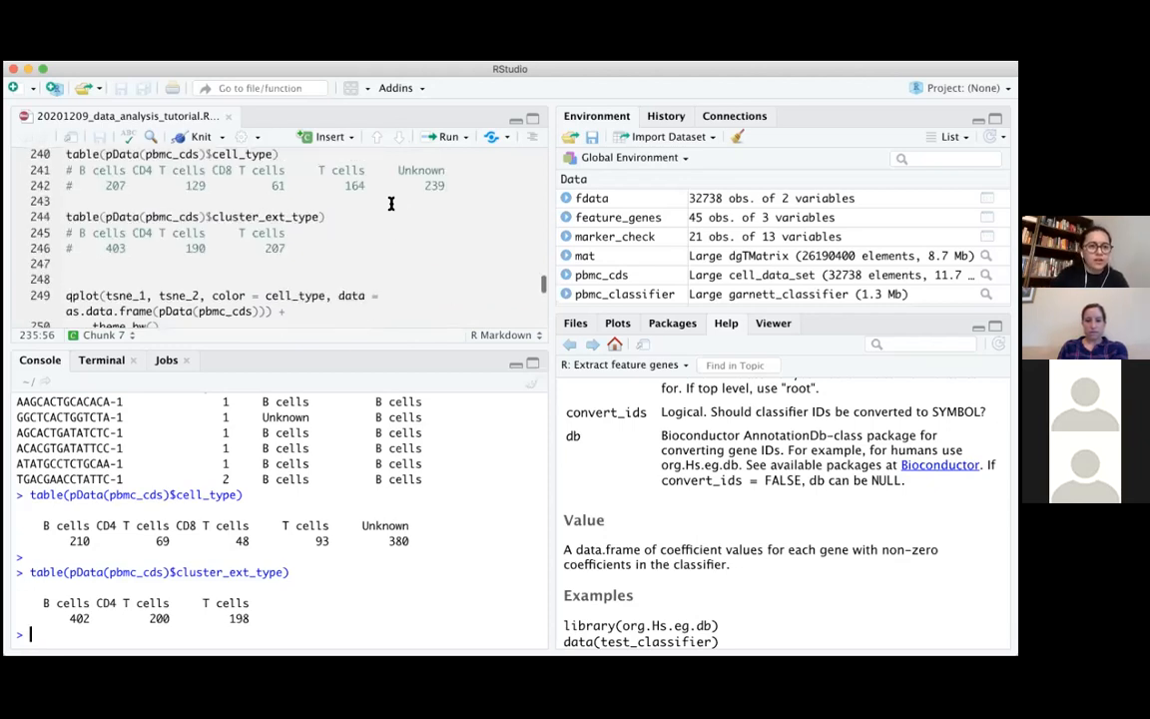
pyautogui.scroll(1, 390, 203)
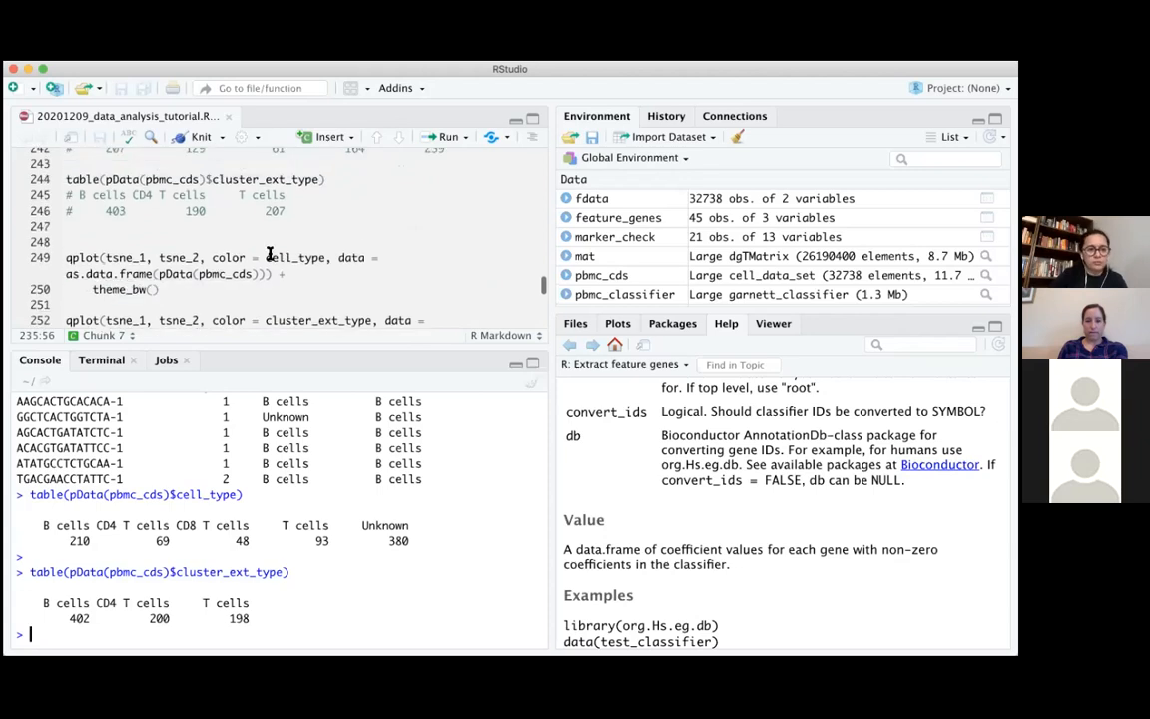
pyautogui.scroll(-2, 223, 258)
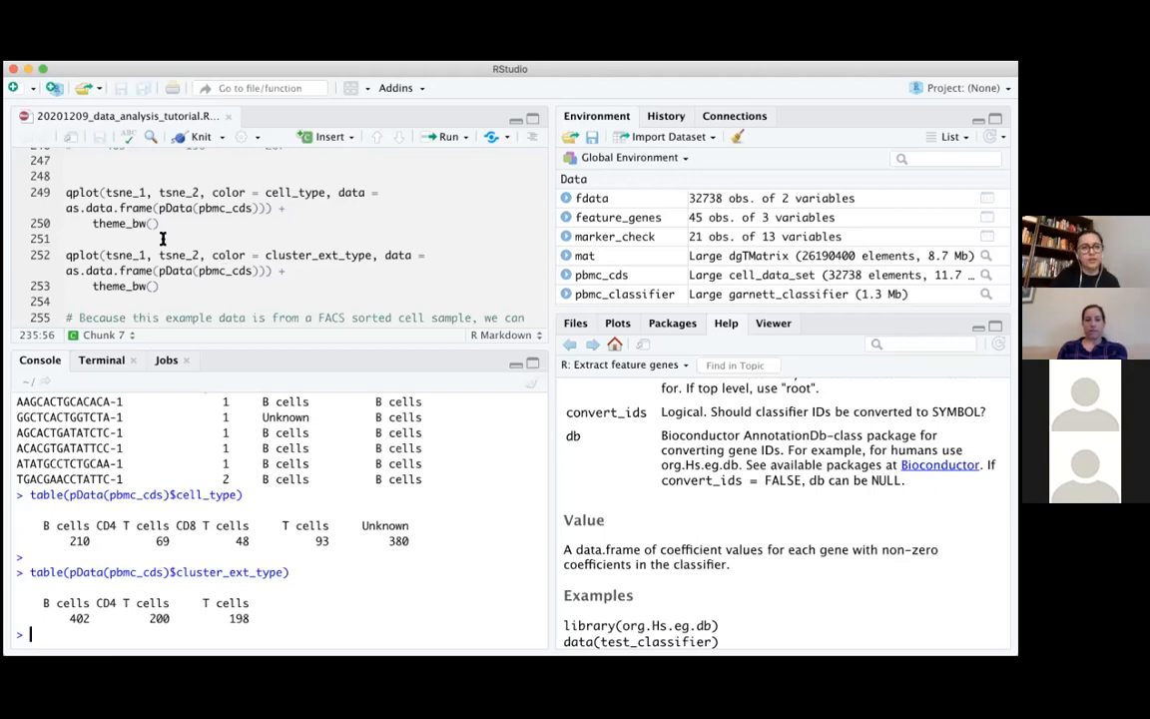
pyautogui.click(62, 191)
pyautogui.keyDown('shift'); pyautogui.click(160, 224); pyautogui.keyUp('shift')
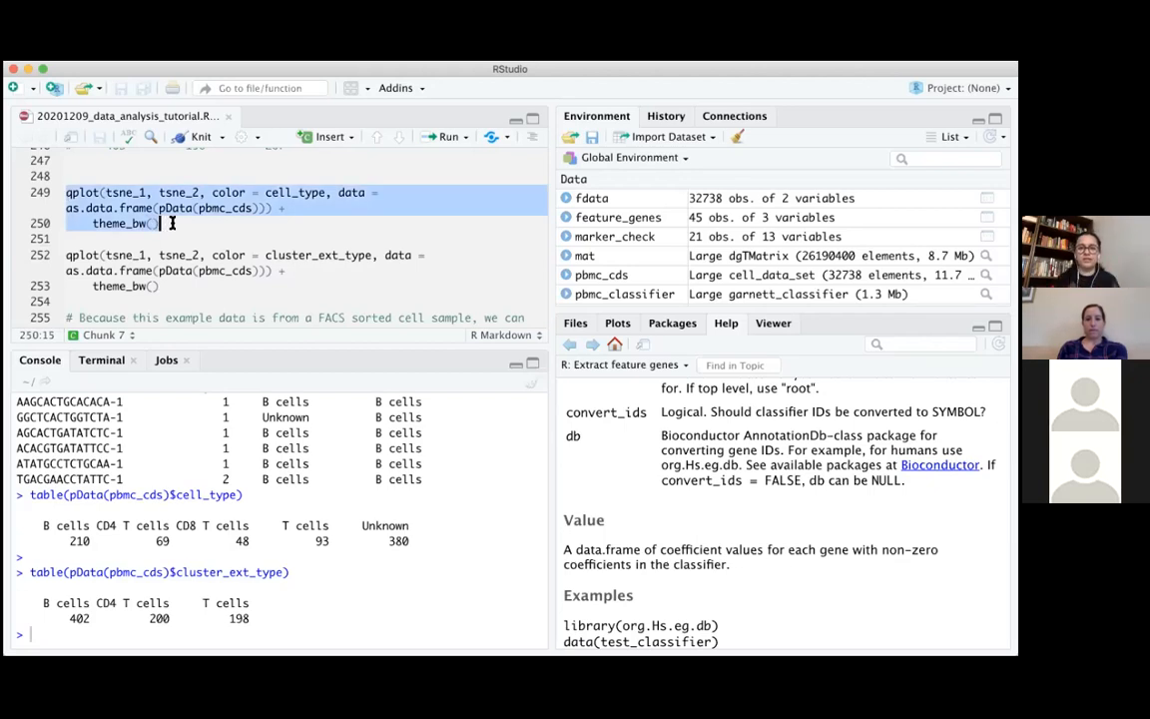
pyautogui.click(265, 194)
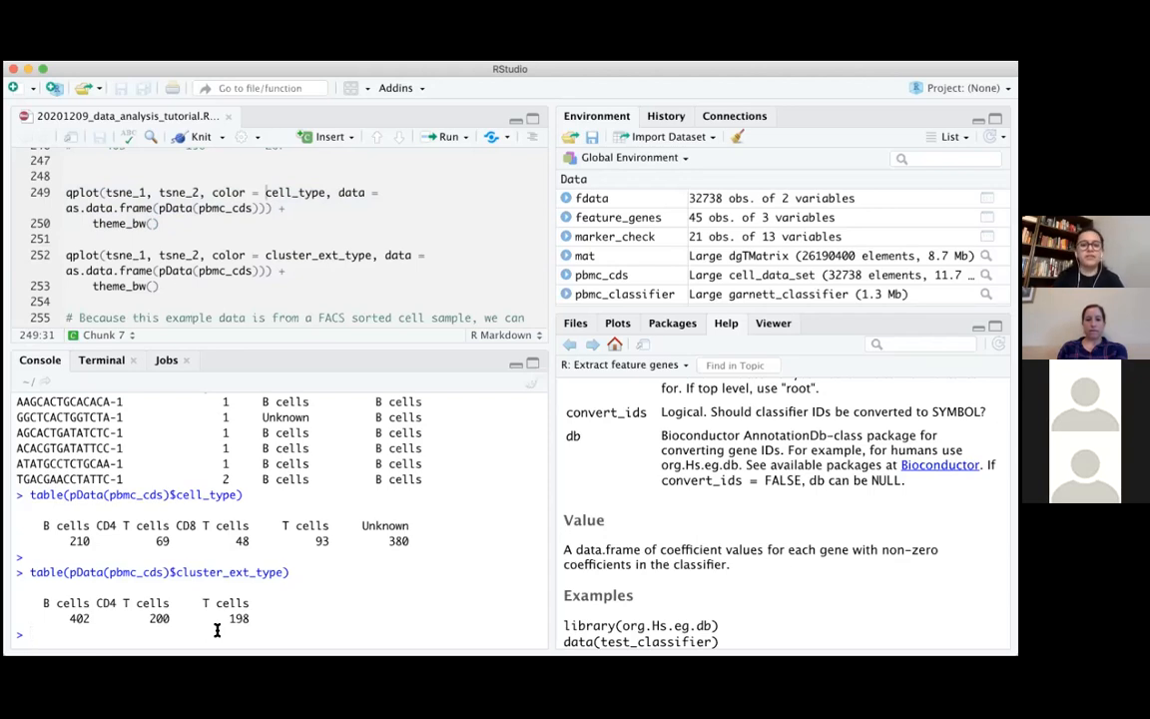
pyautogui.hotkey('ctrl', 'Return')
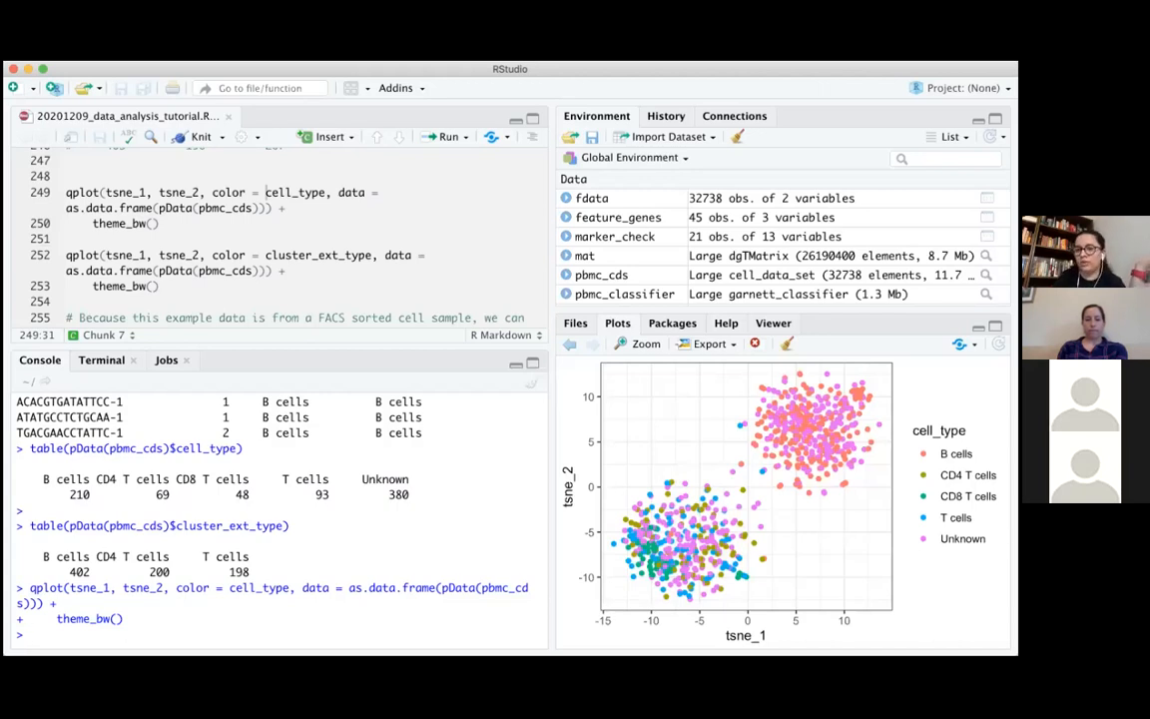
# Recall the qplot command in the console, change its color argument to cluster_ext_type and run it
pyautogui.press('Up')
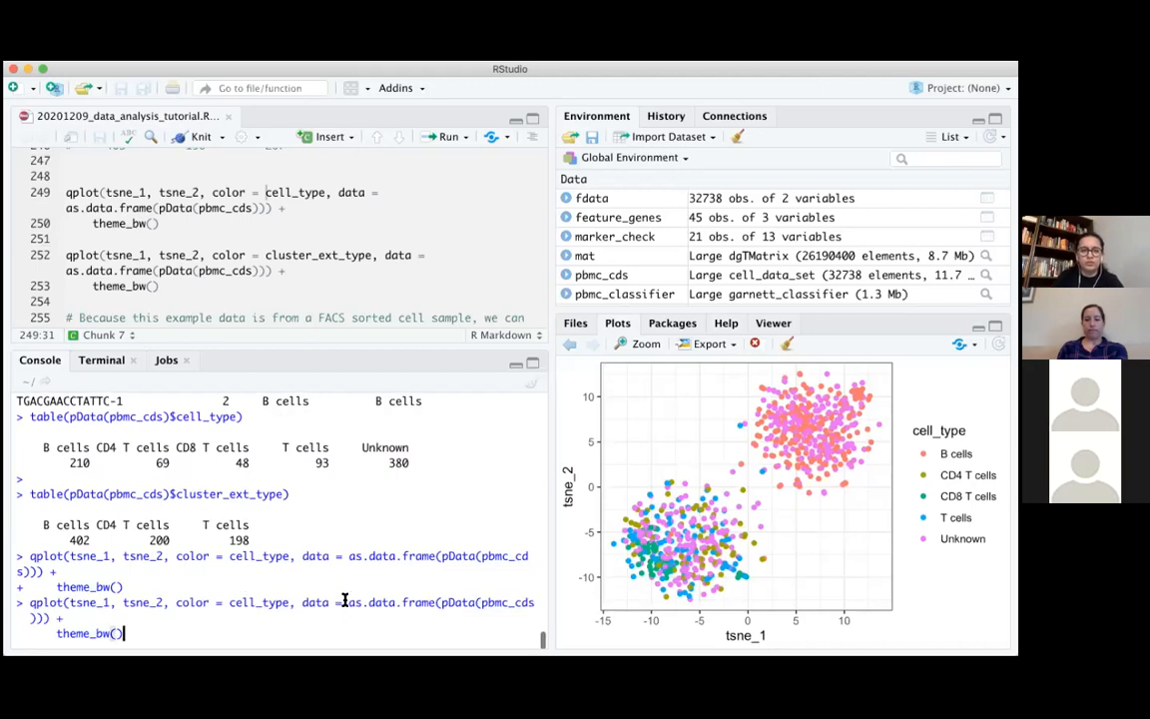
pyautogui.click(280, 604)
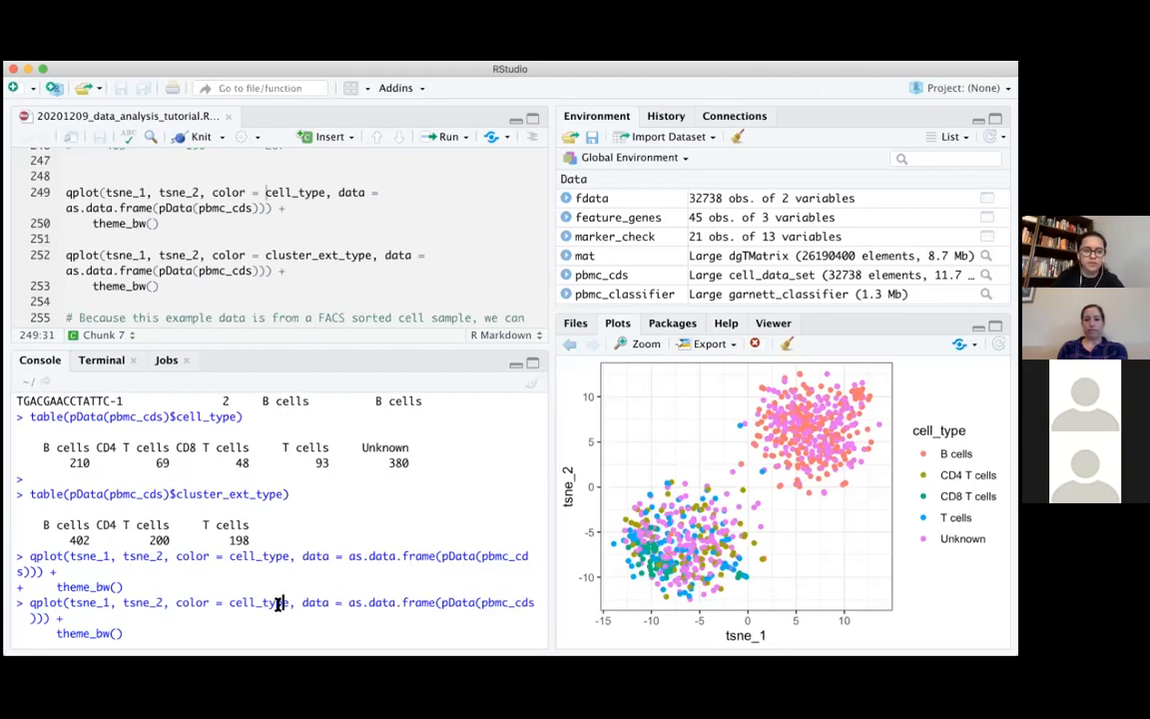
pyautogui.press('BackSpace')
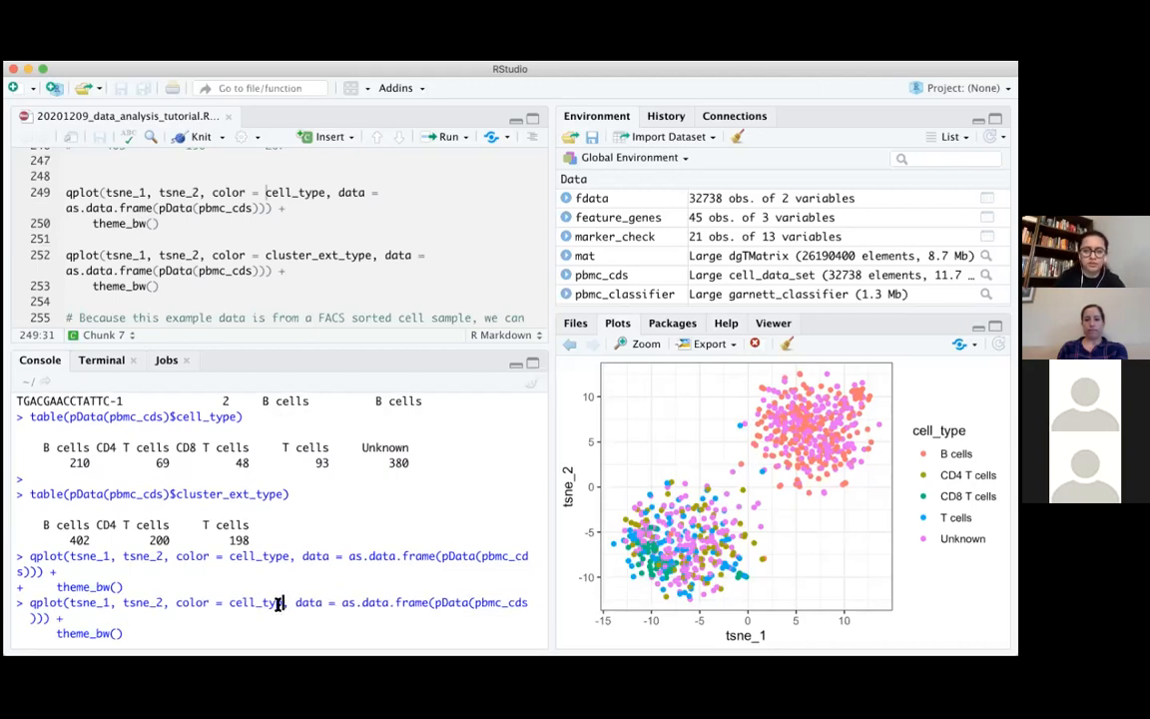
pyautogui.press('BackSpace')
pyautogui.press('BackSpace')
pyautogui.press('BackSpace')
pyautogui.press('BackSpace')
pyautogui.press('BackSpace')
pyautogui.press('BackSpace')
pyautogui.write('l')
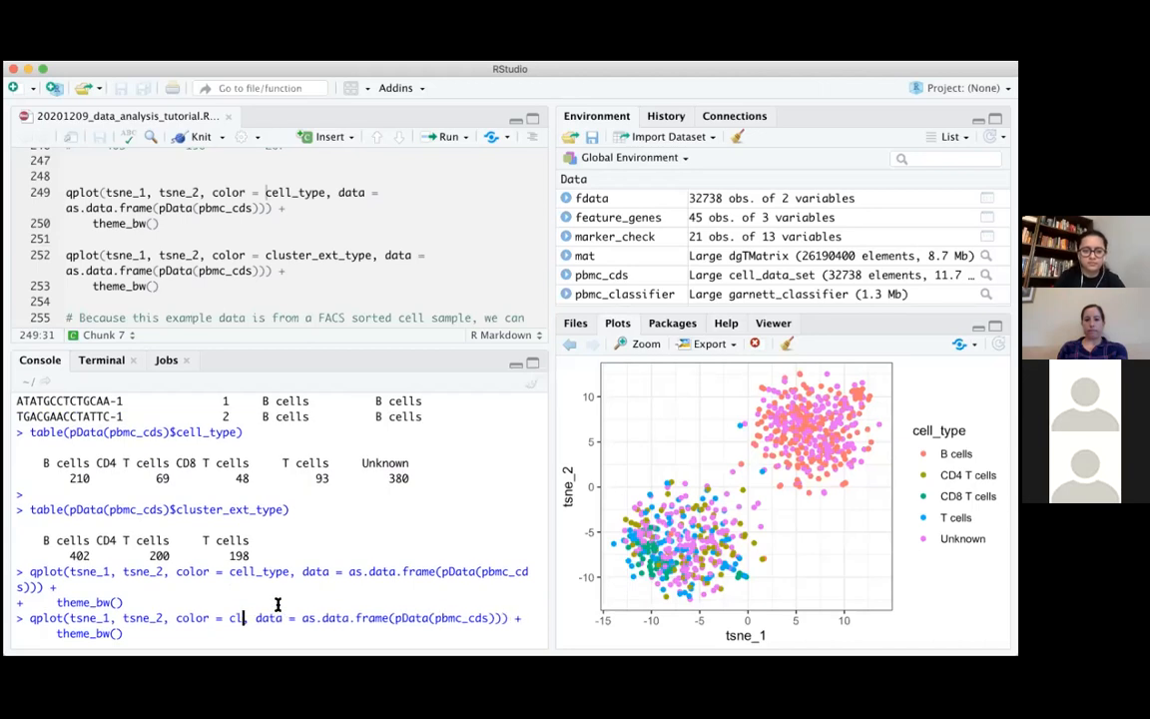
pyautogui.write('uster_ext')
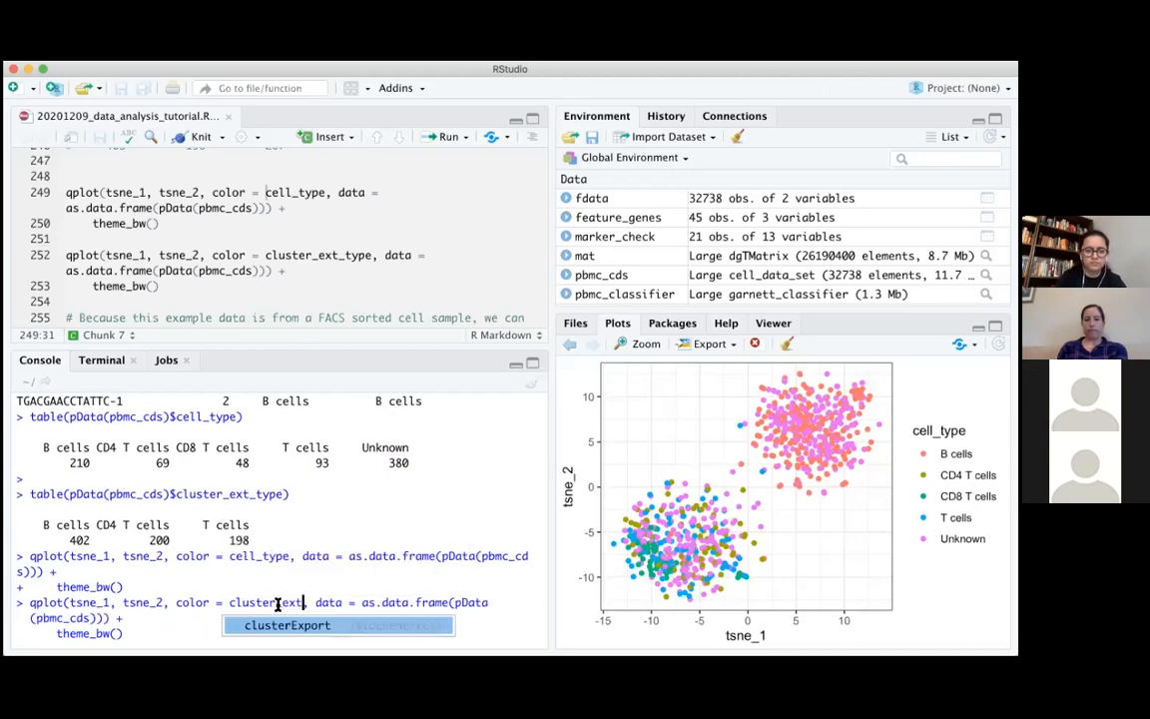
pyautogui.write('_t')
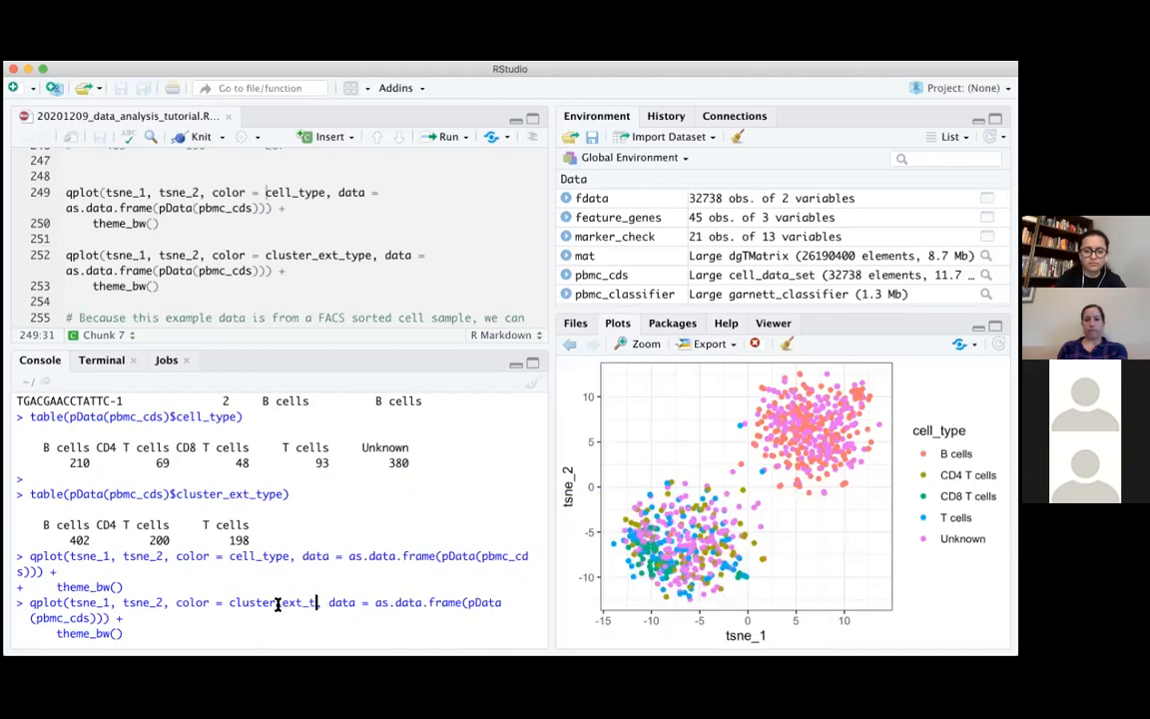
pyautogui.write('ype')
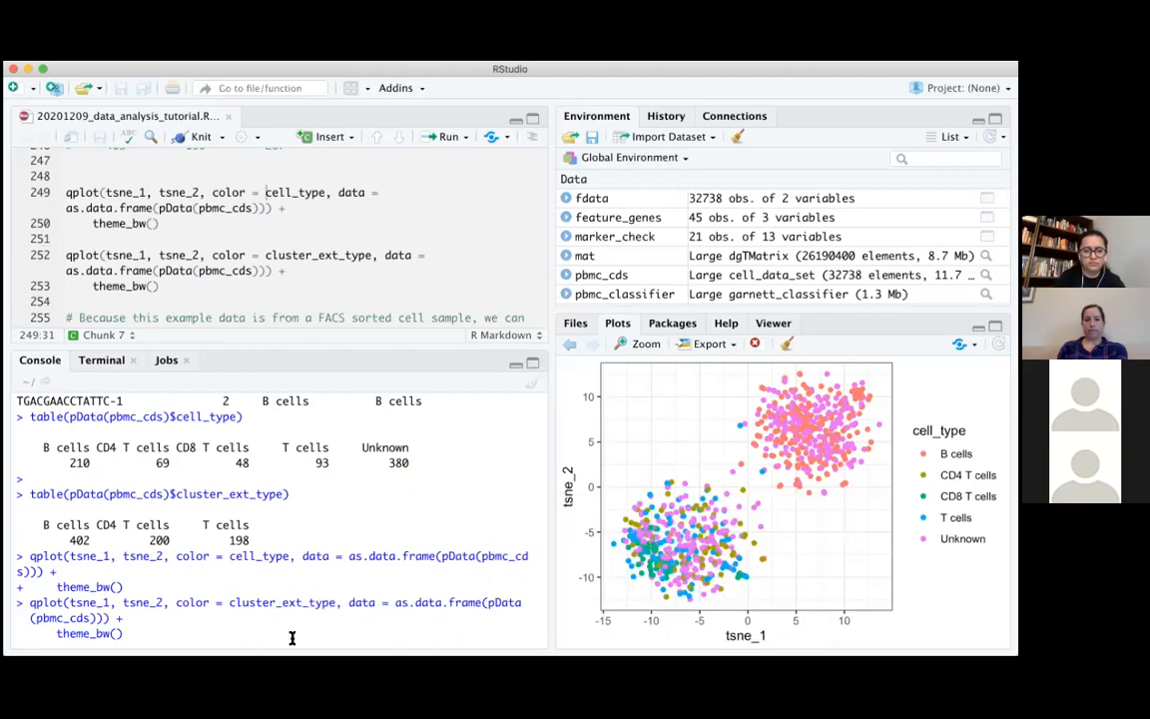
pyautogui.press('Return')
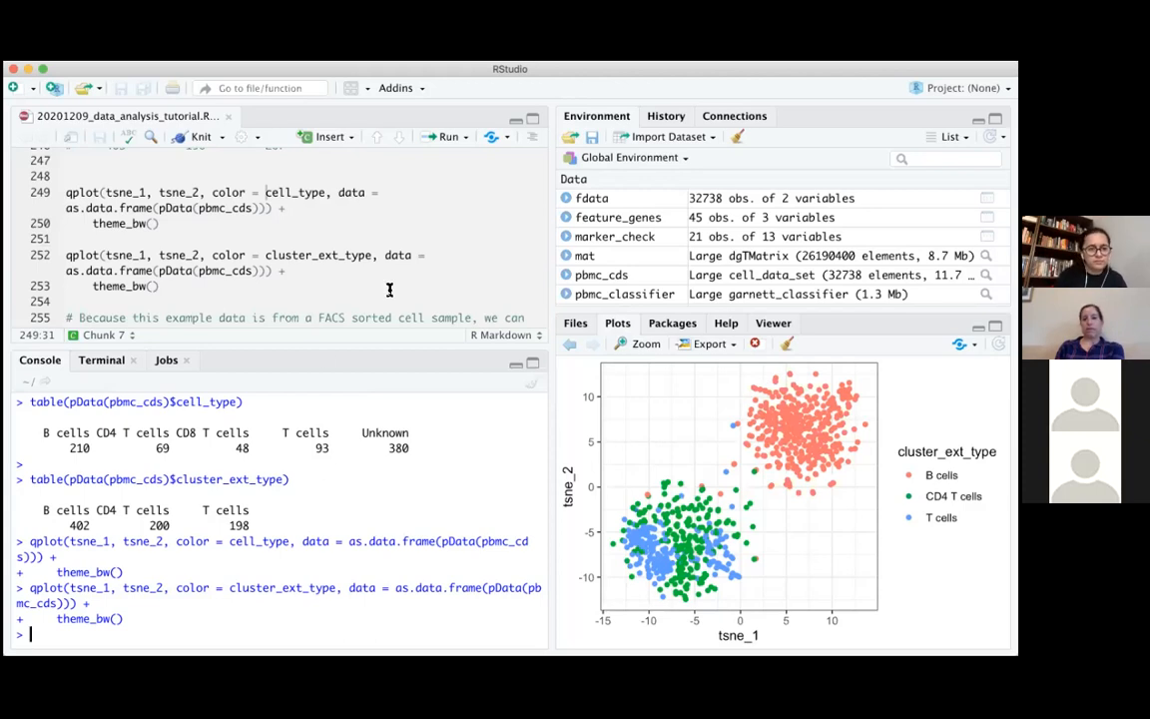
# Review the script's FACS comparison code and highlight the FACS_type column heading in the head(pData(pbmc_cds)) console output
pyautogui.scroll(-2, 391, 288)
pyautogui.scroll(-2, 391, 288)
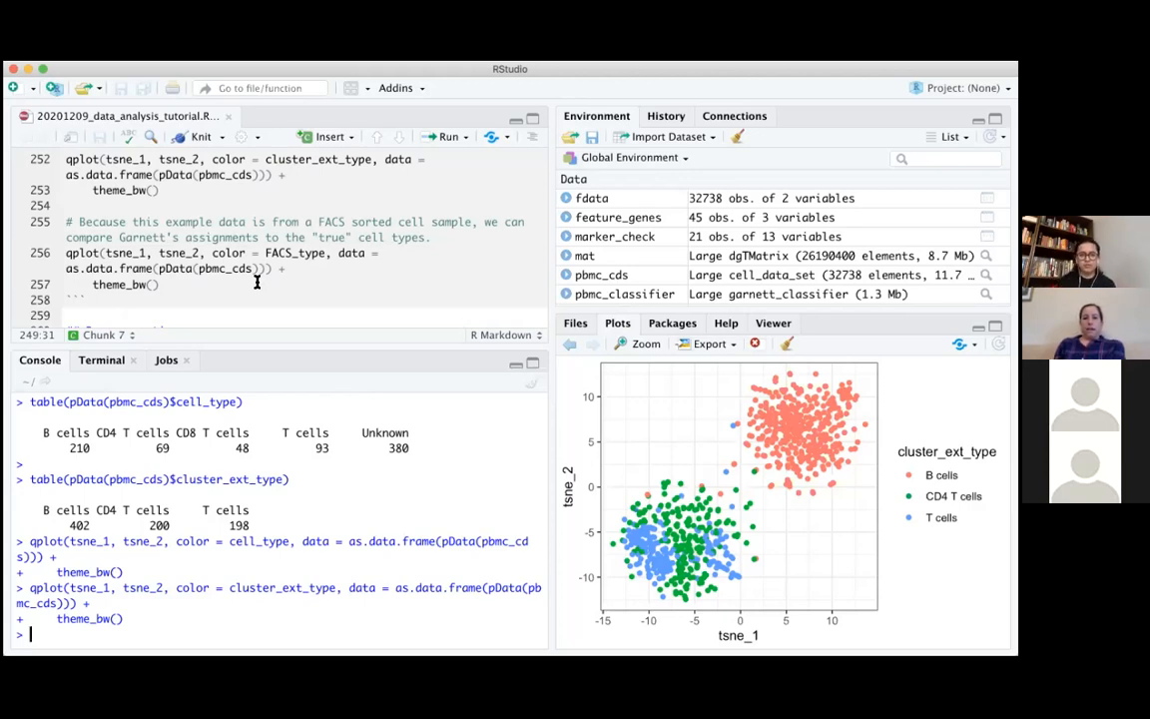
pyautogui.scroll(5, 301, 489)
pyautogui.scroll(3, 302, 489)
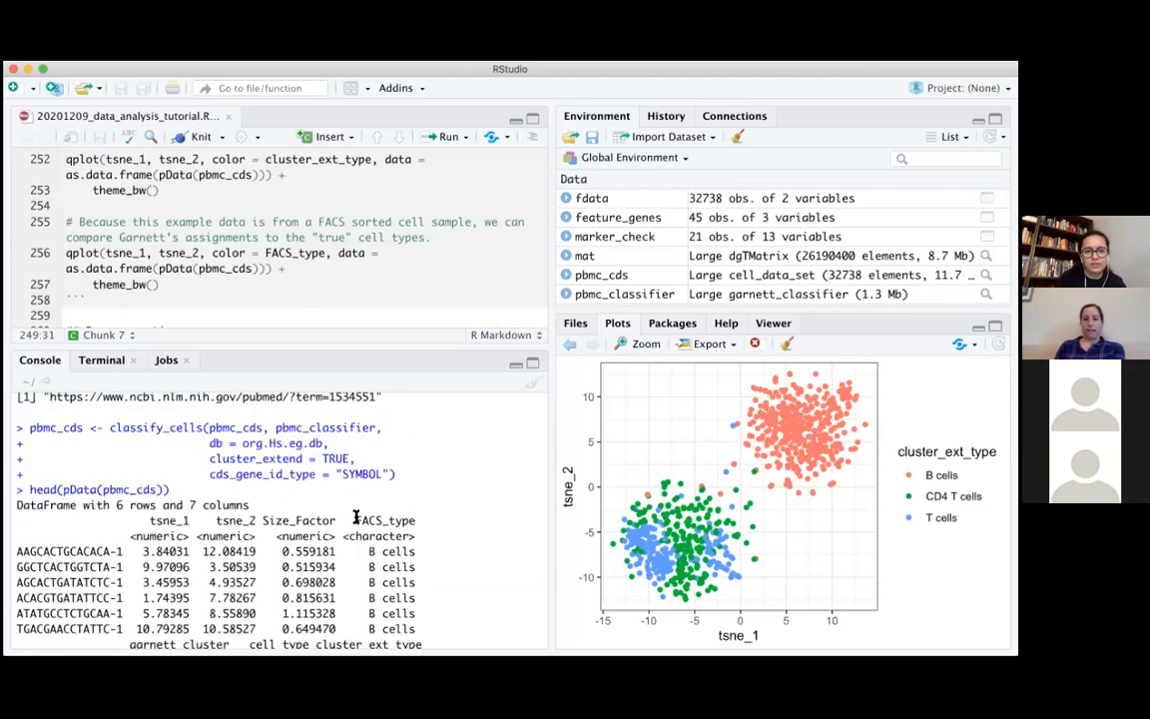
pyautogui.moveTo(356, 520); pyautogui.dragTo(428, 516)
pyautogui.scroll(-8, 429, 516)
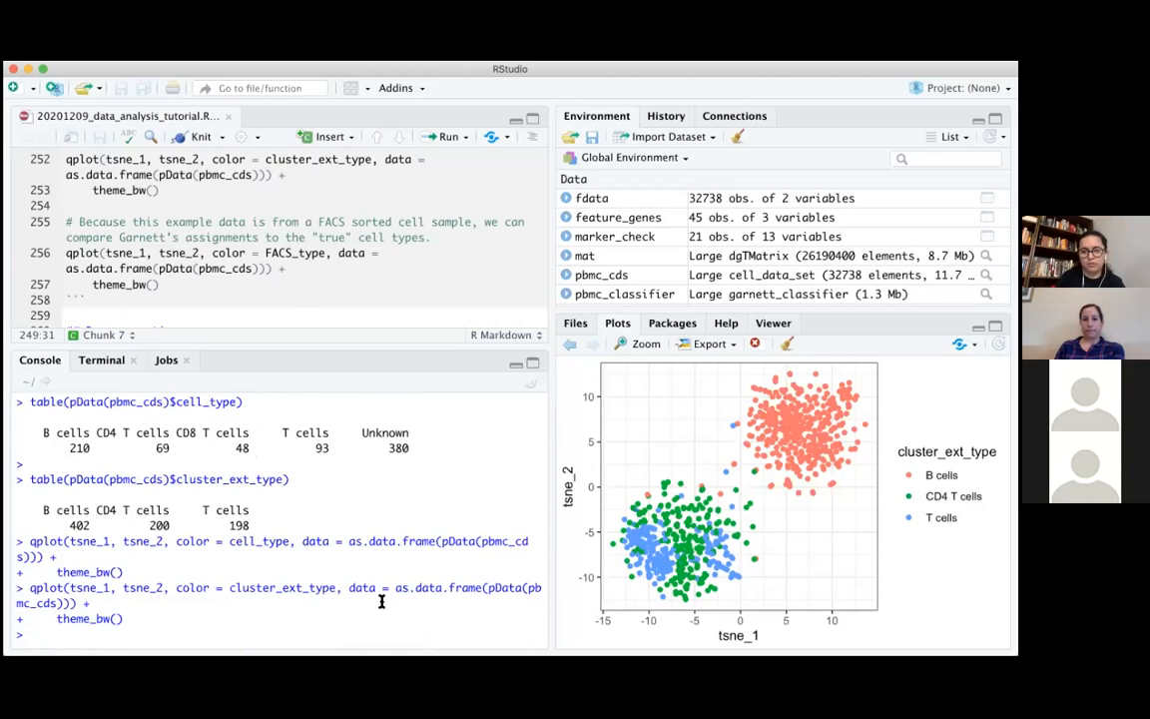
# Recall the last qplot command in the console, replace its color argument with FACS_type and run it
pyautogui.press('Up')
pyautogui.moveTo(230, 603); pyautogui.dragTo(330, 603)
pyautogui.press('BackSpace')
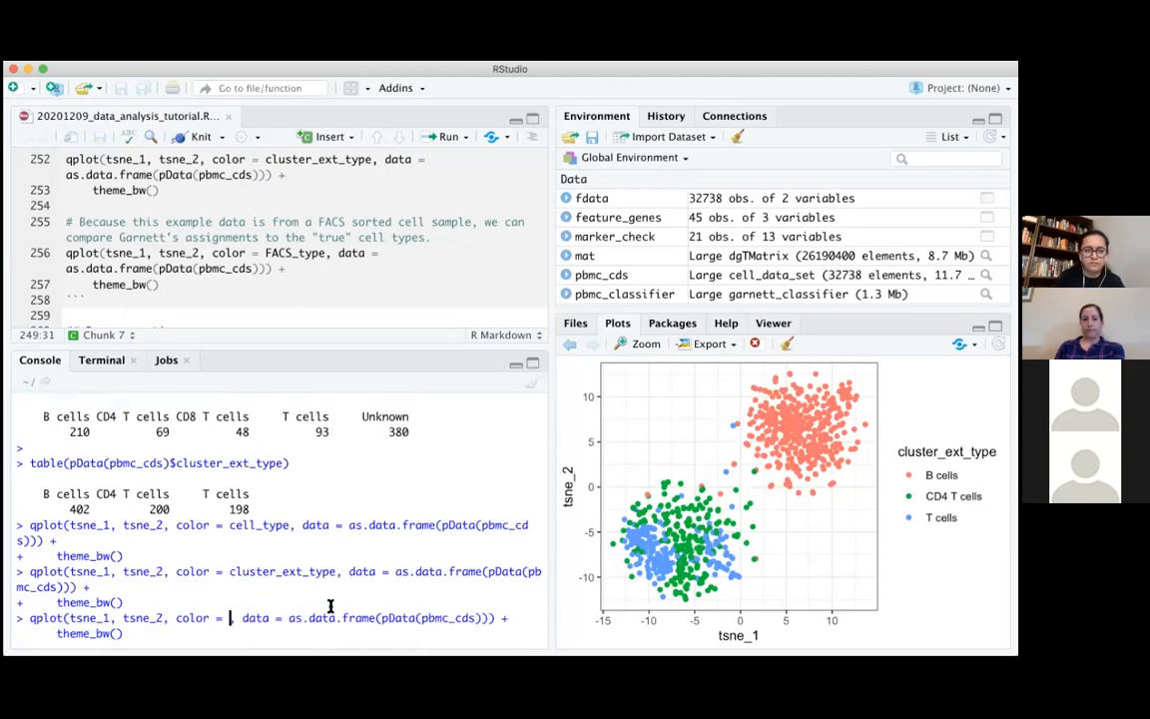
pyautogui.write('FACS_typ')
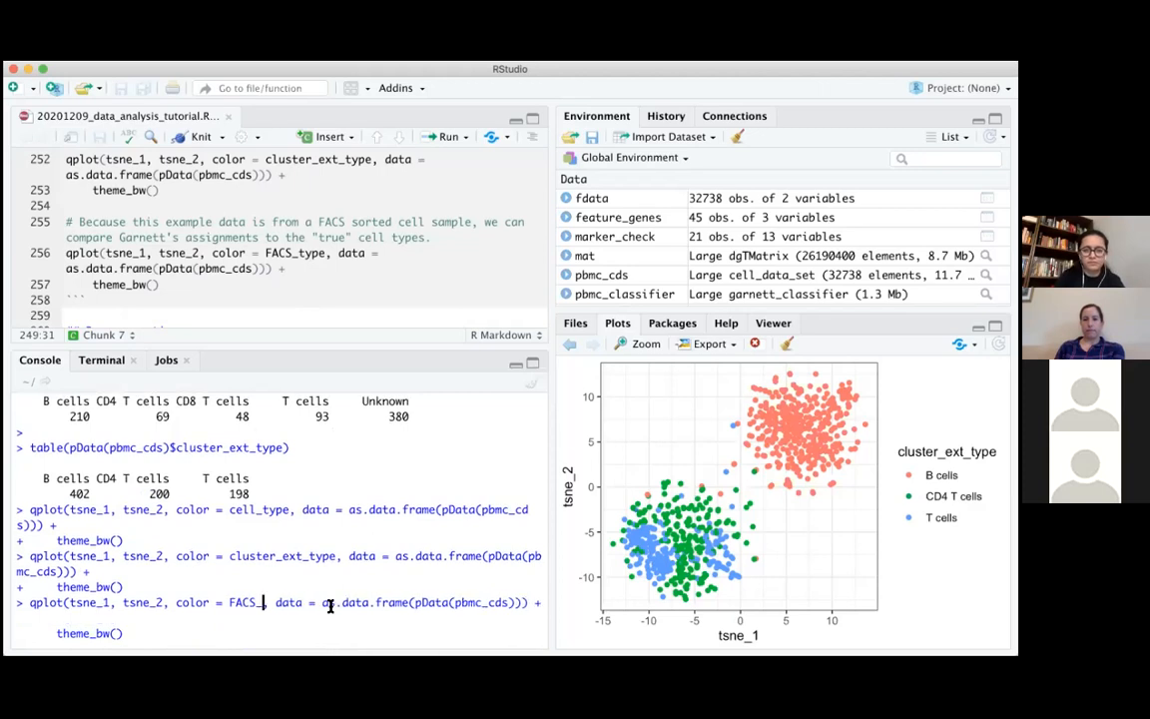
pyautogui.write('e')
pyautogui.press('Return')
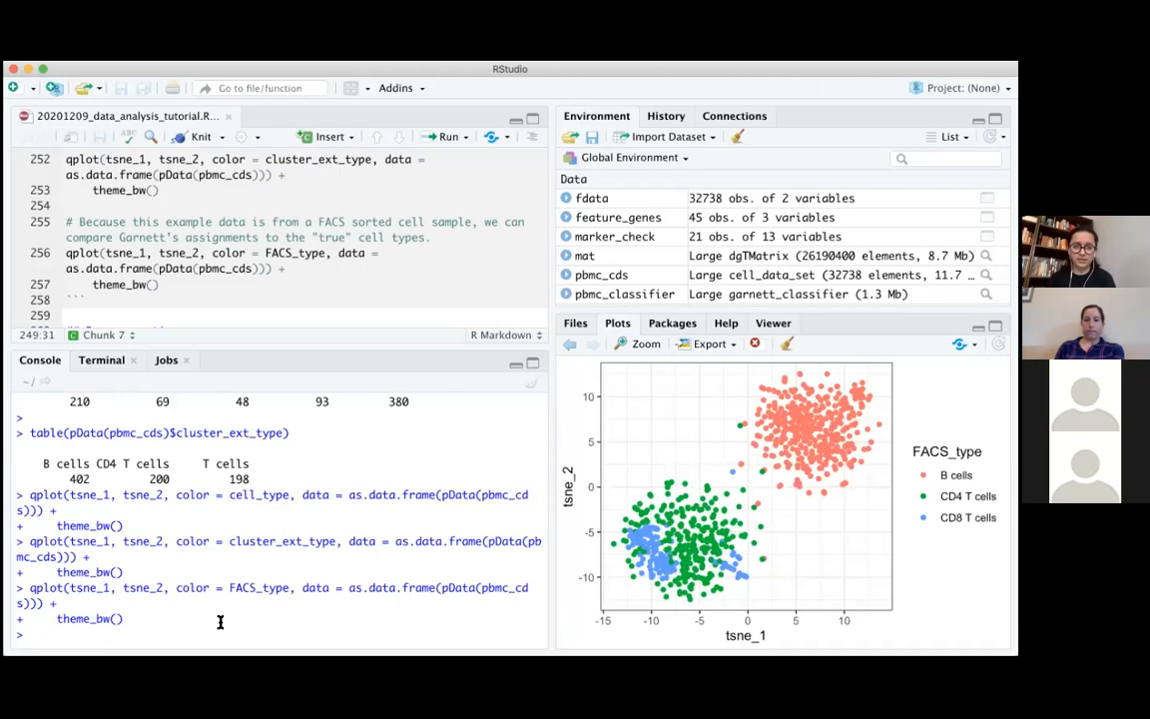
# Read the script's bonus question and challenge on cluster extend, through to the start of section 1c, Train a marker-free classifier
pyautogui.scroll(-1, 288, 237)
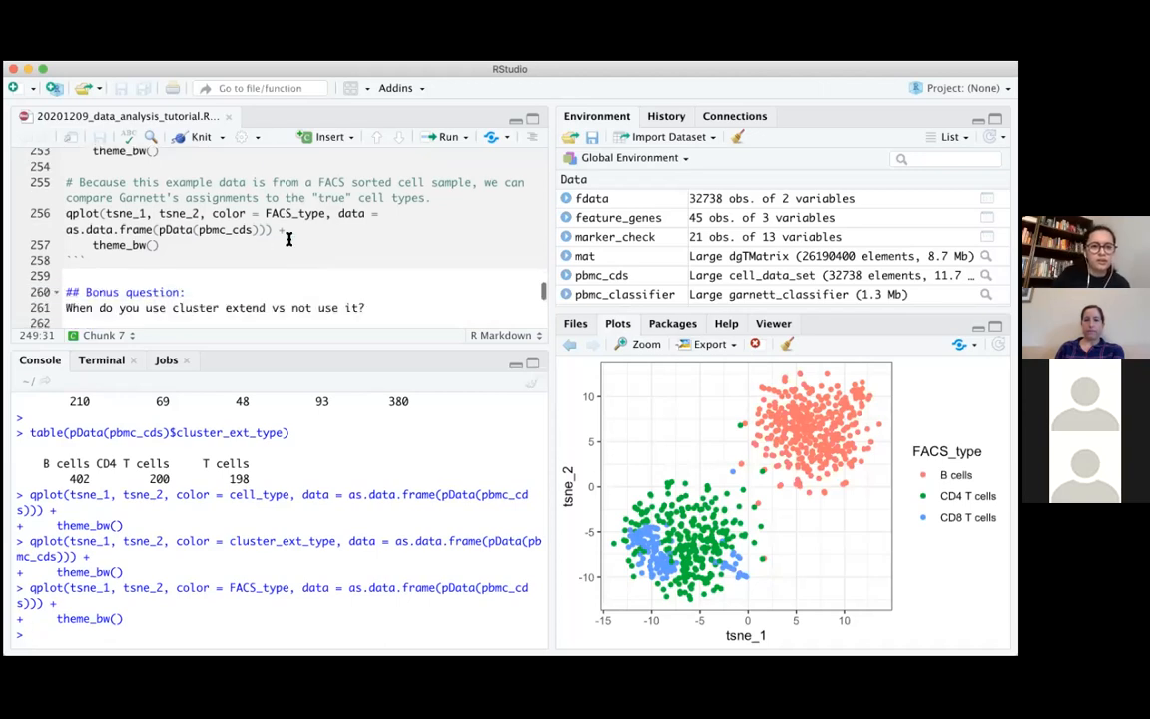
pyautogui.scroll(-4, 288, 278)
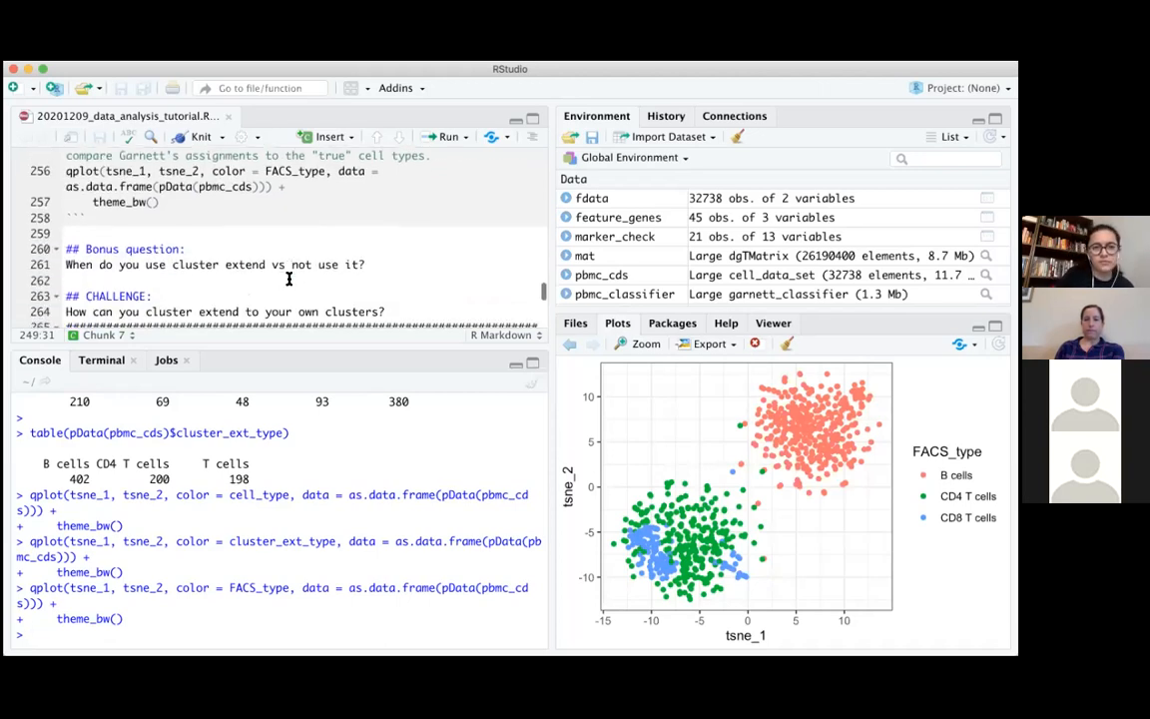
pyautogui.scroll(1, 289, 279)
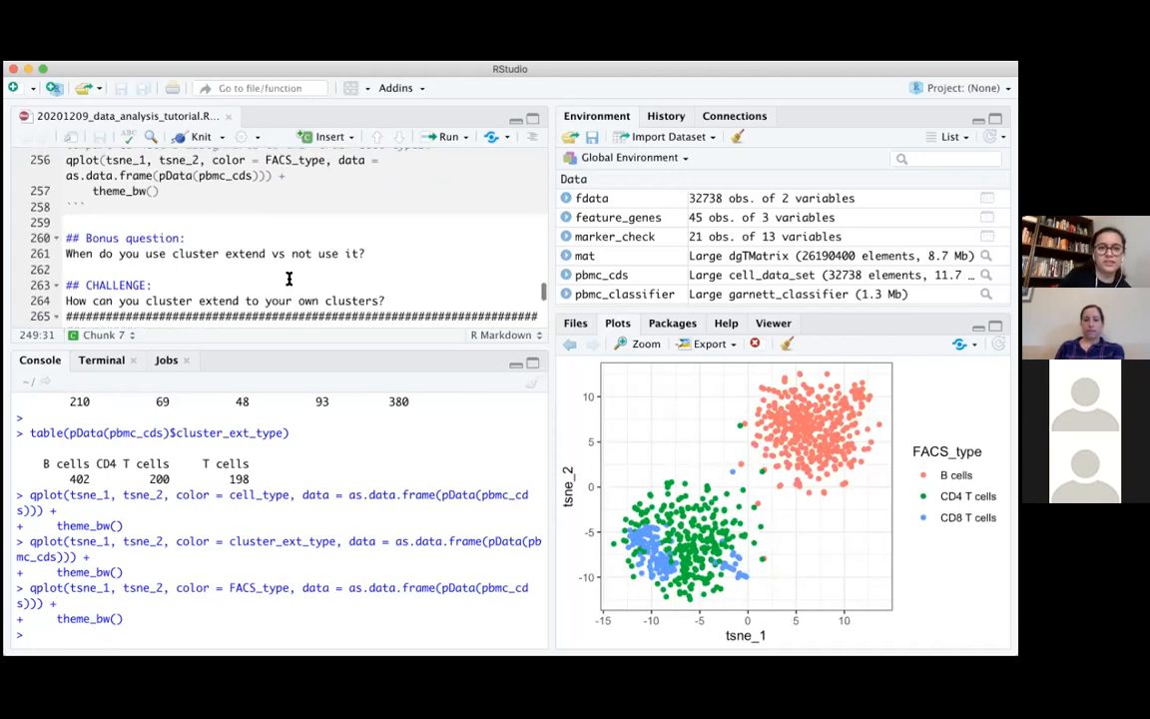
pyautogui.click(388, 299)
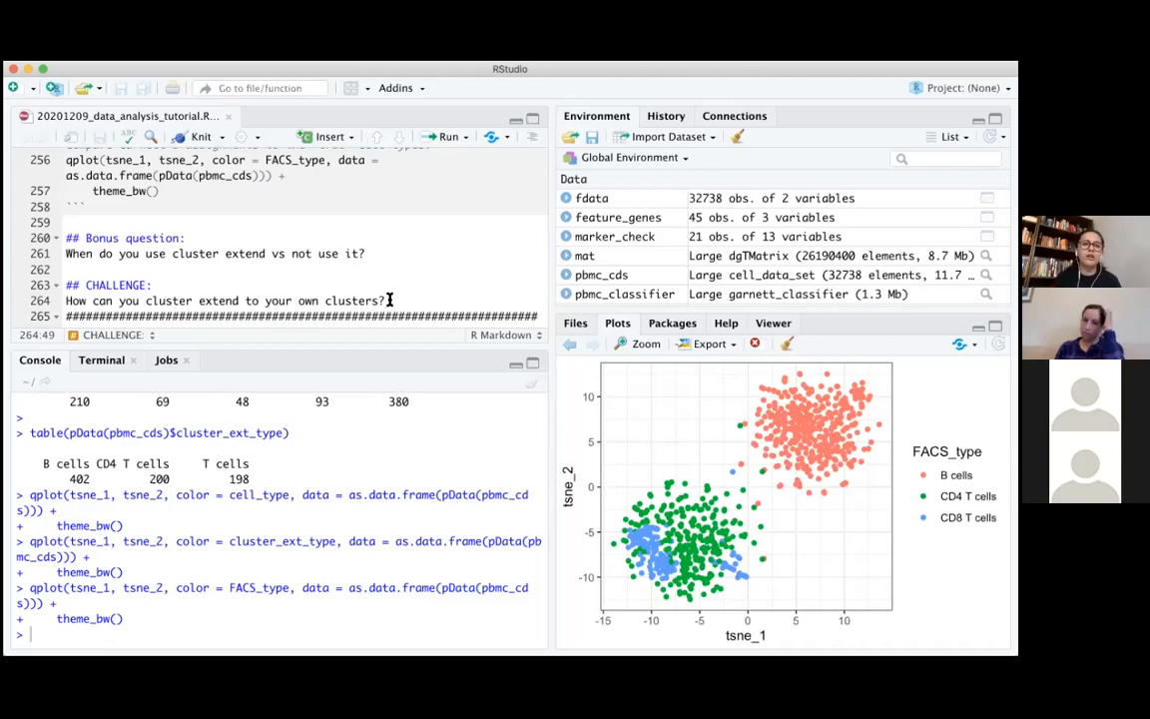
pyautogui.scroll(-2, 390, 300)
pyautogui.scroll(-1, 390, 299)
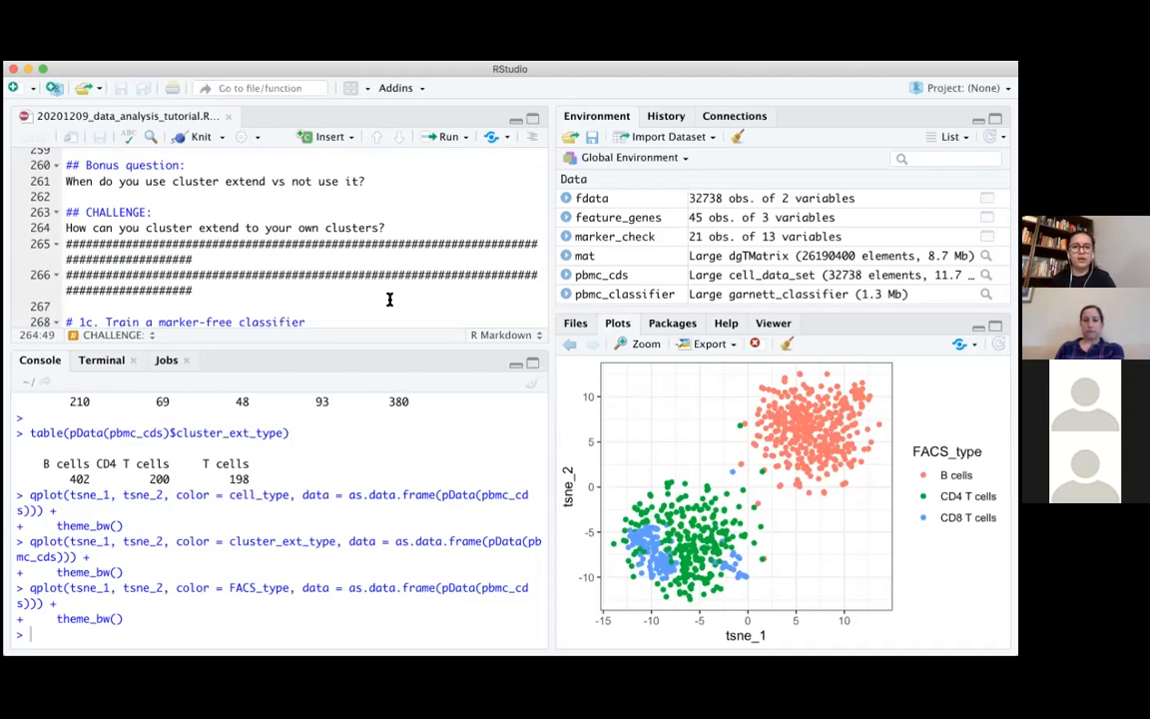
pyautogui.scroll(-1, 390, 299)
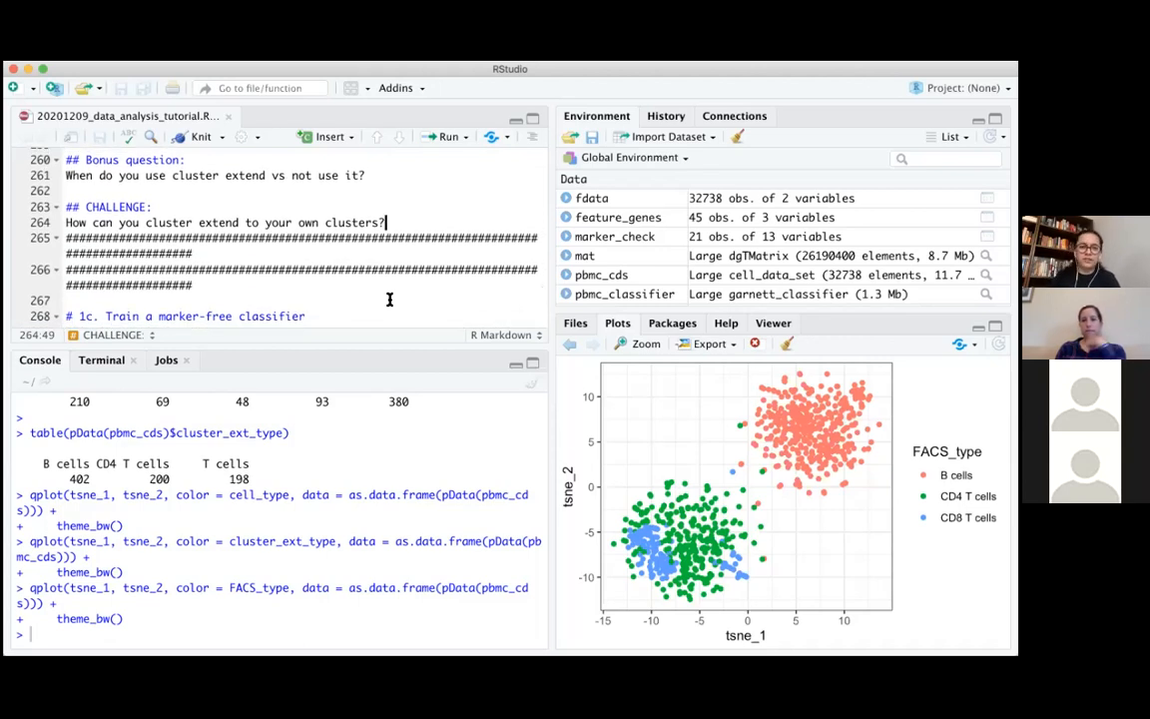
pyautogui.scroll(-1, 390, 299)
pyautogui.scroll(1, 390, 299)
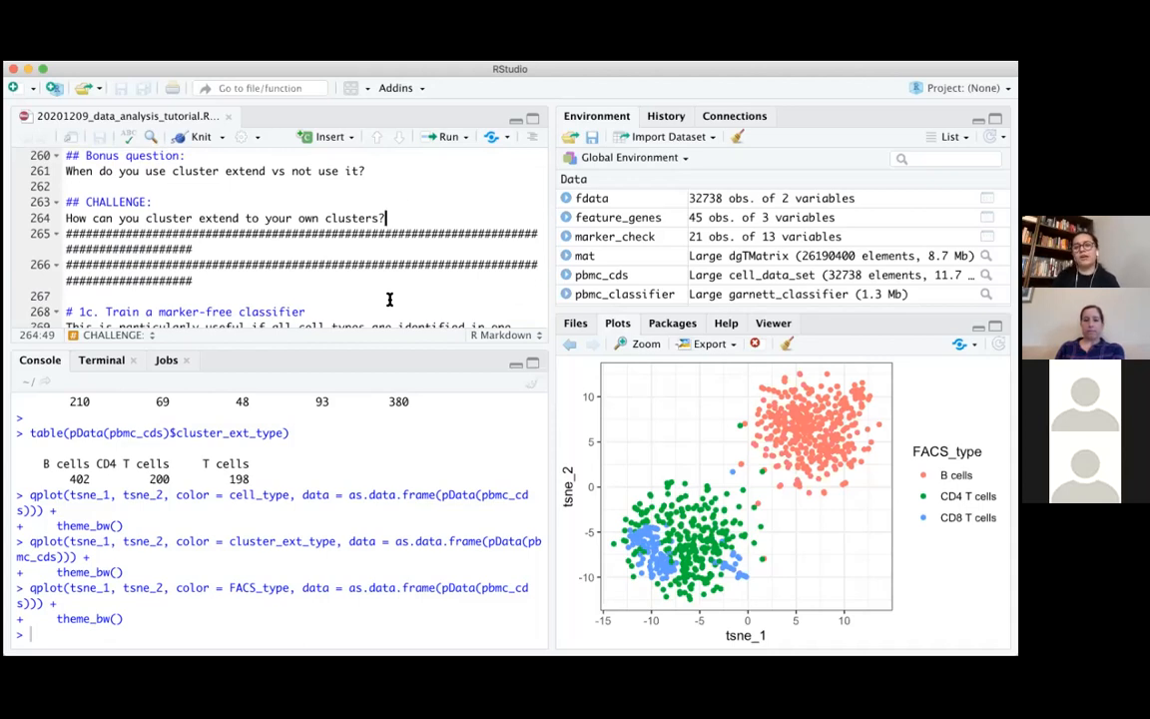
pyautogui.scroll(-1, 390, 299)
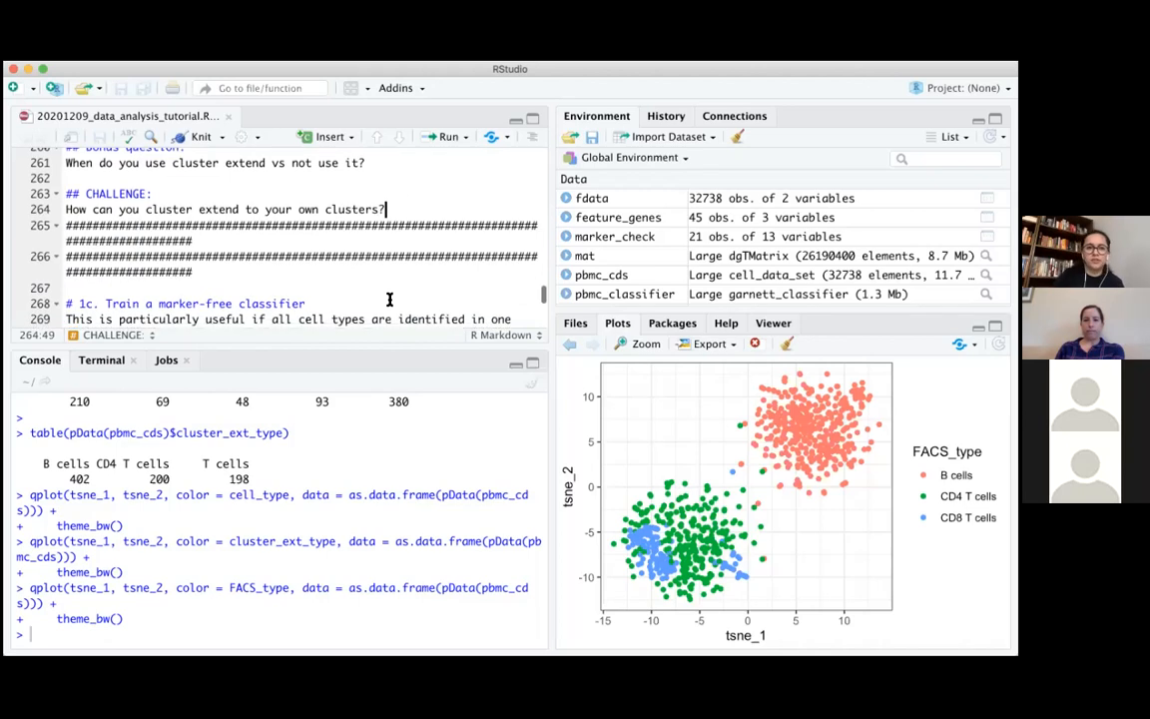
# Run set.seed(260) and head(pData(pbmc_cds)) from section 1c's code chunk in the console and look over the printed data frame
pyautogui.scroll(-5, 390, 300)
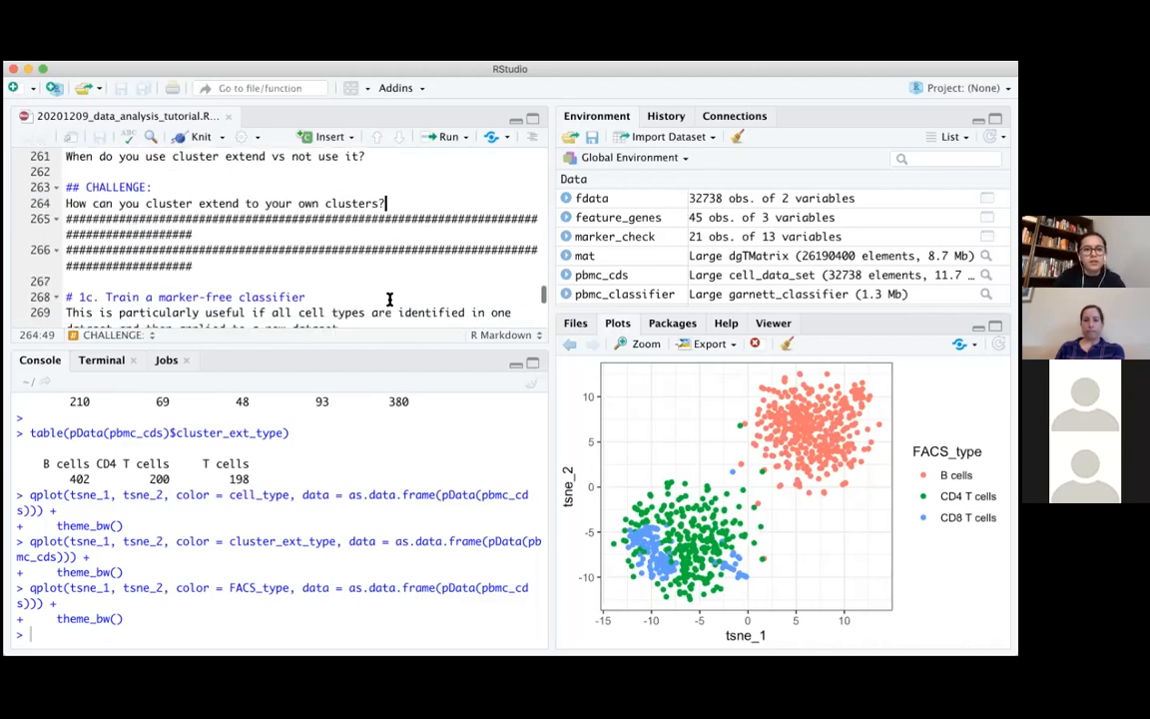
pyautogui.scroll(-2, 389, 300)
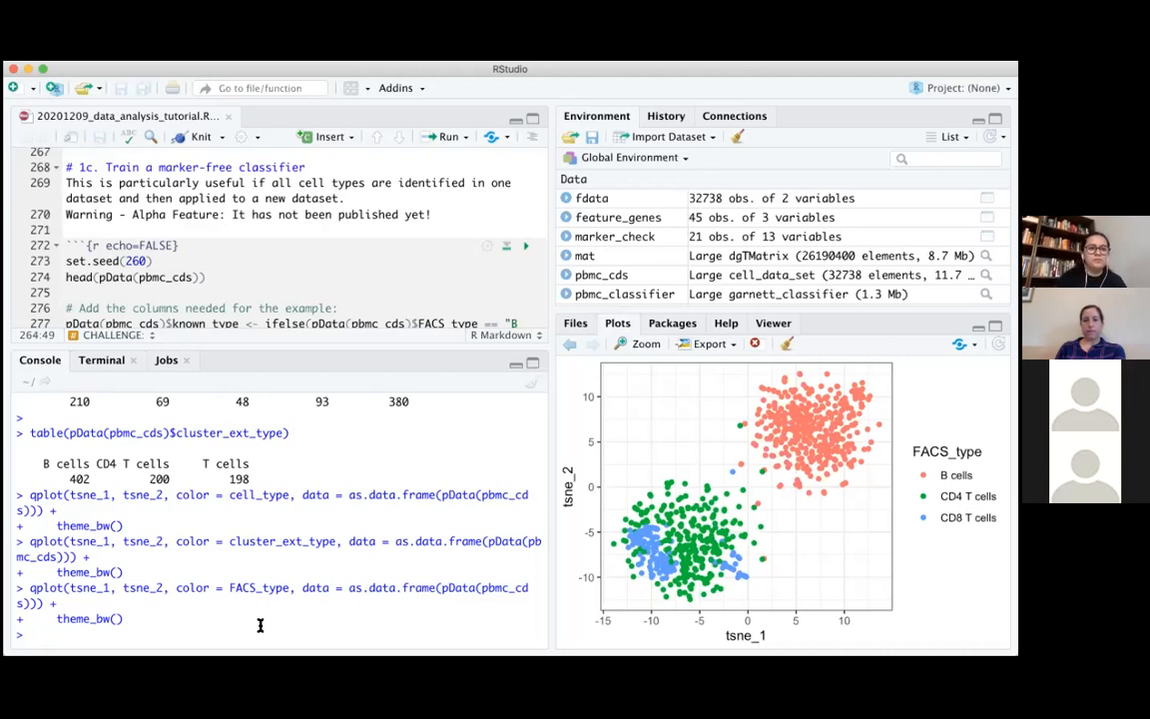
pyautogui.scroll(-2, 274, 291)
pyautogui.scroll(-1, 273, 291)
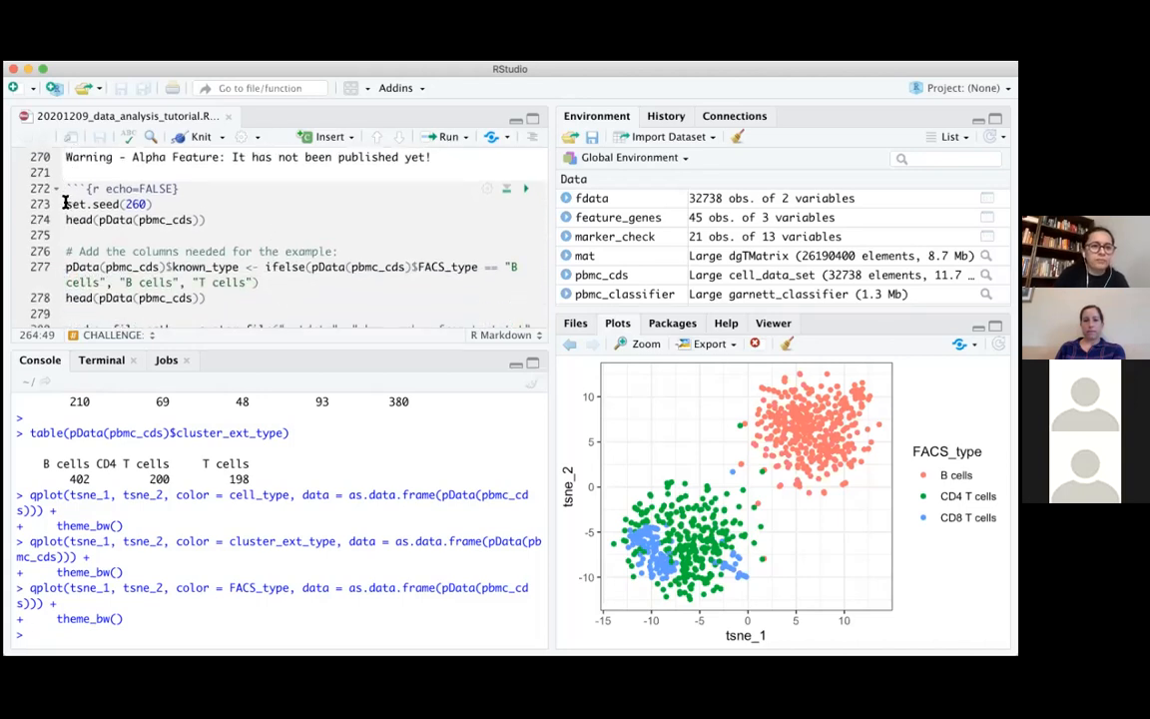
pyautogui.moveTo(67, 204); pyautogui.dragTo(211, 219)
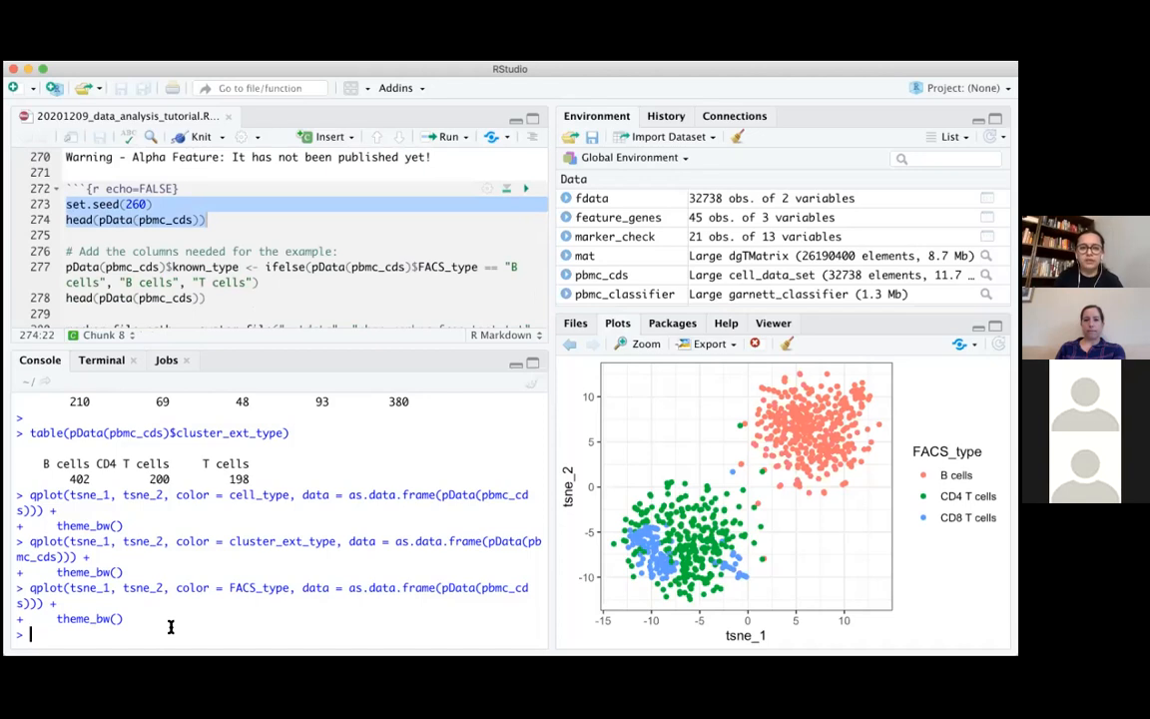
pyautogui.write('set.seed(260) head(pData(pbmc_cds))')
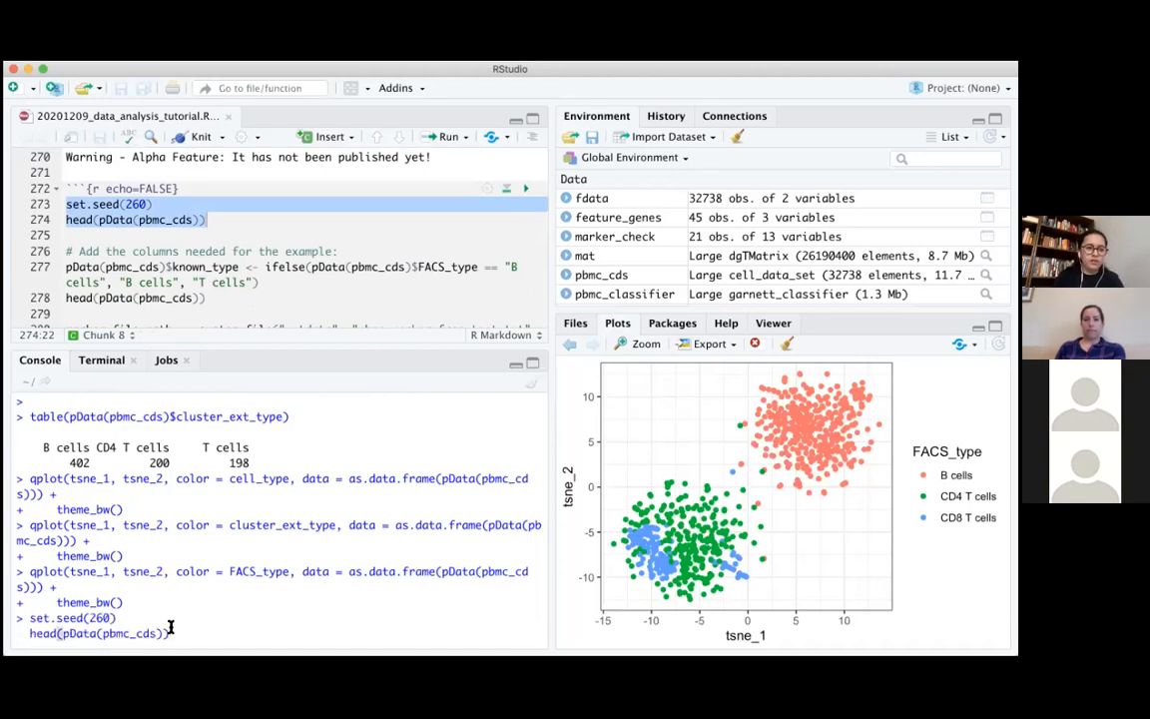
pyautogui.press('Return')
pyautogui.scroll(3, 397, 539)
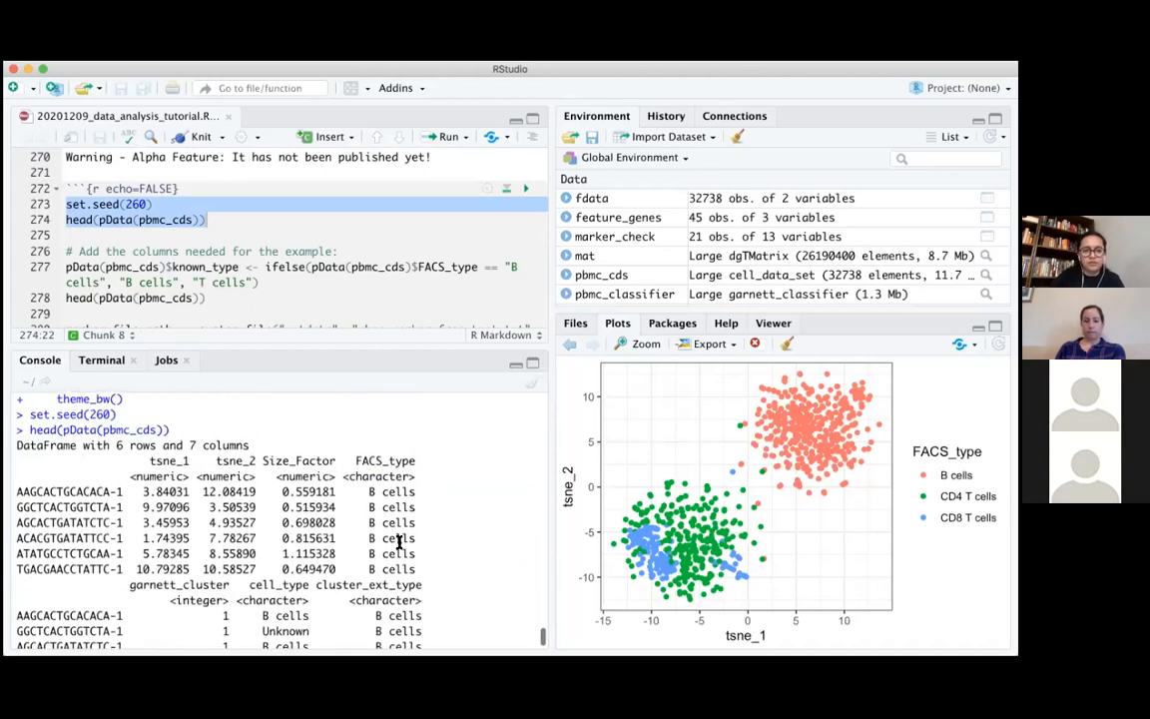
pyautogui.scroll(-3, 397, 539)
# Run the ifelse line in the console to add pData(pbmc_cds)$known_type, assigning "B cells" where FACS_type is "B cells" and "T cells" otherwise
pyautogui.click(391, 297)
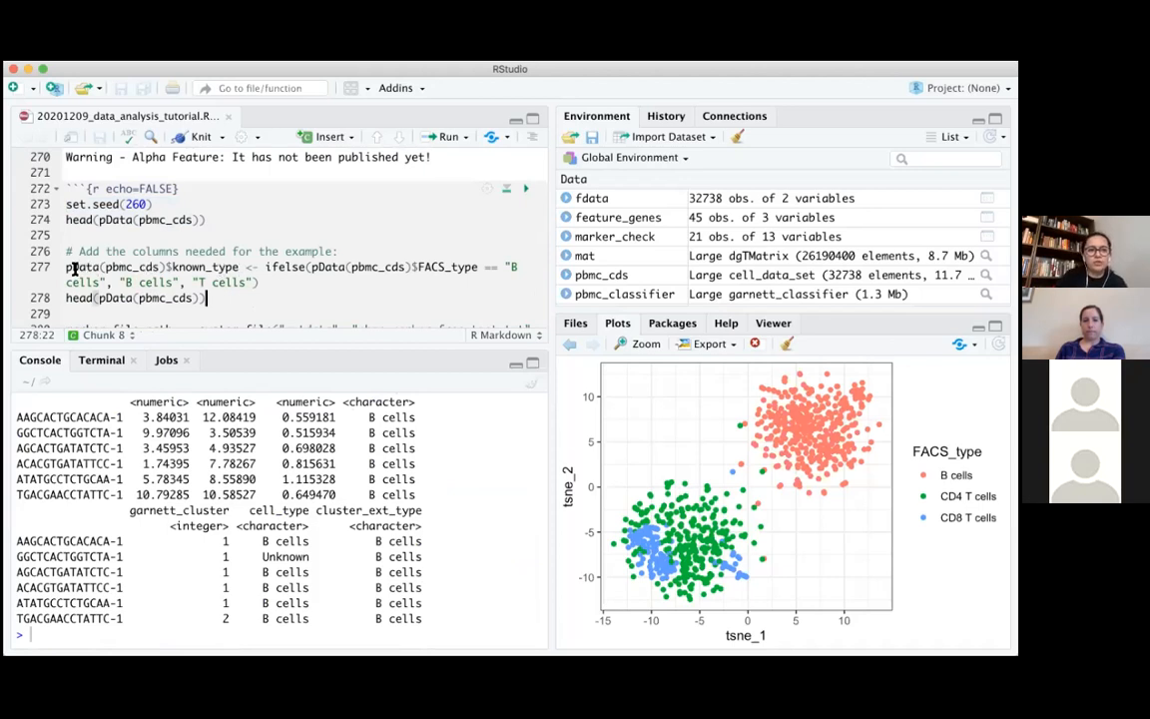
pyautogui.moveTo(66, 267); pyautogui.dragTo(239, 268)
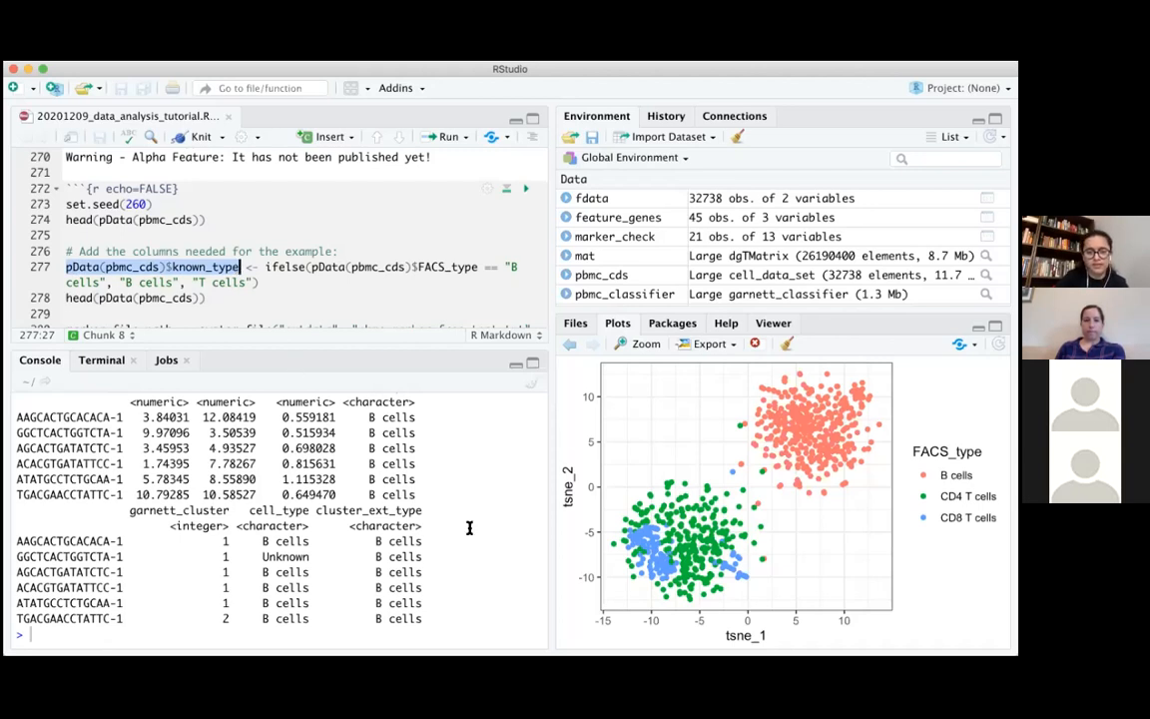
pyautogui.click(125, 282)
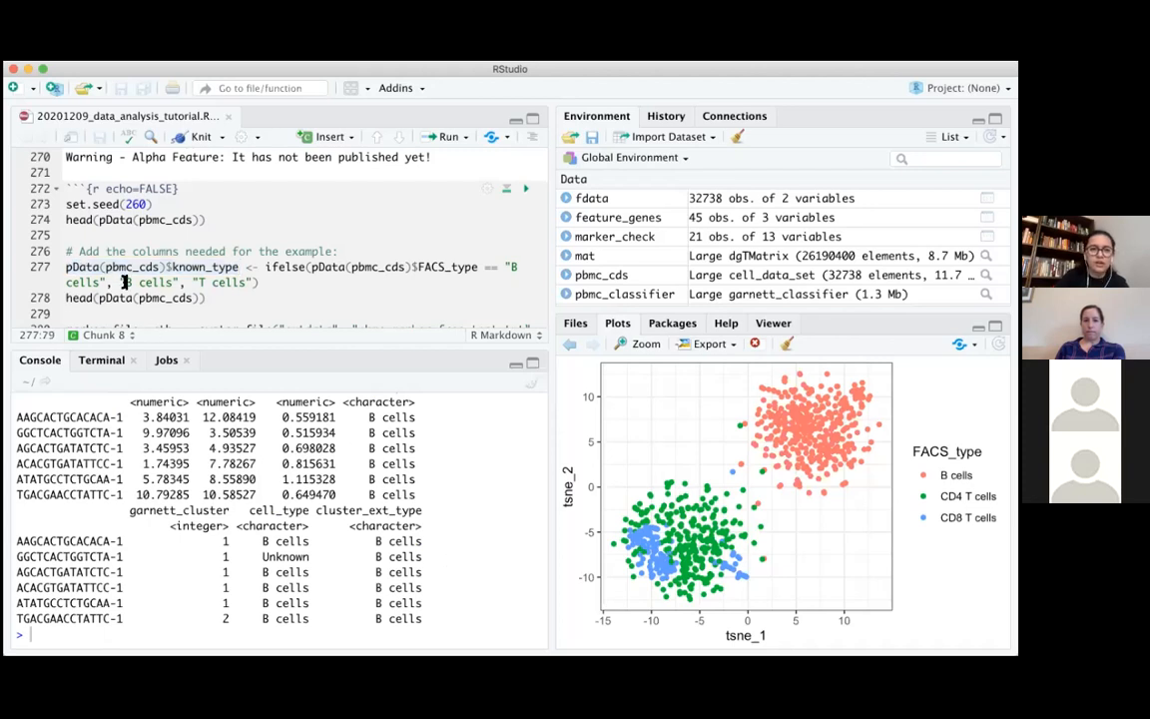
pyautogui.moveTo(418, 267); pyautogui.dragTo(481, 268)
pyautogui.click(238, 298)
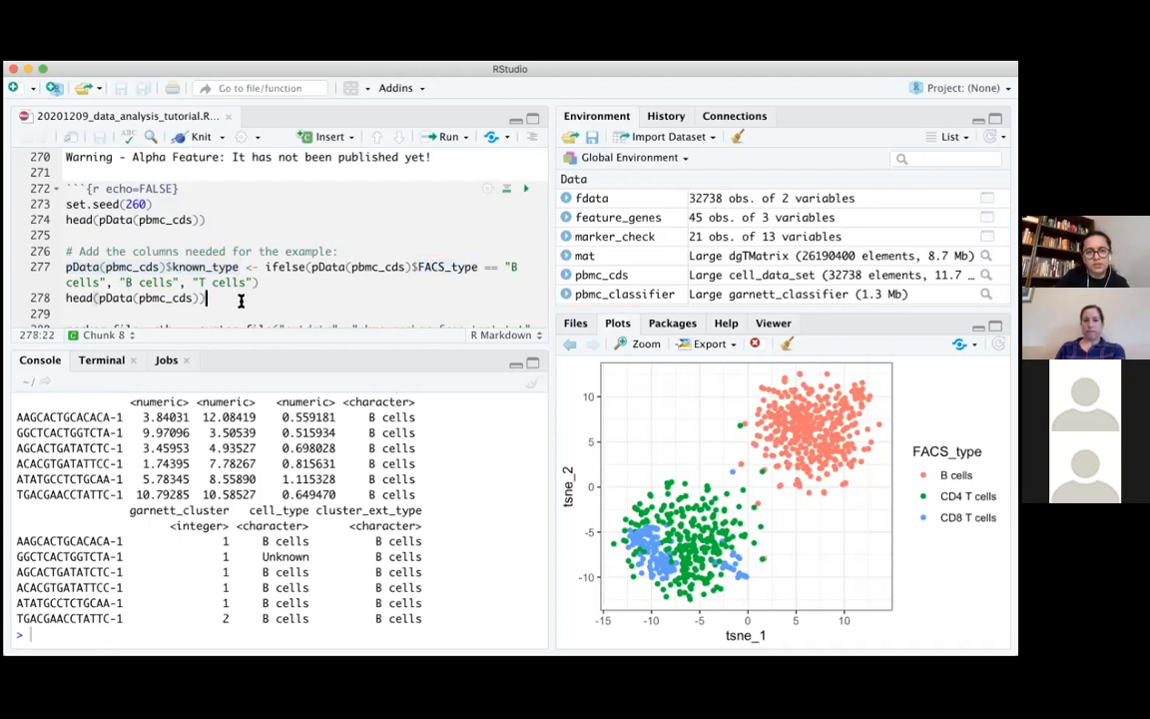
pyautogui.moveTo(66, 268); pyautogui.dragTo(290, 283)
pyautogui.press('super+c')
pyautogui.click(287, 631)
pyautogui.press('super+v')
pyautogui.press('Return')
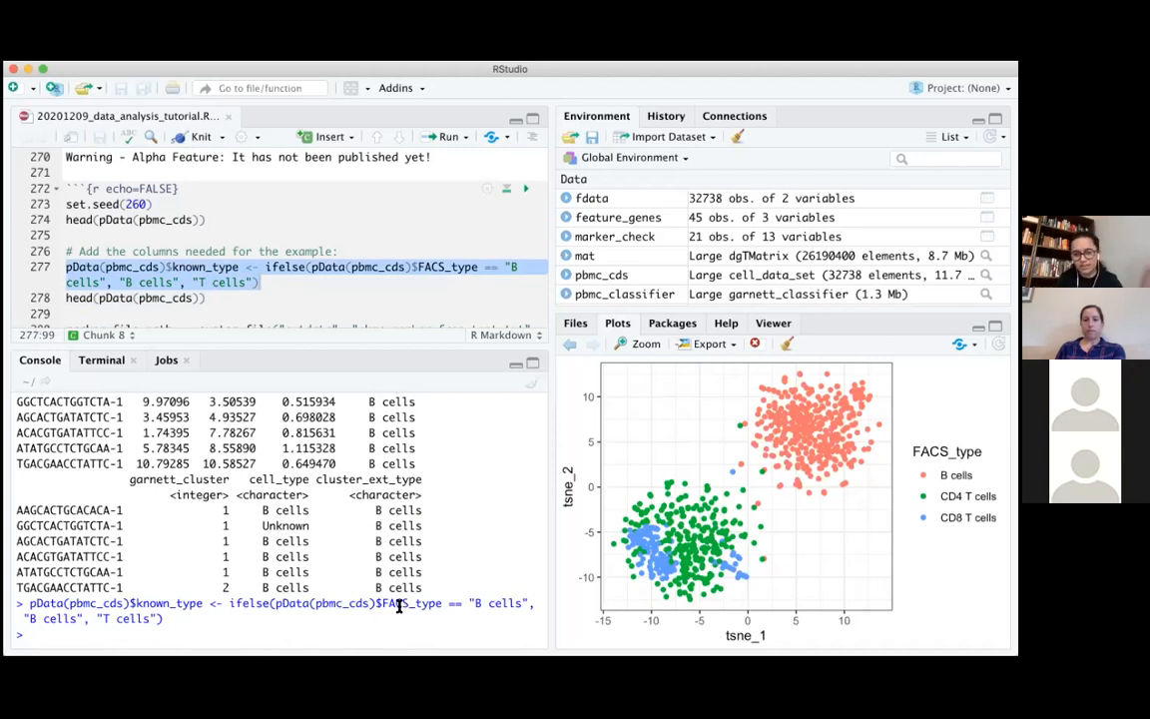
pyautogui.moveTo(377, 602); pyautogui.dragTo(439, 602)
pyautogui.click(440, 603)
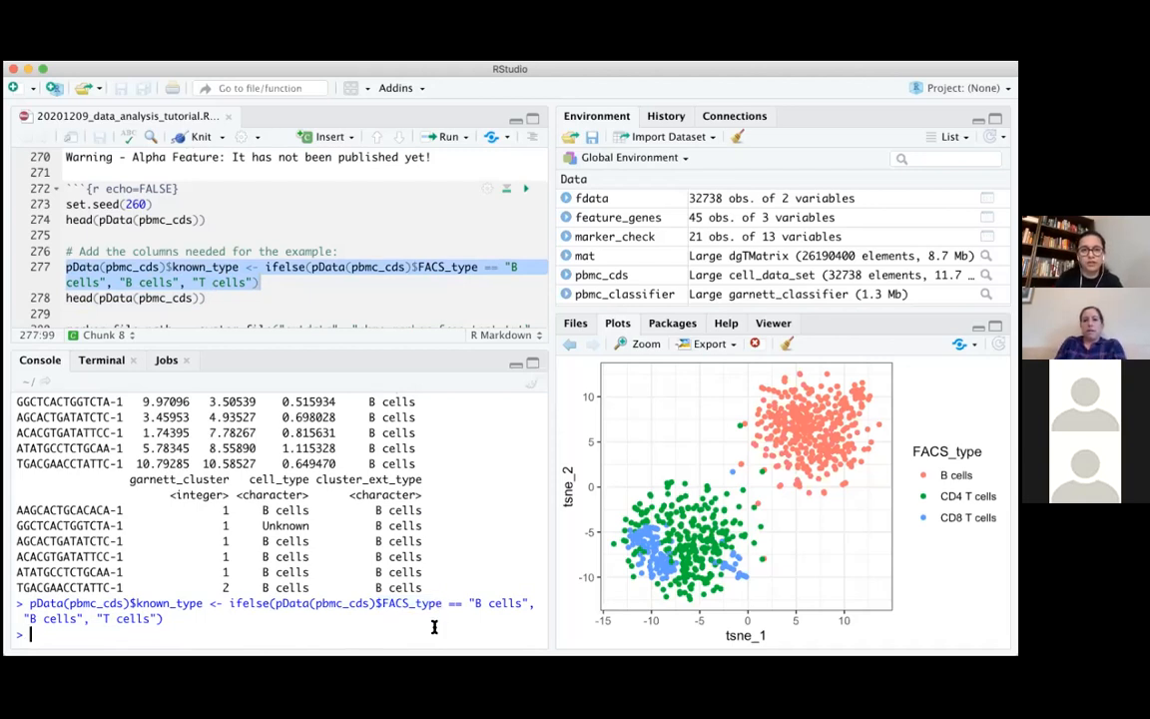
# Run the script's head(pData(pbmc_cds)) line that follows the known_type assignment
pyautogui.click(306, 283)
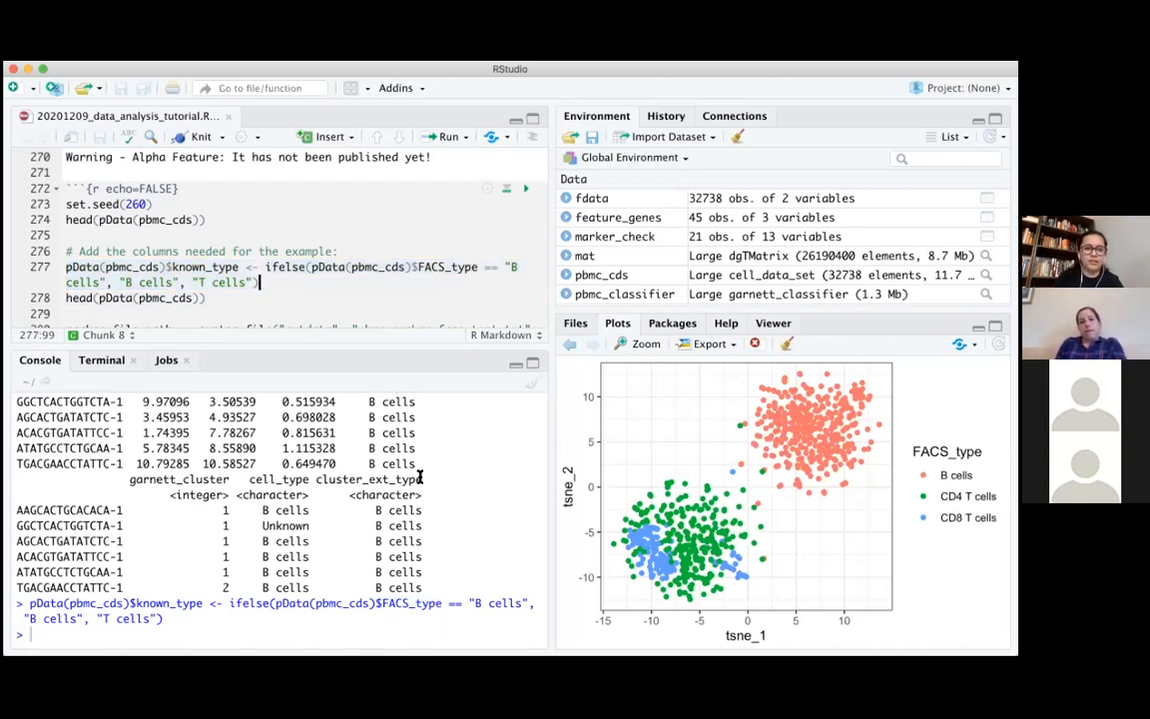
pyautogui.moveTo(66, 297); pyautogui.dragTo(235, 302)
pyautogui.hotkey('ctrl', 'Return')
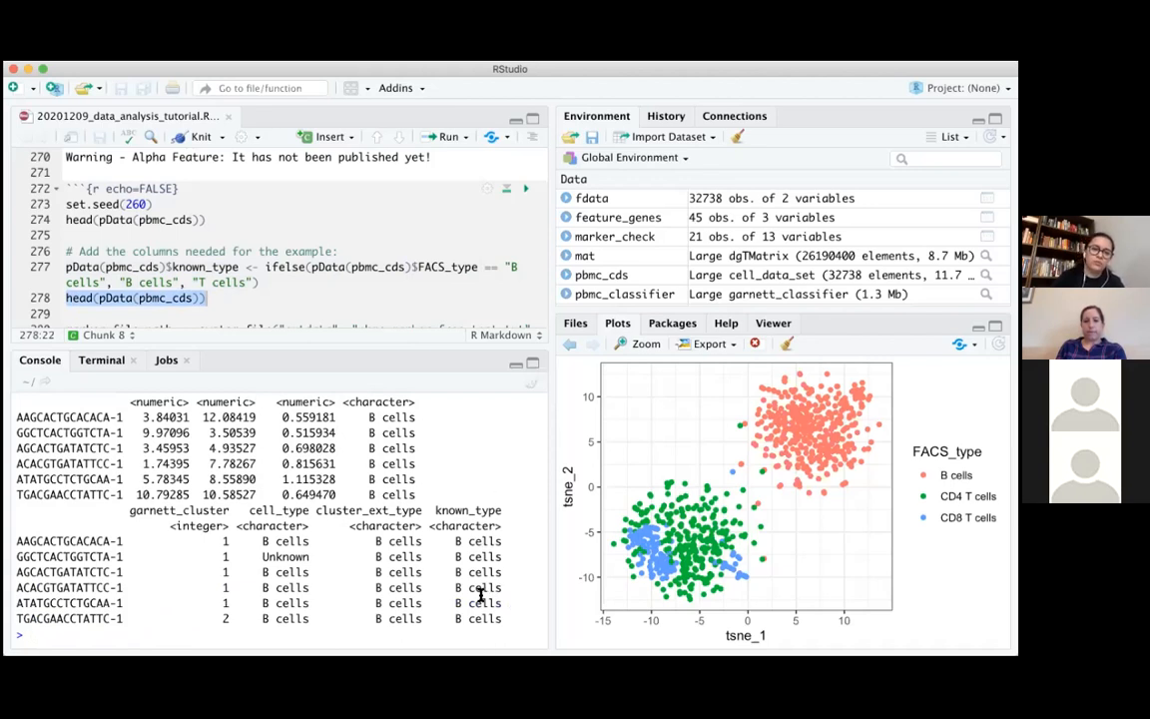
# Highlight the marker_file_path definition using pbmc_marker_free_test.txt and go to the example marker file in the note below the chunk
pyautogui.scroll(-5, 458, 280)
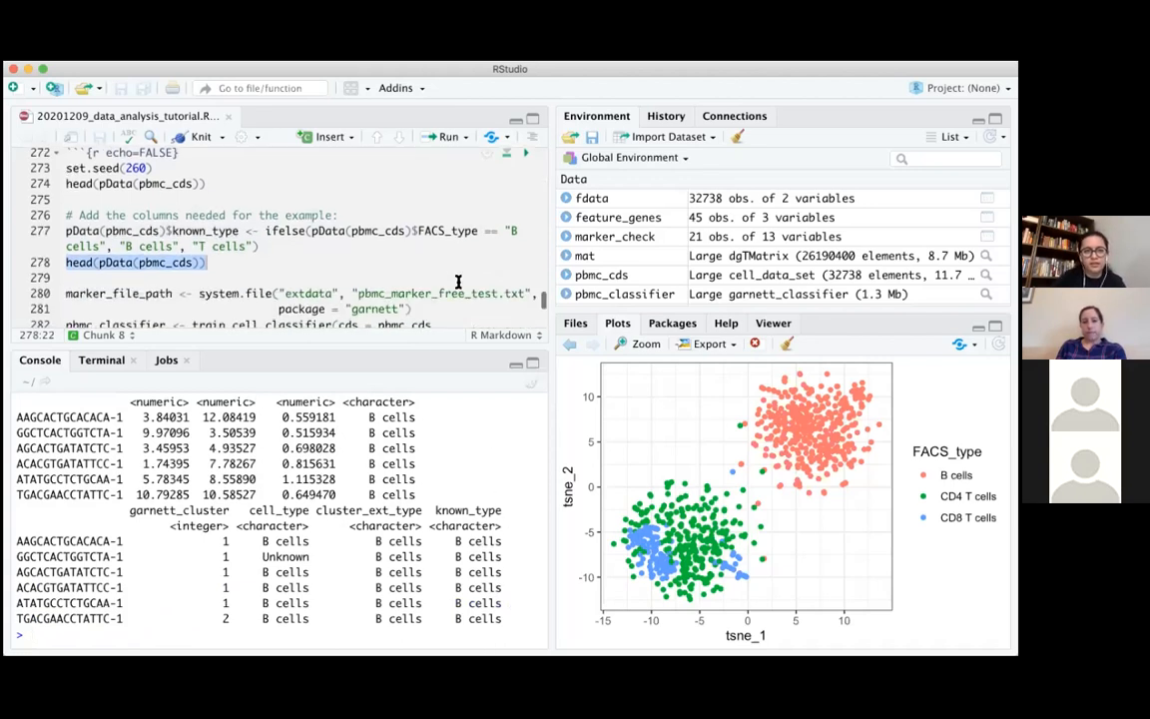
pyautogui.scroll(-1, 458, 283)
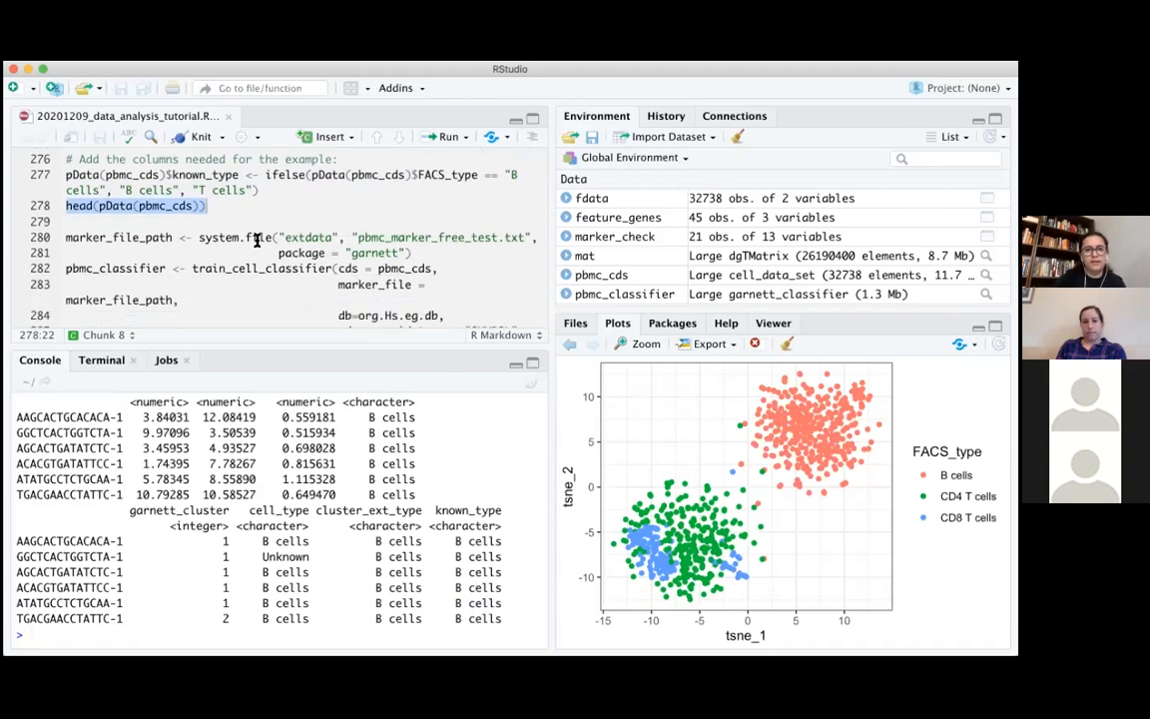
pyautogui.moveTo(62, 239); pyautogui.dragTo(464, 249)
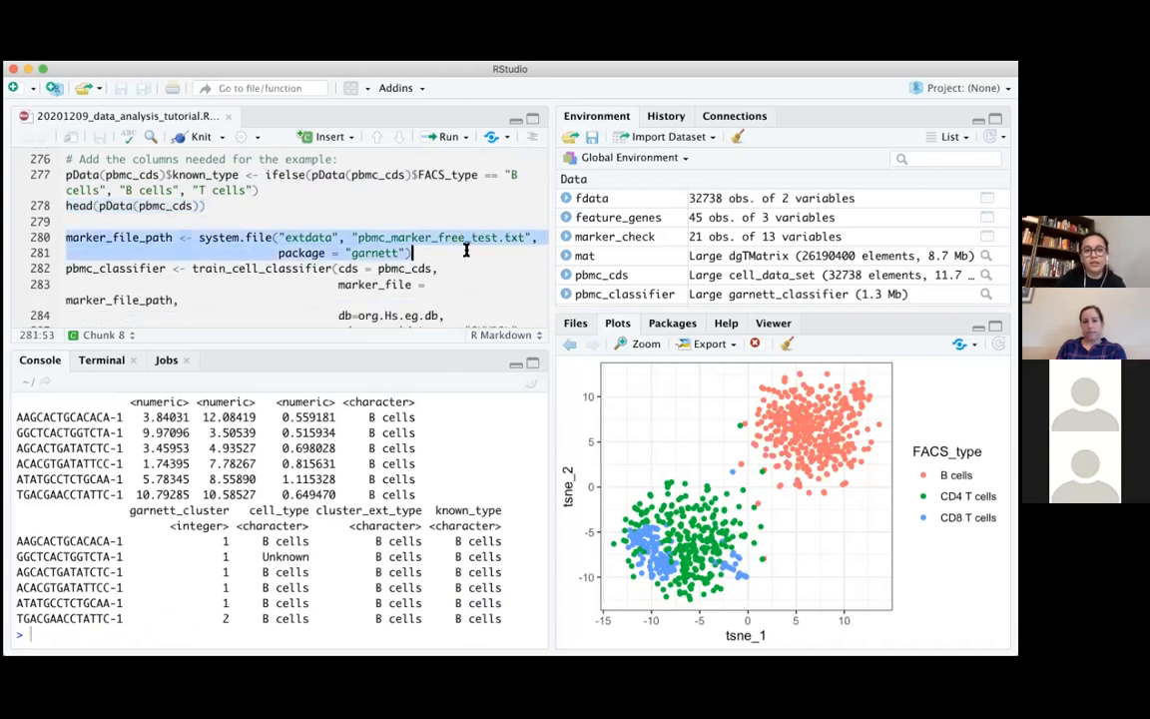
pyautogui.scroll(-5, 462, 248)
pyautogui.scroll(-8, 462, 249)
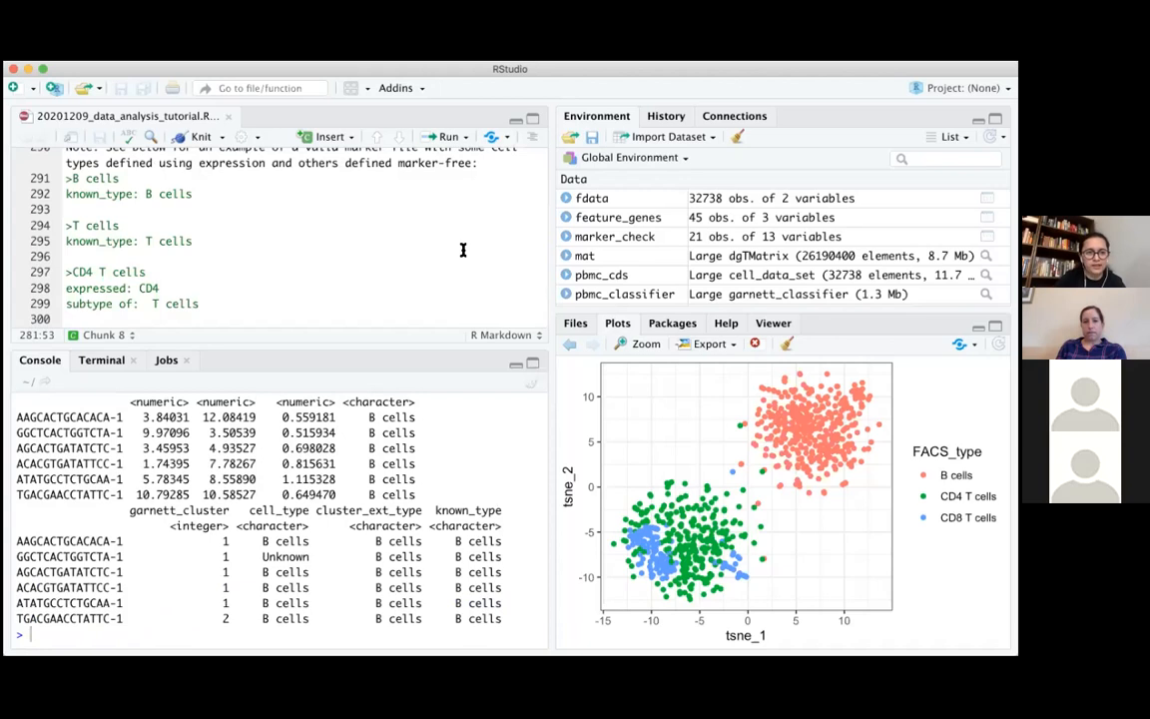
pyautogui.scroll(2, 462, 250)
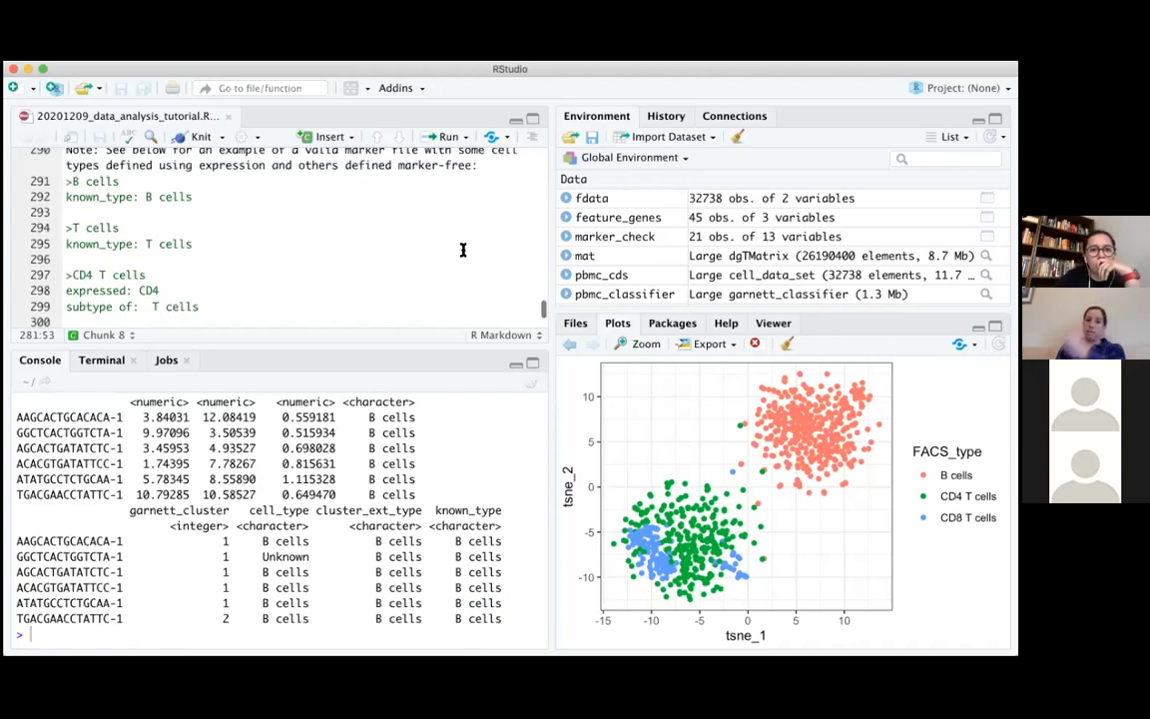
pyautogui.scroll(-1, 462, 250)
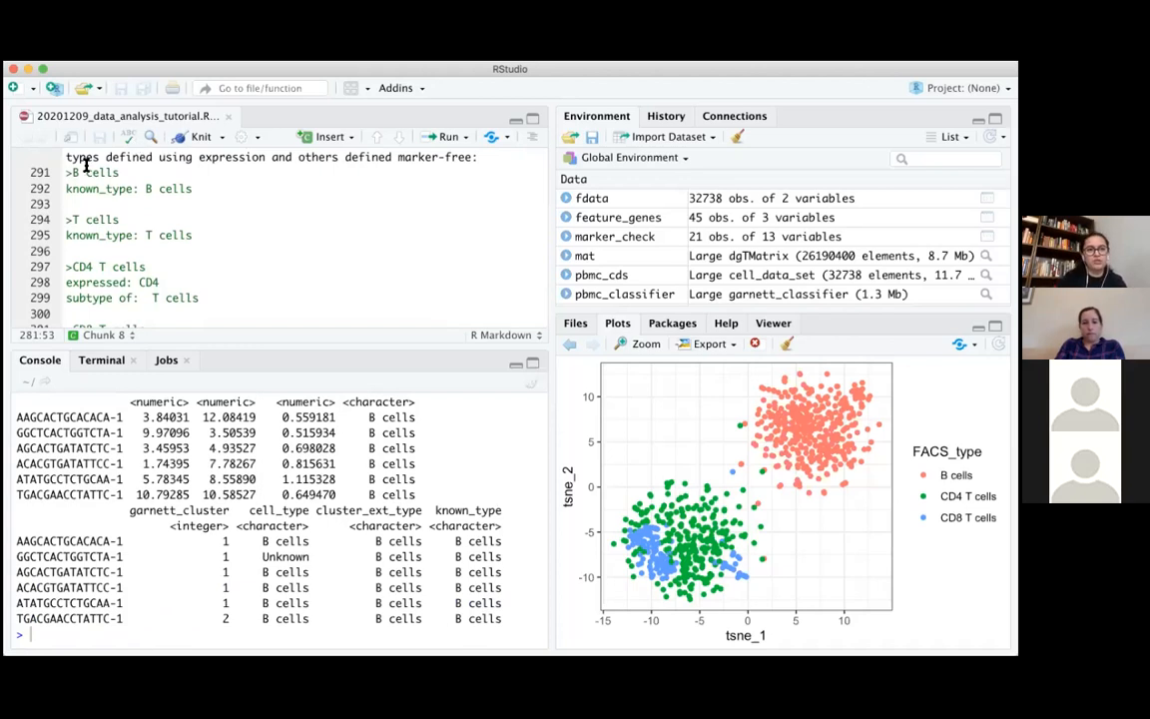
# Examine the B cells entry in the example marker file, highlighting its known_type field, its B cells value and the whole two-line definition
pyautogui.moveTo(72, 169); pyautogui.dragTo(229, 186)
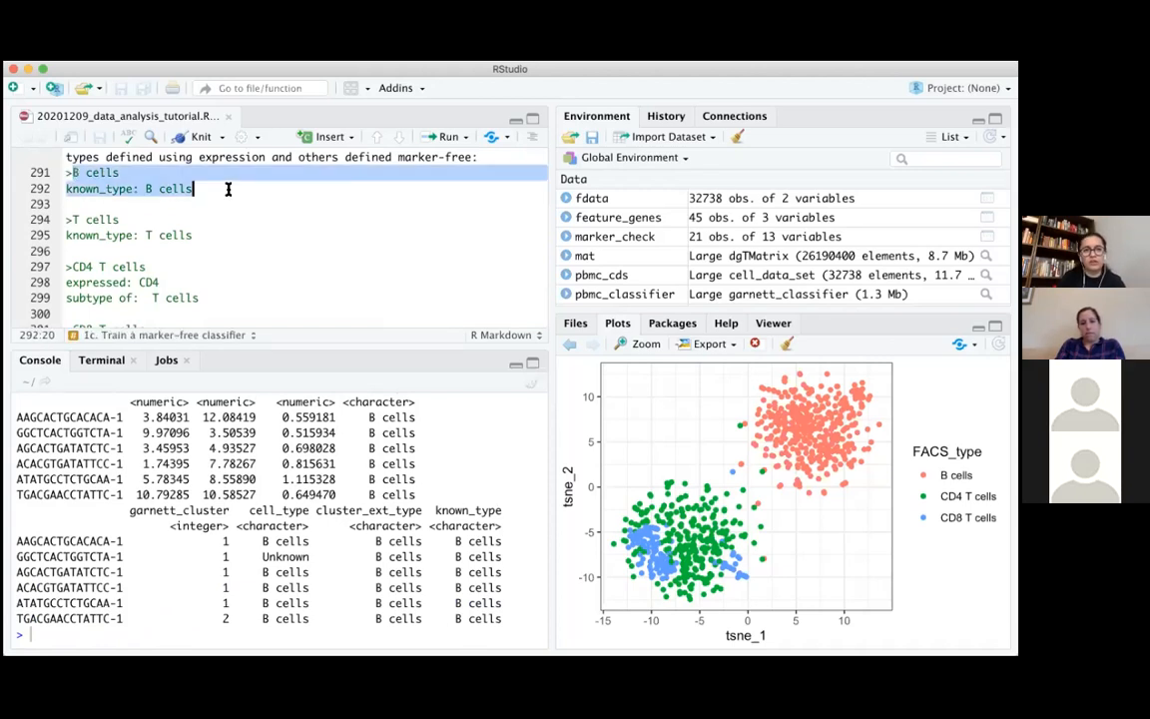
pyautogui.click(72, 189)
pyautogui.moveTo(66, 189); pyautogui.dragTo(261, 188)
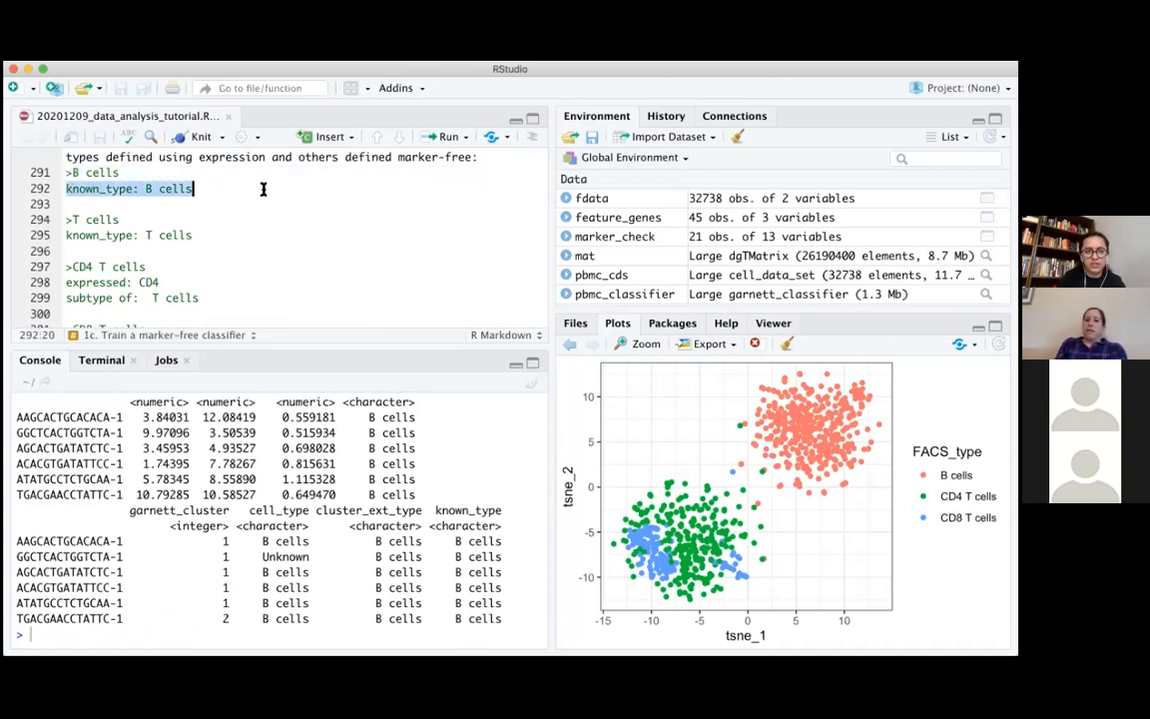
pyautogui.moveTo(66, 188); pyautogui.dragTo(147, 188)
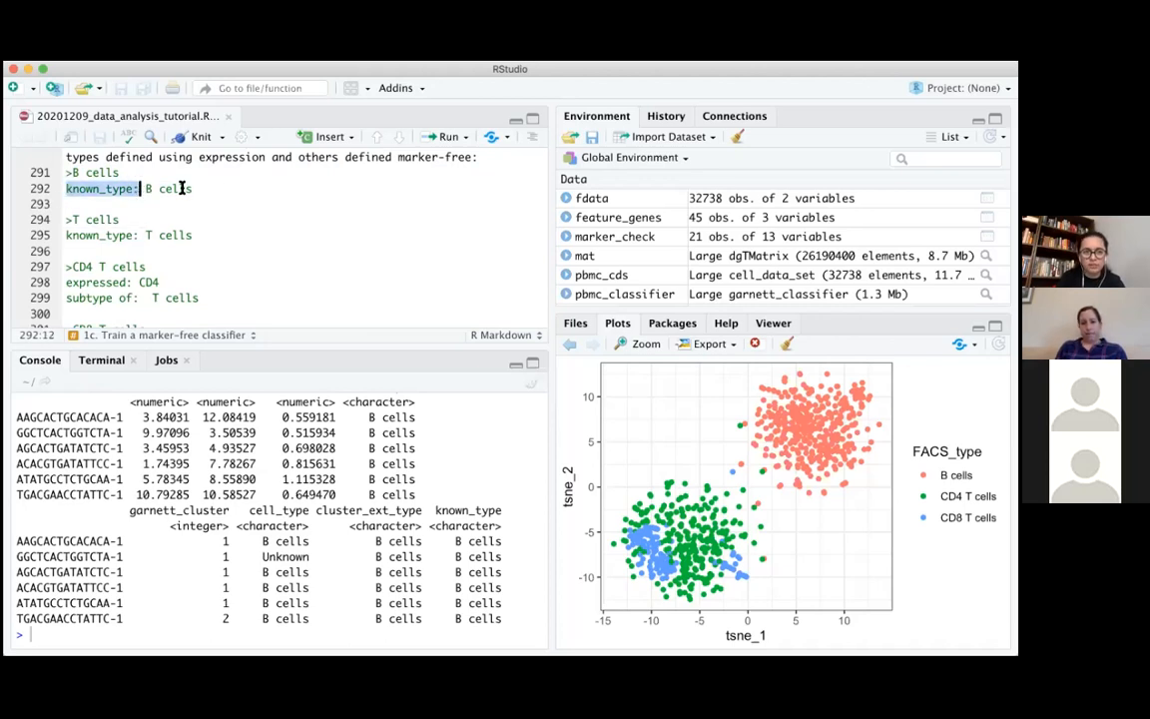
pyautogui.click(199, 188)
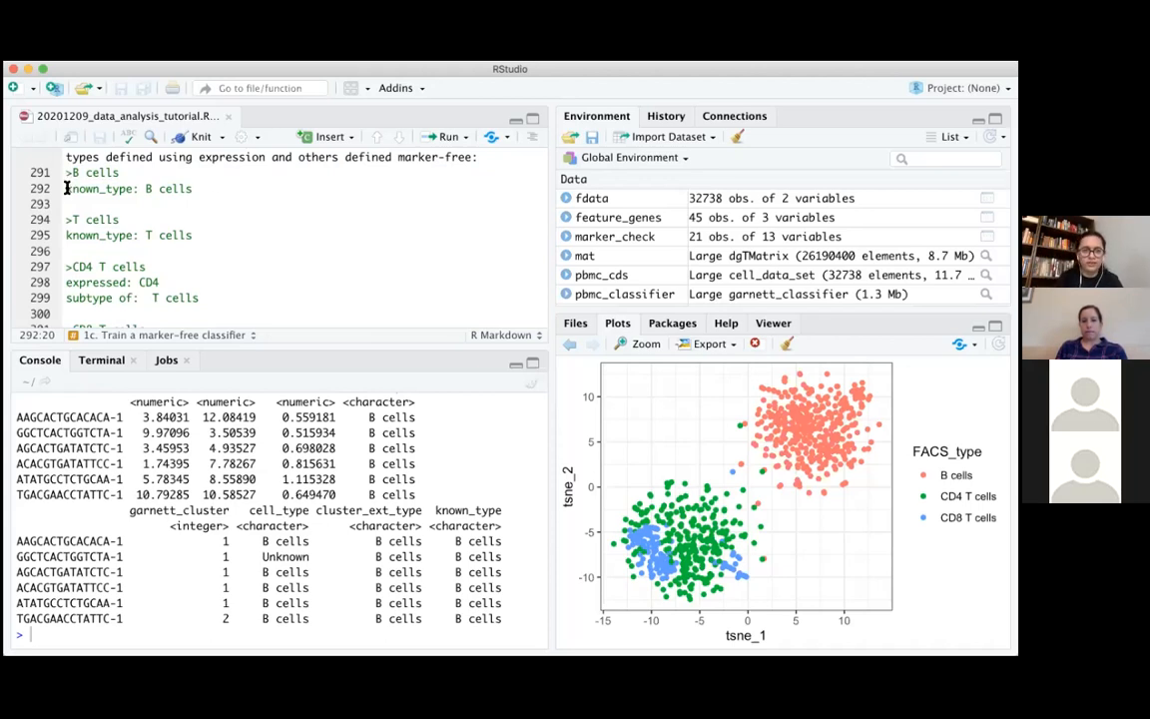
pyautogui.moveTo(68, 189); pyautogui.dragTo(133, 189)
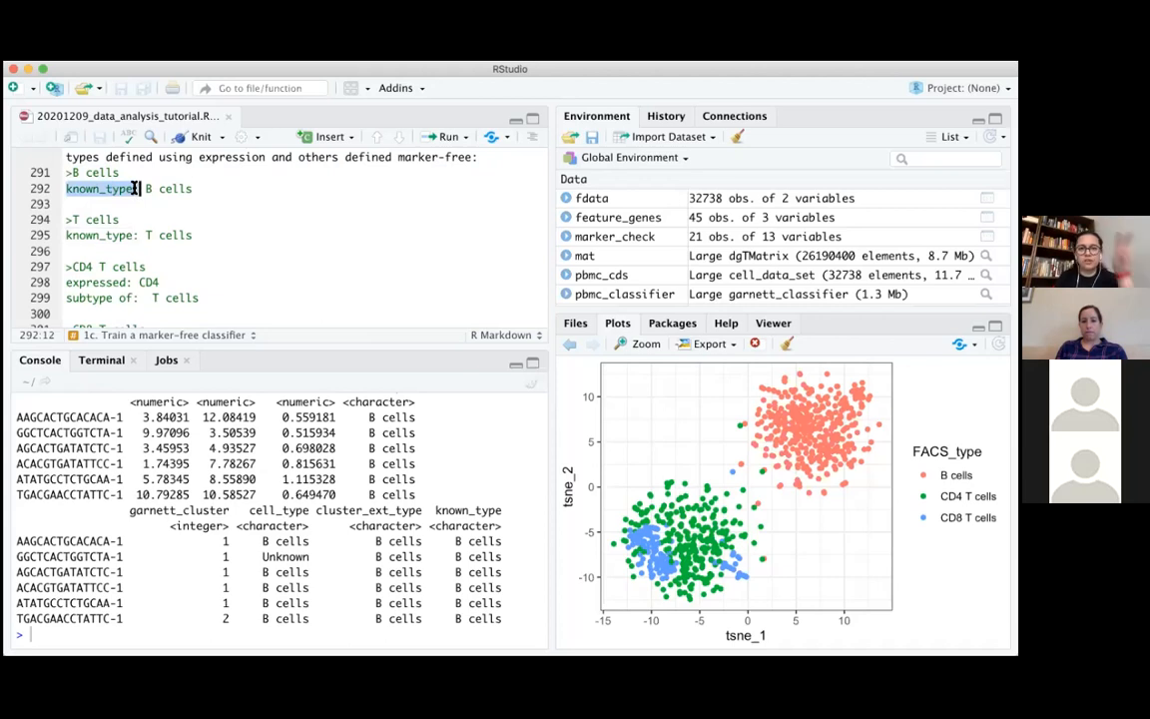
pyautogui.click(146, 188)
pyautogui.moveTo(146, 189); pyautogui.dragTo(205, 188)
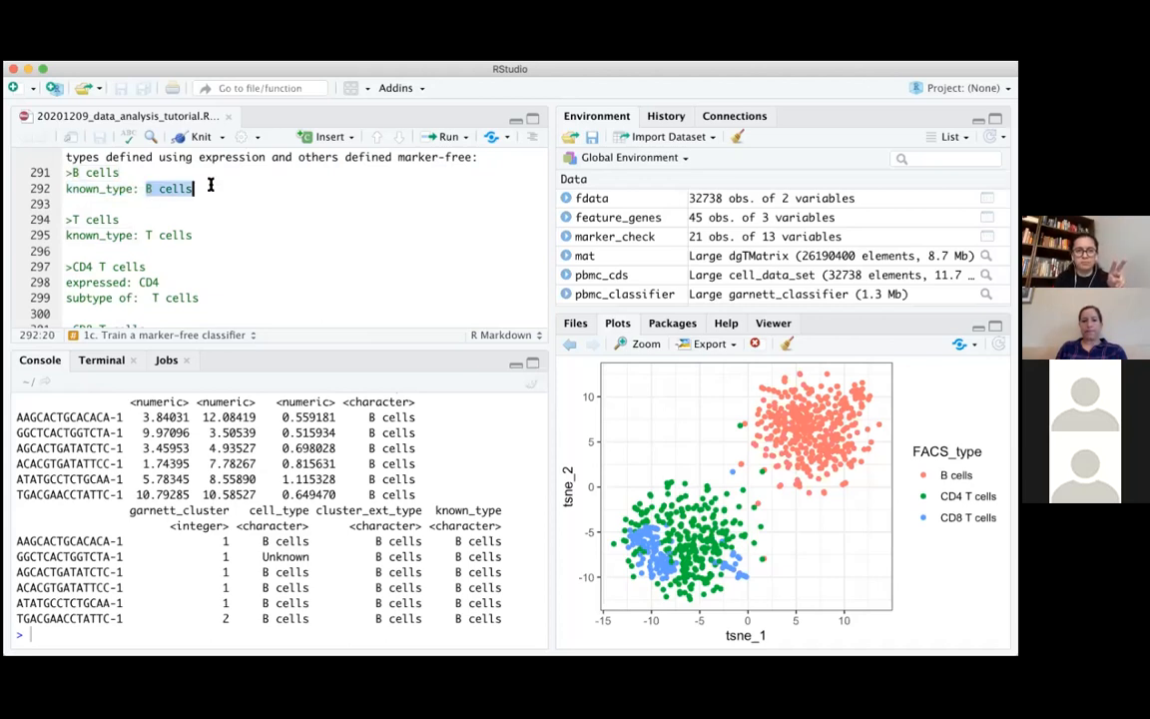
pyautogui.click(204, 189)
pyautogui.click(194, 234)
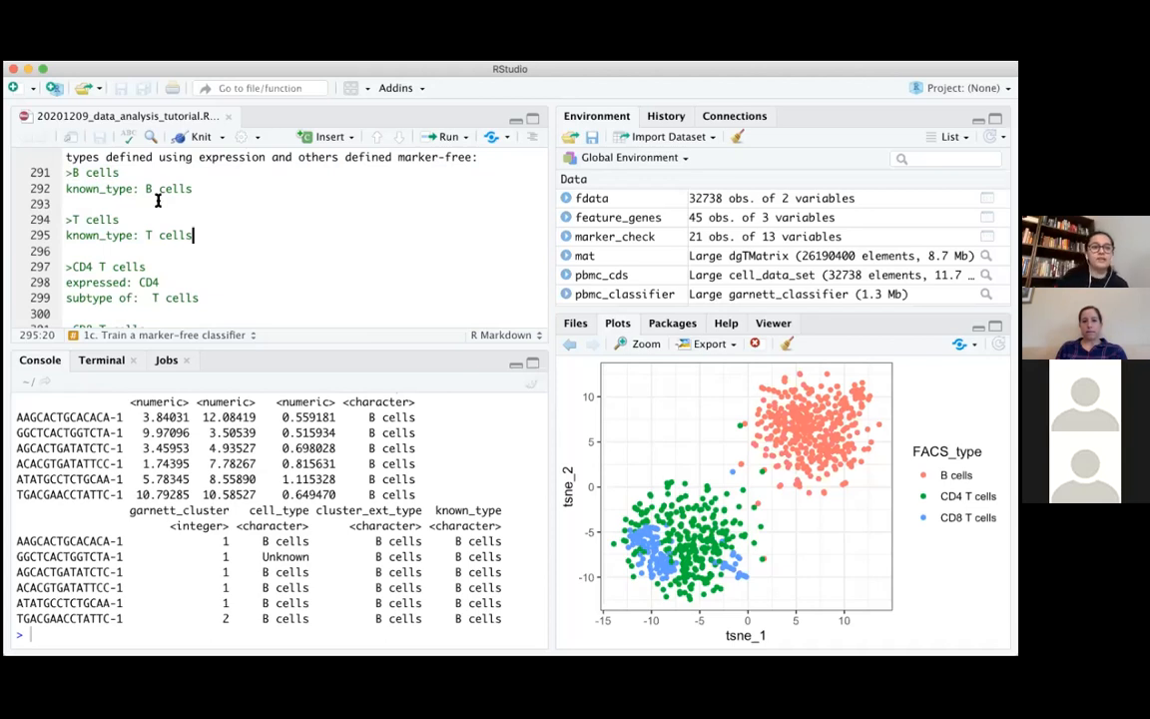
pyautogui.click(67, 172)
pyautogui.moveTo(100, 176); pyautogui.dragTo(219, 194)
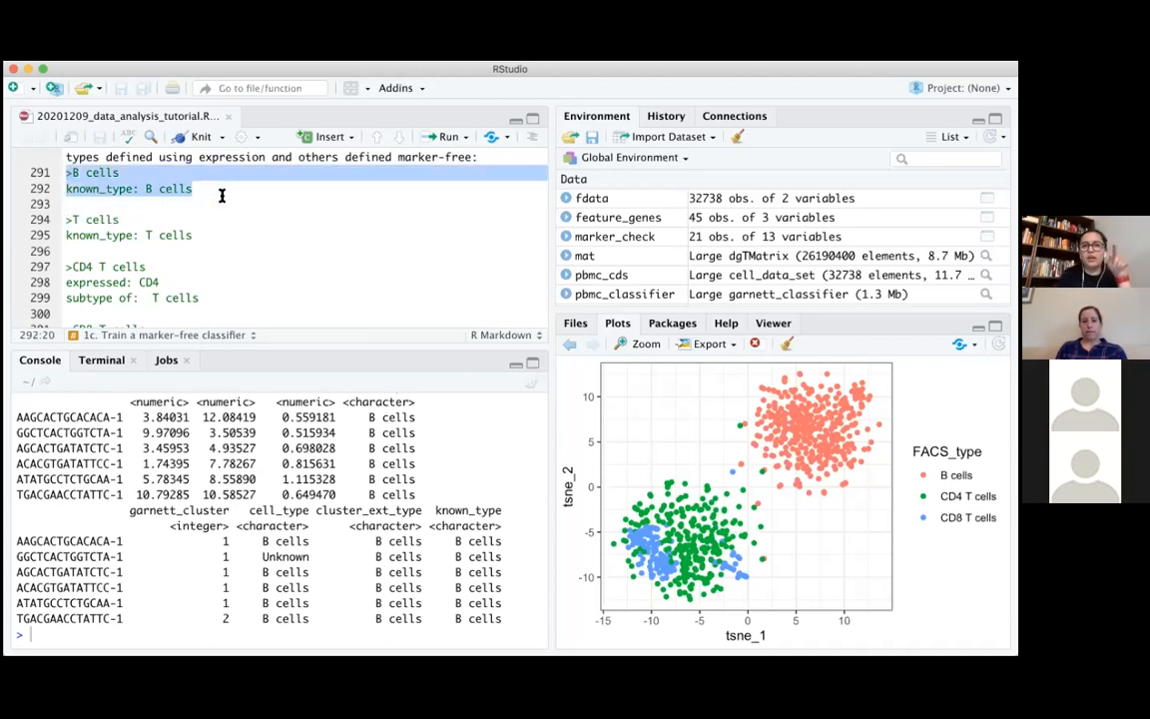
# Highlight the CD4 T cells definition in the example marker file, including its expressed and subtype of lines
pyautogui.scroll(-2, 230, 279)
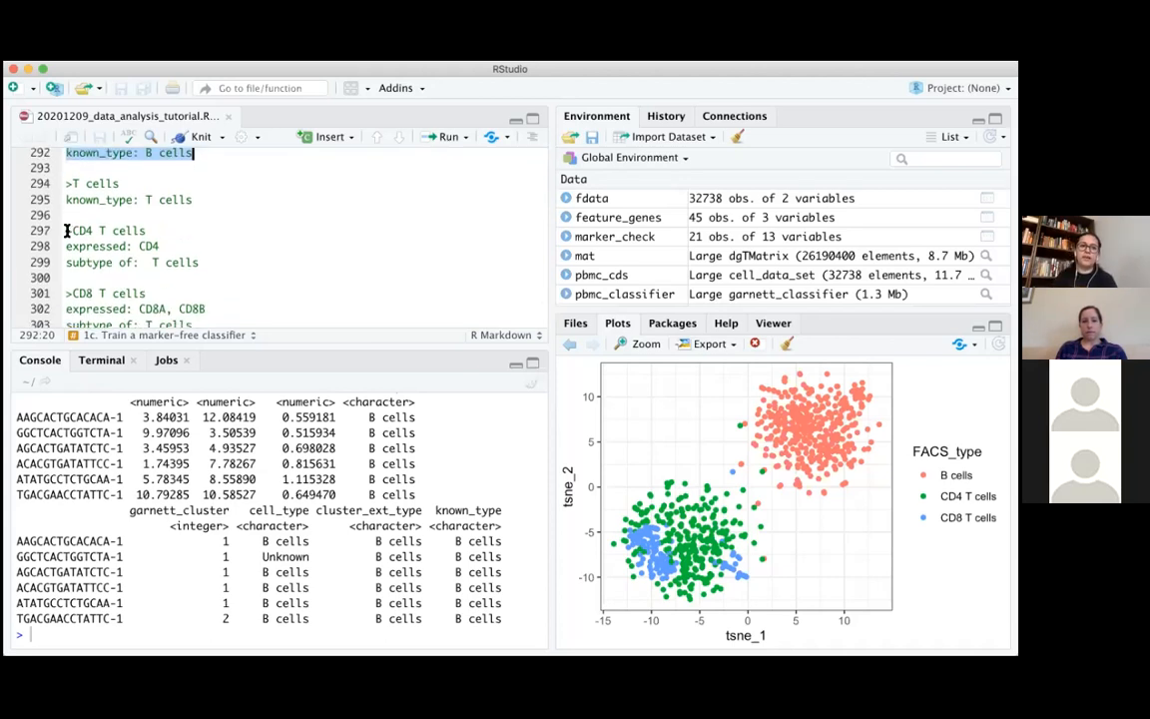
pyautogui.moveTo(65, 231); pyautogui.dragTo(202, 264)
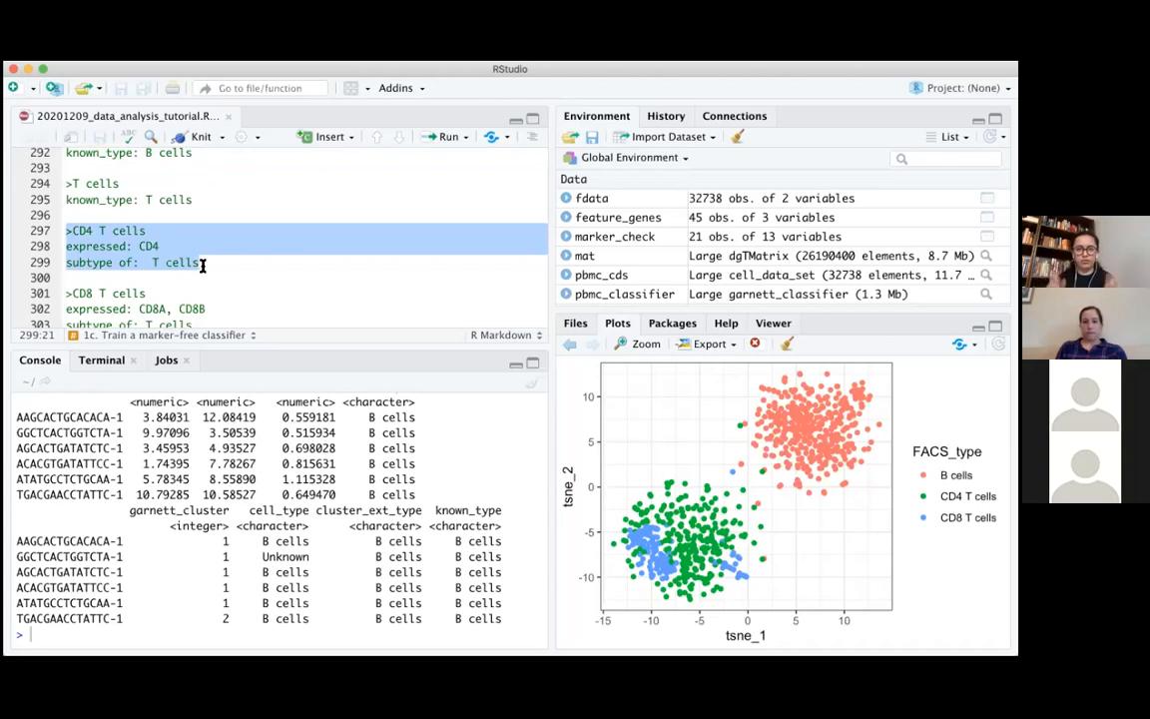
pyautogui.click(200, 262)
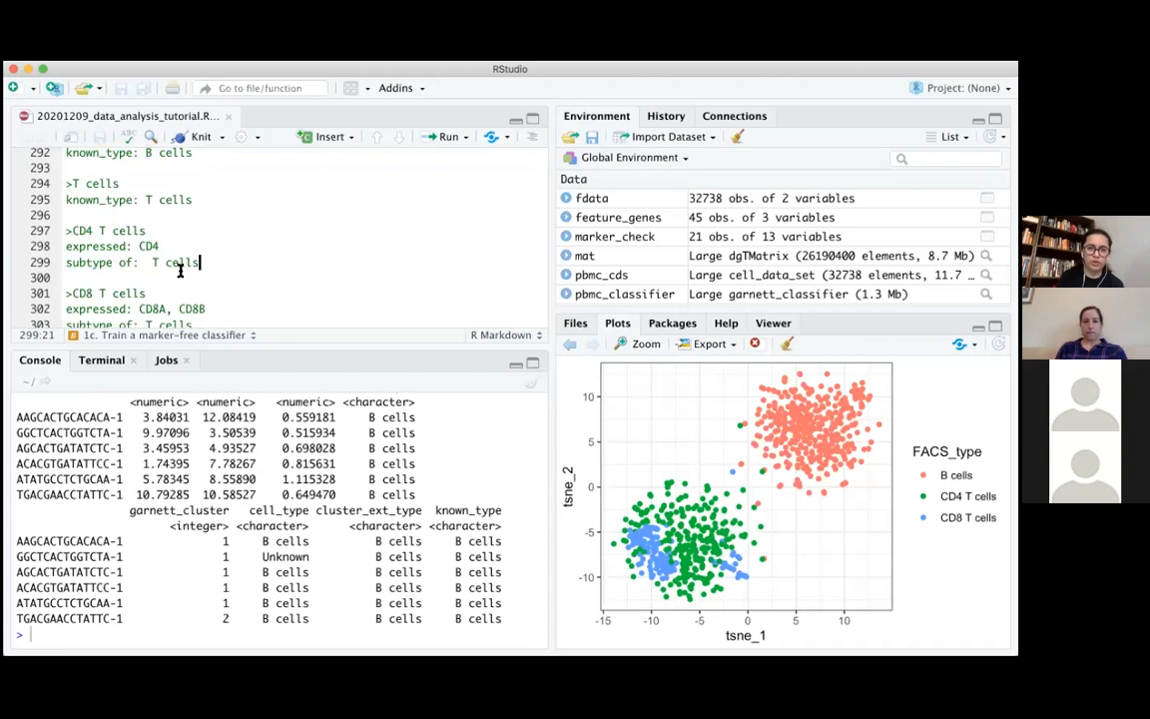
pyautogui.moveTo(65, 230); pyautogui.dragTo(224, 265)
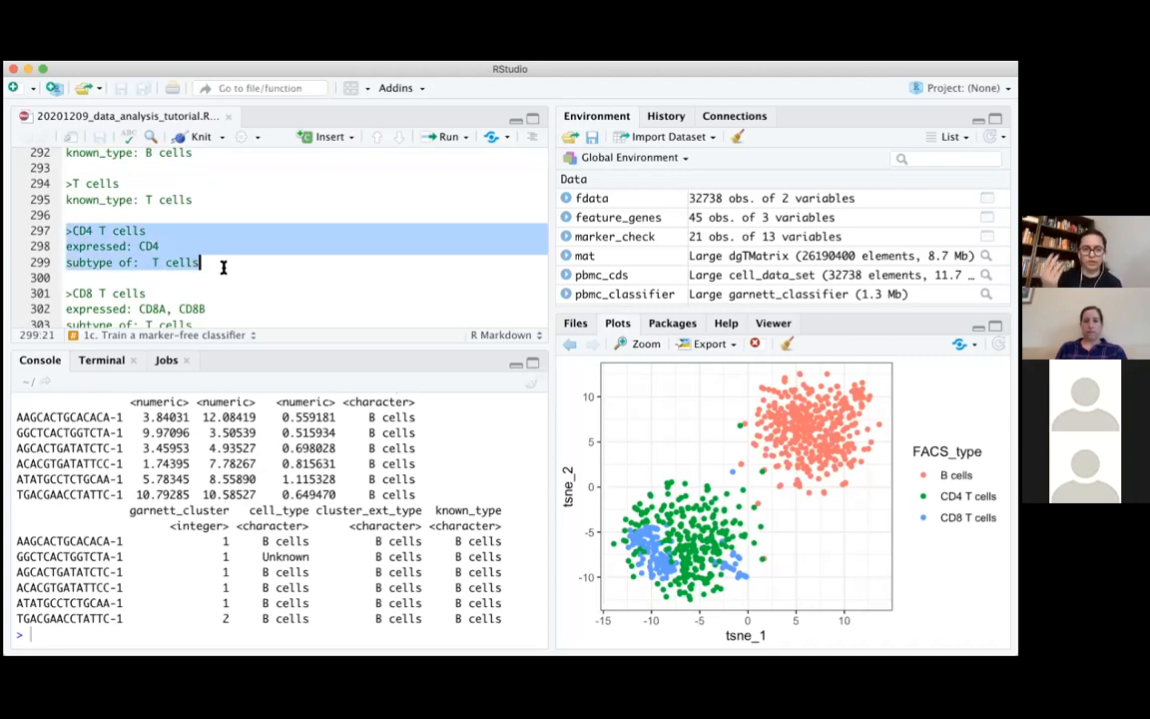
pyautogui.scroll(1, 224, 265)
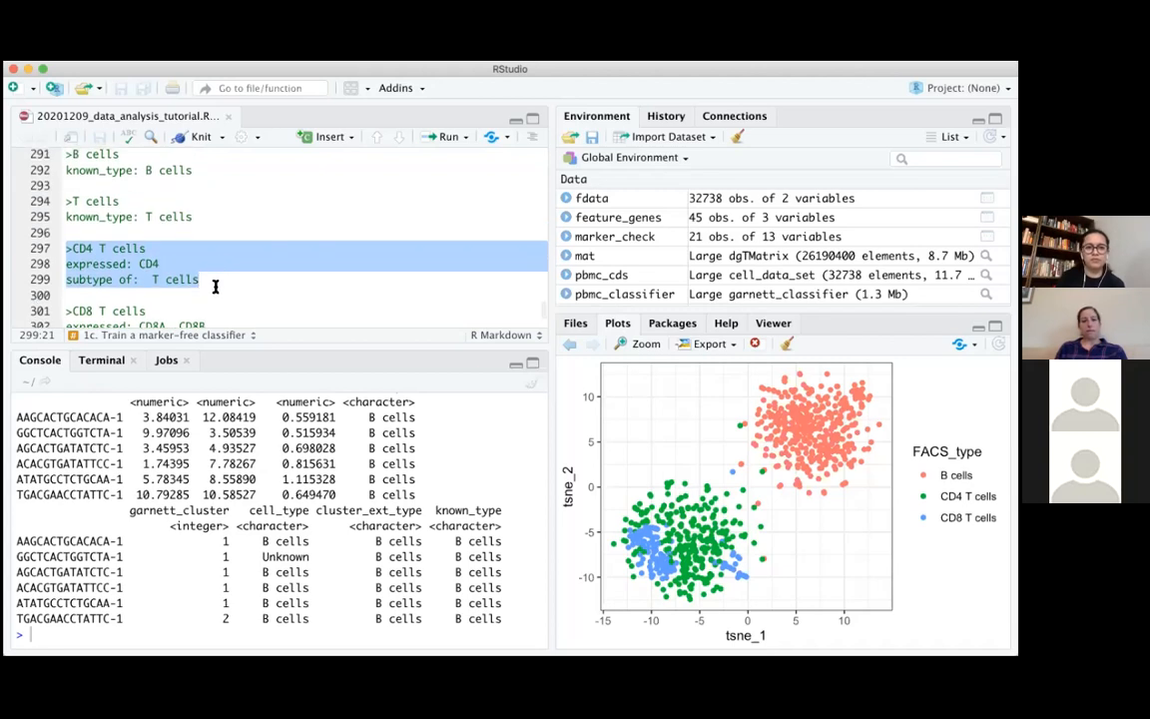
pyautogui.click(212, 282)
# Return to the B cells entry of the example marker file and highlight its known_type line for comparison with the console's known_type column
pyautogui.scroll(3, 215, 286)
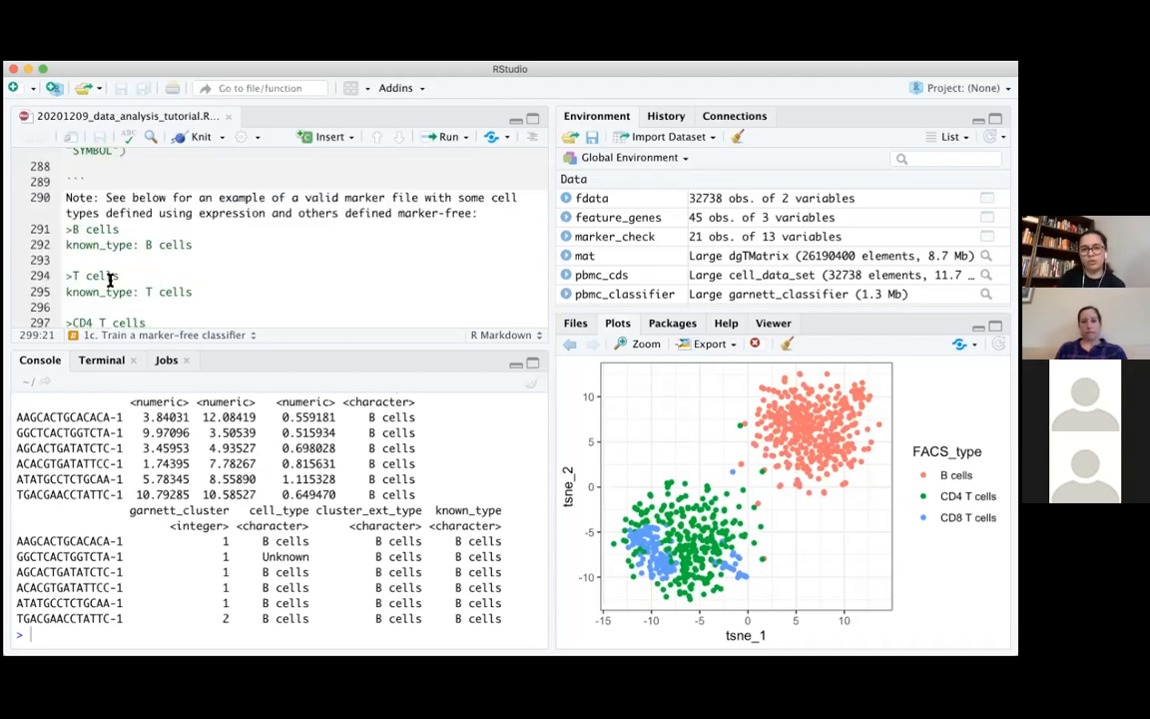
pyautogui.click(268, 237)
pyautogui.tripleClick(268, 244)
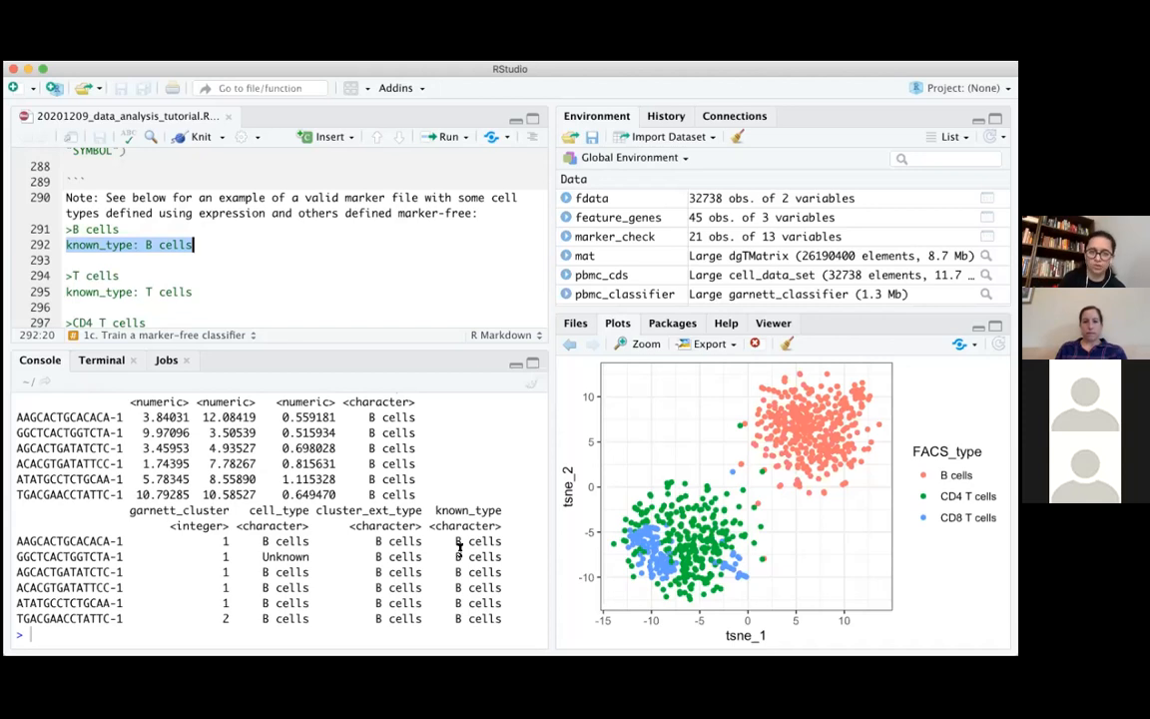
# Run the marker_file_path definition for pbmc_marker_free_test.txt and train pbmc_classifier on pbmc_cds with it, using SYMBOL gene IDs and num_unknown = 50
pyautogui.scroll(3, 431, 290)
pyautogui.scroll(2, 420, 219)
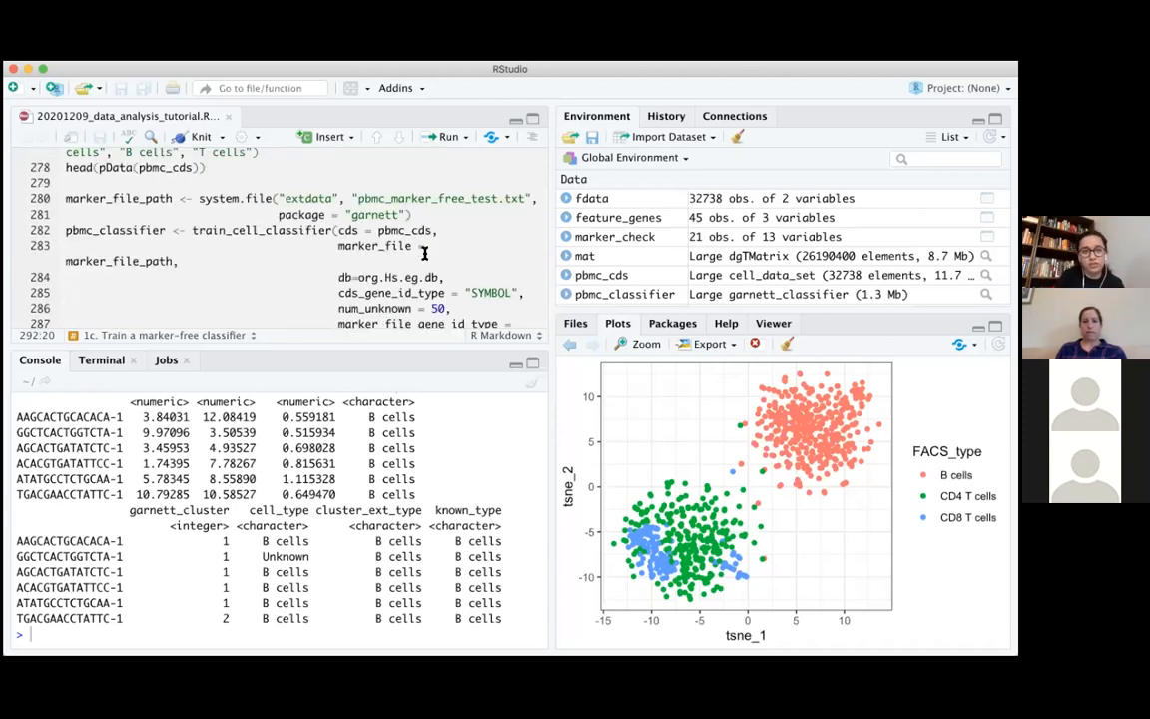
pyautogui.moveTo(66, 198); pyautogui.dragTo(425, 212)
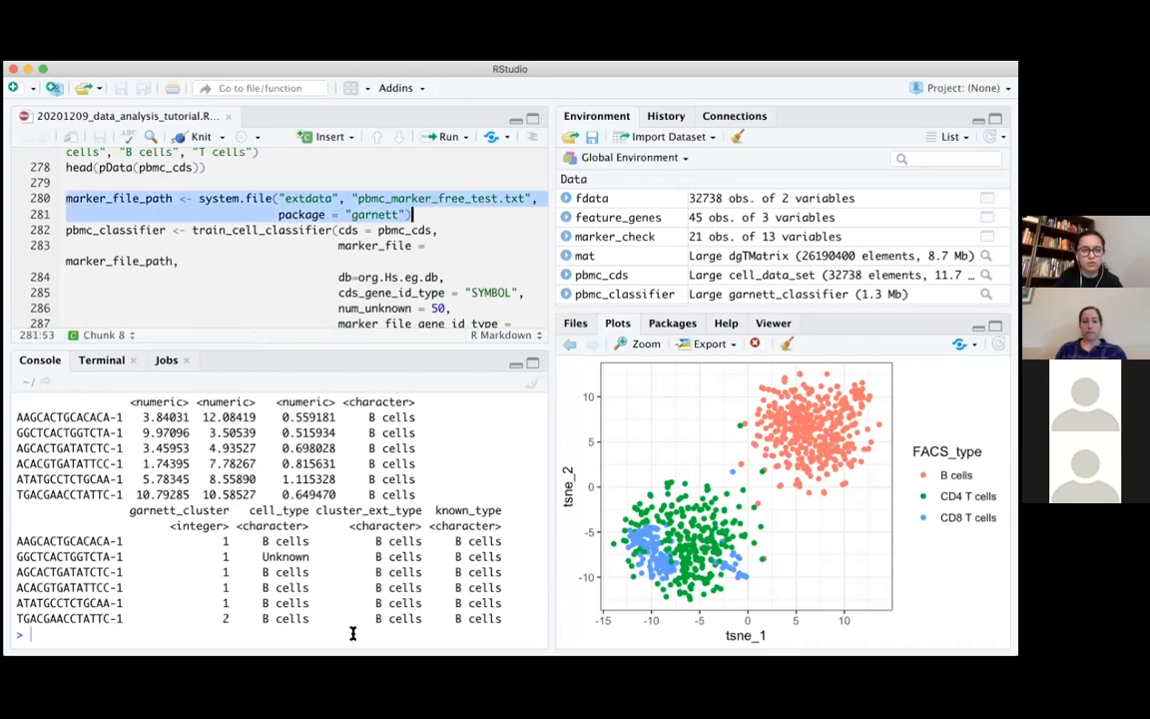
pyautogui.press('super+Return')
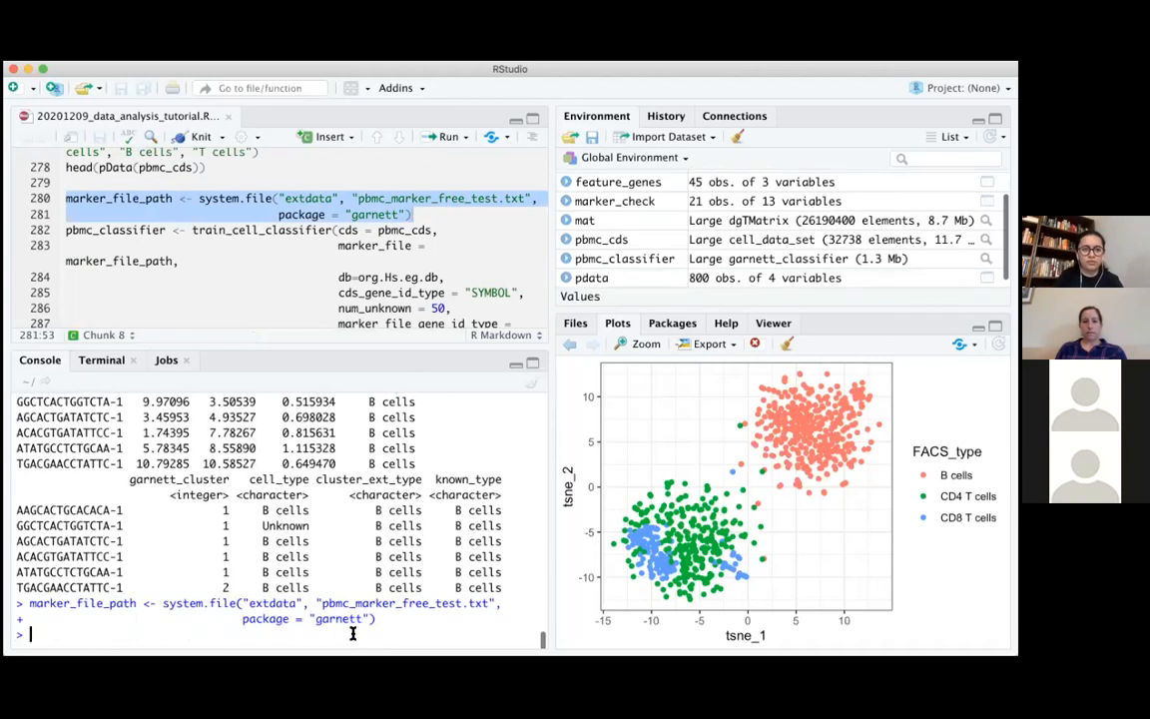
pyautogui.moveTo(66, 230); pyautogui.dragTo(406, 308)
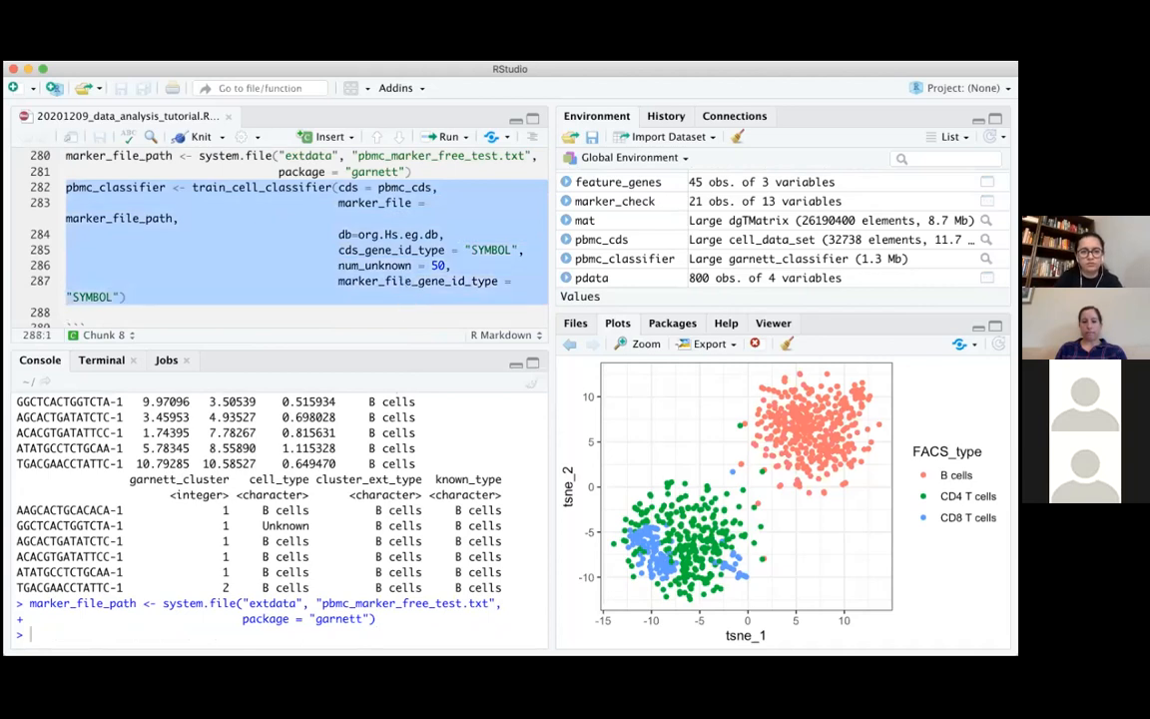
pyautogui.hotkey('ctrl', 'Return')
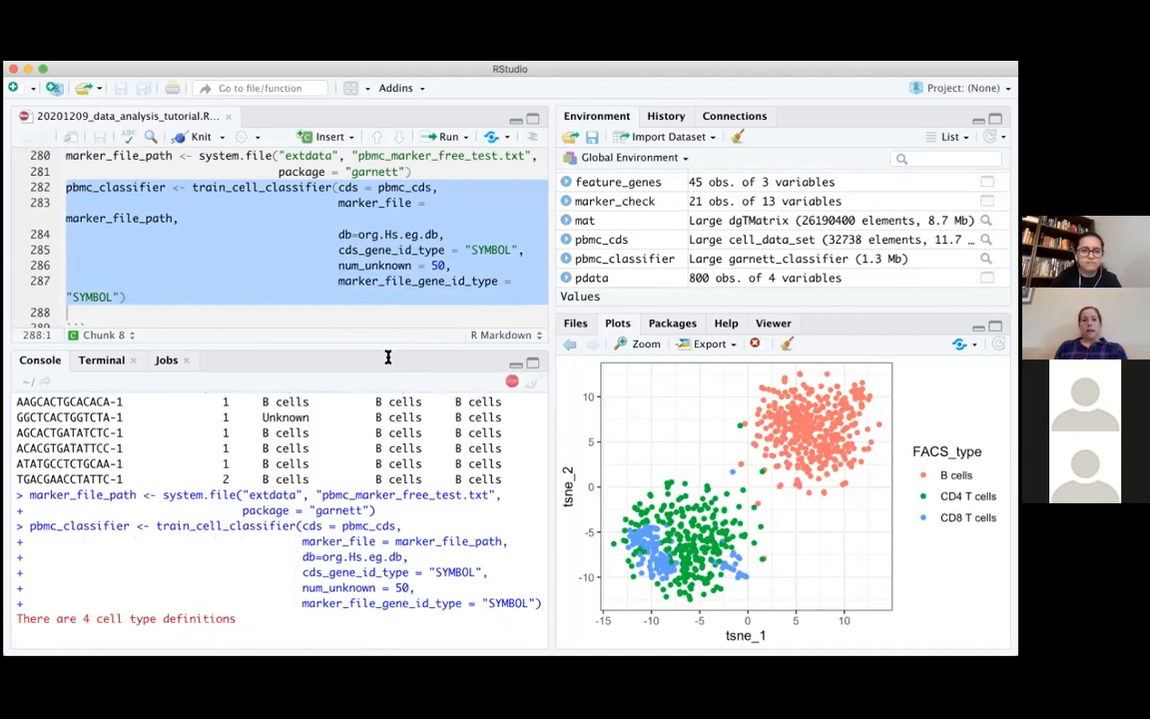
pyautogui.scroll(-3, 388, 357)
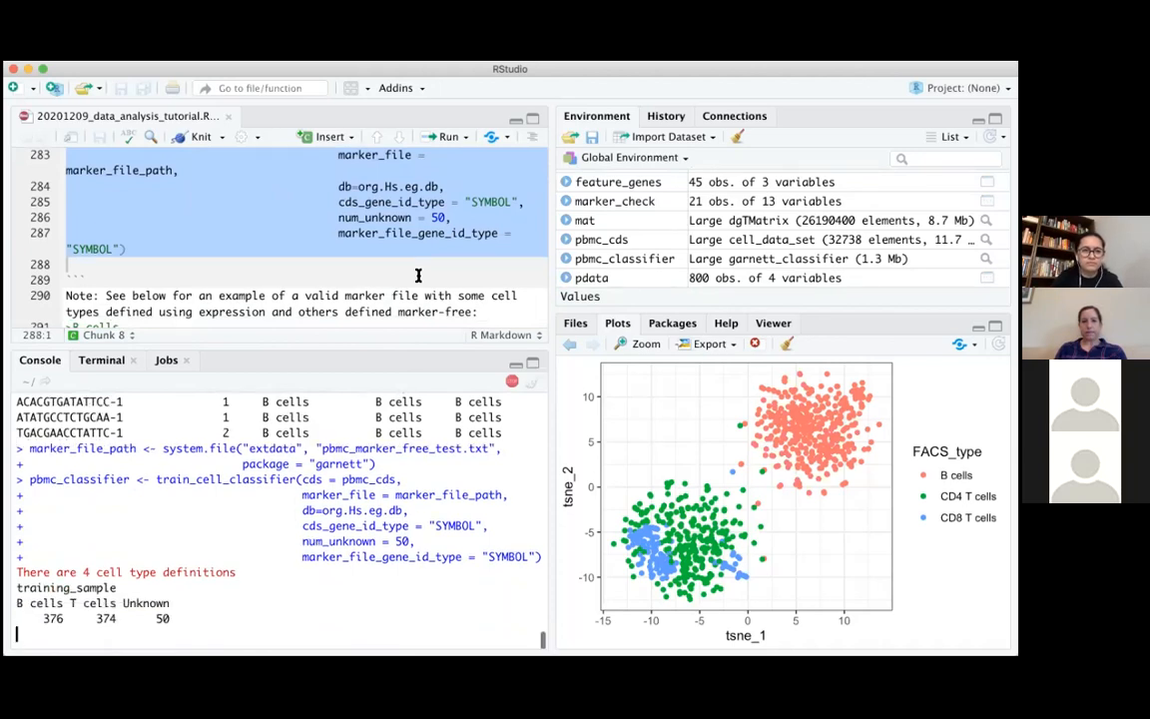
pyautogui.scroll(-10, 418, 275)
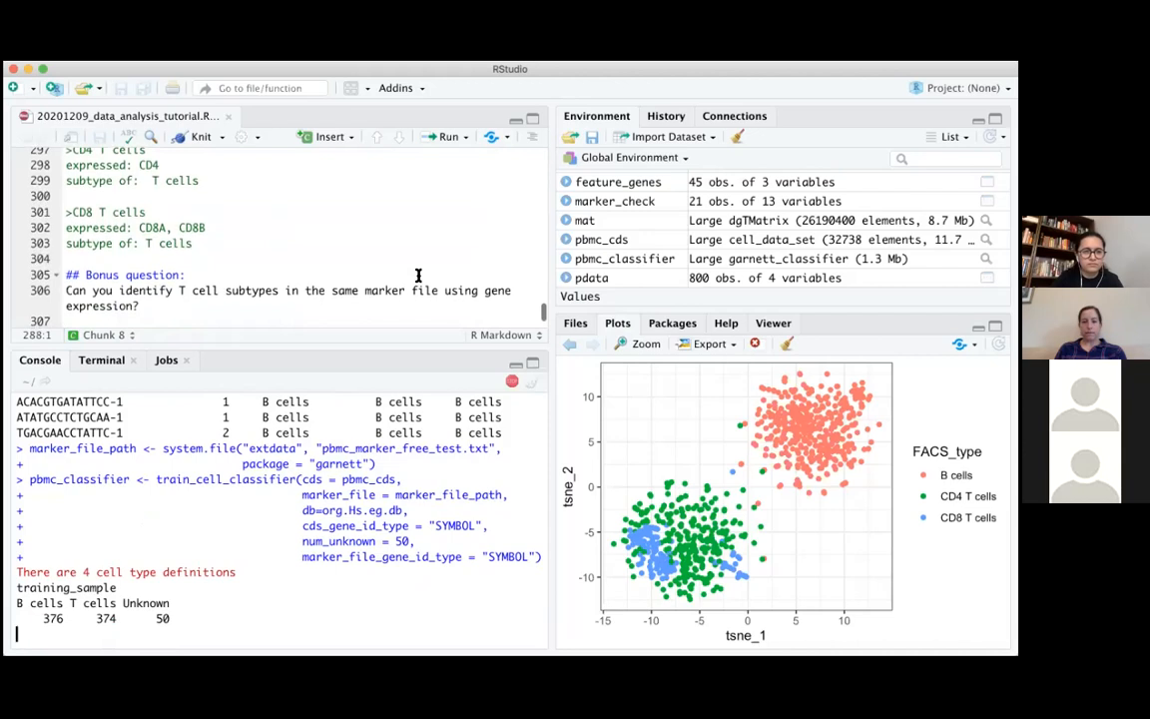
pyautogui.scroll(-5, 418, 276)
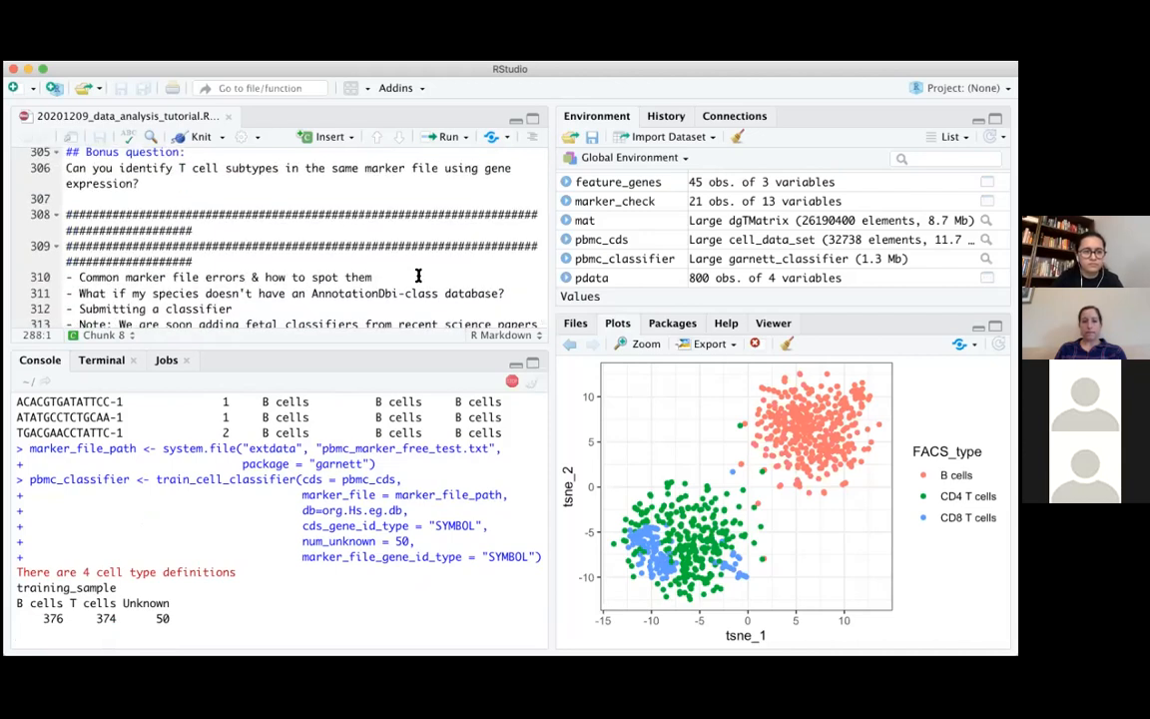
pyautogui.scroll(20, 418, 276)
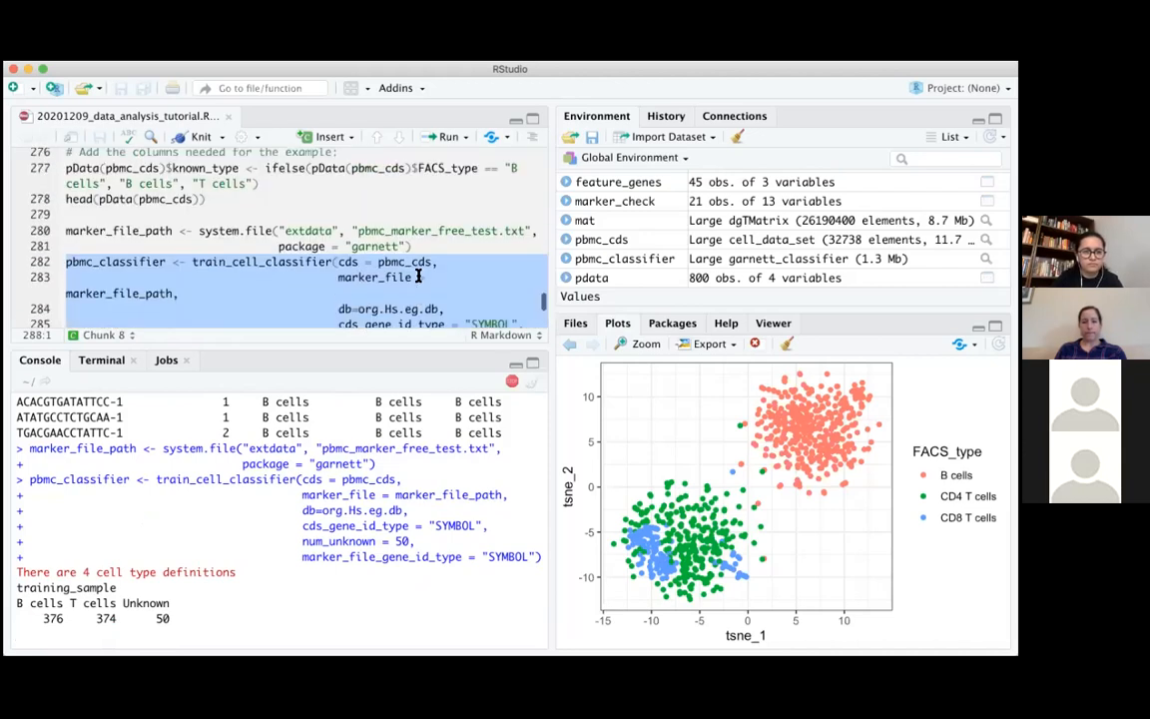
pyautogui.scroll(4, 418, 276)
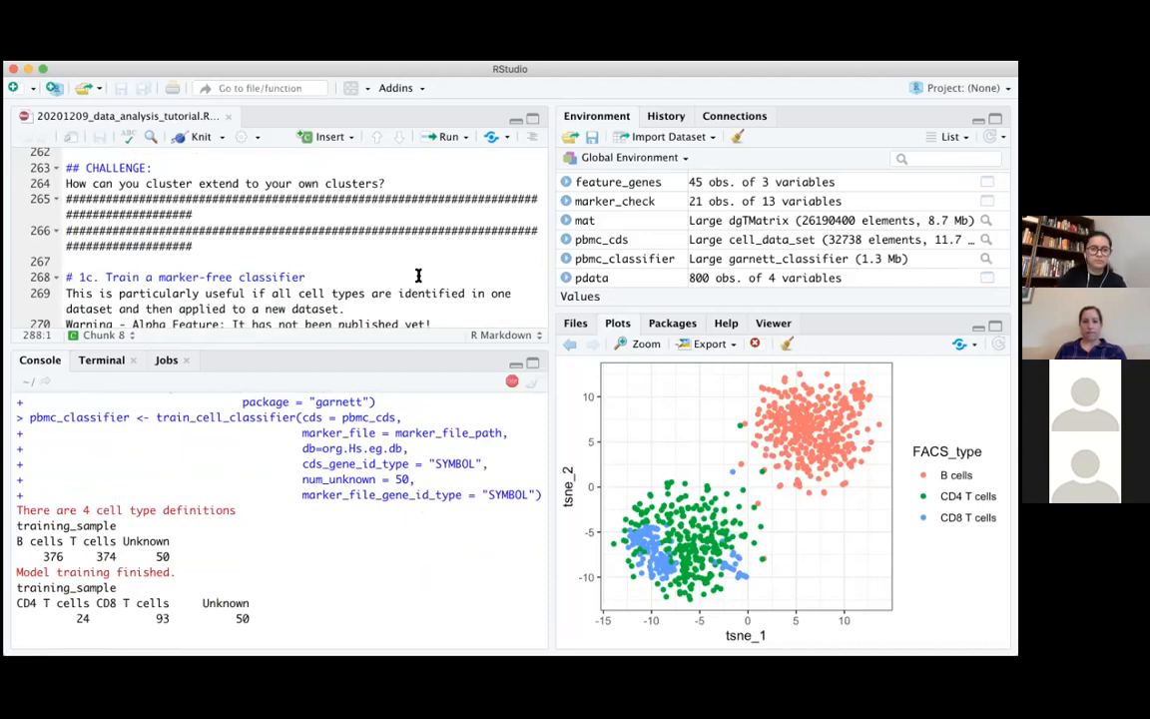
pyautogui.scroll(1, 419, 276)
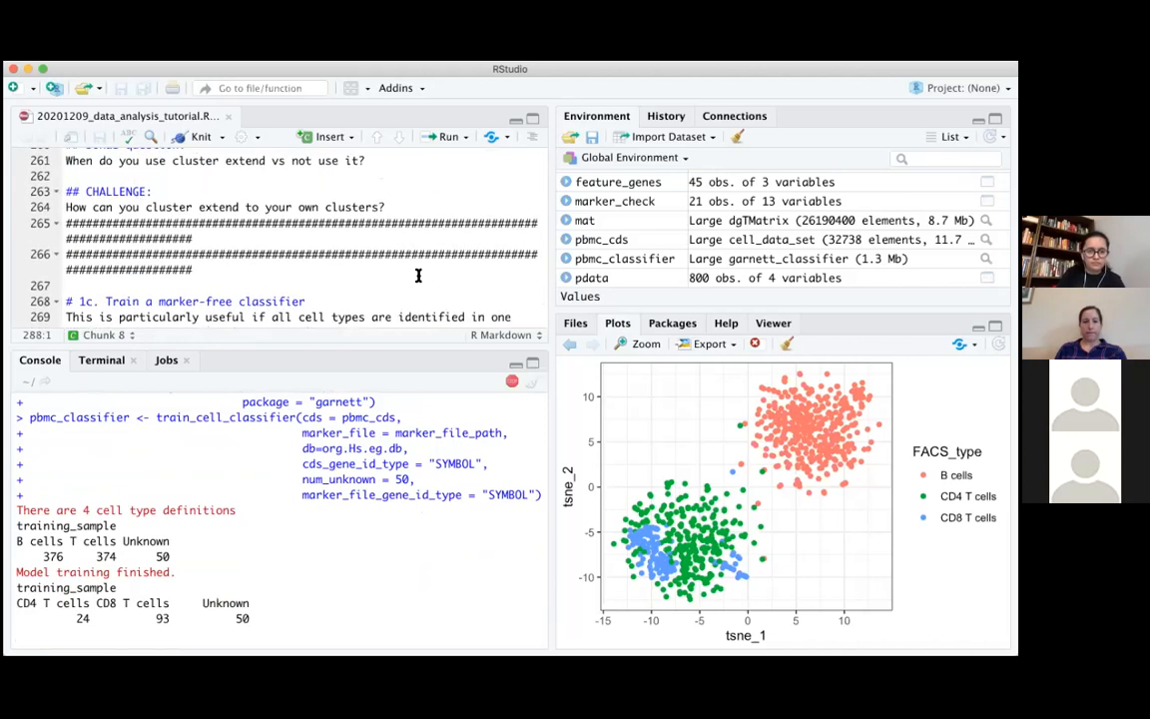
# Highlight the Unknown counts in both training_sample tables of the classifier training output
pyautogui.moveTo(201, 603); pyautogui.dragTo(275, 615)
pyautogui.click(273, 613)
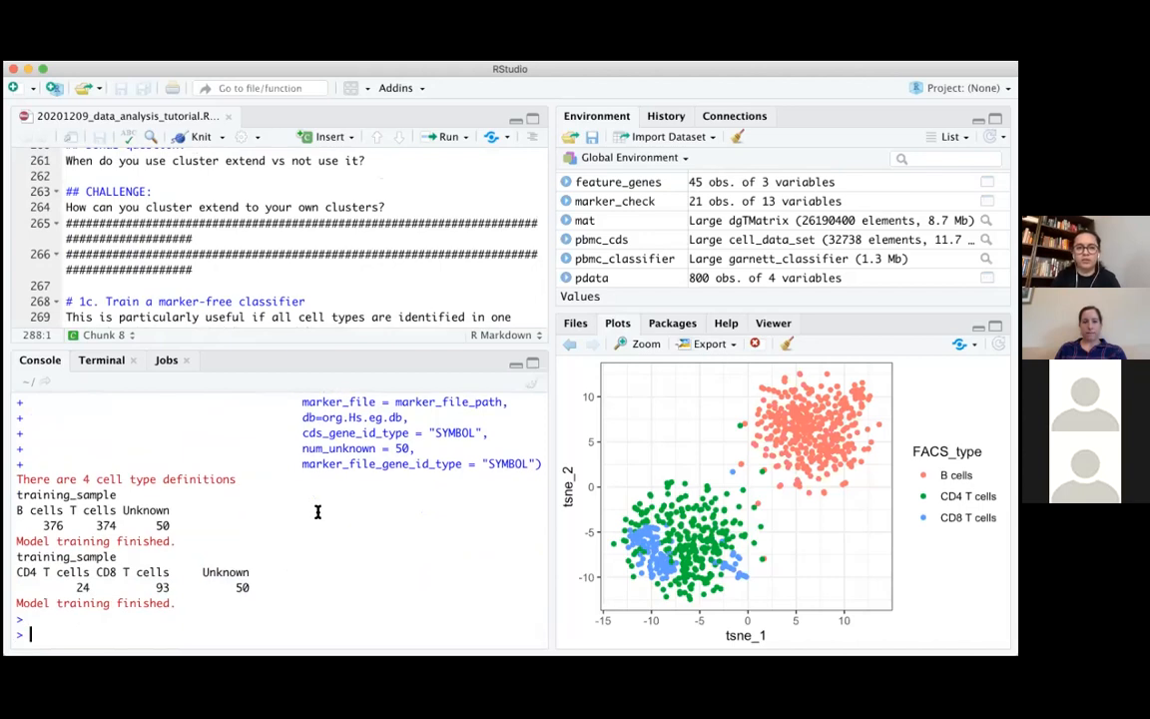
pyautogui.scroll(1, 318, 511)
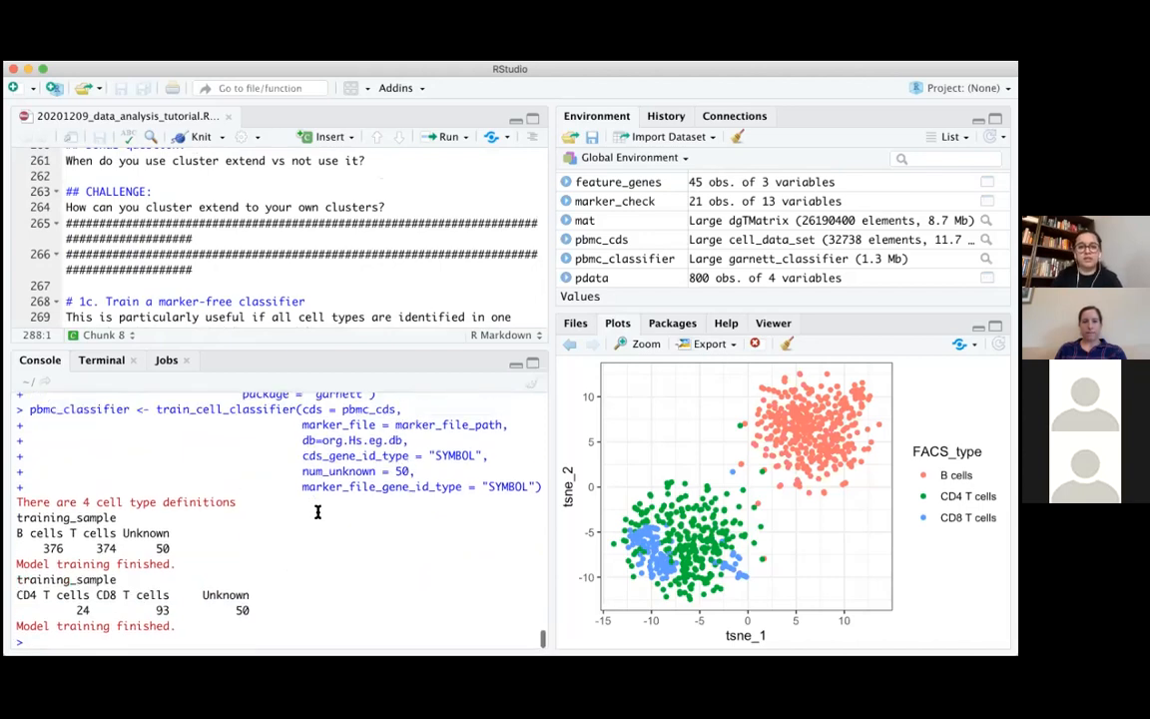
pyautogui.moveTo(153, 548); pyautogui.dragTo(191, 549)
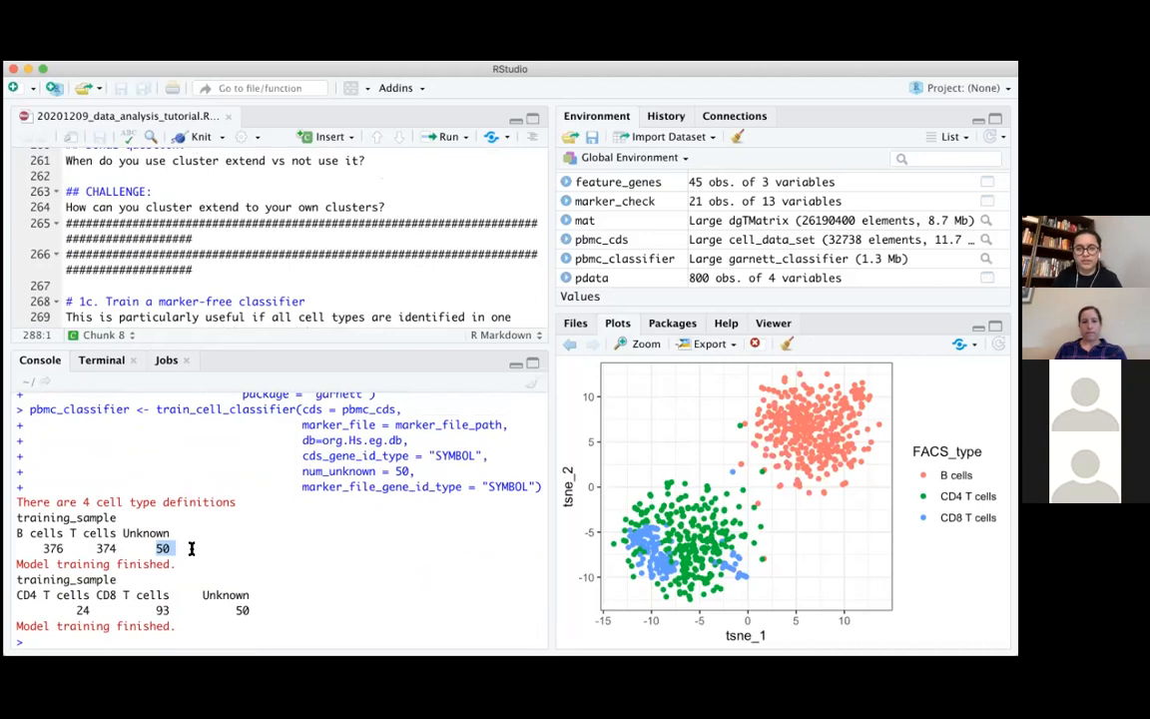
# Look through the marker-free classifier section and the classify_cells chunk under "2. Classifying your cells" in the tutorial script
pyautogui.scroll(2, 191, 548)
pyautogui.scroll(3, 322, 240)
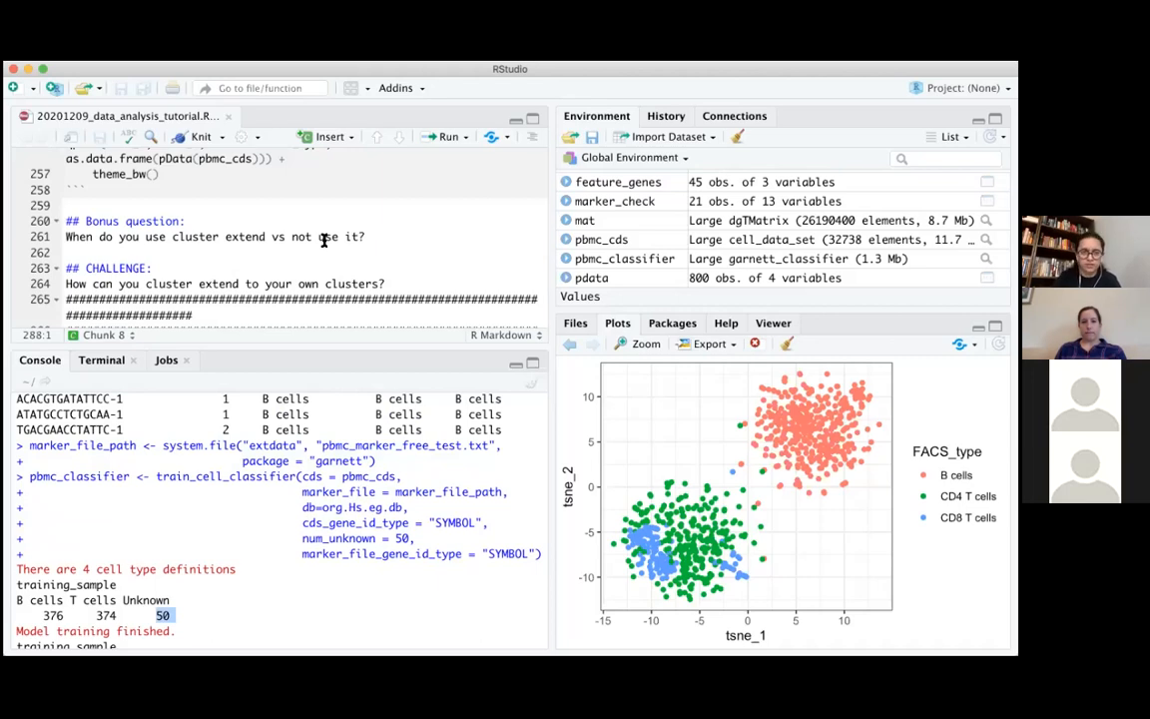
pyautogui.scroll(1, 324, 240)
pyautogui.scroll(-3, 324, 239)
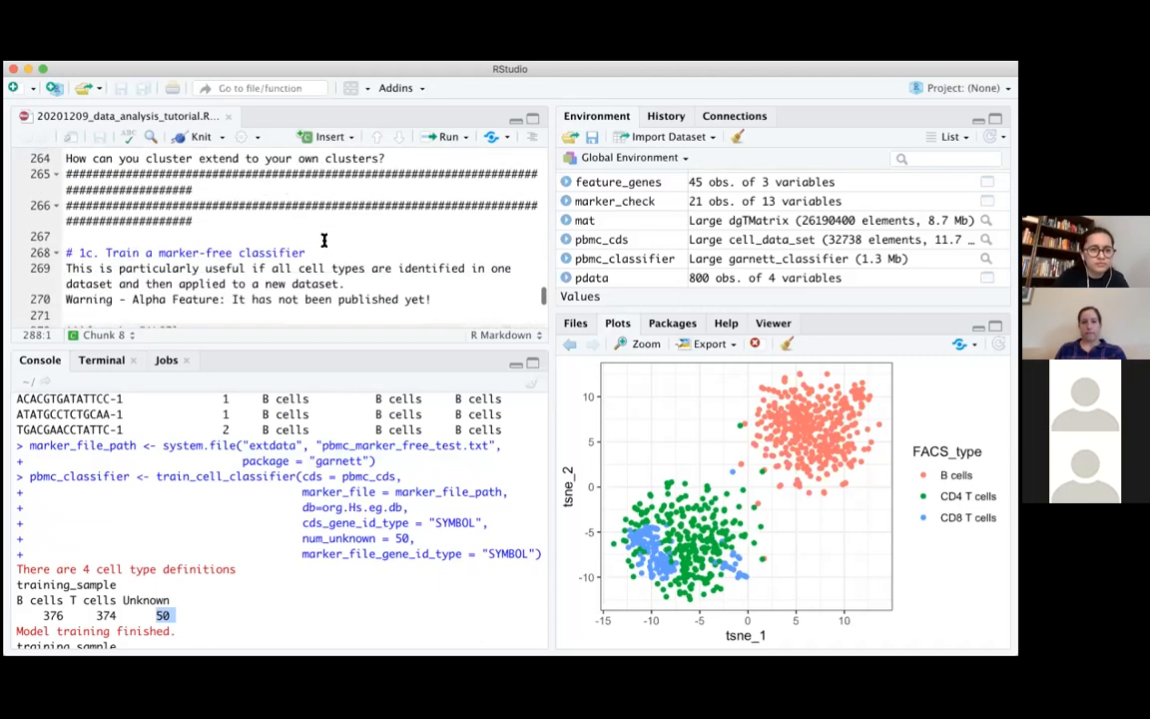
pyautogui.scroll(-5, 324, 239)
pyautogui.scroll(4, 323, 239)
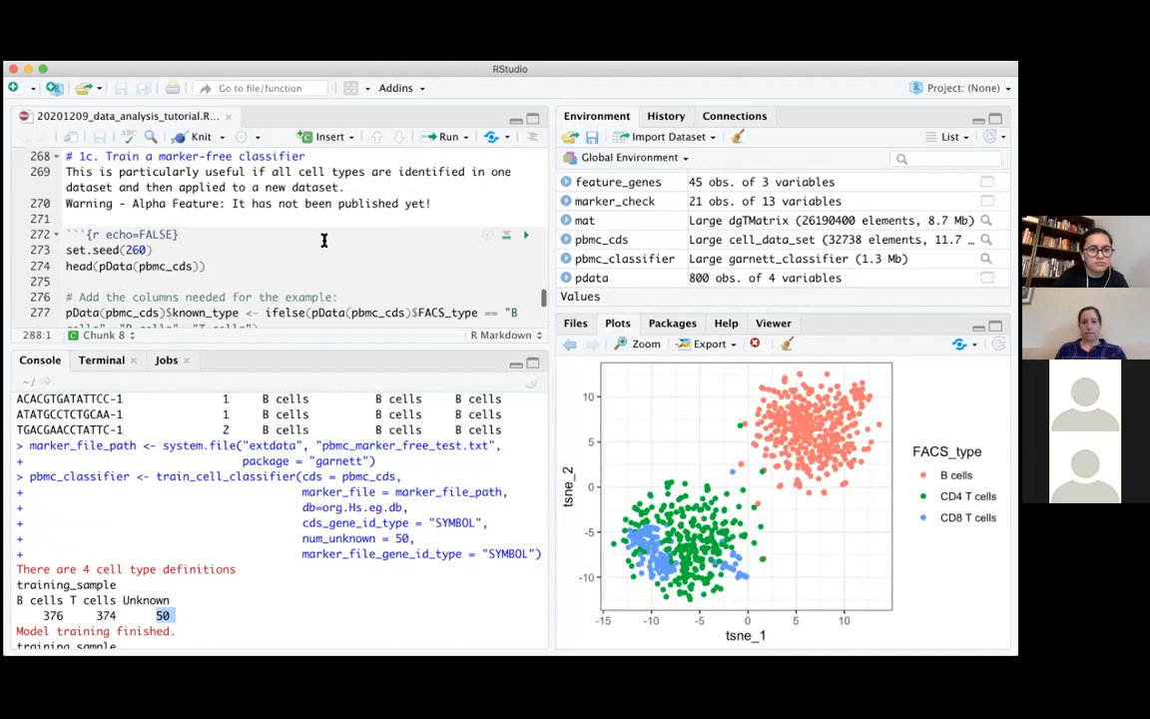
pyautogui.scroll(15, 323, 239)
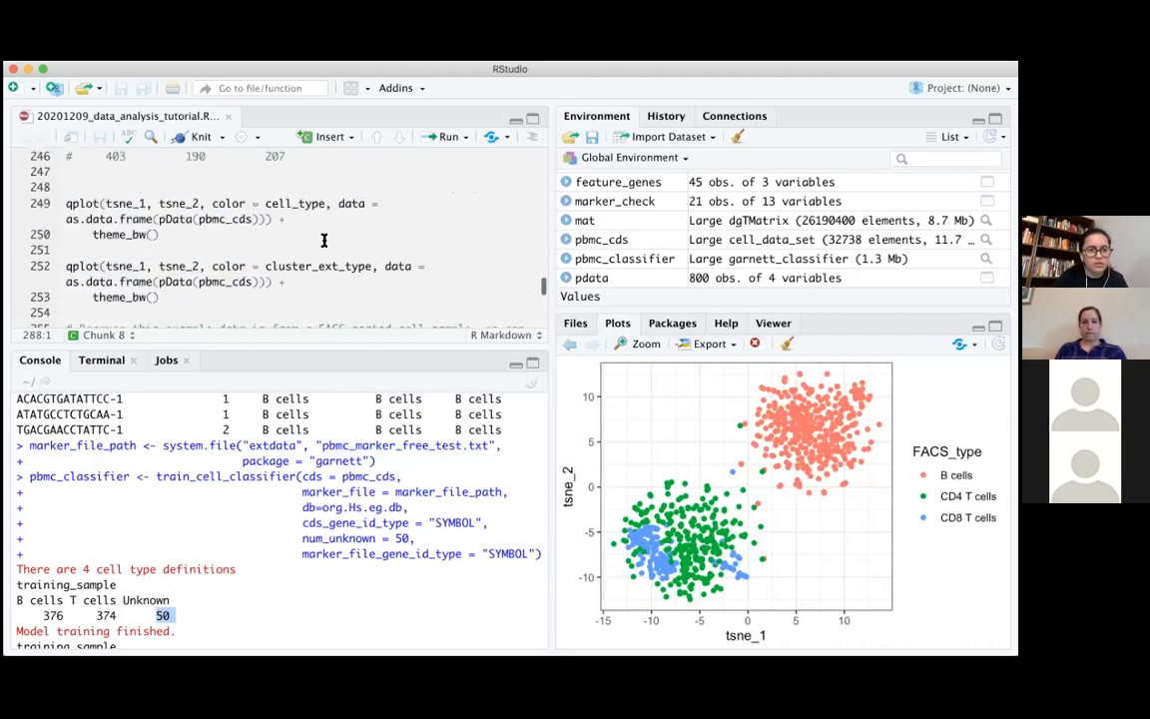
pyautogui.scroll(-3, 324, 240)
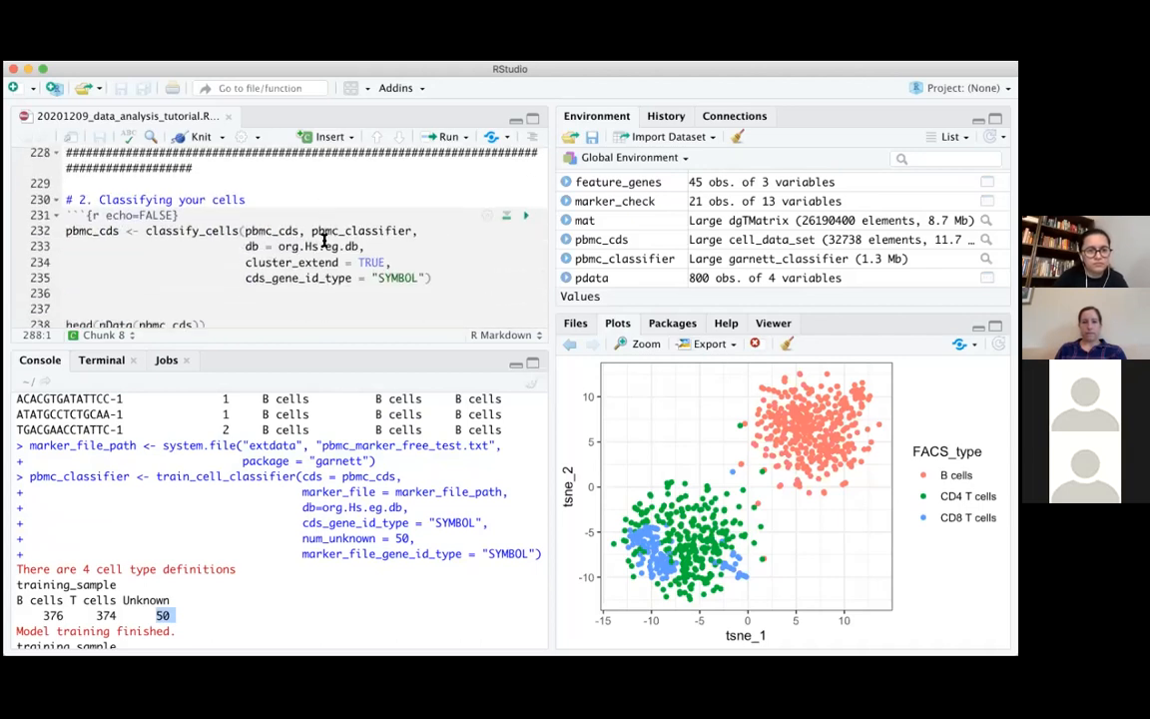
pyautogui.scroll(-2, 324, 239)
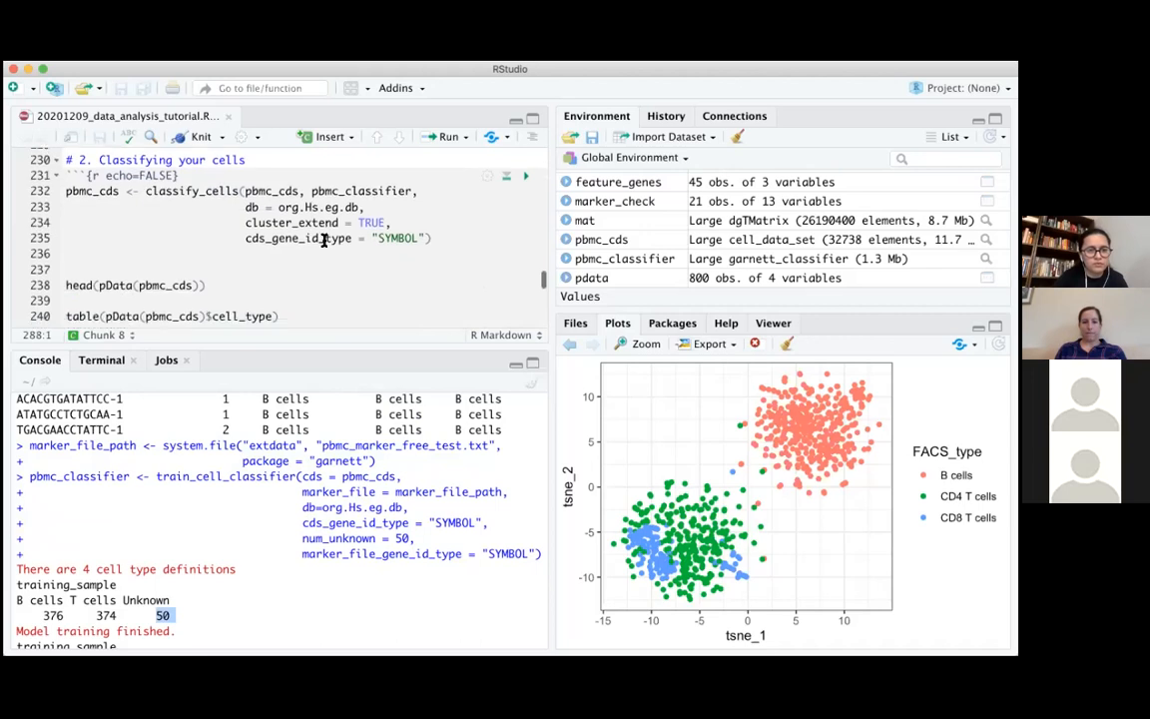
pyautogui.scroll(-9, 323, 240)
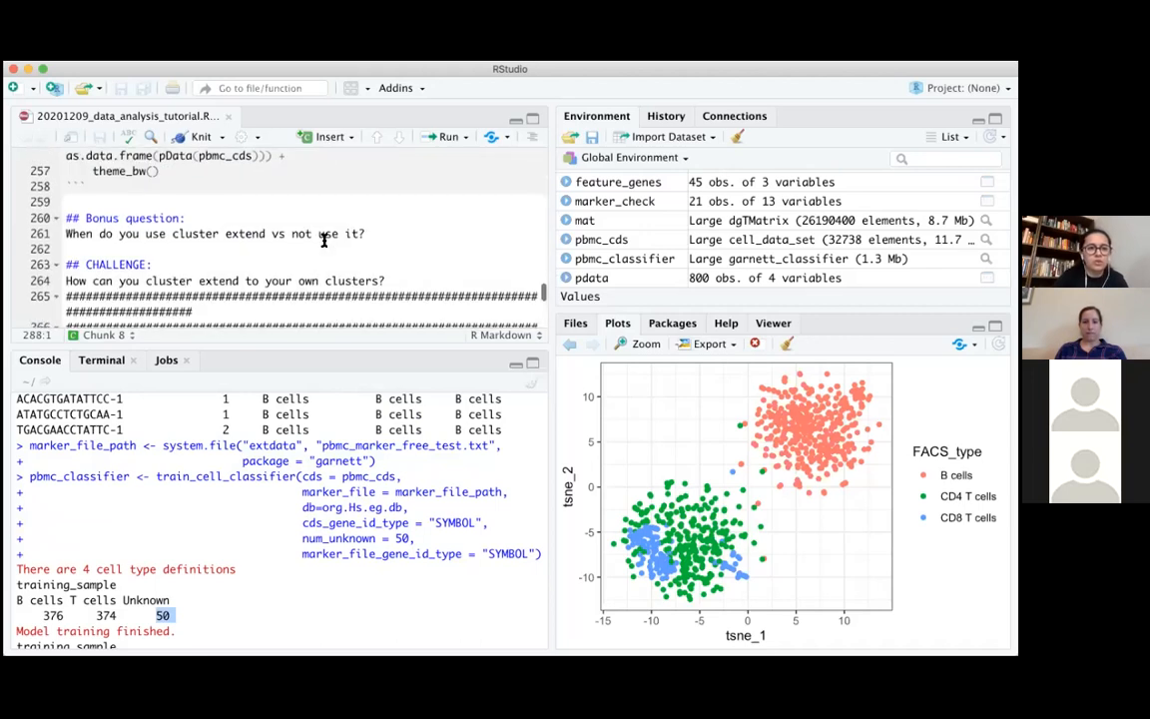
pyautogui.scroll(-4, 323, 240)
# Review the train_cell_classifier call and its training output in the console
pyautogui.click(301, 621)
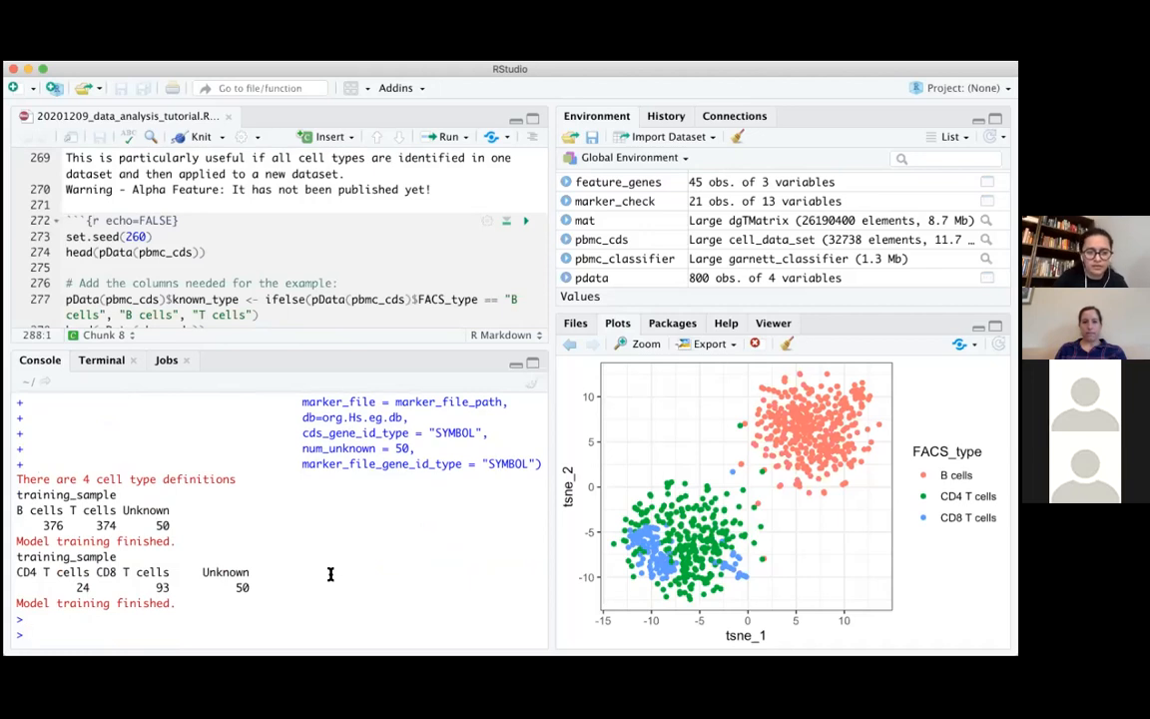
pyautogui.scroll(1, 337, 567)
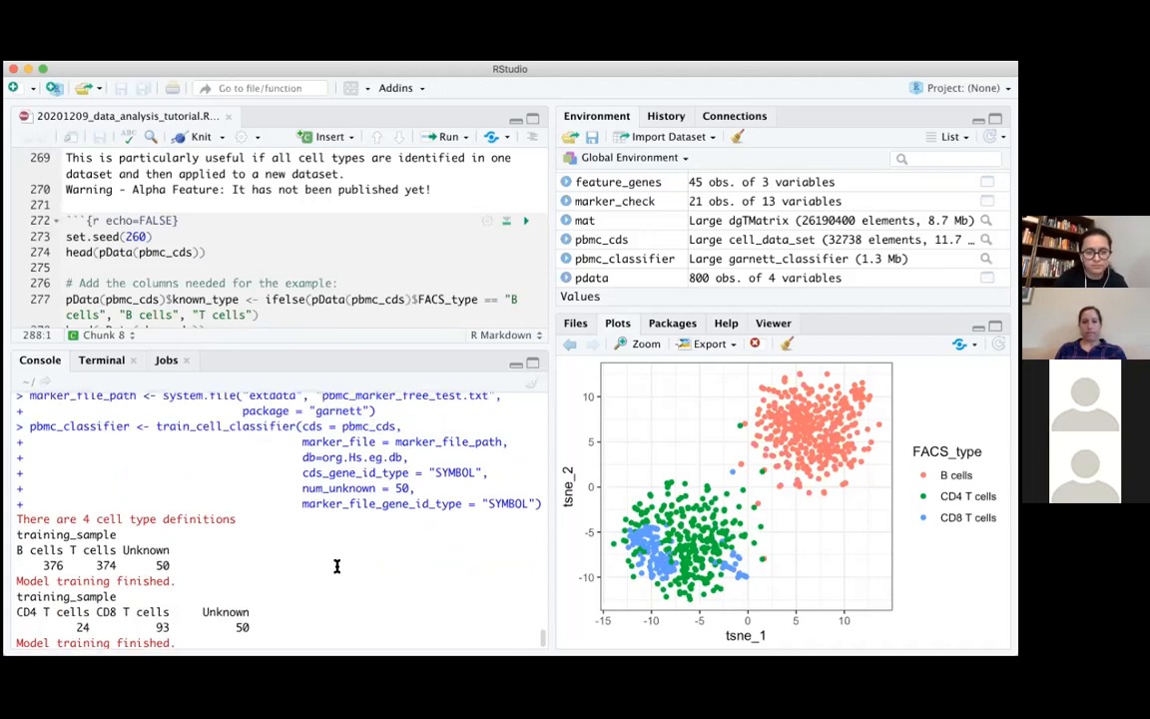
pyautogui.scroll(1, 336, 567)
pyautogui.scroll(1, 337, 540)
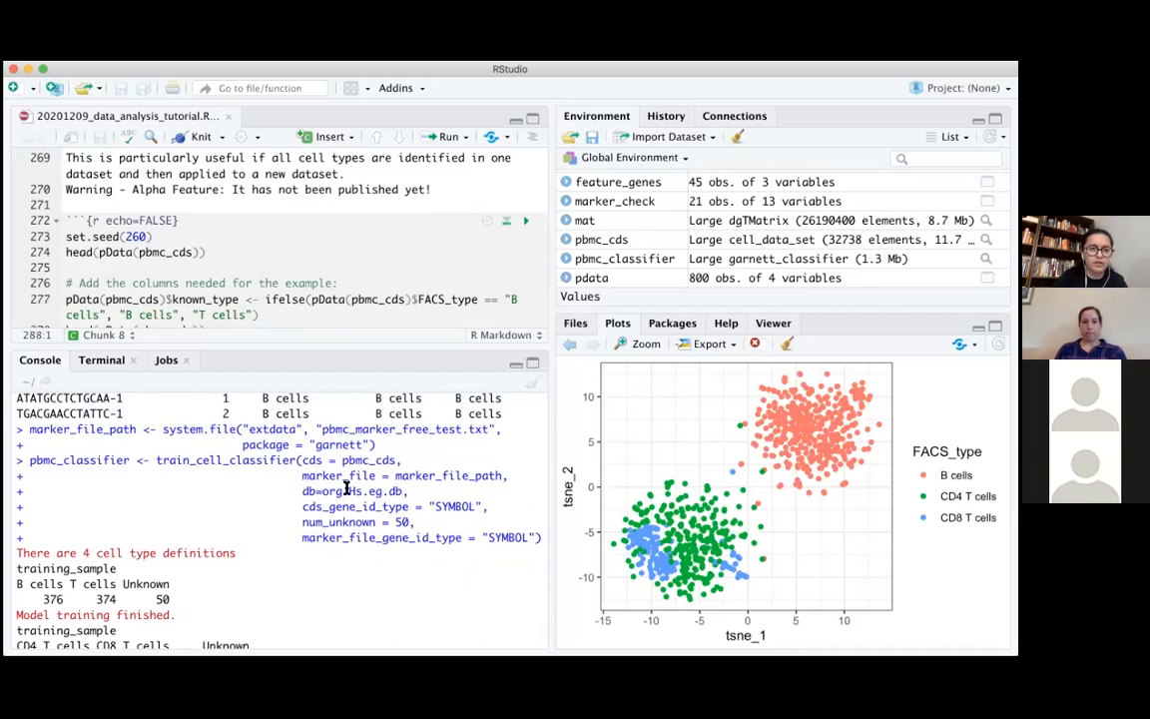
pyautogui.scroll(-2, 346, 487)
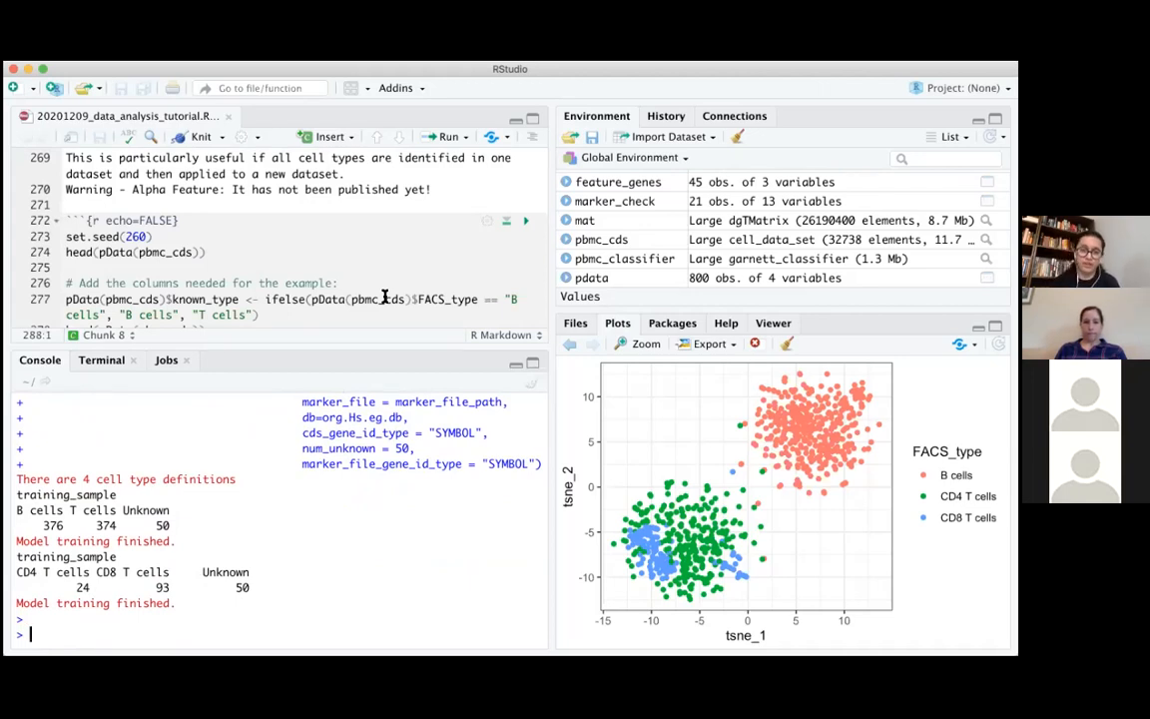
# Run the classify_cells call from section 2 on pbmc_cds with pbmc_classifier, org.Hs.eg.db, cluster_extend = TRUE and SYMBOL gene IDs
pyautogui.scroll(5, 386, 233)
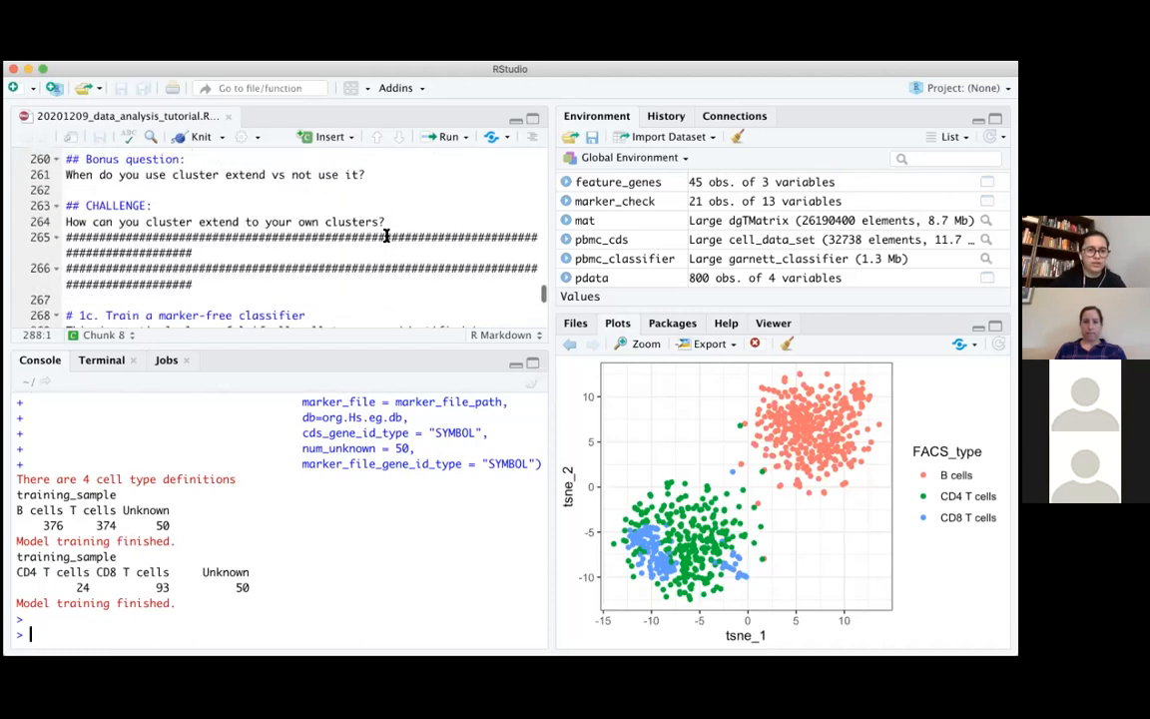
pyautogui.scroll(12, 386, 234)
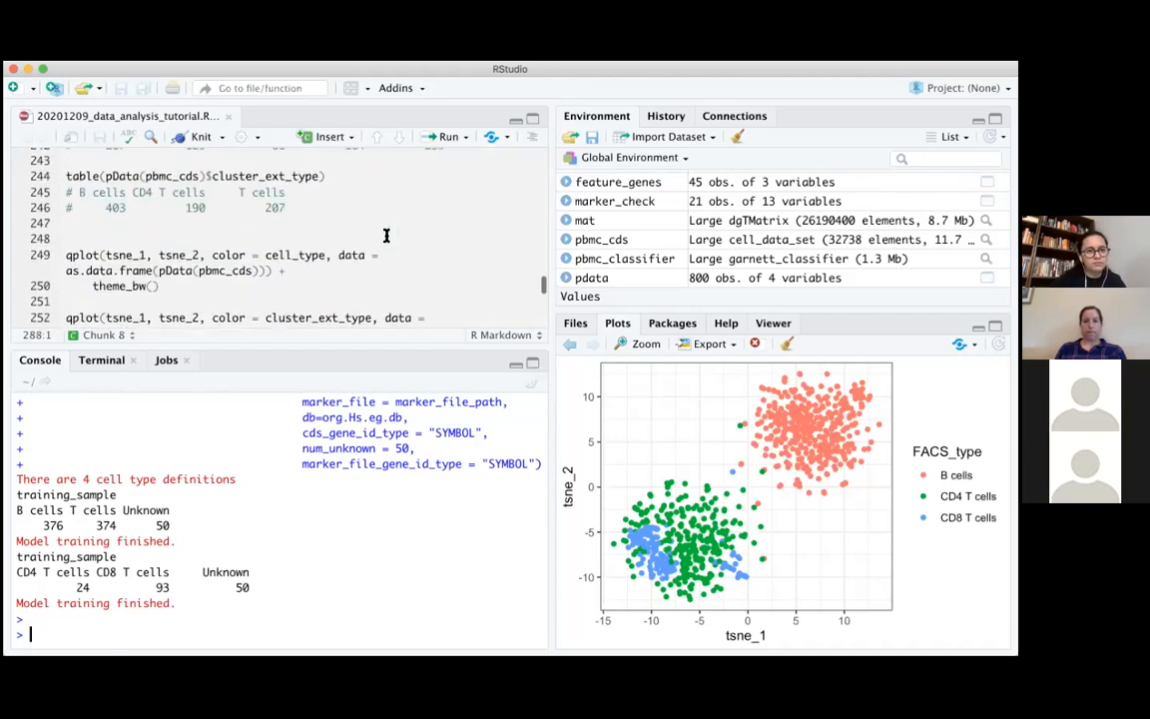
pyautogui.scroll(3, 386, 234)
pyautogui.click(69, 208)
pyautogui.moveTo(69, 208); pyautogui.dragTo(455, 258)
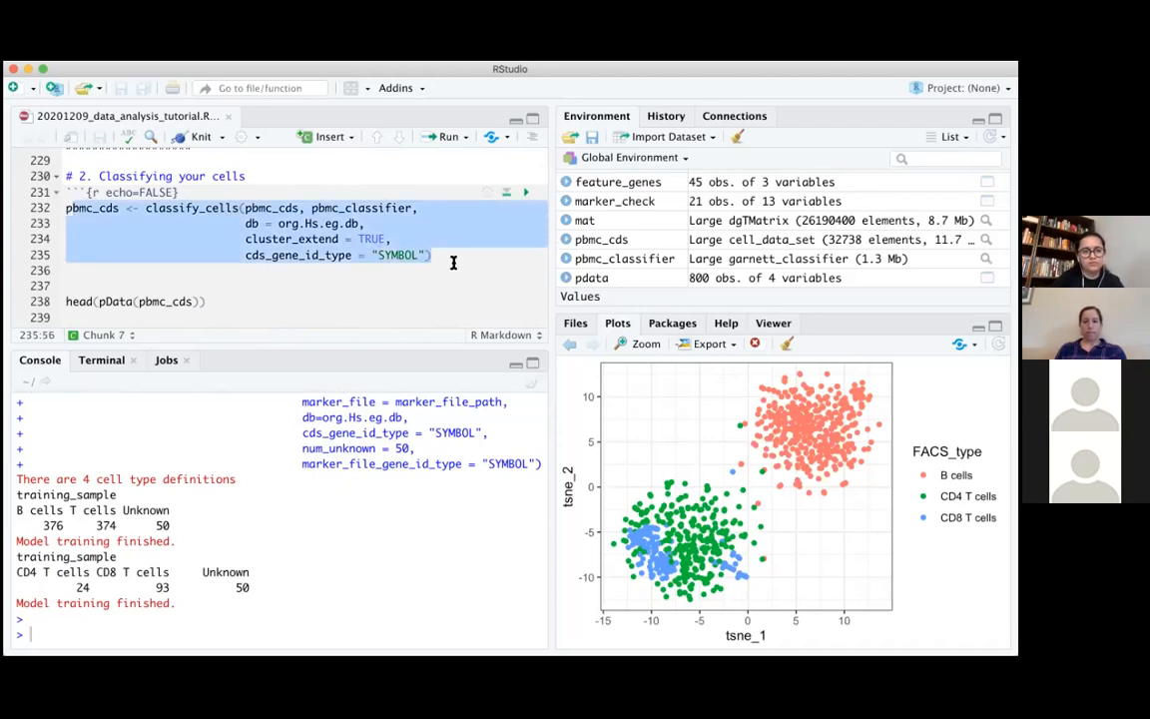
pyautogui.click(173, 238)
pyautogui.moveTo(68, 208); pyautogui.dragTo(504, 263)
pyautogui.press('super+c')
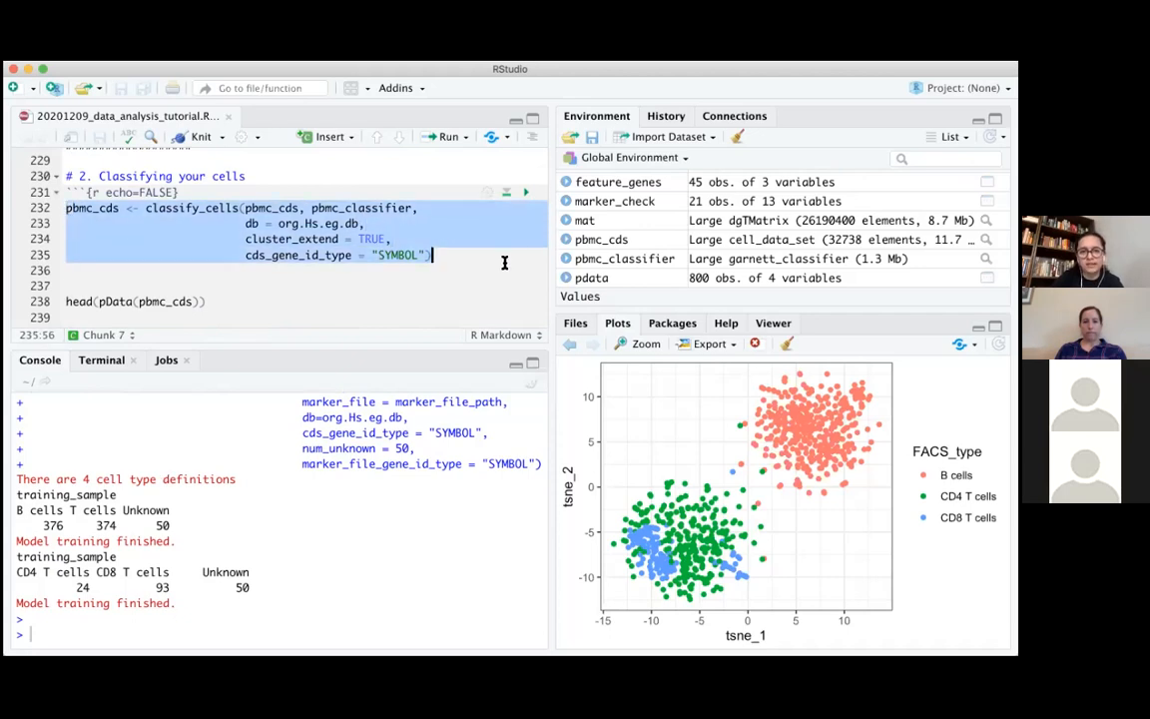
pyautogui.click(311, 635)
pyautogui.press('super+v')
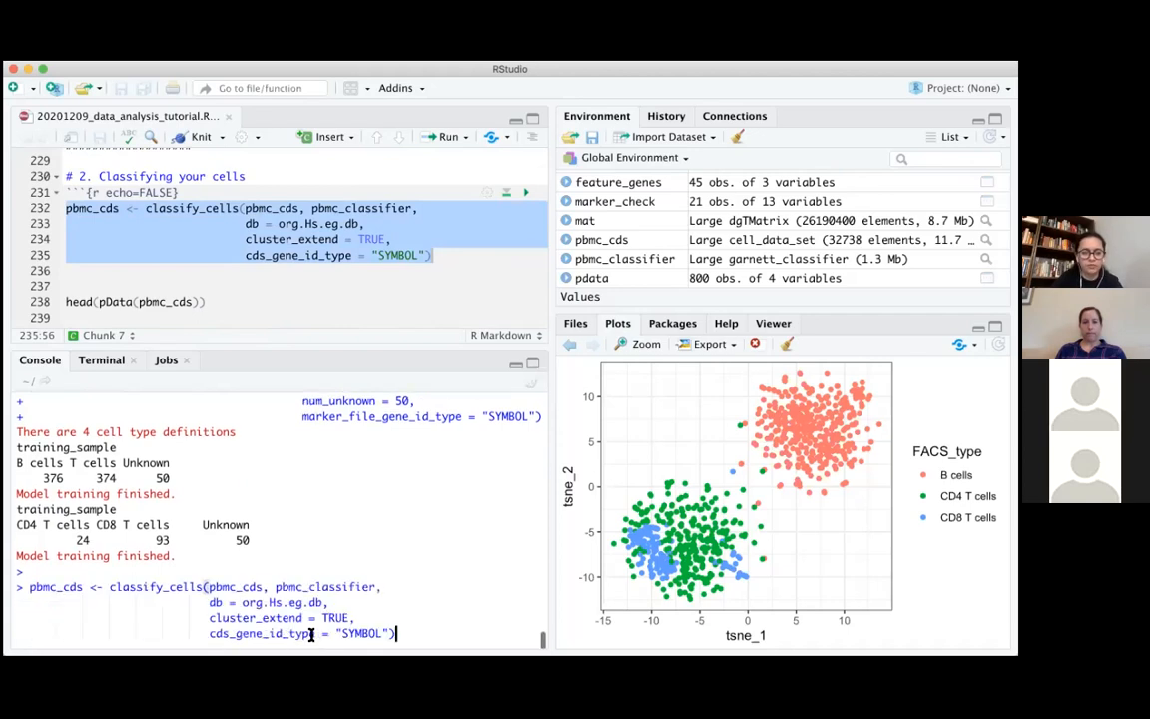
pyautogui.press('Return')
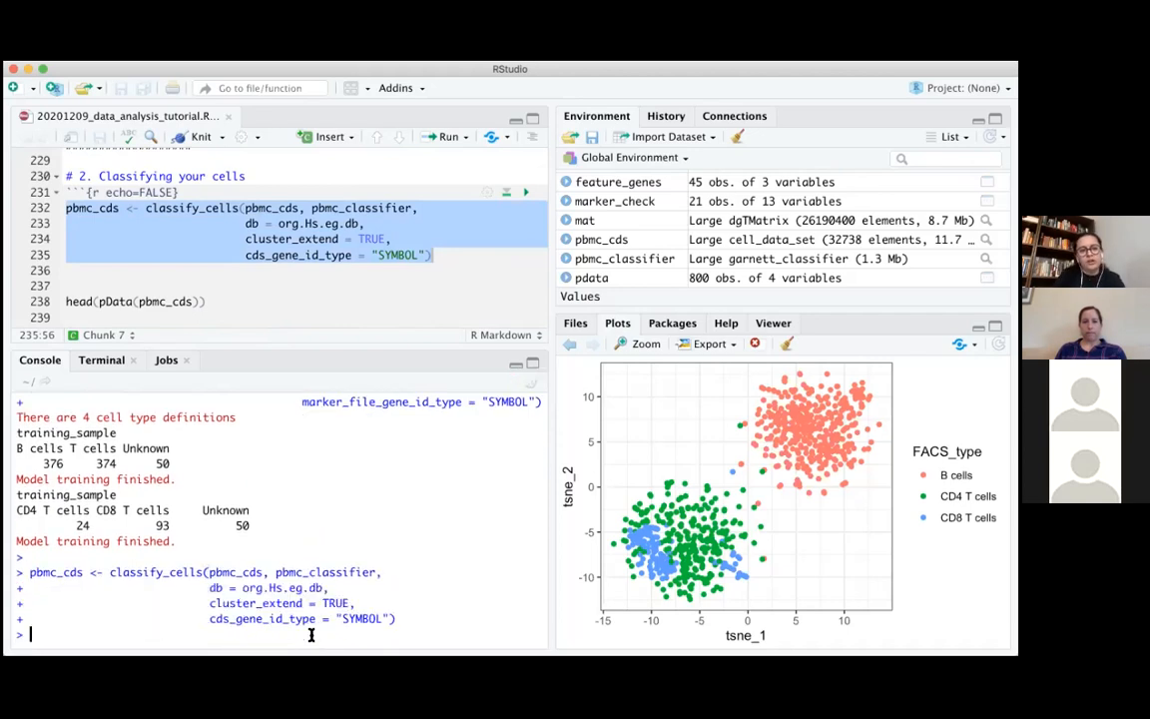
# Run head(pData(pbmc_cds)) to inspect the known_type, cell_type and cluster_ext_type columns
pyautogui.scroll(-3, 368, 321)
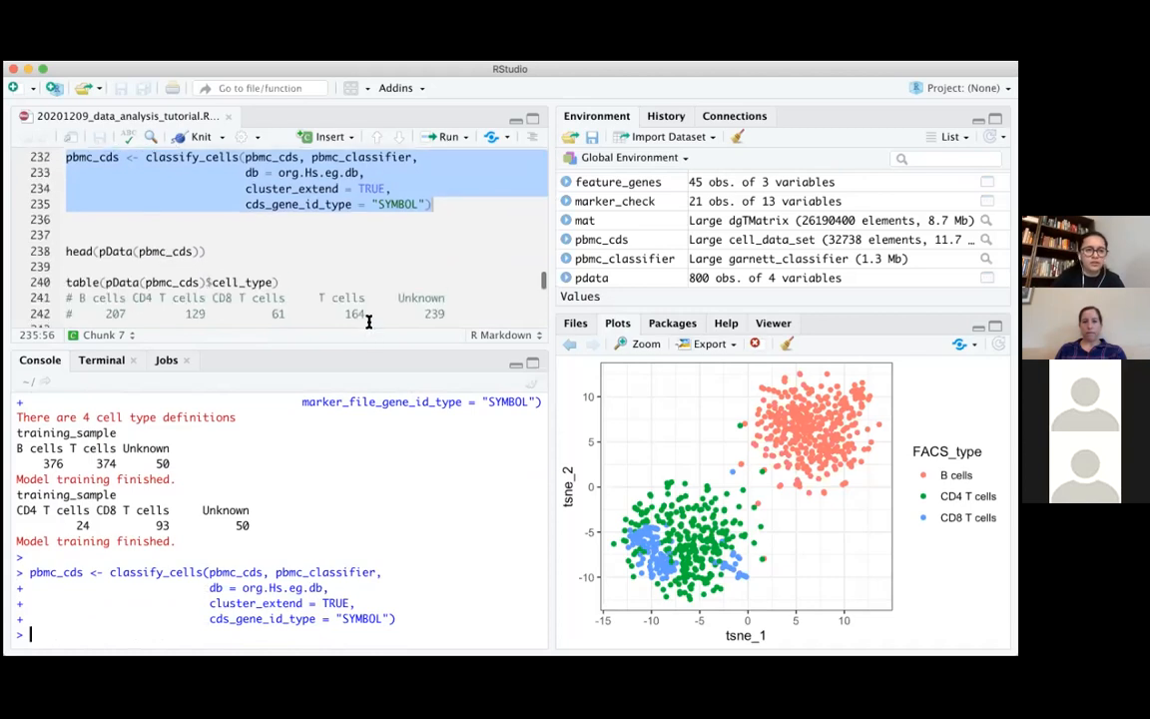
pyautogui.moveTo(66, 241); pyautogui.dragTo(208, 238)
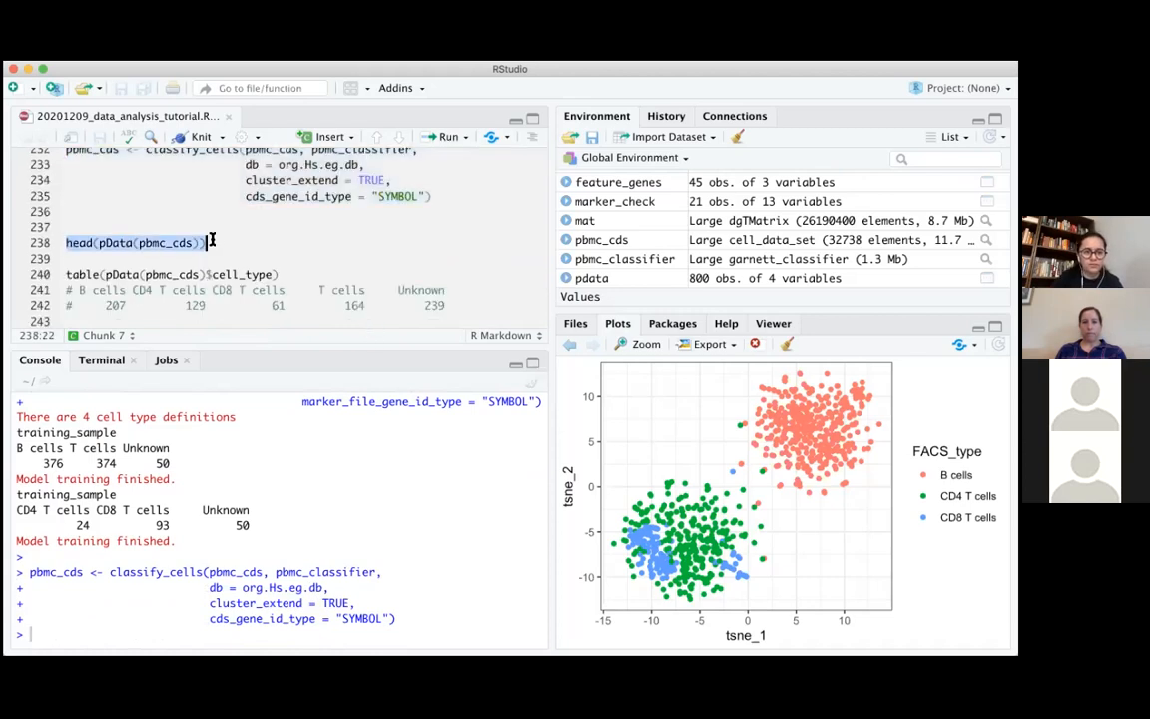
pyautogui.hotkey('ctrl', 'Return')
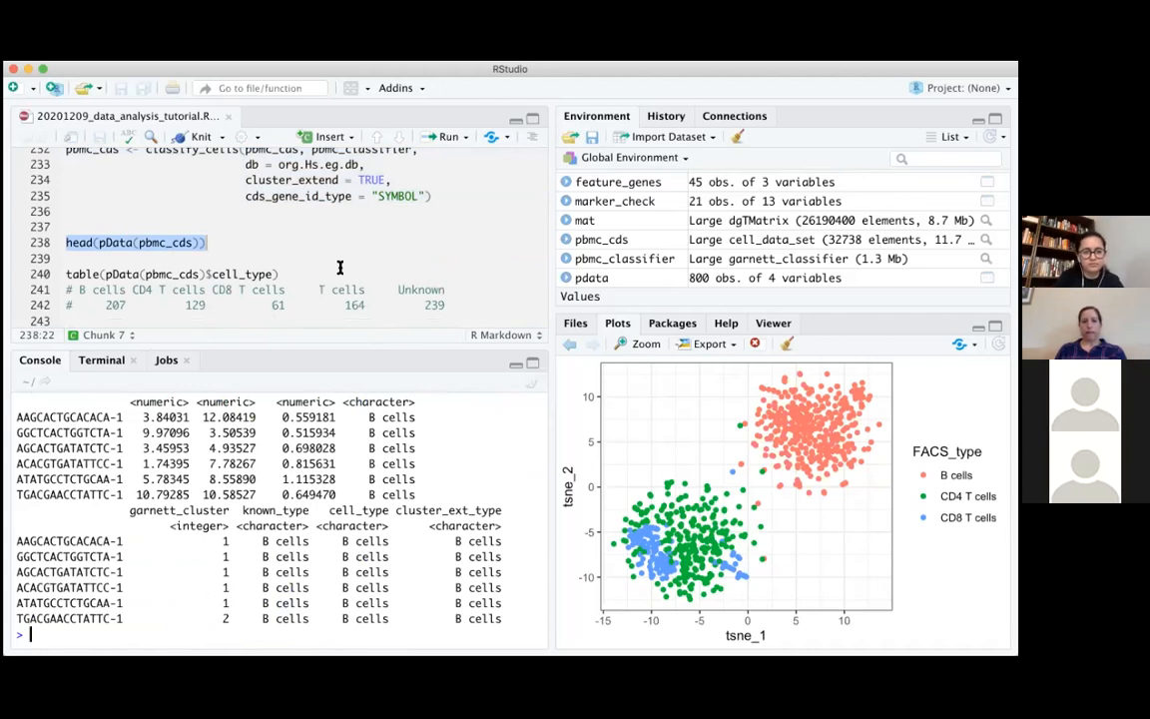
pyautogui.scroll(-3, 339, 268)
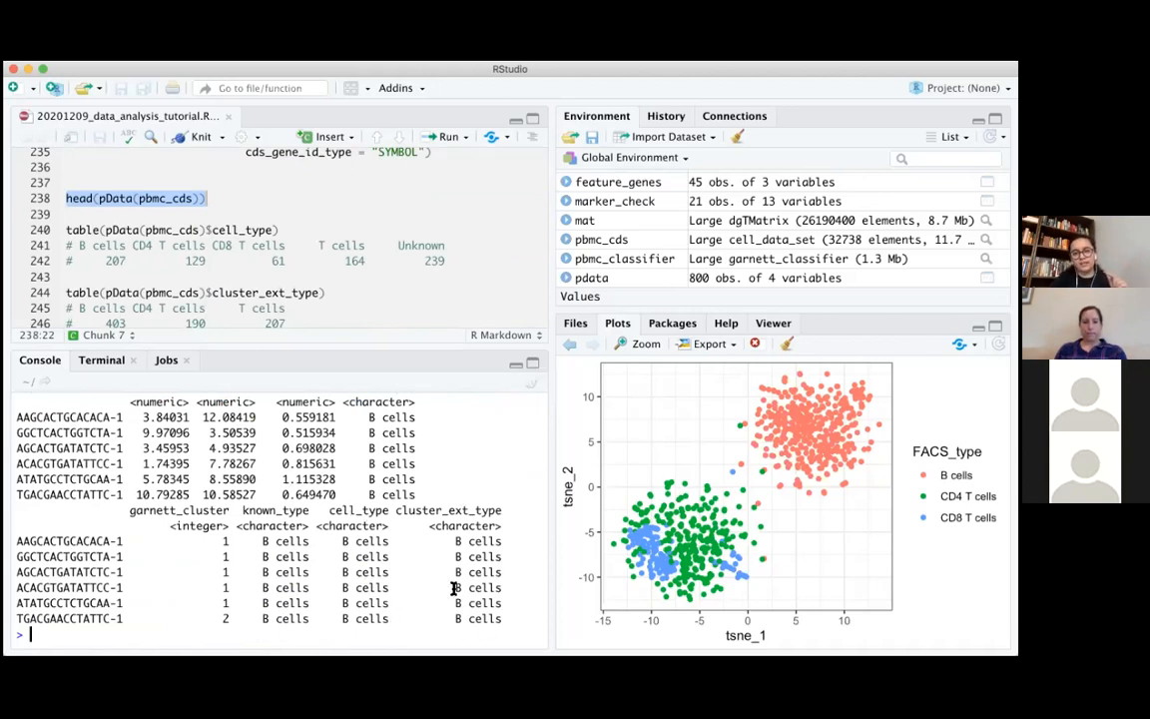
# Copy the qplot call on tsne_1 and tsne_2 coloured by cell_type, including theme_bw(), from lines 249–250 of the script to the console
pyautogui.scroll(-1, 468, 298)
pyautogui.scroll(-5, 467, 297)
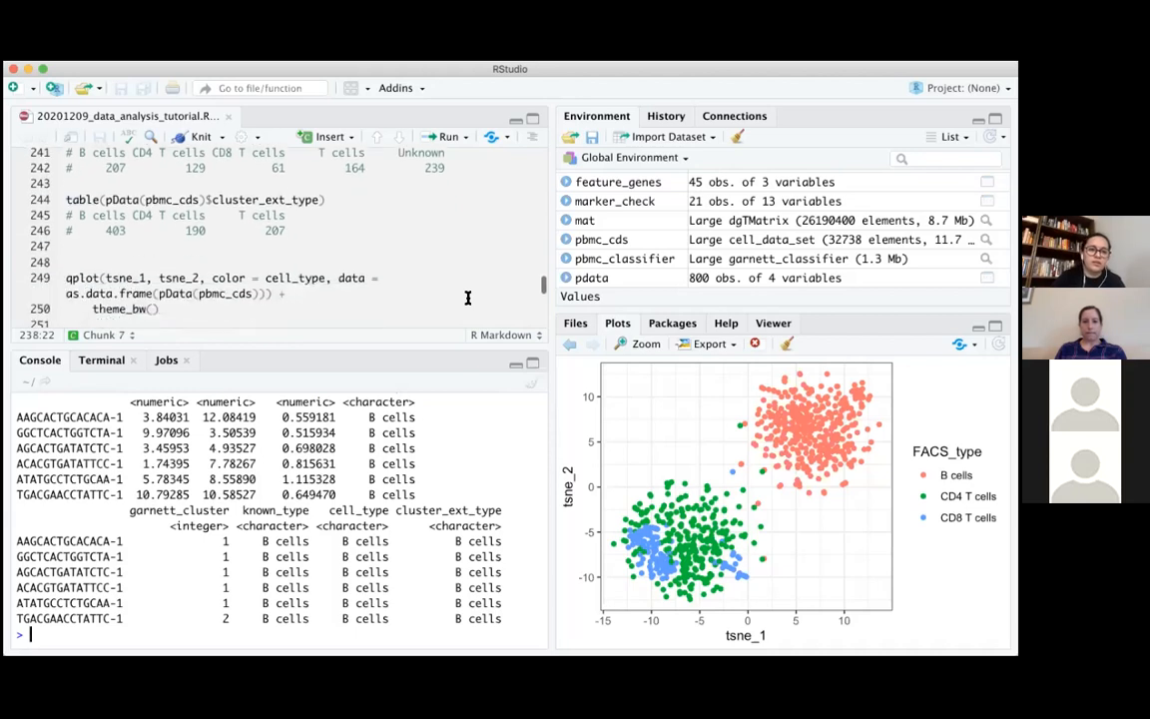
pyautogui.scroll(-1, 467, 298)
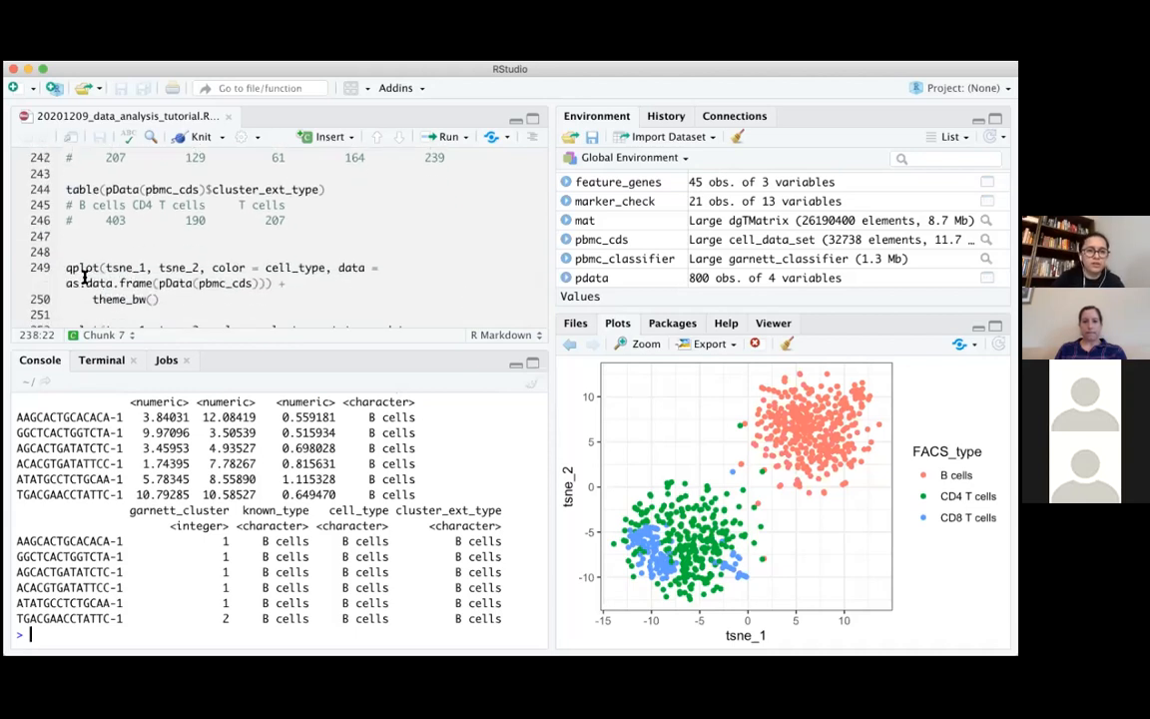
pyautogui.moveTo(64, 265); pyautogui.dragTo(174, 295)
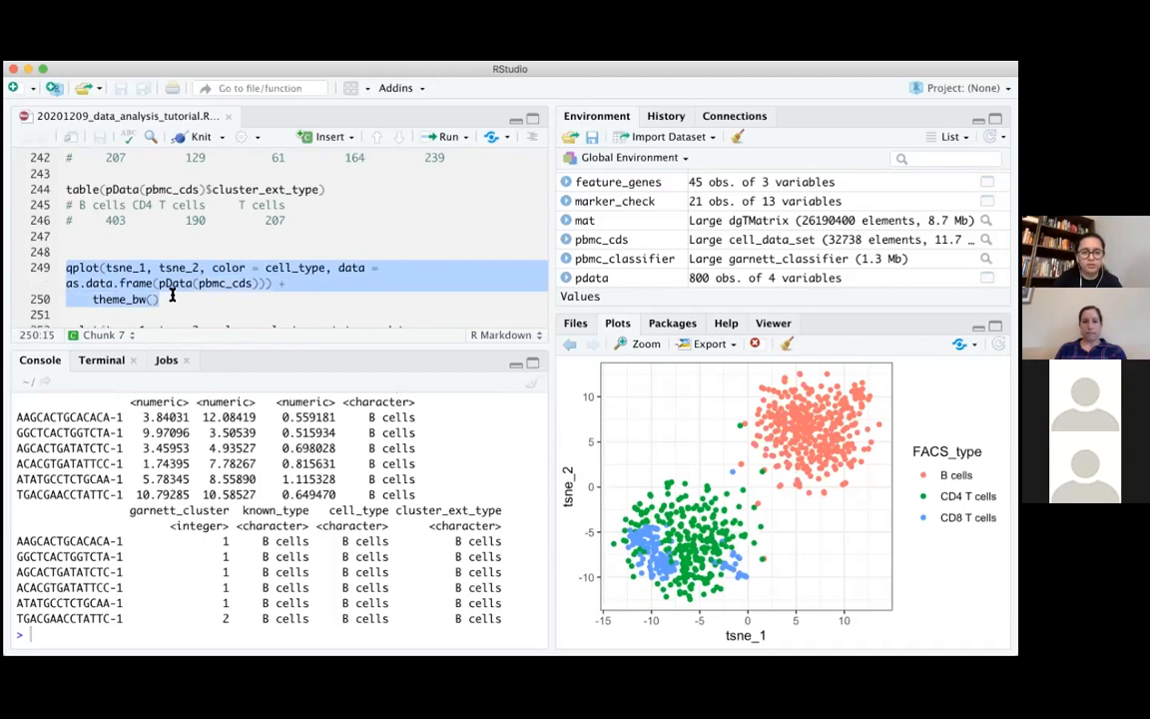
pyautogui.press('super+Return')
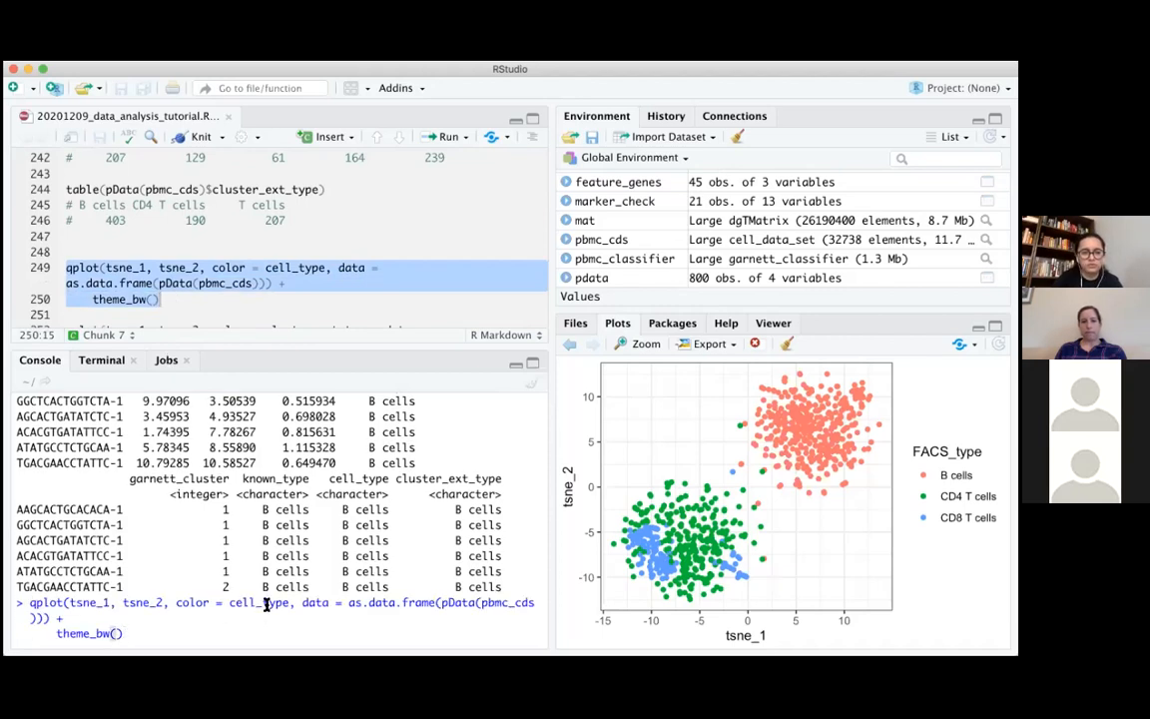
# Change the colour variable in the console's qplot call to known_type and run it to plot the PBMC cells
pyautogui.click(256, 602)
pyautogui.press('BackSpace')
pyautogui.press('BackSpace')
pyautogui.press('BackSpace')
pyautogui.press('BackSpace')
pyautogui.write('known')
pyautogui.click(295, 626)
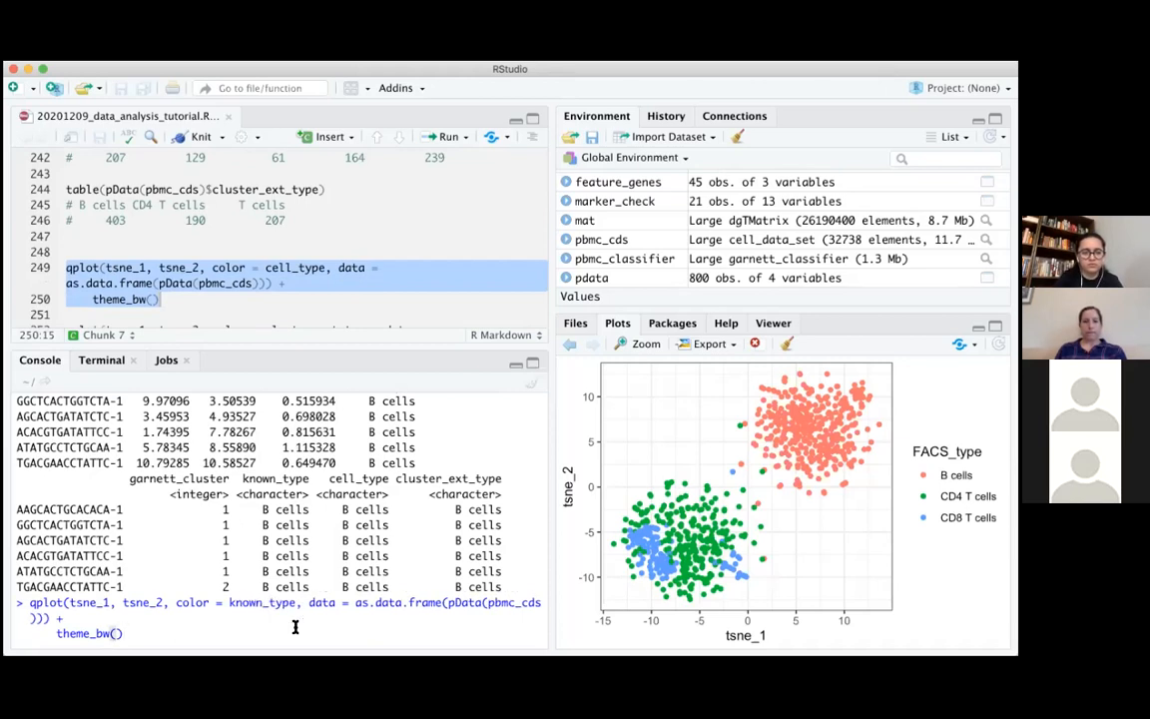
pyautogui.press('Return')
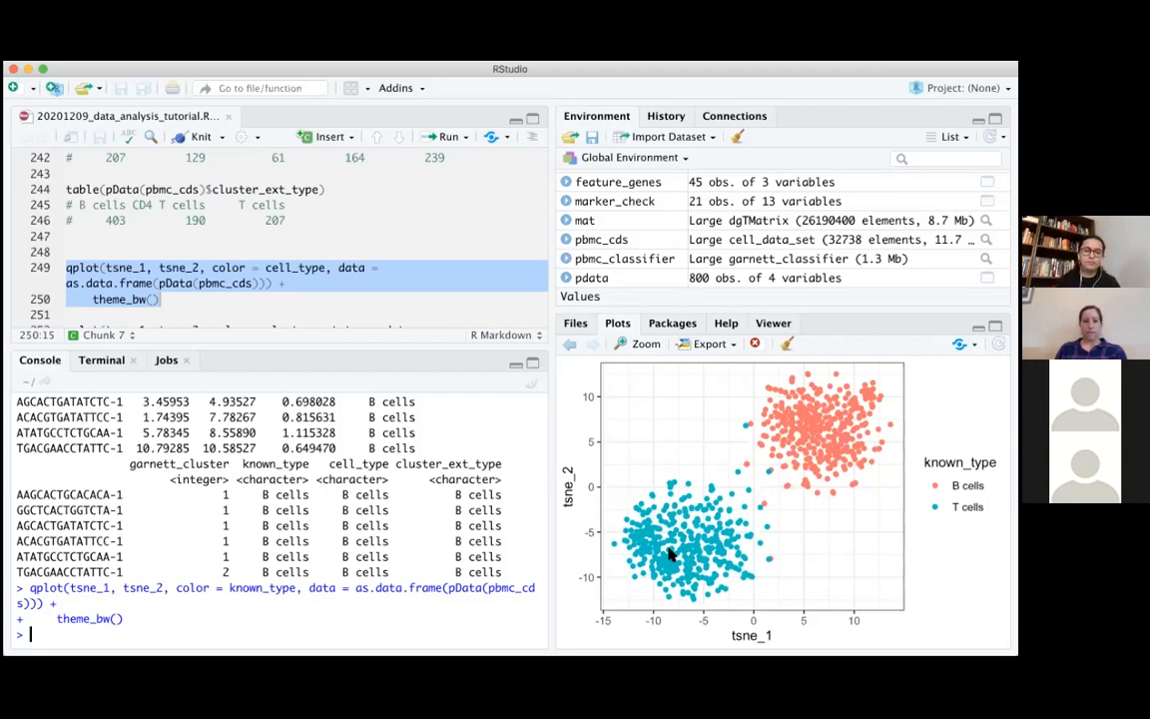
# Look through the rest of the tutorial script, including the cluster extend bonus question, the challenge and the closing marker file topics
pyautogui.click(462, 282)
pyautogui.scroll(-5, 462, 282)
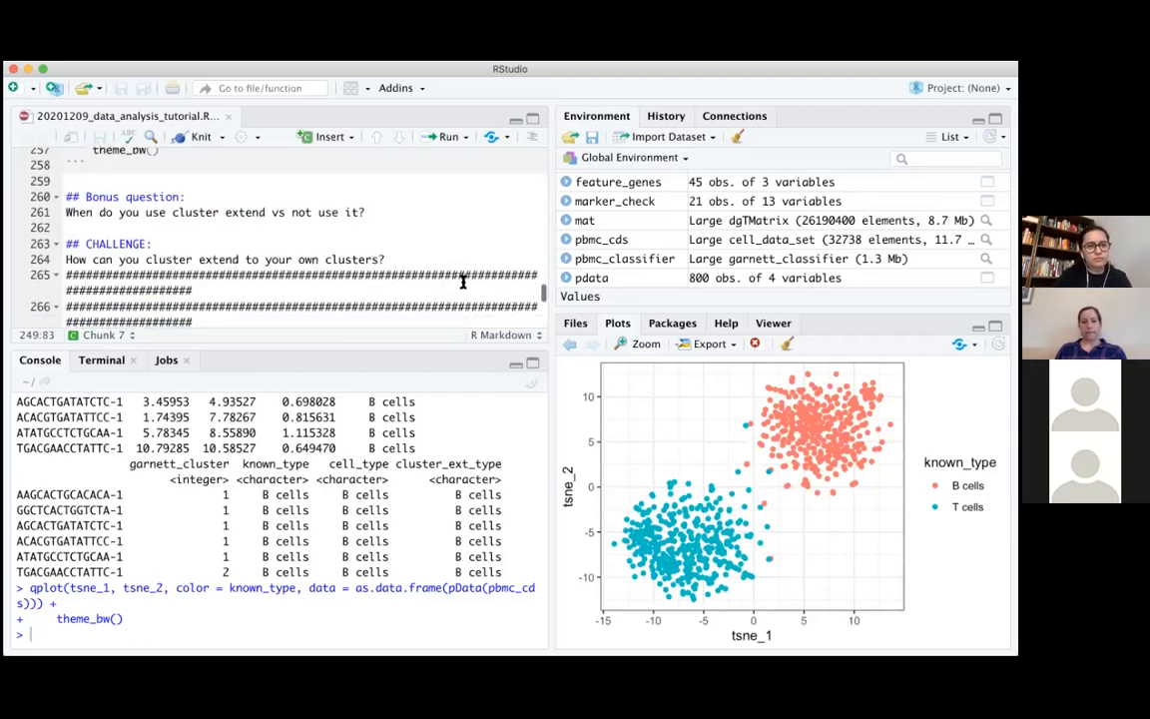
pyautogui.scroll(-10, 463, 281)
pyautogui.scroll(-8, 462, 281)
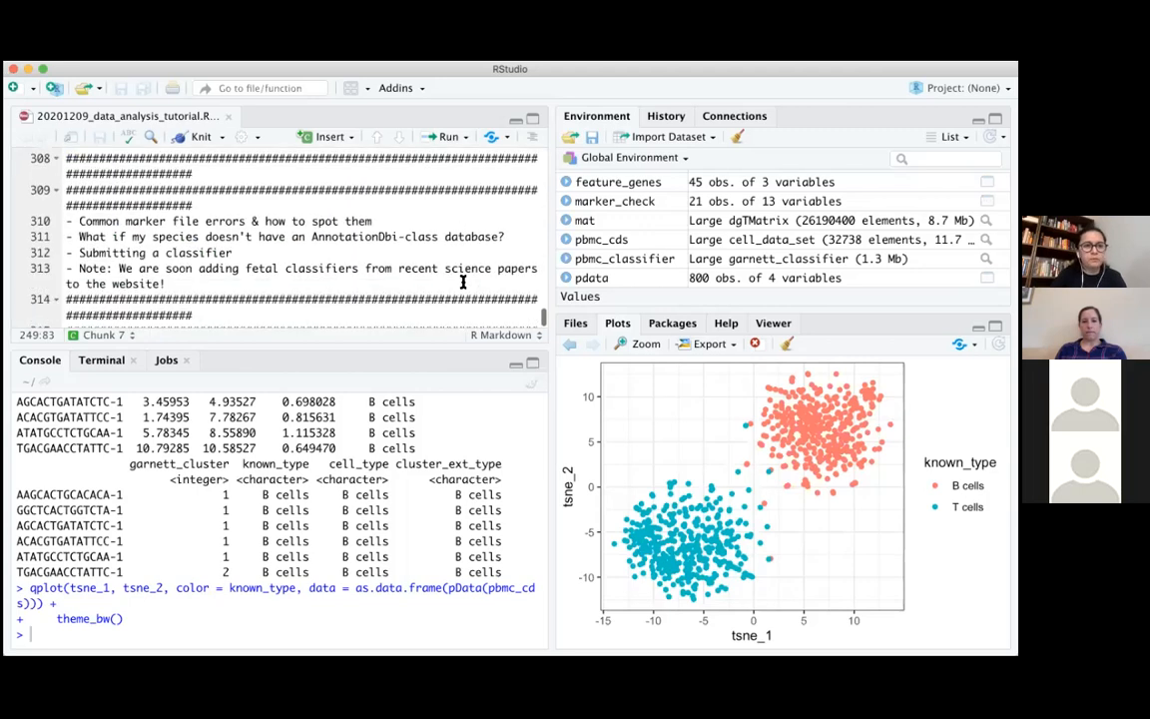
pyautogui.scroll(-1, 462, 282)
pyautogui.click(462, 282)
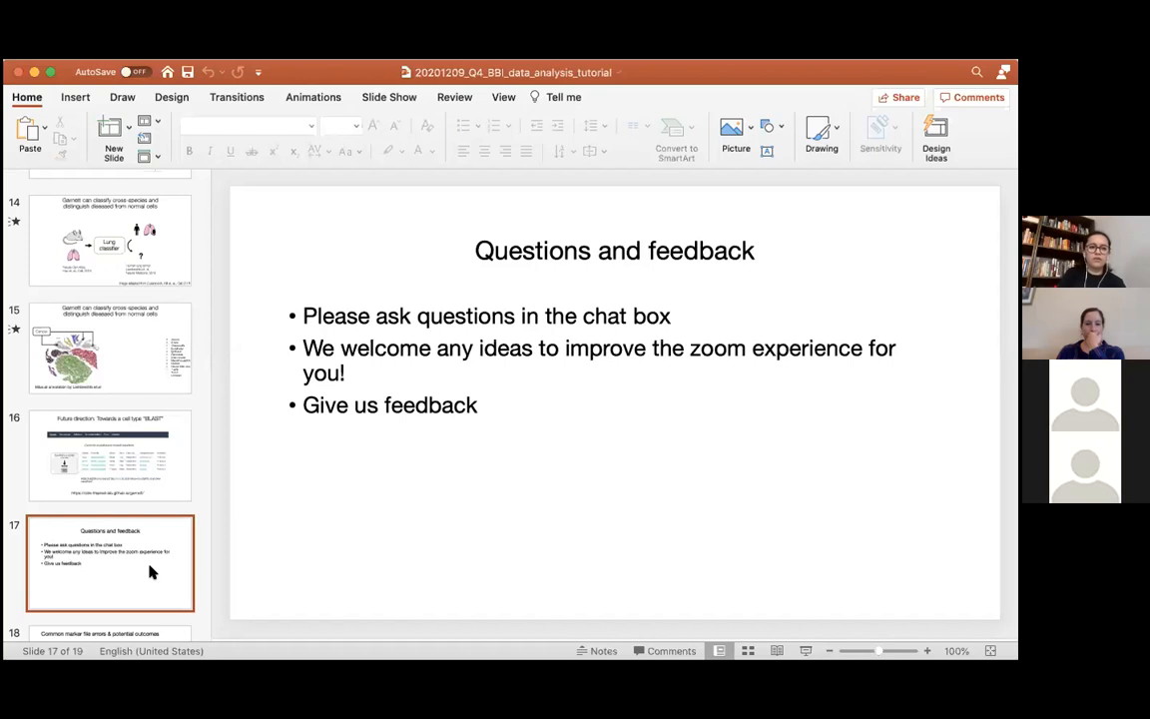
# Start the slide show from the "Questions and feedback" slide and advance to "Common marker file errors & potential outcomes"
pyautogui.click(804, 651)
pyautogui.press('Right')
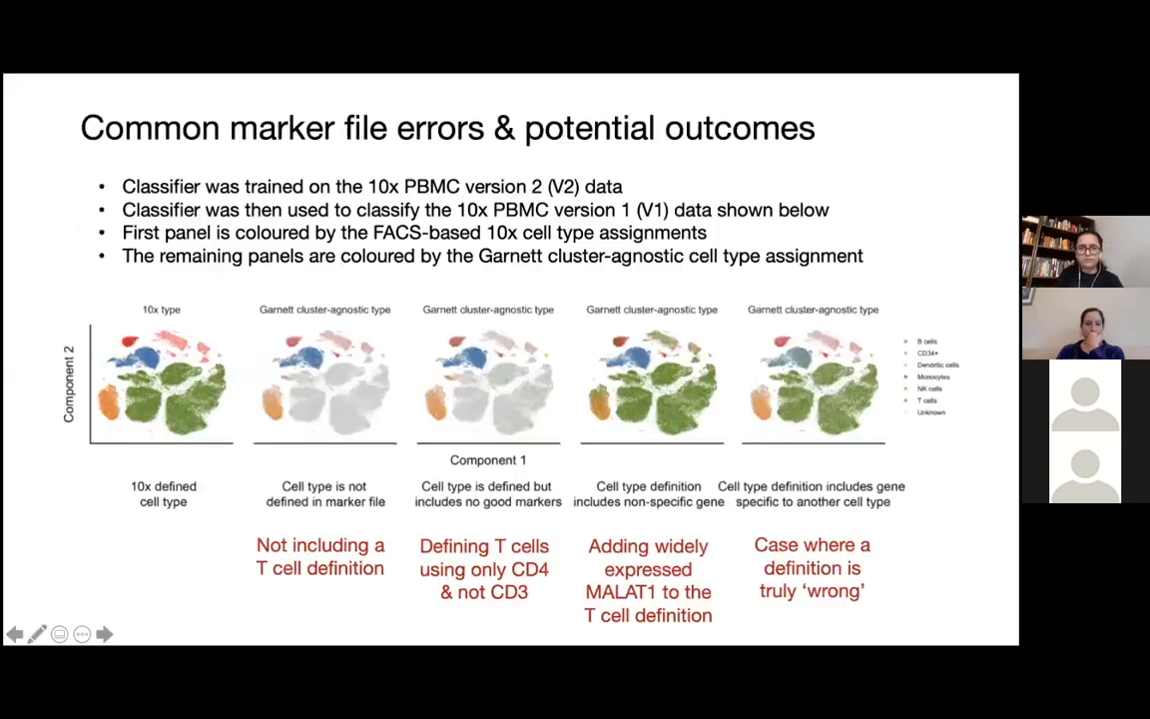